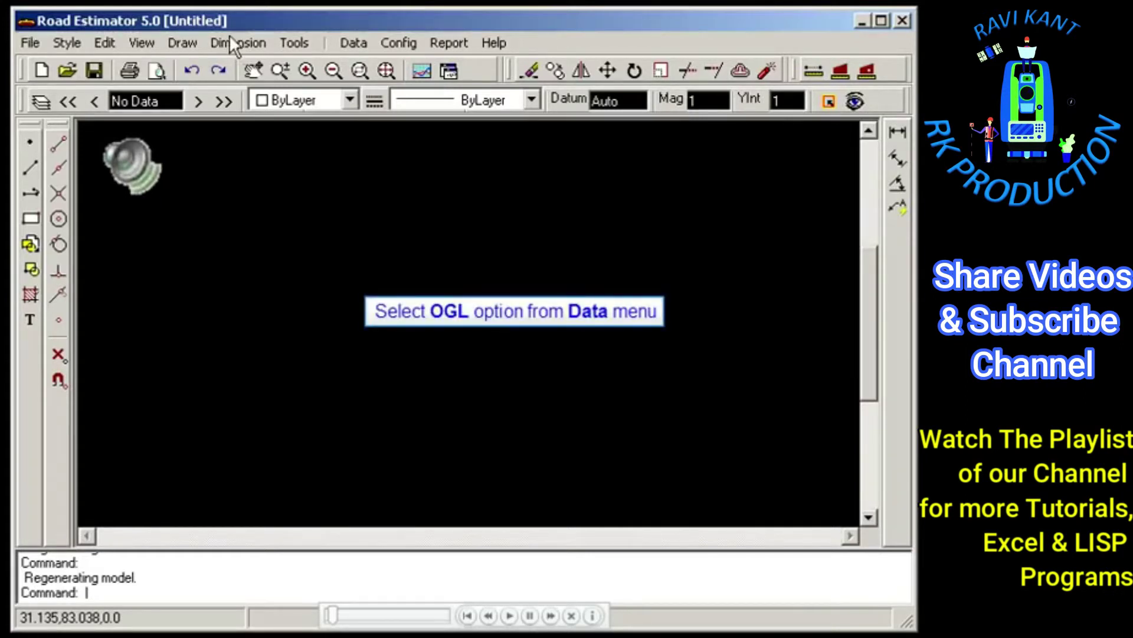
- Open the empty OGL data table from the Data menu and select its first Chainage cell
click(353, 45)
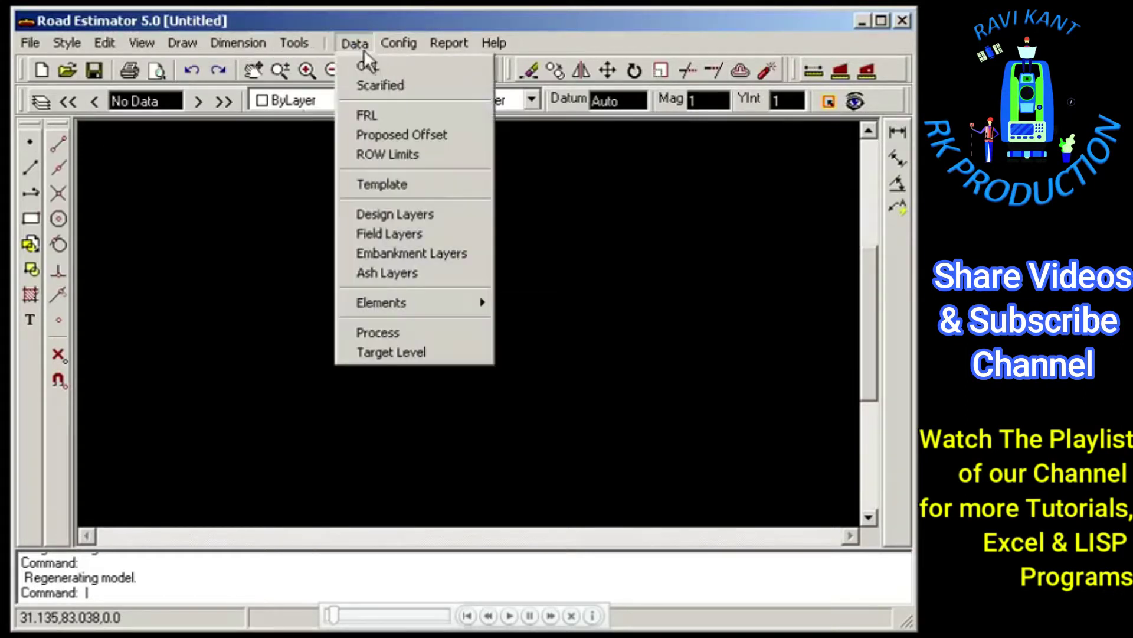
click(401, 68)
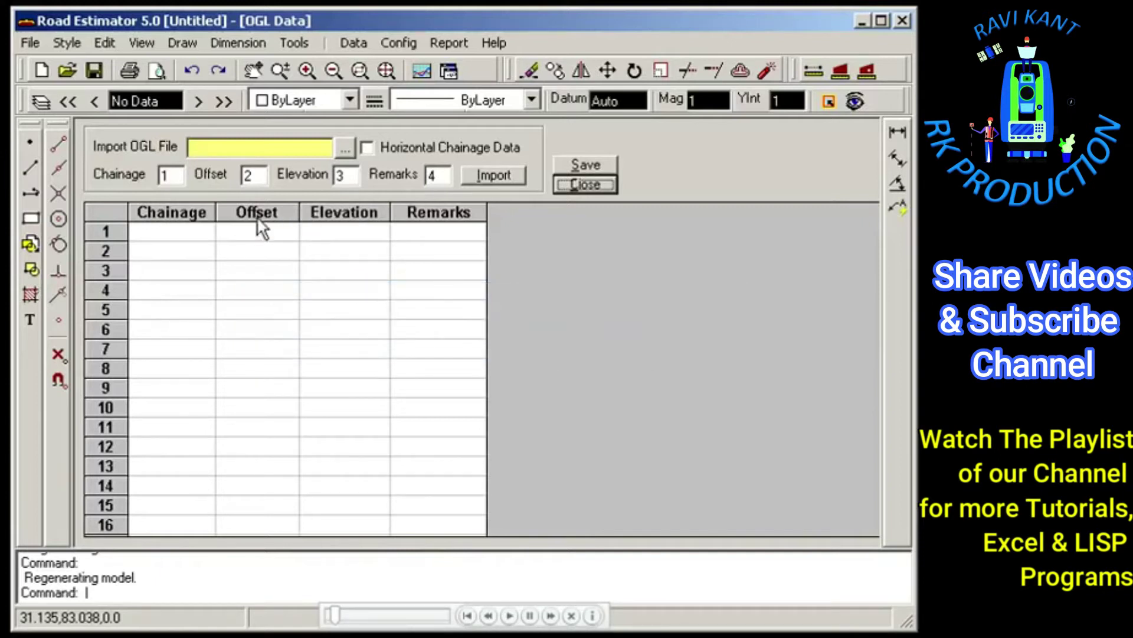
click(191, 231)
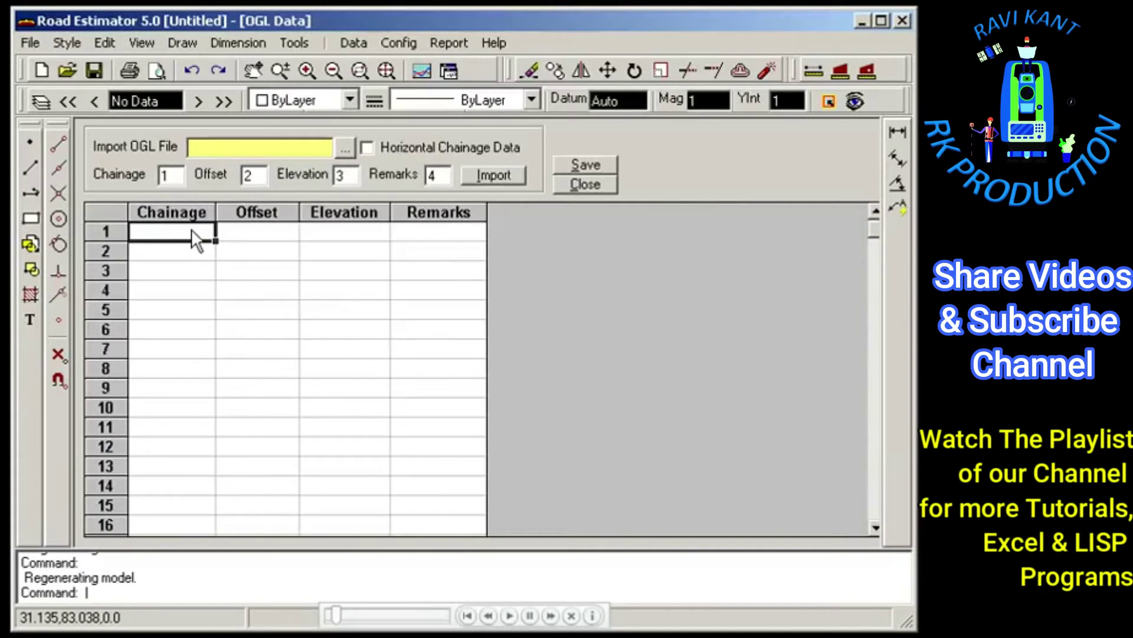
- Choose OGL.csv in the Import CSV Files dialog as the OGL import file
click(344, 147)
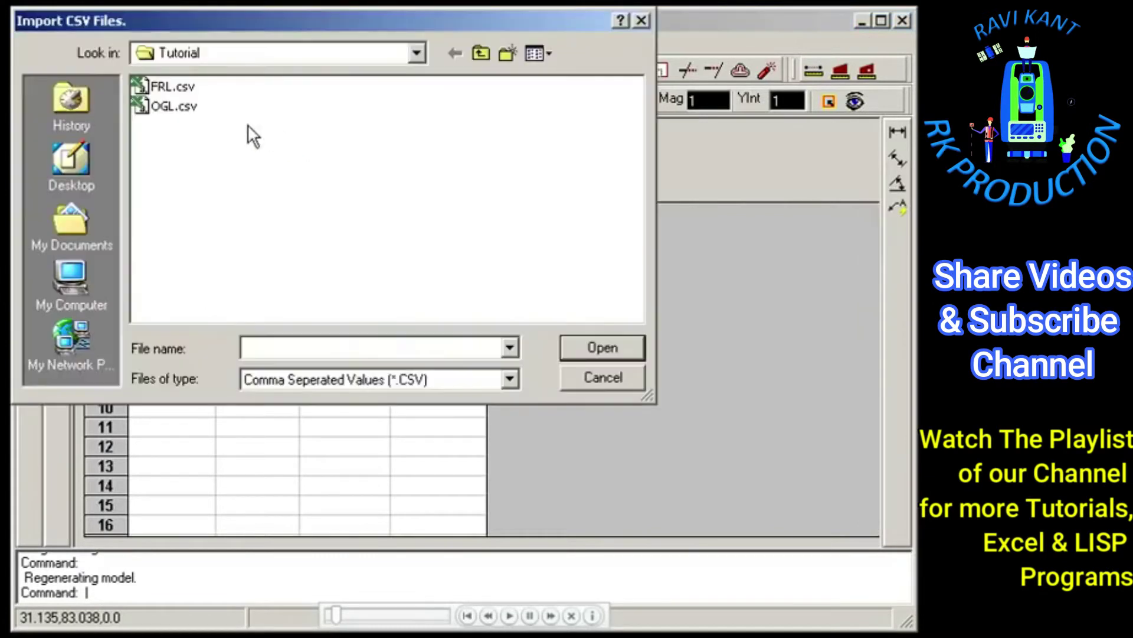
click(182, 110)
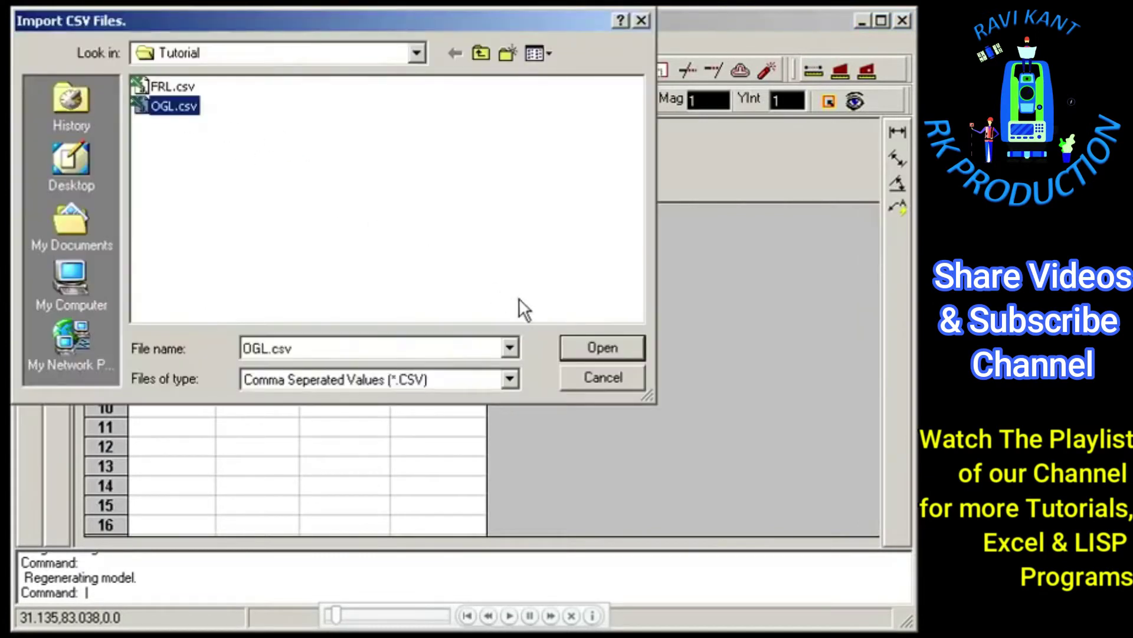
click(608, 347)
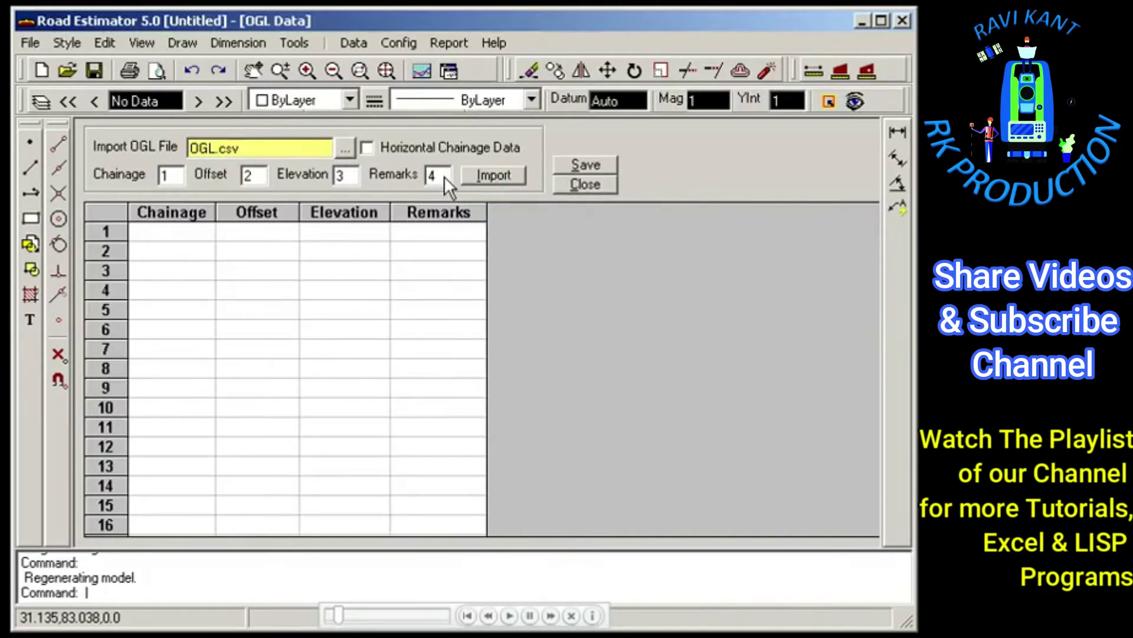
- Import the OGL.csv rows, scroll through the grid to review them, and close OGL Data
click(496, 176)
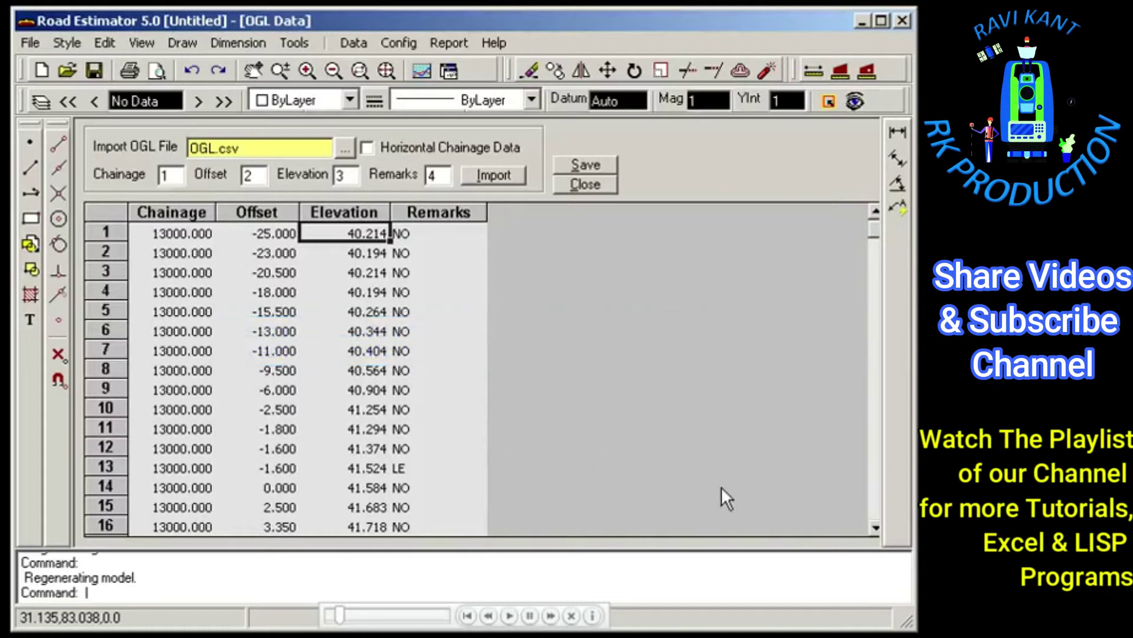
click(876, 529)
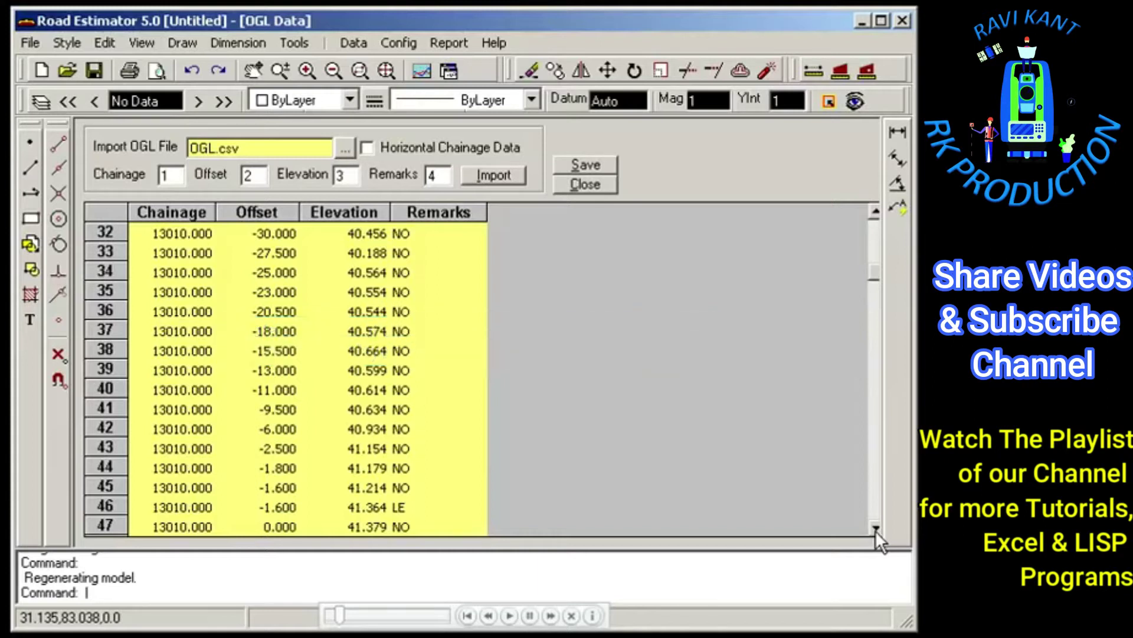
click(876, 528)
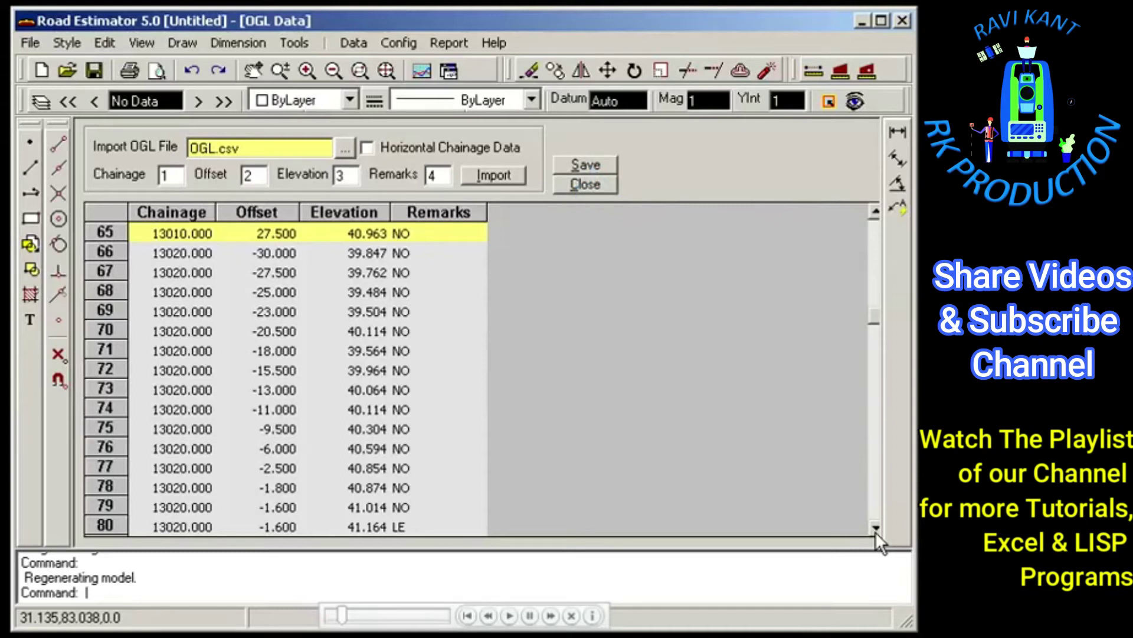
click(591, 183)
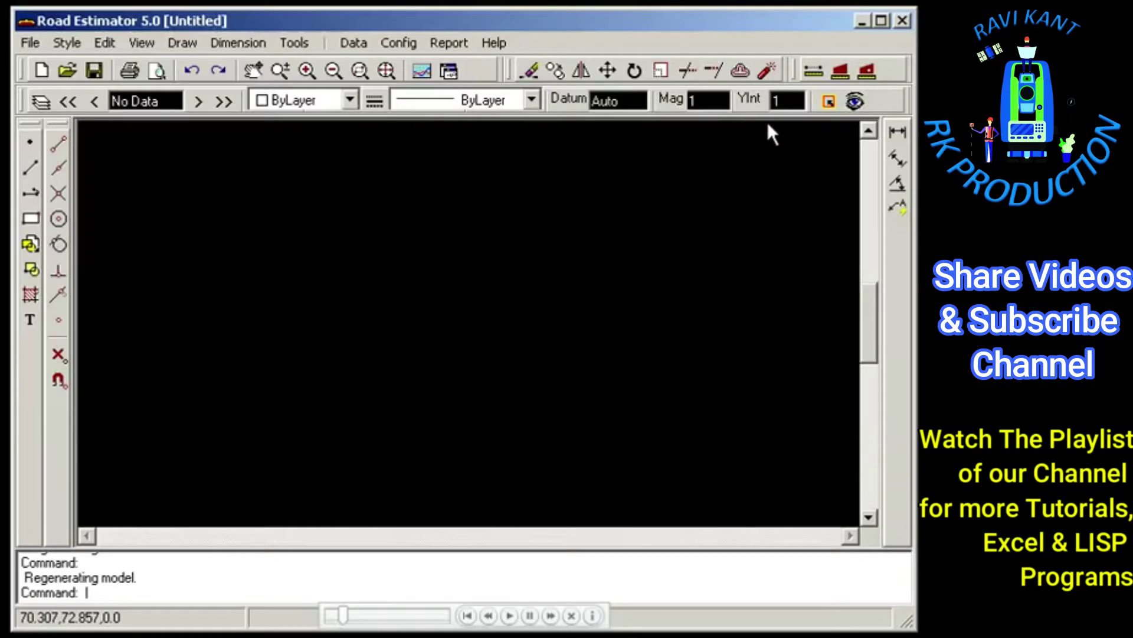
- Run Process Data to draw the ground profile cross-section at chainage 13000
click(830, 102)
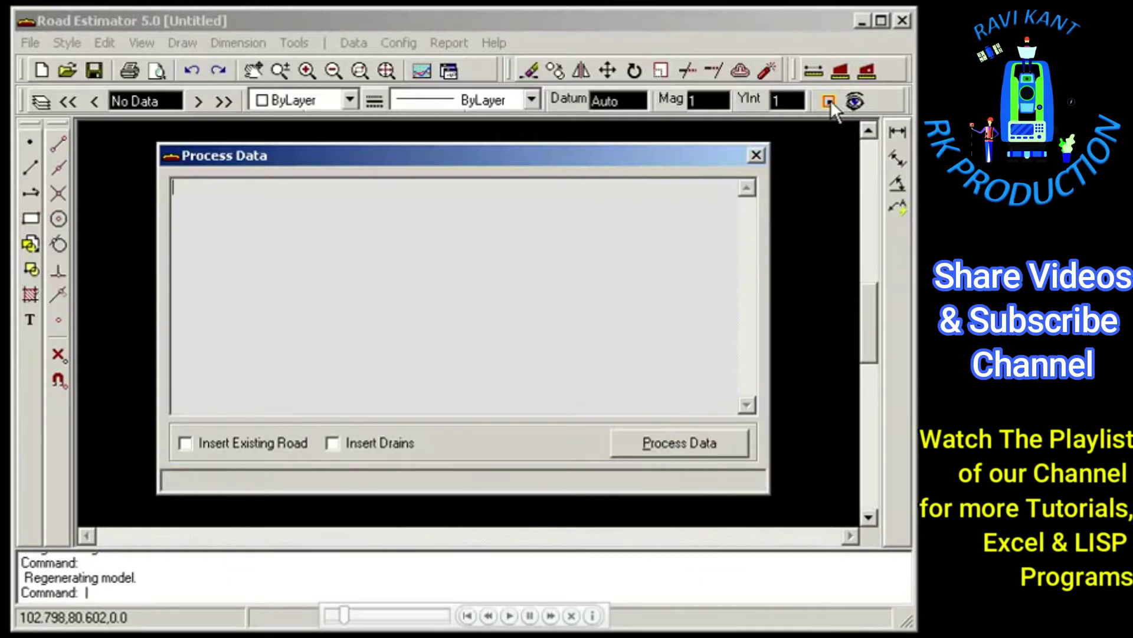
click(678, 442)
click(757, 156)
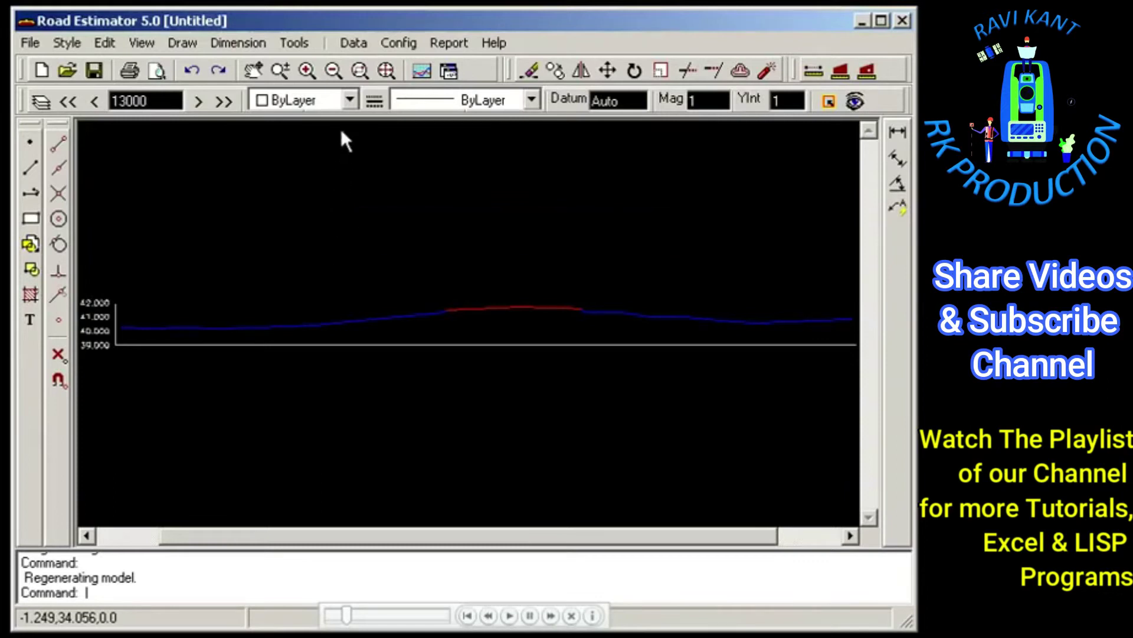
click(352, 44)
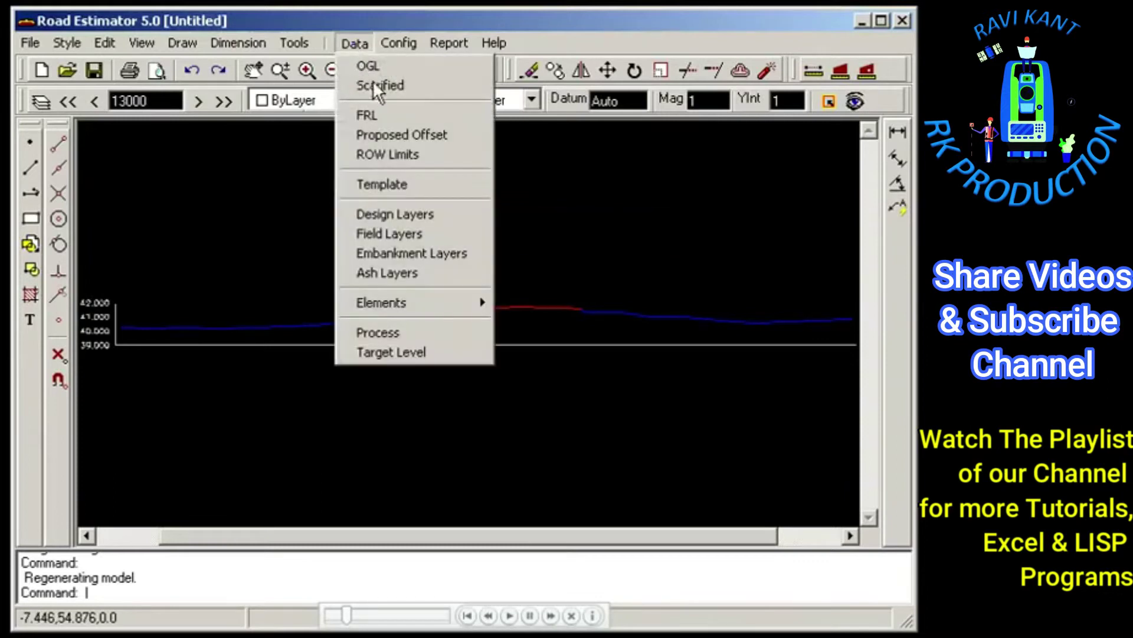
- Open the empty FRL Proposed Level table and check its Right and Left sheets
click(395, 117)
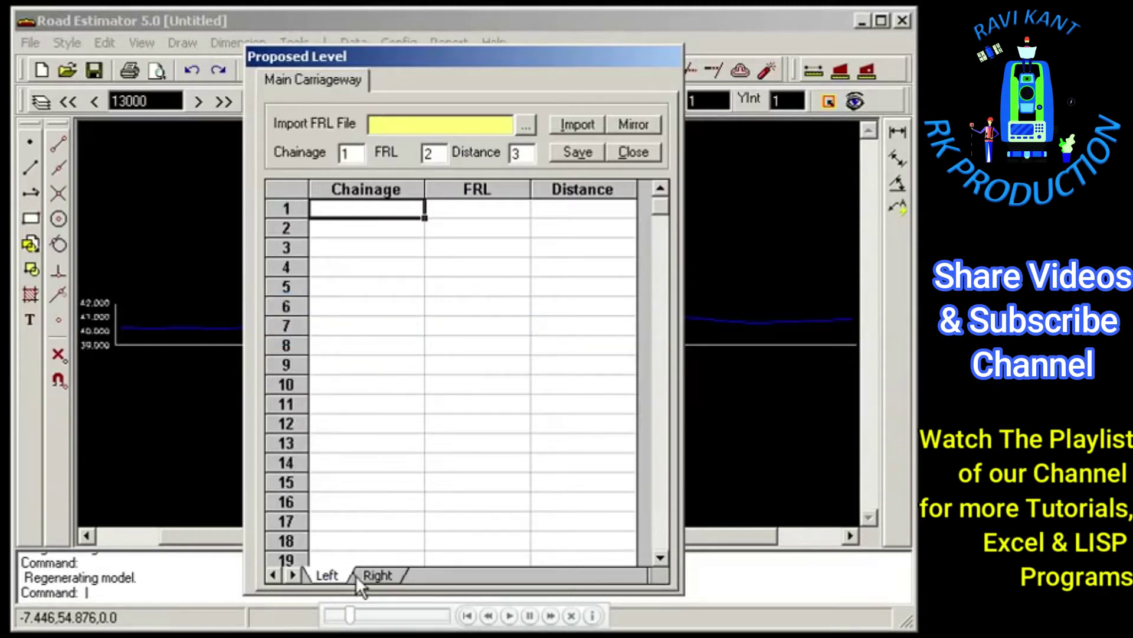
click(375, 574)
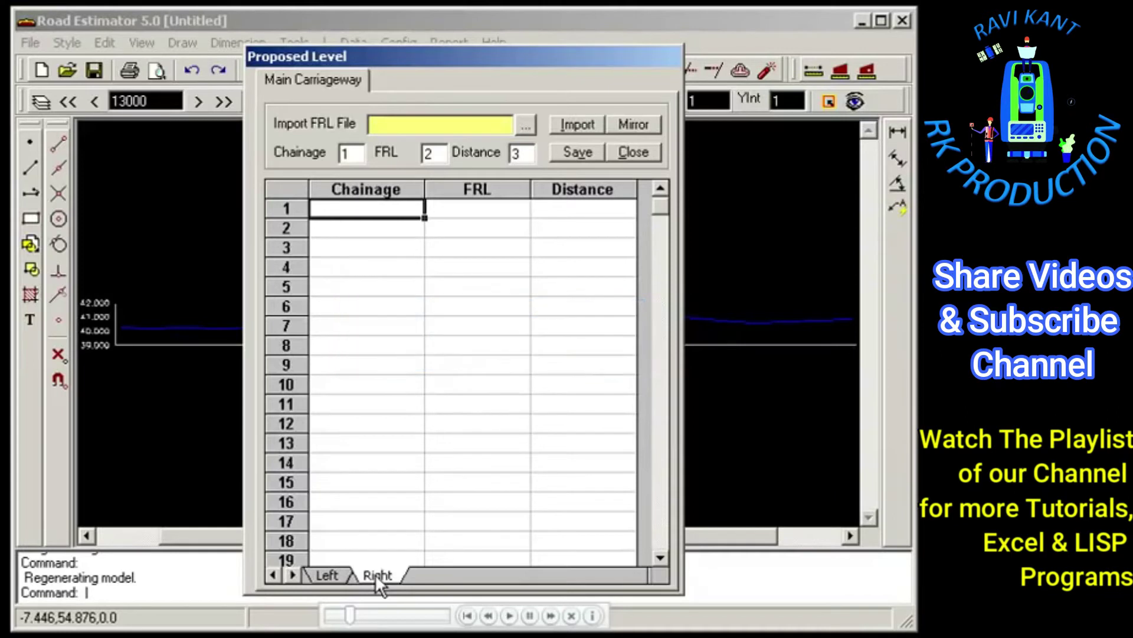
click(328, 574)
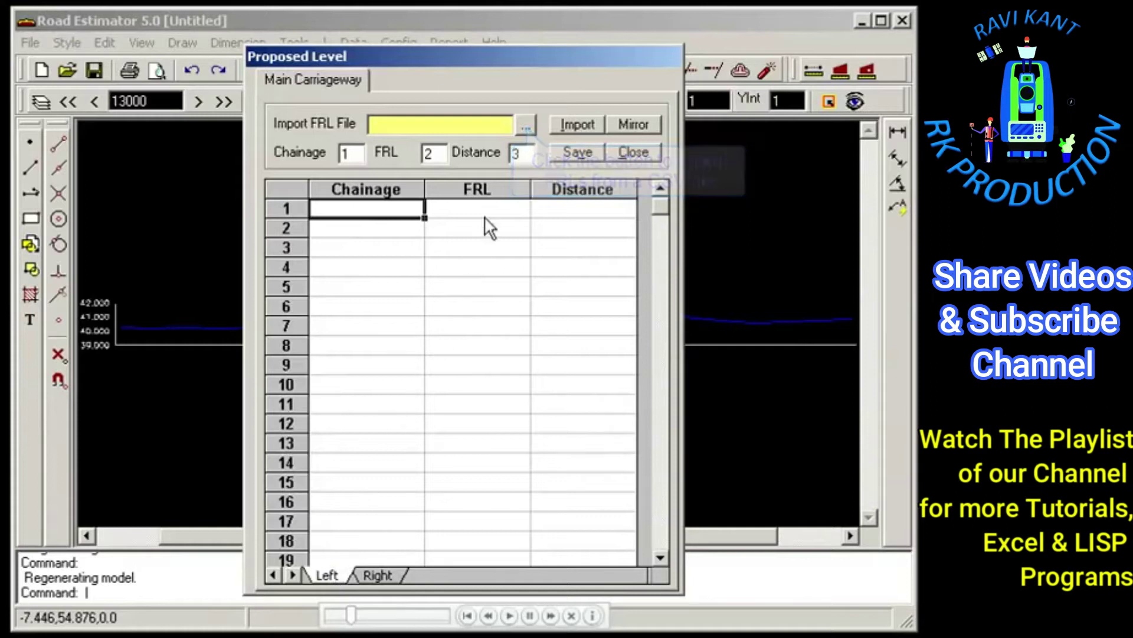
- Import the six FRL rows from FRL.csv into the left Proposed Level sheet
click(526, 123)
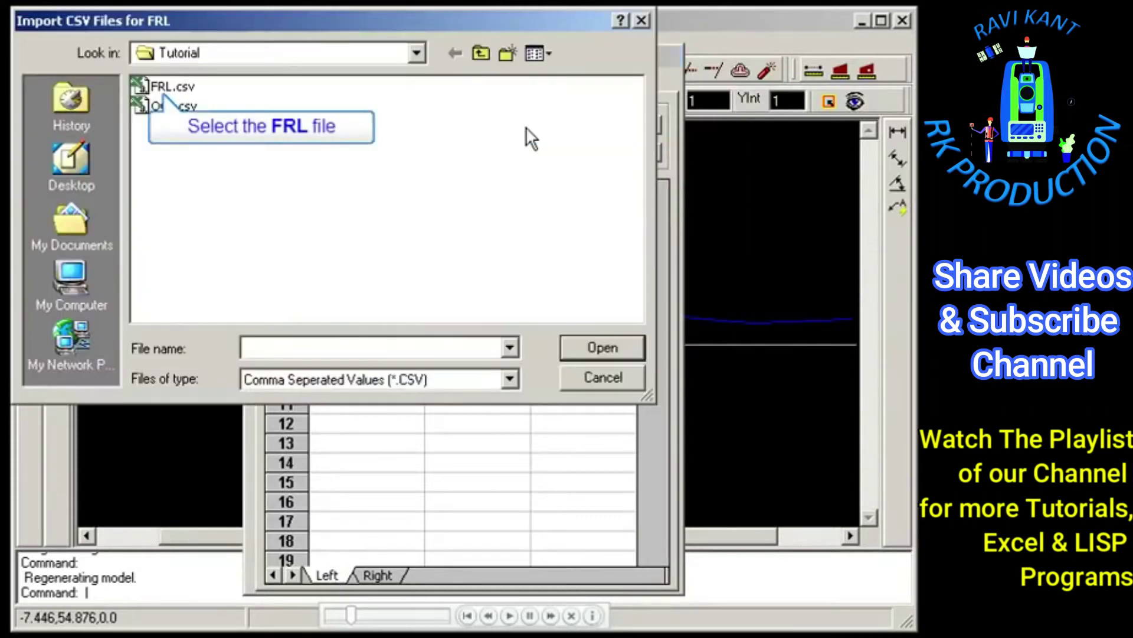
click(172, 87)
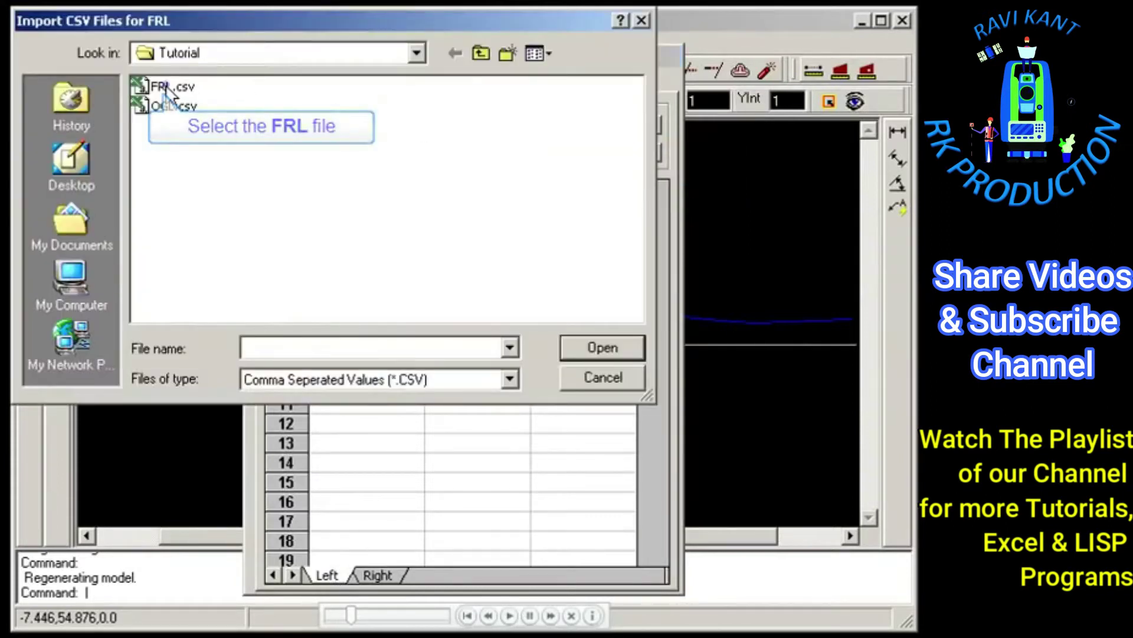
click(599, 347)
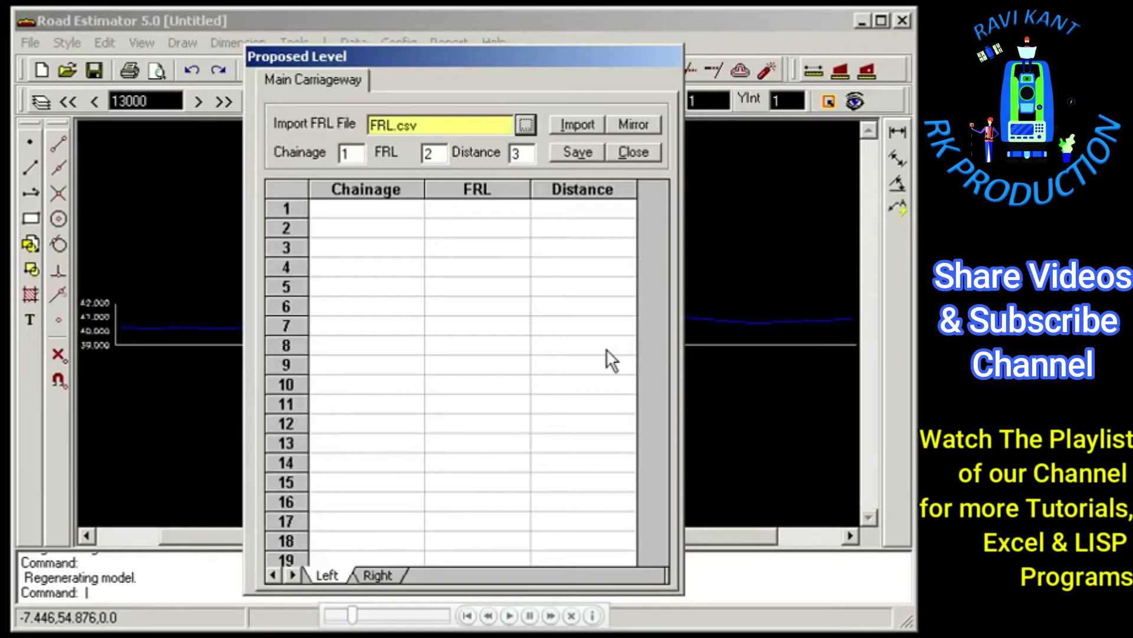
click(438, 154)
click(578, 125)
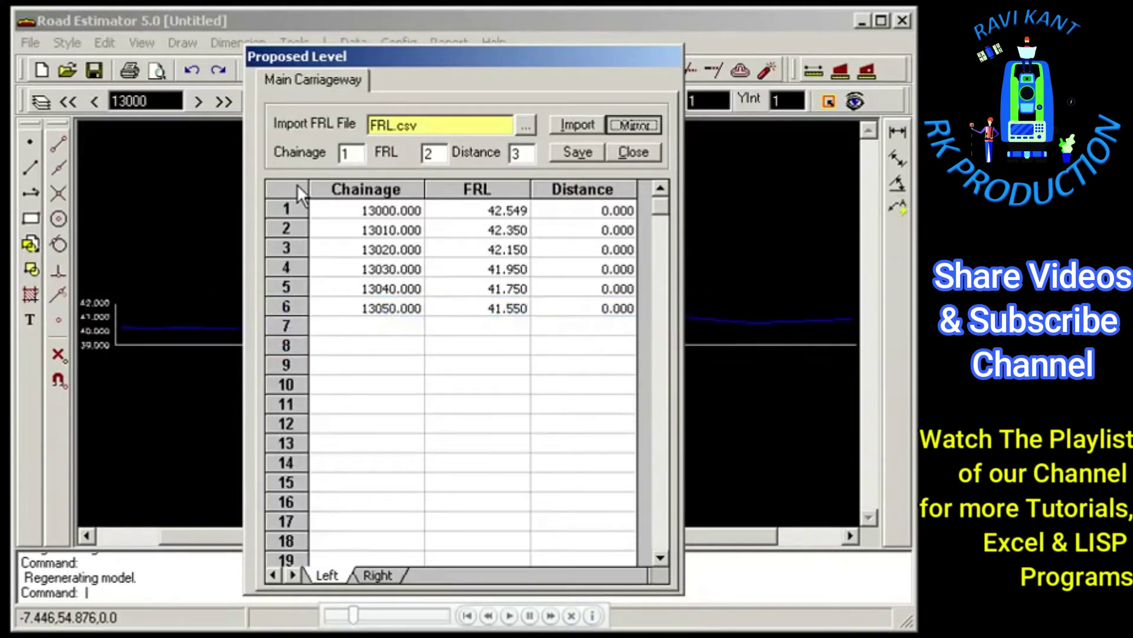
- Mirror the FRL levels to the right side, save them, and close the table
click(636, 126)
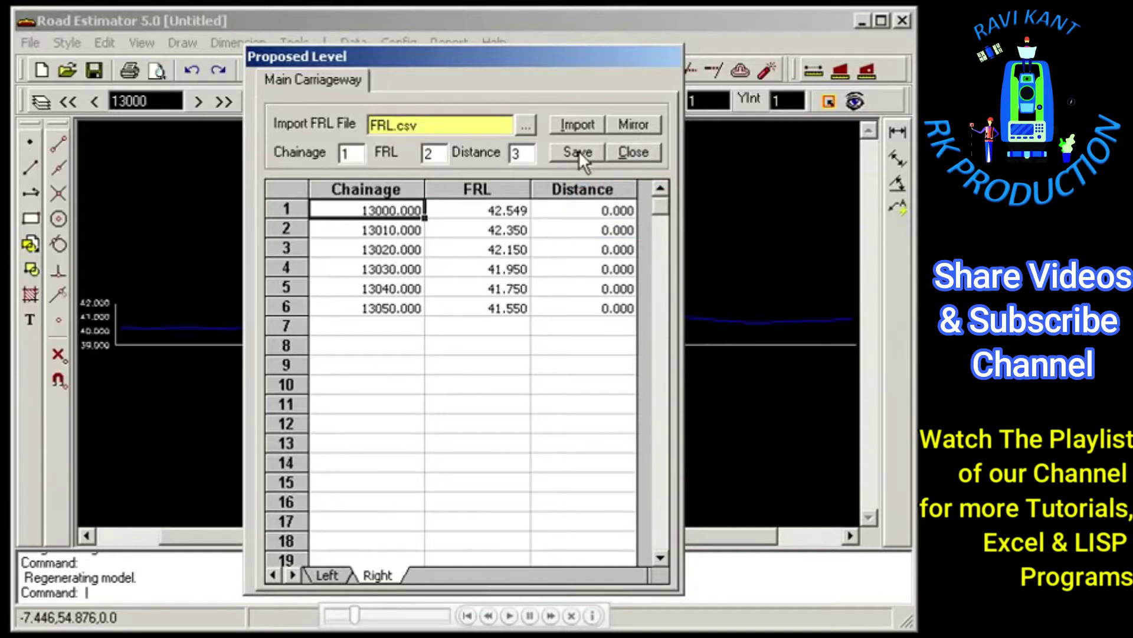
click(579, 151)
click(636, 152)
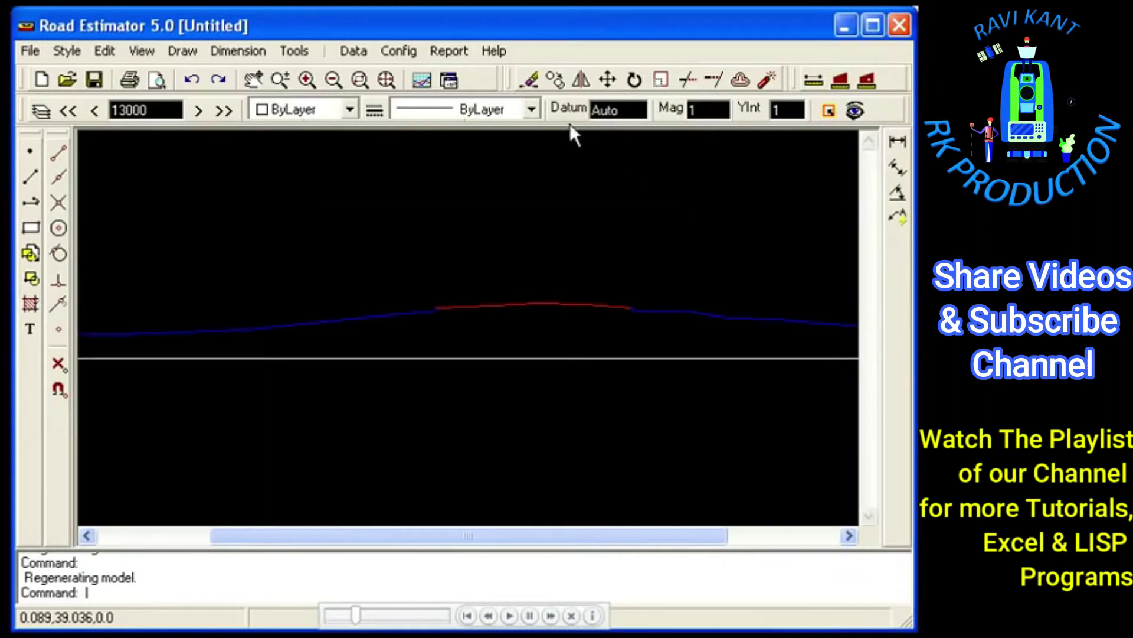
- Turn off all six side separators in the Main Carriageway template configuration, then save and close
click(413, 58)
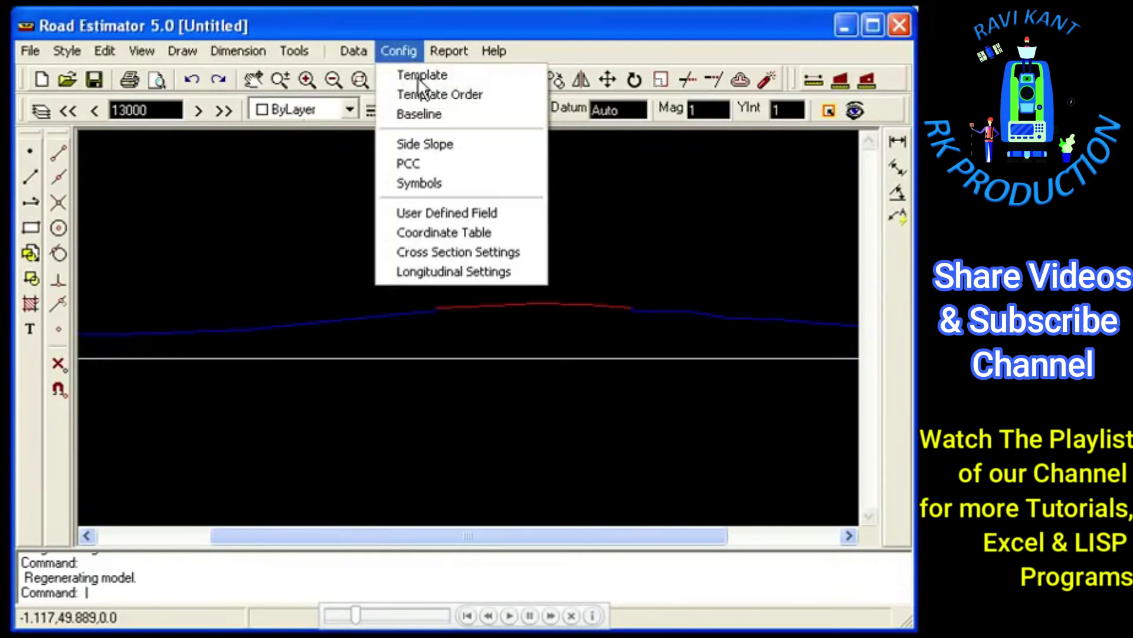
click(420, 81)
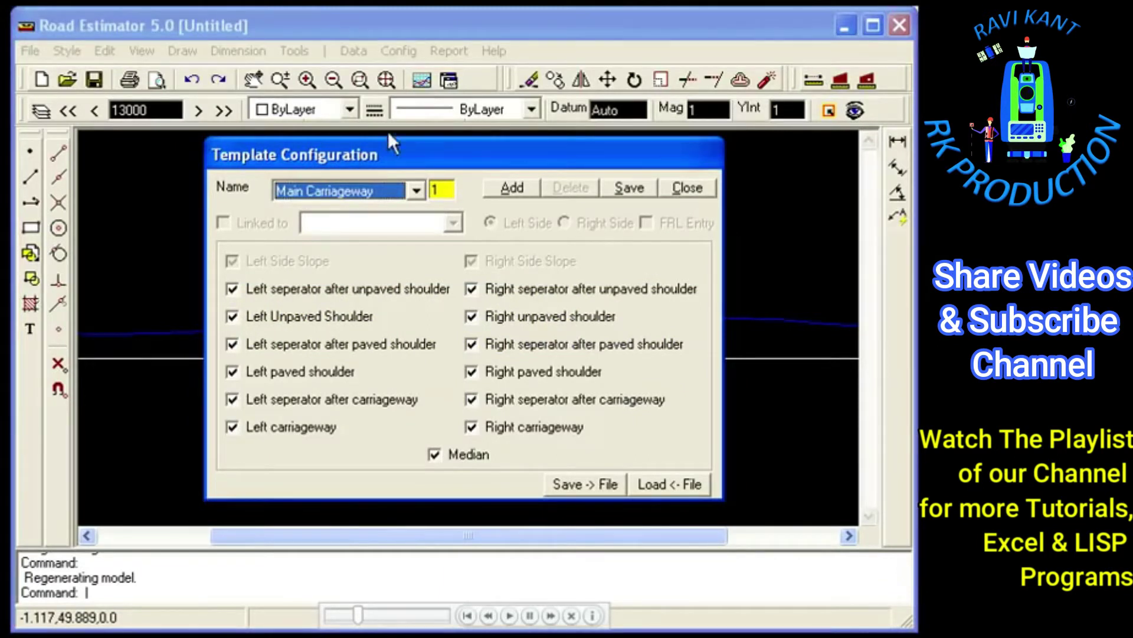
click(295, 289)
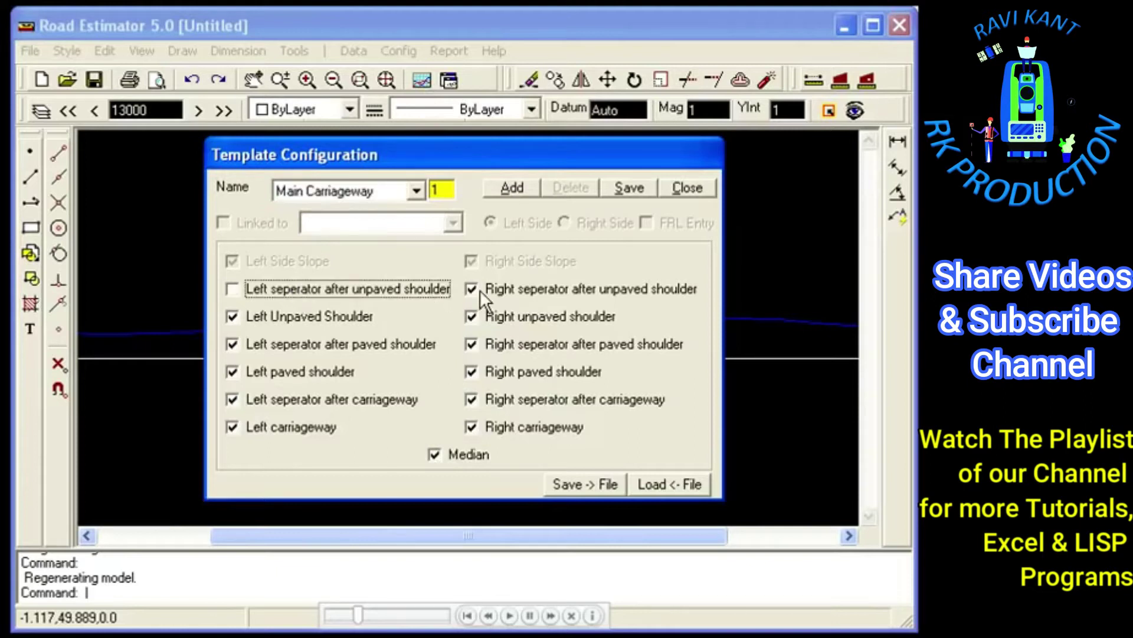
click(481, 290)
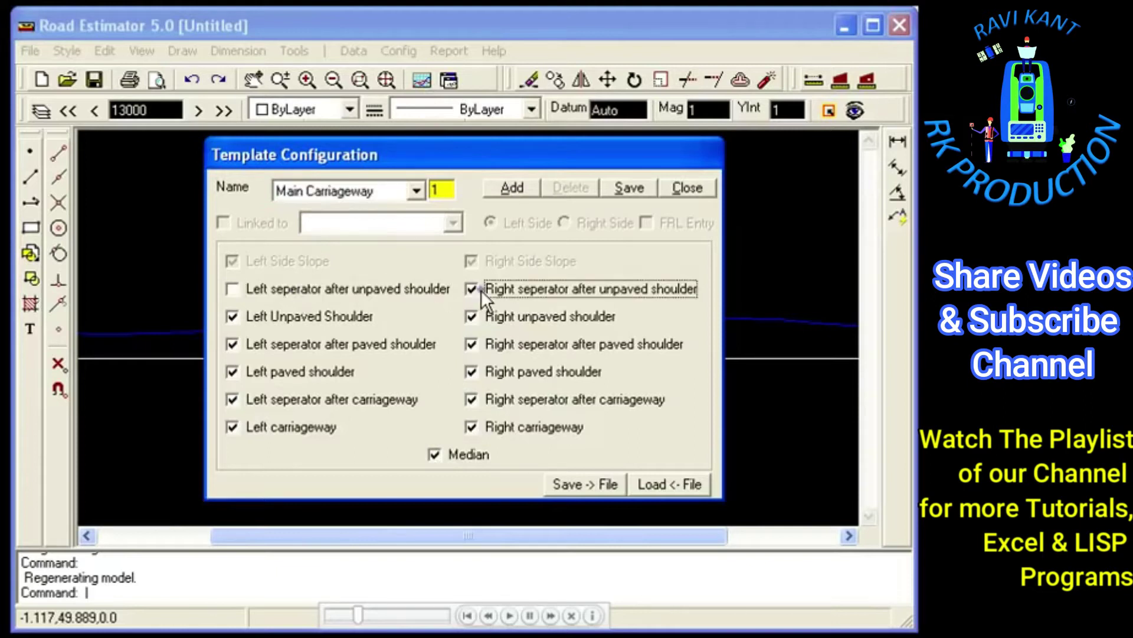
click(285, 346)
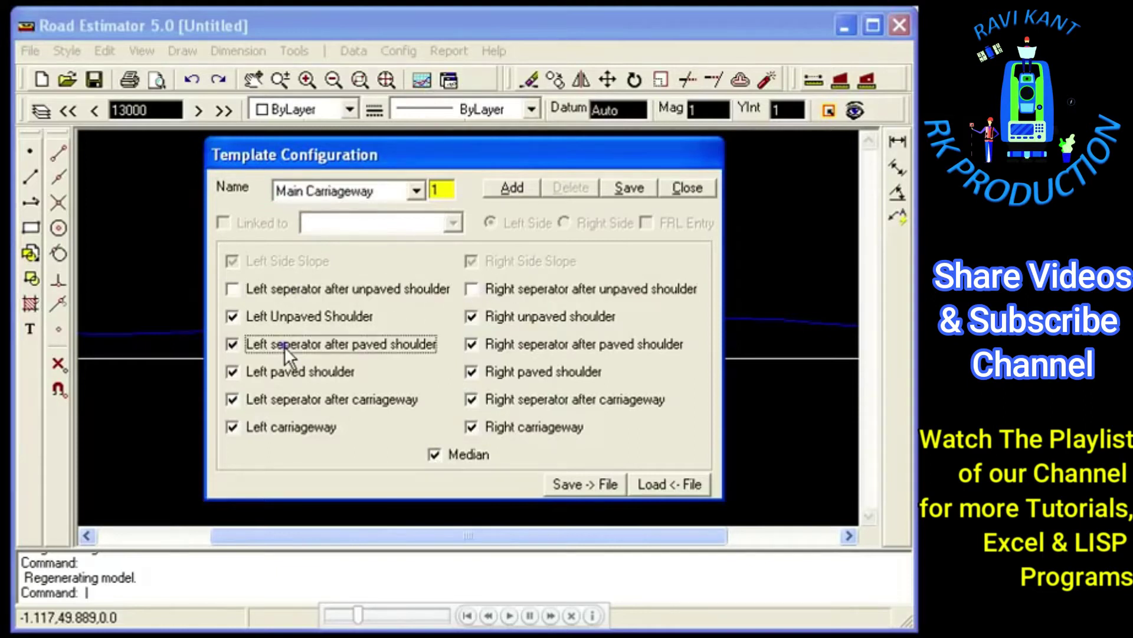
click(486, 346)
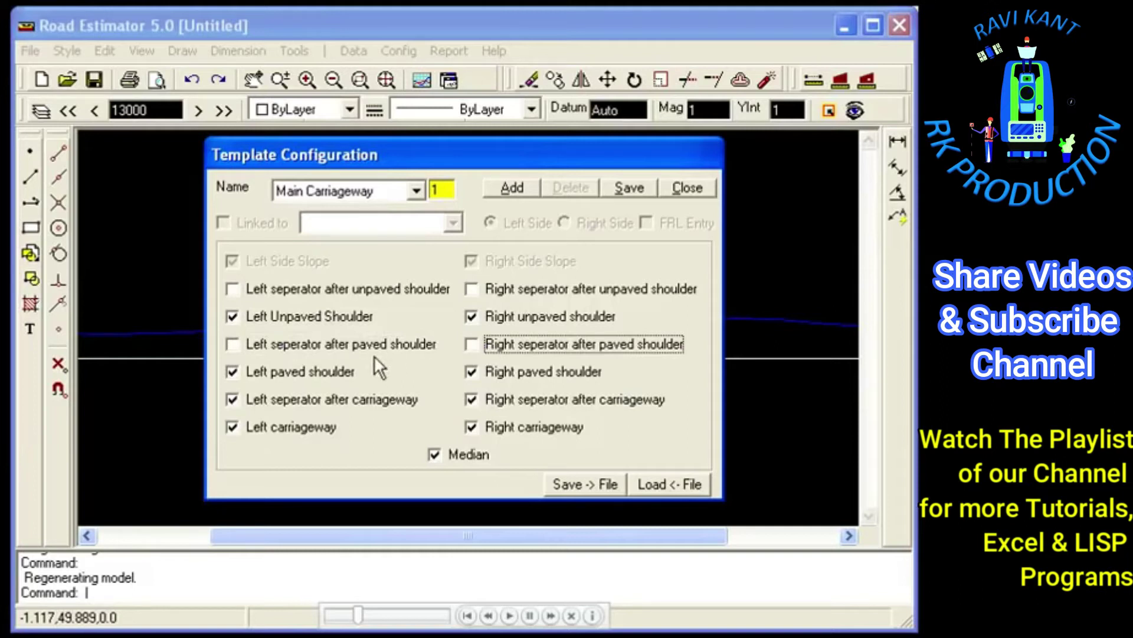
click(320, 400)
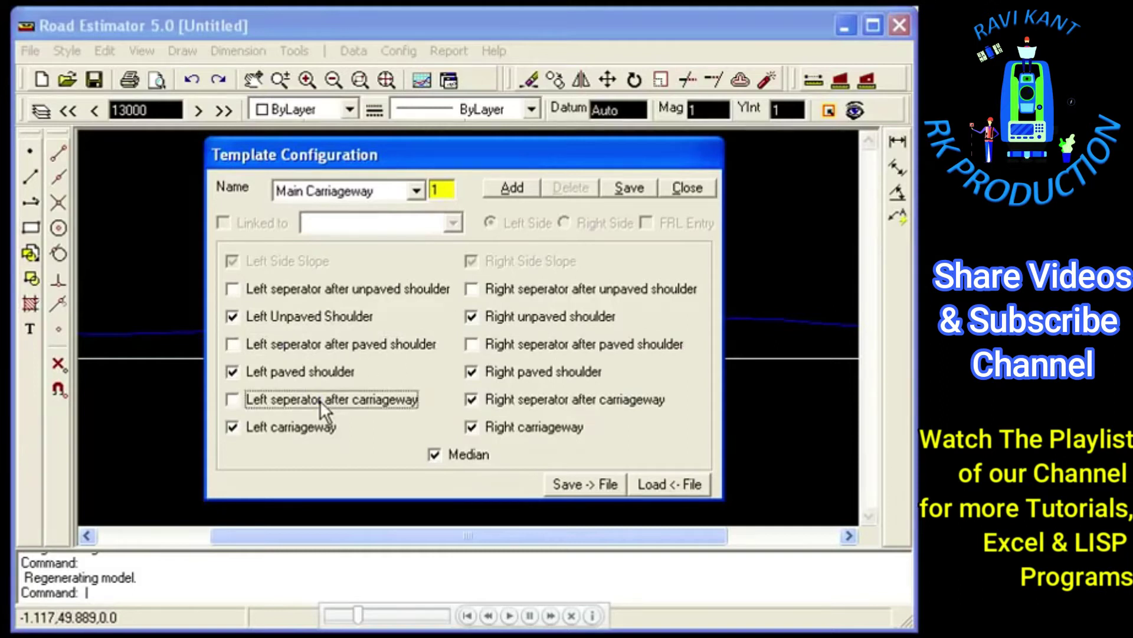
click(489, 405)
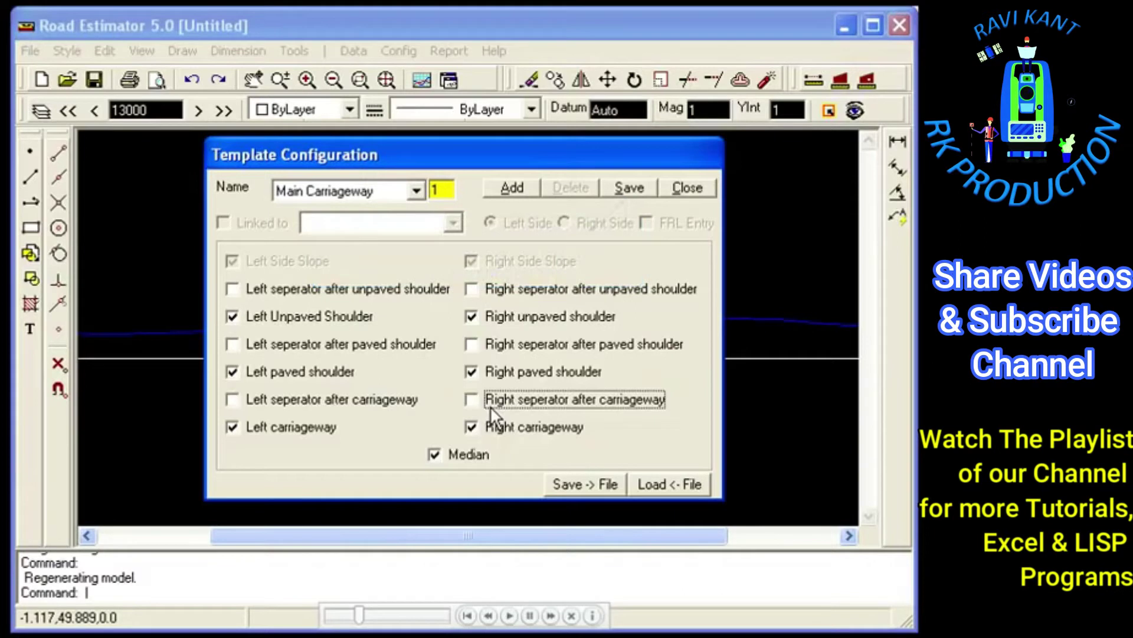
click(628, 194)
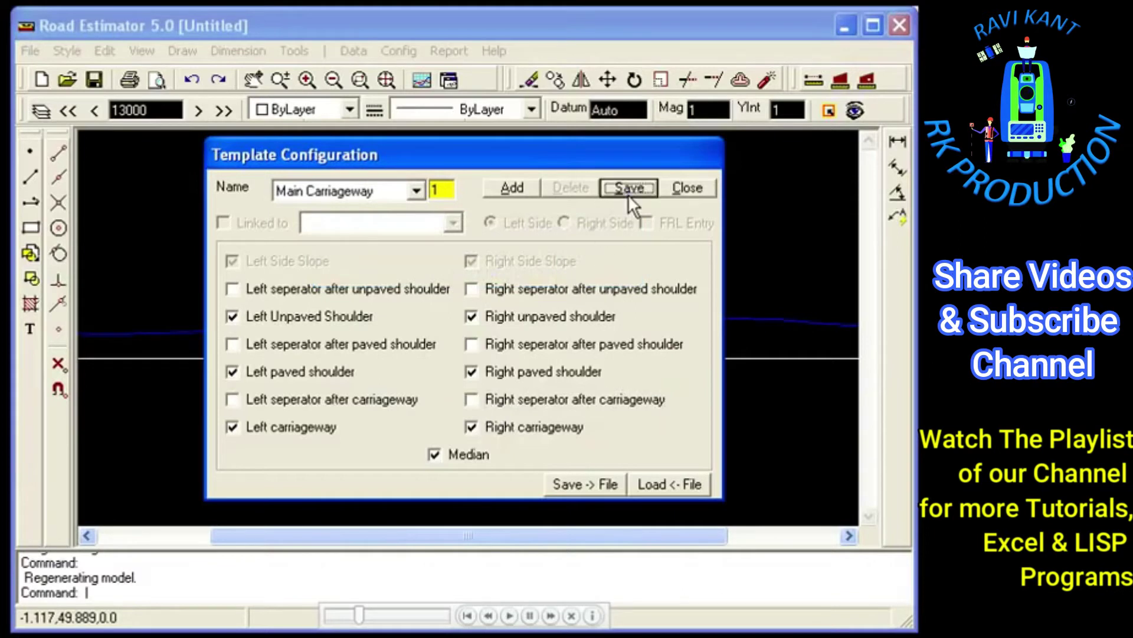
click(678, 189)
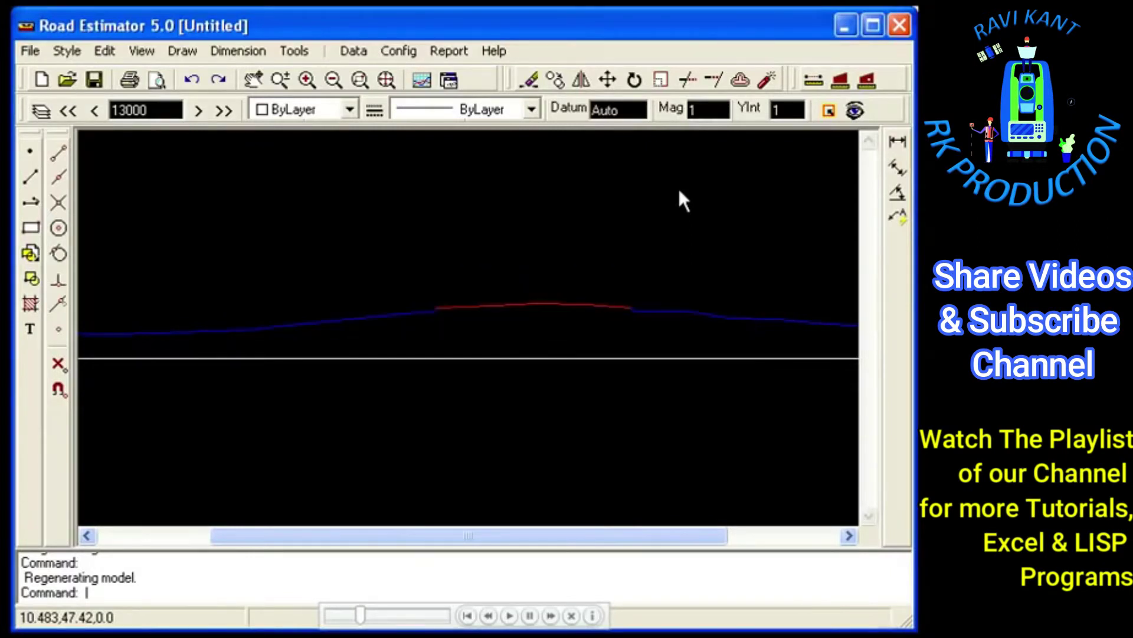
- Open Template Details from the Data menu and bring up the Central Median Details grid
click(364, 51)
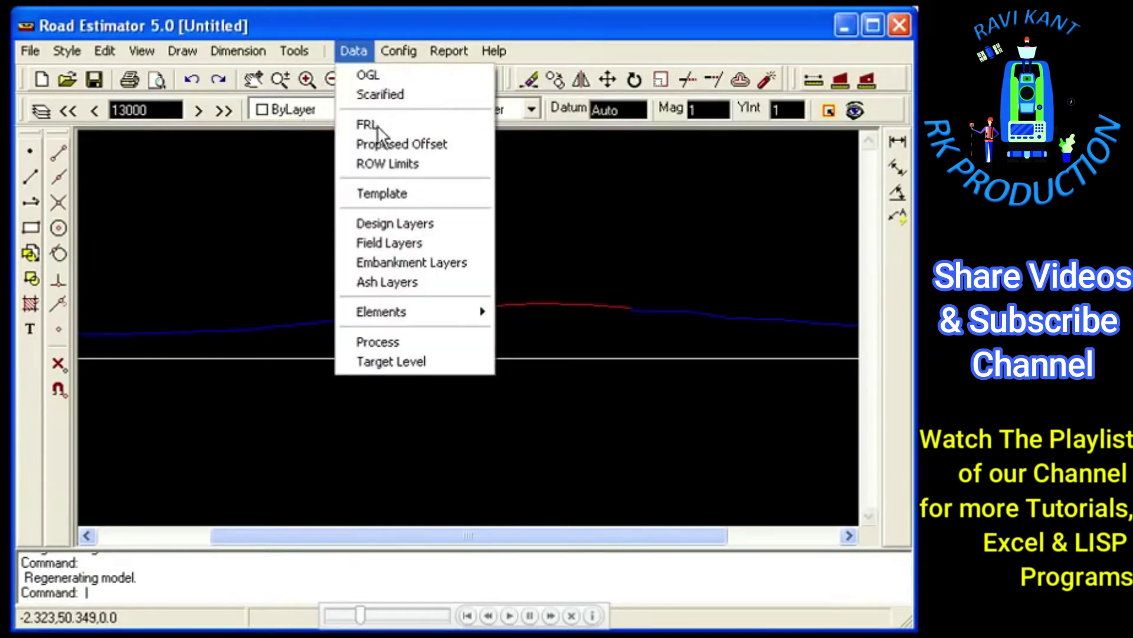
click(379, 194)
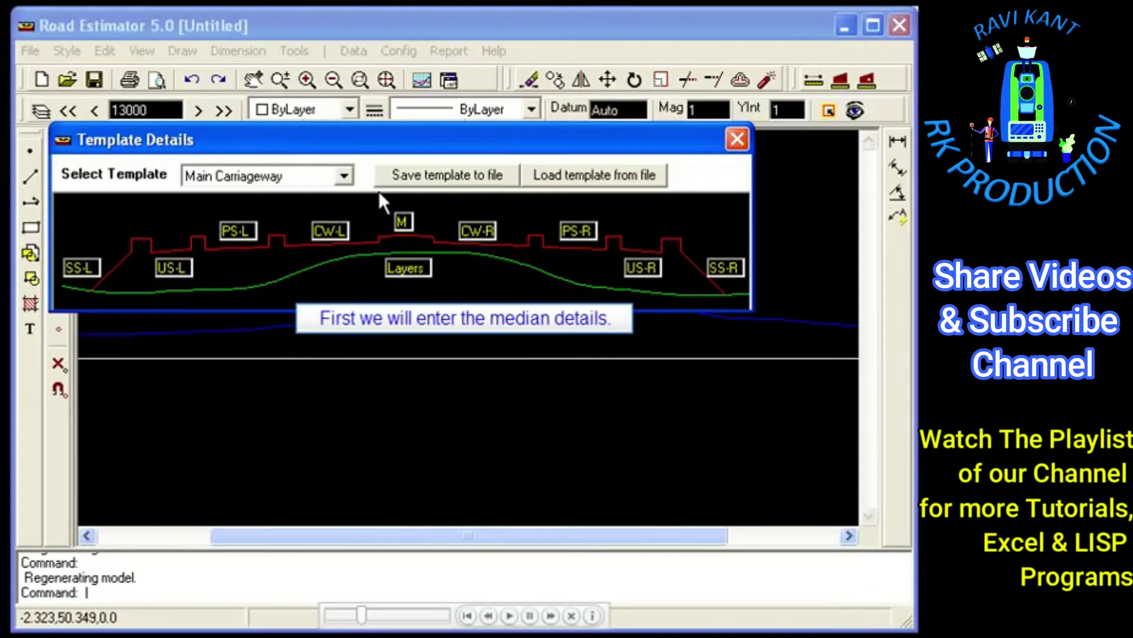
click(403, 222)
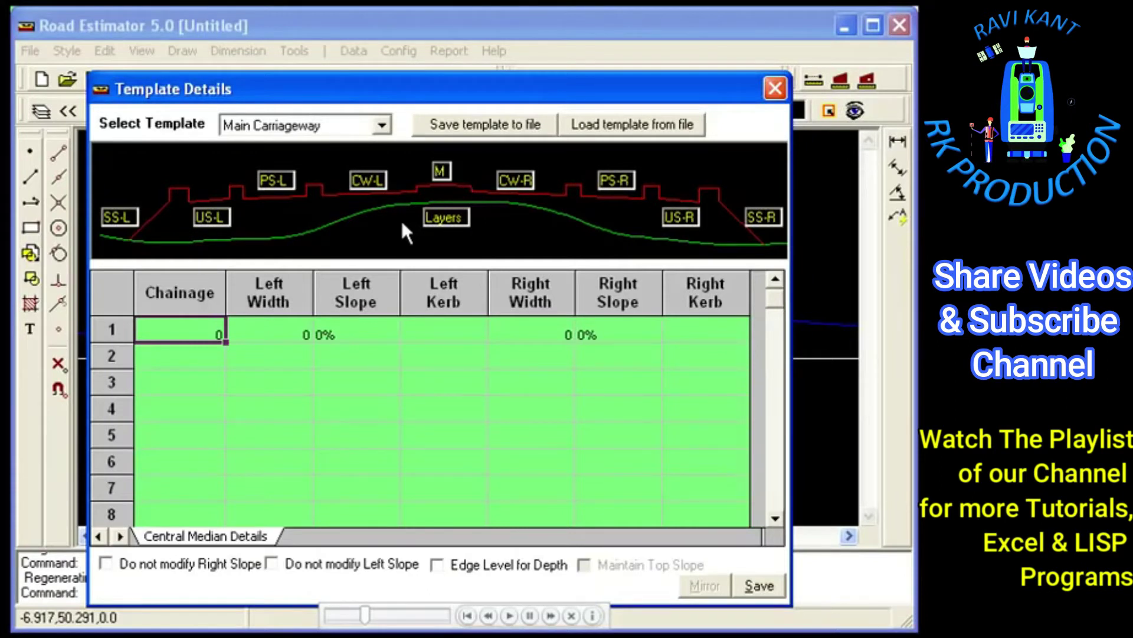
- Enter median row 1 chainage 13000, left width 2.25, left slope 2.25% and kerb K1-L
text(13000)
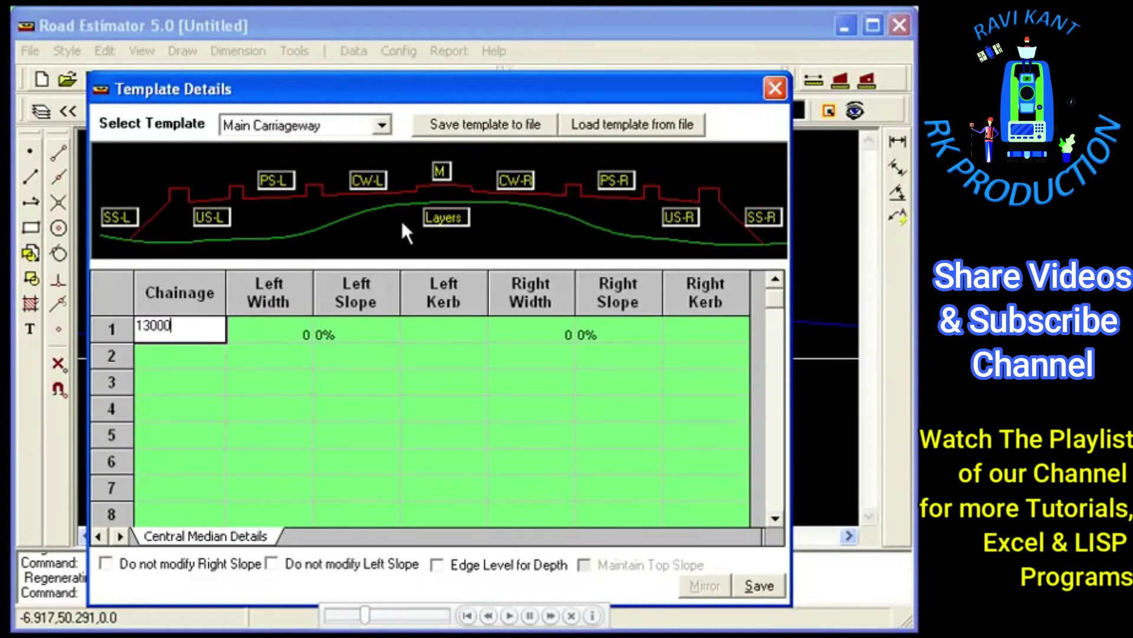
key(Tab)
text(2.25)
key(Tab)
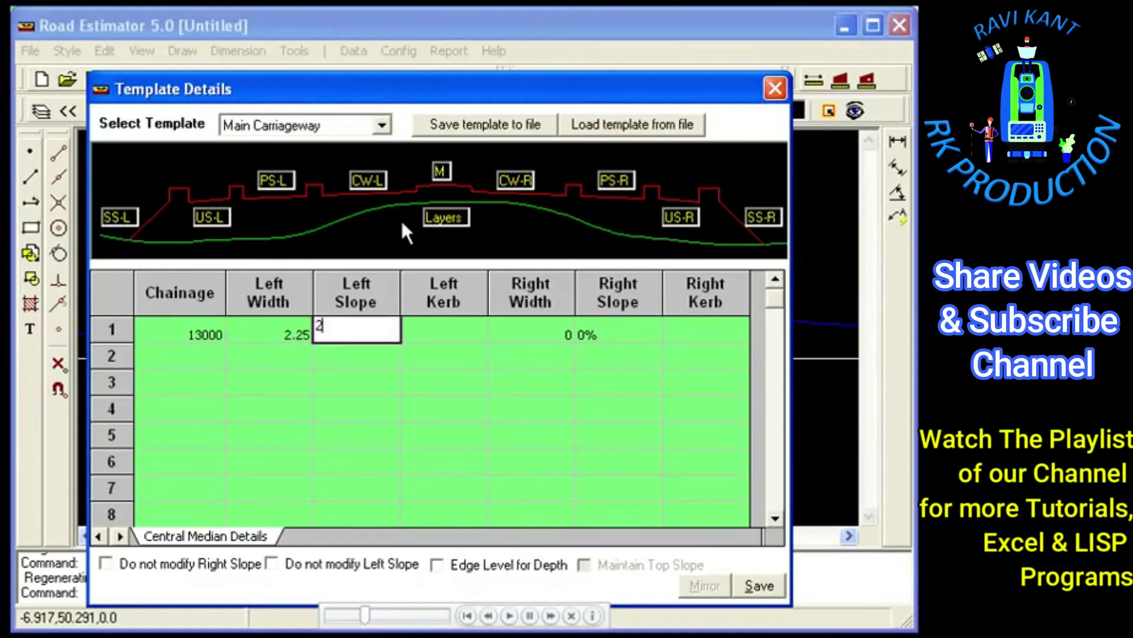
text(2.25%)
click(472, 334)
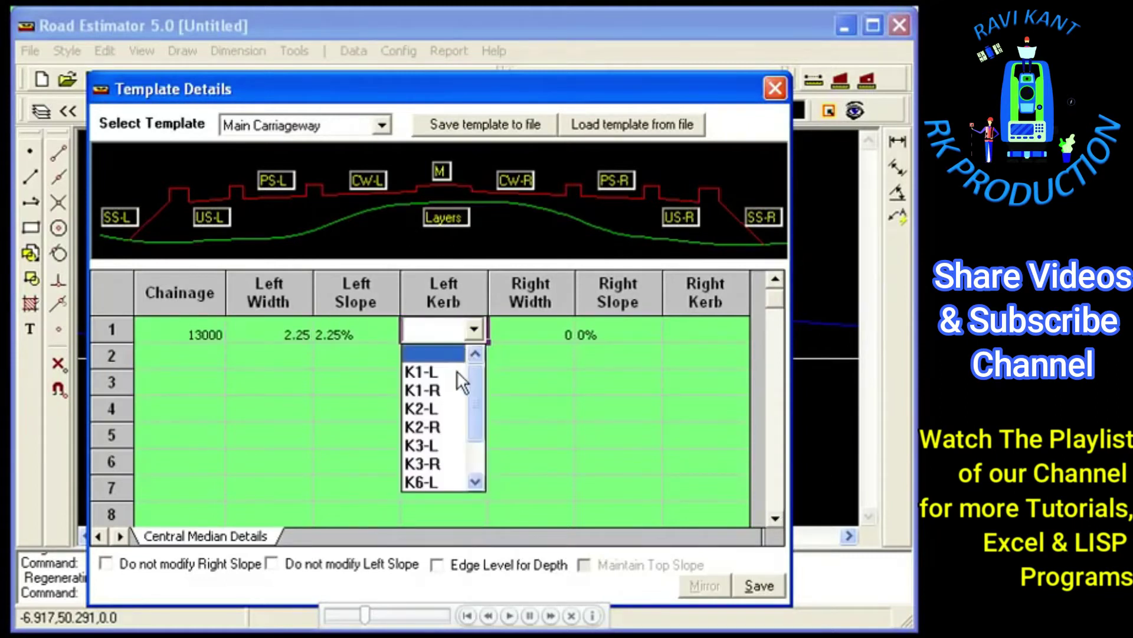
click(456, 374)
- Give median row 1 right width 2.25, right slope 2.25% and right kerb K1-R
click(520, 335)
text(2)
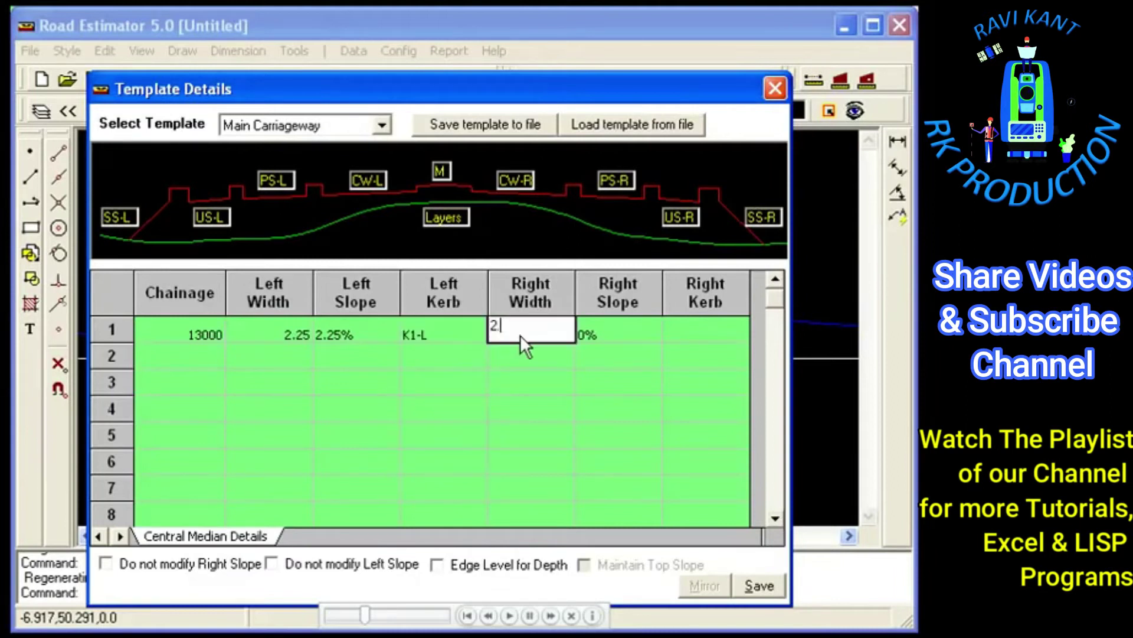
text(5)
key(Tab)
text(2.2)
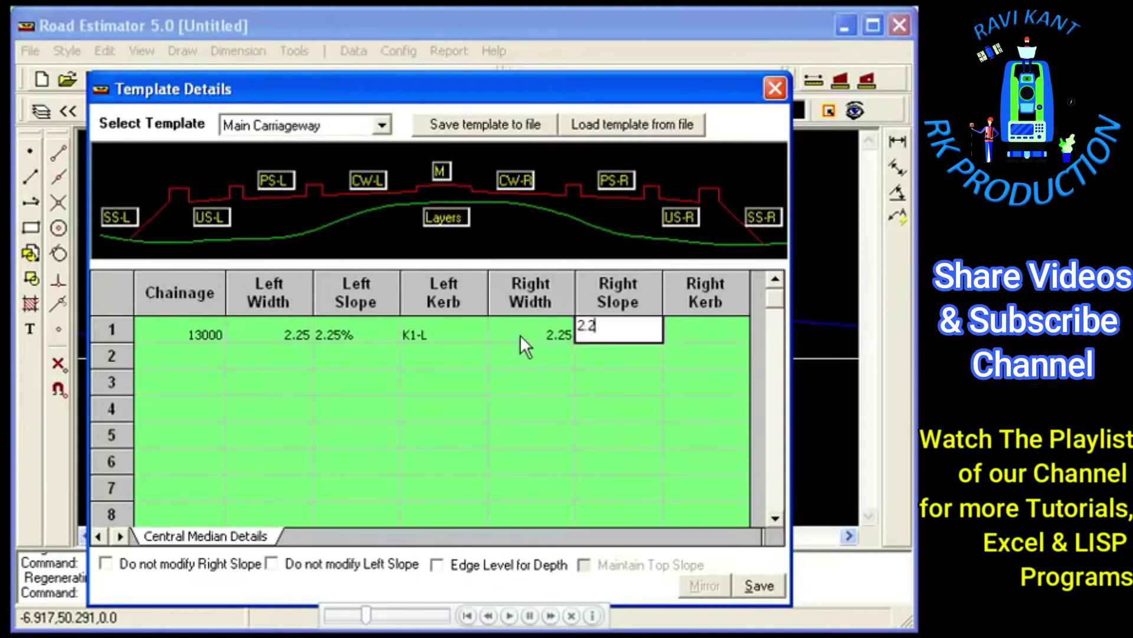
text(5%)
click(679, 332)
click(688, 329)
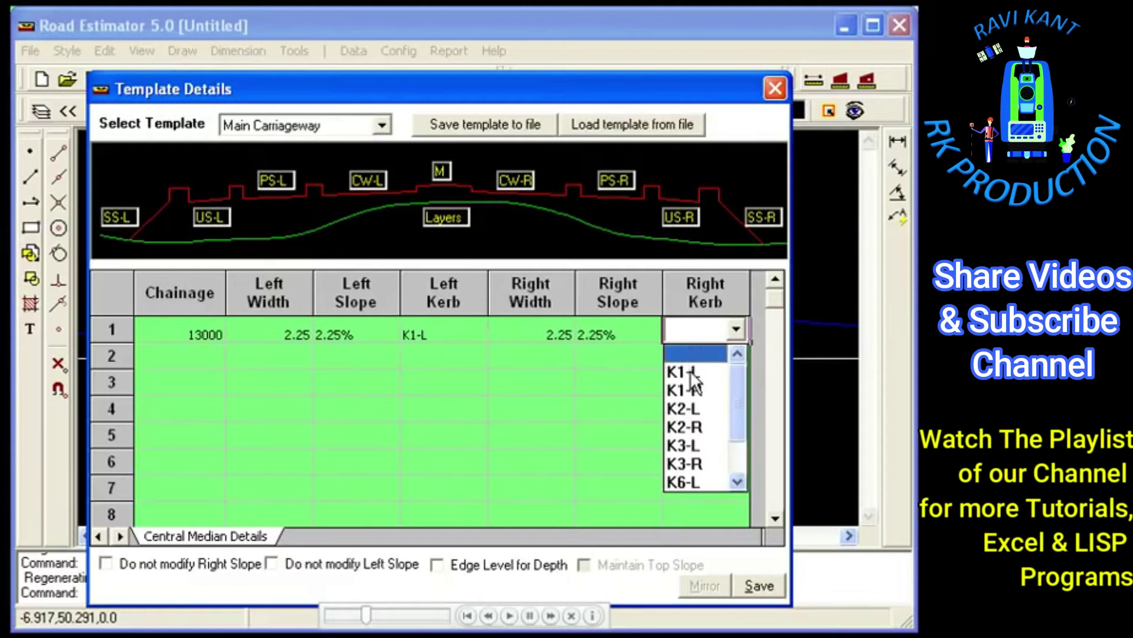
click(689, 391)
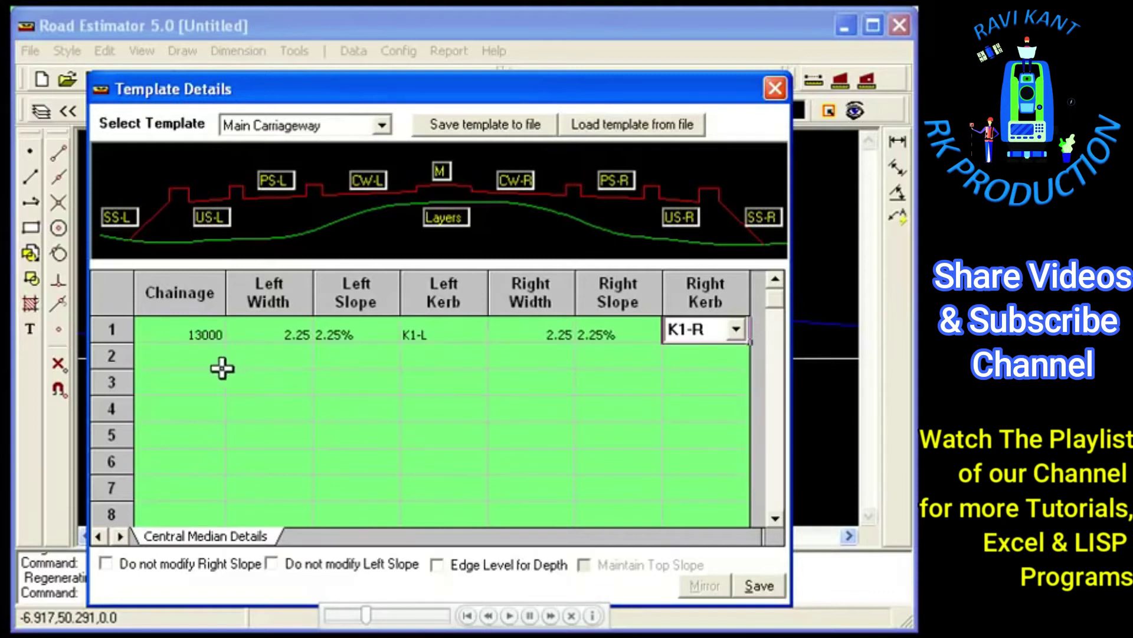
click(208, 355)
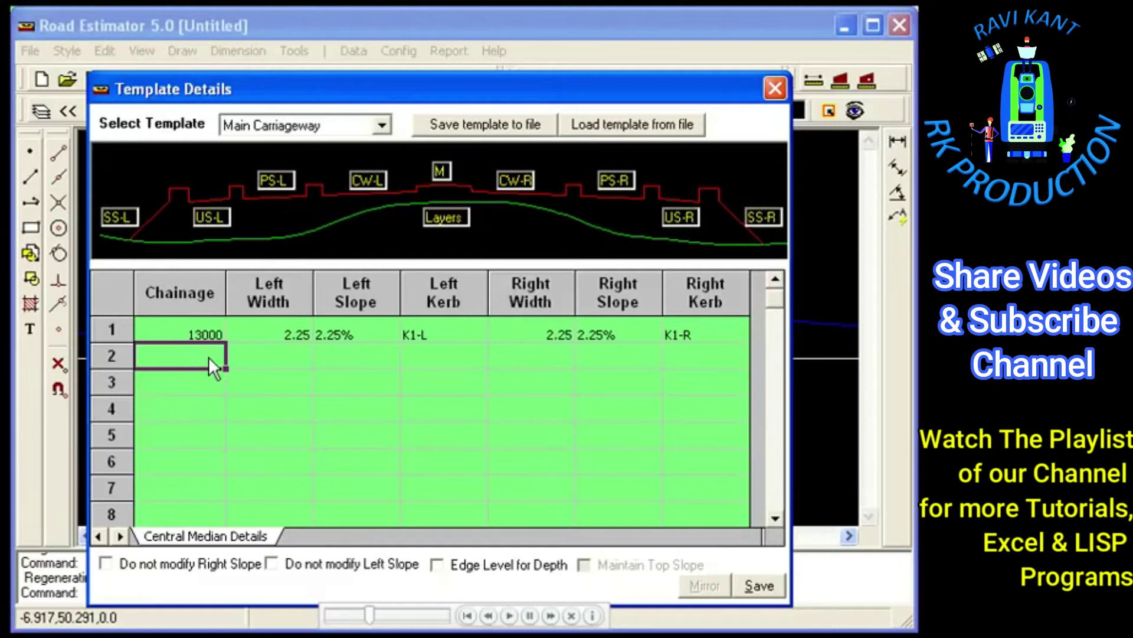
- Add median rows at chainages 13050 and 13080
text(13050)
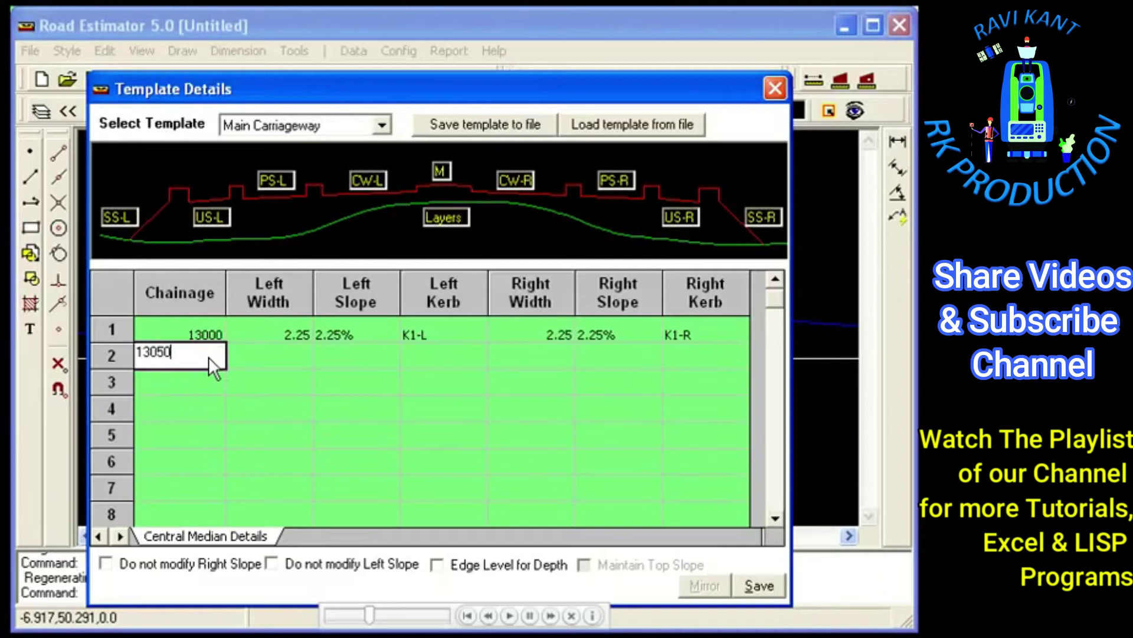
key(Tab)
key(Return)
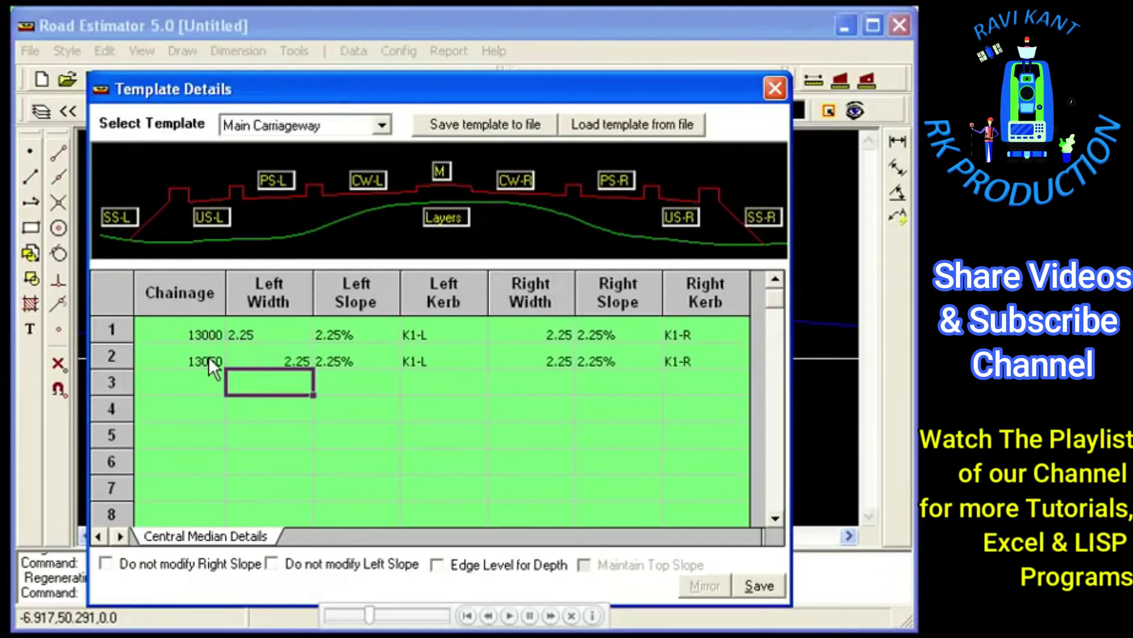
text(13080)
key(Tab)
- Set row 3's left width to 2 and copy row 2's left slope and kerb into it
text(2)
key(Tab)
key(Up)
key(shift+Right)
key(shift+Right)
key(shift+Left)
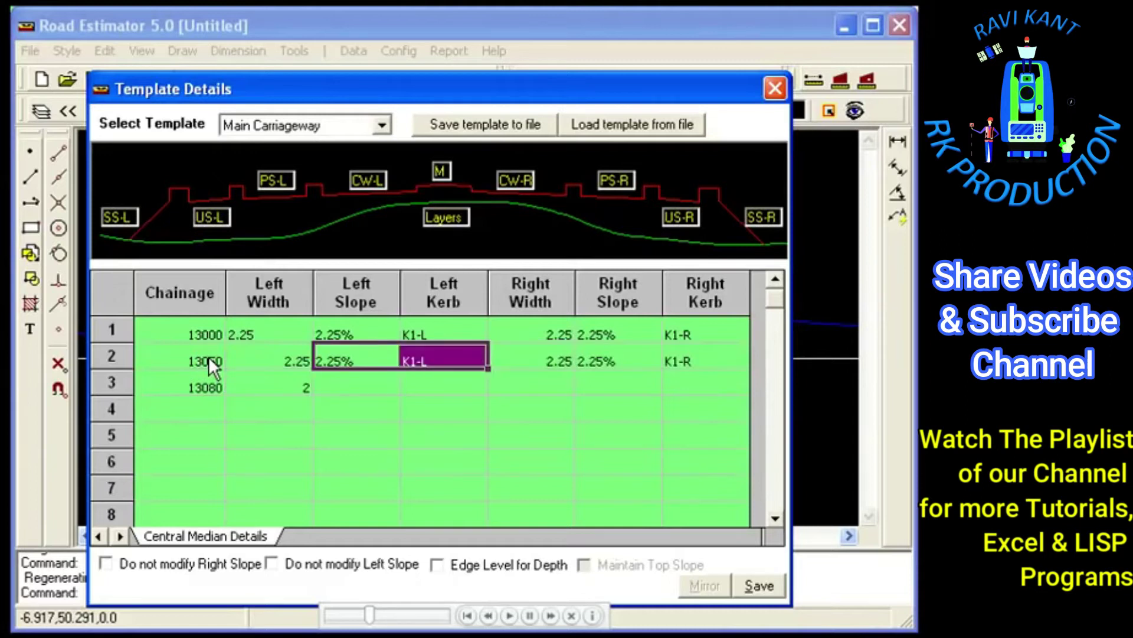
key(ctrl+c)
key(Down)
key(ctrl+v)
key(Tab)
key(Tab)
- Give row 3 right width 2, slope 2.25 and kerb K1-R, then save the median details
text(2)
key(Tab)
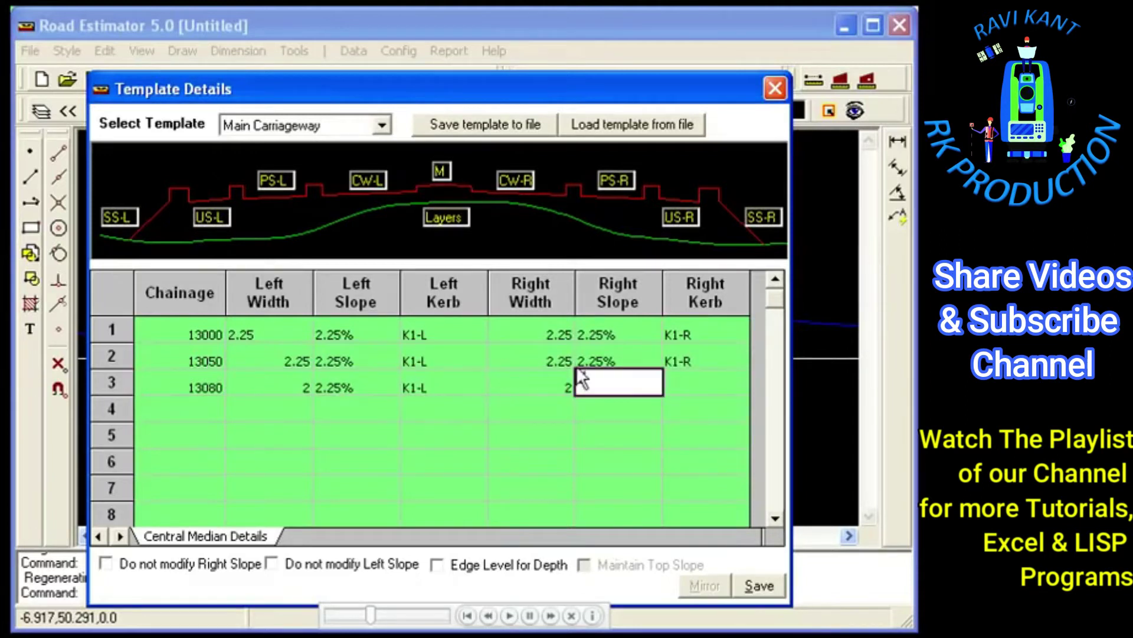
text(2.25)
click(683, 389)
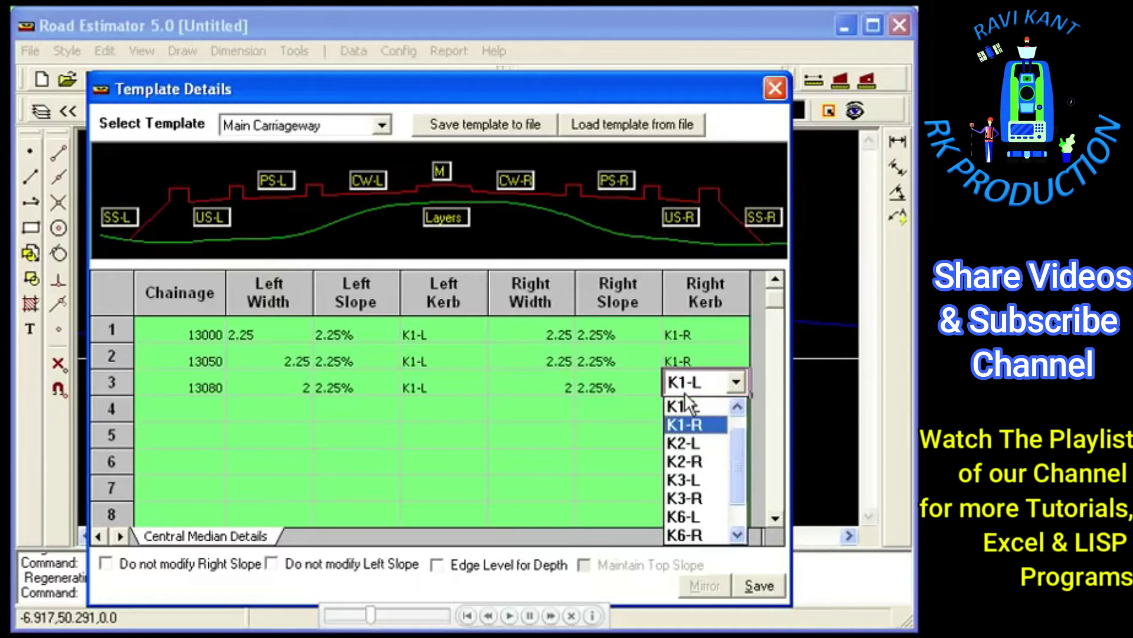
click(704, 428)
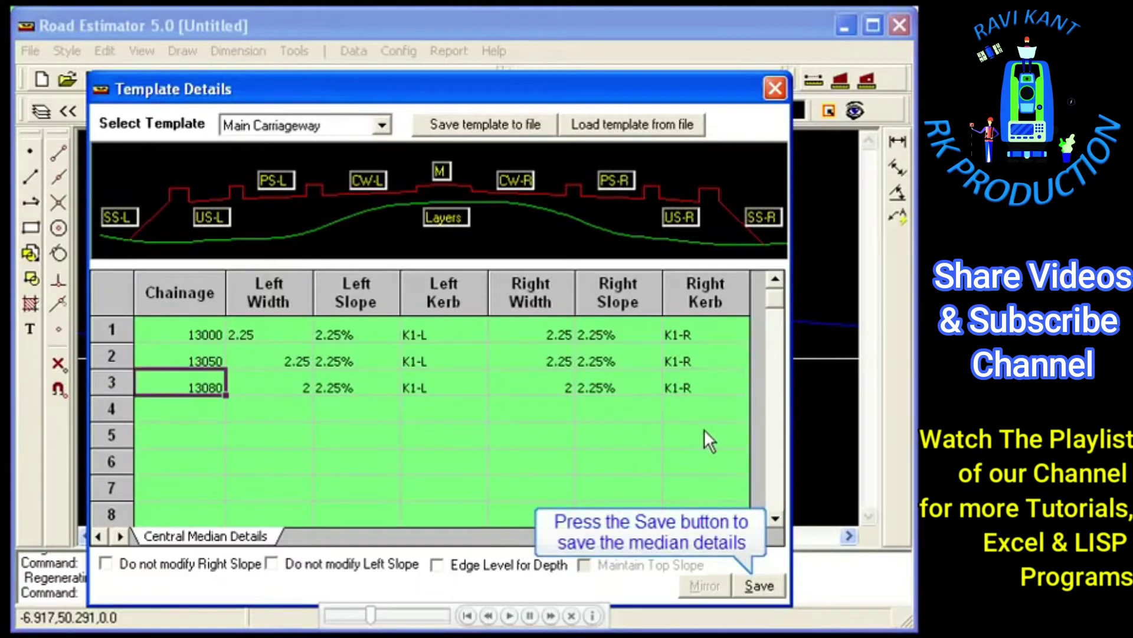
click(762, 584)
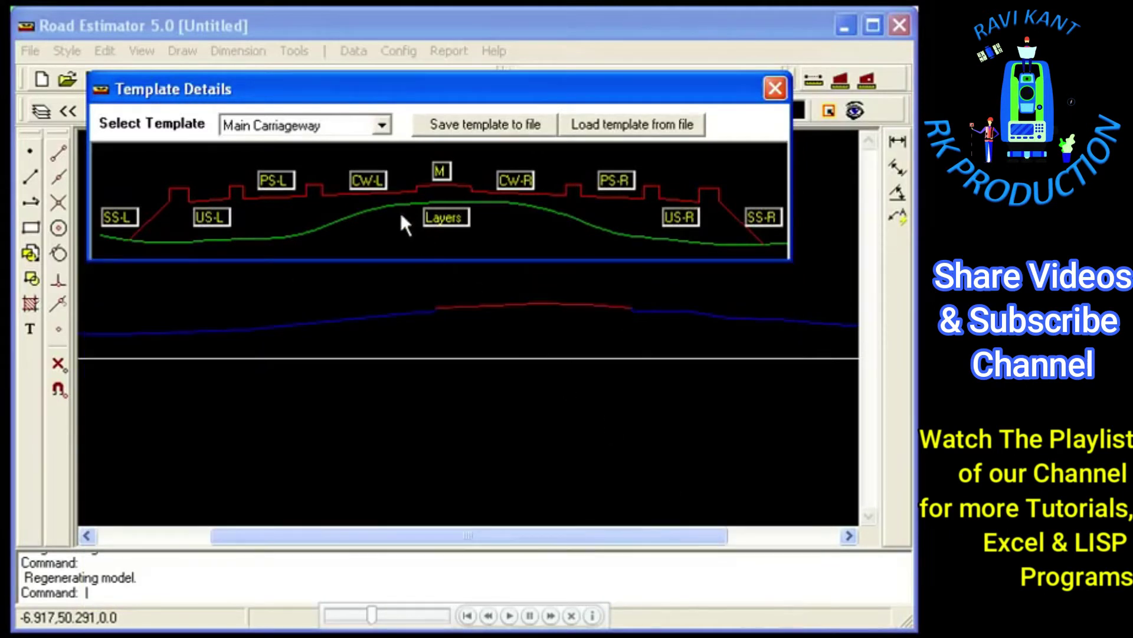
- Enter left carriageway rows: chainage 13000 (width 7, 2.5%) and 13080 (width 7.25, -7%)
click(376, 189)
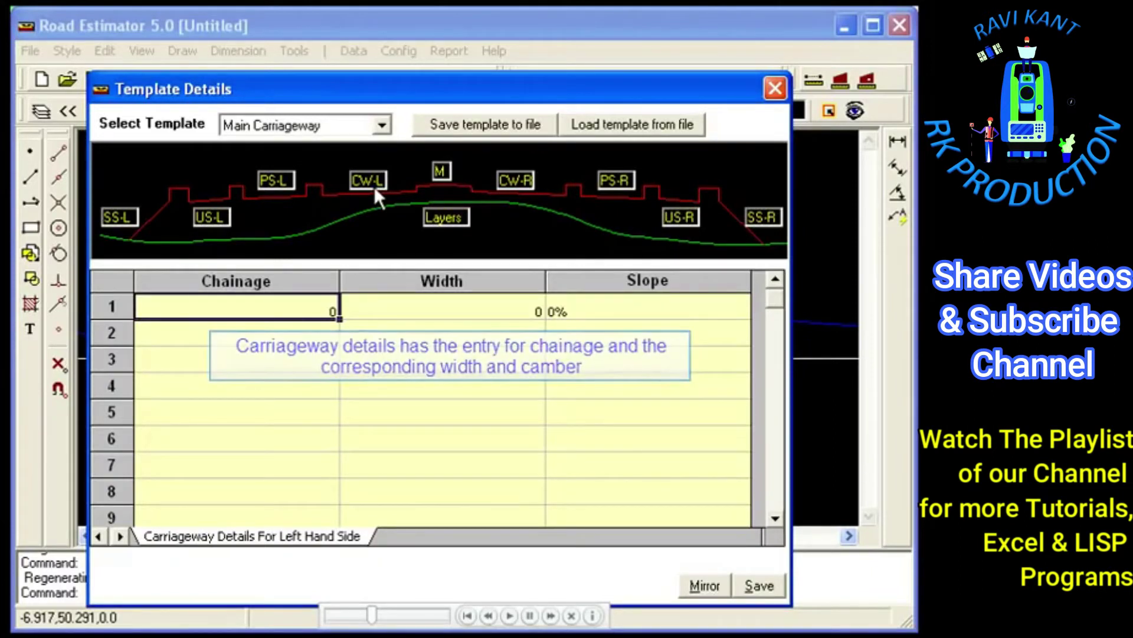
text(13000)
key(Tab)
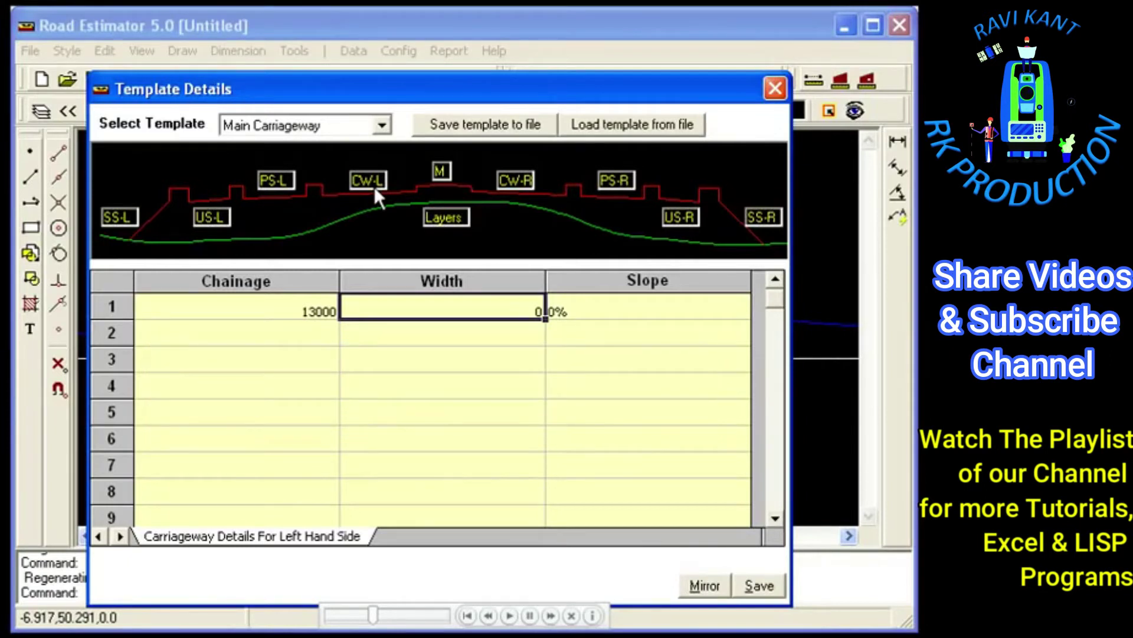
text(7)
key(Tab)
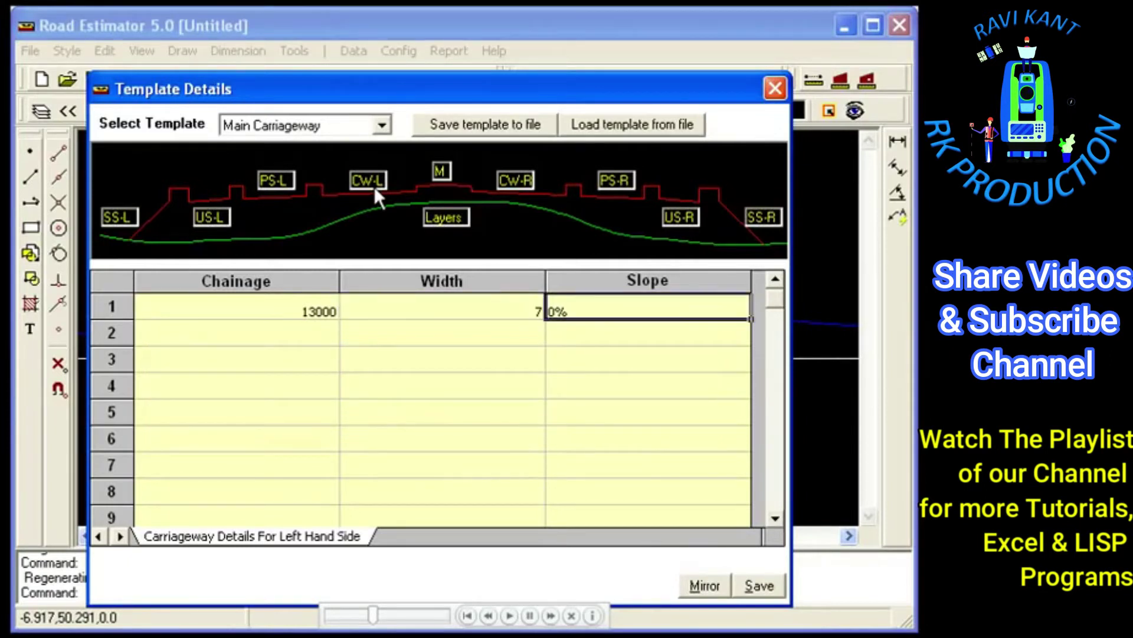
text(2.5%)
key(Tab)
text(13)
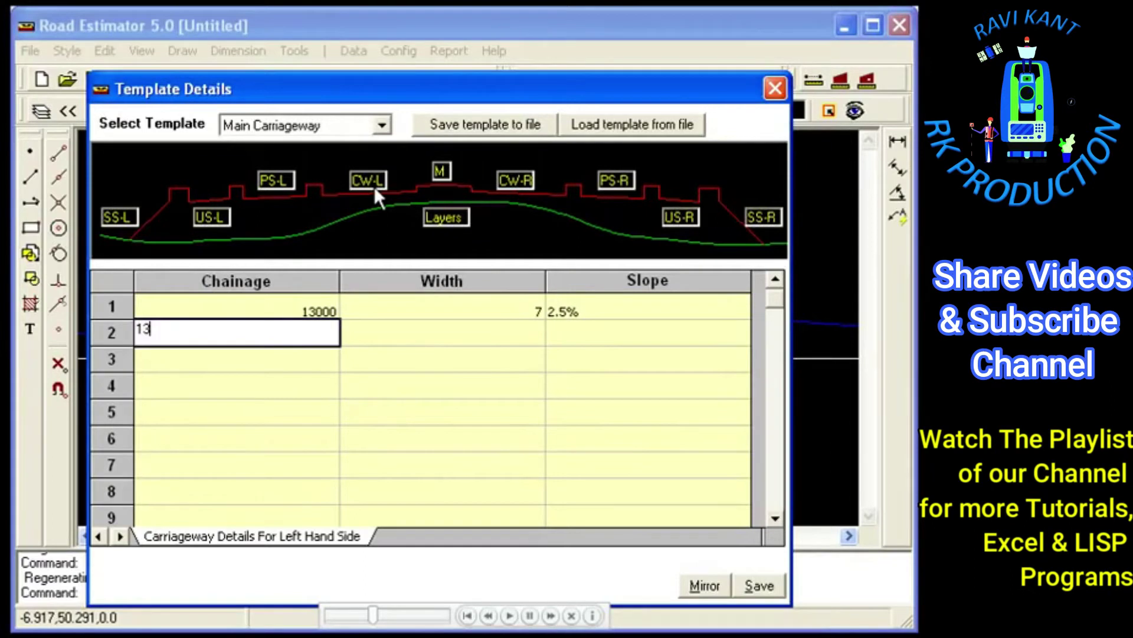
text(080)
key(Tab)
text(7.2)
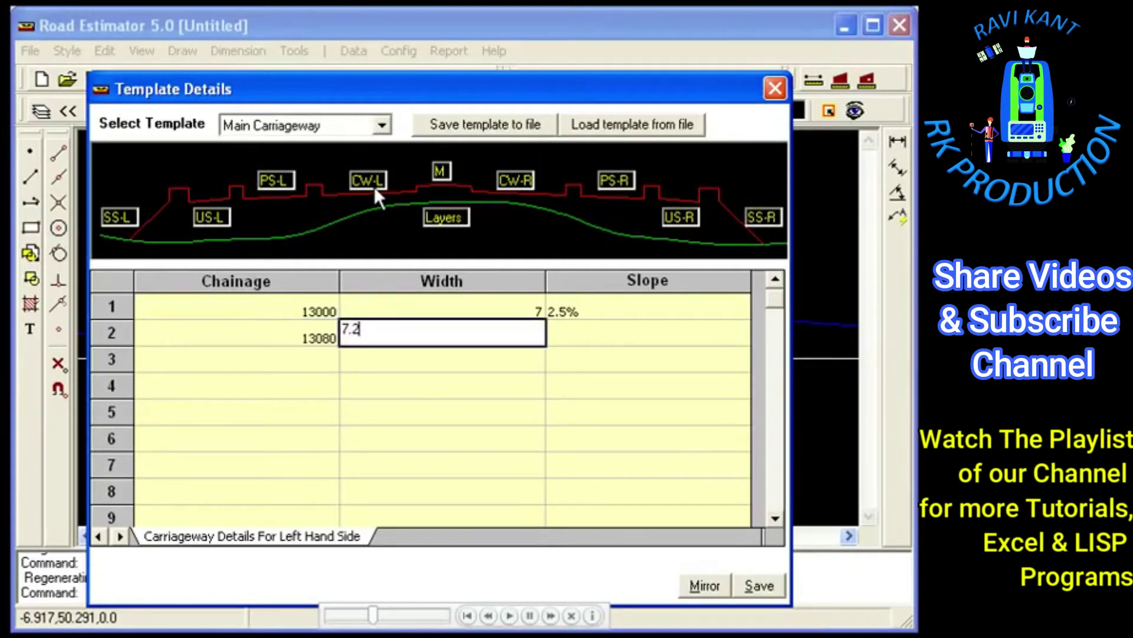
text(5)
key(Tab)
text(-7%)
key(Tab)
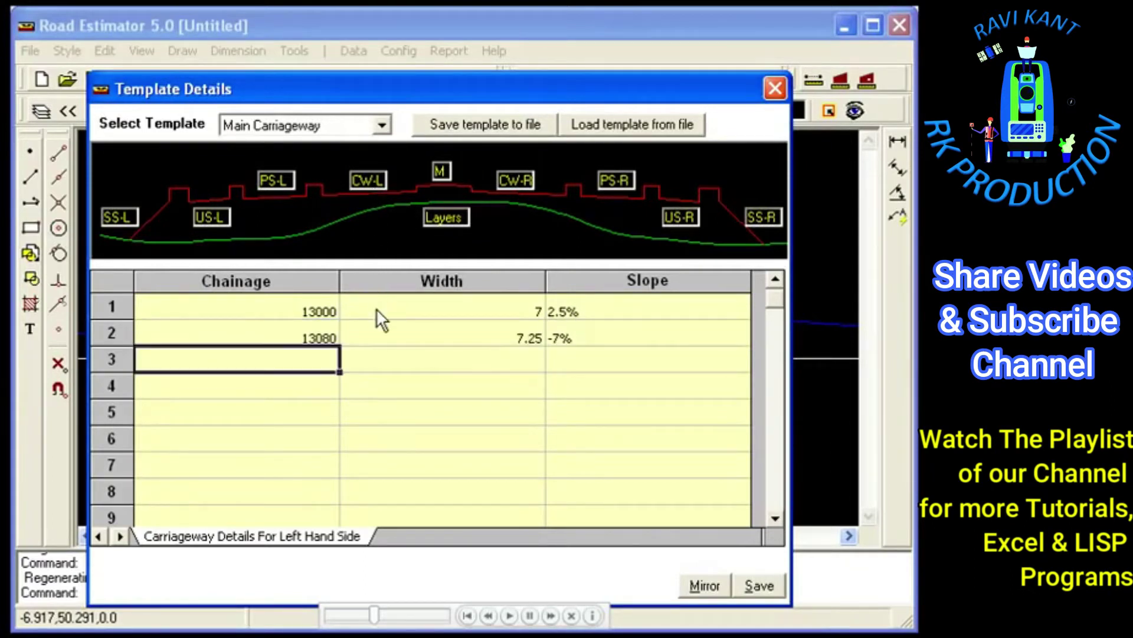
- Add left carriageway rows 13120 (width 7.25, -7%) and 13150 (width 7, 2.5%)
text(13120)
key(Tab)
text(7)
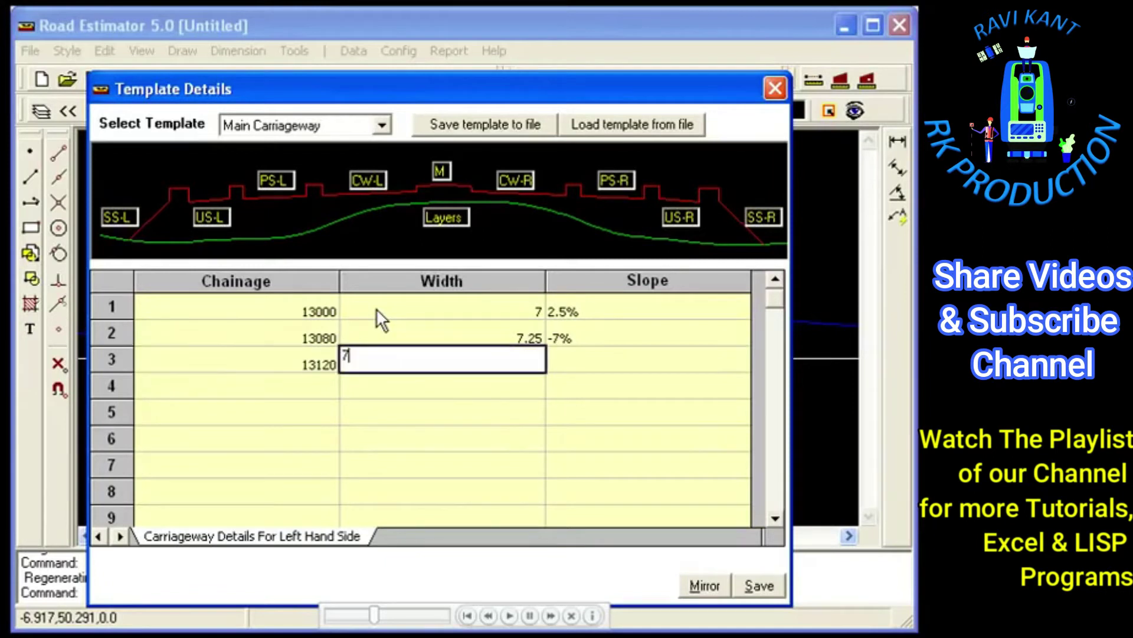
text(.25)
key(Tab)
text(-7%)
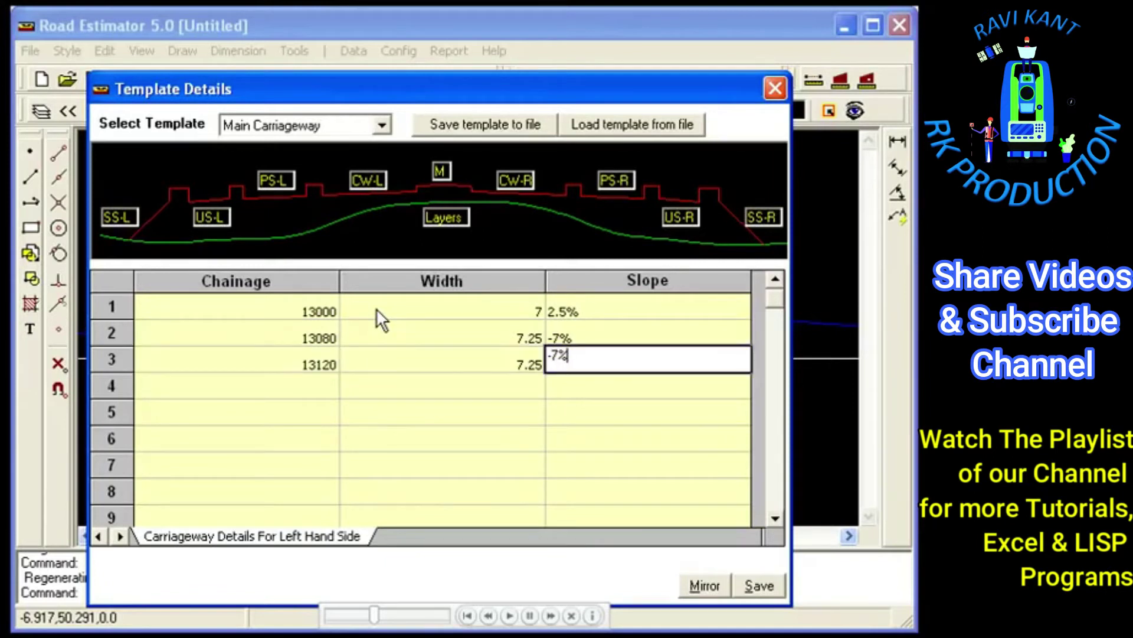
key(Tab)
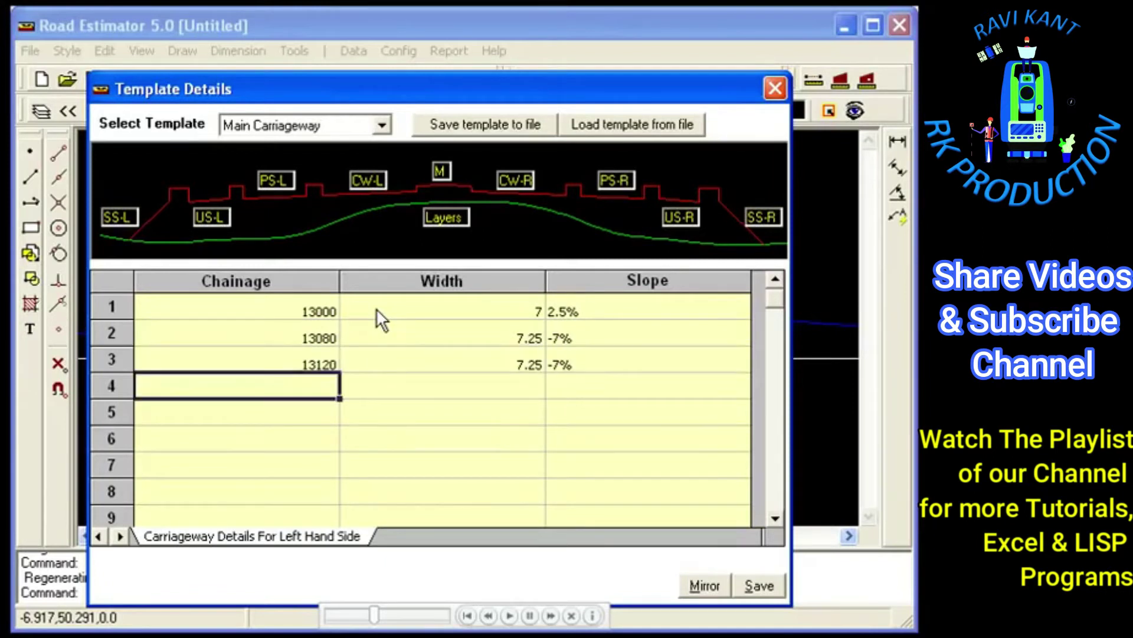
text(13150)
key(Tab)
text(7)
key(Tab)
text(2)
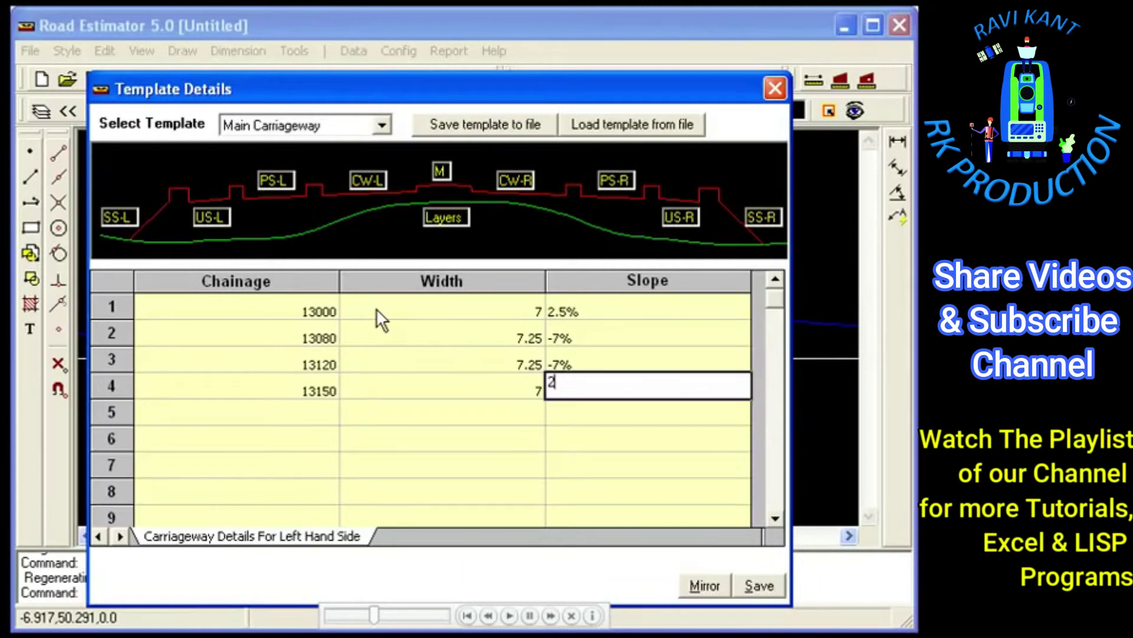
text(.5%)
key(Tab)
key(Left)
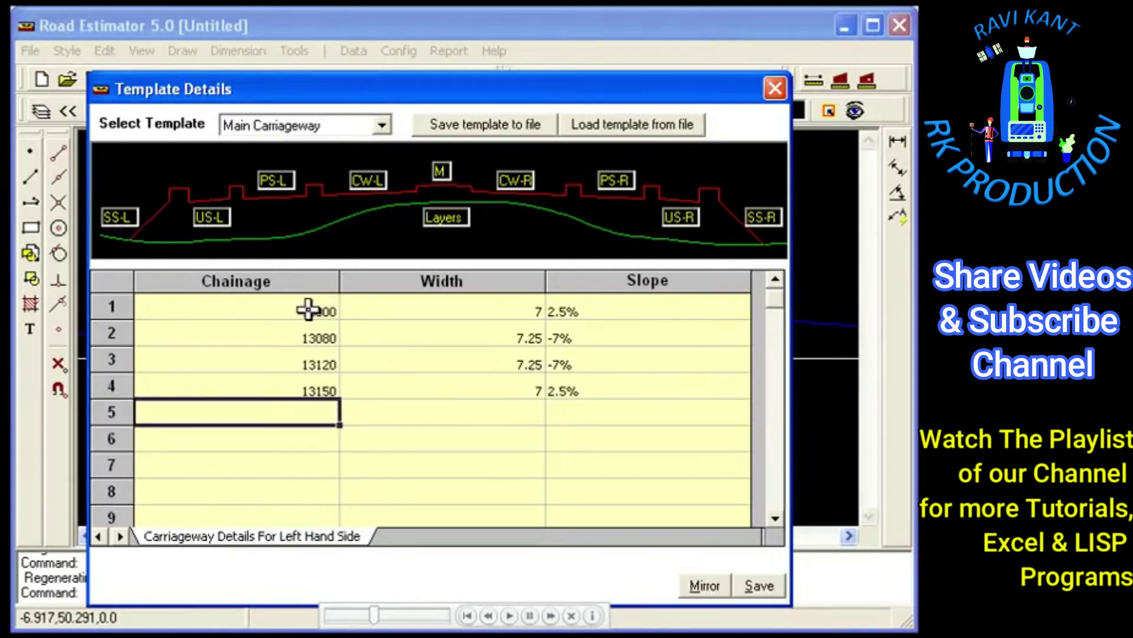
- Store the left side, give the right carriageway 13000, width 7, 2.5%, and save
mouse_move(299, 309)
mouse_down()
mouse_move(539, 319)
mouse_move(574, 302)
mouse_up()
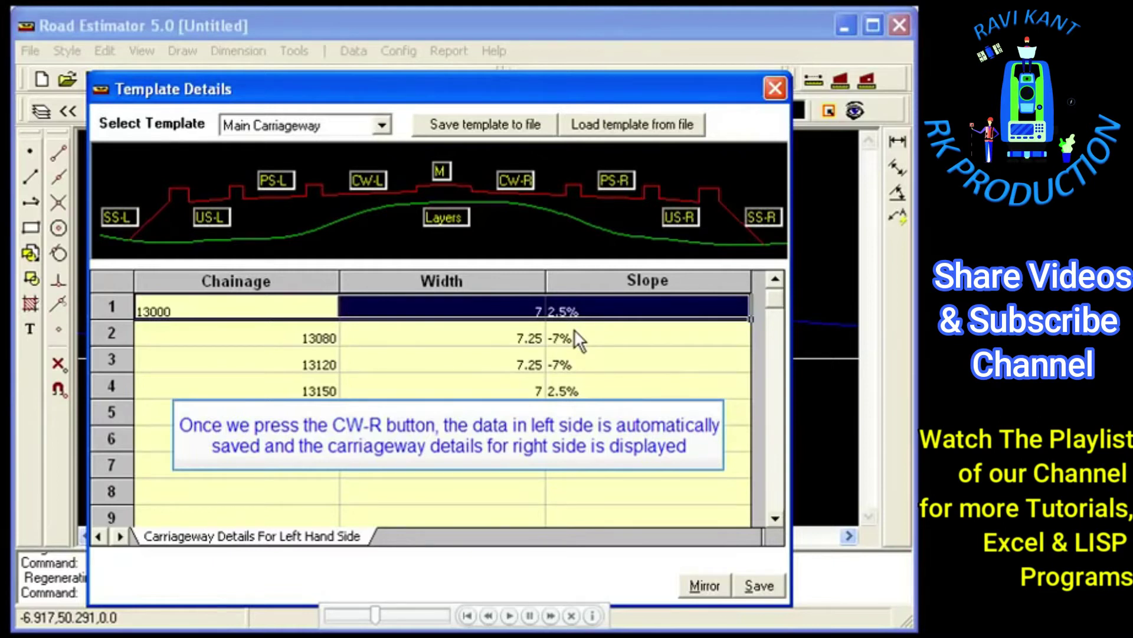
click(515, 181)
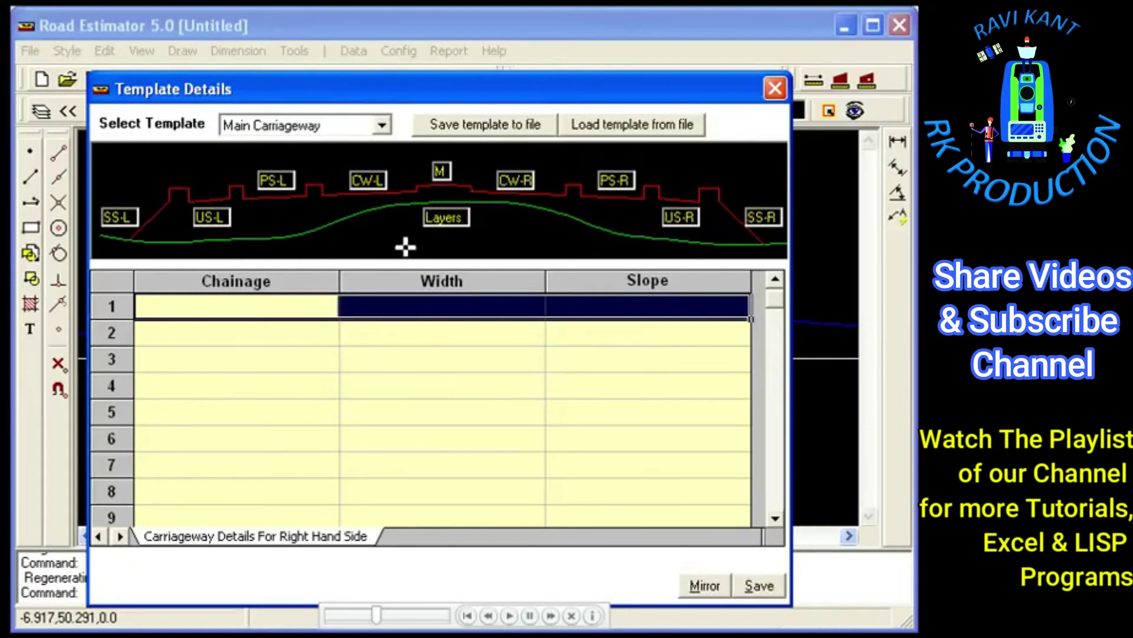
click(310, 305)
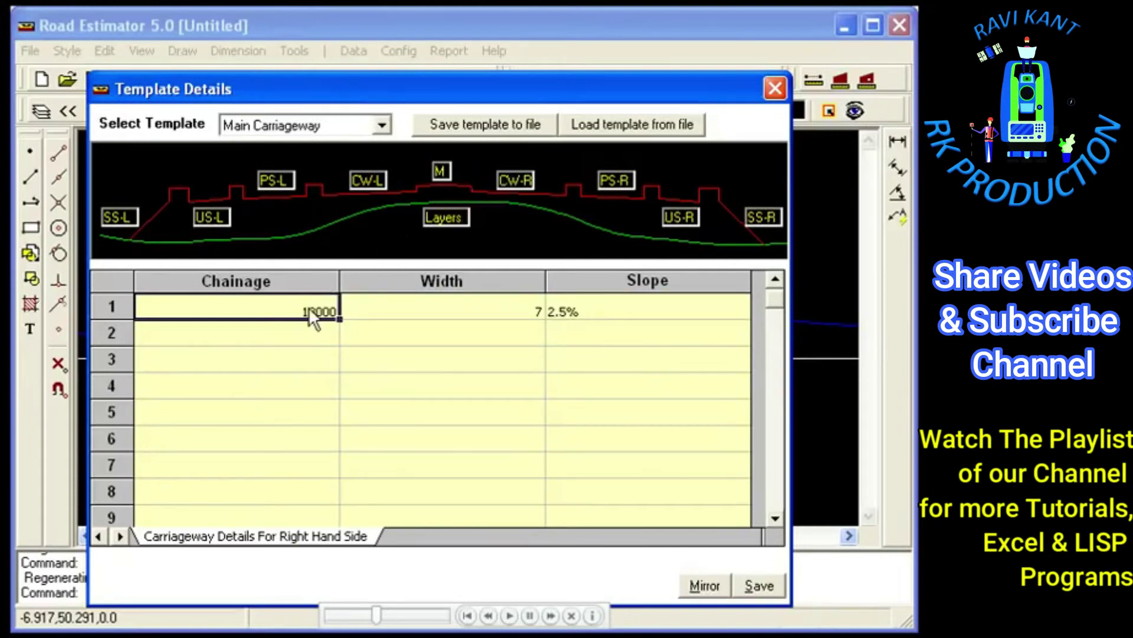
click(755, 586)
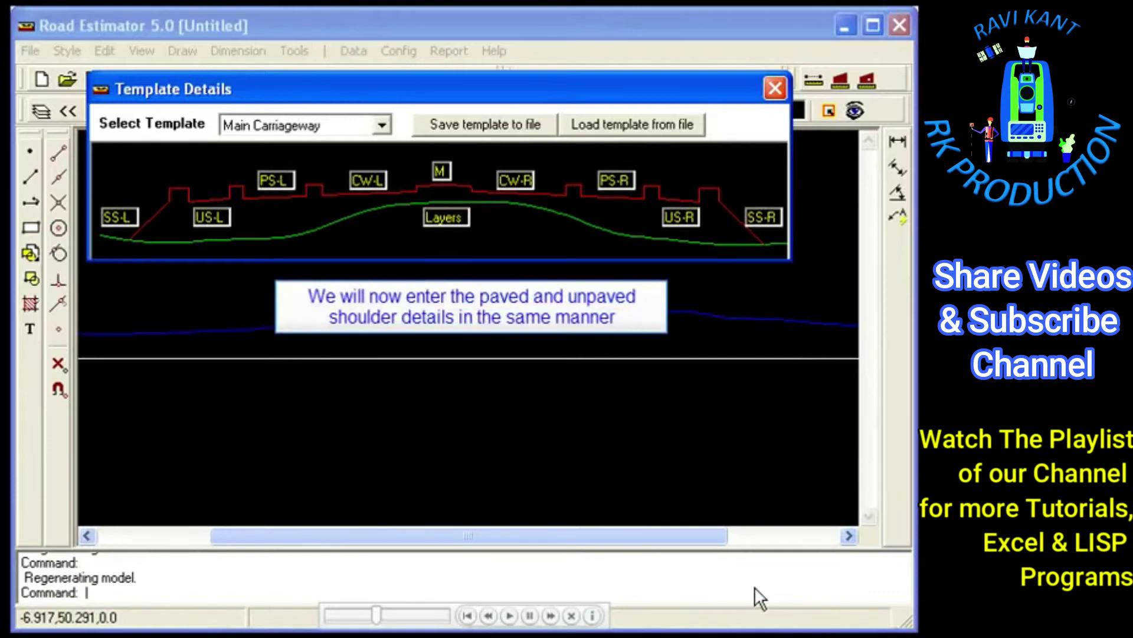
- Save the left paved shoulder at chainage 13000 with width 1.5 and slope 2.5%
click(280, 178)
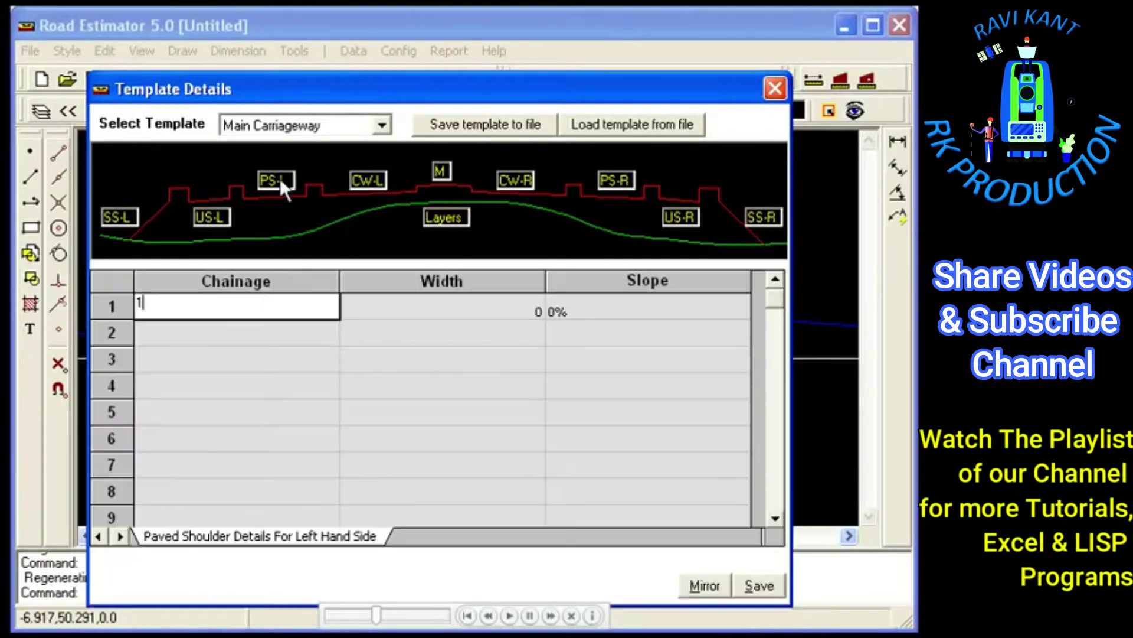
text(13000)
key(Tab)
text(1)
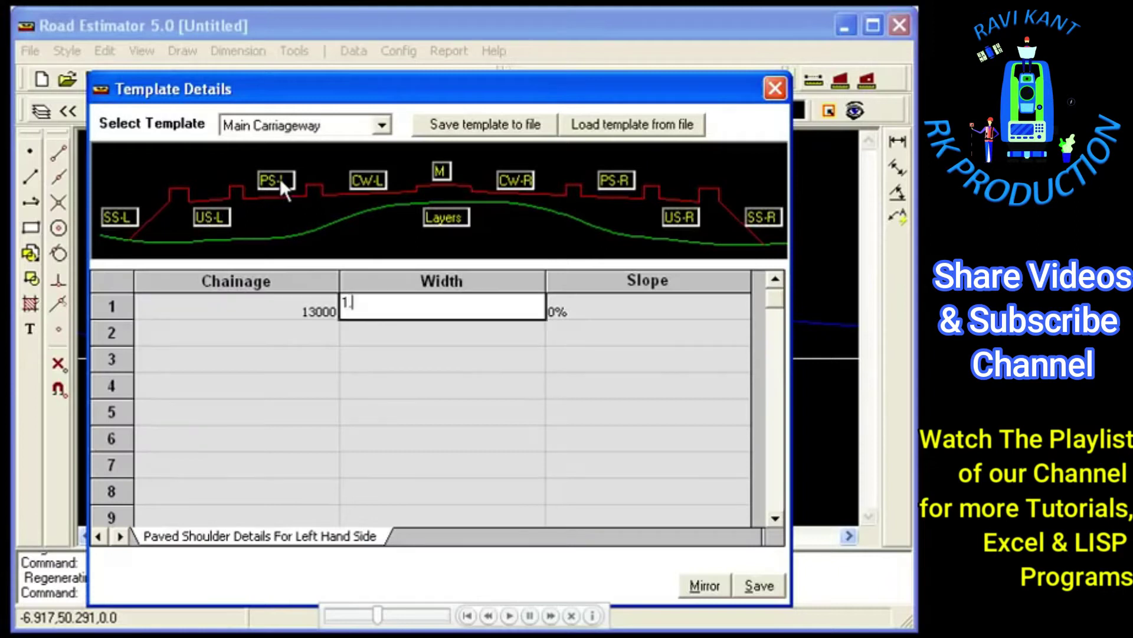
text(.5)
key(Tab)
text(2.5%)
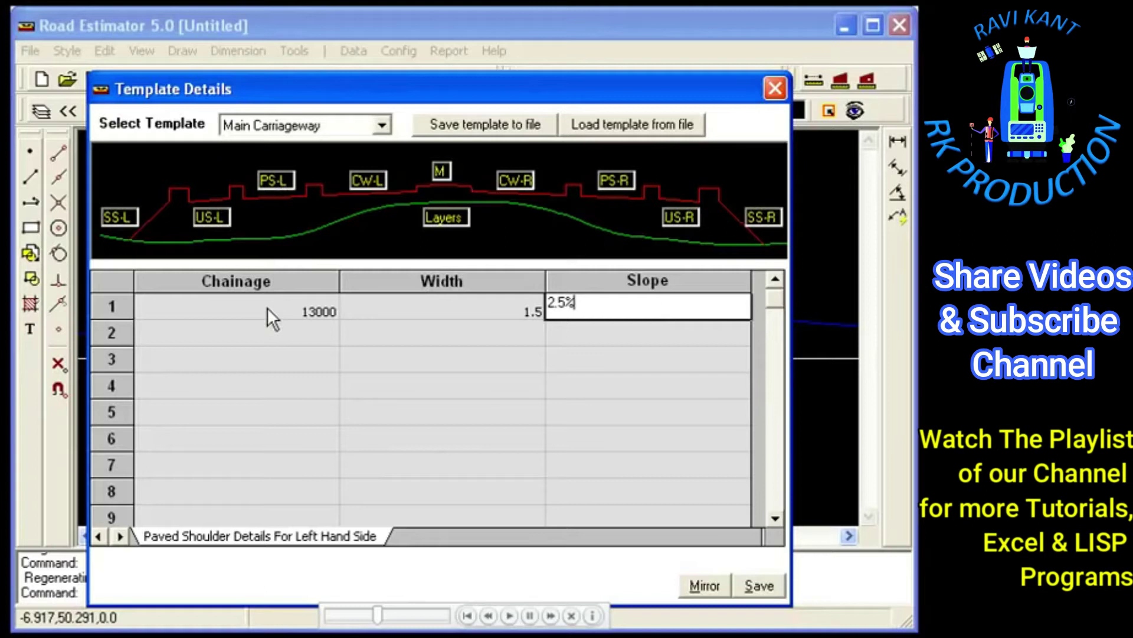
key(Return)
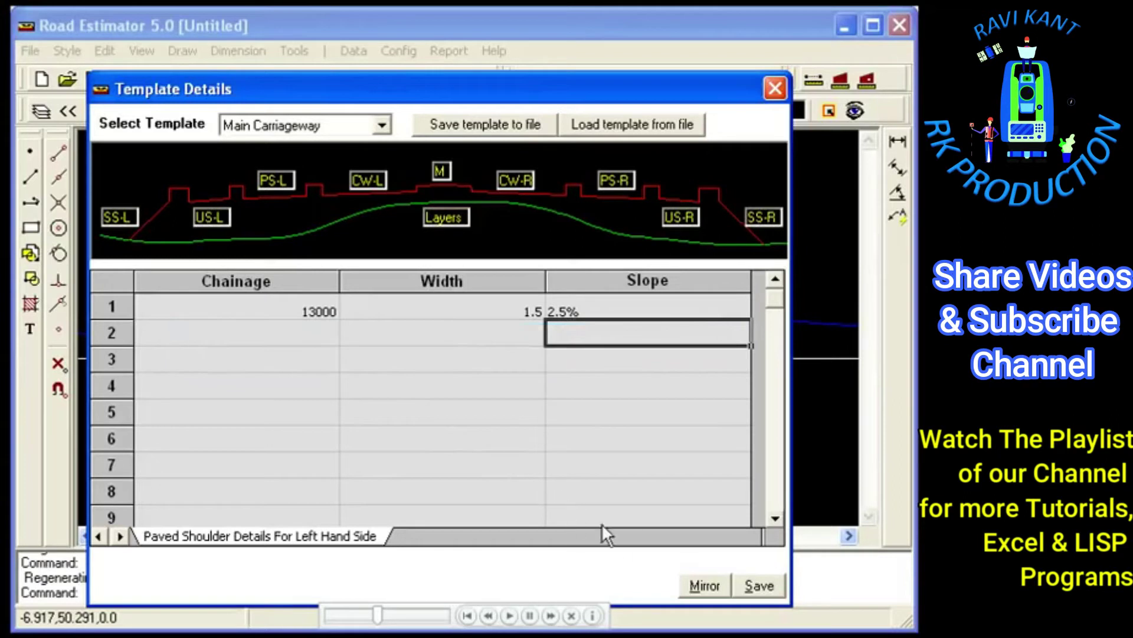
click(700, 587)
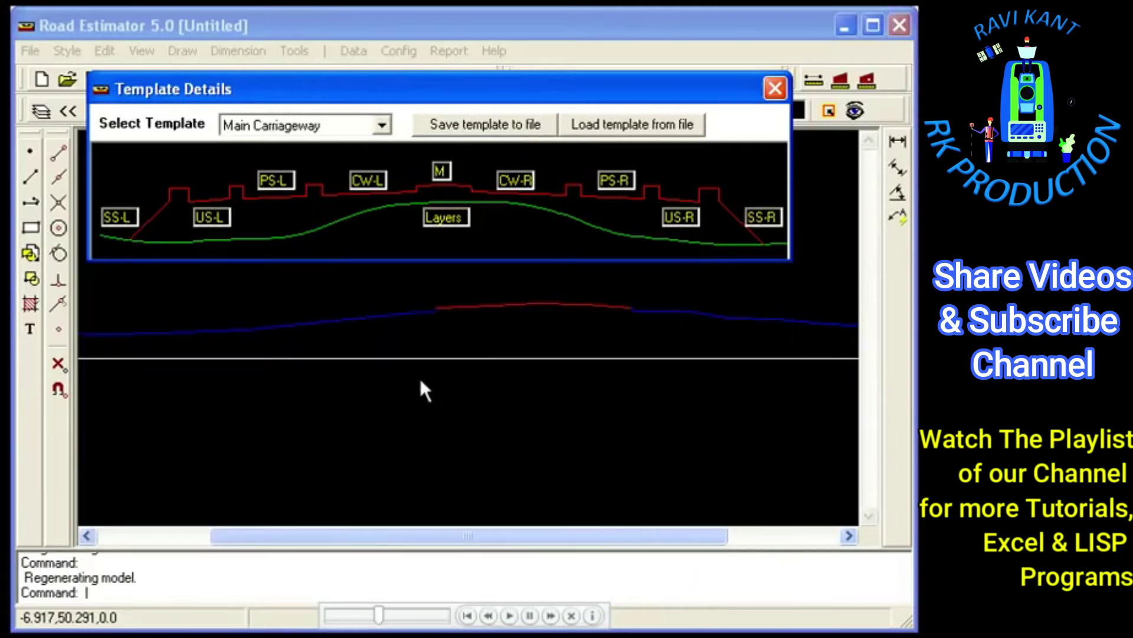
- Save the left unpaved shoulder at chainage 13000 with width 1 and slope 4%
click(216, 230)
text(130)
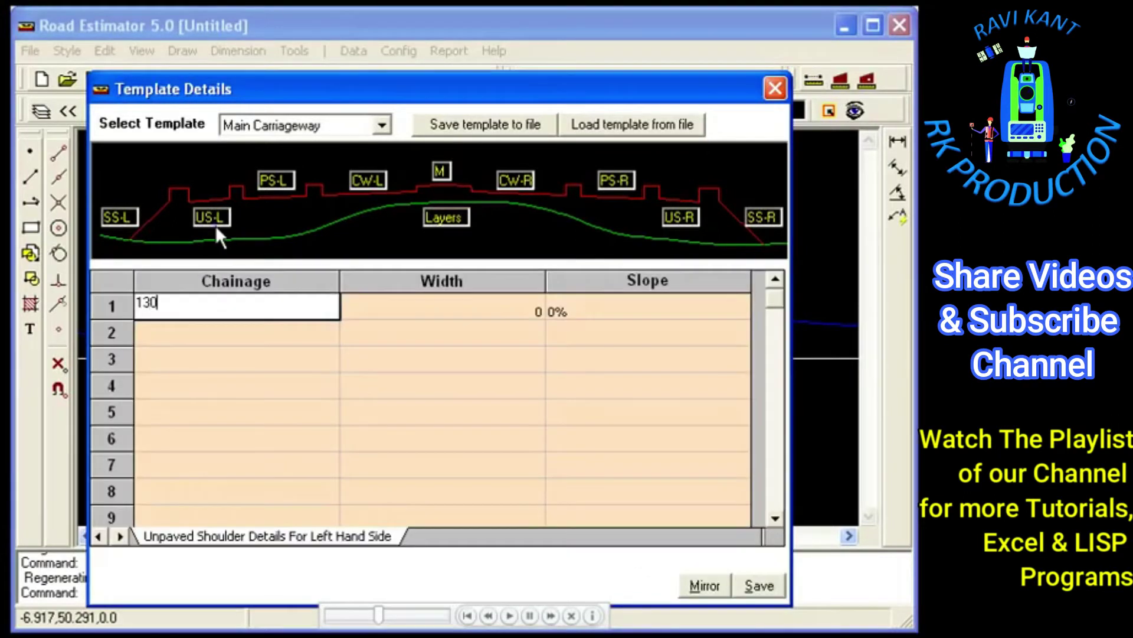
text(00)
key(Return)
text(1)
key(Return)
text(4)
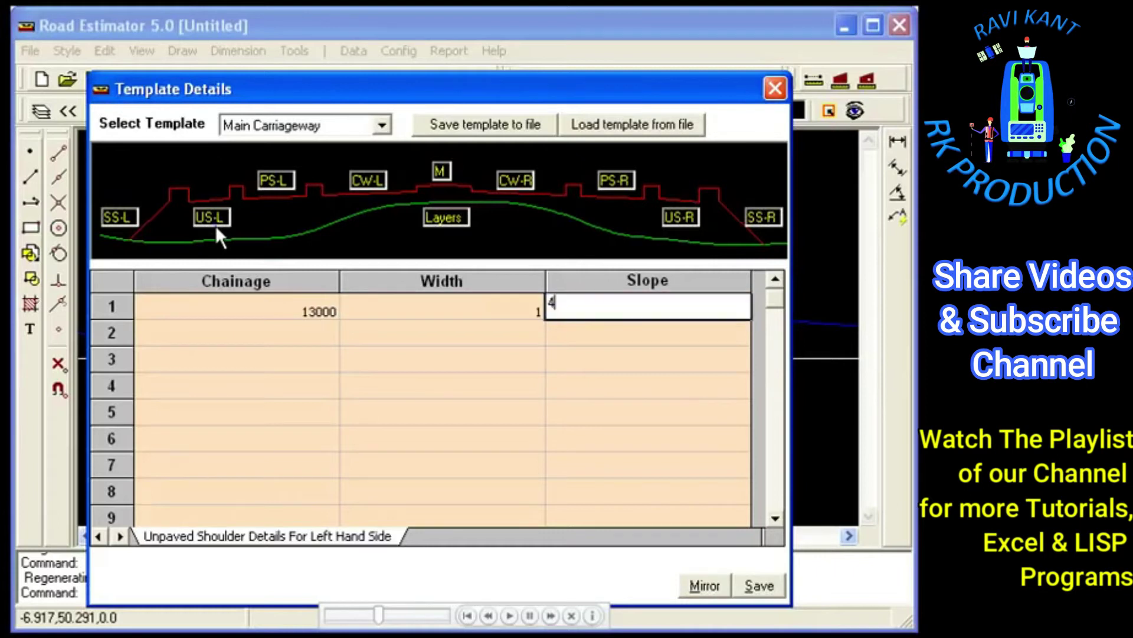
key(Return)
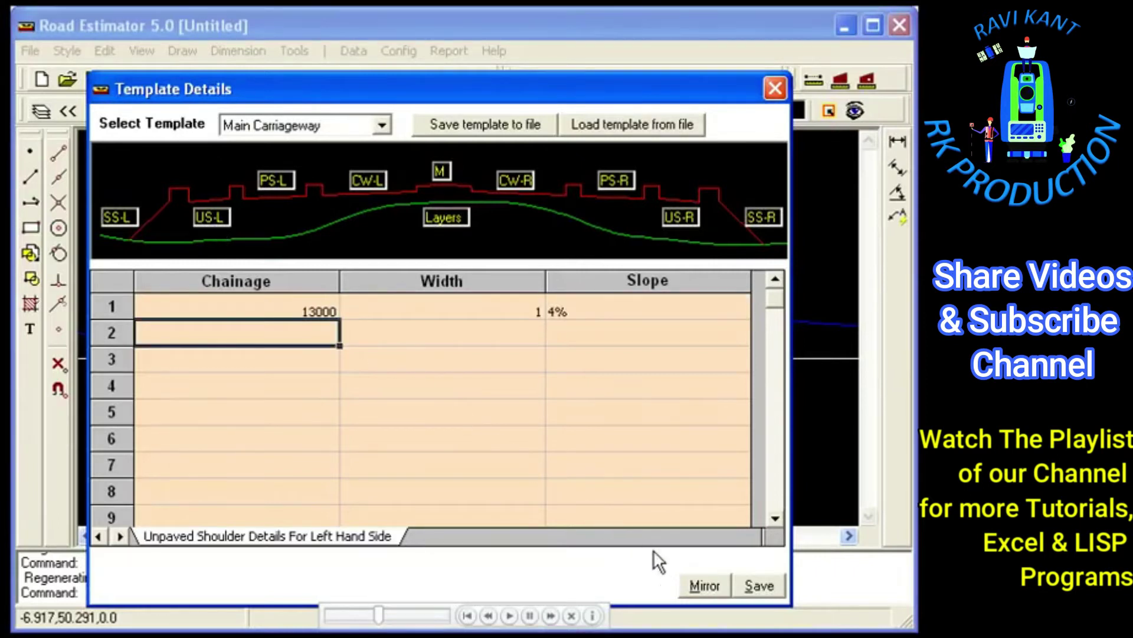
click(702, 586)
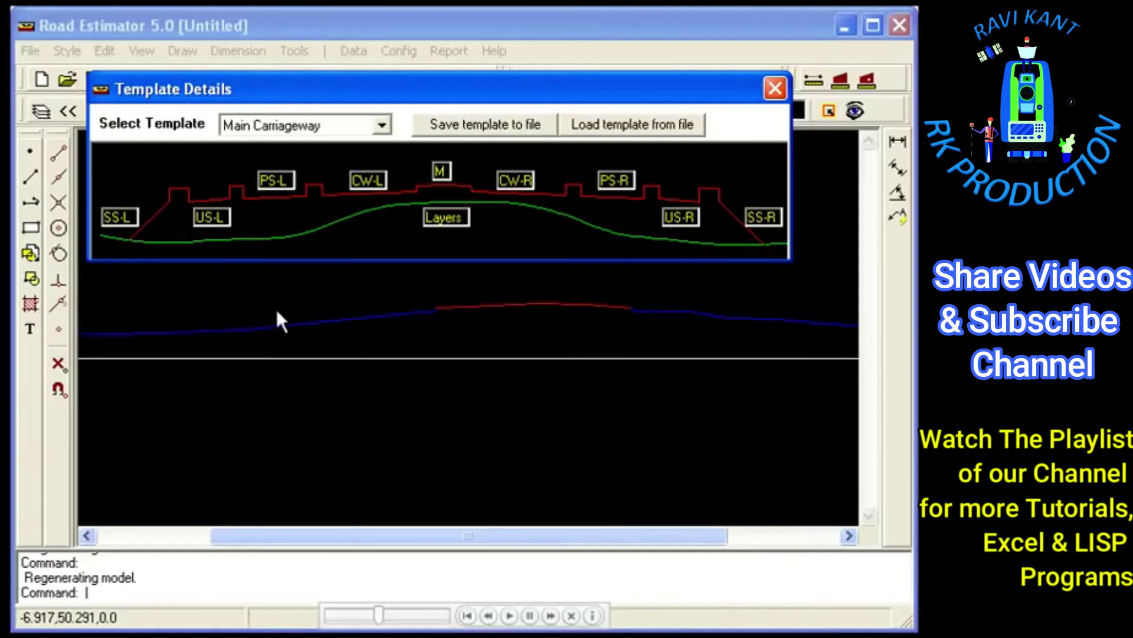
- Open the Left Side Slope Details grid from the SS-L label in the template preview
click(135, 217)
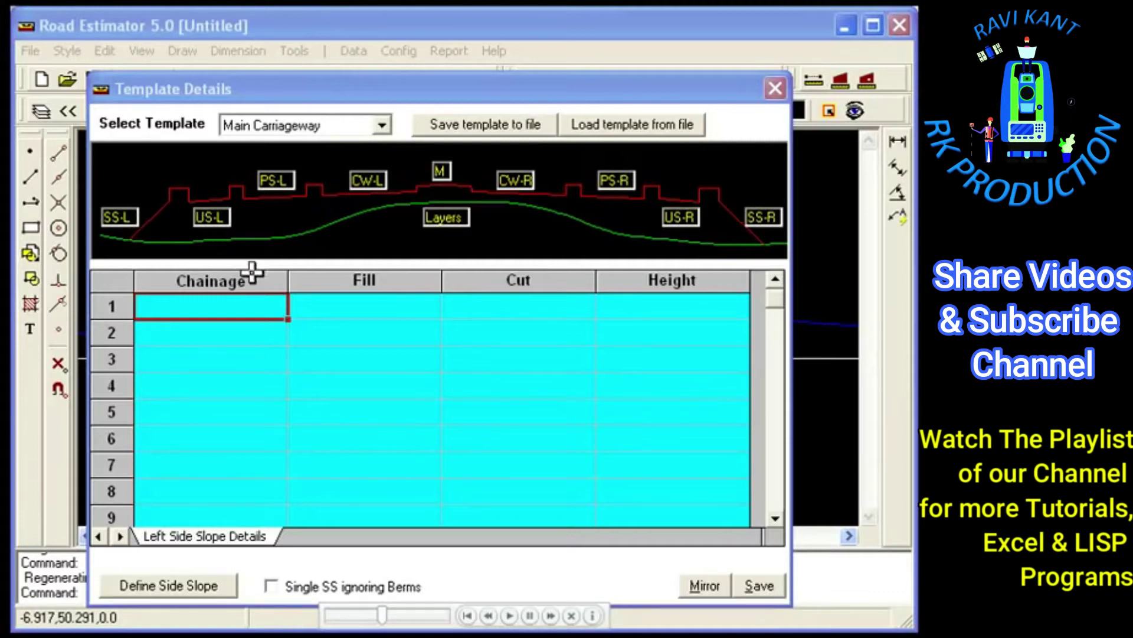
- Give left side slope row 1 chainage 13000 with Vertical Fill, then open Define Side Slope
click(260, 311)
text(1300)
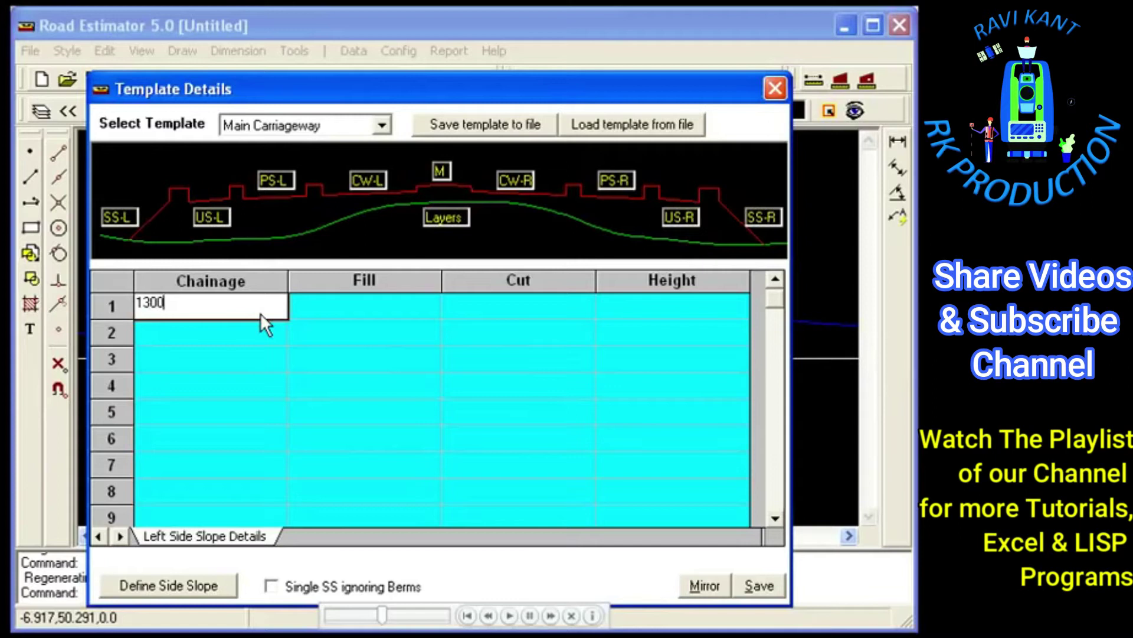
text(0)
click(299, 311)
click(316, 306)
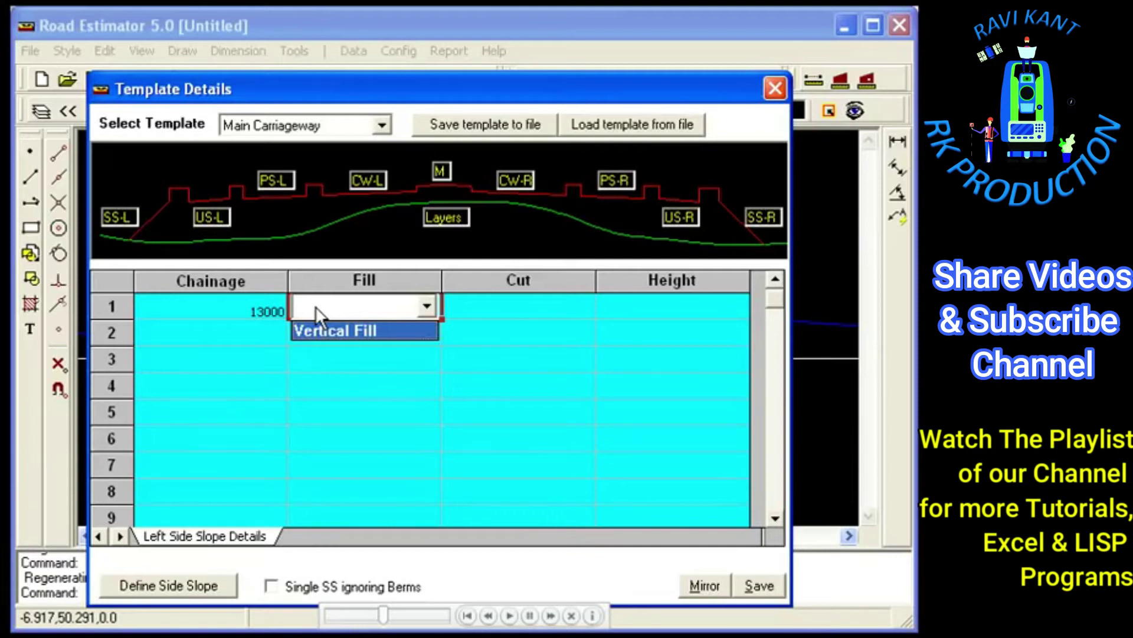
click(334, 330)
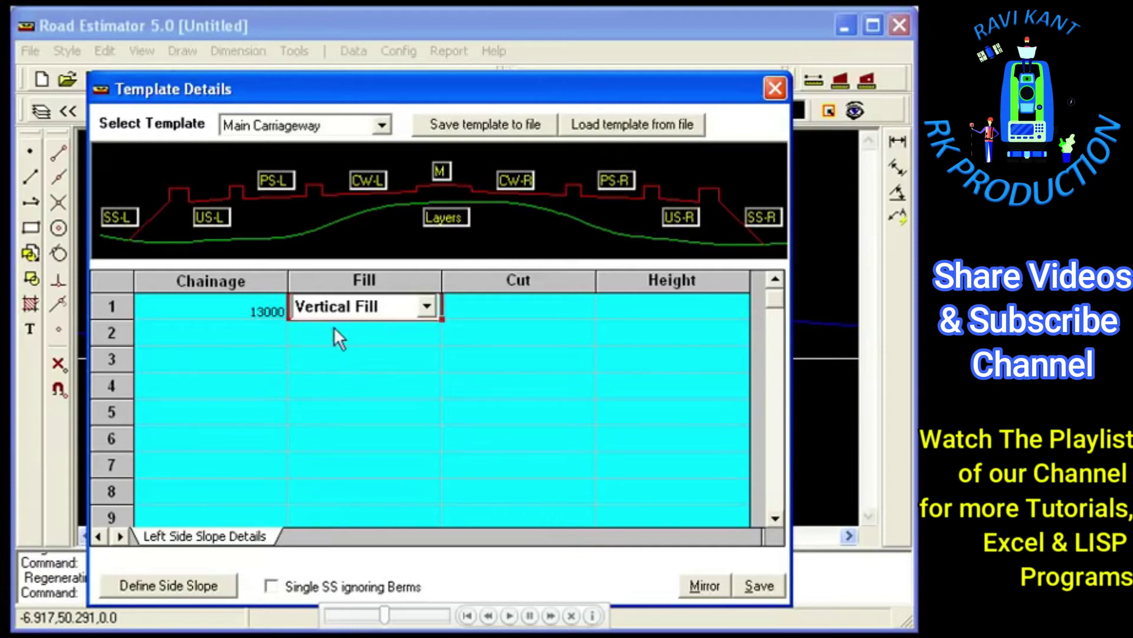
click(213, 583)
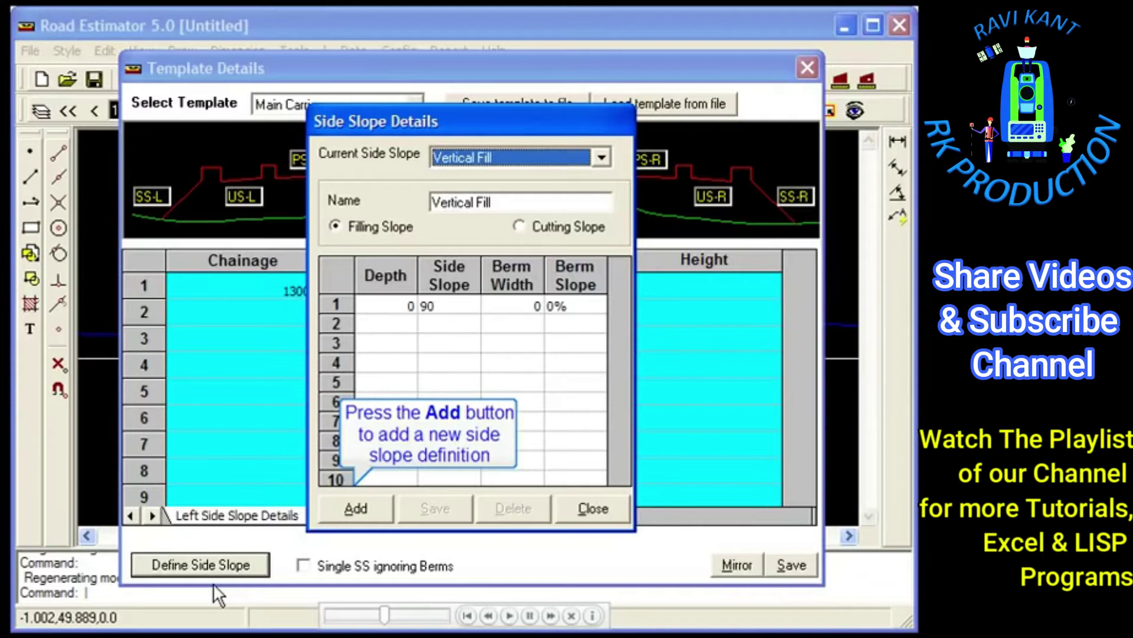
- Define and save a new side slope named Fill with a 1/1 slope
click(363, 508)
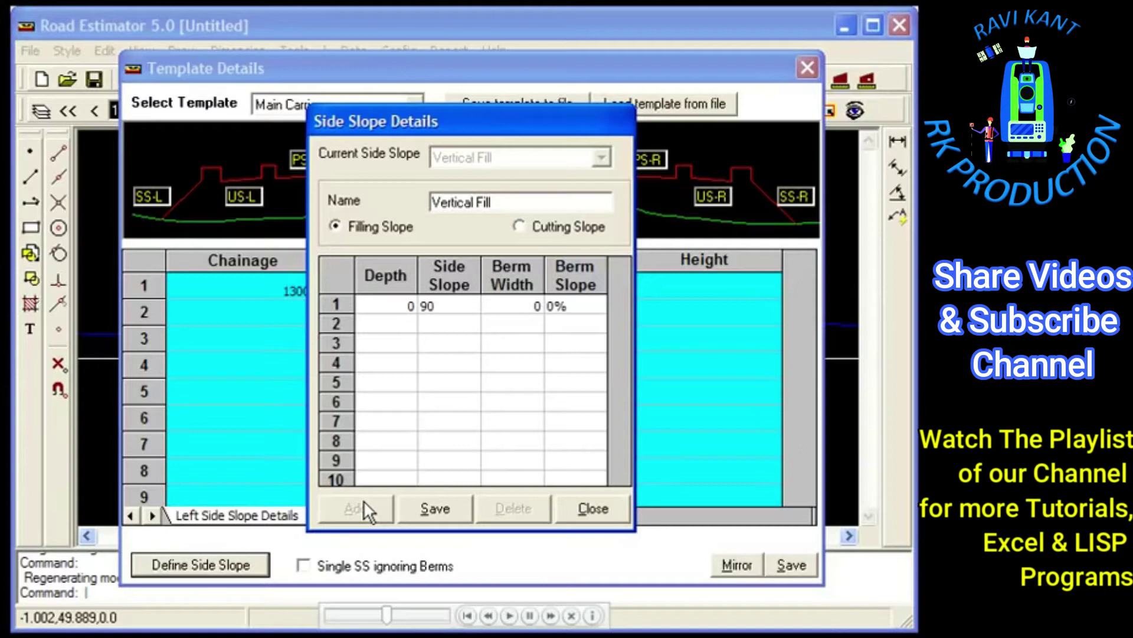
text(Fill)
click(441, 304)
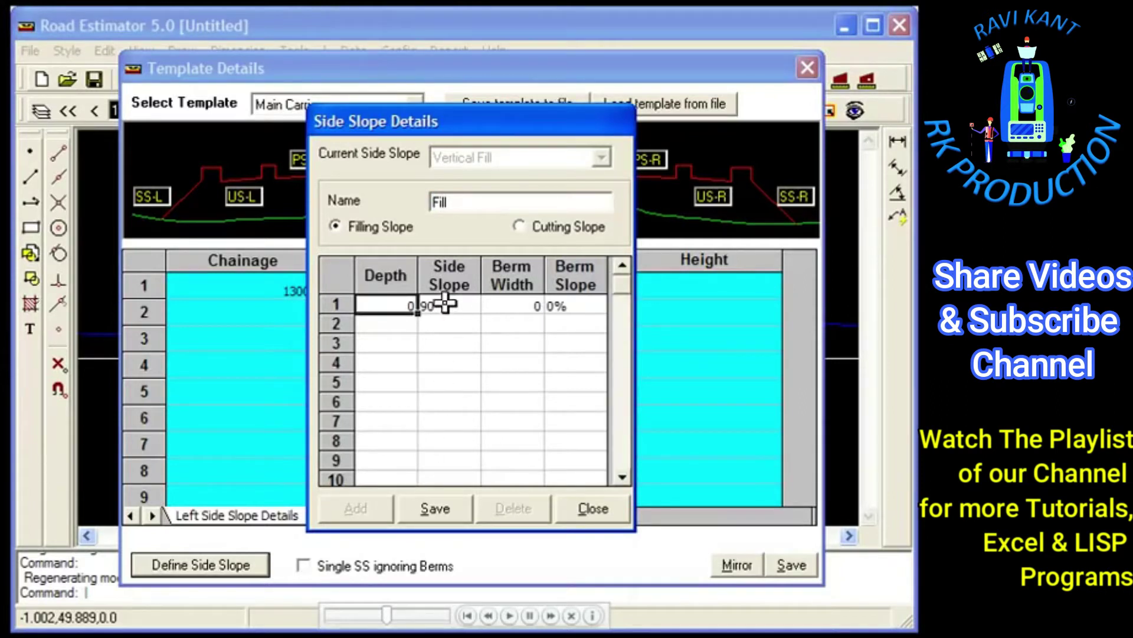
click(447, 305)
text(1/1)
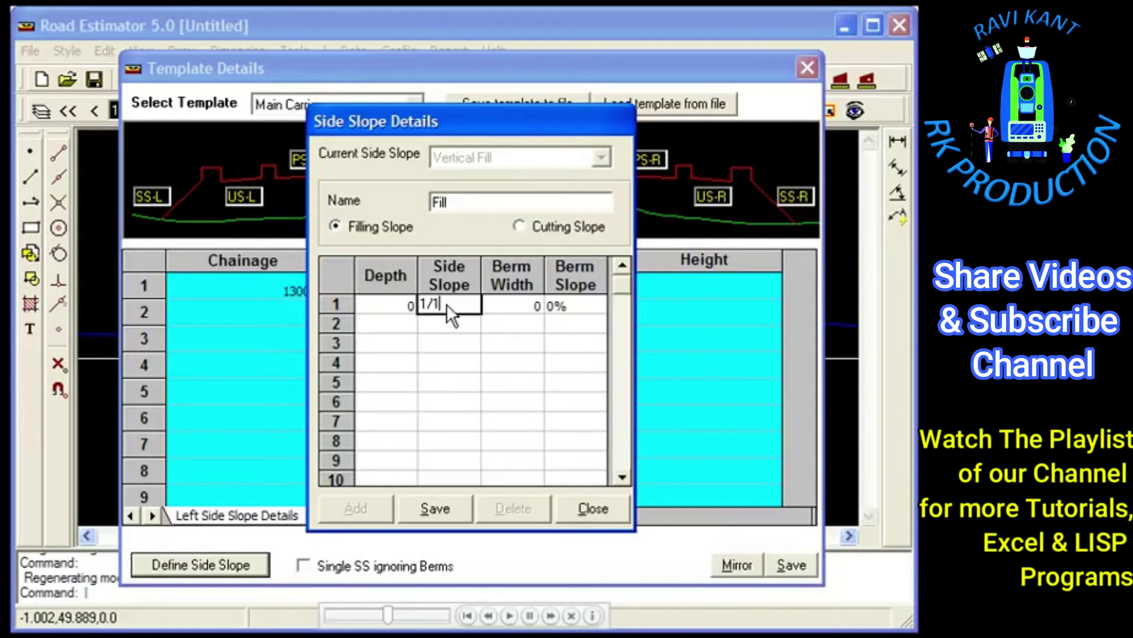
key(Tab)
click(434, 505)
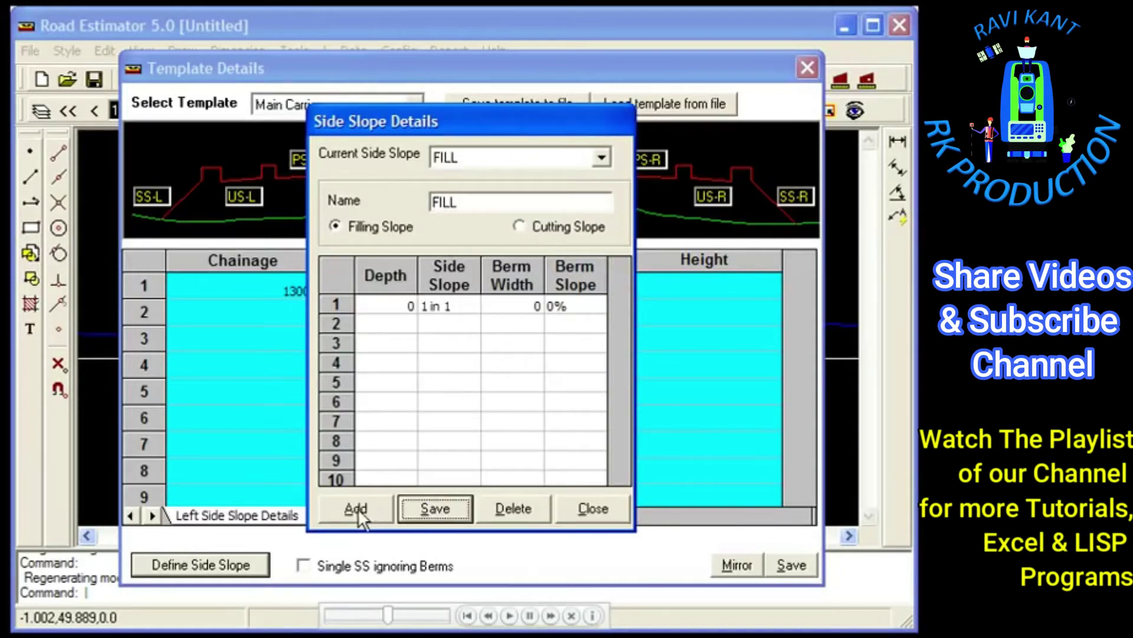
- Define and save a cutting side slope named CUT, then return to the left side slope table
click(356, 510)
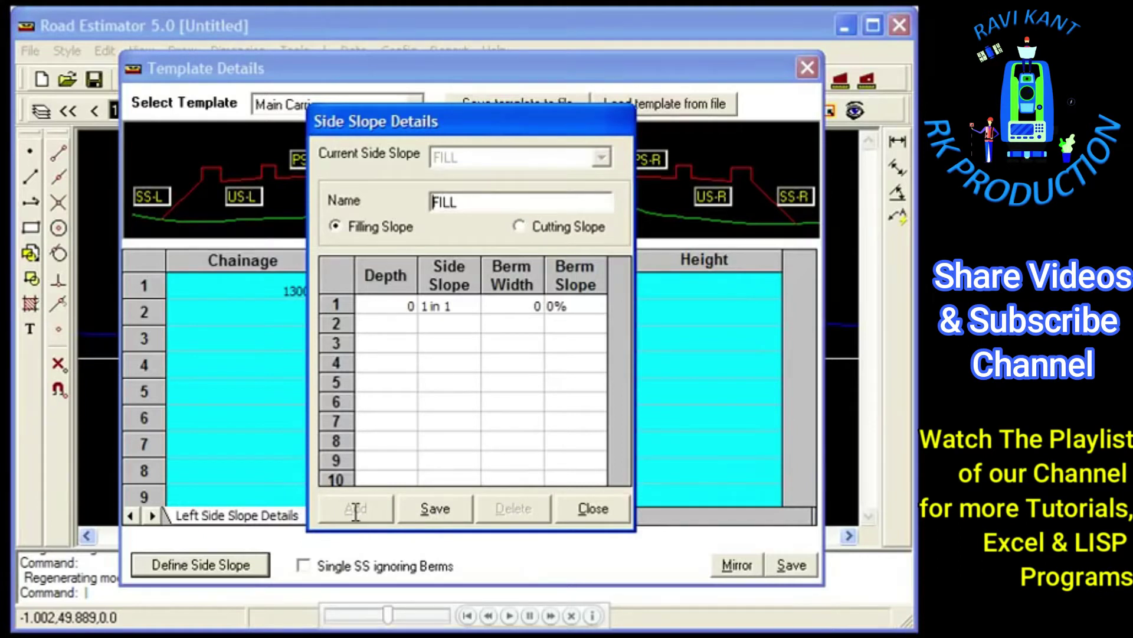
double_click(438, 202)
text(CUT)
click(522, 224)
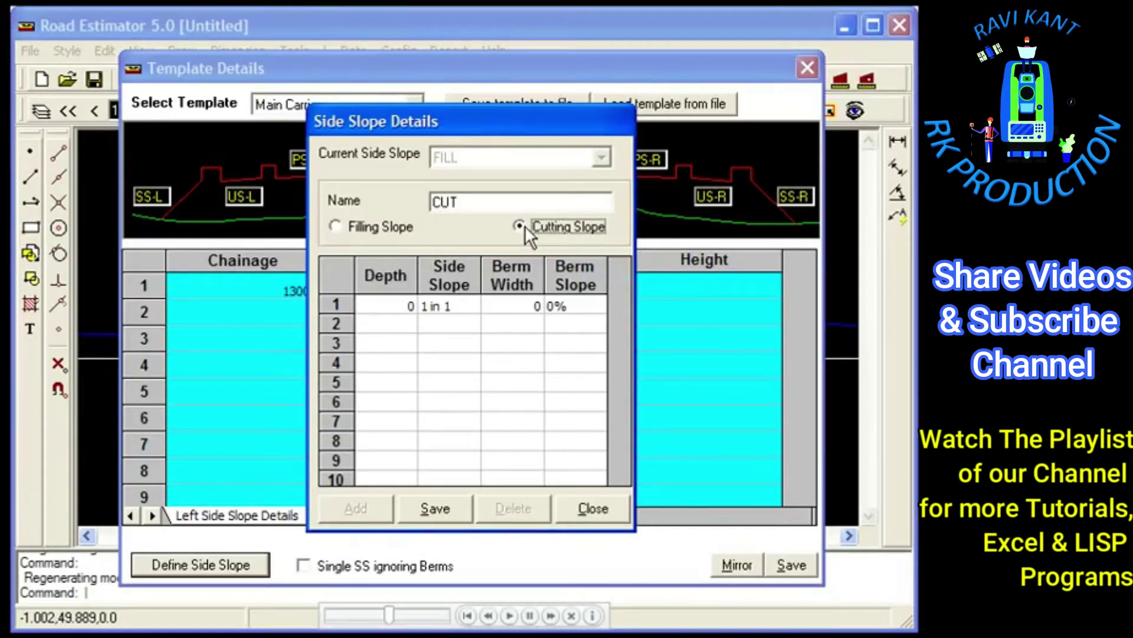
click(437, 508)
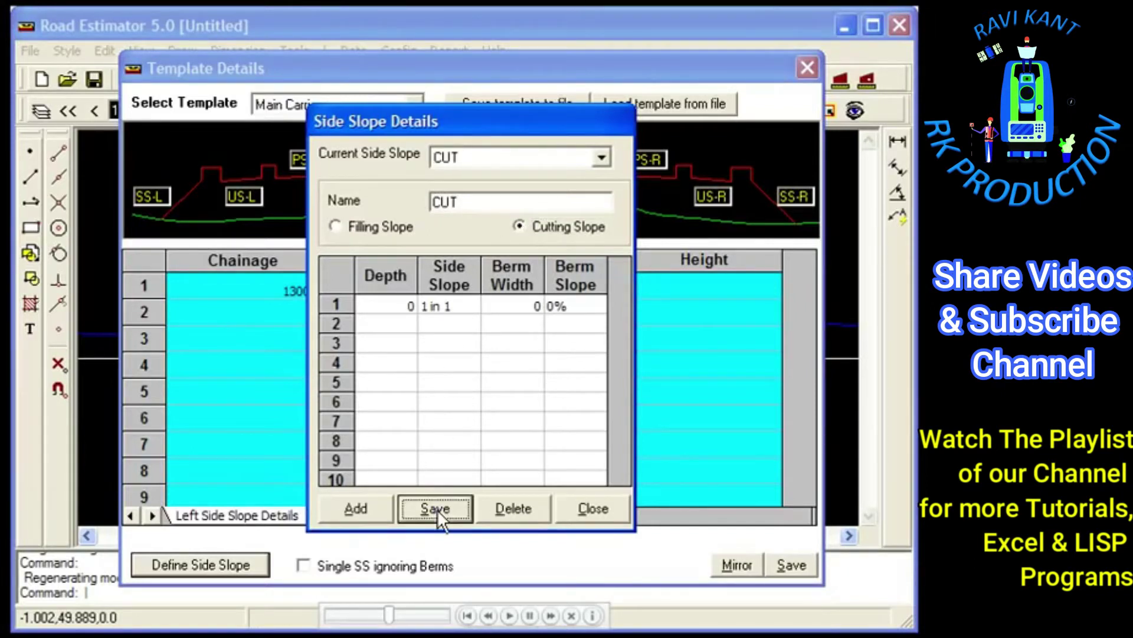
click(577, 512)
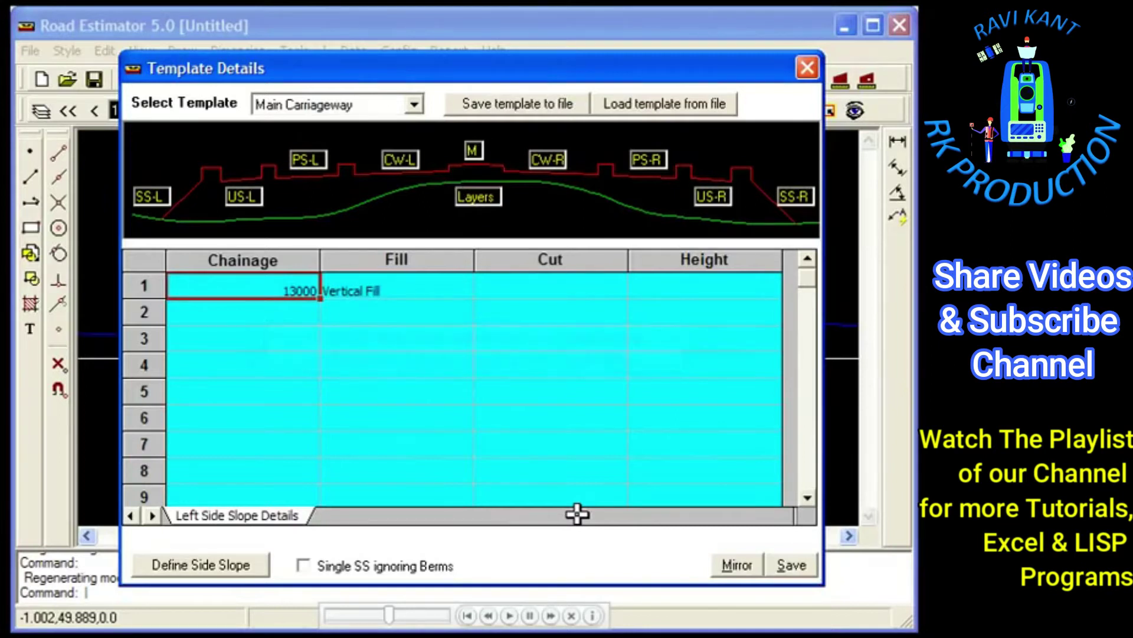
- Set chainage 13000 to FILL fill, CUT cut, height 0, and mirror it to the right
click(401, 286)
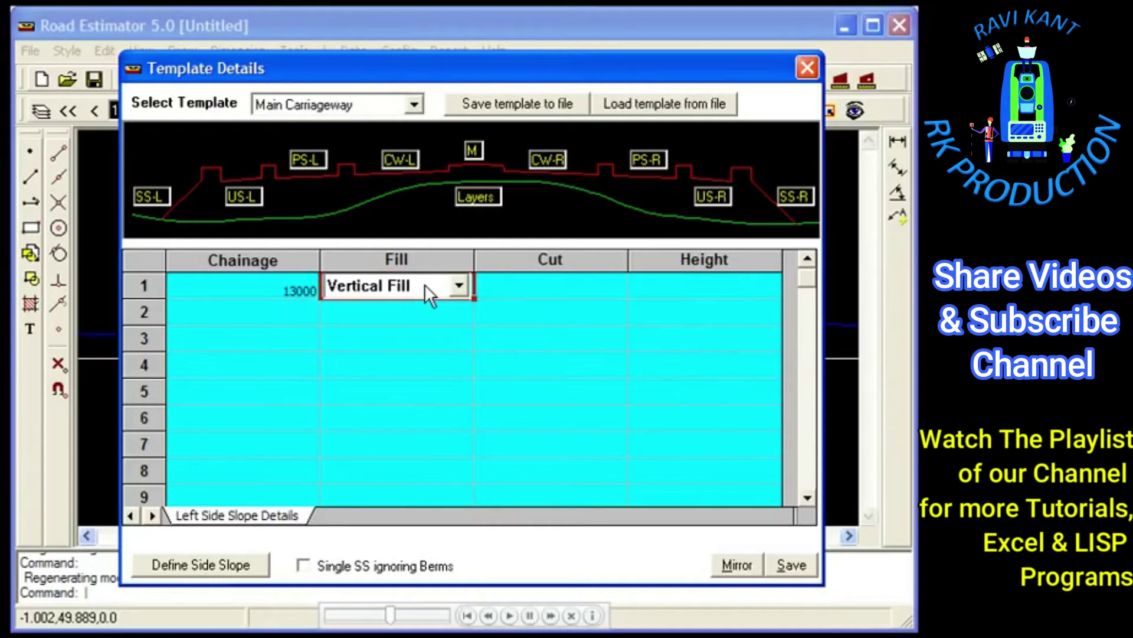
click(426, 286)
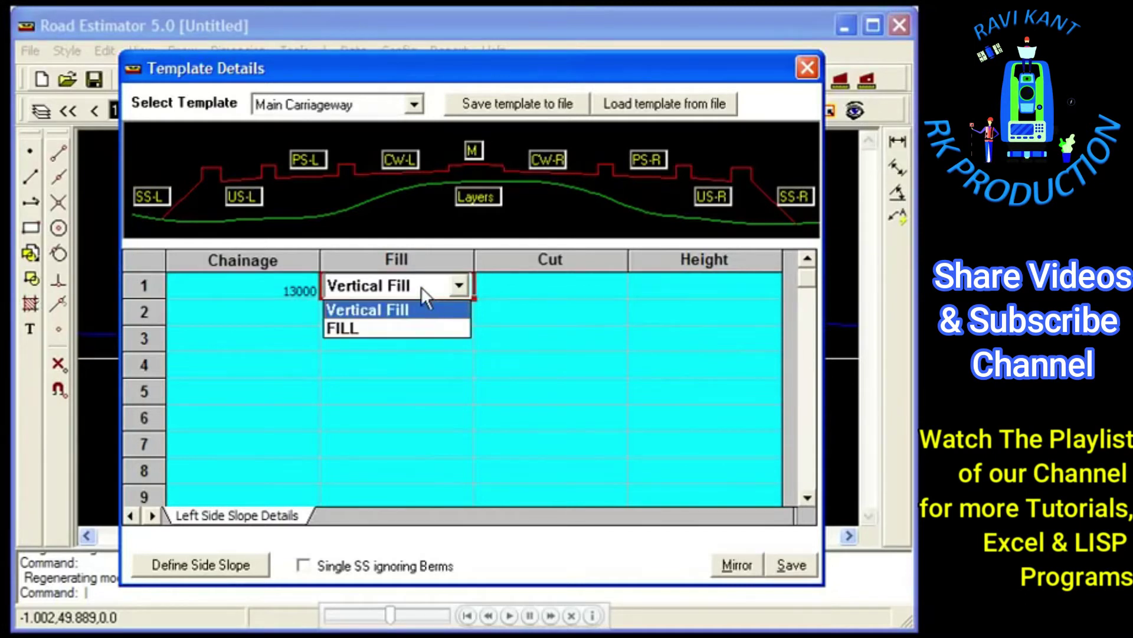
click(415, 332)
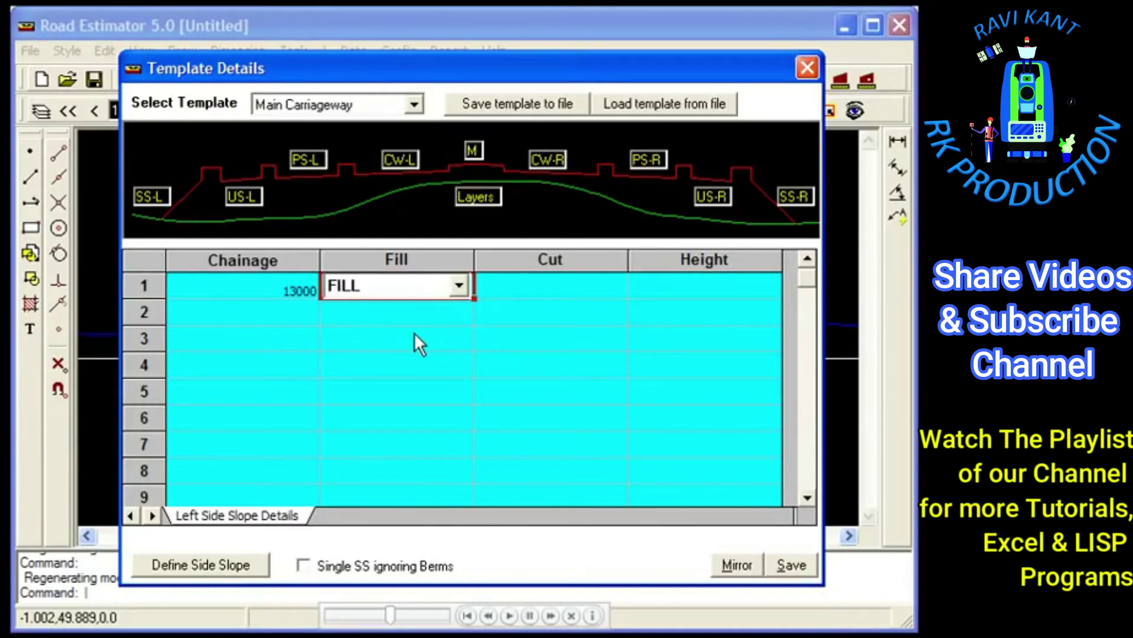
click(533, 284)
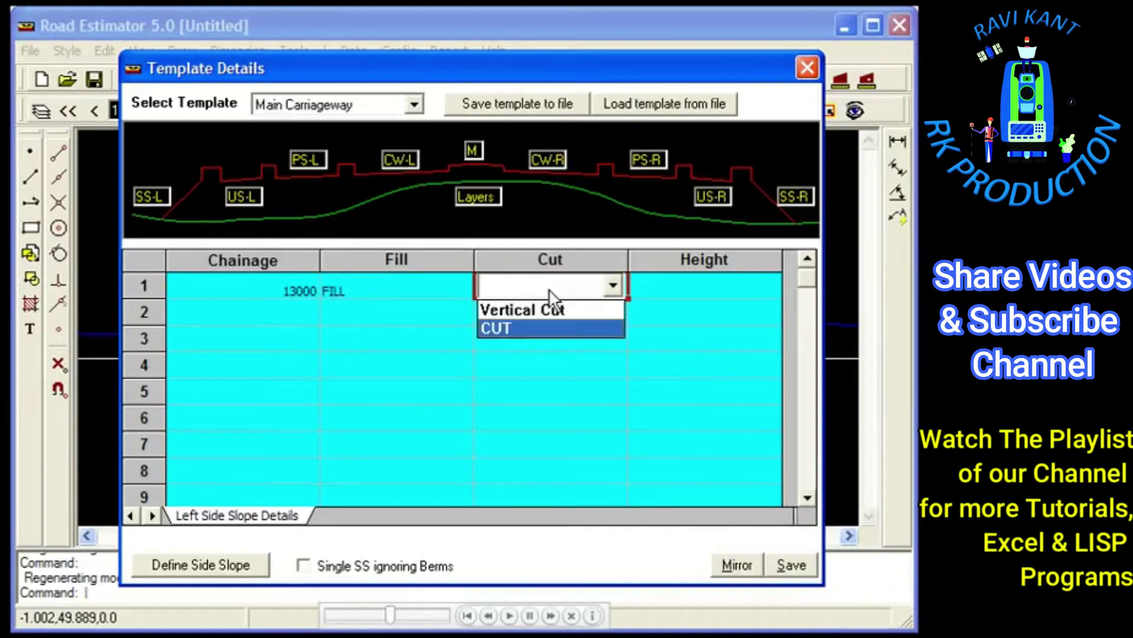
click(543, 325)
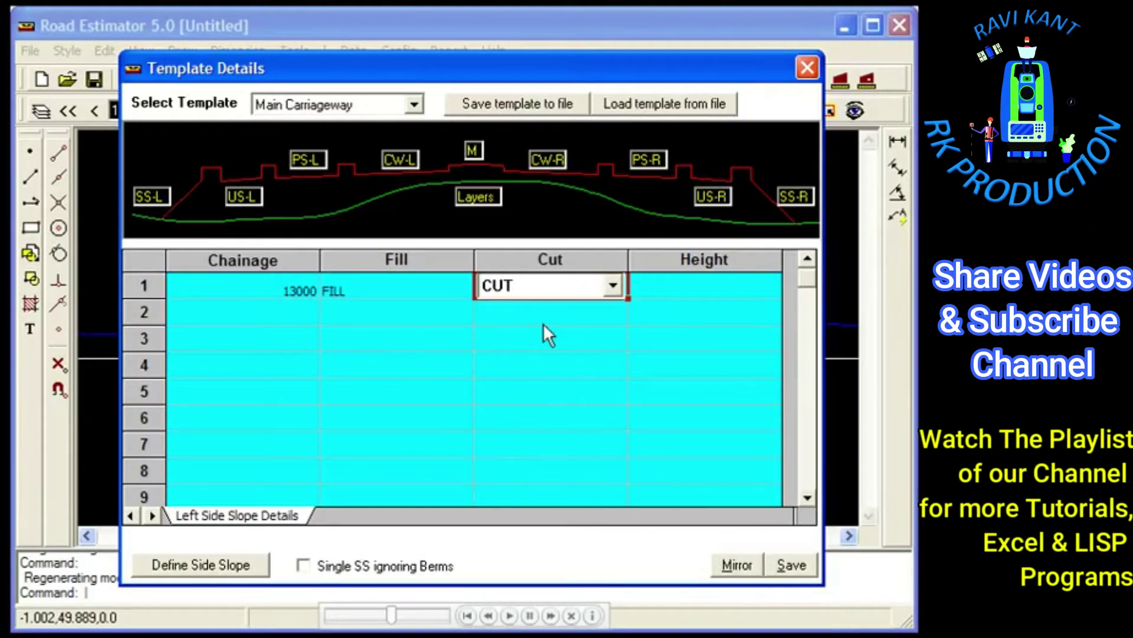
click(650, 285)
text(0)
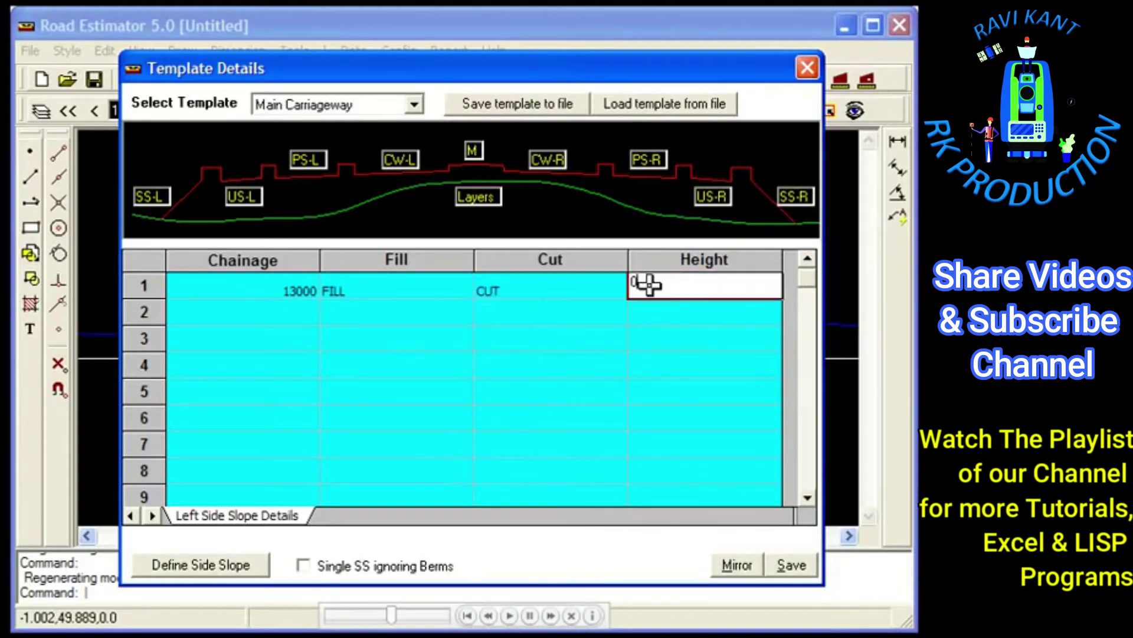
click(647, 318)
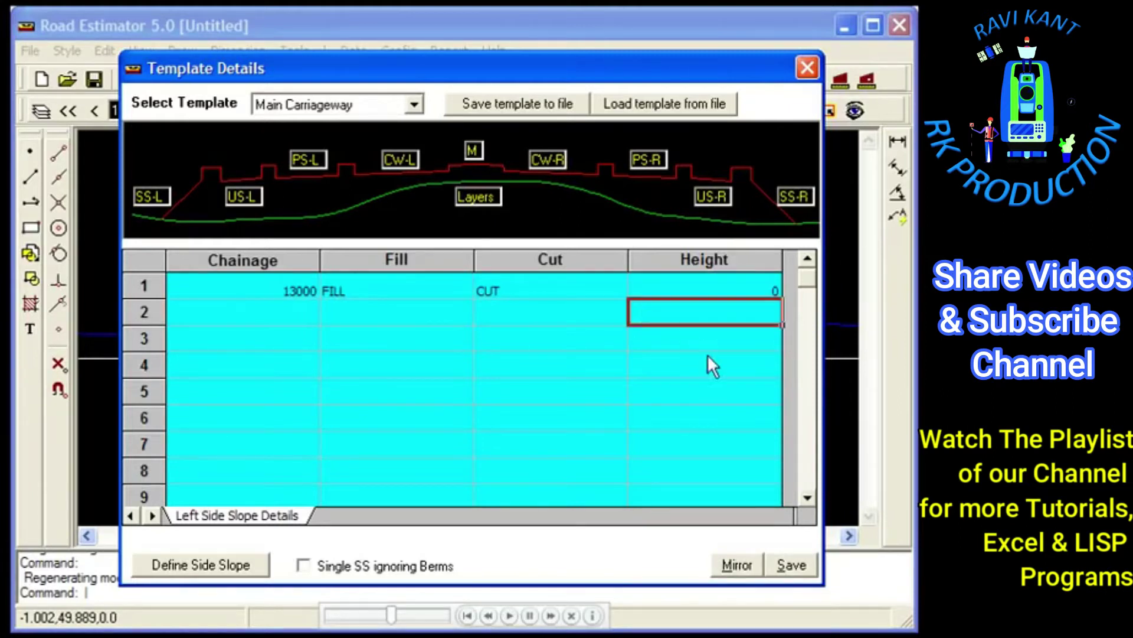
click(738, 561)
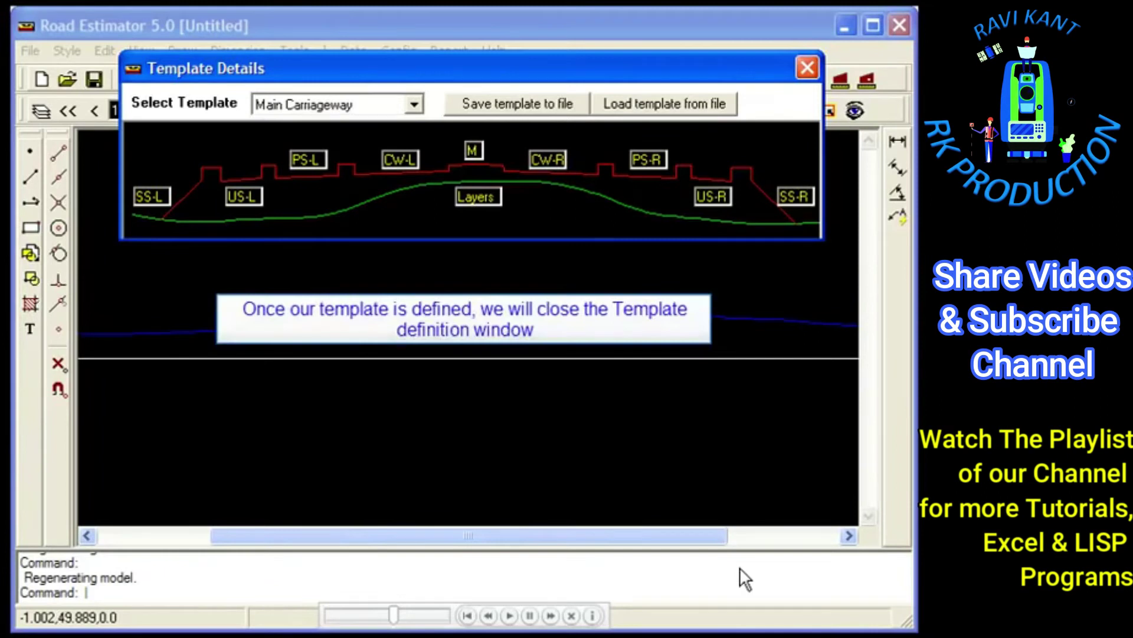
- Close Template Details and run Process Data to draw the Main Carriageway cross-section
click(808, 70)
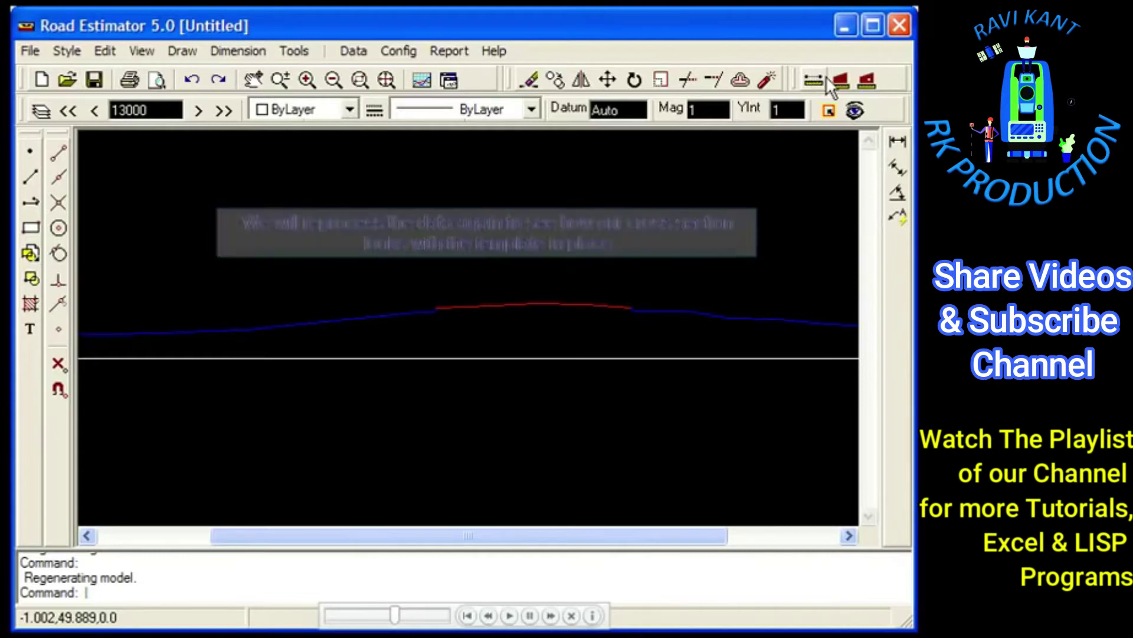
click(841, 114)
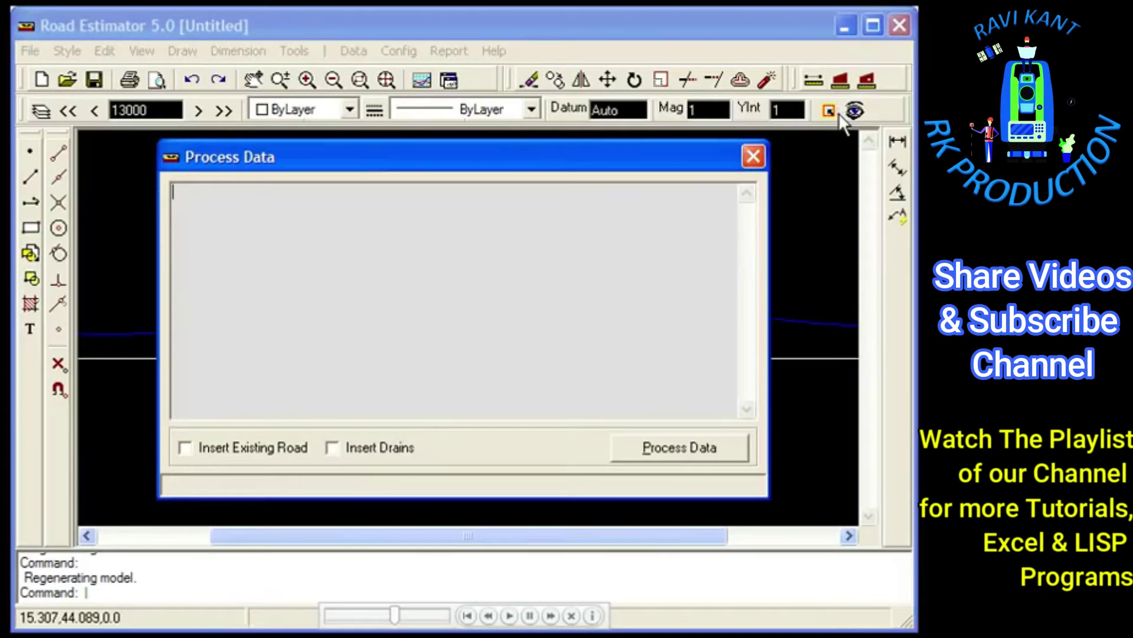
click(655, 449)
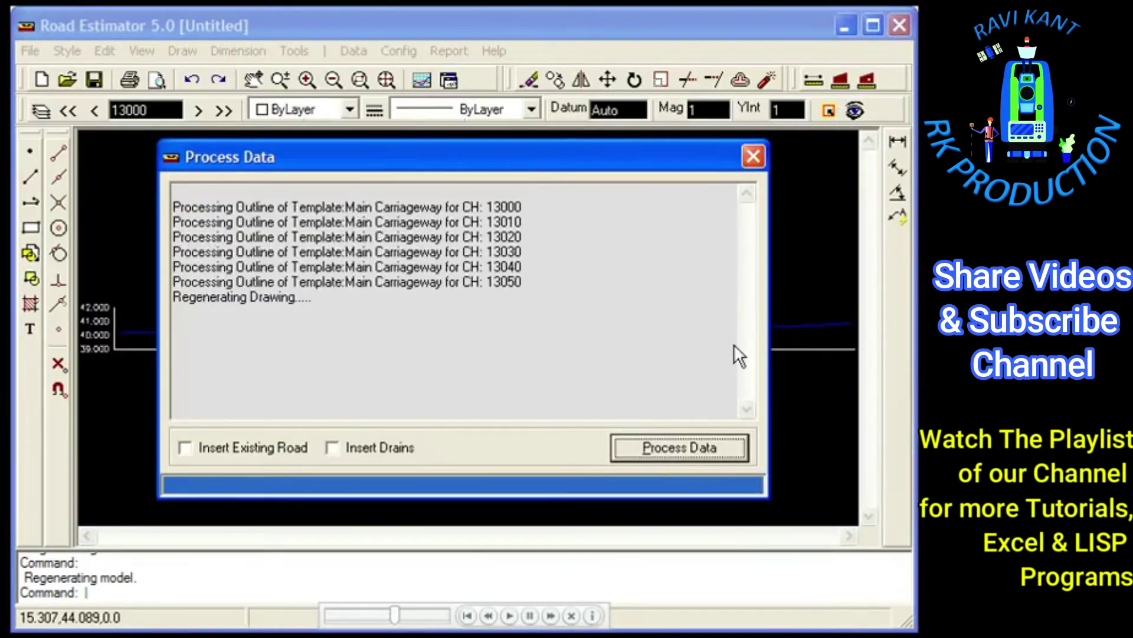
click(752, 159)
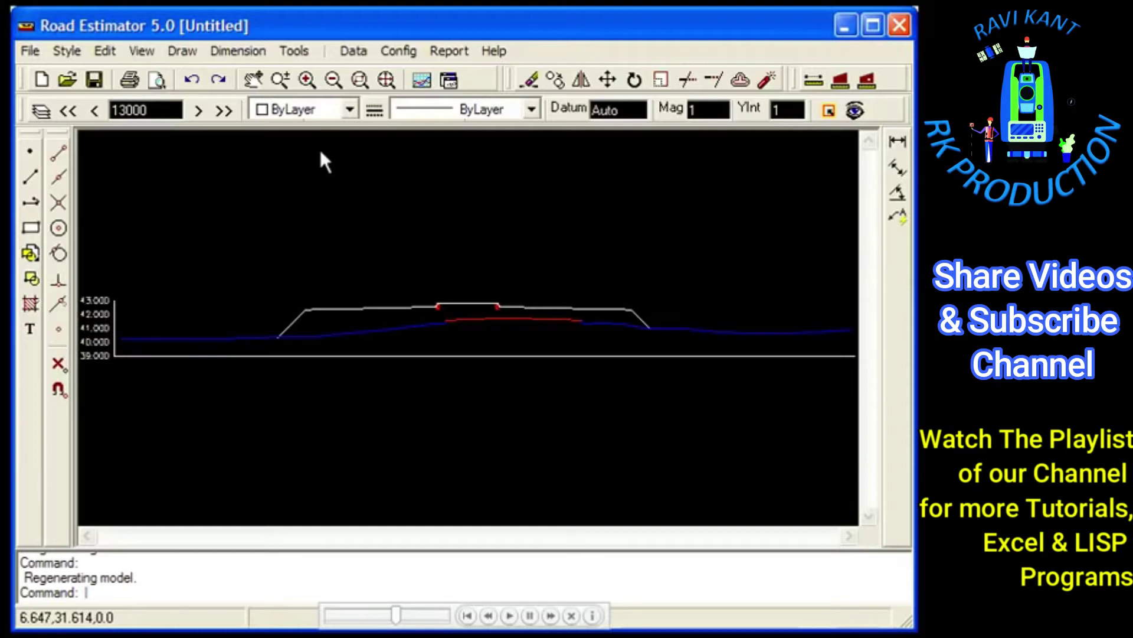
click(199, 111)
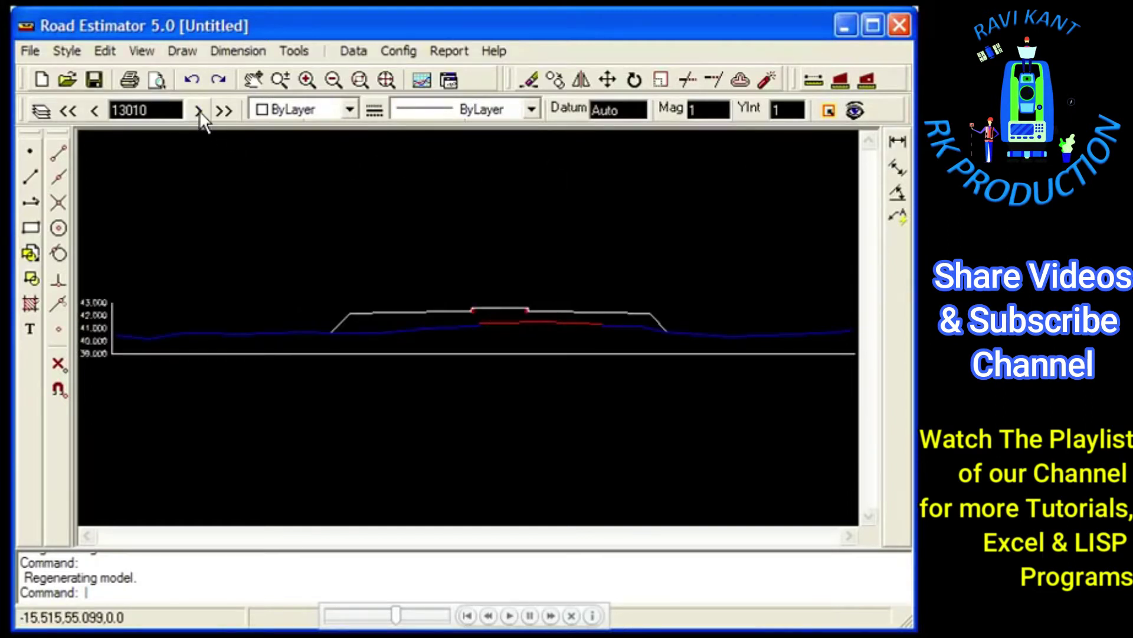
click(200, 111)
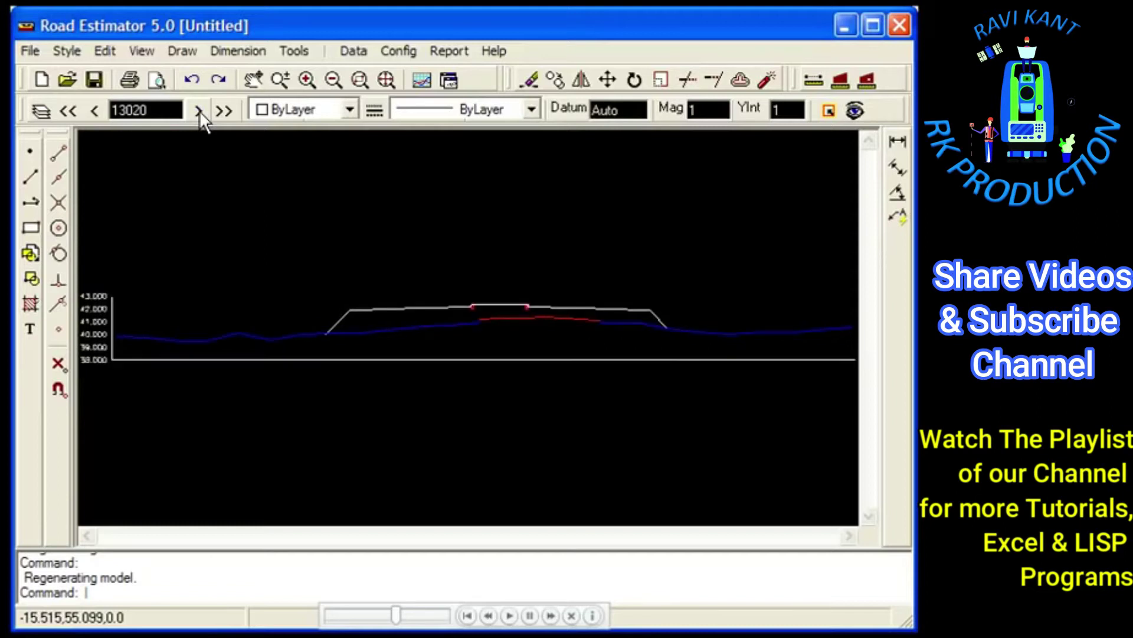
click(75, 111)
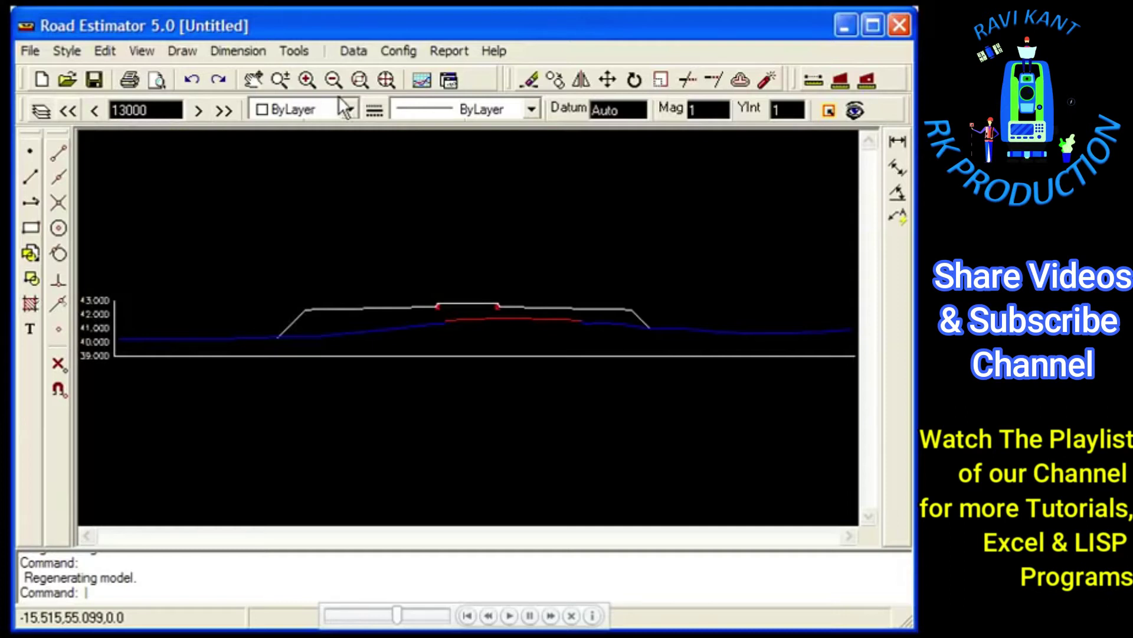
click(360, 80)
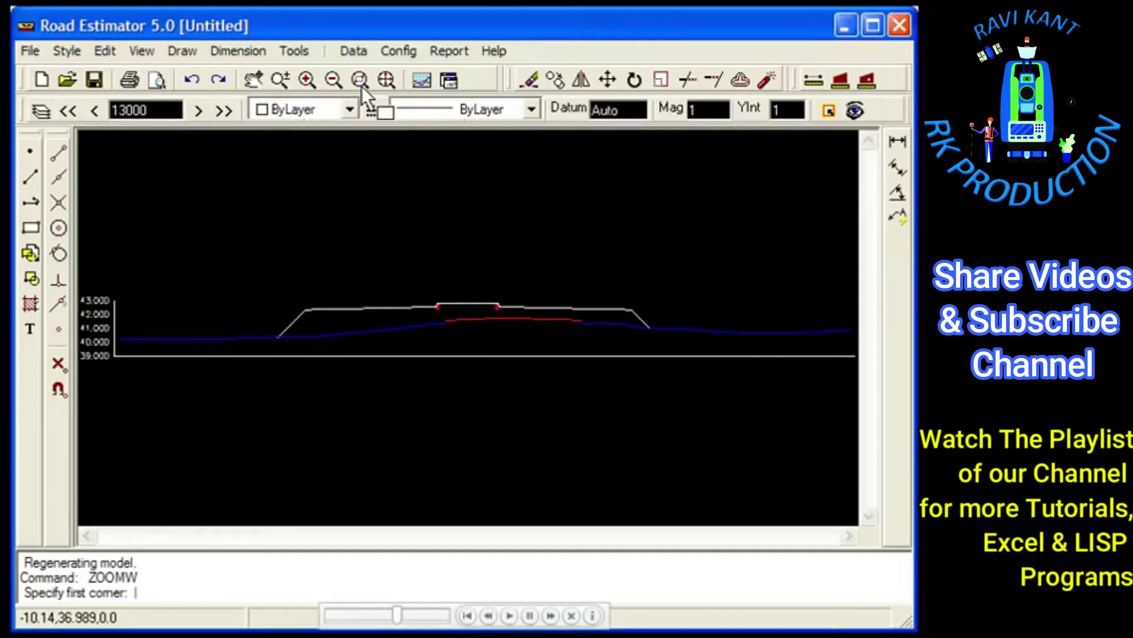
click(308, 378)
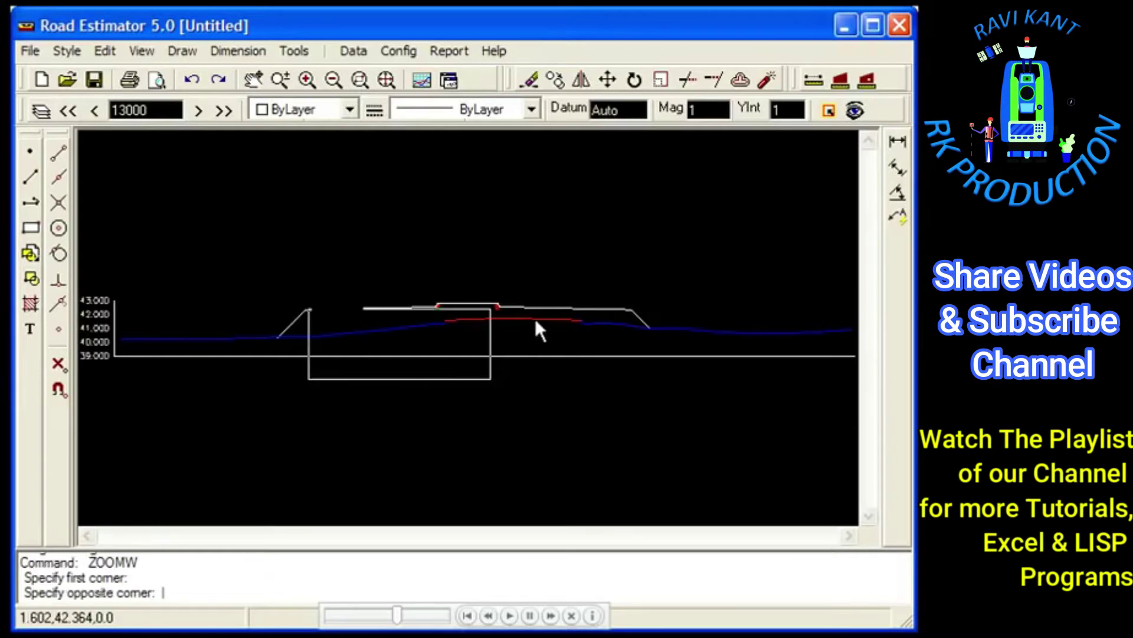
click(549, 277)
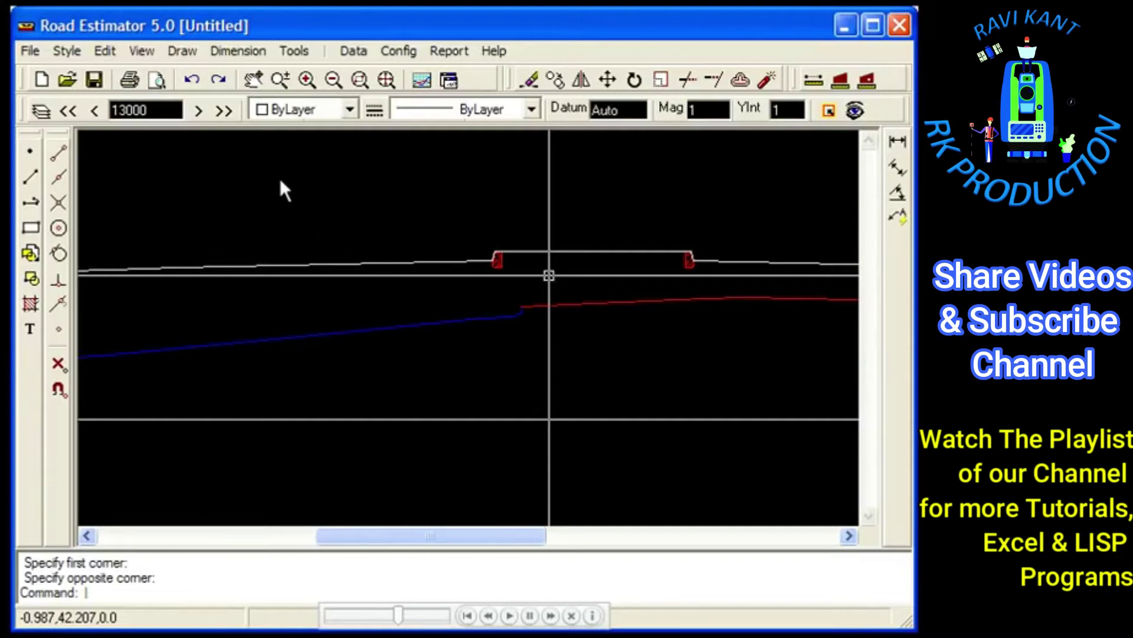
click(257, 87)
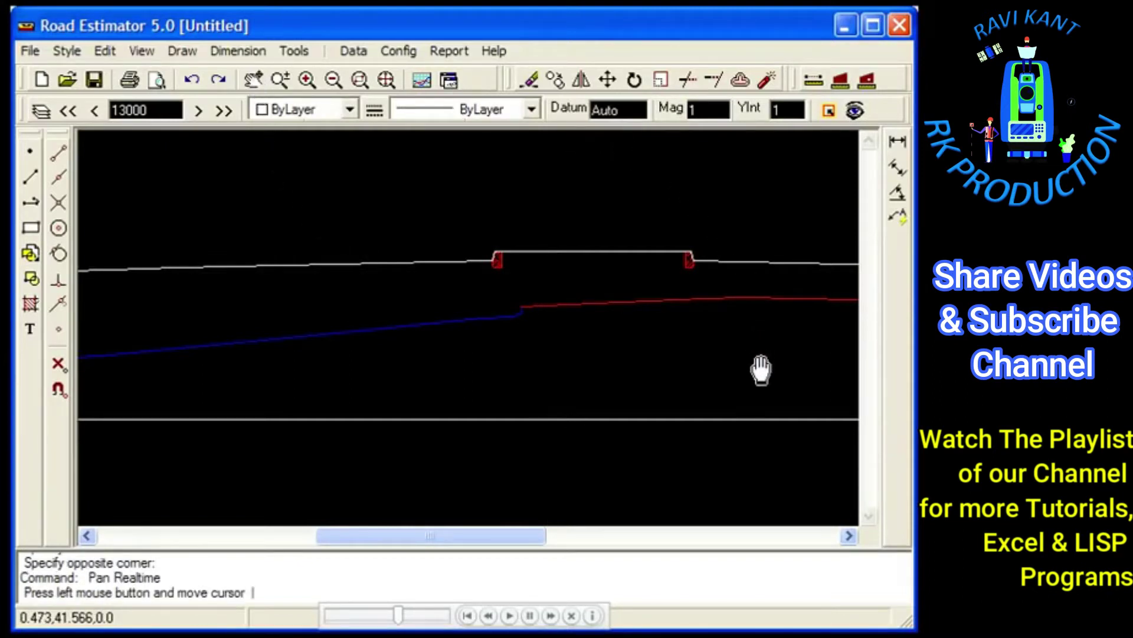
drag(759, 367, 453, 374)
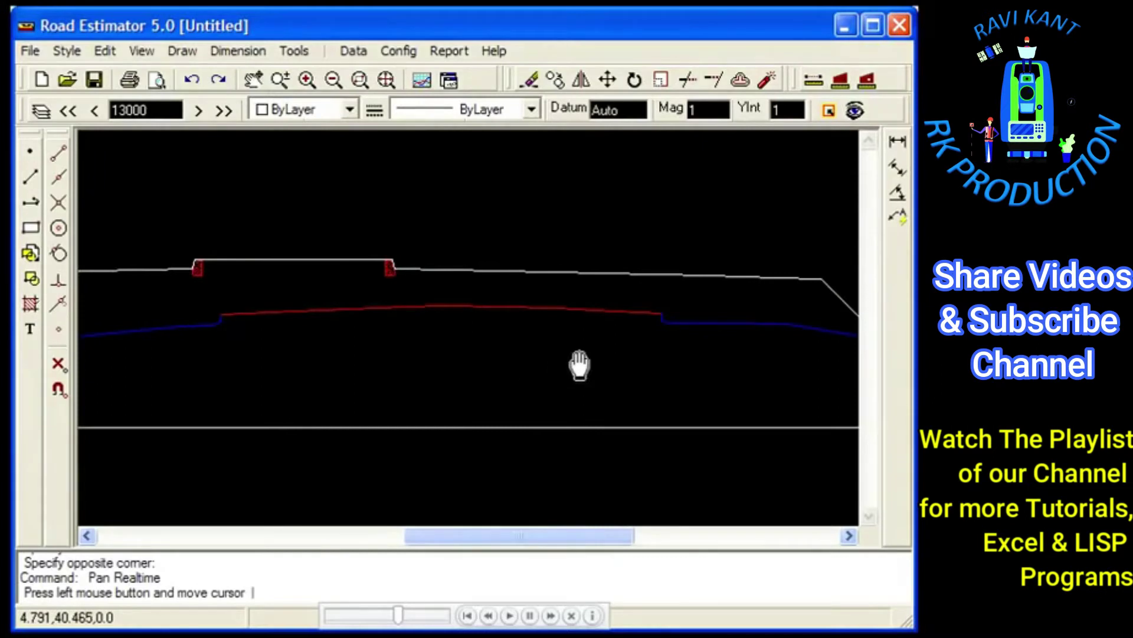
drag(673, 399, 466, 356)
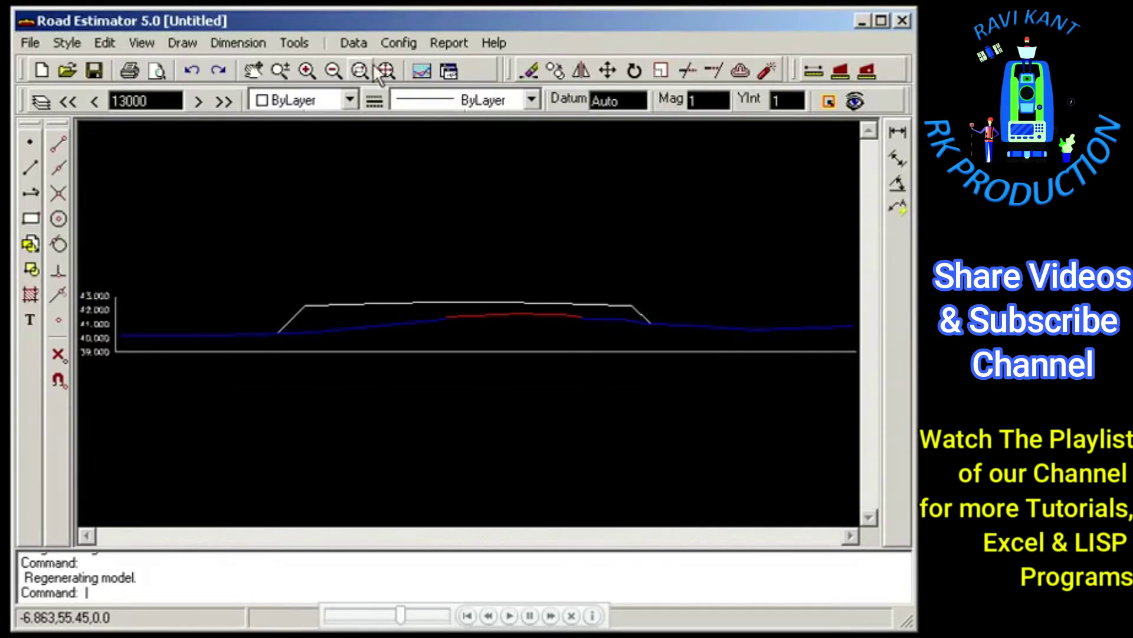
- Open Data > Design Layers, go to the Groups page, and add a new layer group
click(352, 44)
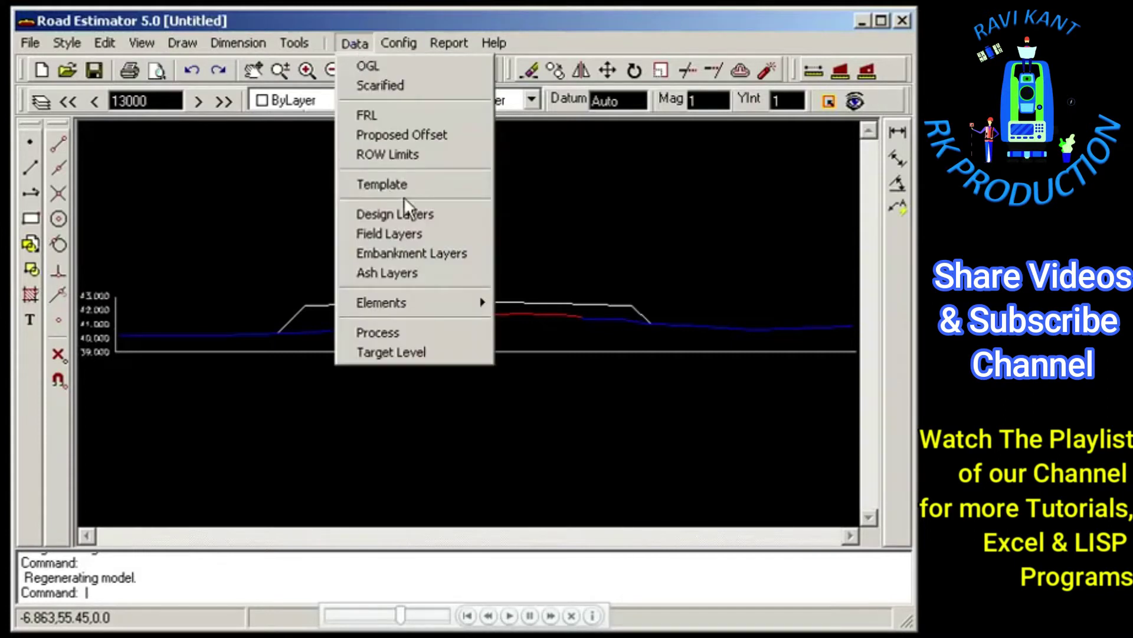
click(411, 215)
drag(388, 131, 465, 71)
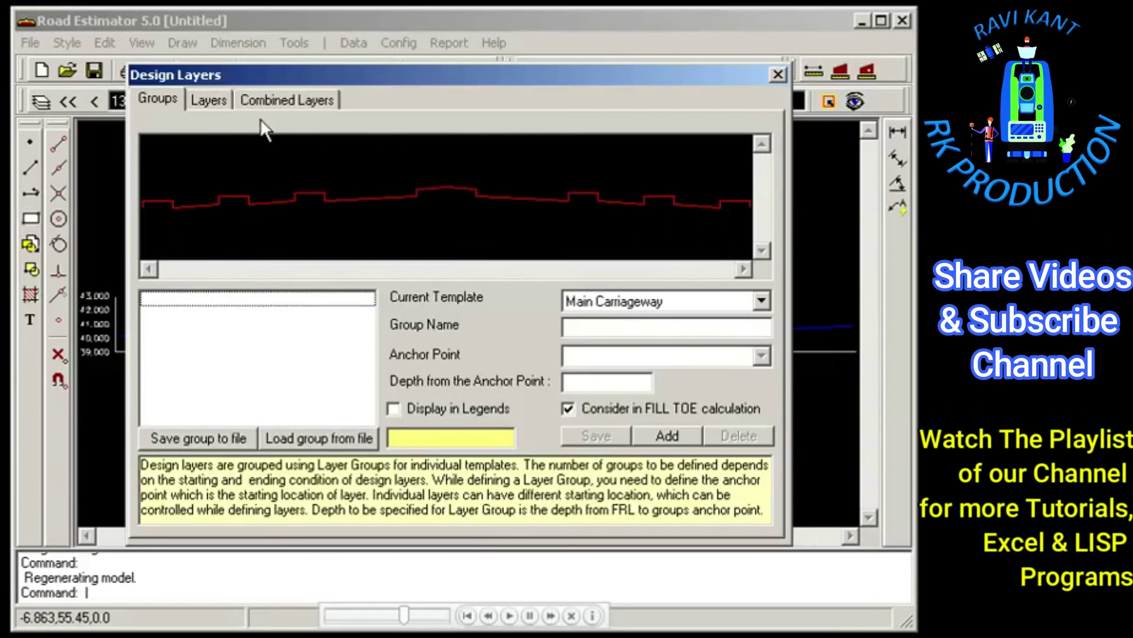
click(157, 108)
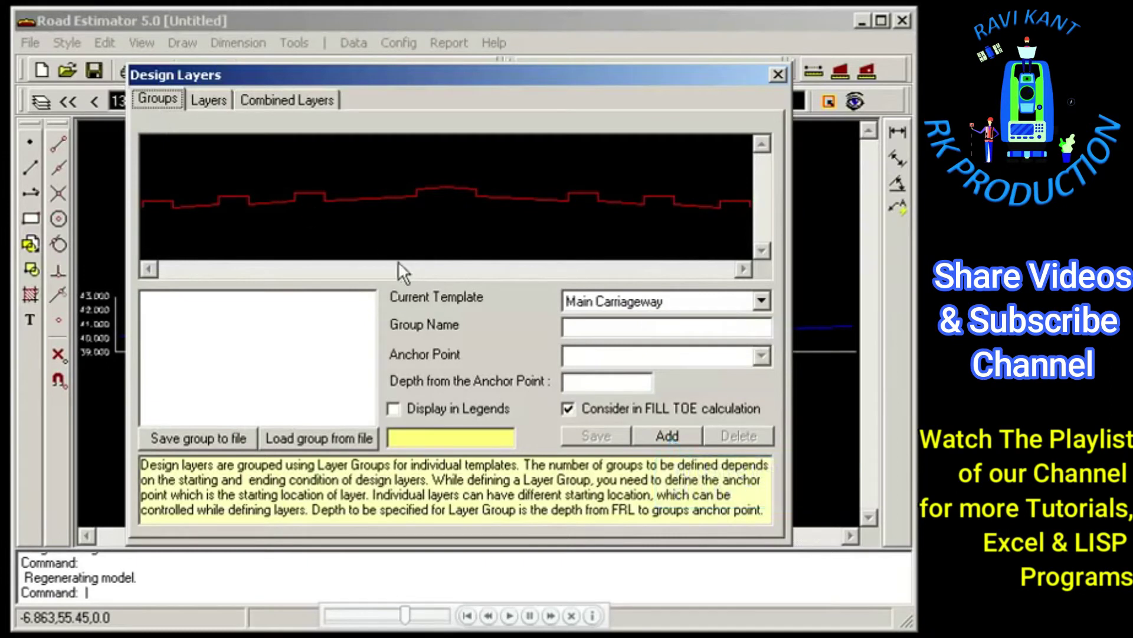
click(669, 436)
click(579, 325)
text(LCAR)
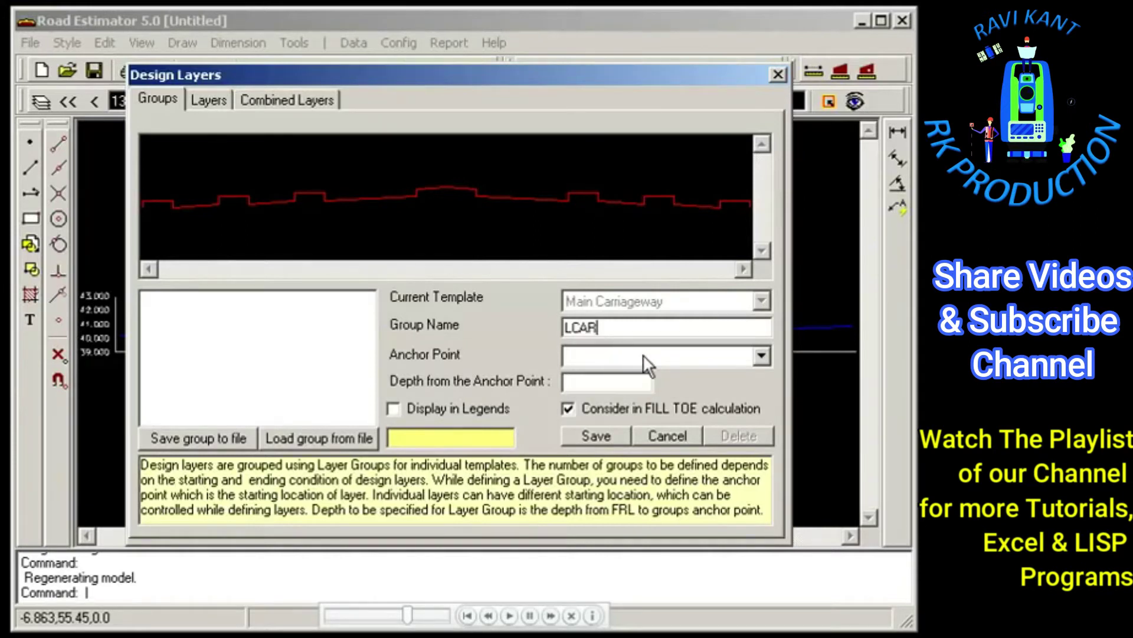
- Anchor layer group LCAR at Central Median Left edge with depth 0 and save it
click(645, 355)
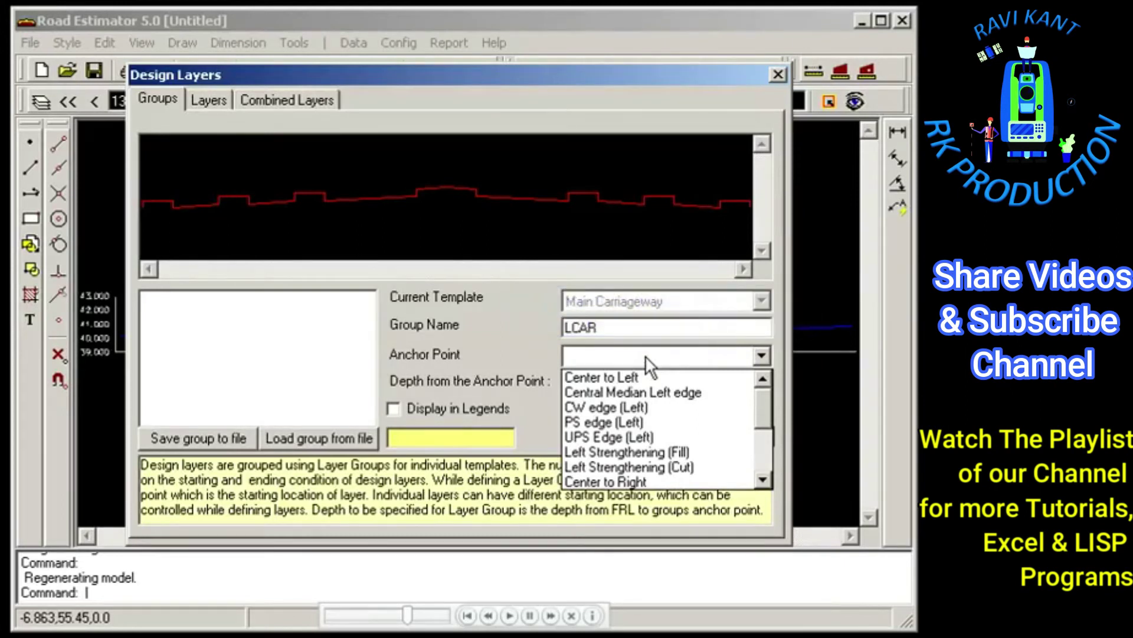
mouse_move(765, 417)
mouse_down()
mouse_move(766, 456)
mouse_move(761, 406)
mouse_up()
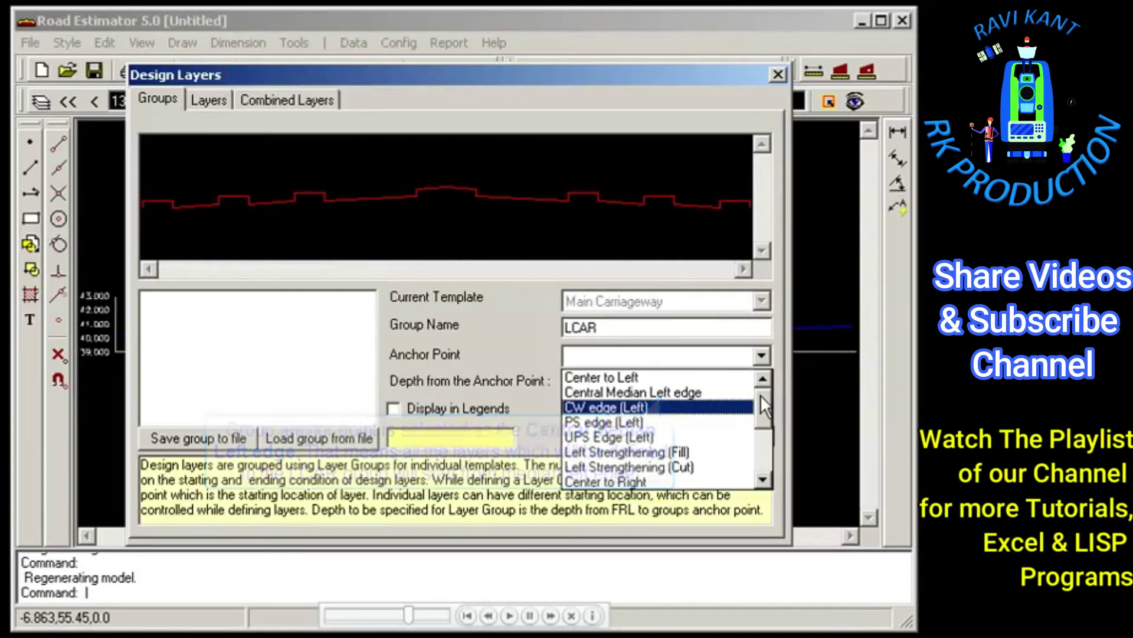
click(727, 392)
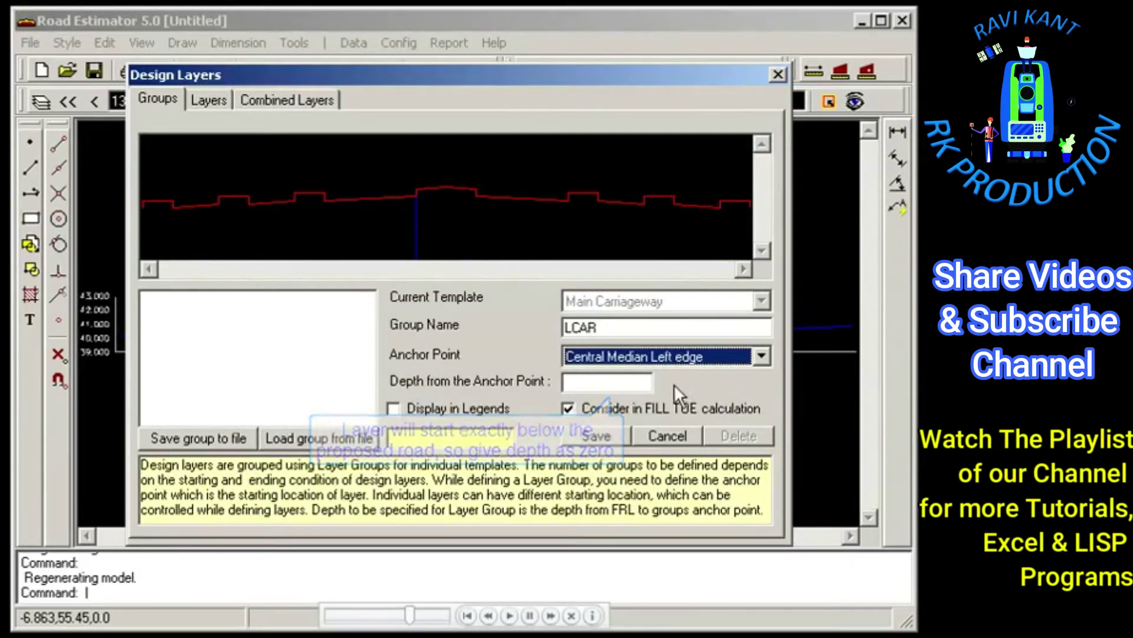
click(633, 381)
text(0)
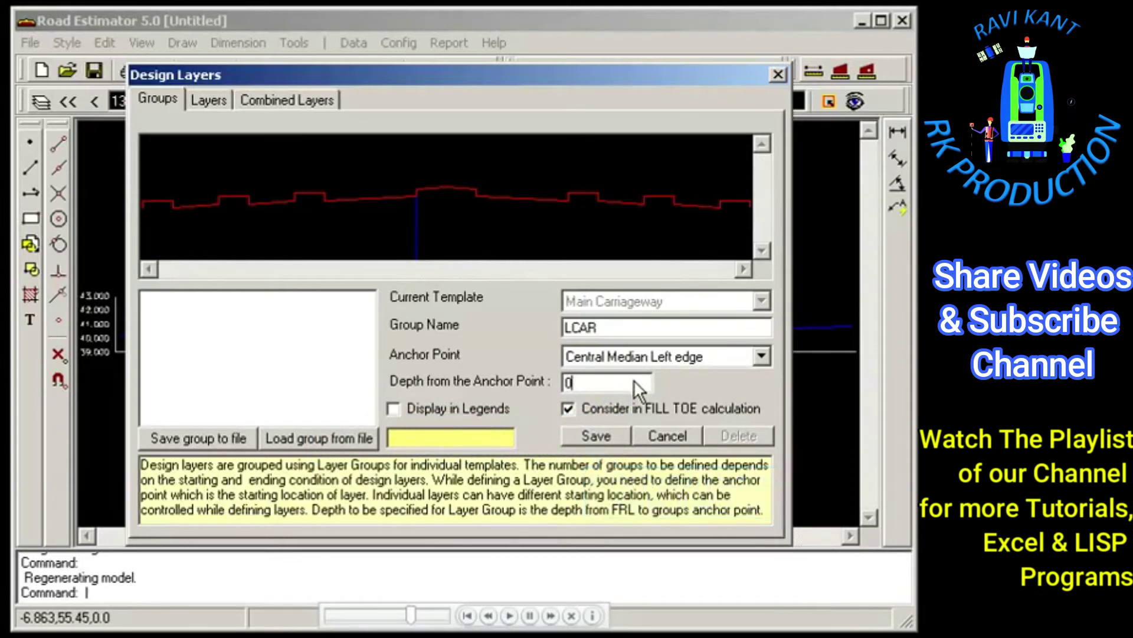
click(597, 435)
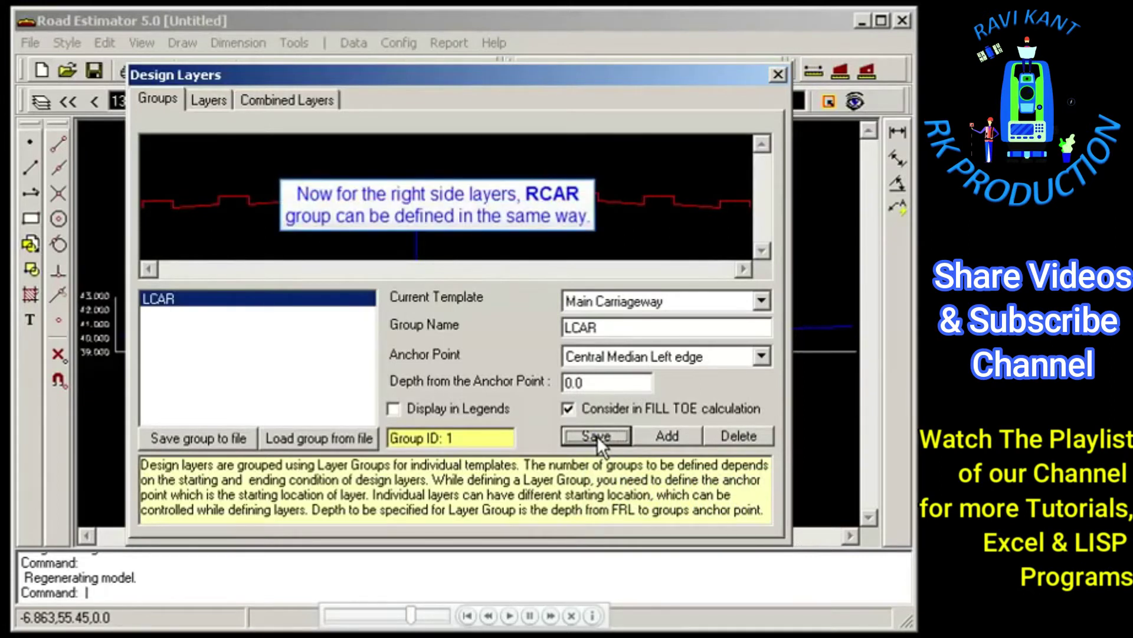
- Add layer group RCAR anchored at Central Median Right edge with depth 0
click(667, 438)
text(RCAR)
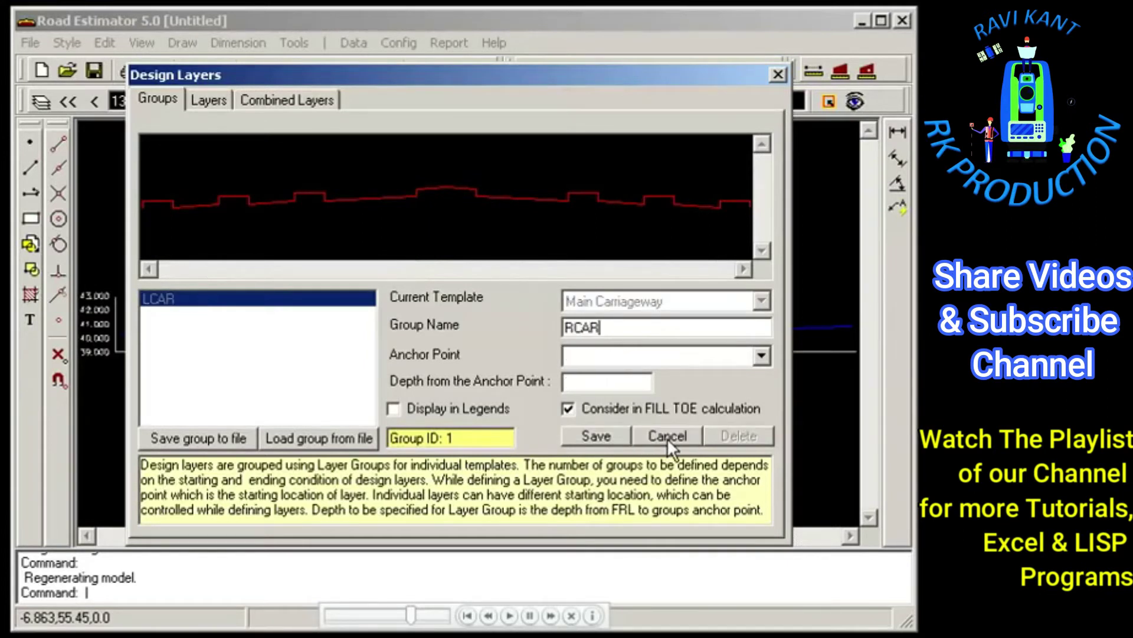
click(709, 357)
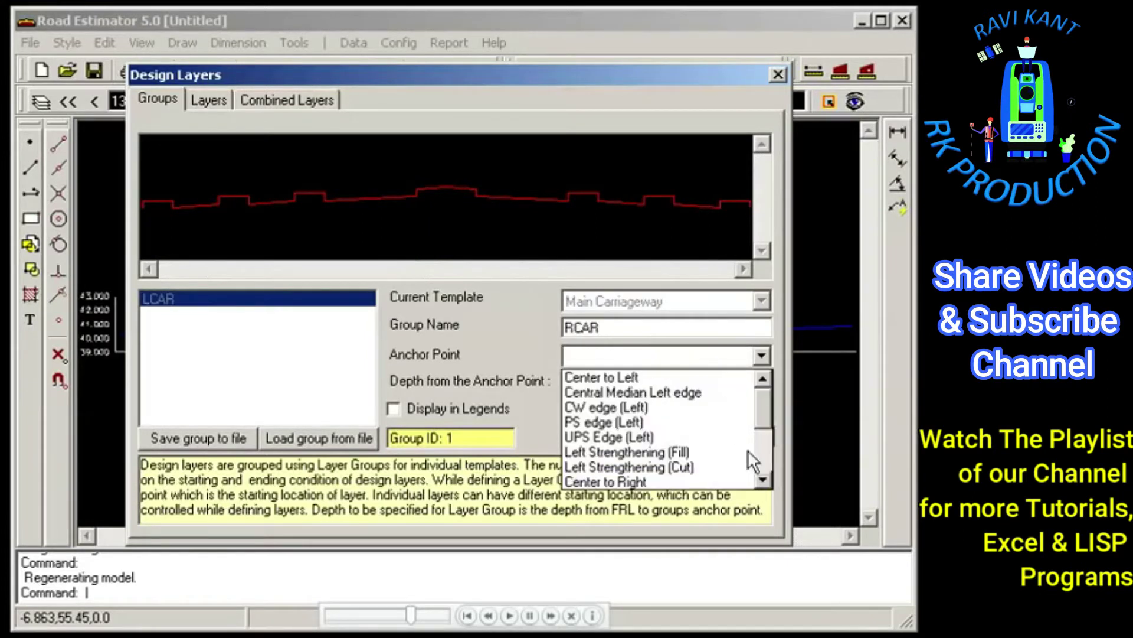
click(761, 480)
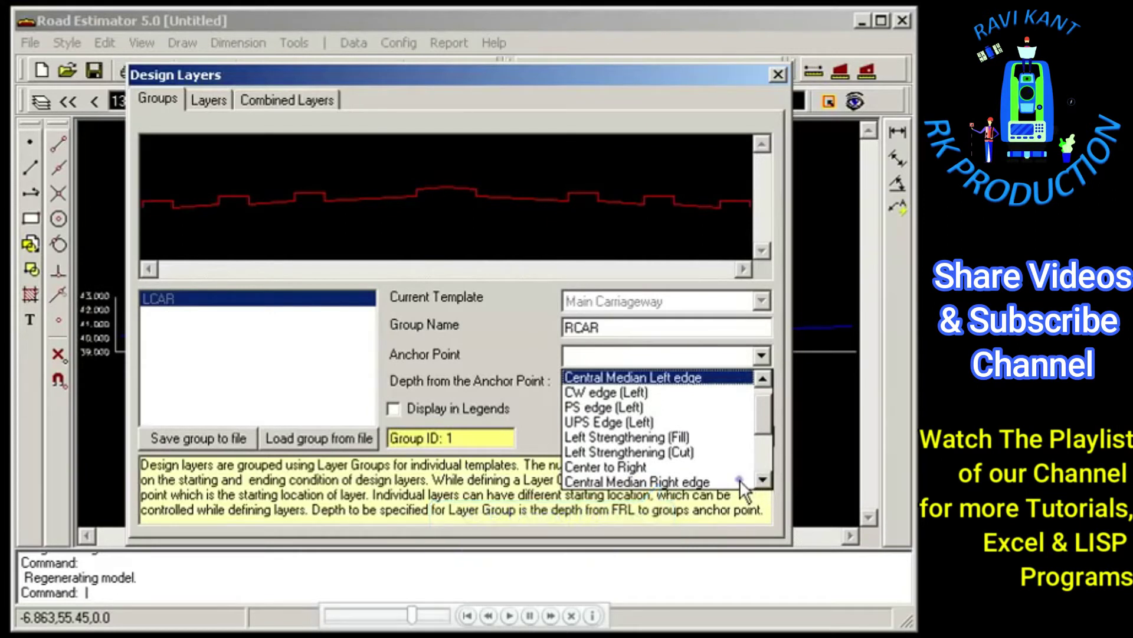
click(720, 481)
click(639, 381)
text(0)
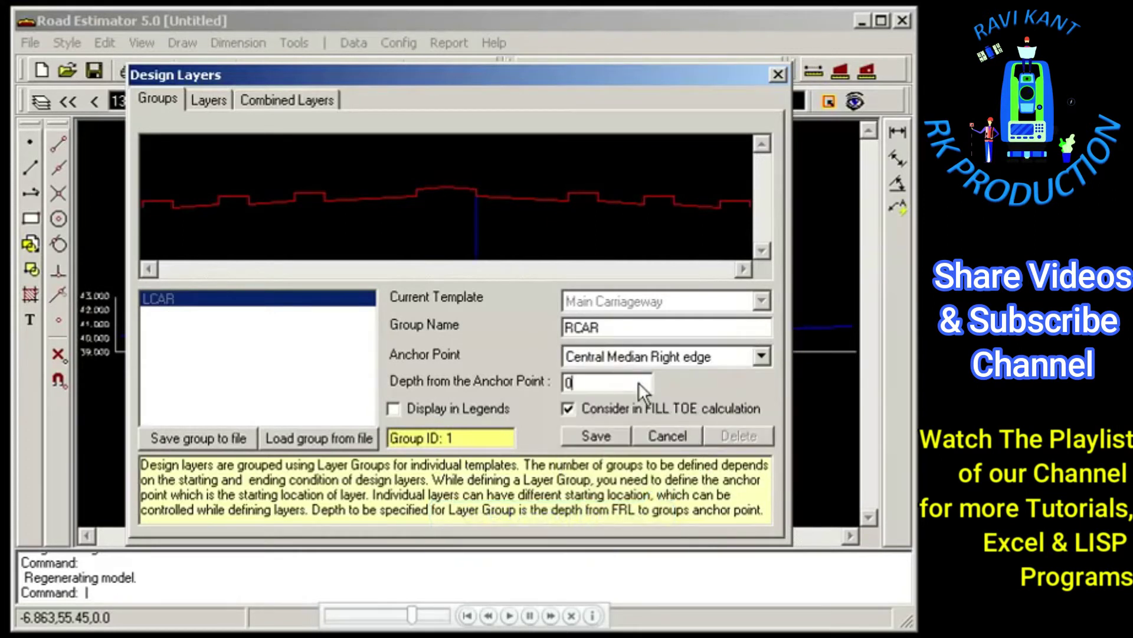
click(619, 439)
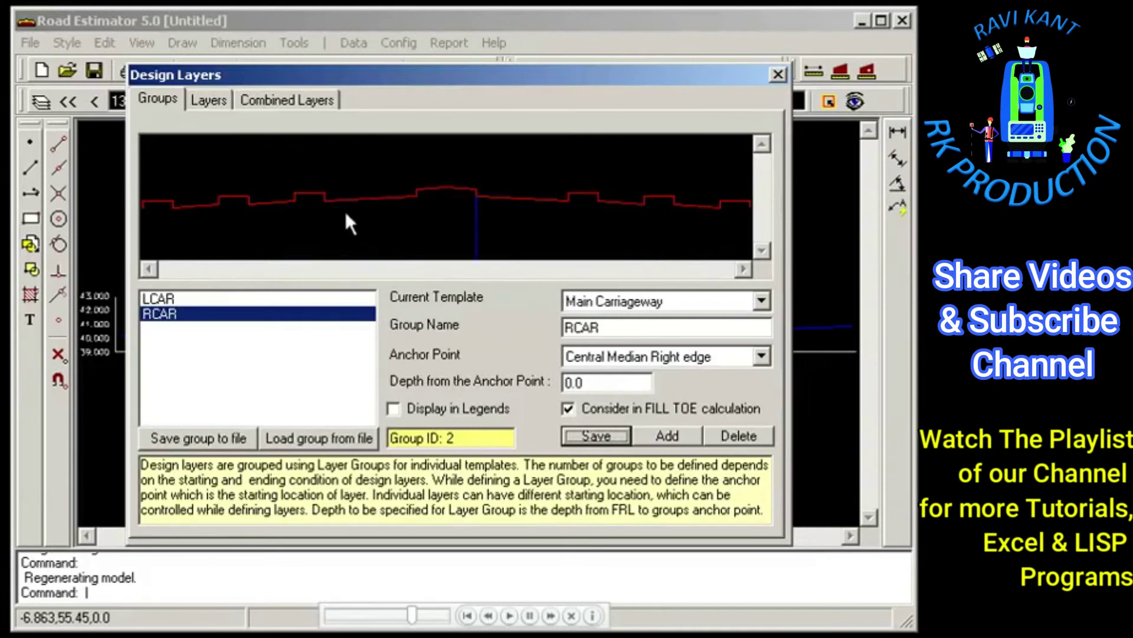
click(210, 100)
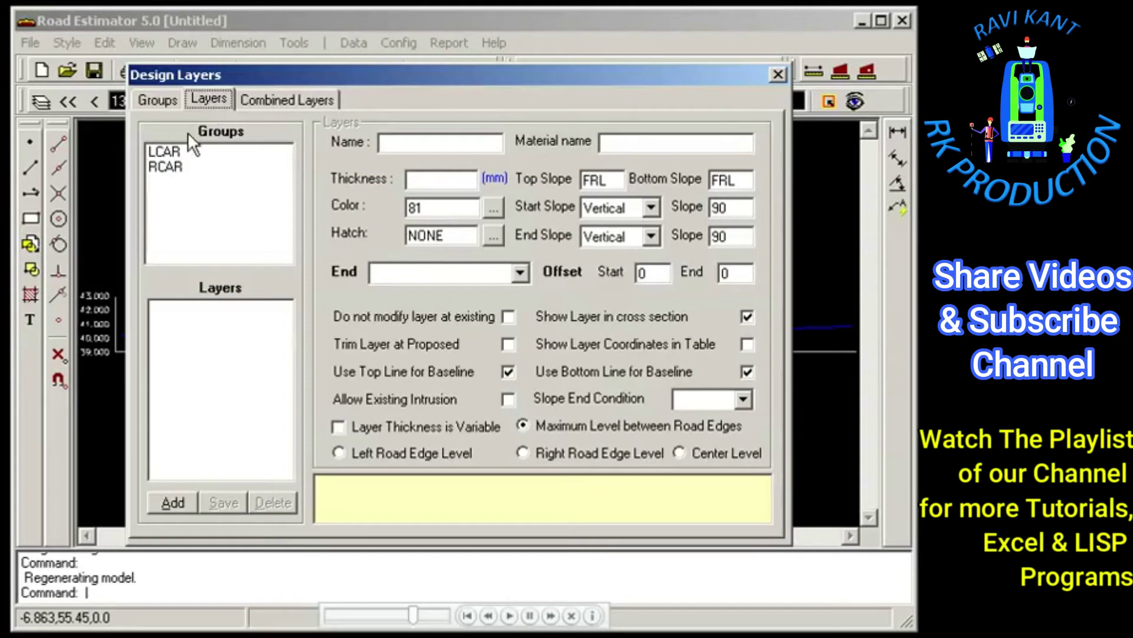
- Add a layer to LCAR named BC with material BC and thickness 50
click(177, 150)
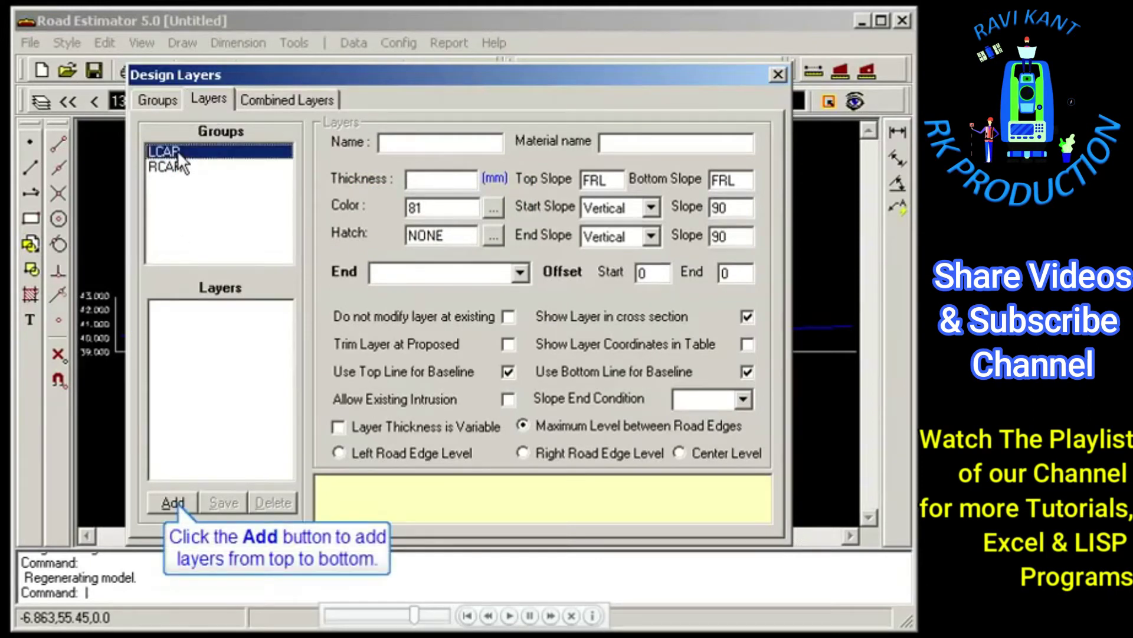
click(177, 501)
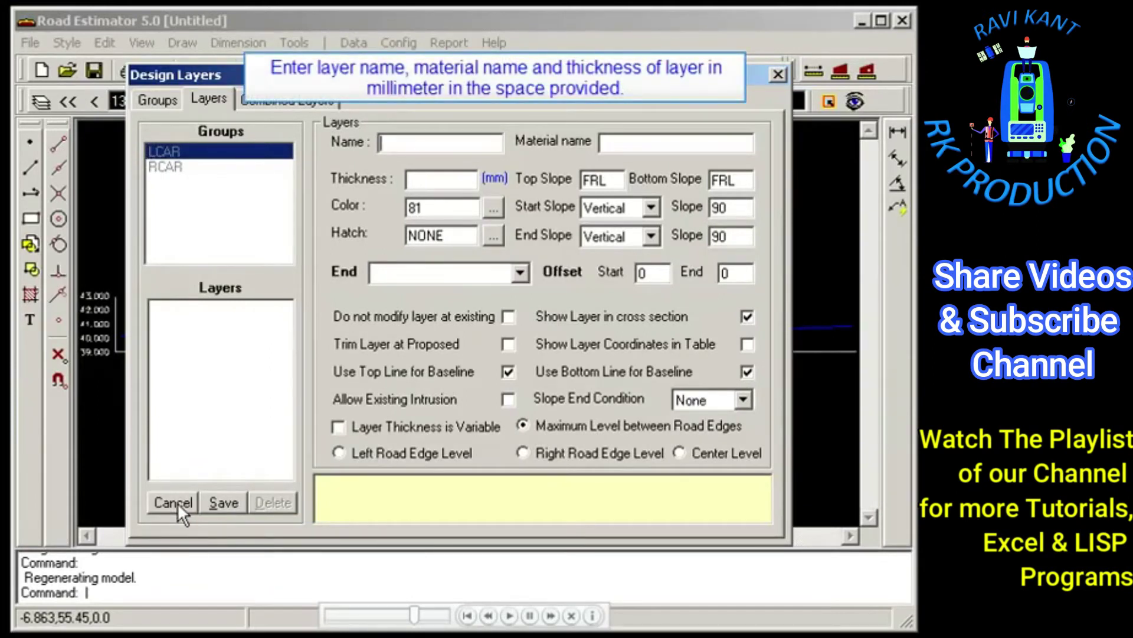
text(BC)
key(Tab)
text(BC)
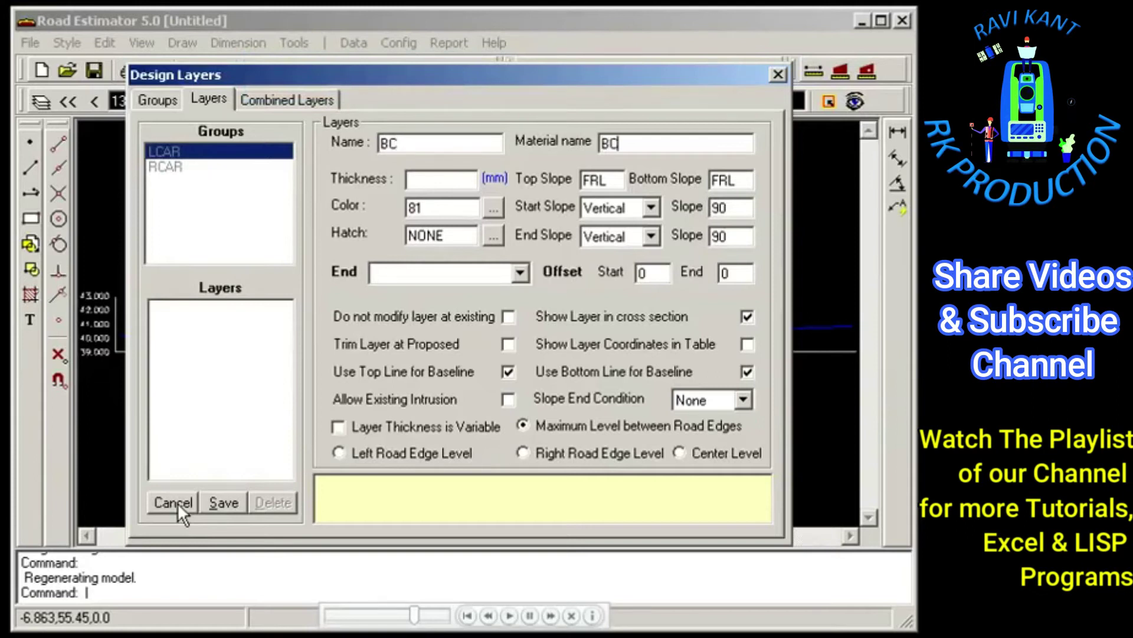
key(Tab)
text(50)
- Colour the BC layer red, end it at PS edge (Left), save, and start a DBM layer
click(492, 207)
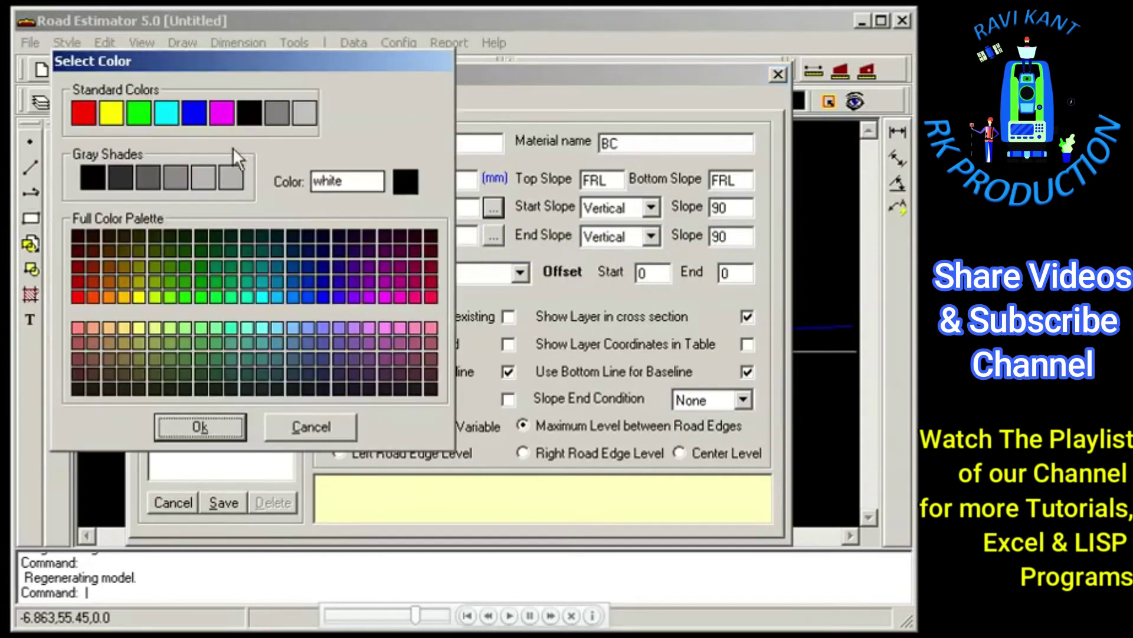
click(84, 115)
click(193, 434)
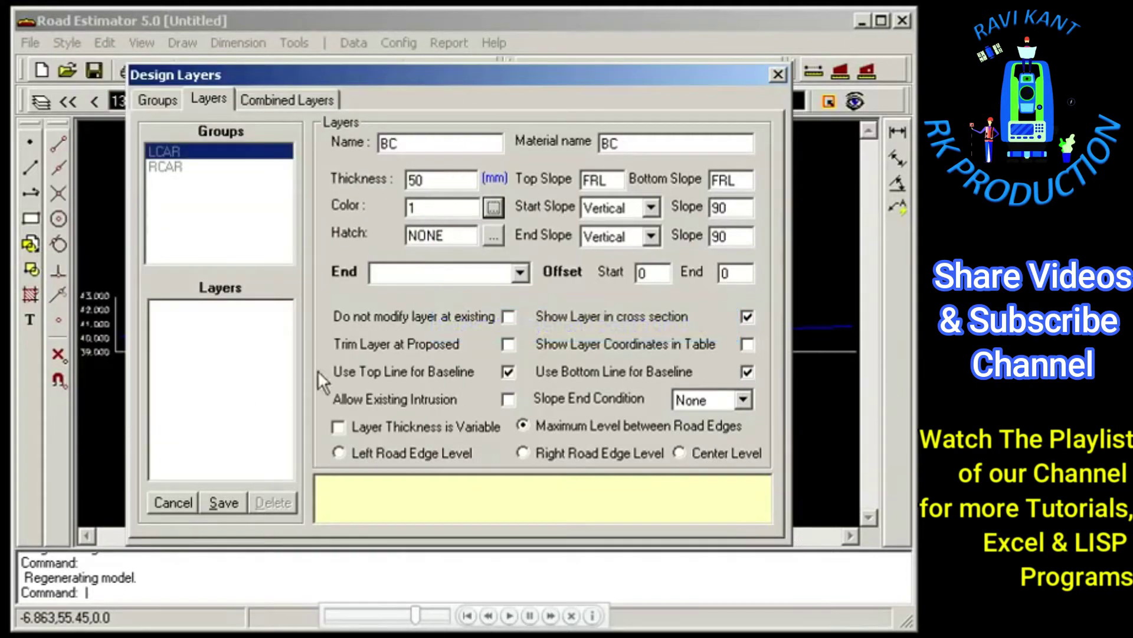
click(520, 273)
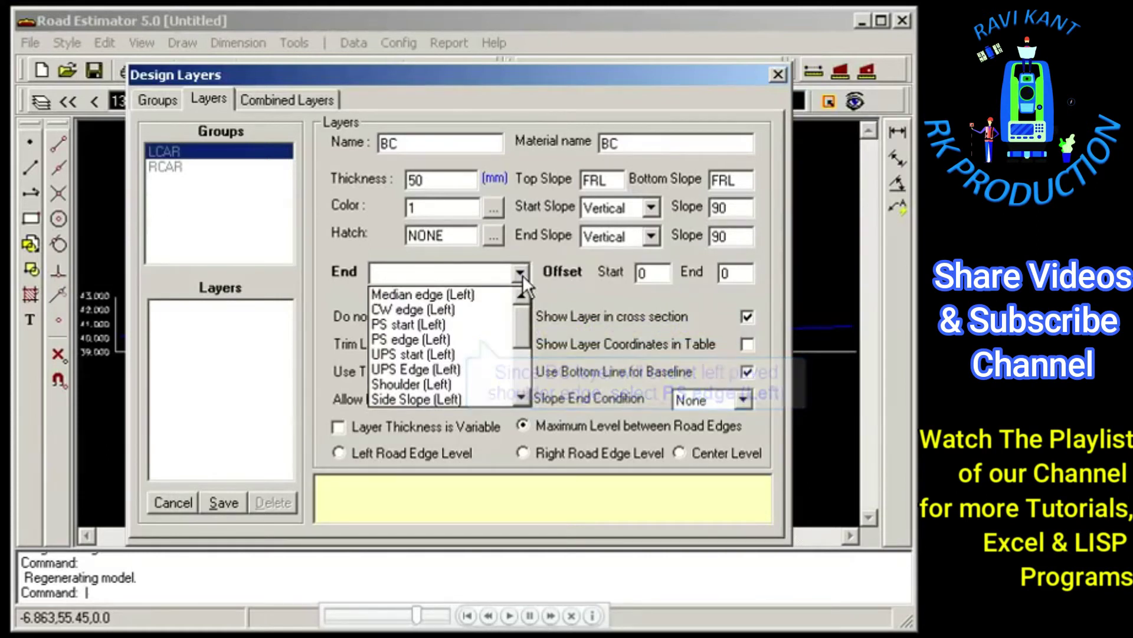
click(479, 337)
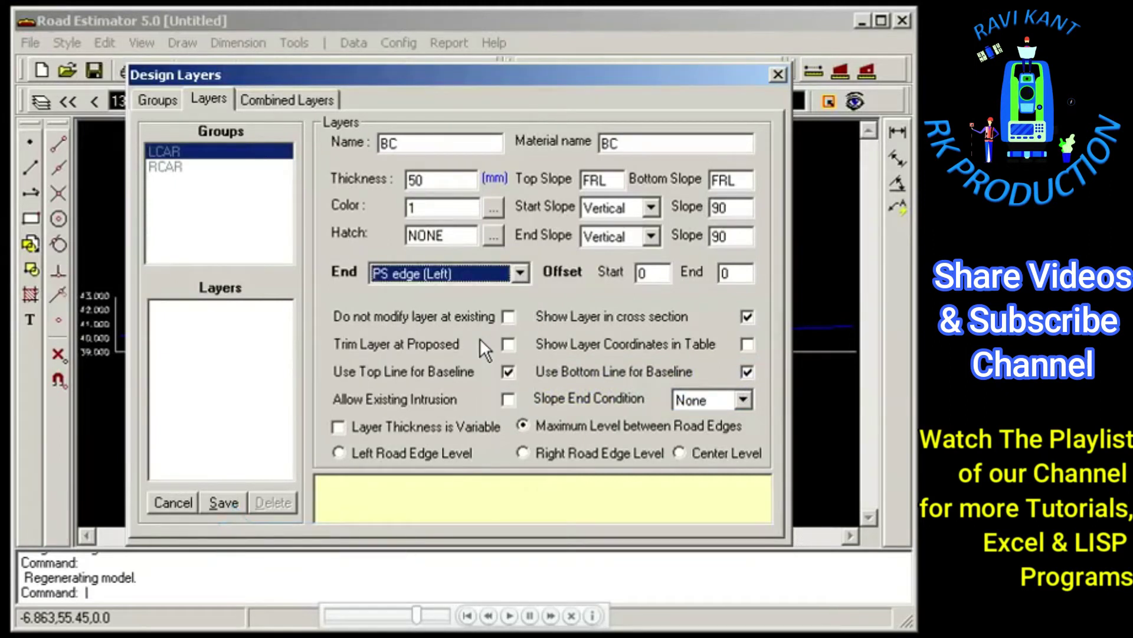
click(230, 503)
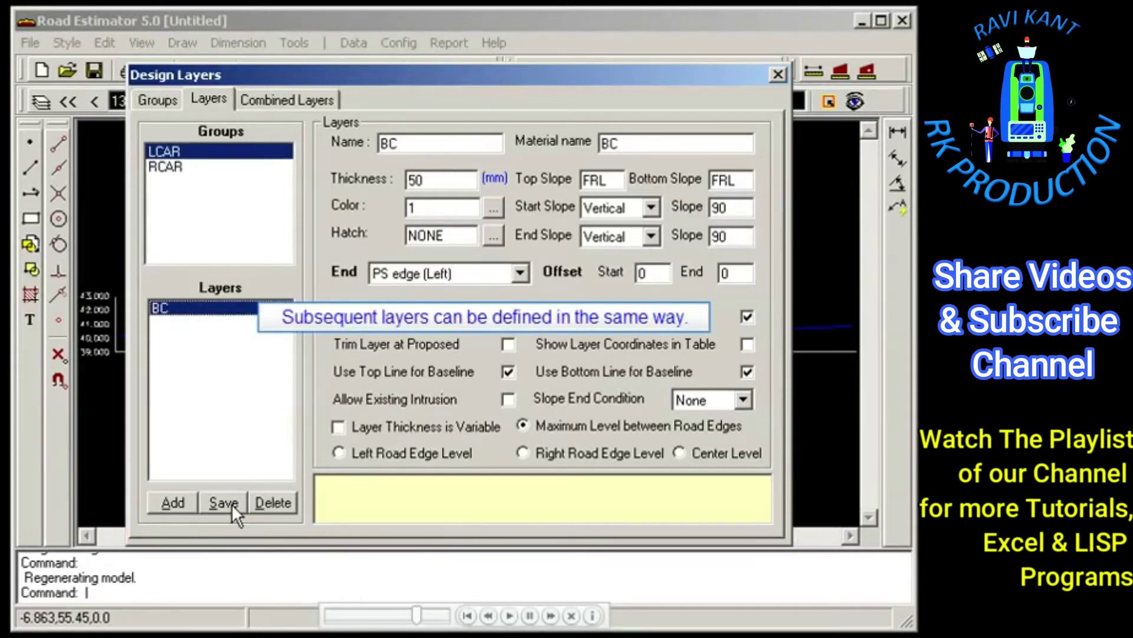
click(177, 504)
text(DBM)
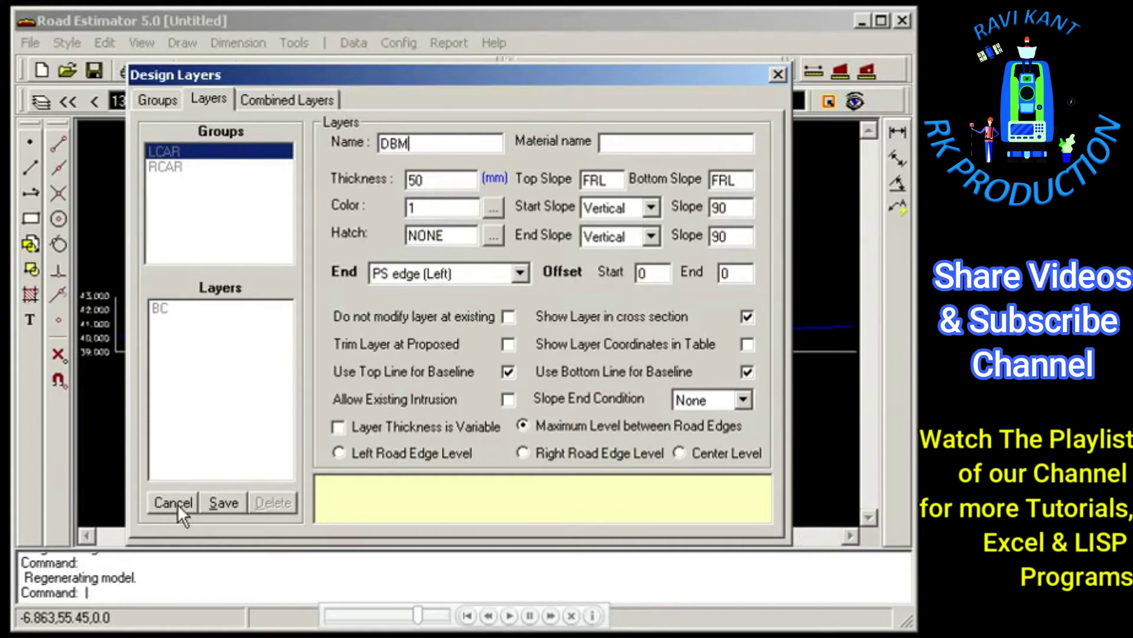
- Give the DBM layer 100 mm thickness and green colour, and save it
double_click(434, 182)
text(100)
click(492, 206)
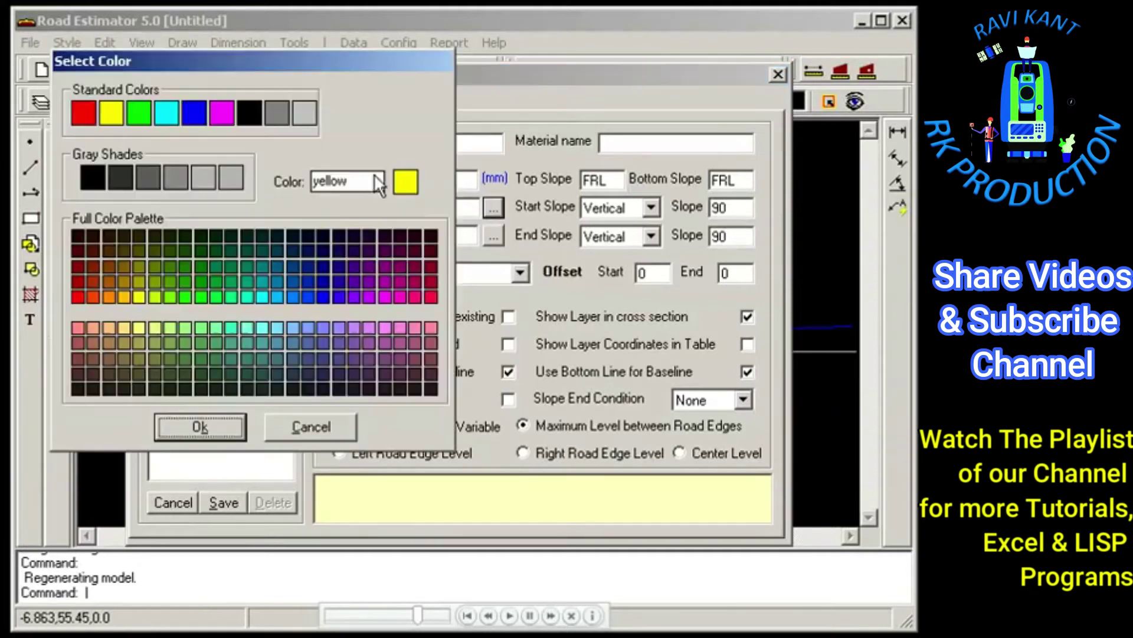
click(141, 114)
click(199, 426)
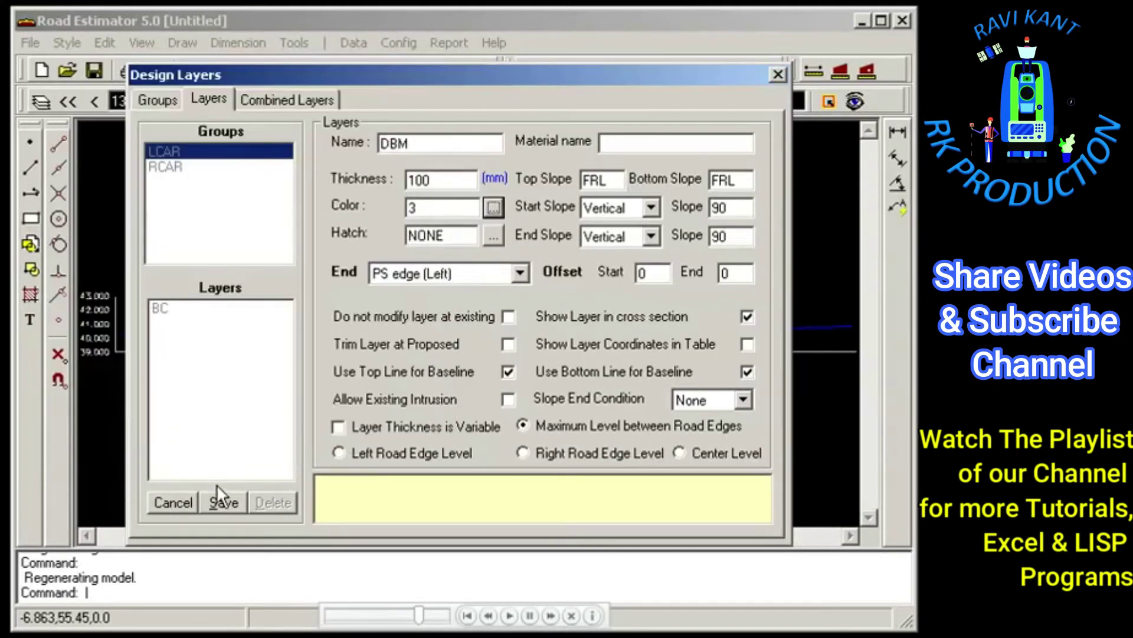
click(221, 500)
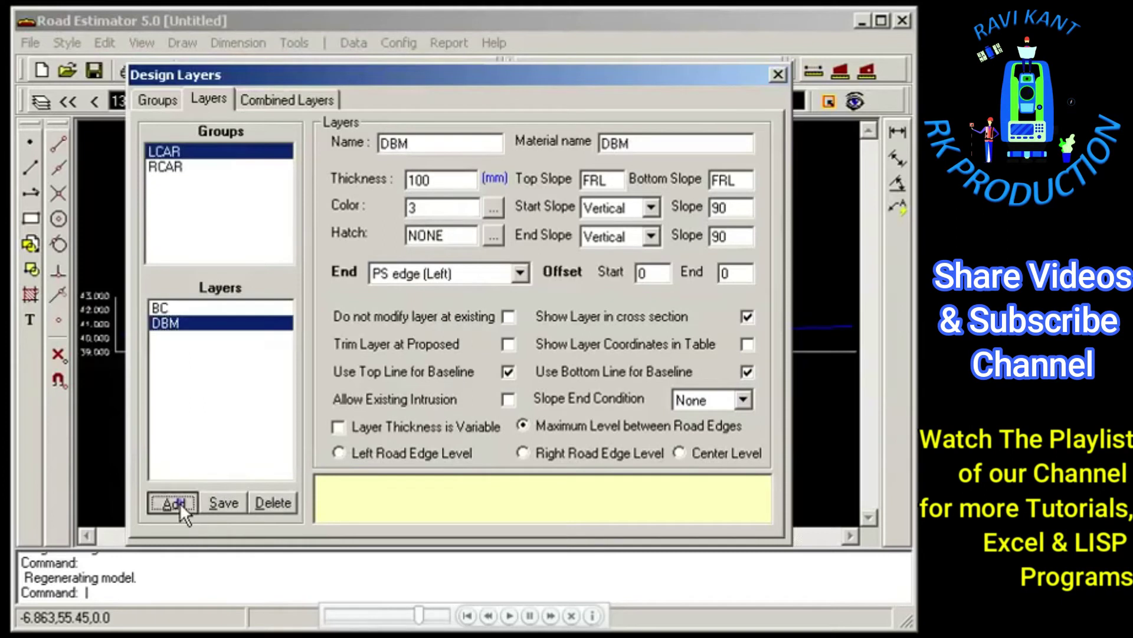
- Add a WMM layer, 150 mm thick, cyan, with end offset 0.2, and save it
click(179, 502)
text(WMM)
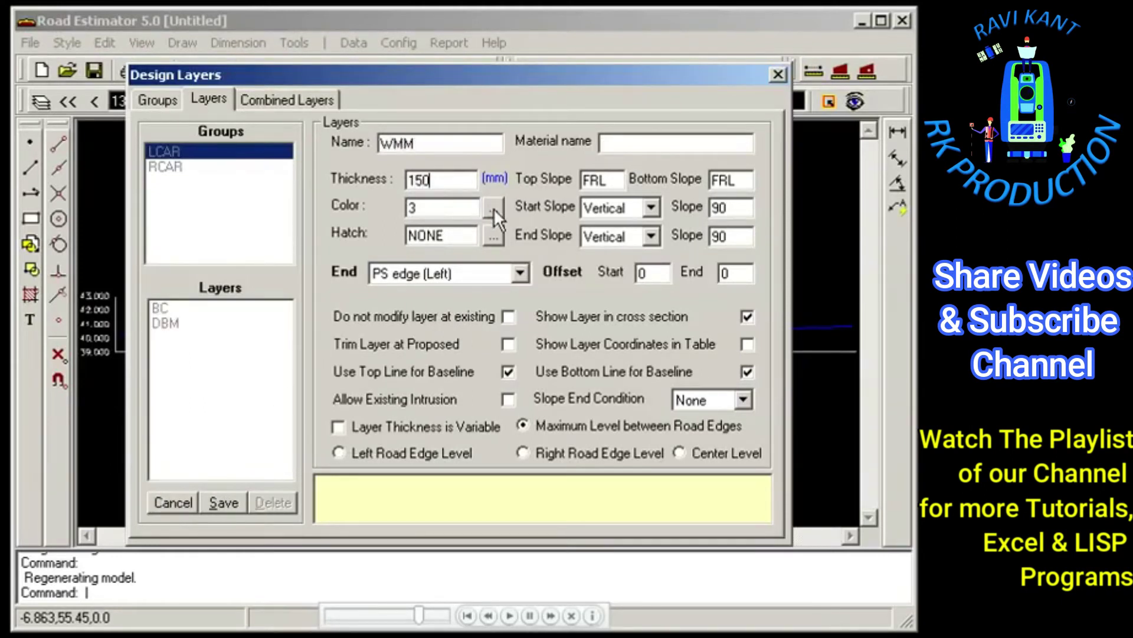
click(466, 187)
text(150)
click(495, 208)
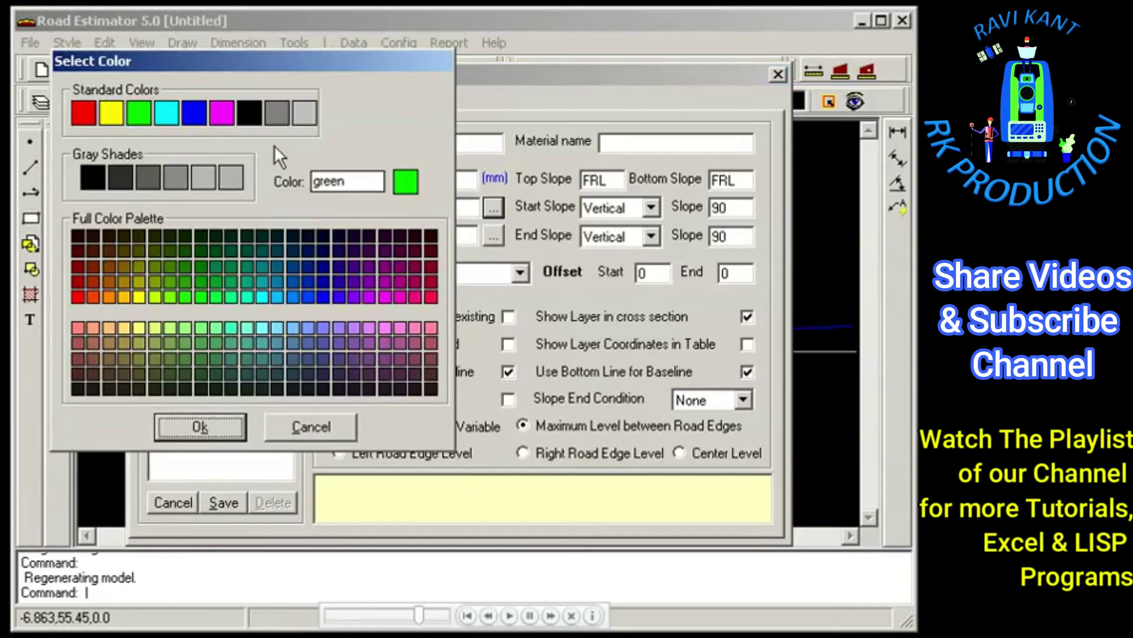
click(167, 115)
click(203, 428)
click(740, 274)
text(.2)
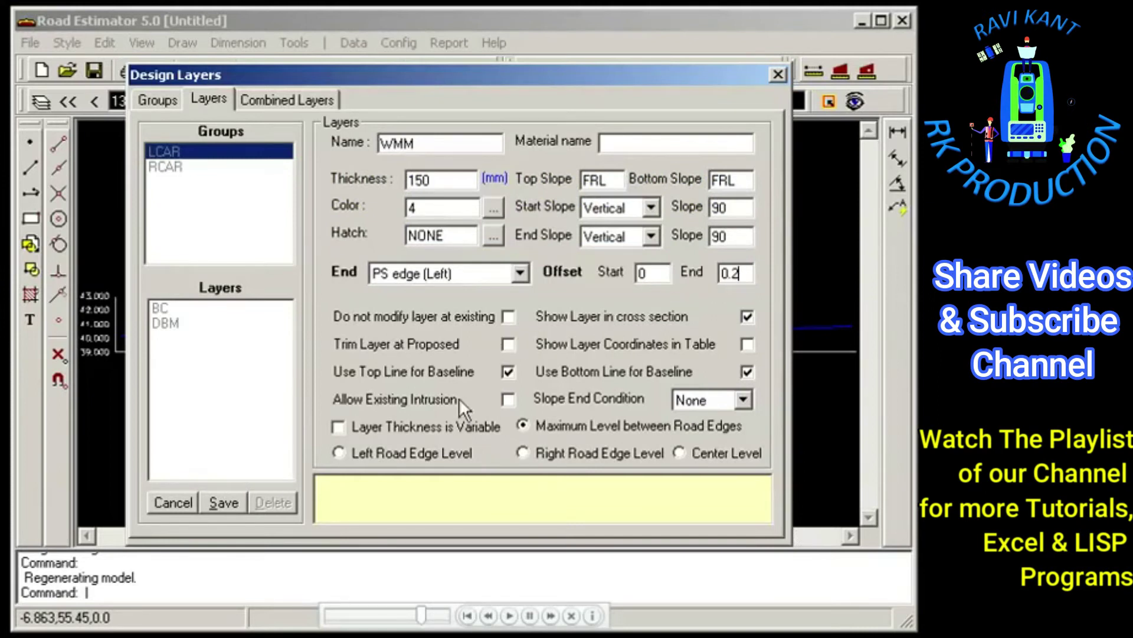
click(227, 502)
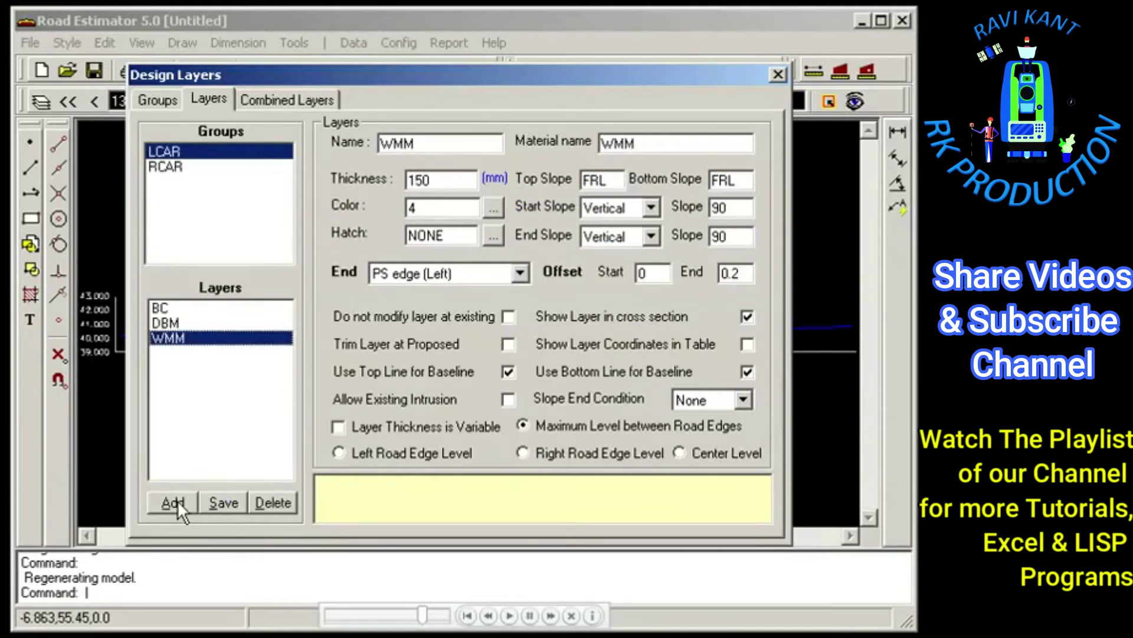
- Add a GSB layer, 300 mm thick, magenta, with offsets 0.25/0.45, and save it
click(177, 501)
text(GSB)
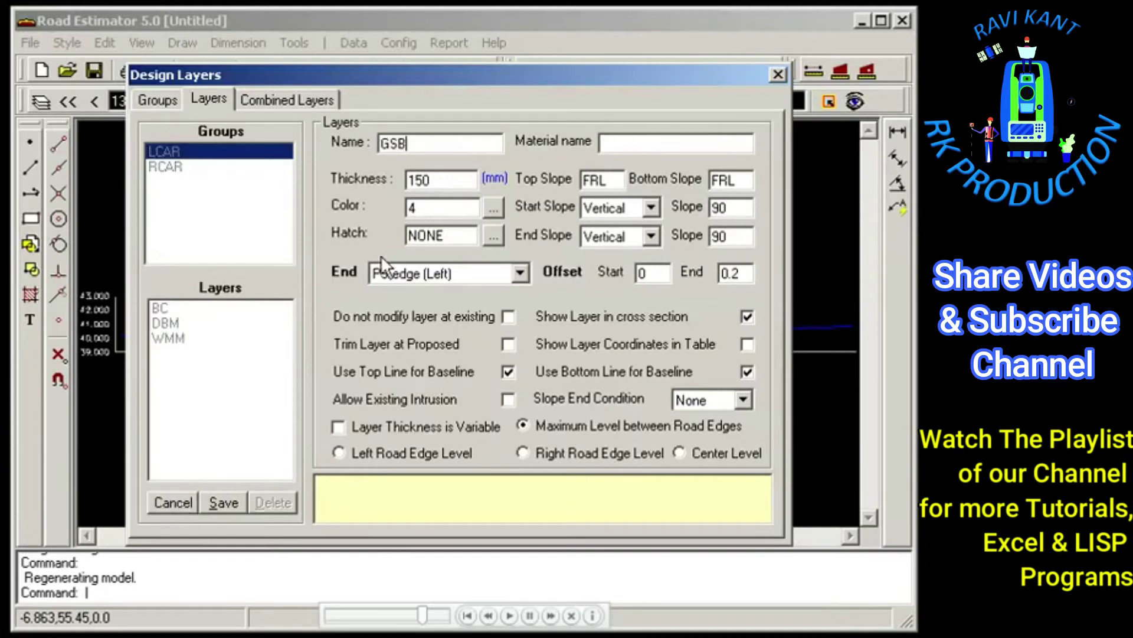
double_click(443, 183)
text(300)
click(491, 207)
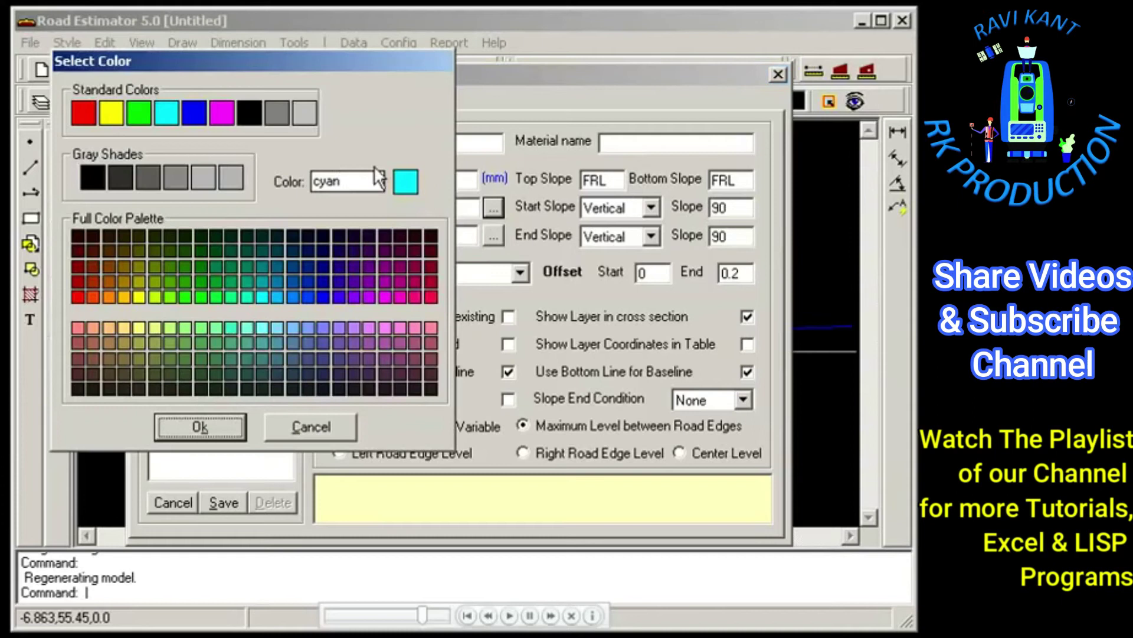
click(222, 114)
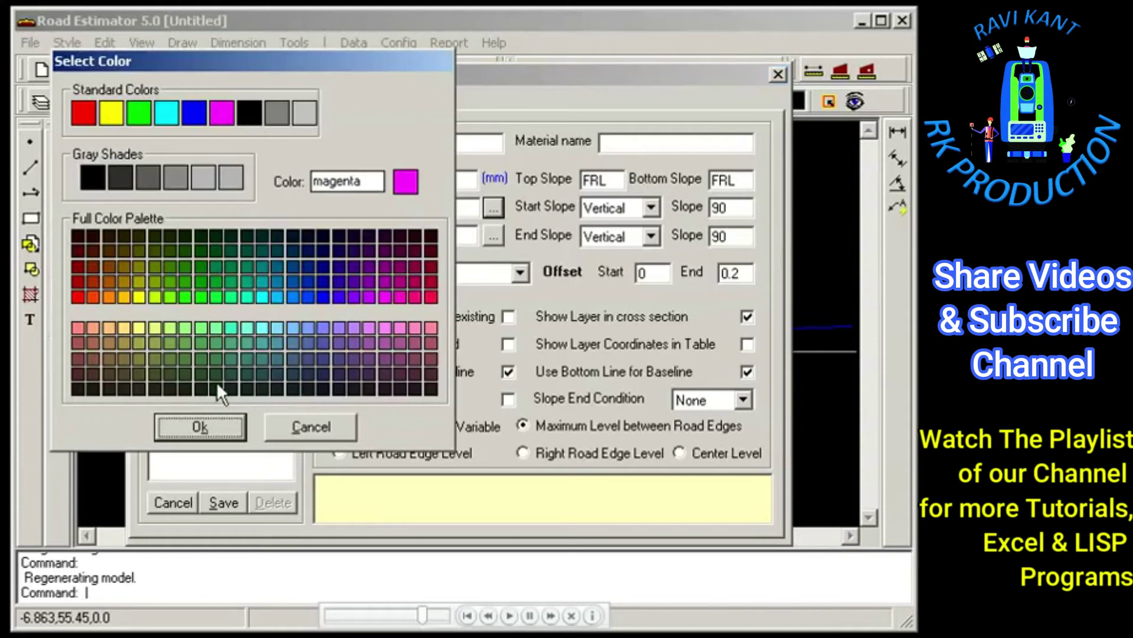
click(217, 423)
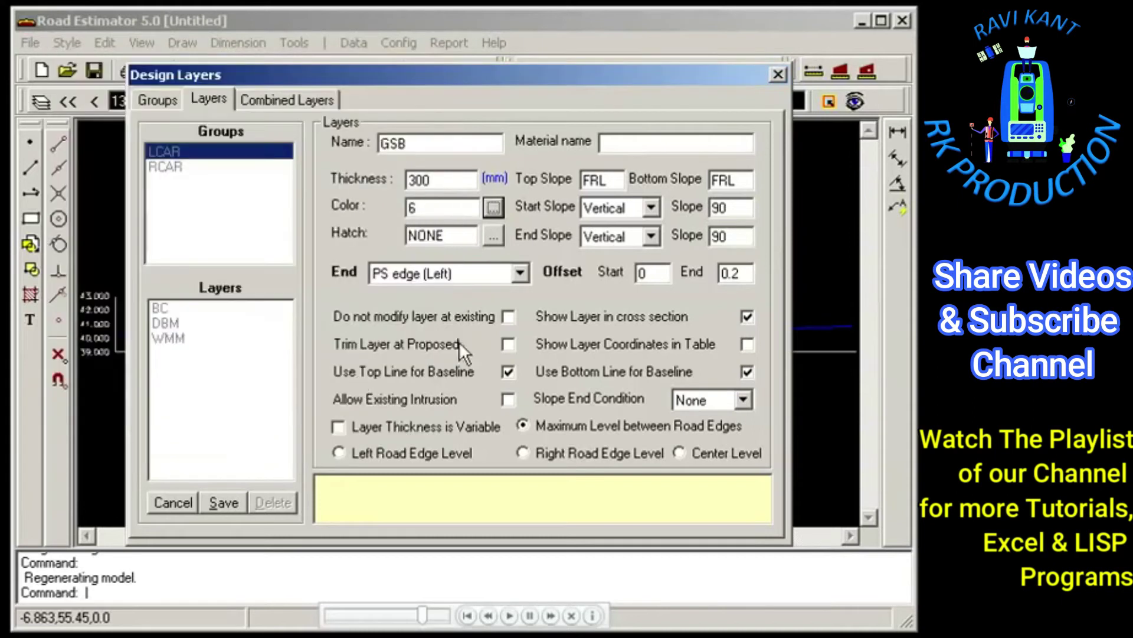
click(670, 274)
text(.25)
click(743, 275)
key(BackSpace)
key(BackSpace)
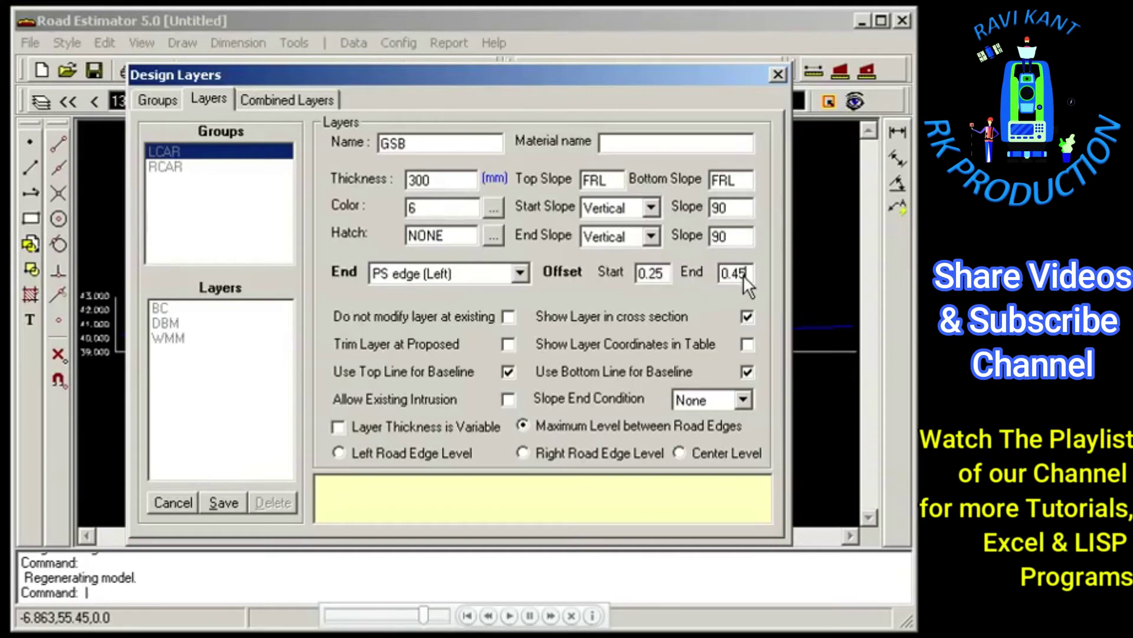
text(45)
click(224, 501)
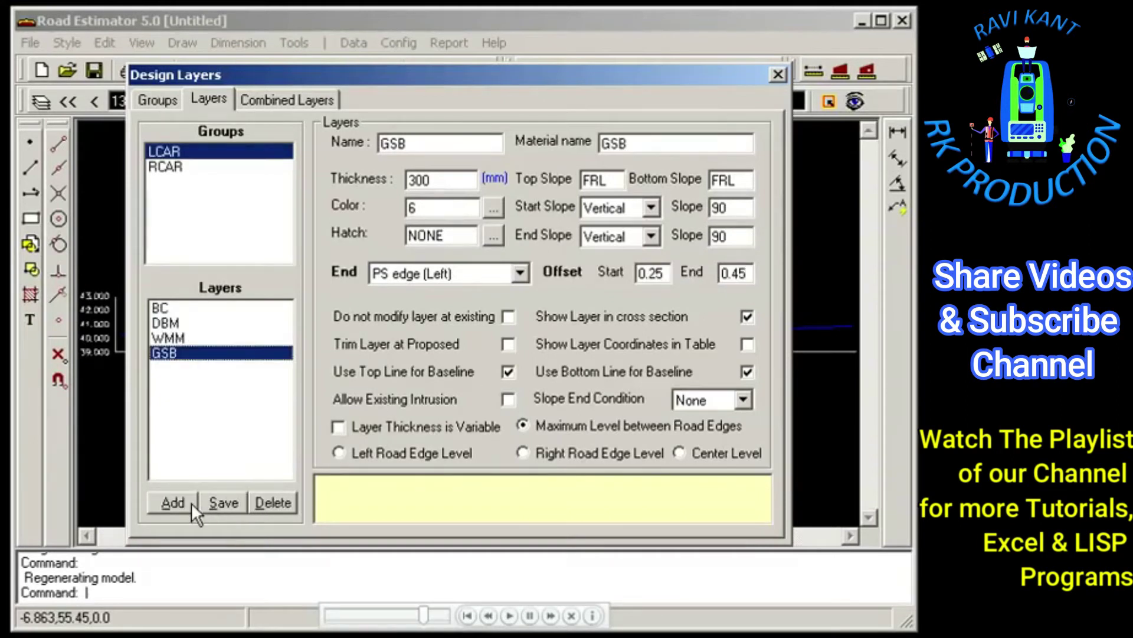
- Add a 500 mm SG layer ending at Side Slope (Left), offsets 2.25 and 0, and save it
click(173, 503)
text(SG)
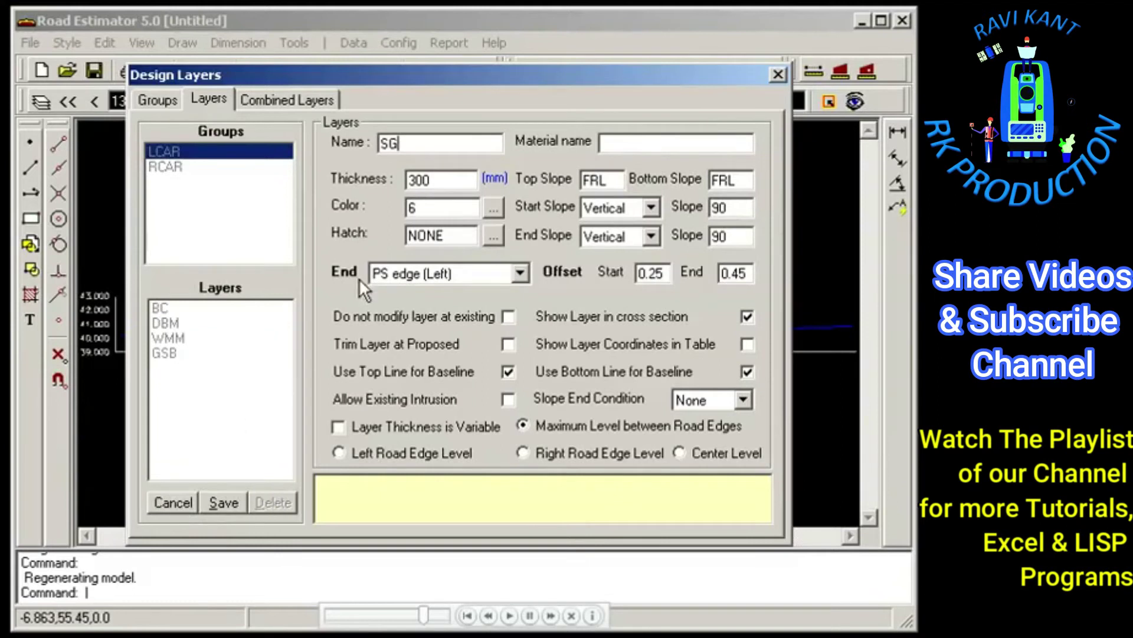
double_click(440, 180)
text(500)
click(520, 273)
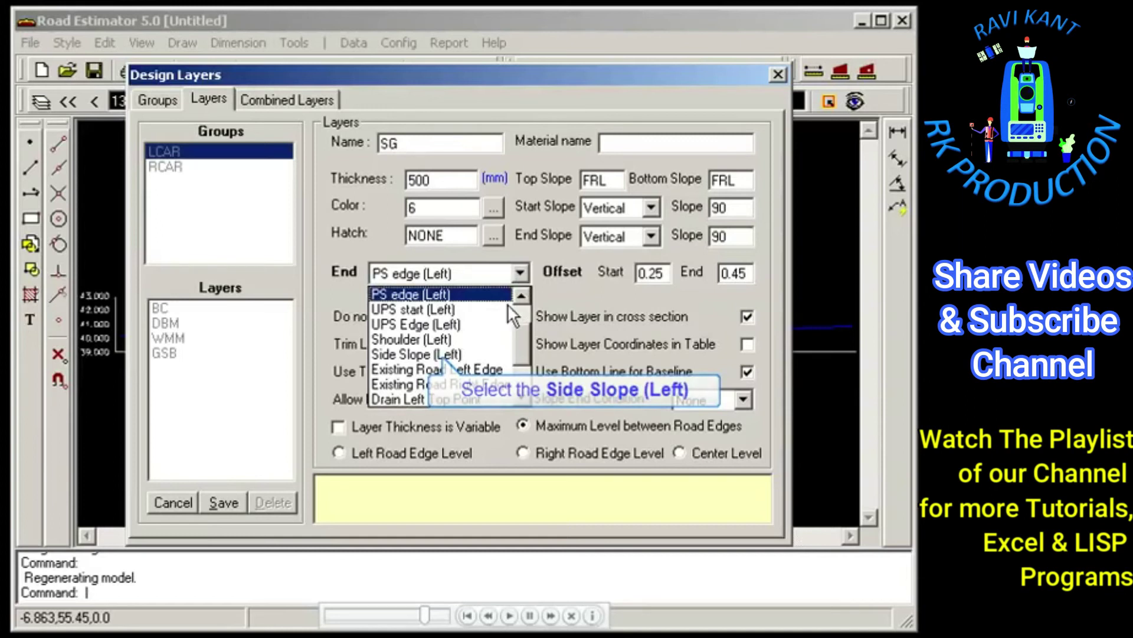
click(493, 349)
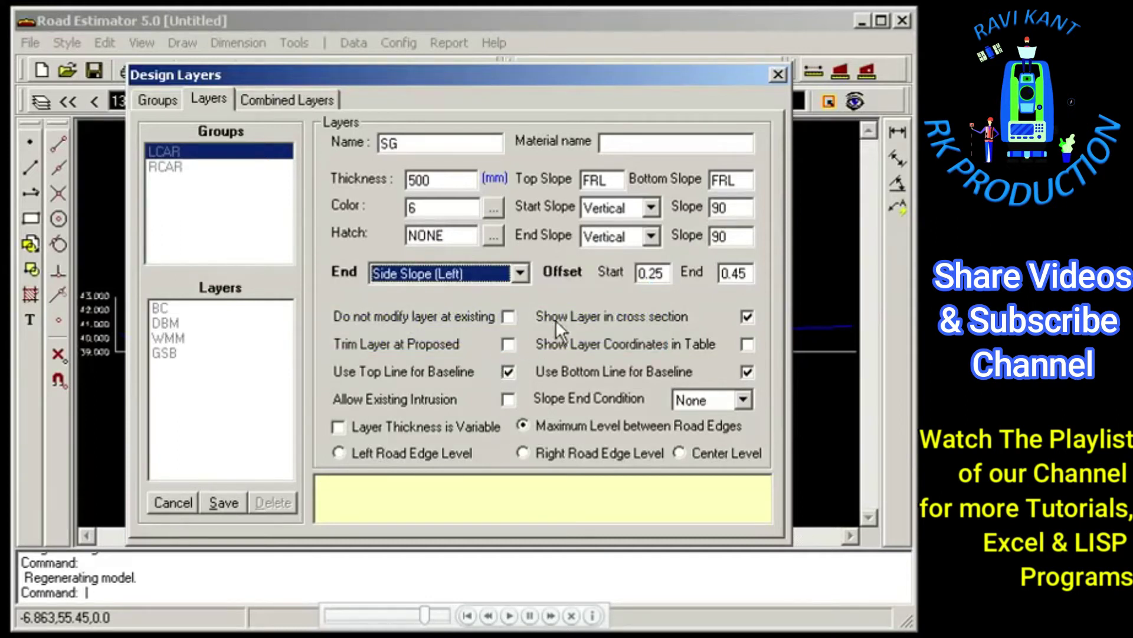
double_click(655, 274)
text(2)
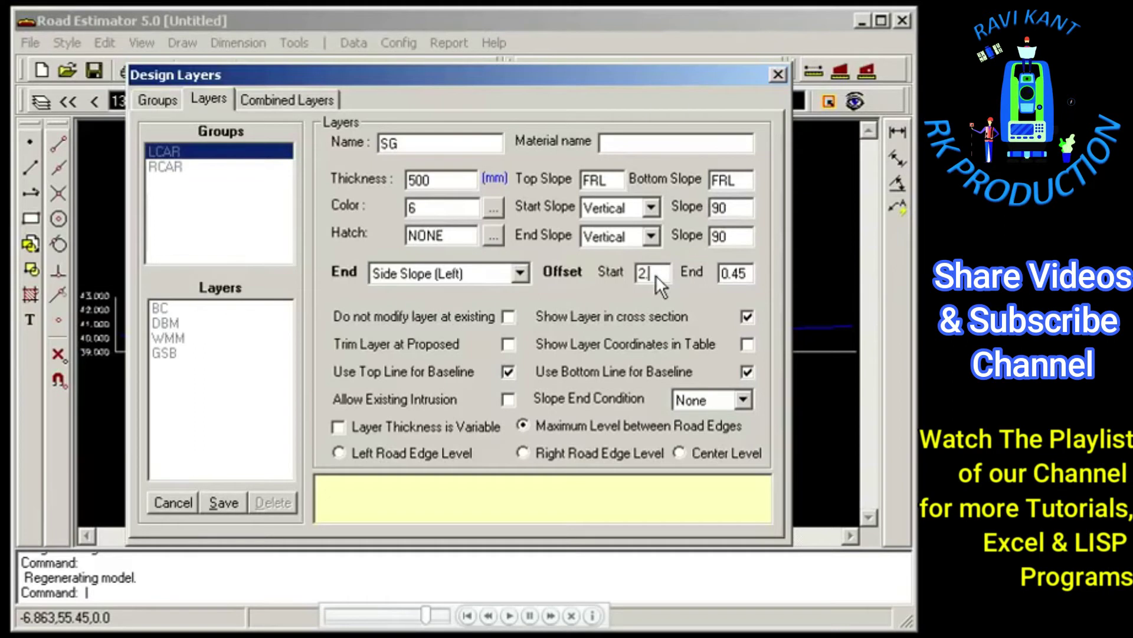
text(.25)
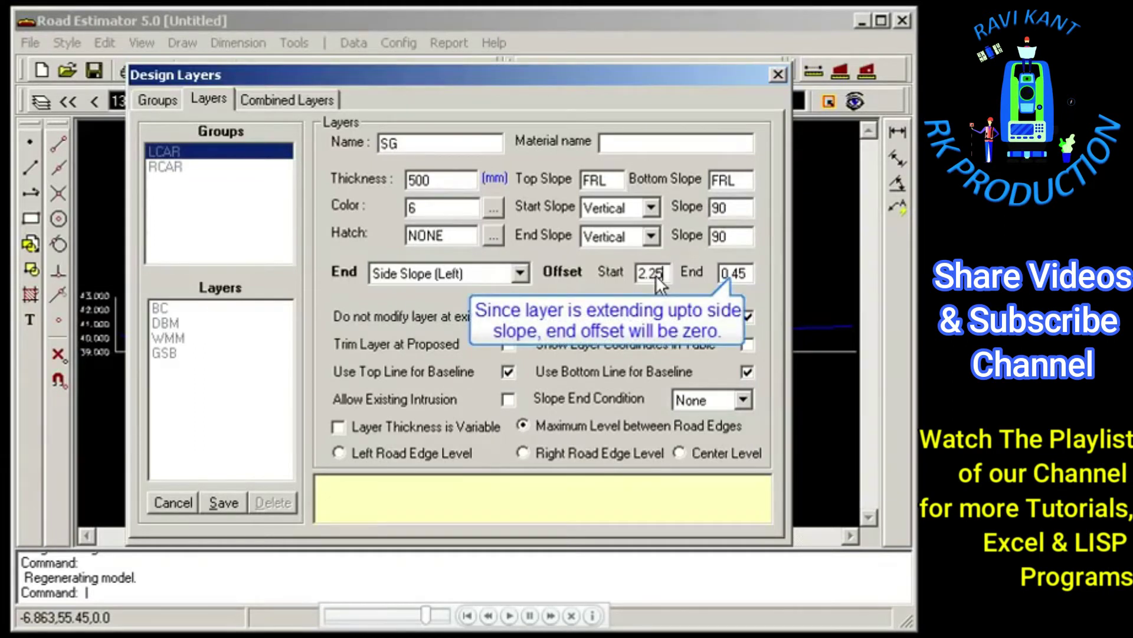
double_click(735, 275)
text(0)
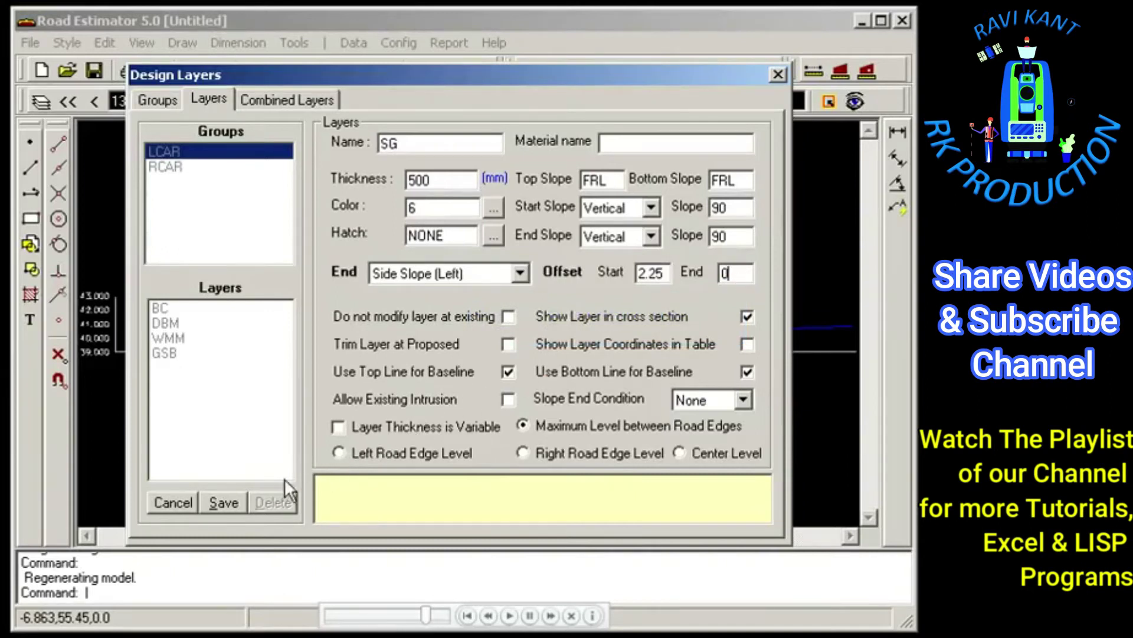
click(228, 505)
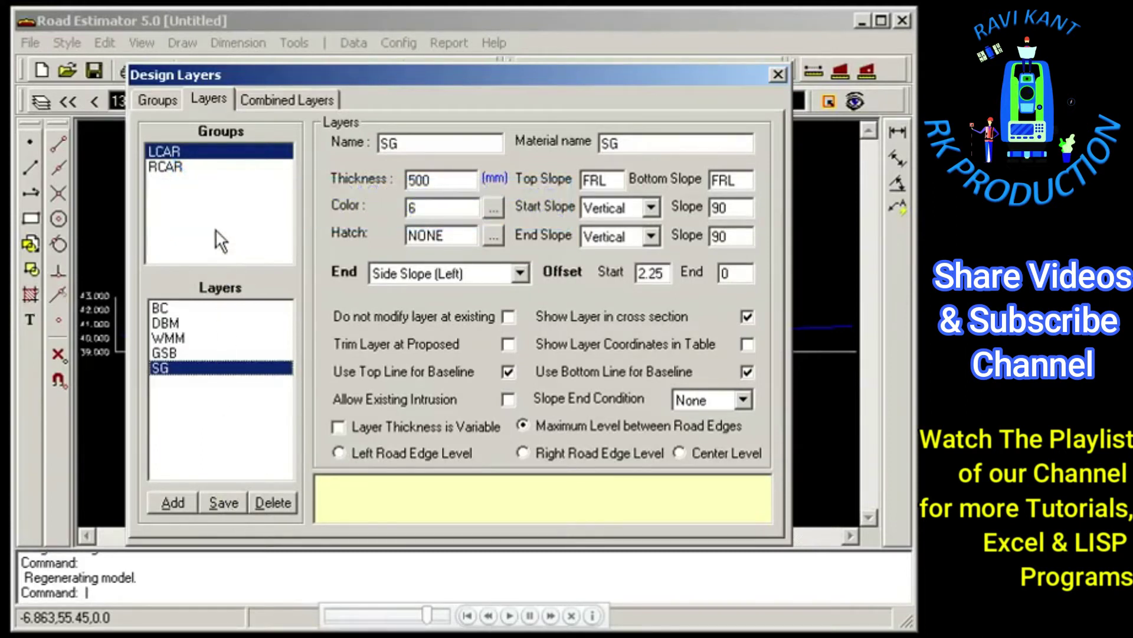
- Check the RCAR group's layers and DBM settings, then close the Design Layers window
click(197, 166)
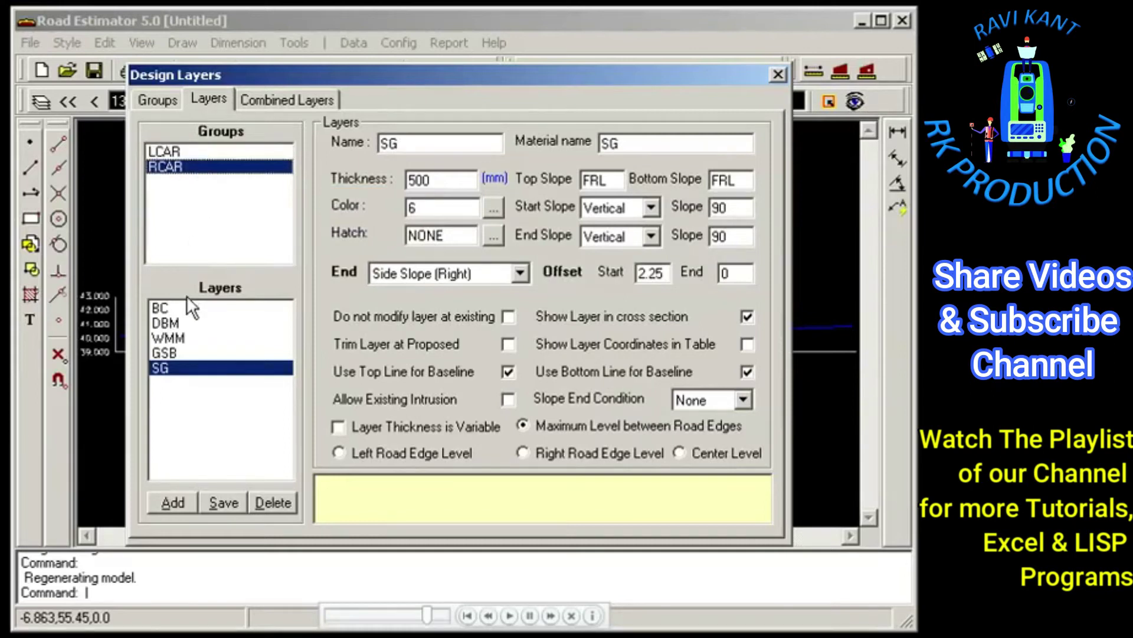
click(186, 323)
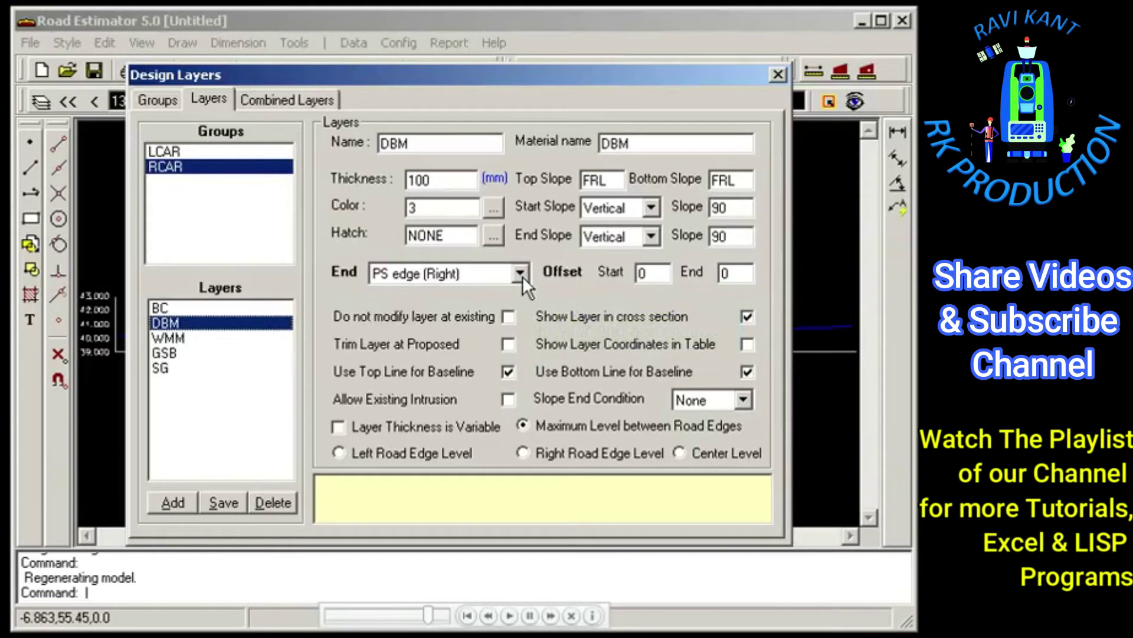
click(778, 74)
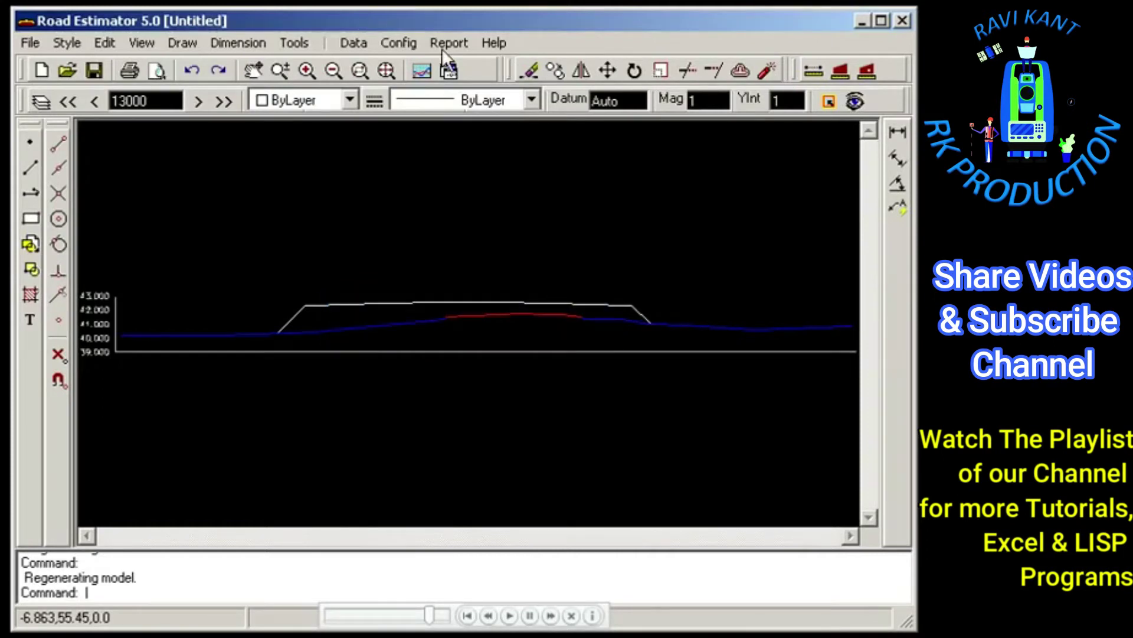
- In the Main Carriageway template, set layer groups LCAR,RCAR from chainage 13000 and save
click(357, 44)
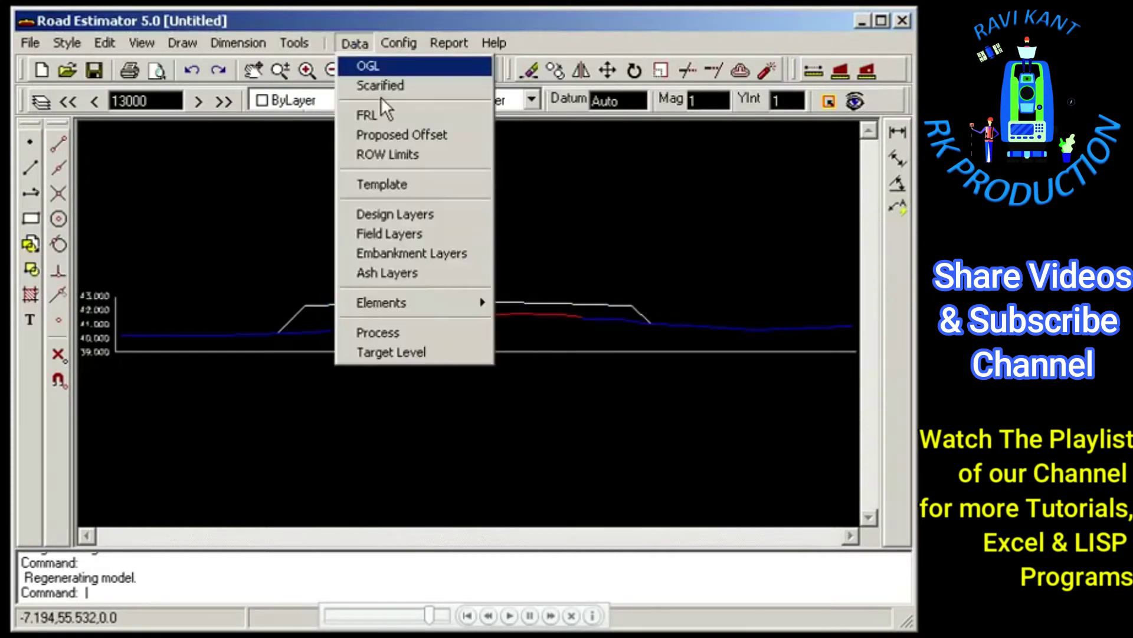
click(423, 183)
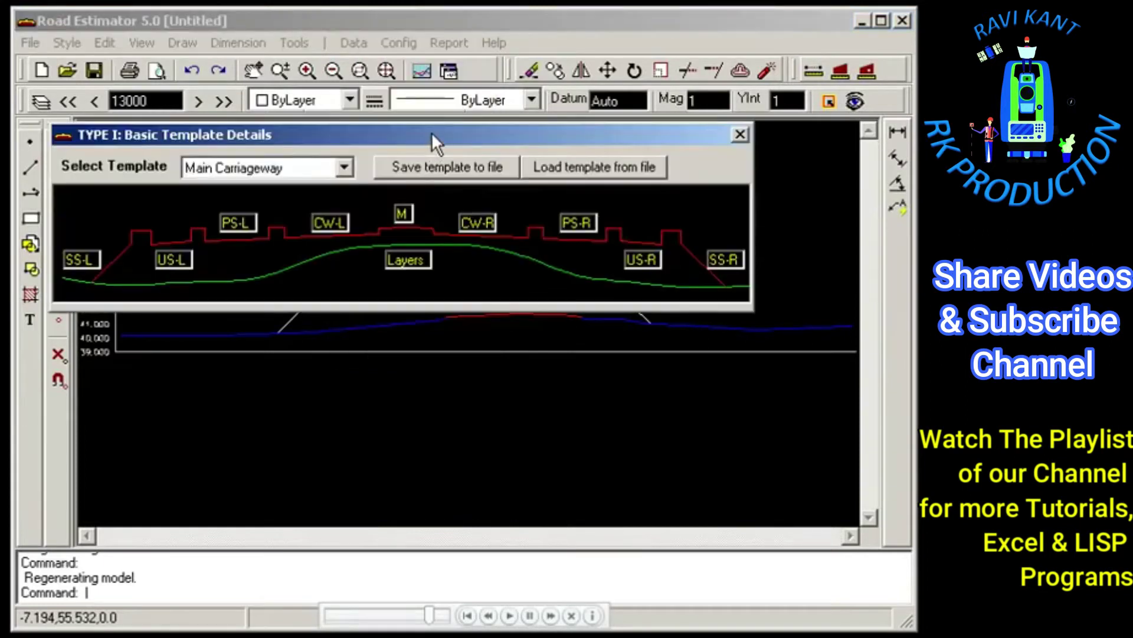
drag(432, 133, 460, 117)
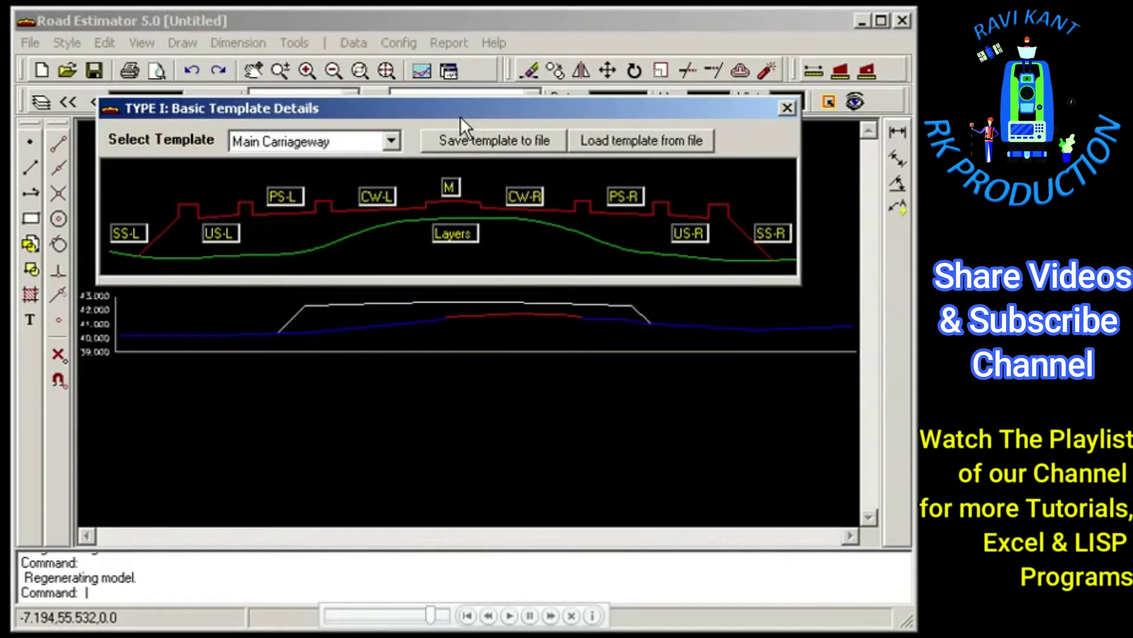
click(454, 233)
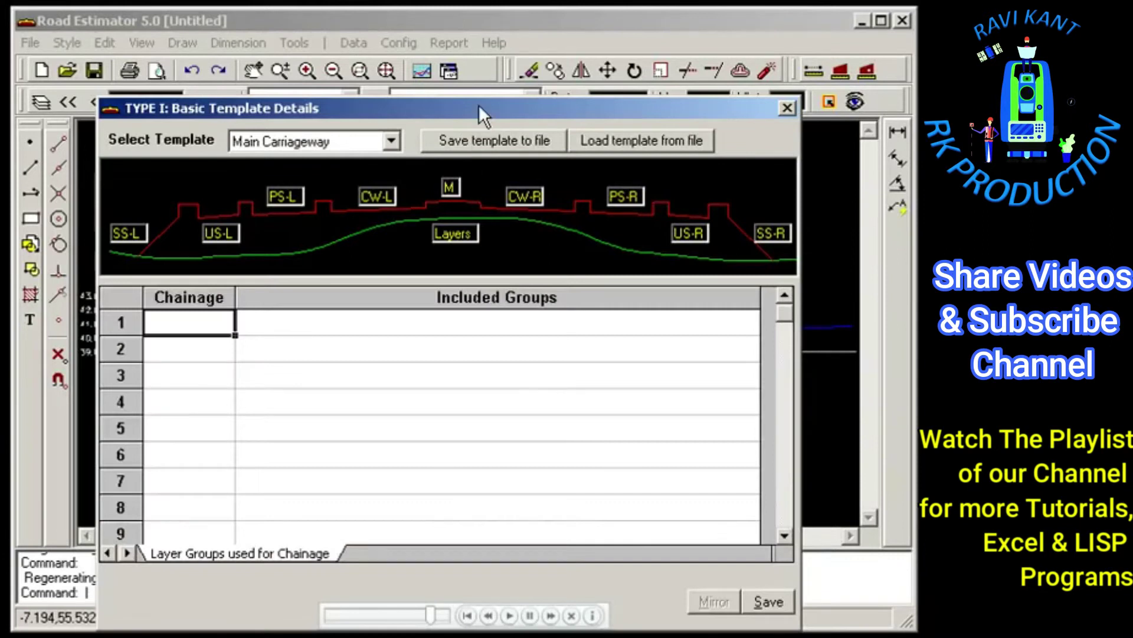
drag(478, 106, 482, 86)
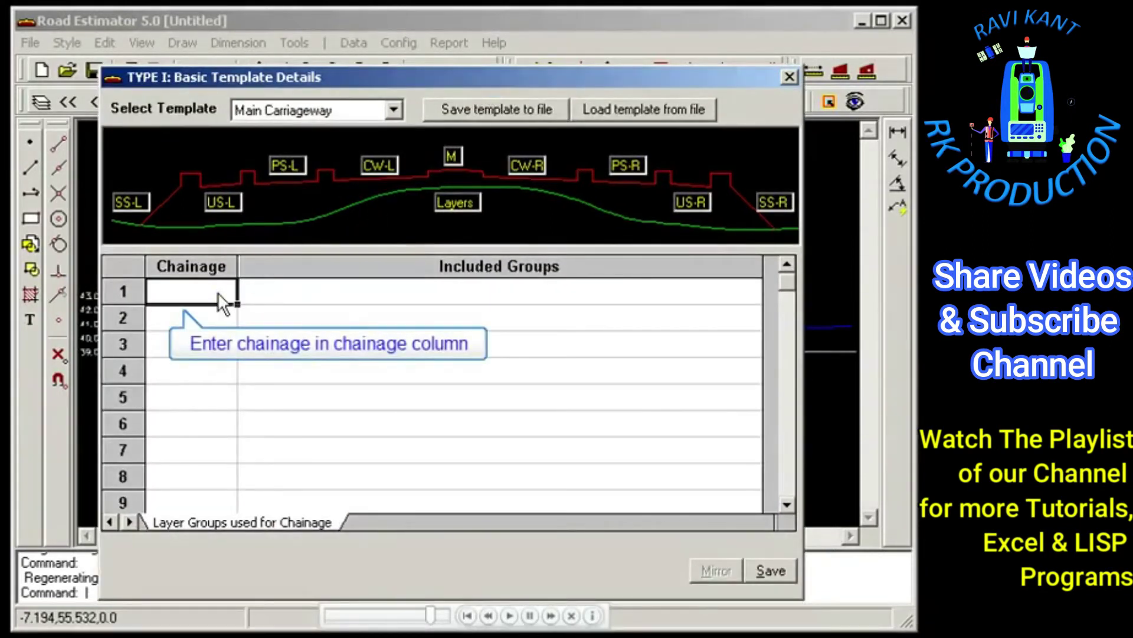
text(13000)
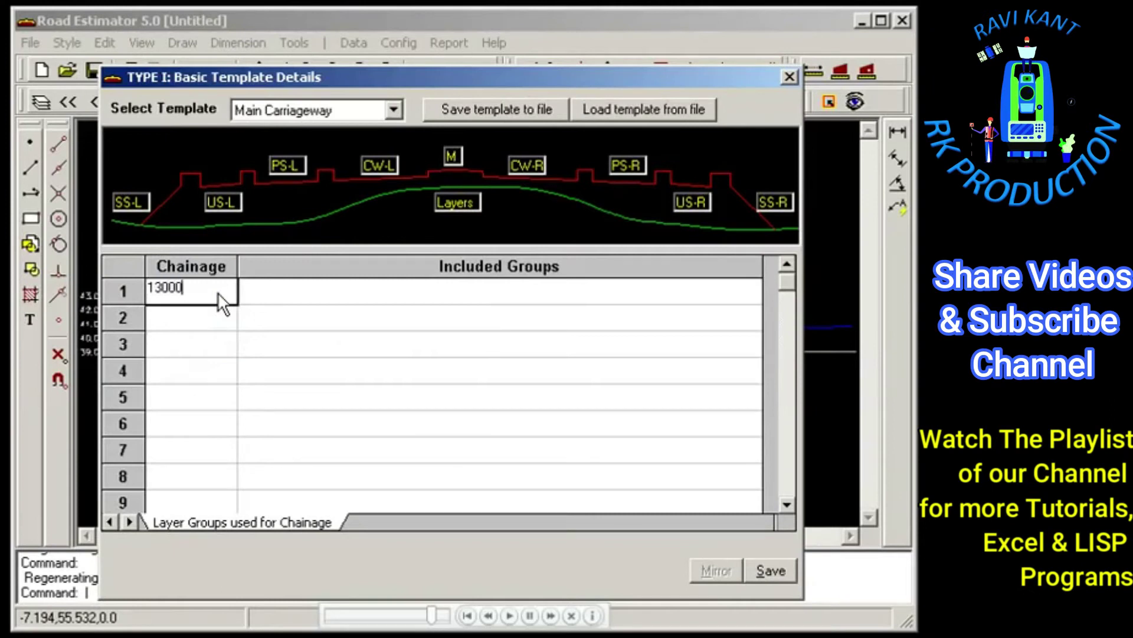
click(318, 292)
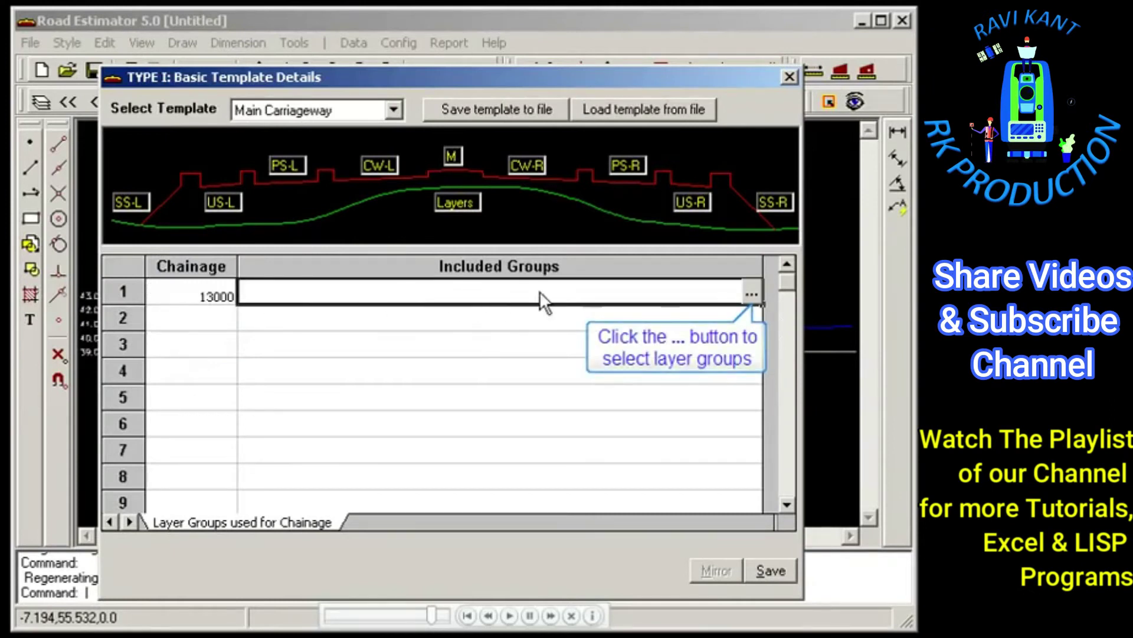
click(753, 293)
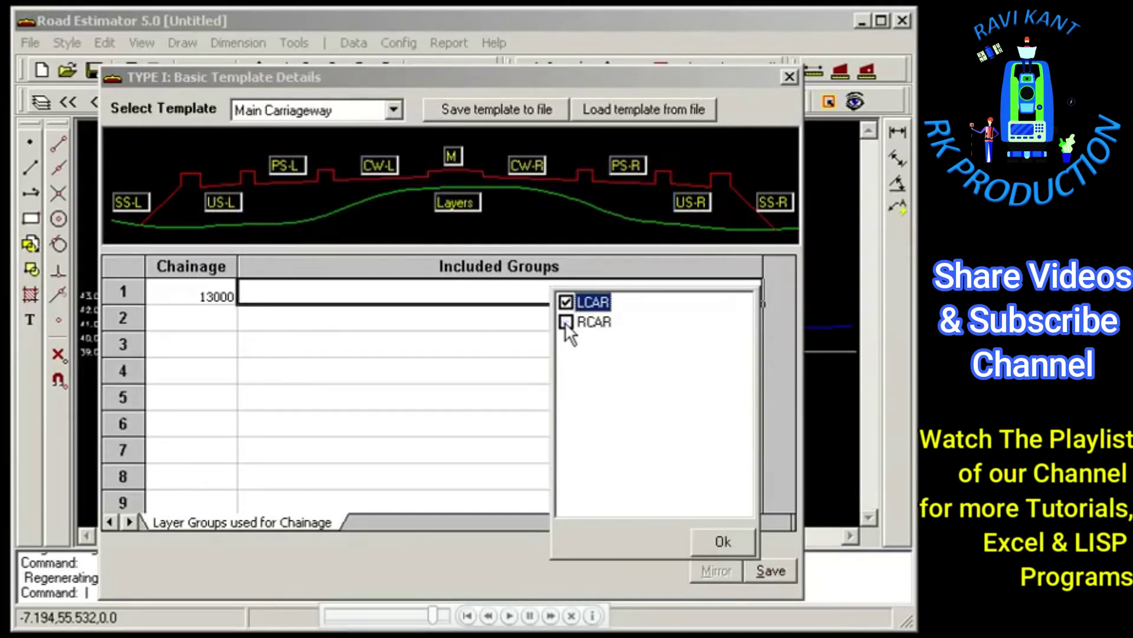
click(566, 322)
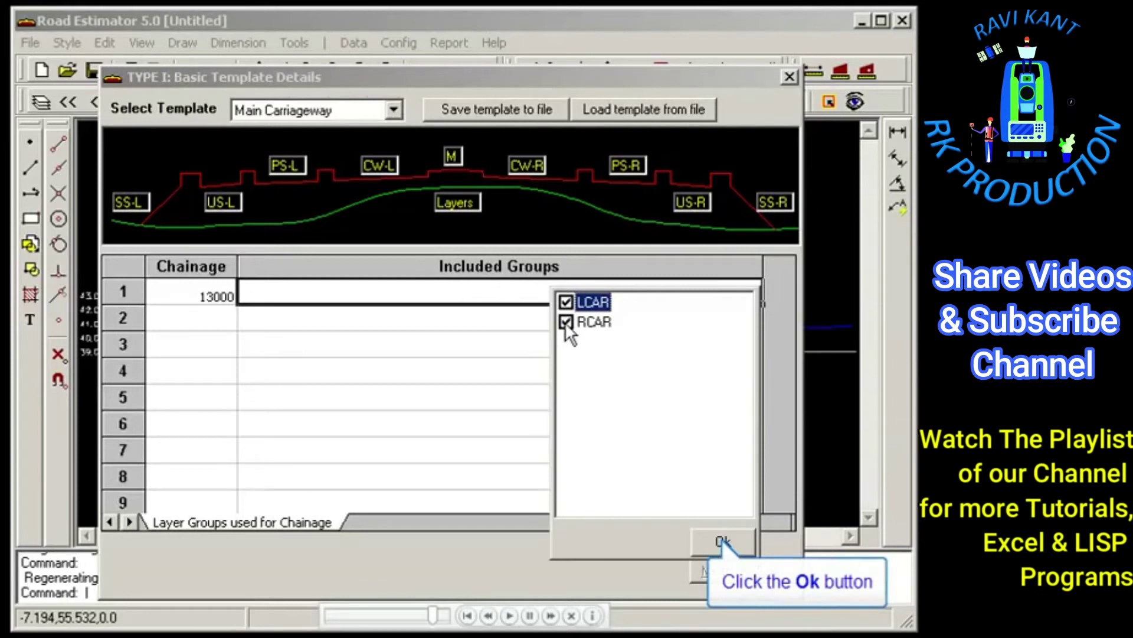
click(722, 538)
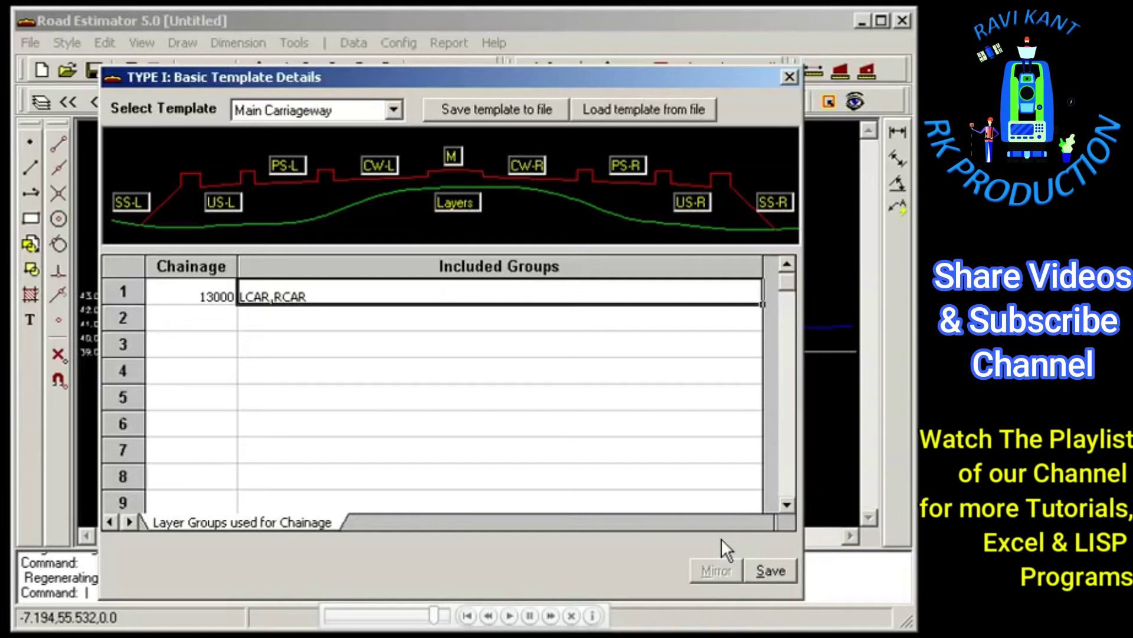
click(771, 572)
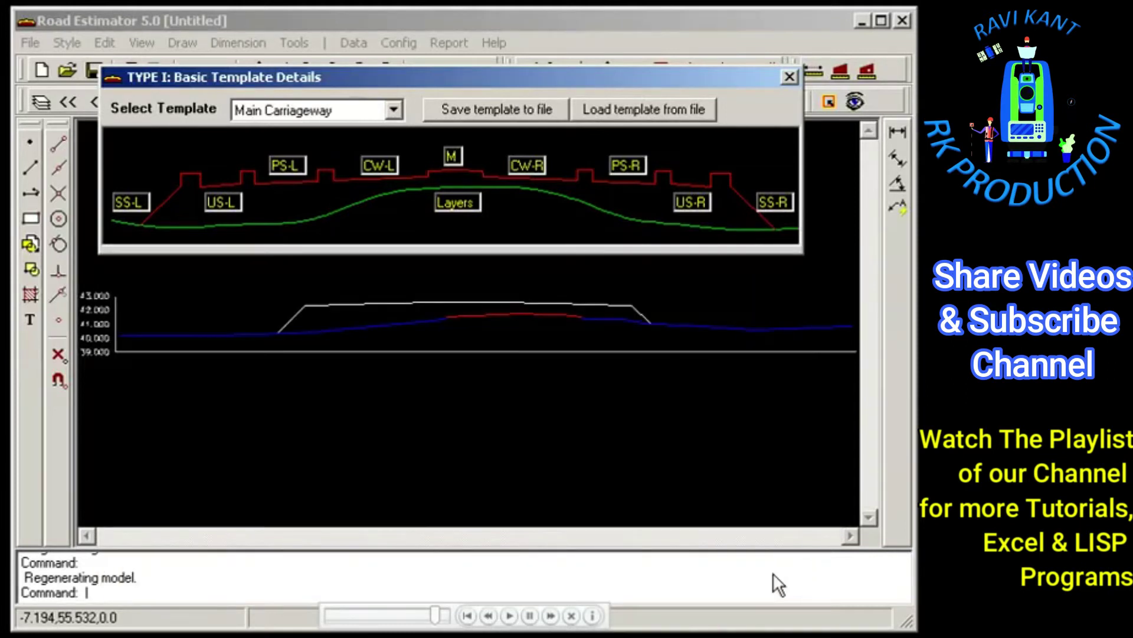
click(789, 77)
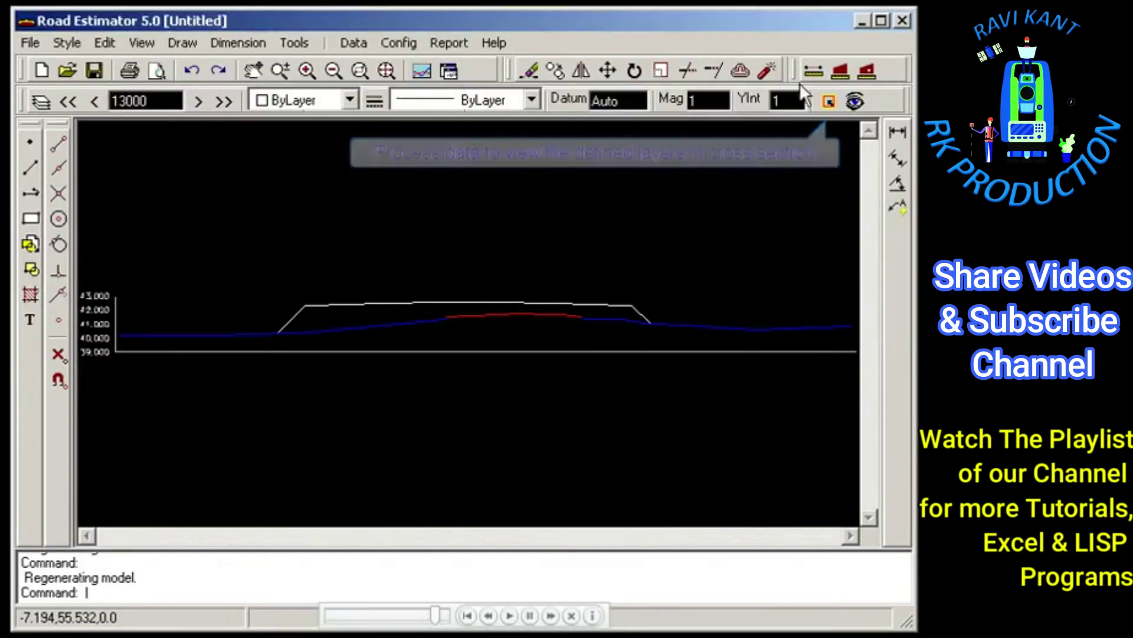
- Process the data for every chainage and zoom in to inspect the new pavement layers
click(828, 101)
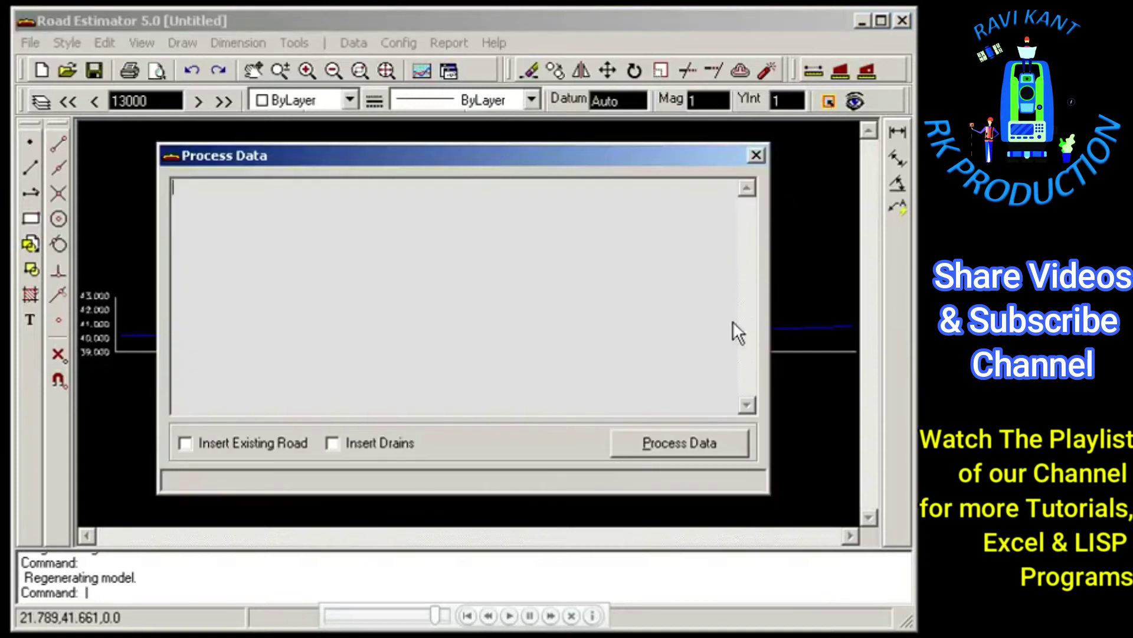
click(683, 443)
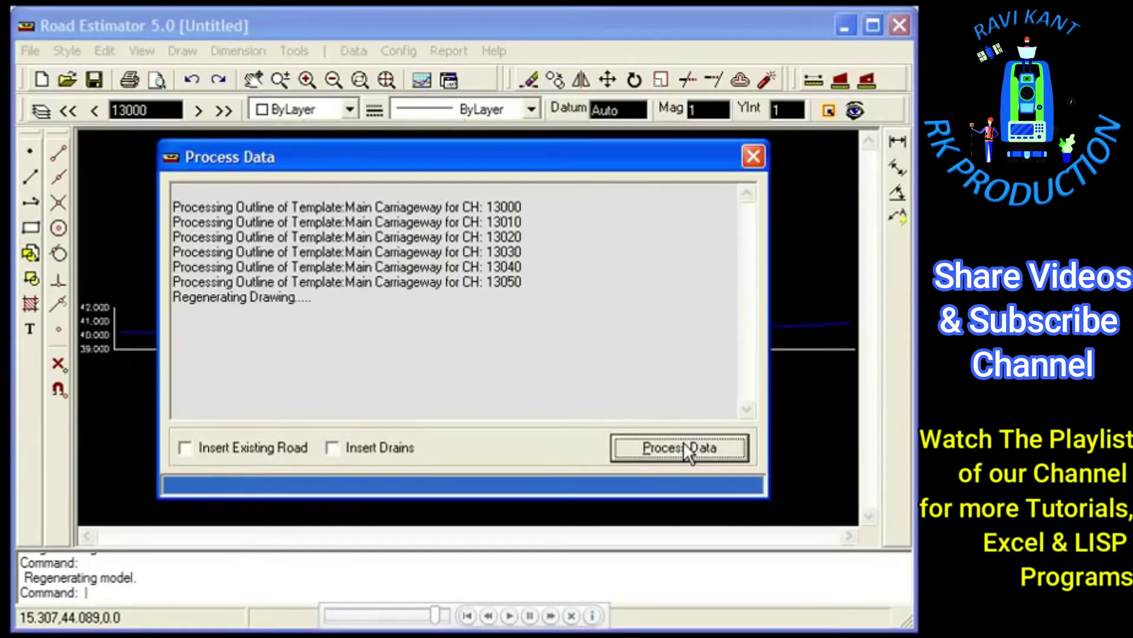
click(751, 163)
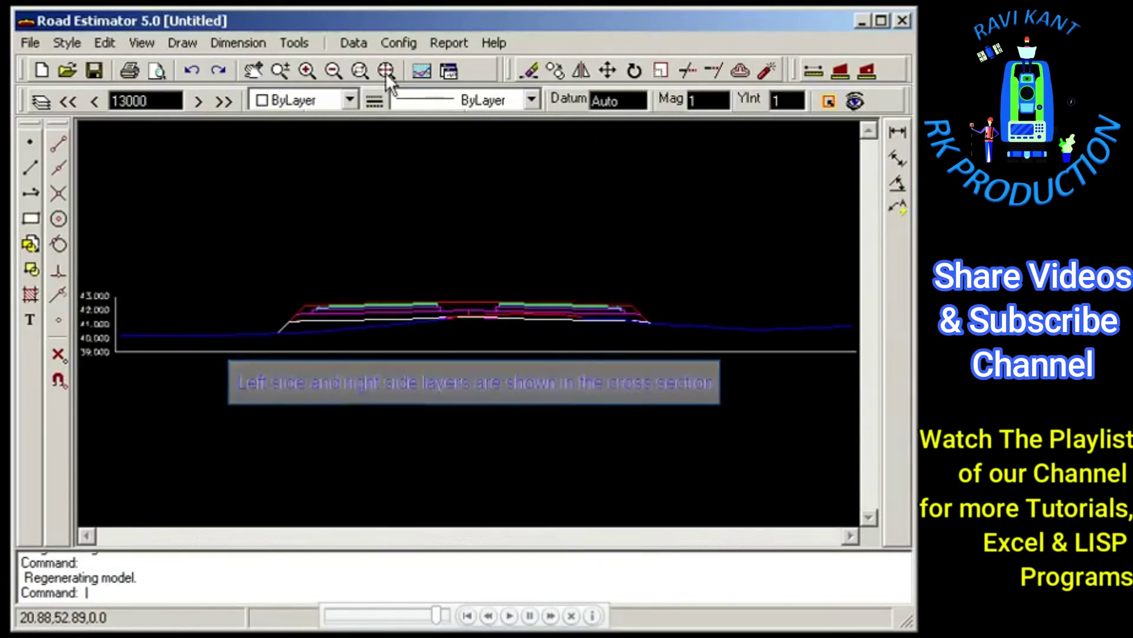
click(358, 68)
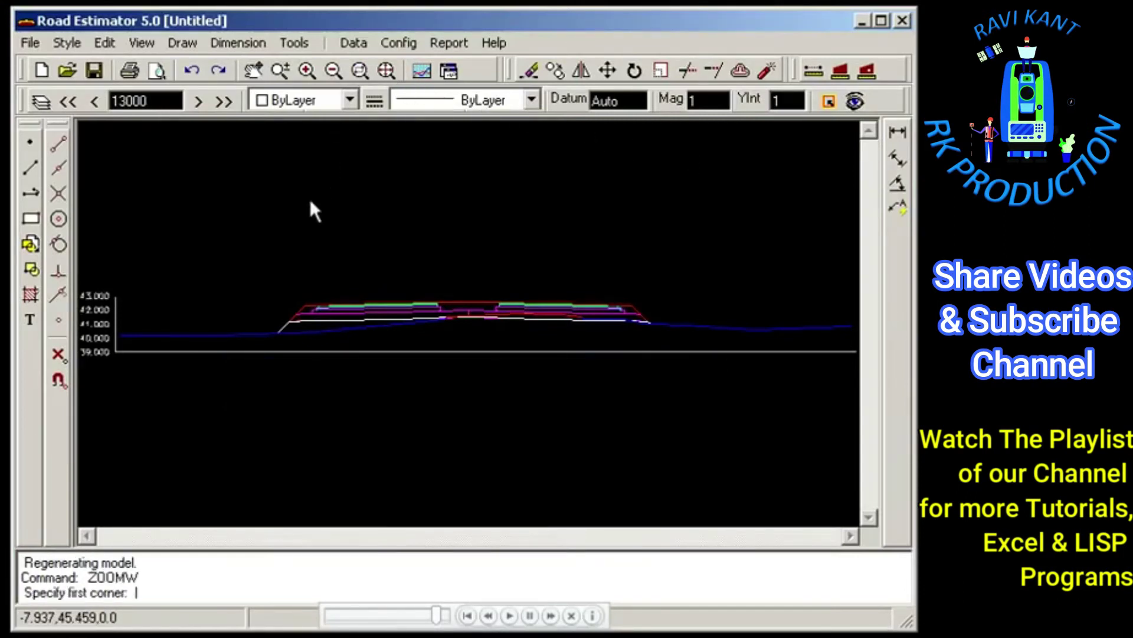
click(277, 287)
click(477, 340)
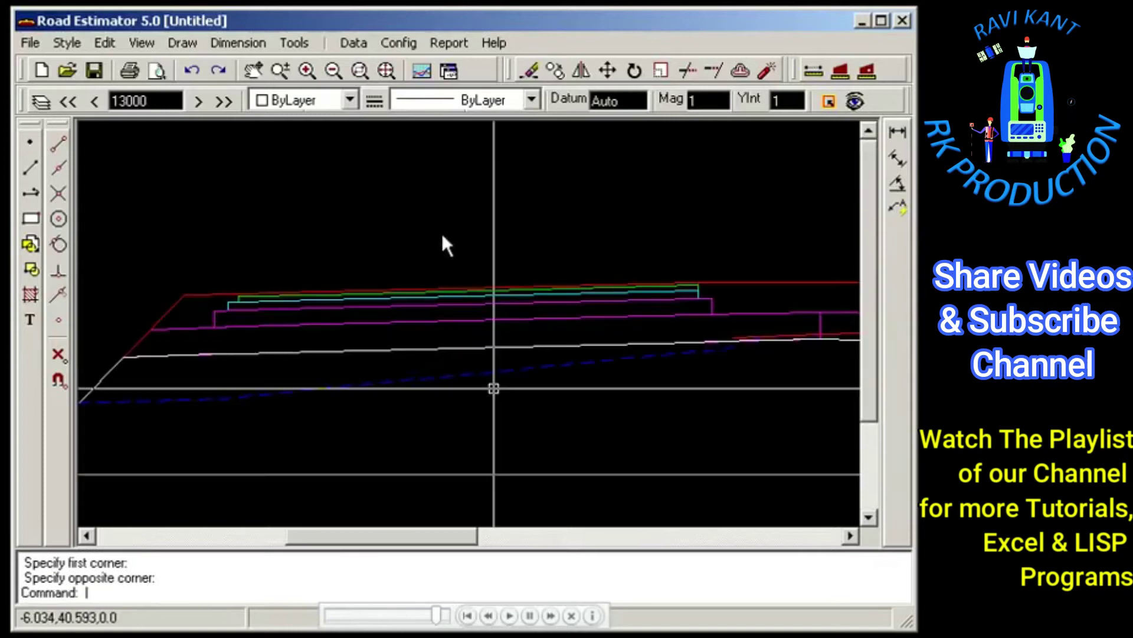
click(387, 70)
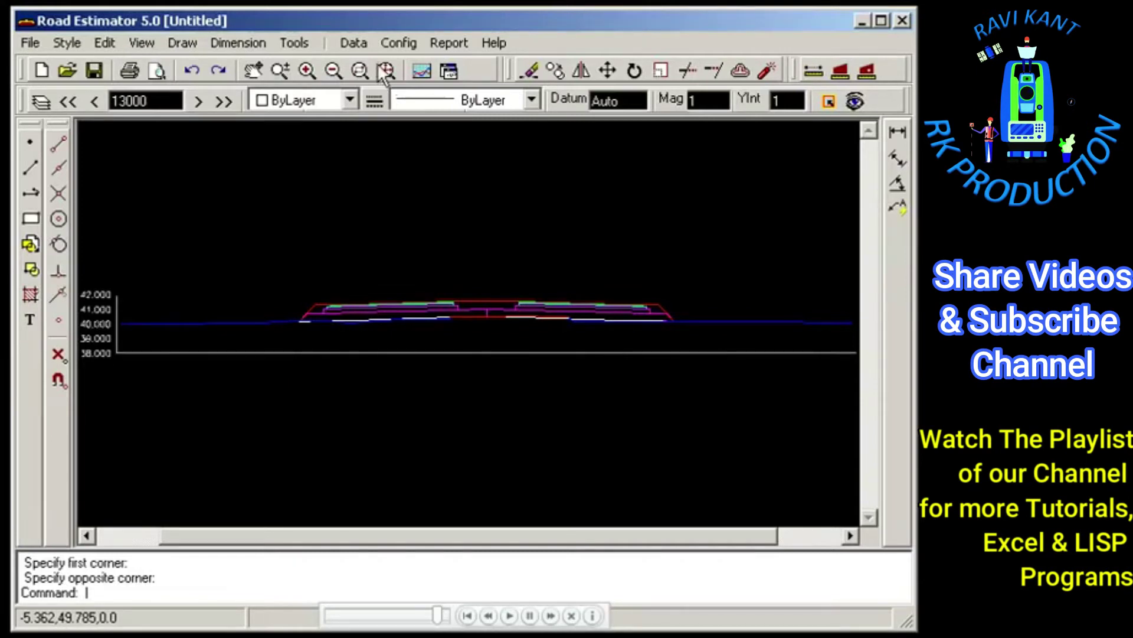
- Save the LCAR layer group to a file named LCAR, then close Design Layers
click(354, 43)
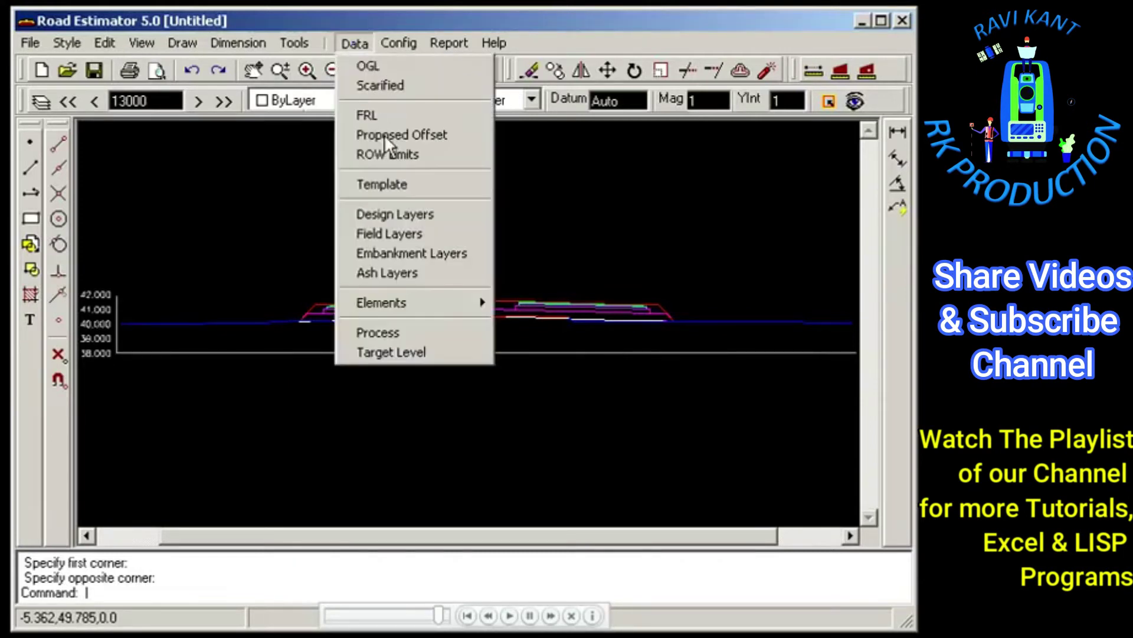
click(411, 212)
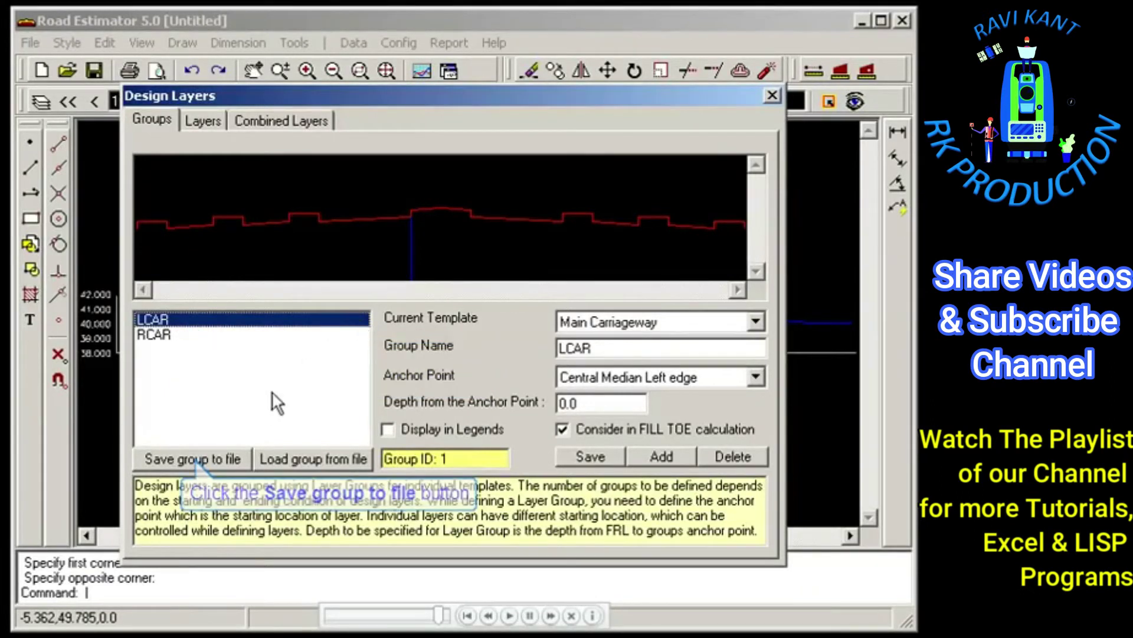
click(196, 459)
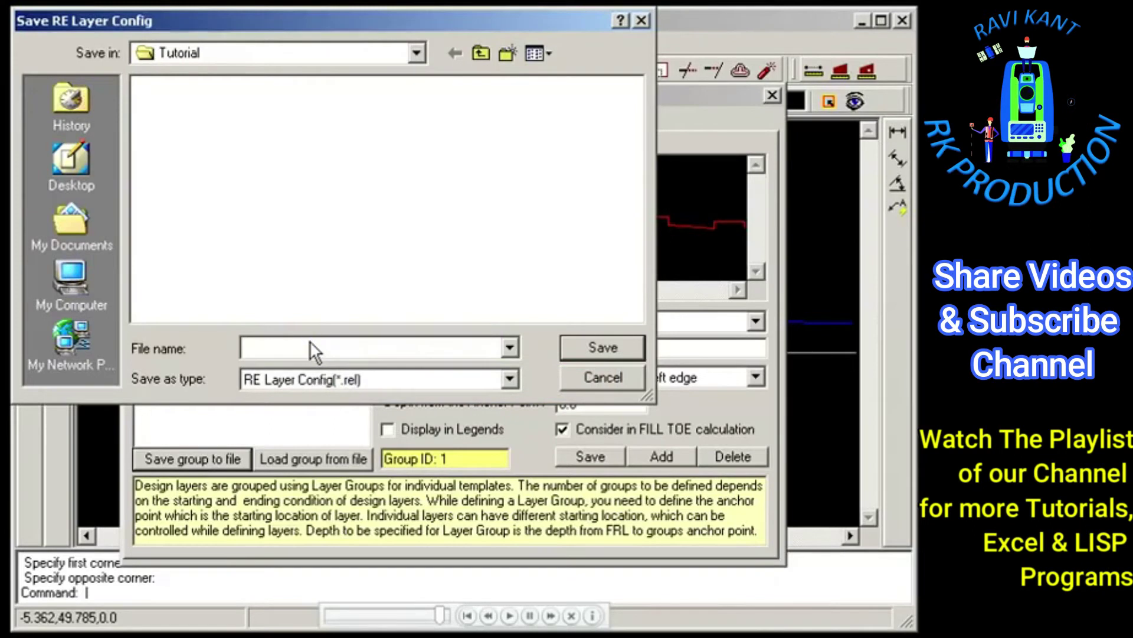
text(LCAR)
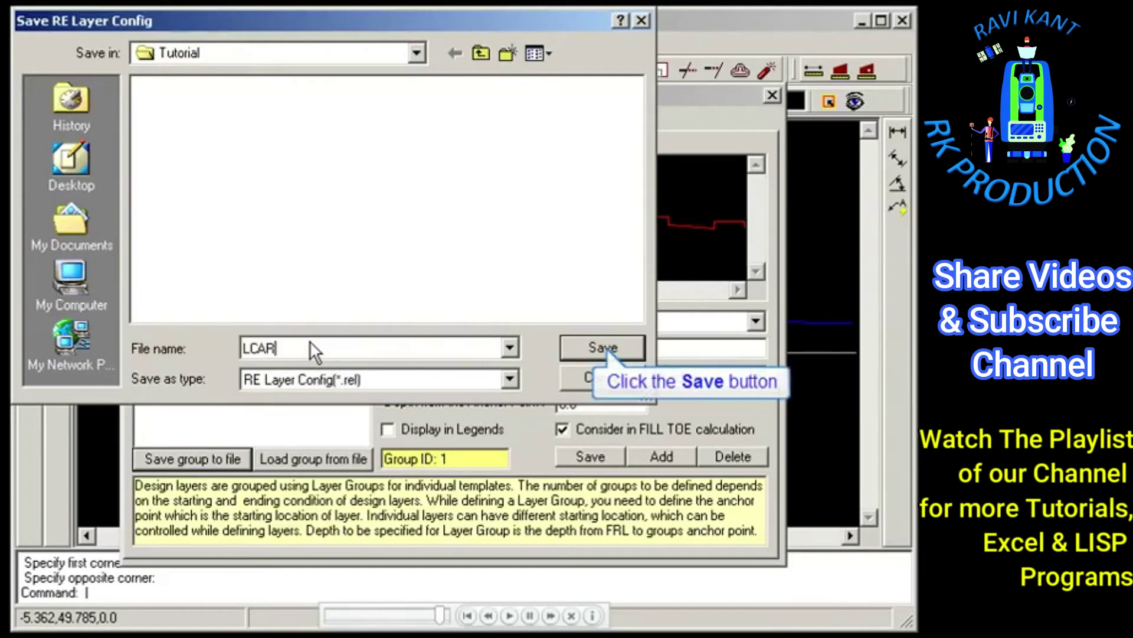
click(607, 348)
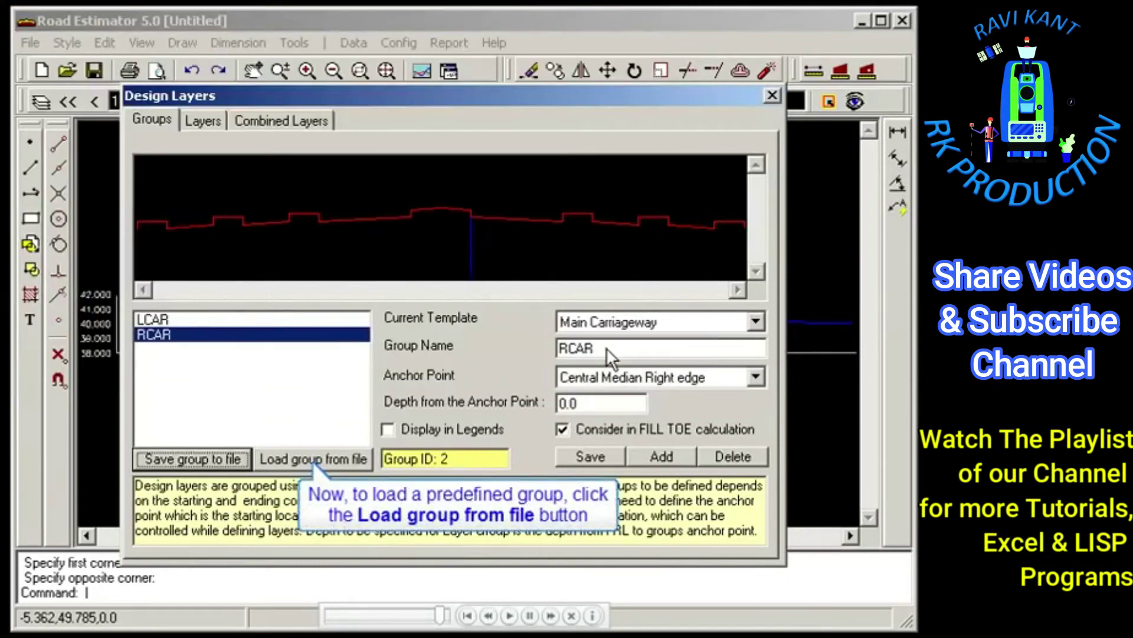
click(362, 458)
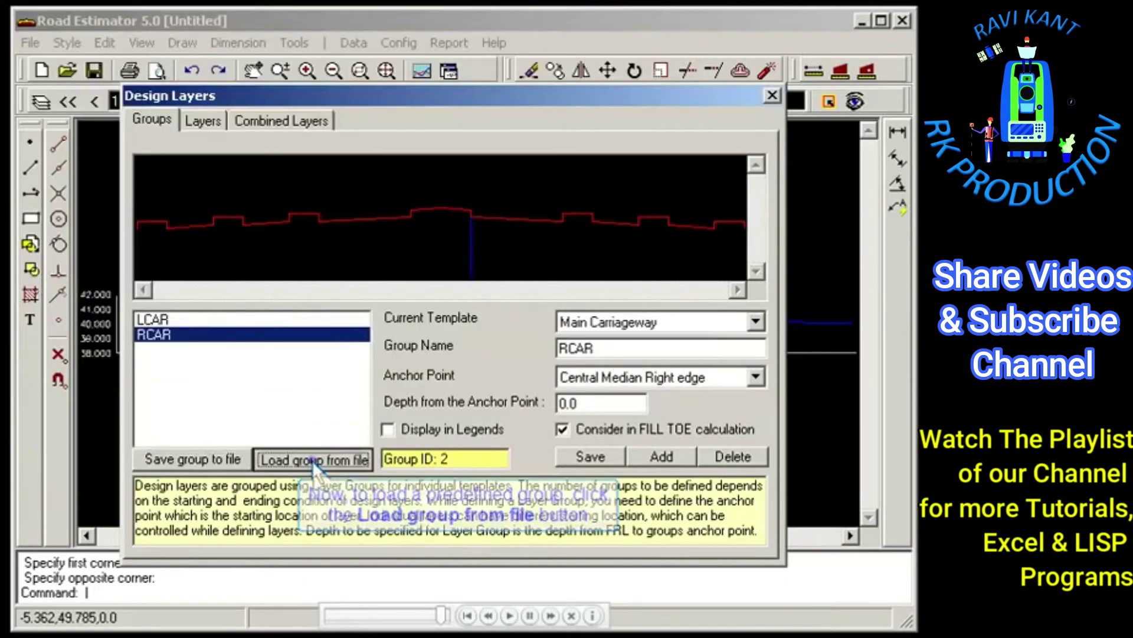
click(772, 96)
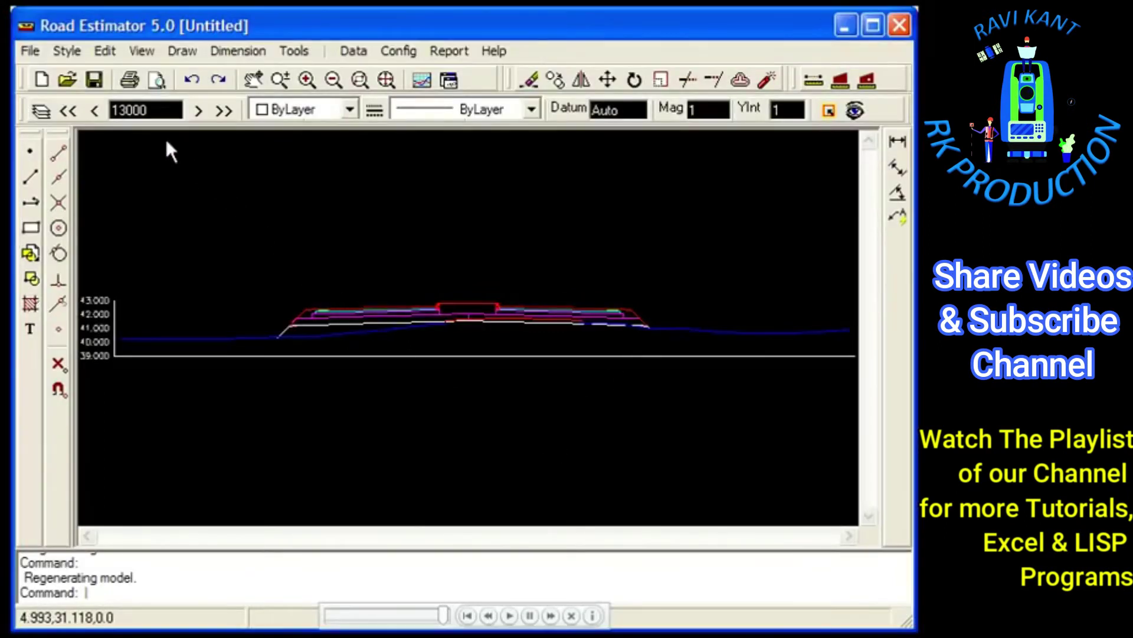
- Save the project as Tutor01.rex in C:\Temp\RET
click(98, 79)
text(Tuto)
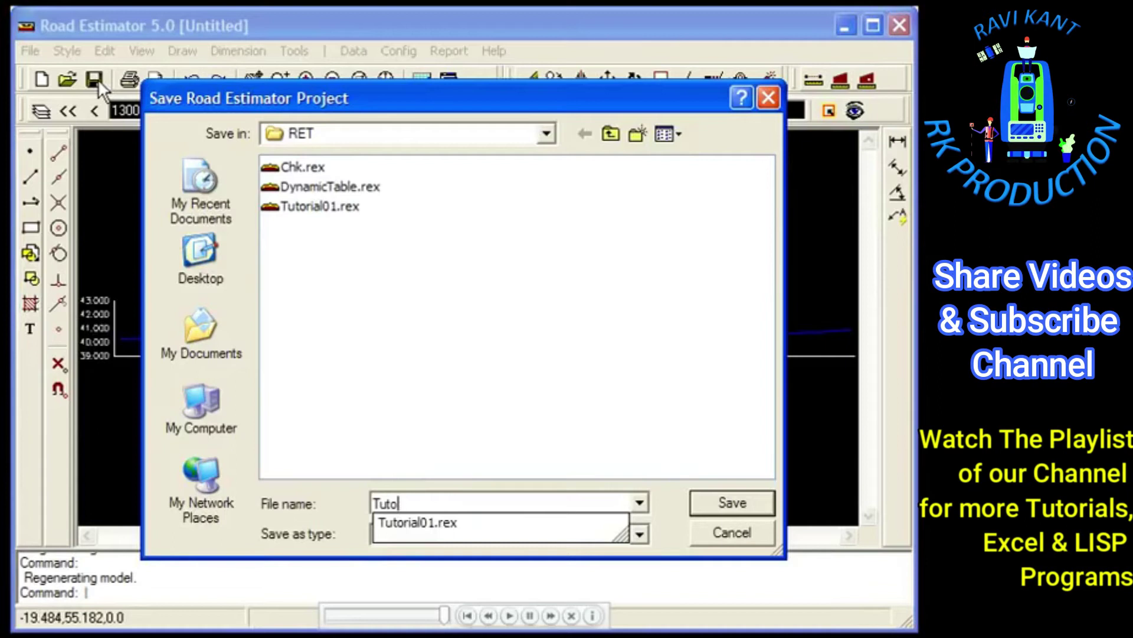
text(r01)
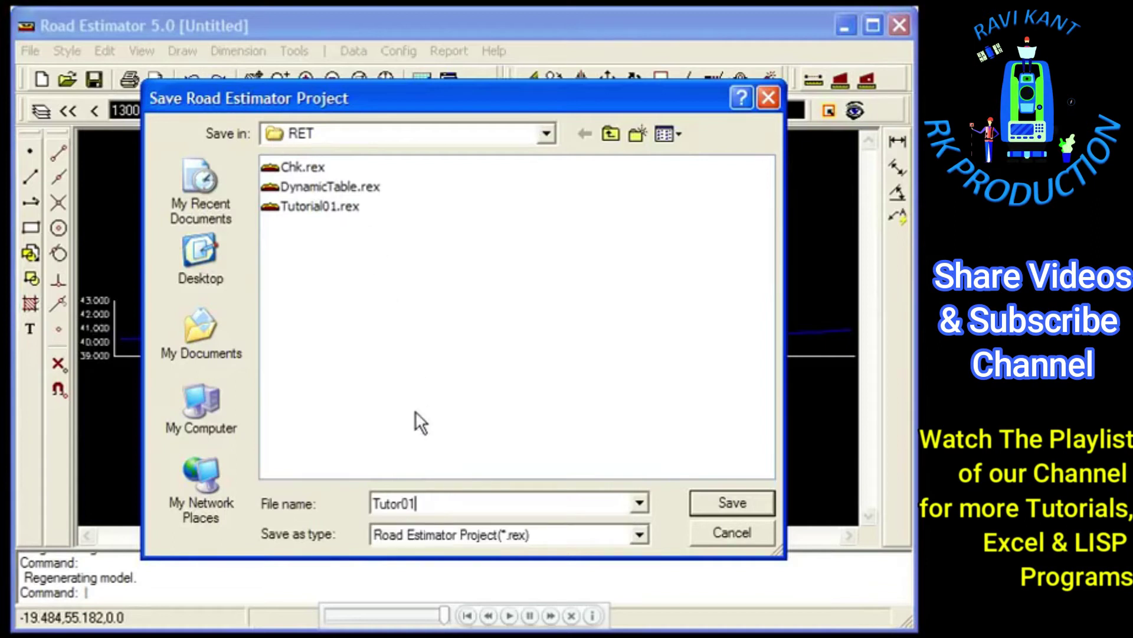
key(Return)
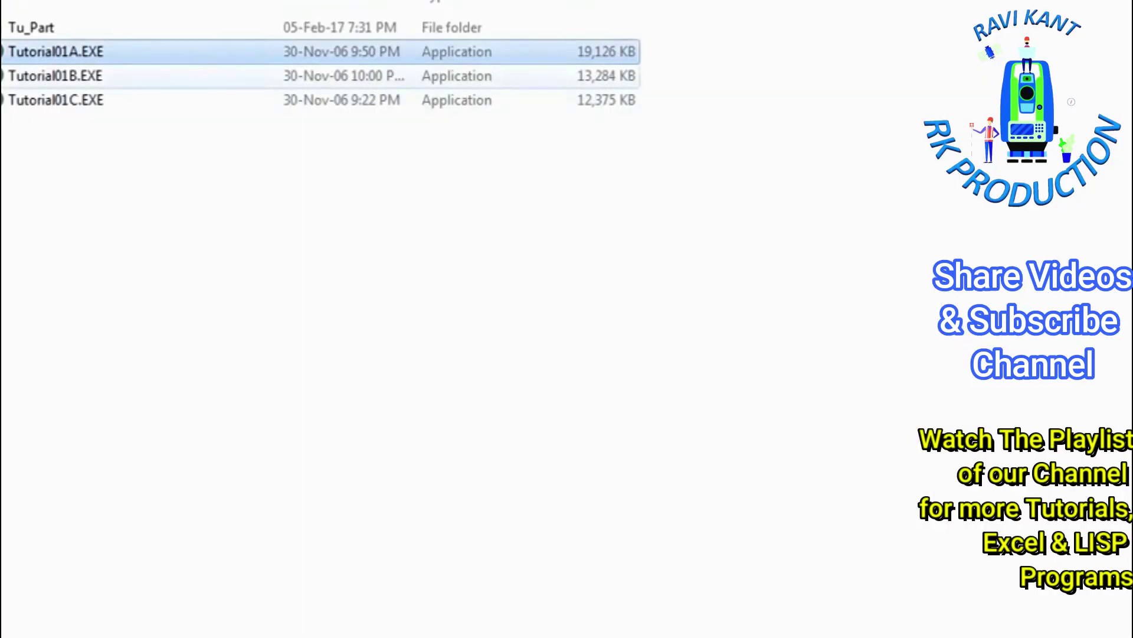
- Select and run Tutorial01B.EXE from the Explorer folder listing
key(Down)
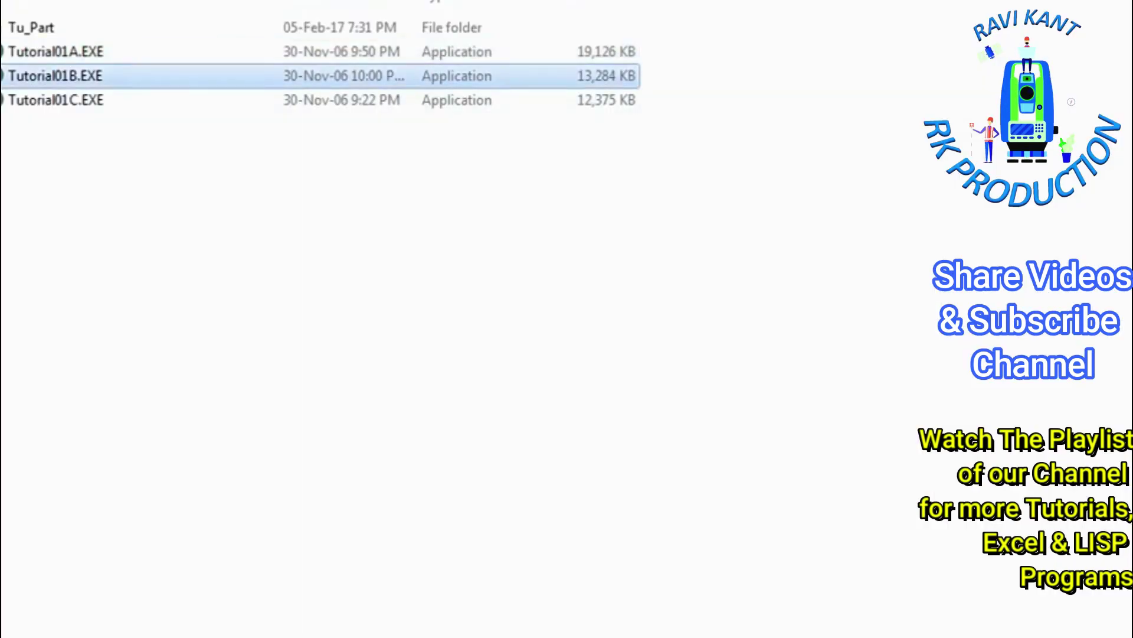
key(Return)
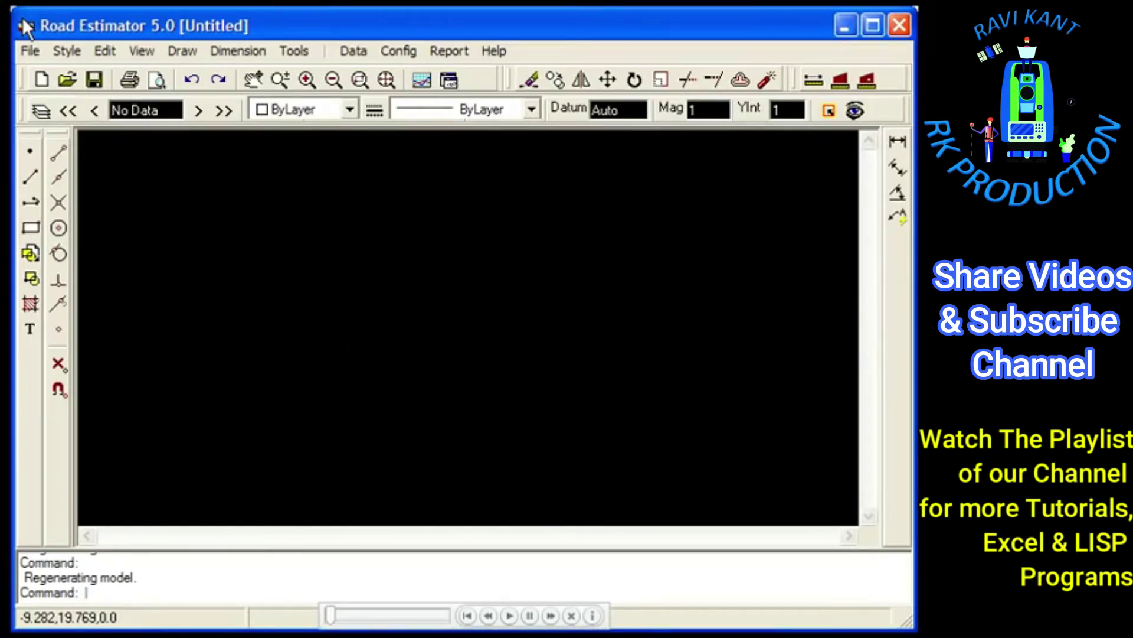
- Reopen Tutor01.rex to display its chainage 13000 cross-section
click(67, 80)
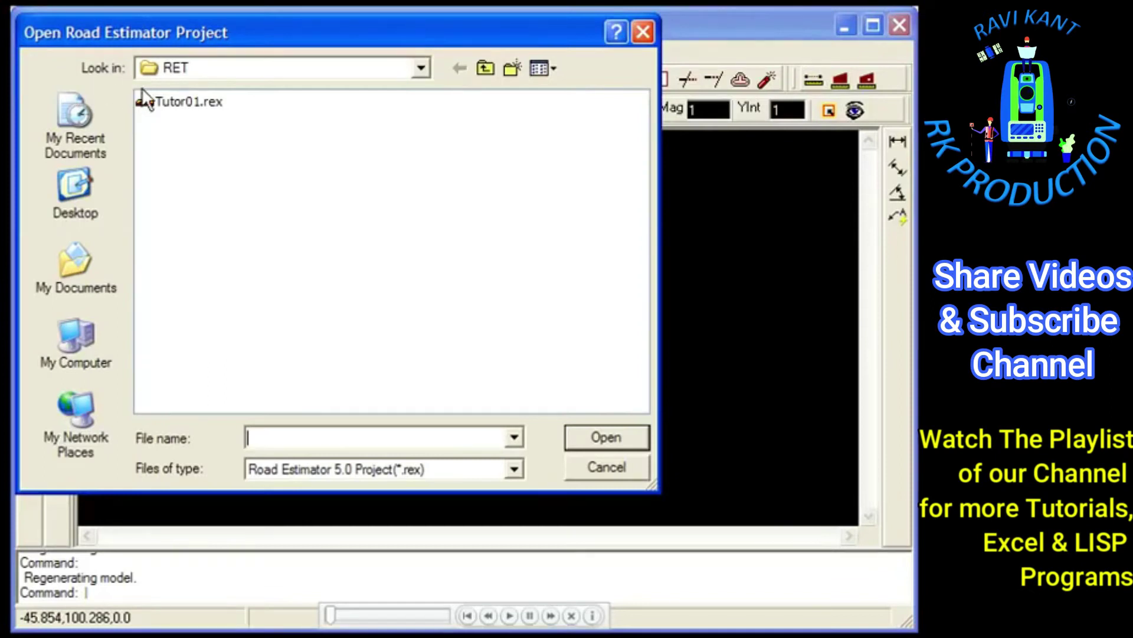
click(169, 103)
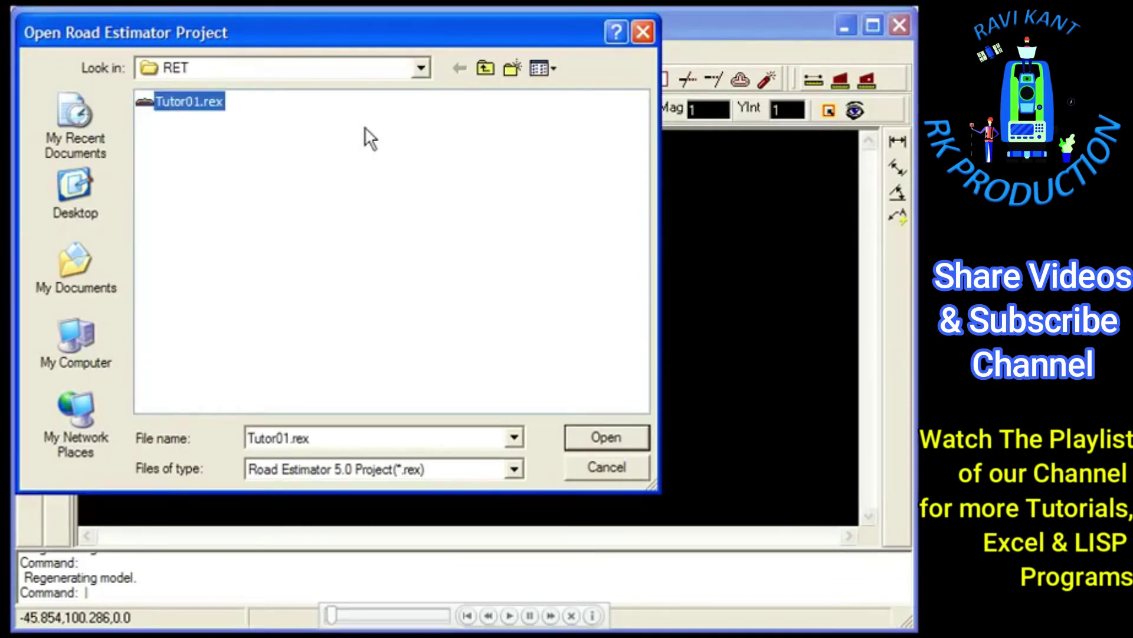
click(594, 441)
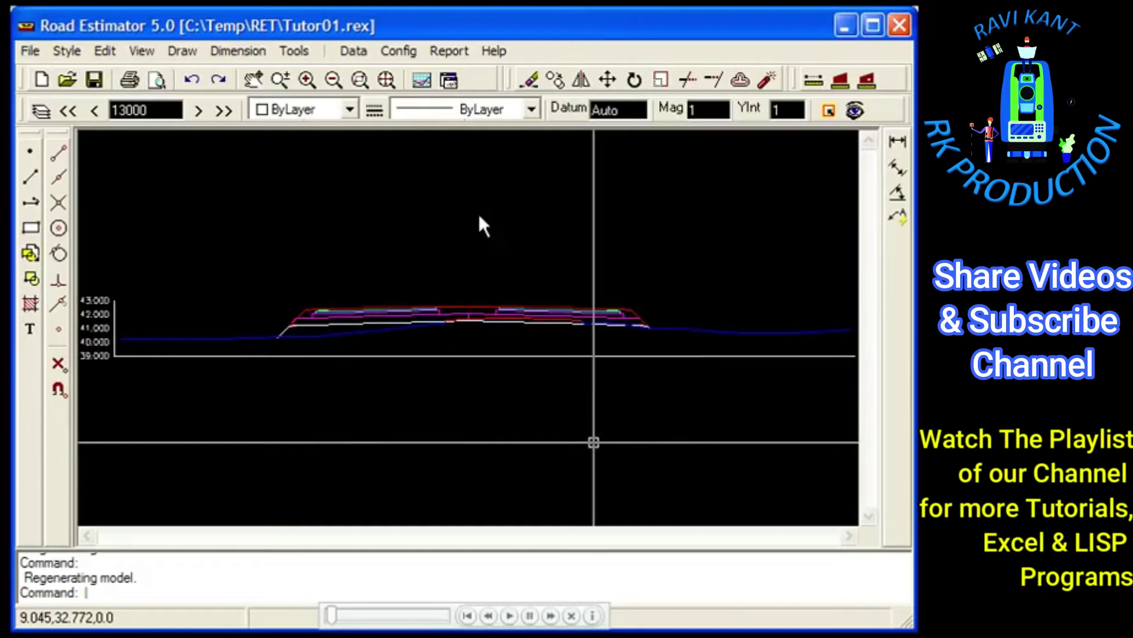
click(397, 52)
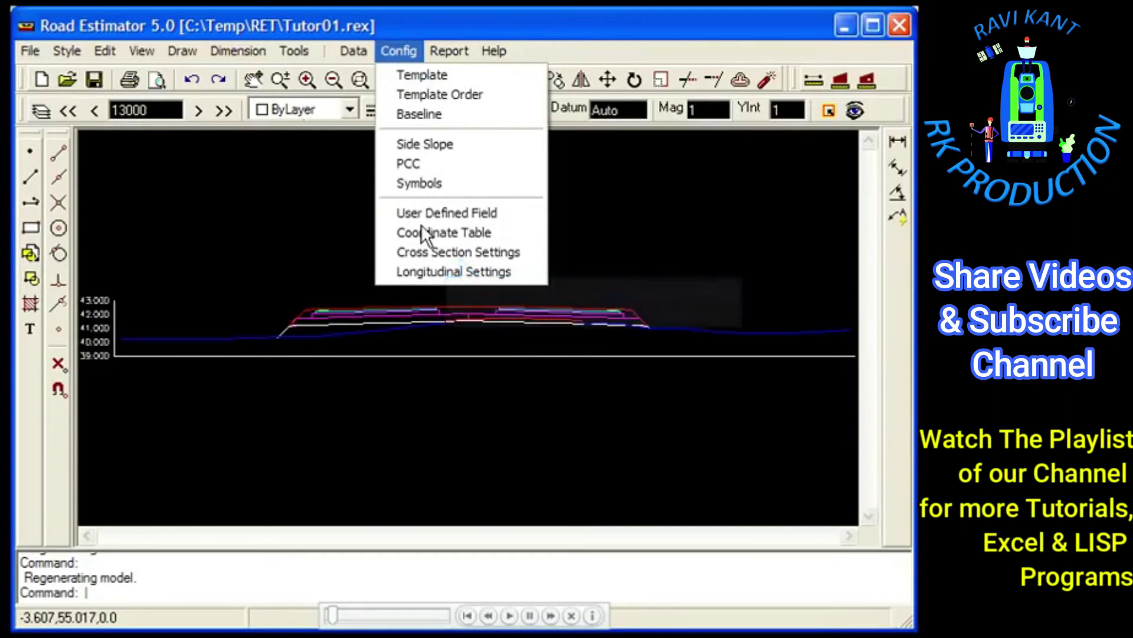
- In Cross Section Settings, move Surveyed Offset, OGL and FRL into the table rows
click(426, 250)
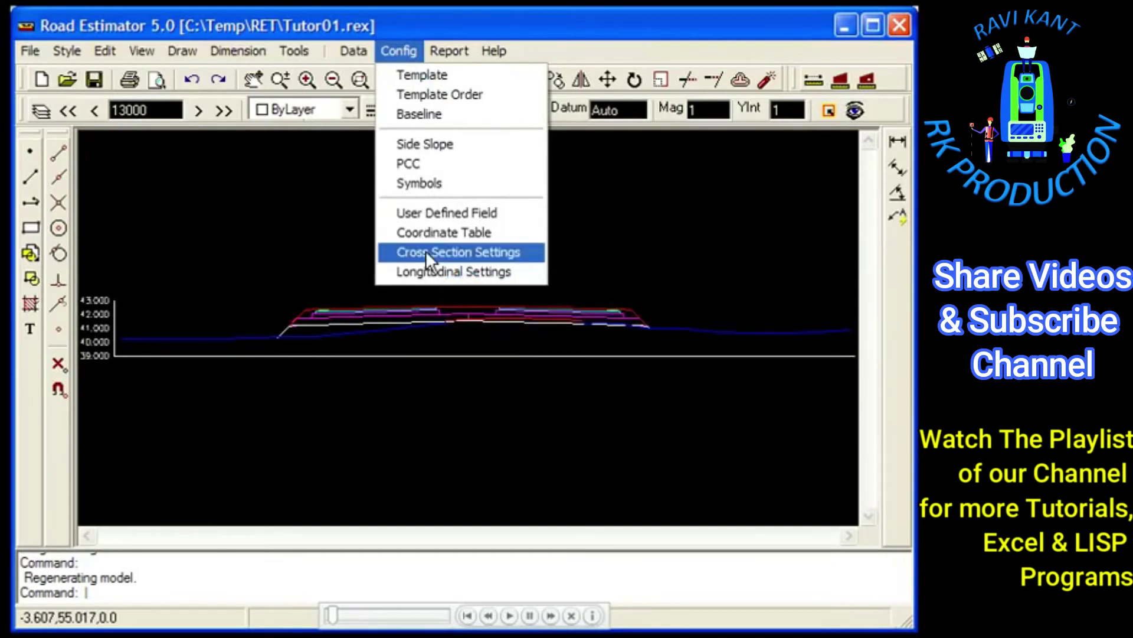
click(426, 251)
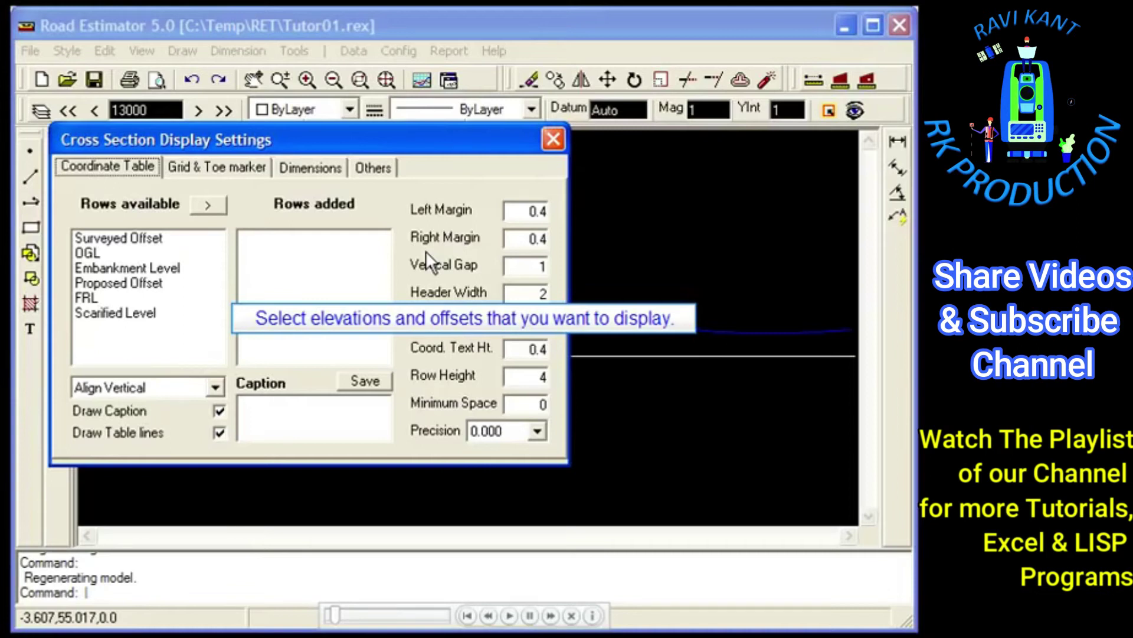
click(183, 236)
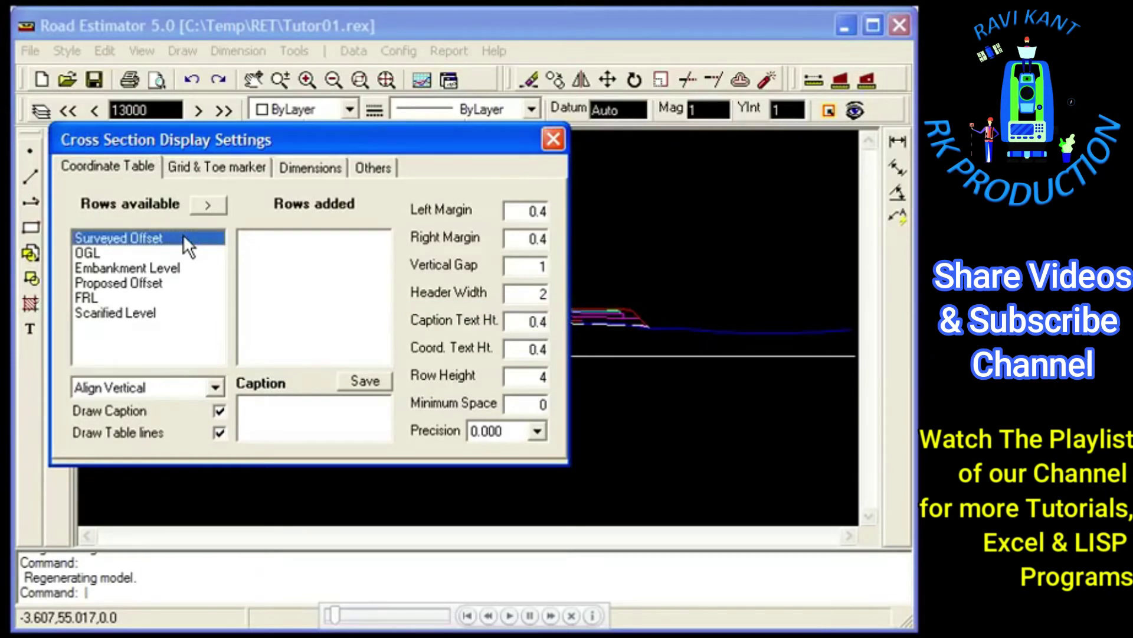
click(209, 205)
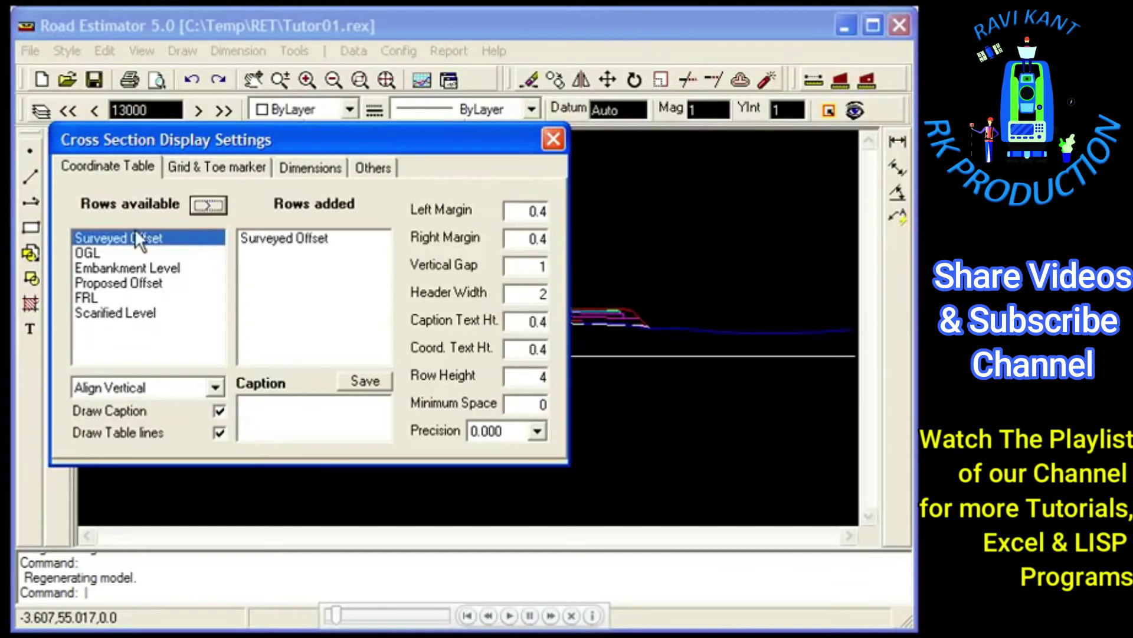
click(129, 252)
click(207, 205)
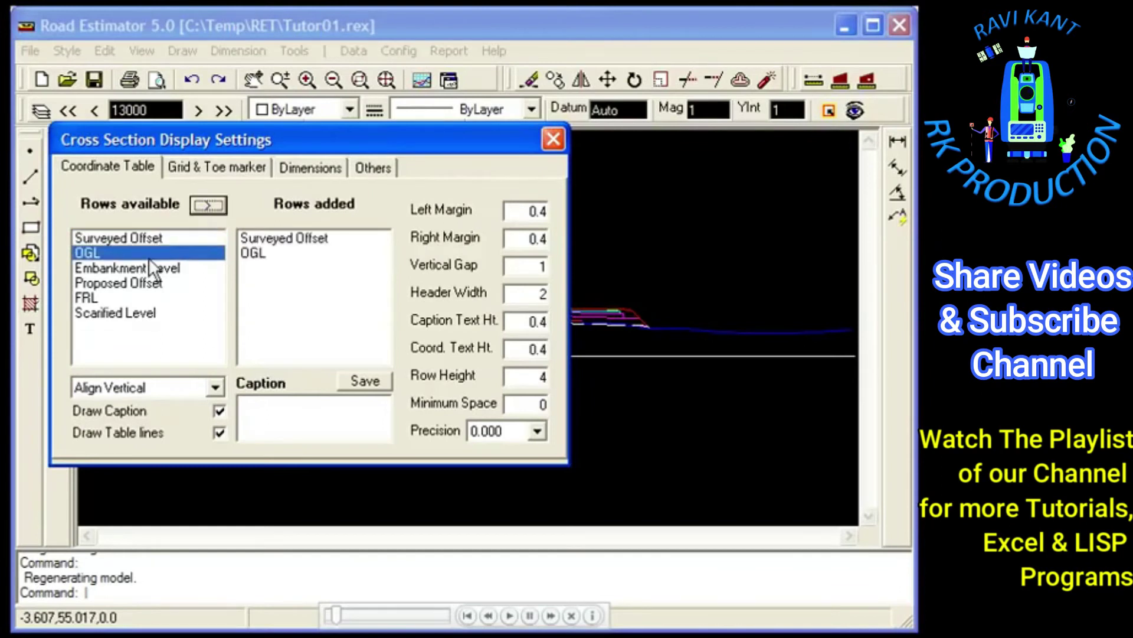
click(144, 299)
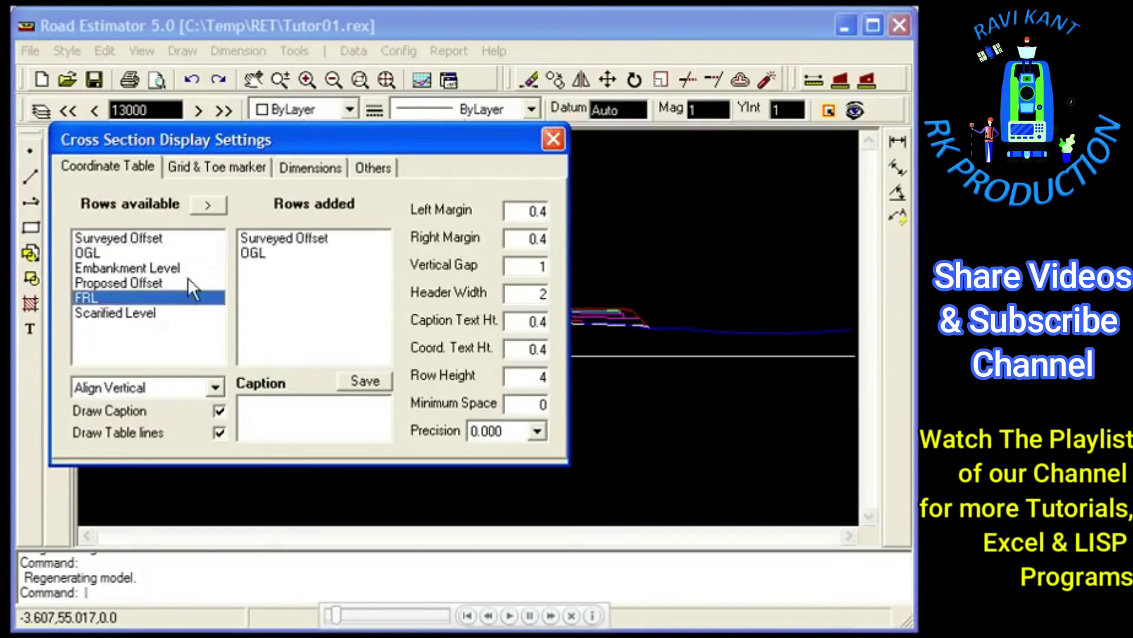
click(206, 205)
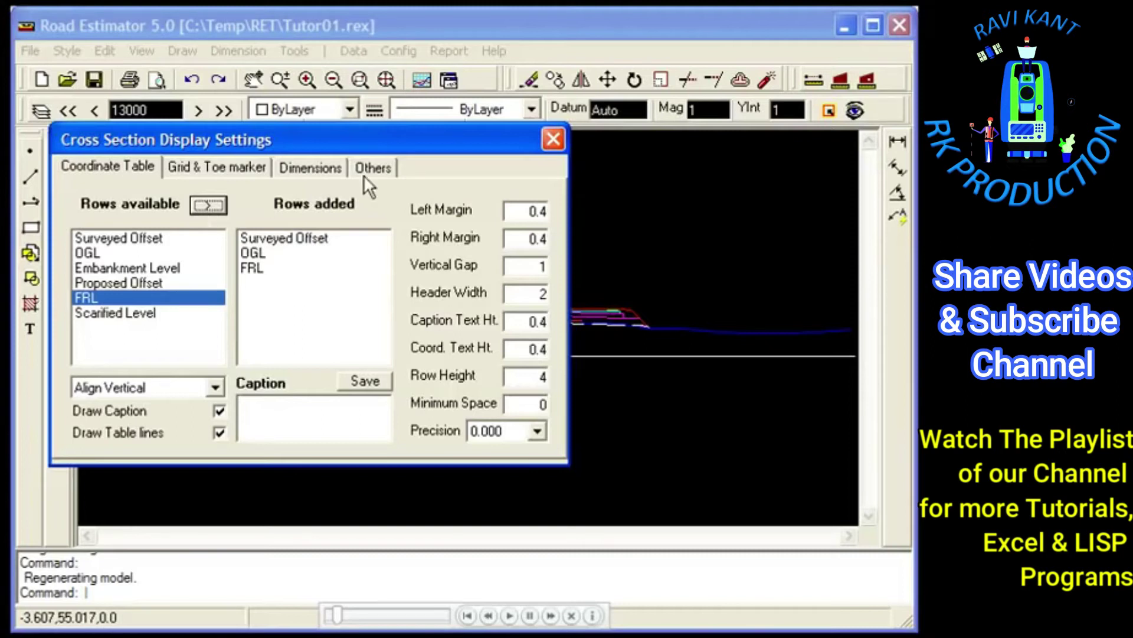
click(553, 142)
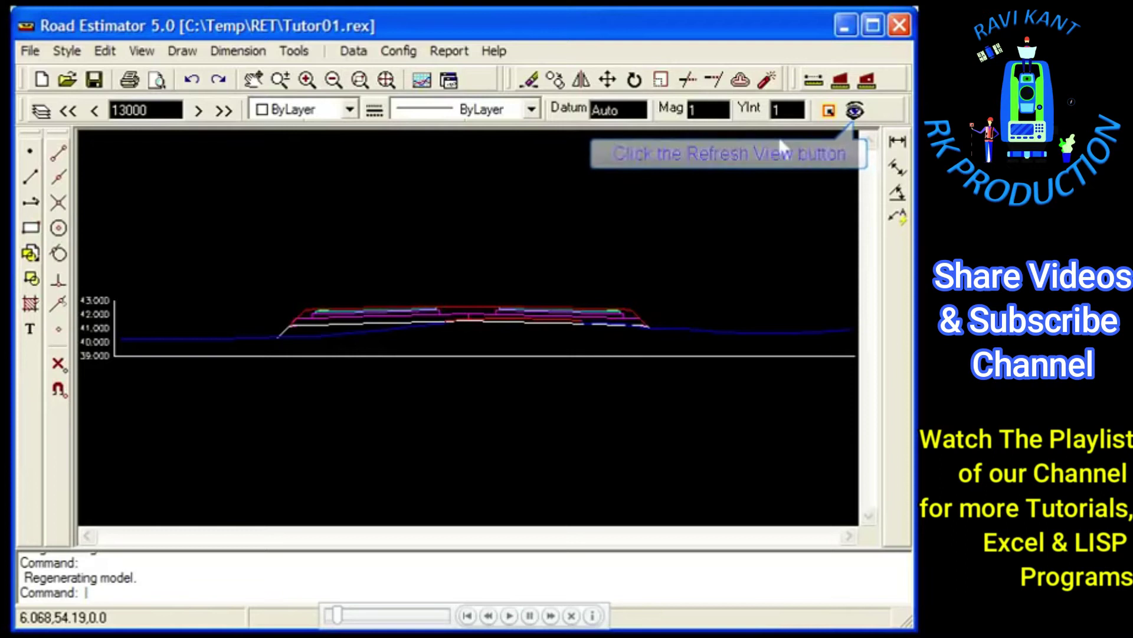
- Refresh the chainage 13000 cross-section and zoom in on the value table's left columns
click(855, 111)
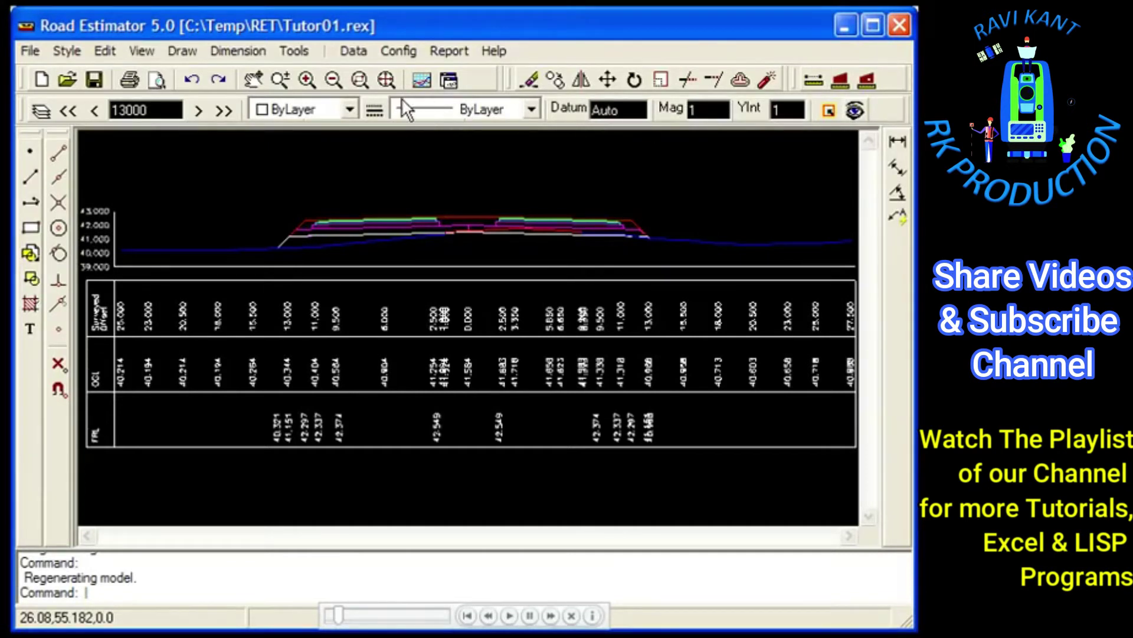
click(360, 82)
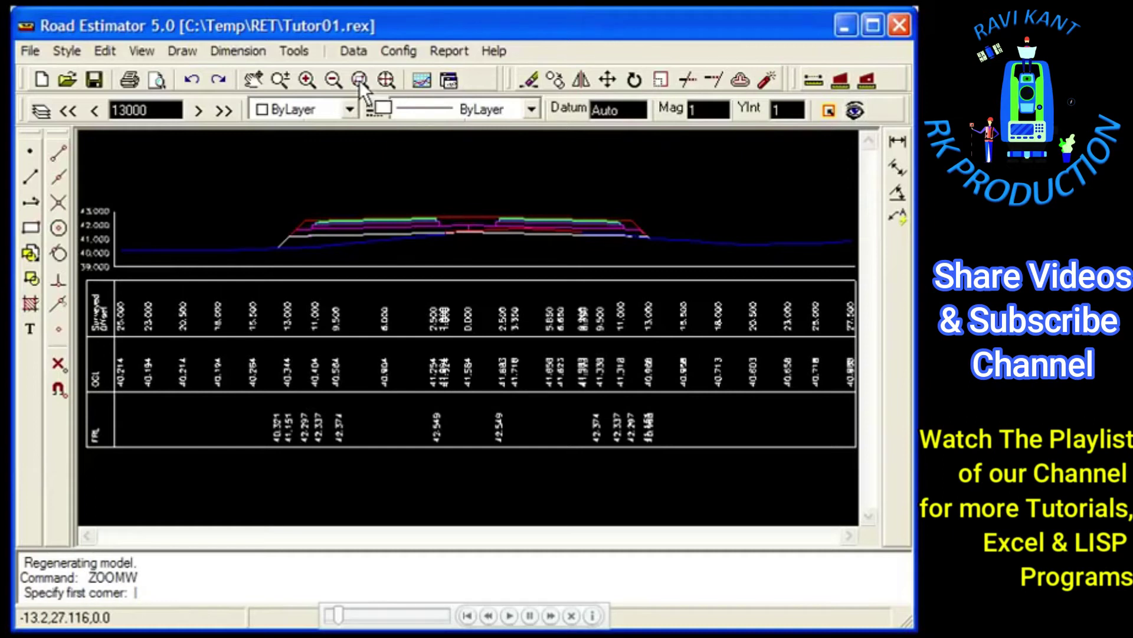
click(240, 474)
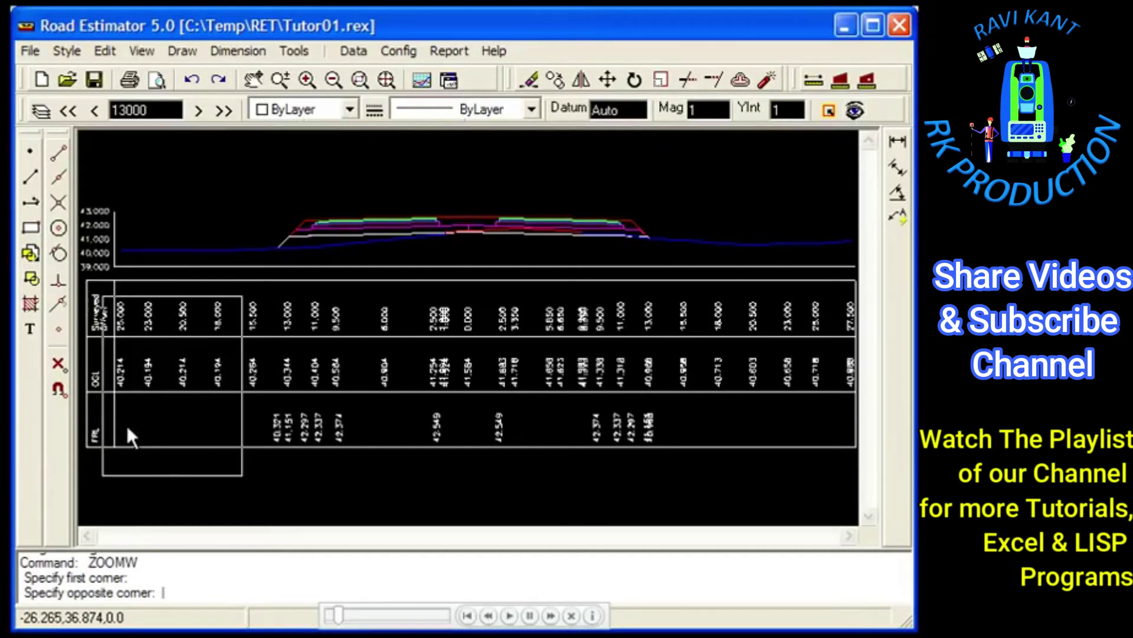
click(90, 286)
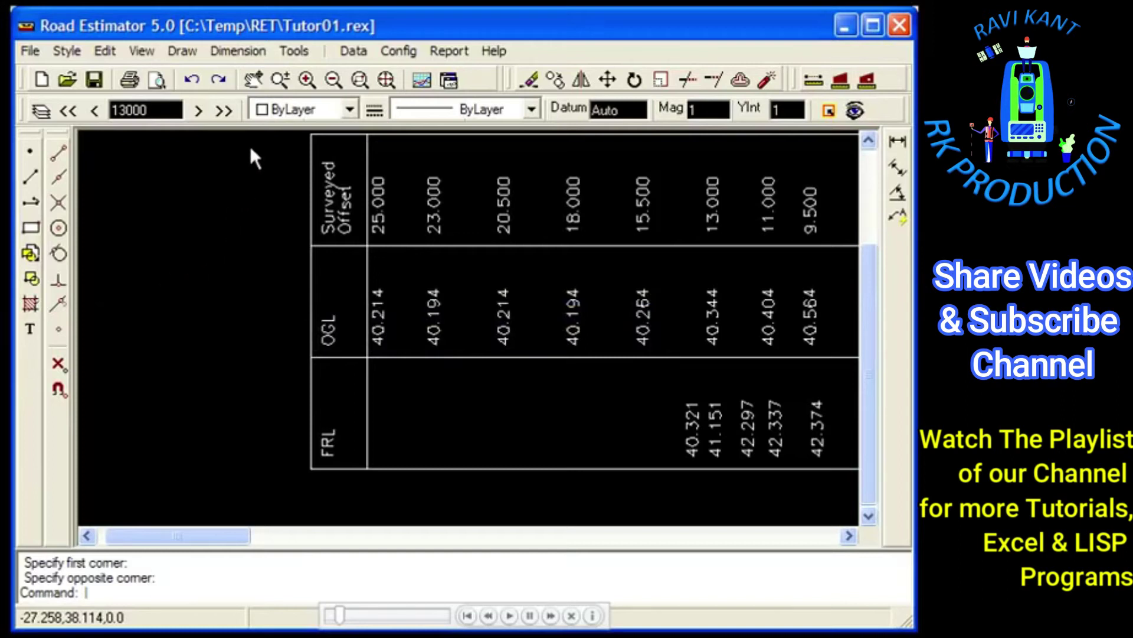
- Pan across the Surveyed Offset, OGL and FRL table columns, then zoom back out
click(255, 79)
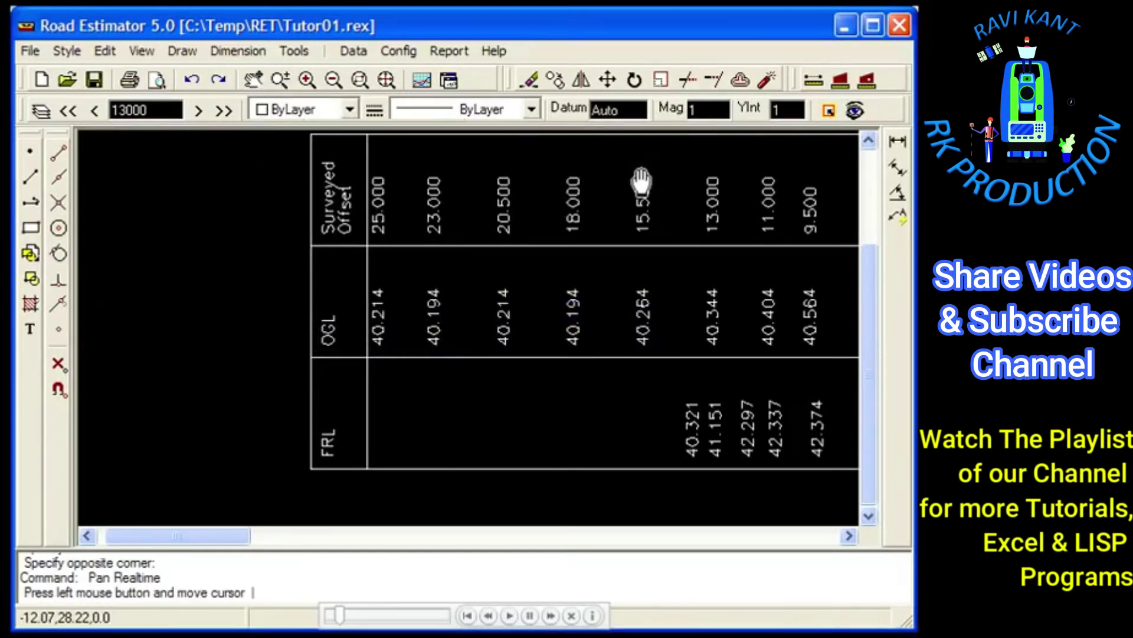
drag(729, 391, 407, 381)
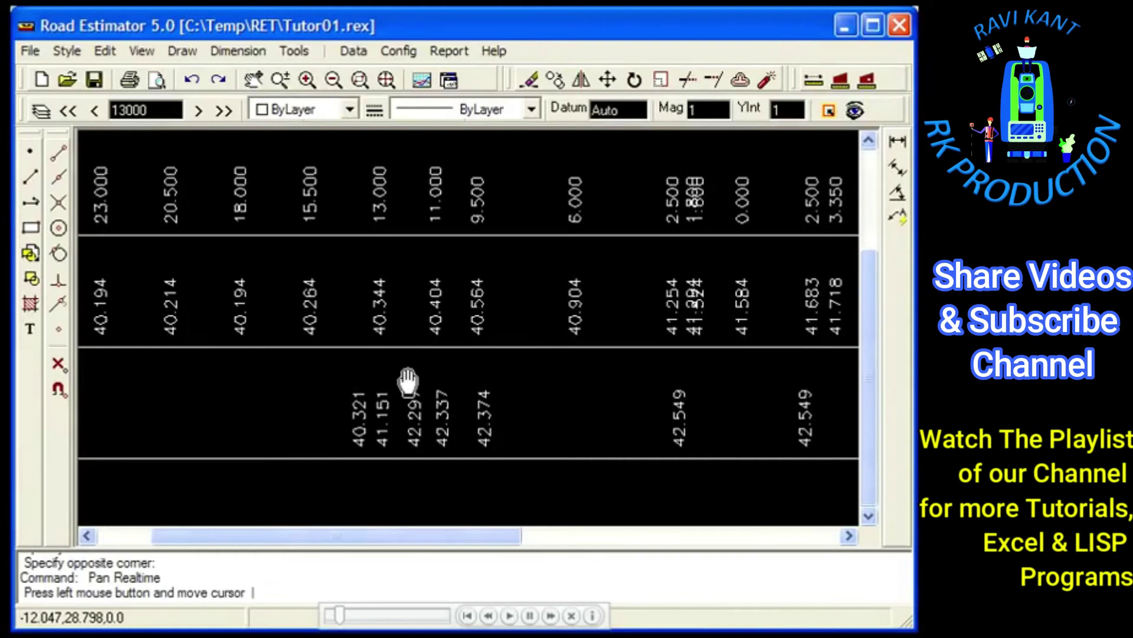
drag(531, 353, 523, 386)
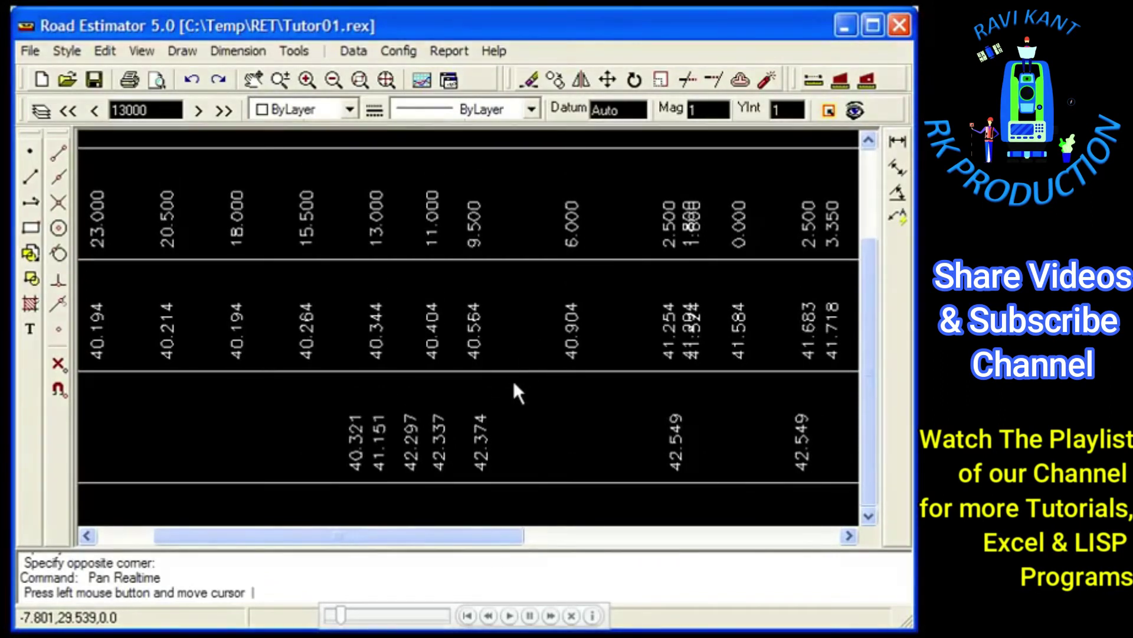
key(Escape)
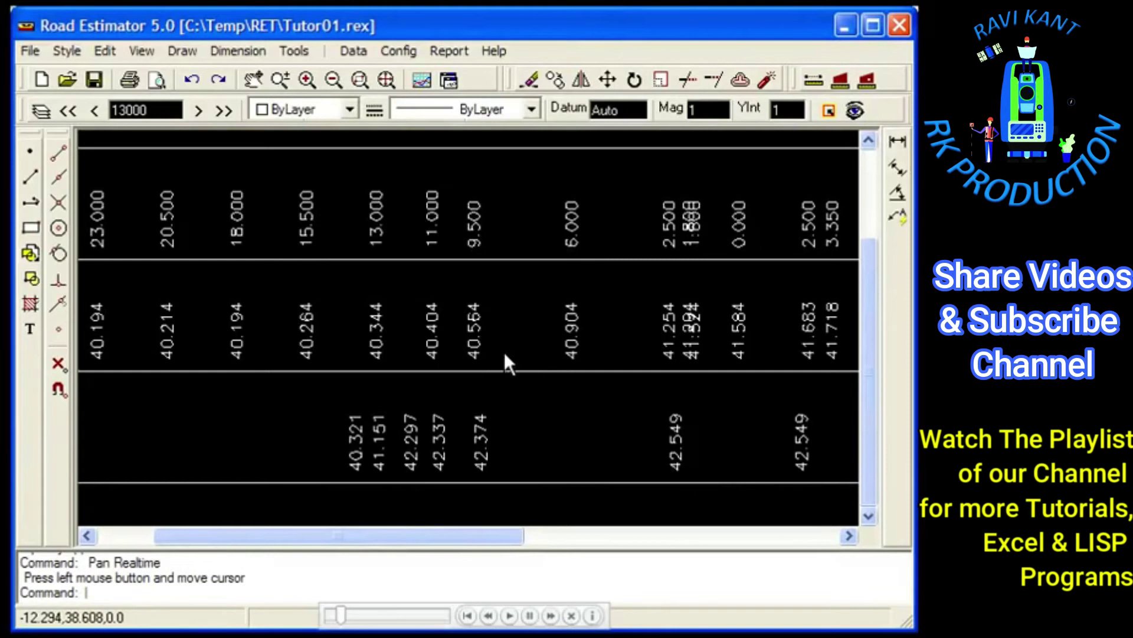
click(388, 87)
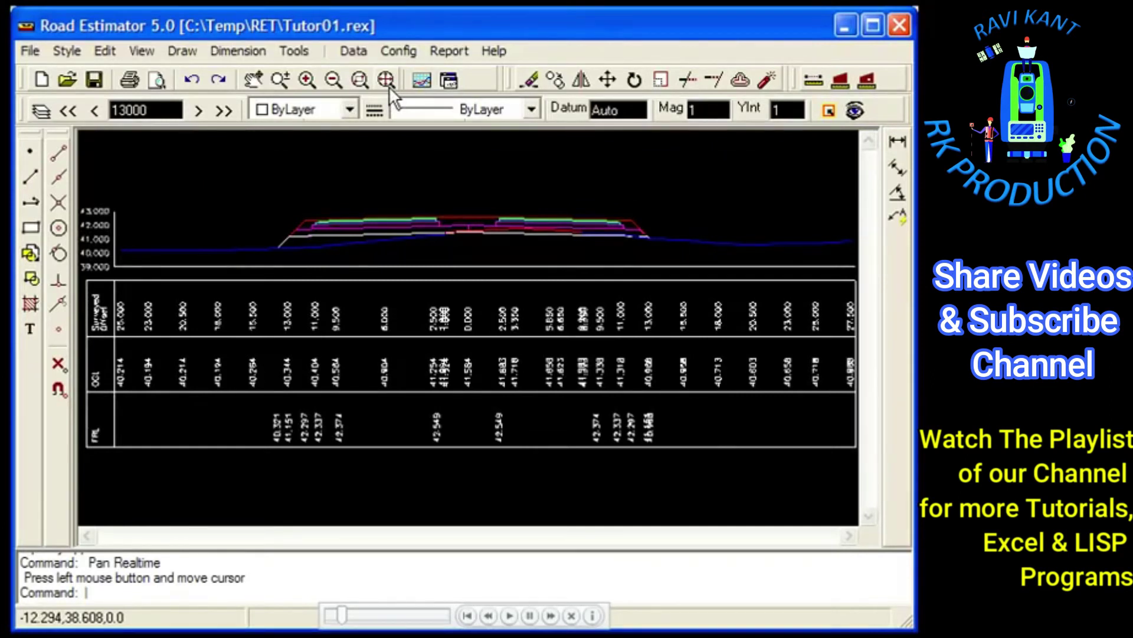
- Rename the FRL row caption to Proposed/RL in Cross Section Settings
click(388, 86)
click(393, 52)
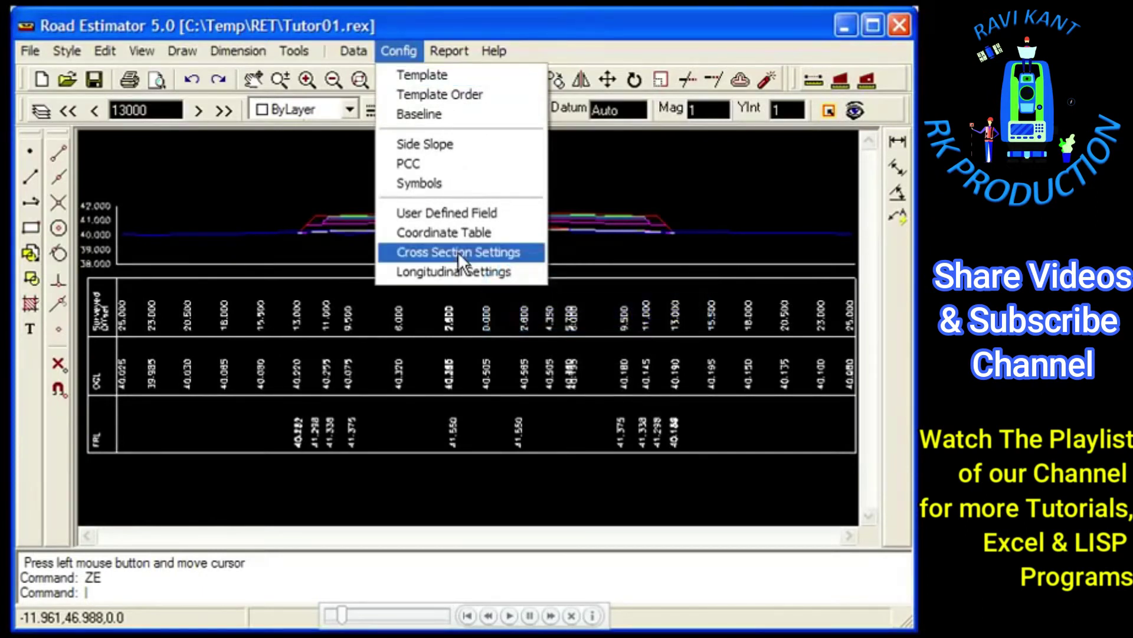
click(458, 251)
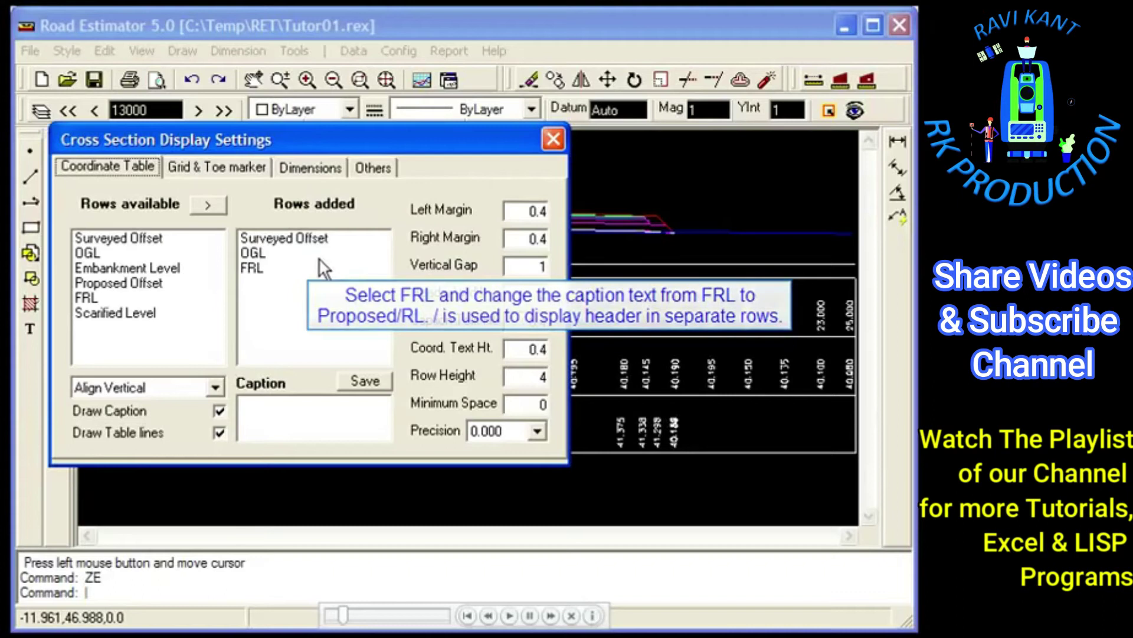
click(297, 267)
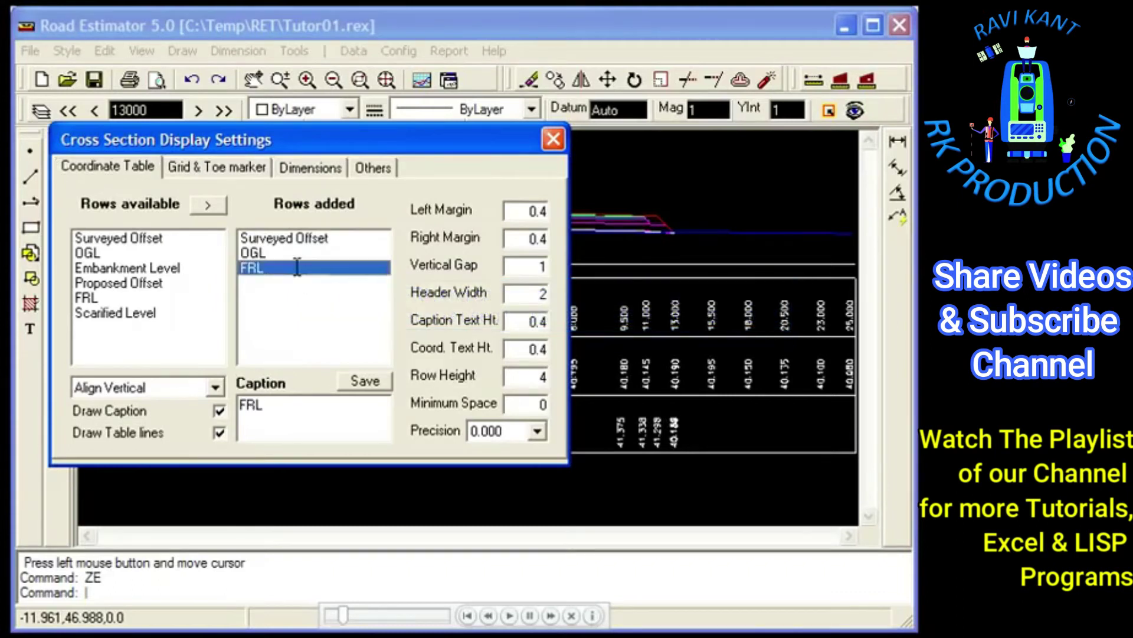
double_click(275, 406)
text(Propos)
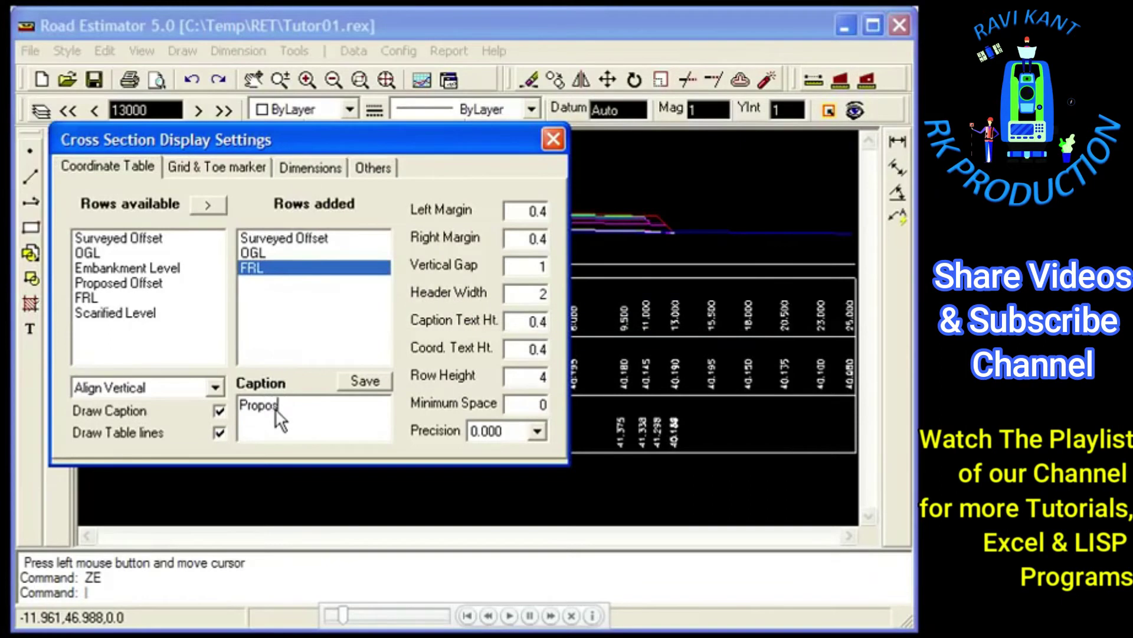
text(ed/RL)
click(347, 383)
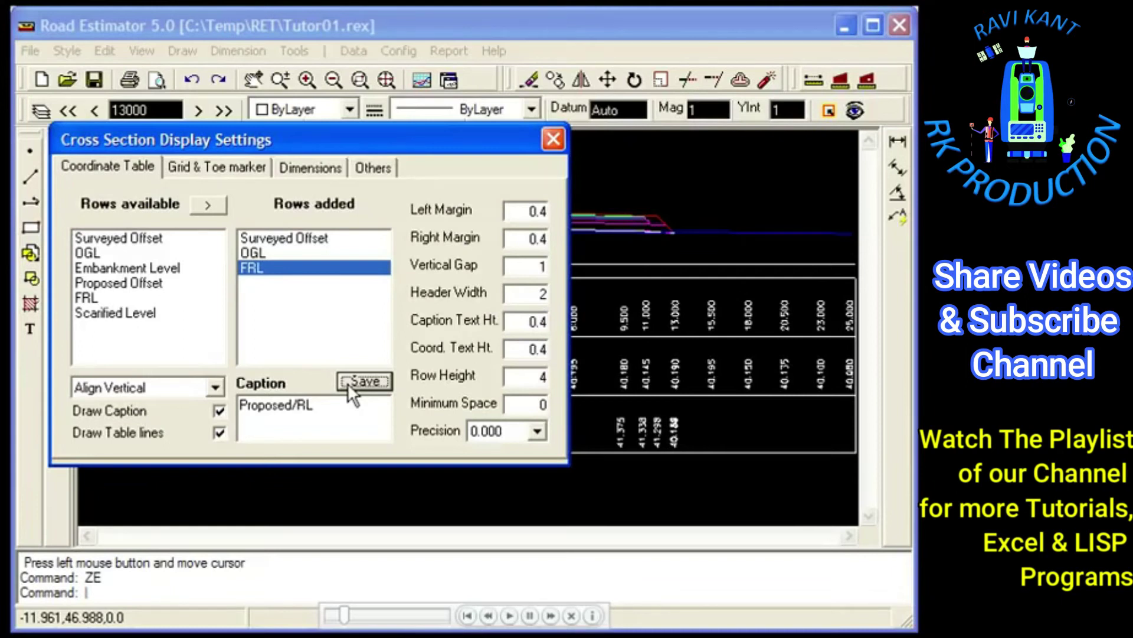
- Move the FRL row to the top of the table's row order
key(Up)
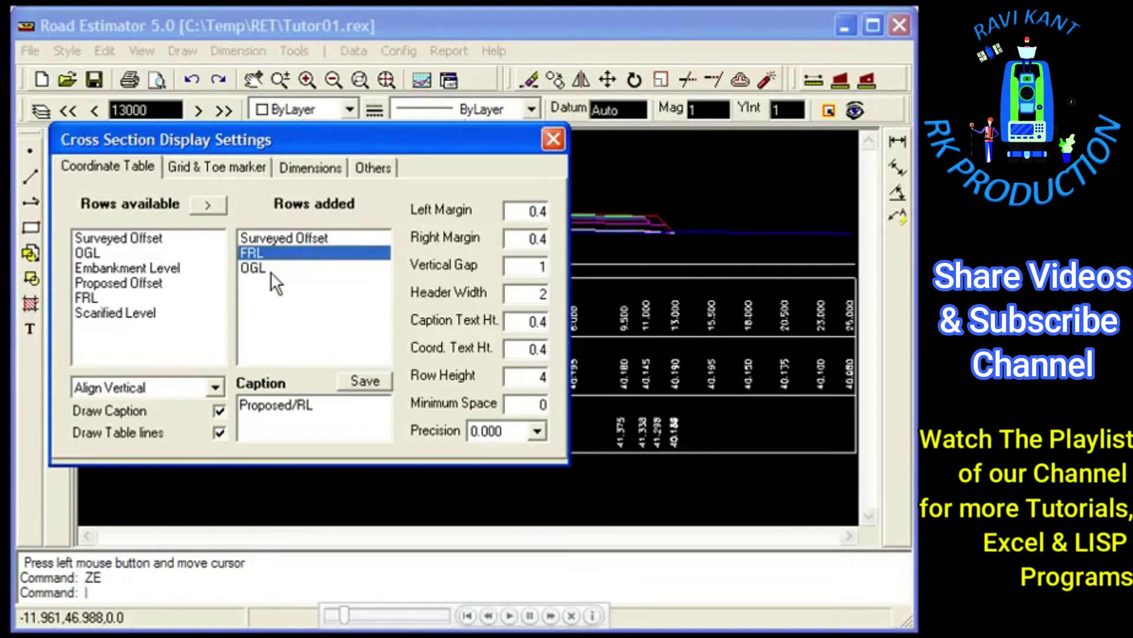
key(Up)
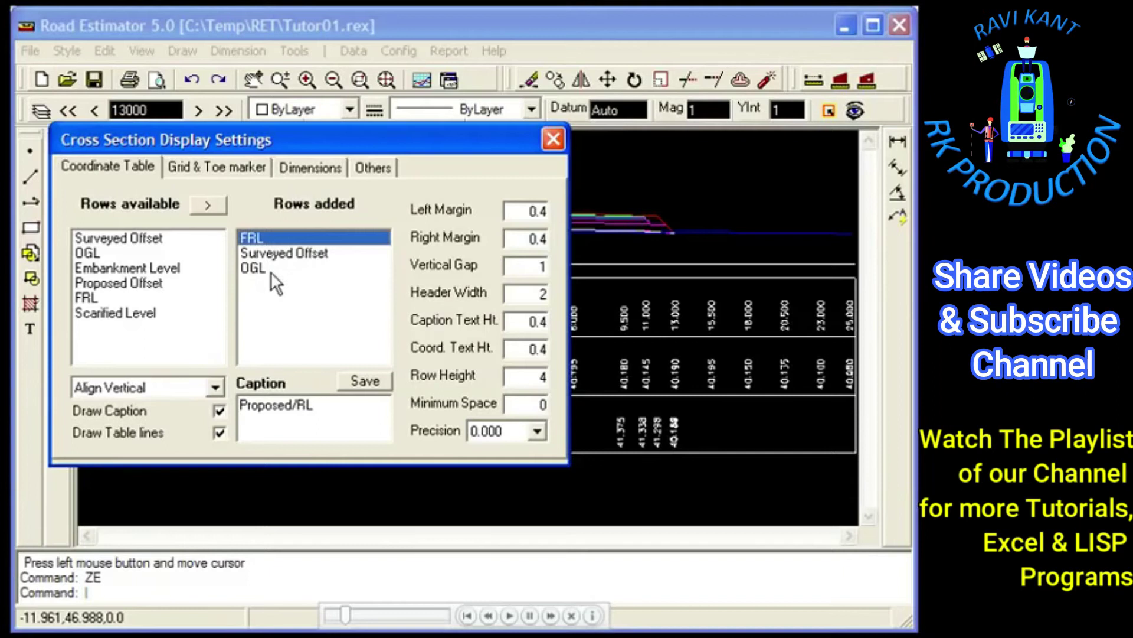
click(553, 140)
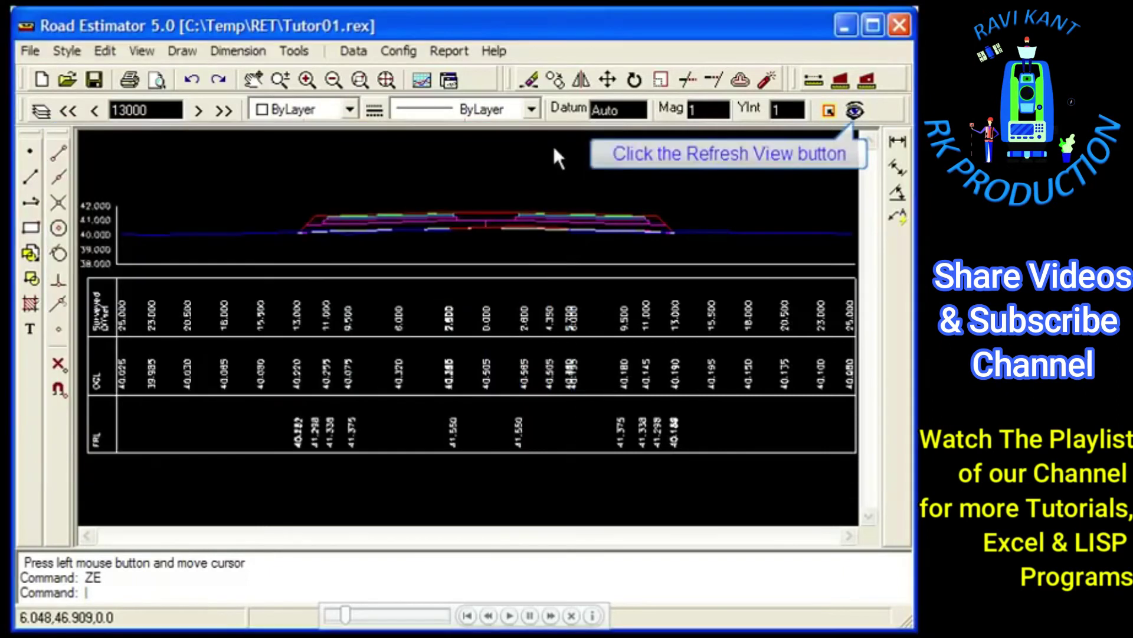
- Redraw the section and zoom into the table to confirm Proposed RL is the first row
click(855, 110)
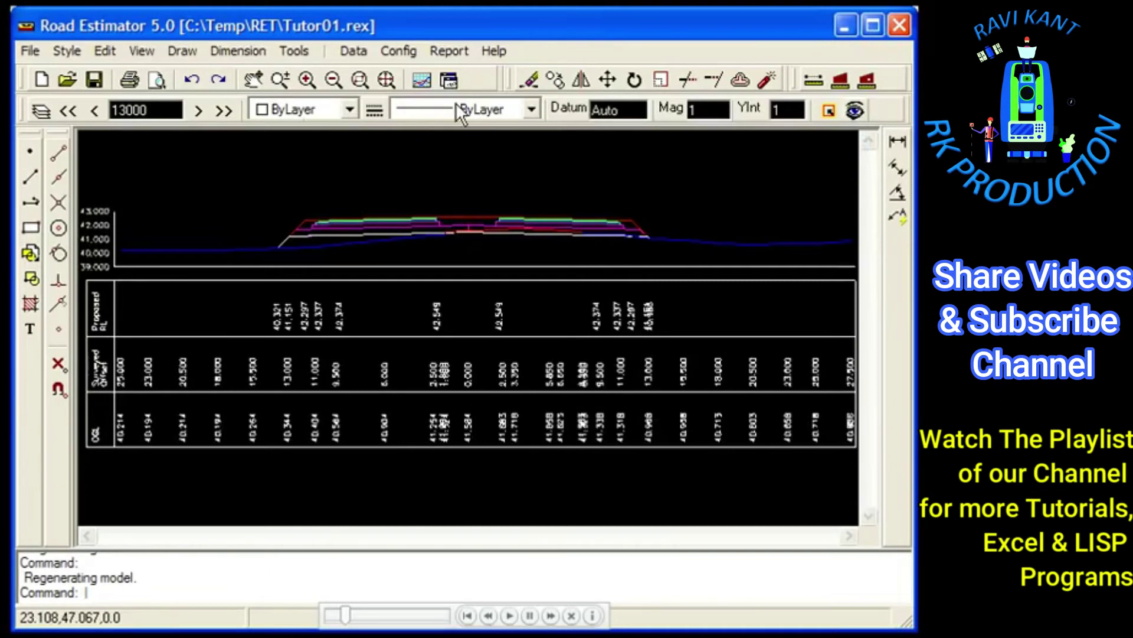
click(358, 82)
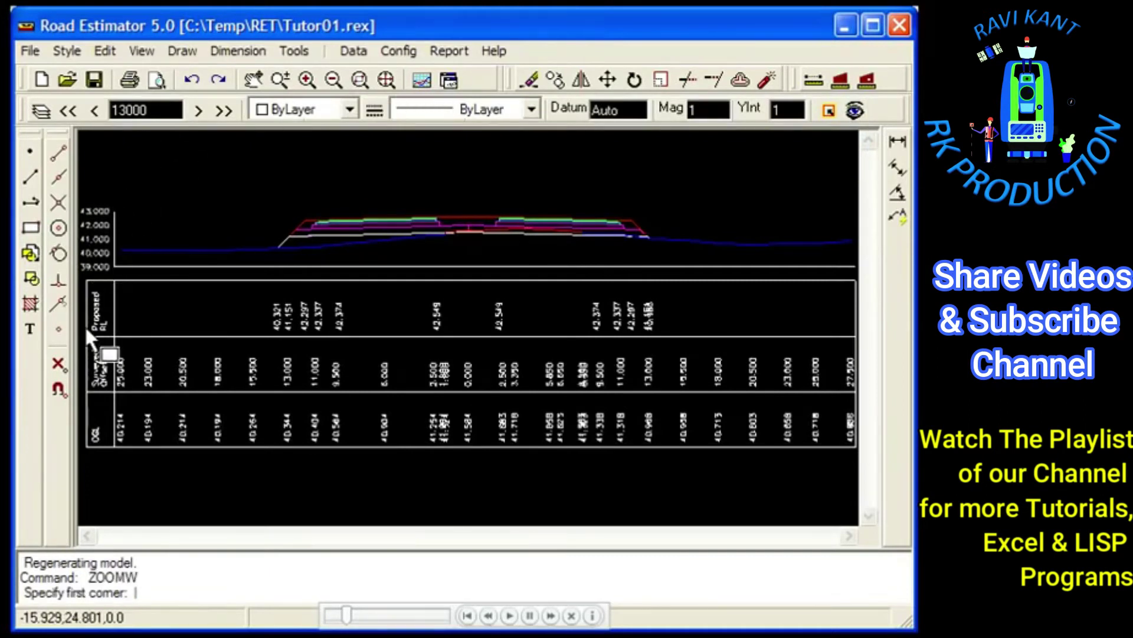
click(83, 208)
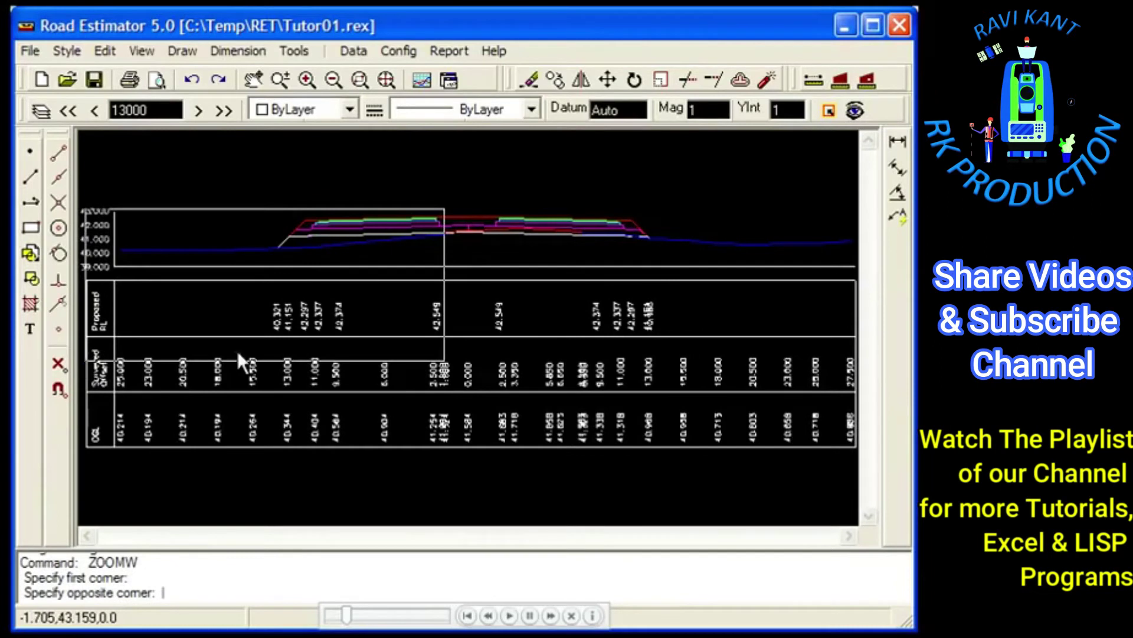
click(451, 218)
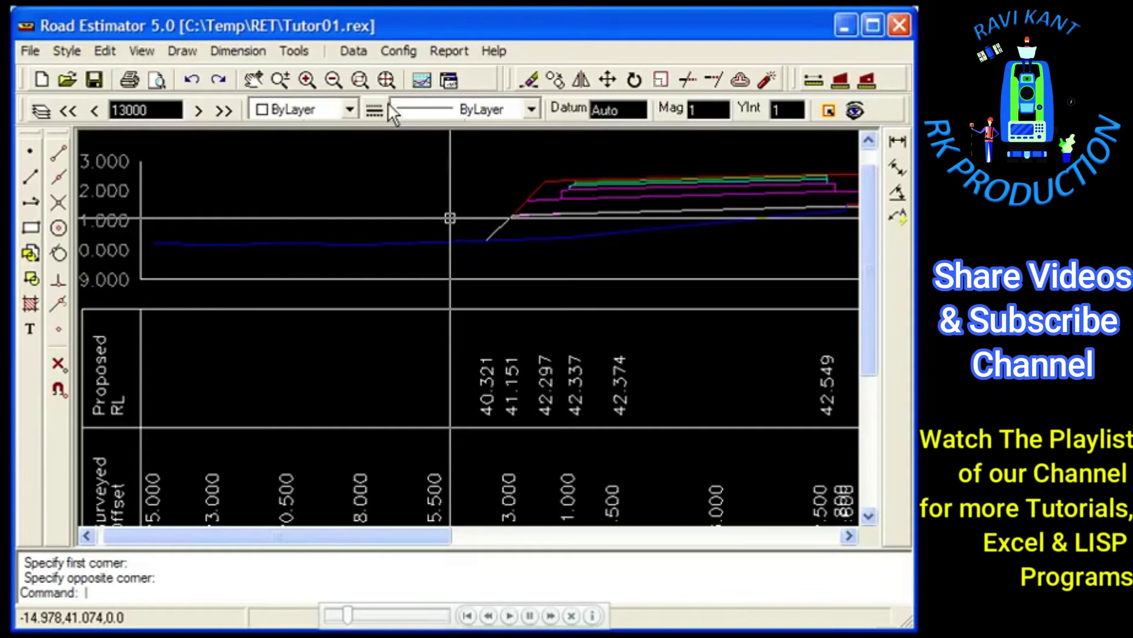
- Zoom into the overlapping values in the OGL row, then zoom back out
click(387, 80)
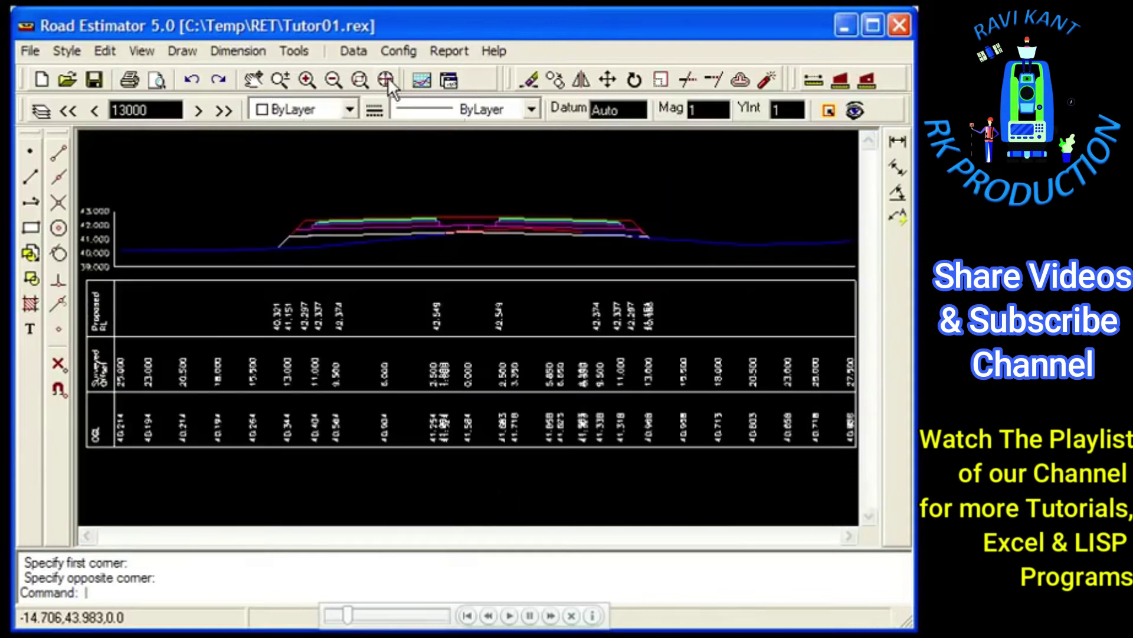
click(359, 80)
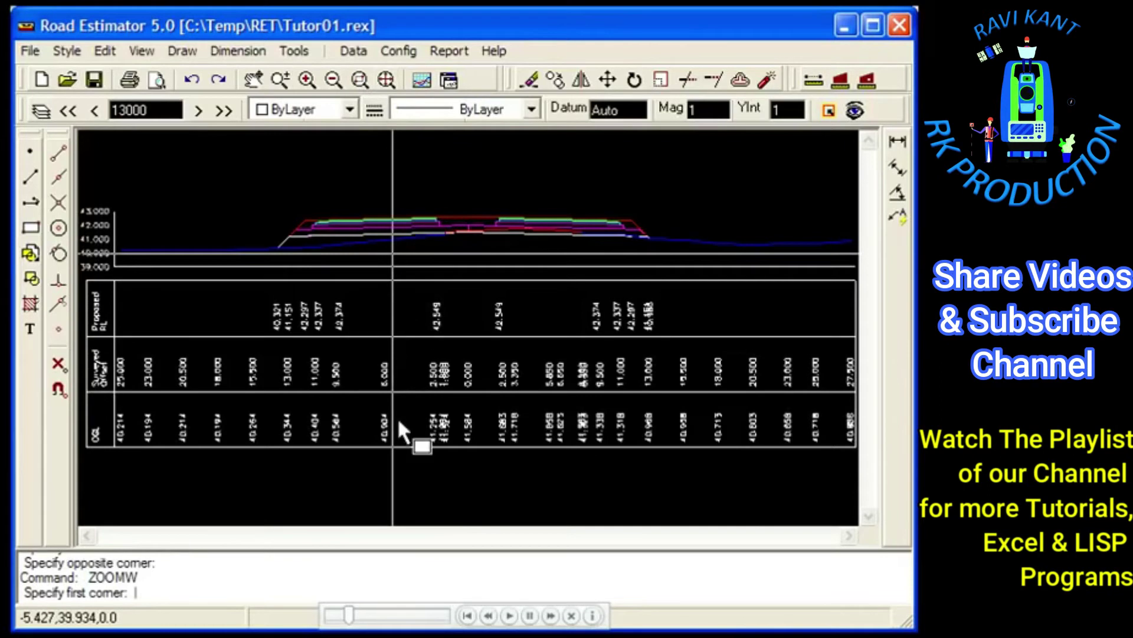
click(400, 464)
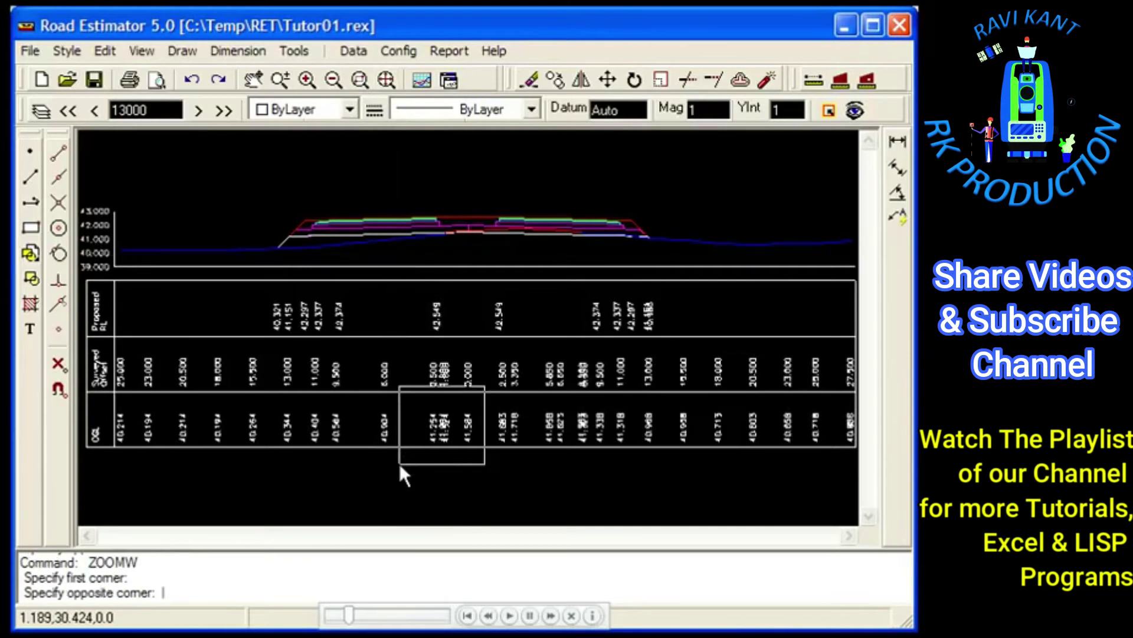
click(491, 382)
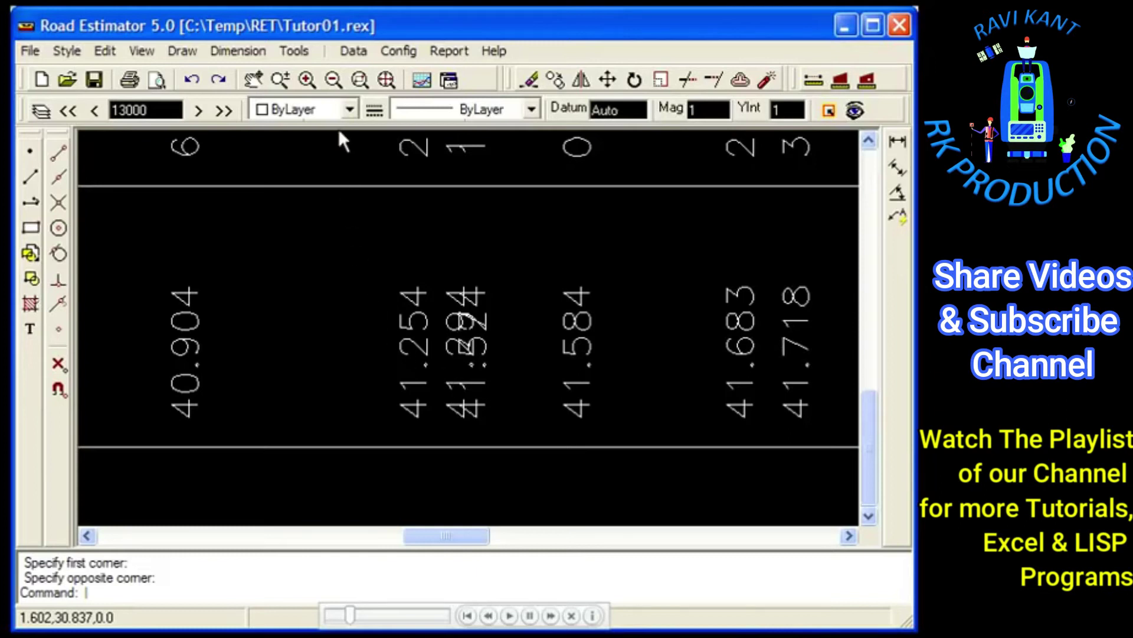
click(335, 81)
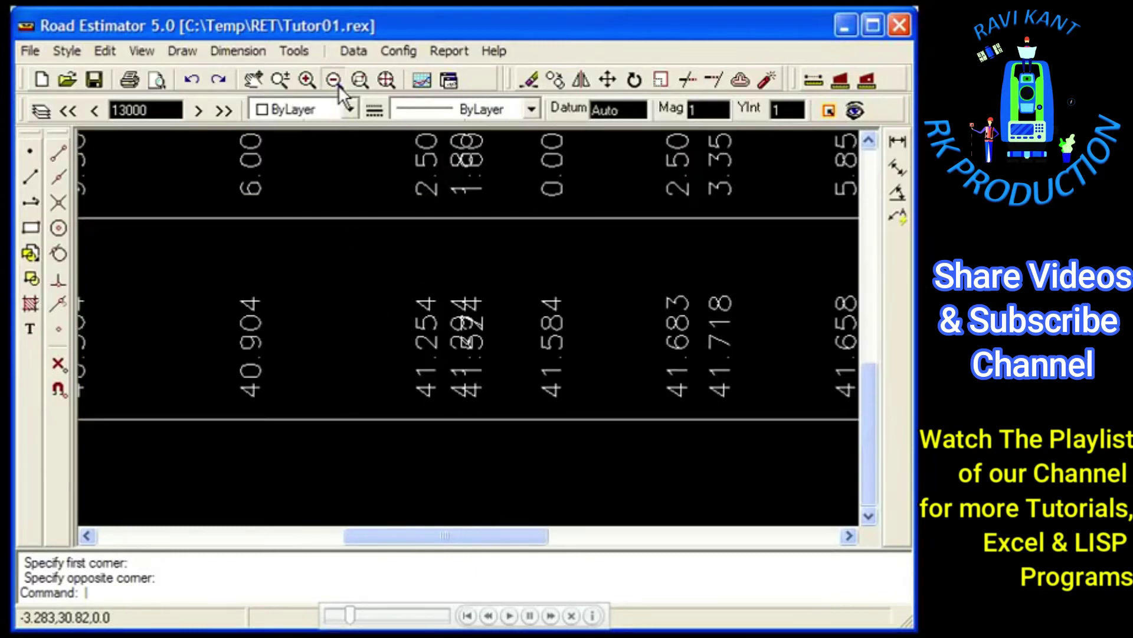
click(339, 84)
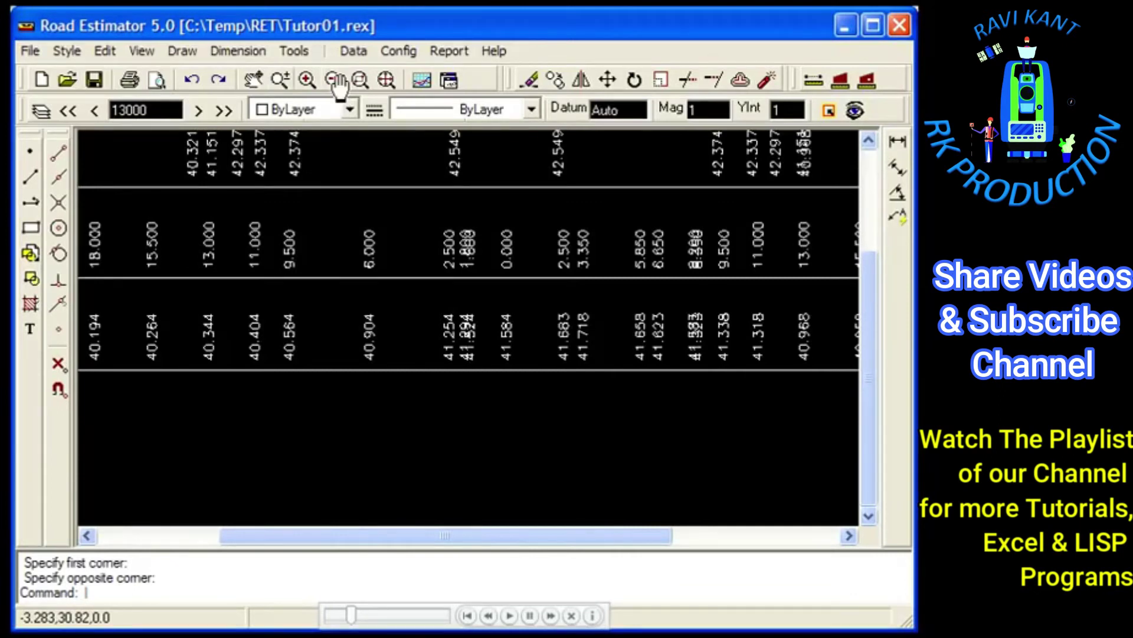
- Pan to the profile graph and row headers, inspect the 39–40 labels, then view everything
click(255, 81)
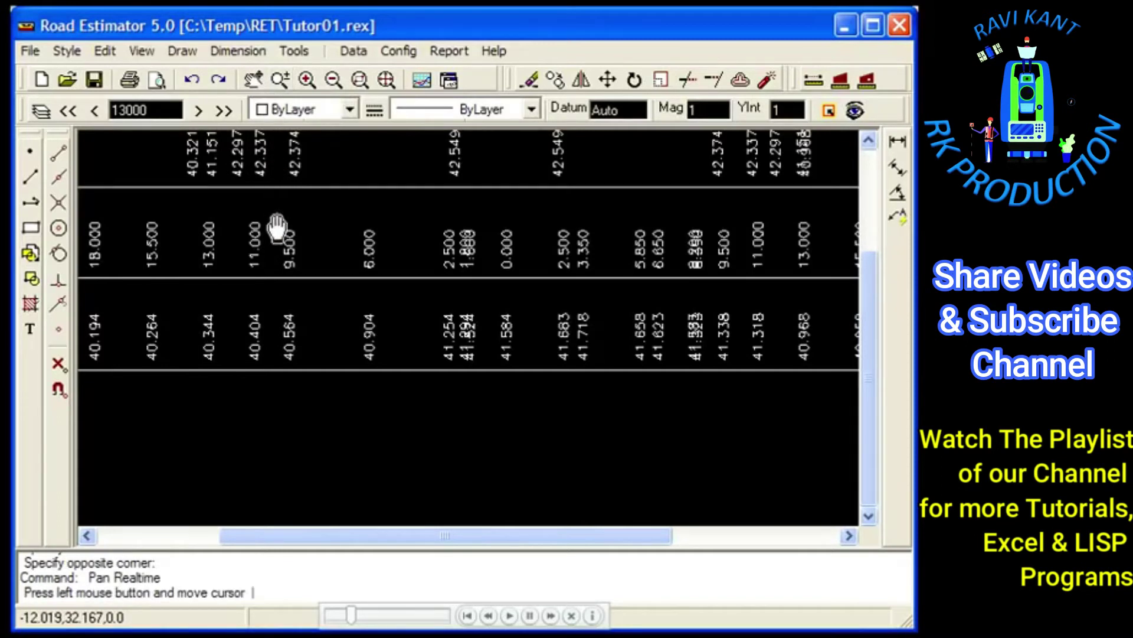
drag(251, 246, 421, 372)
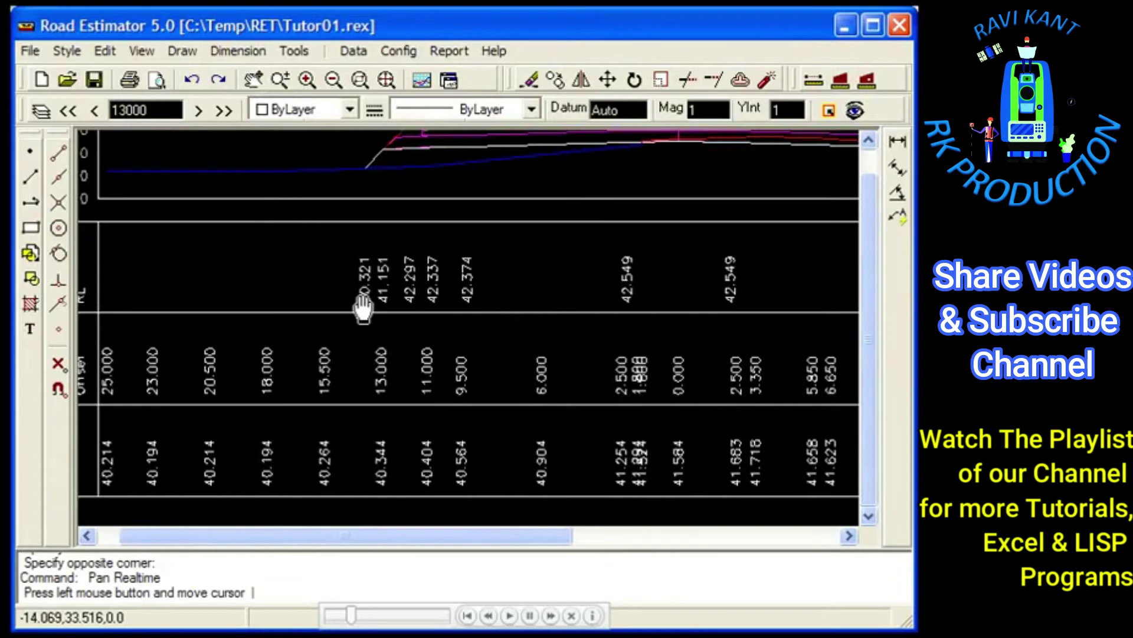
drag(364, 301, 577, 353)
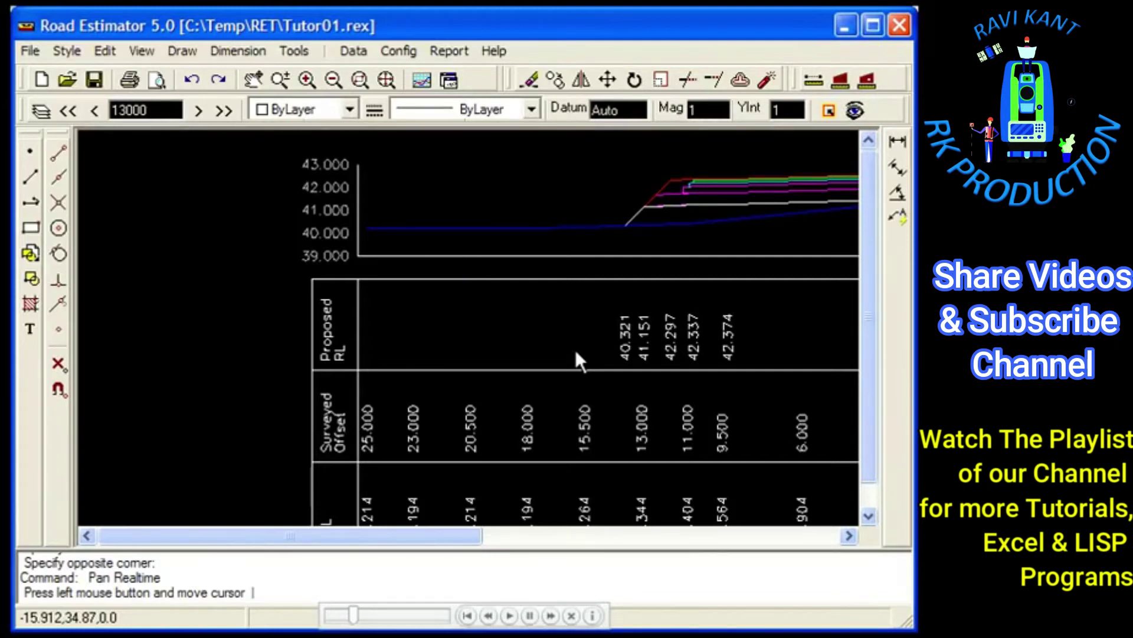
key(Escape)
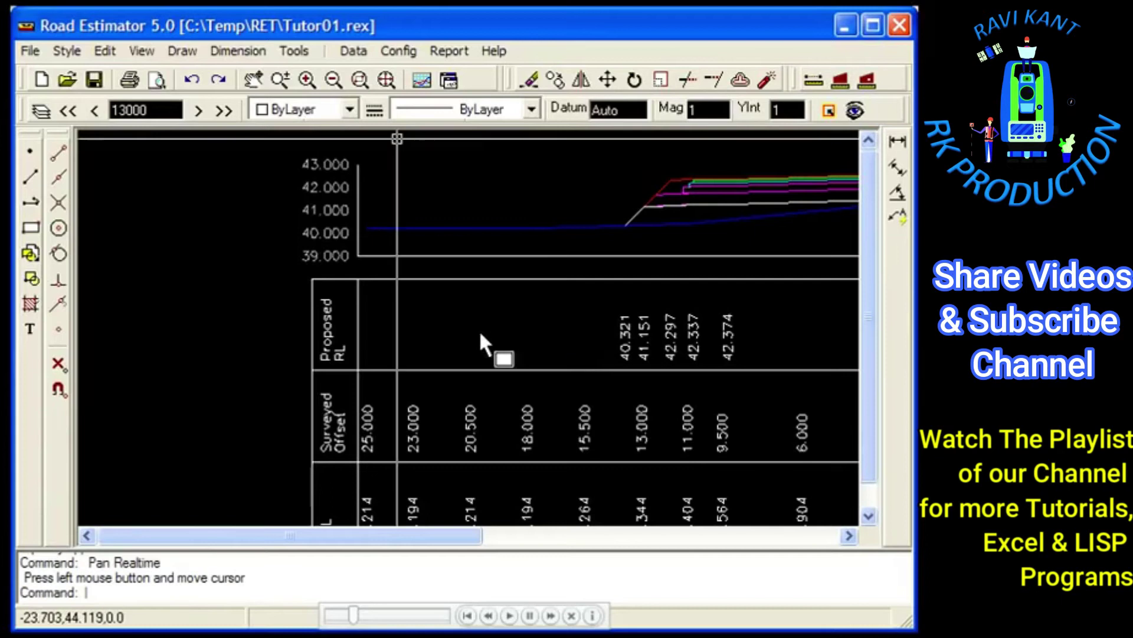
click(360, 79)
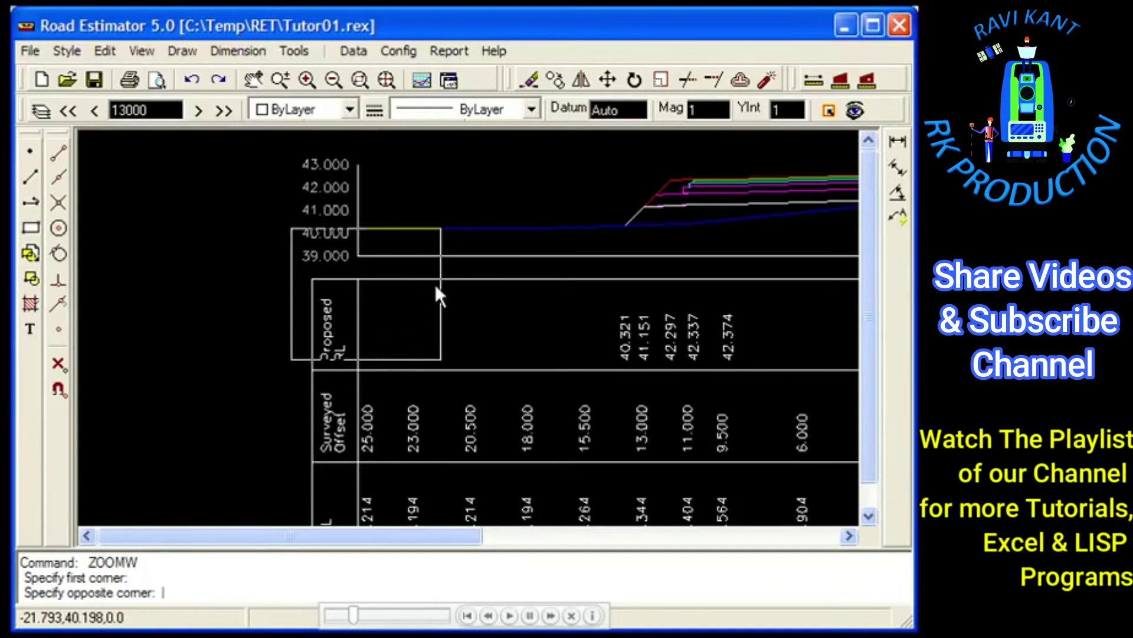
click(448, 224)
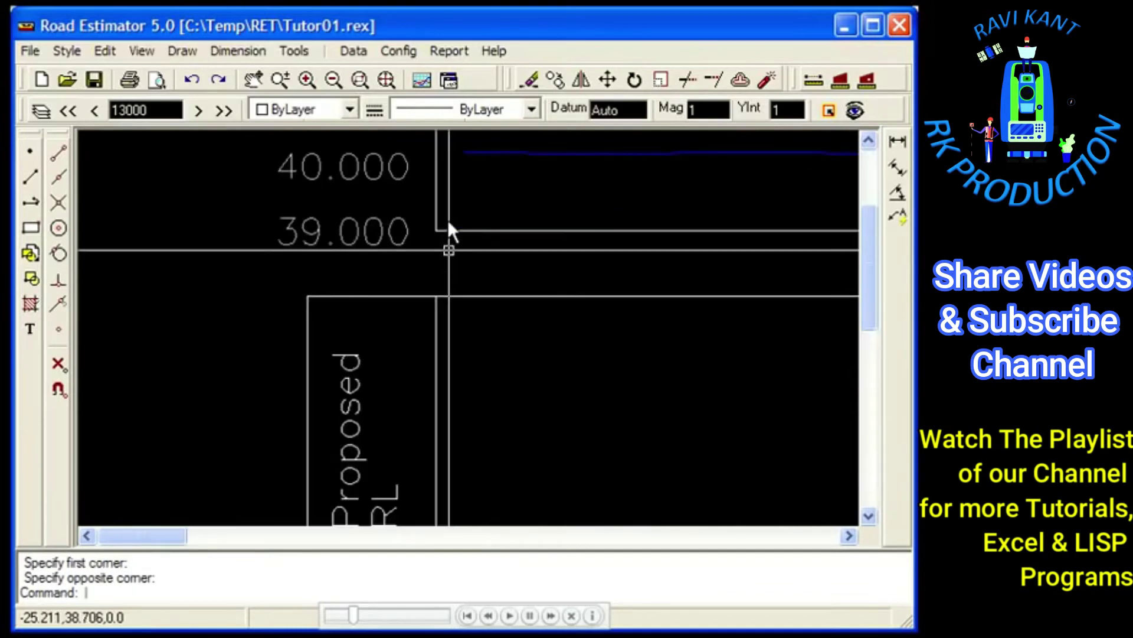
click(393, 74)
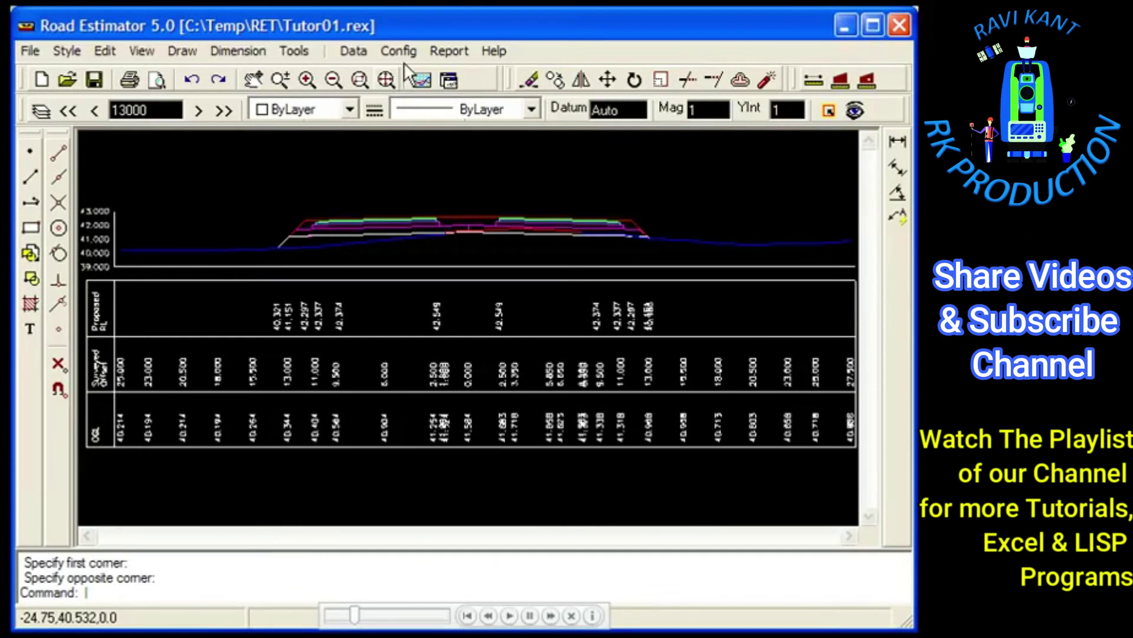
- In Cross Section Settings, set Vertical Gap 5, Minimum Space .4 and Row Height 3.6
click(405, 54)
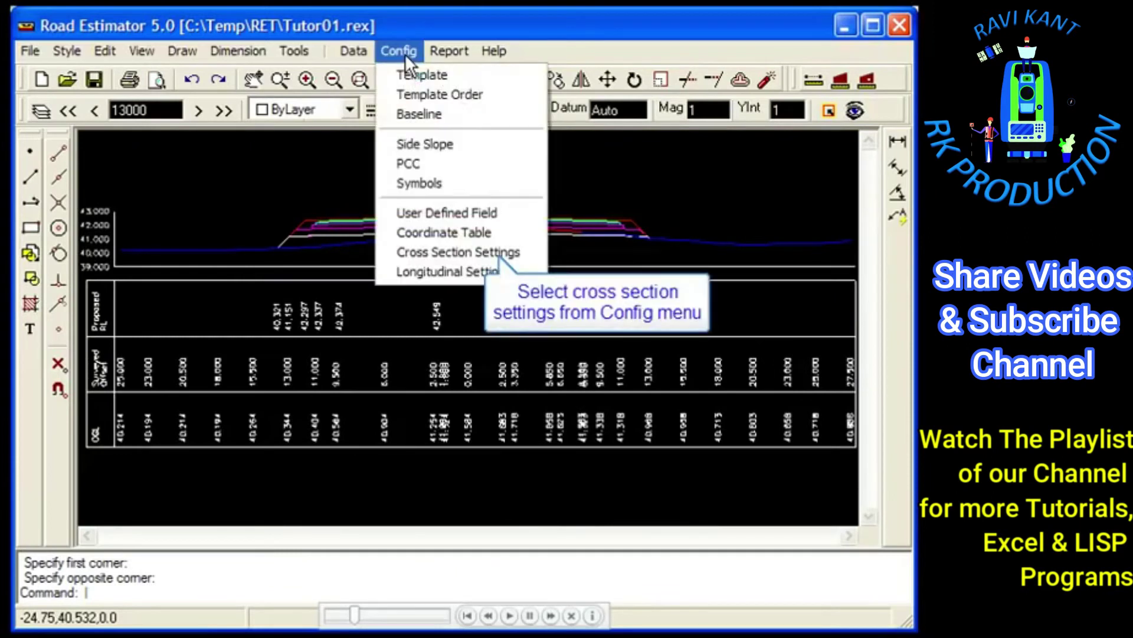
click(457, 247)
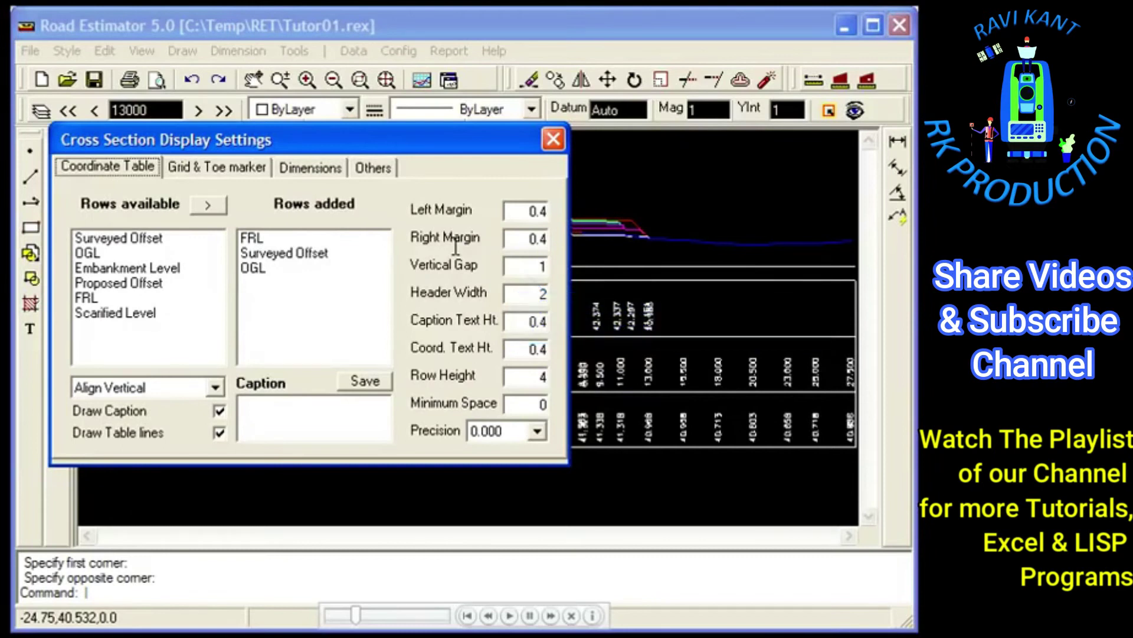
double_click(538, 267)
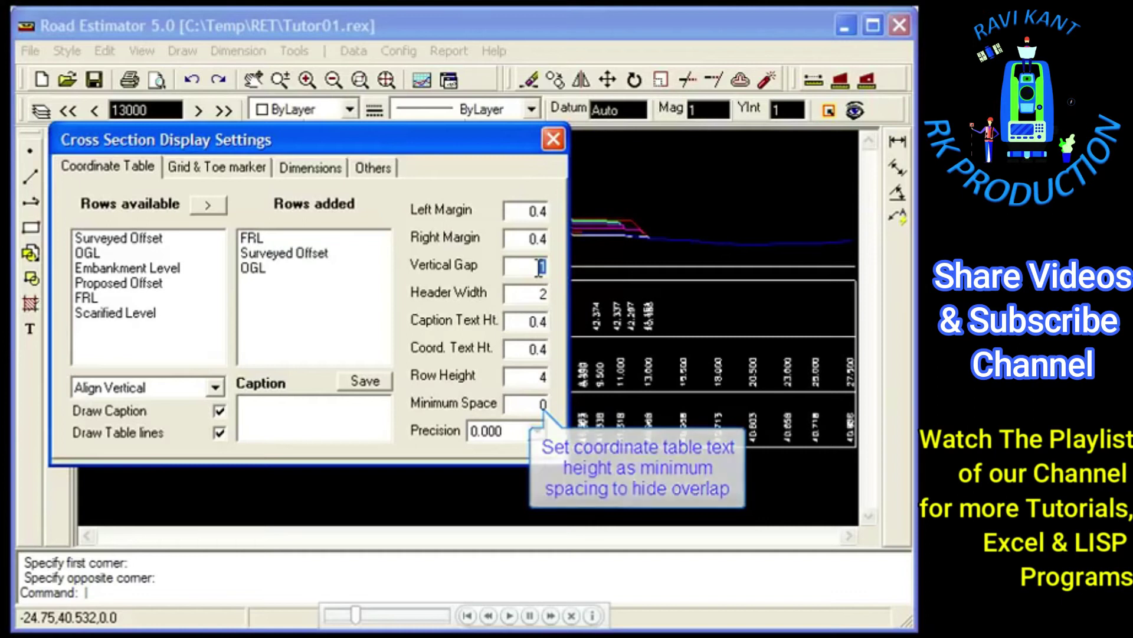
text(5)
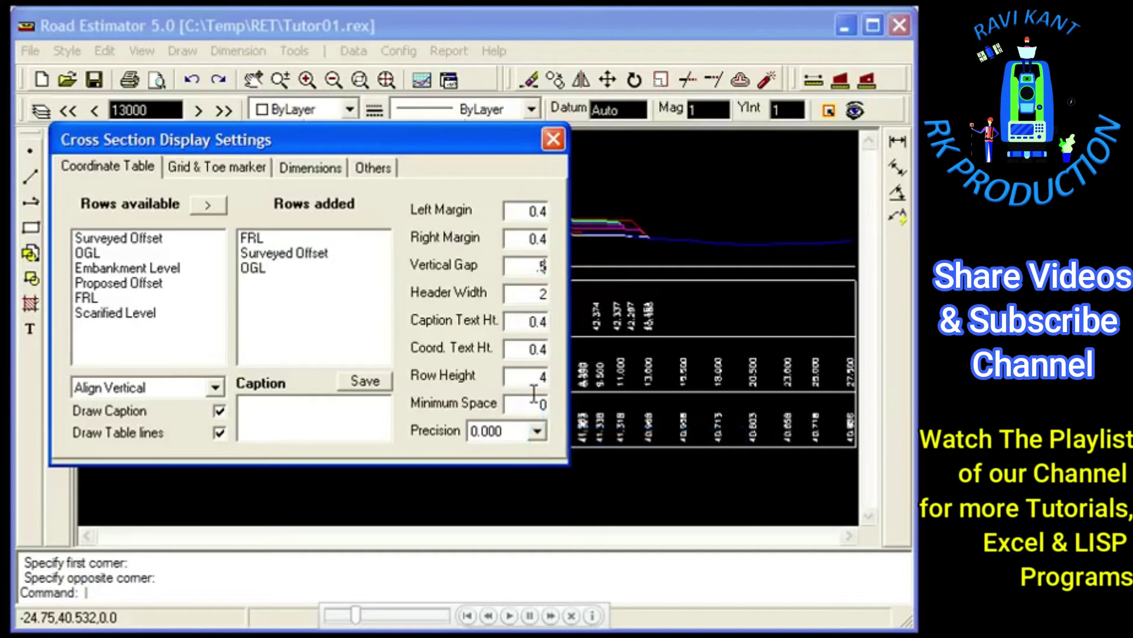
double_click(534, 399)
text(.4)
double_click(539, 378)
text(.6)
click(552, 140)
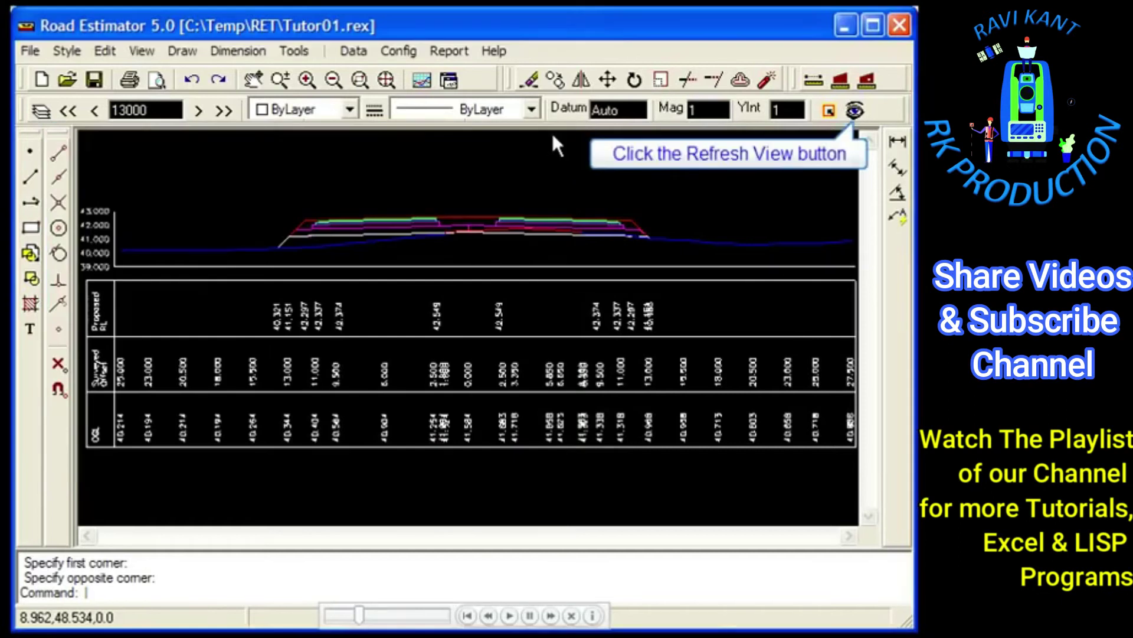
click(855, 111)
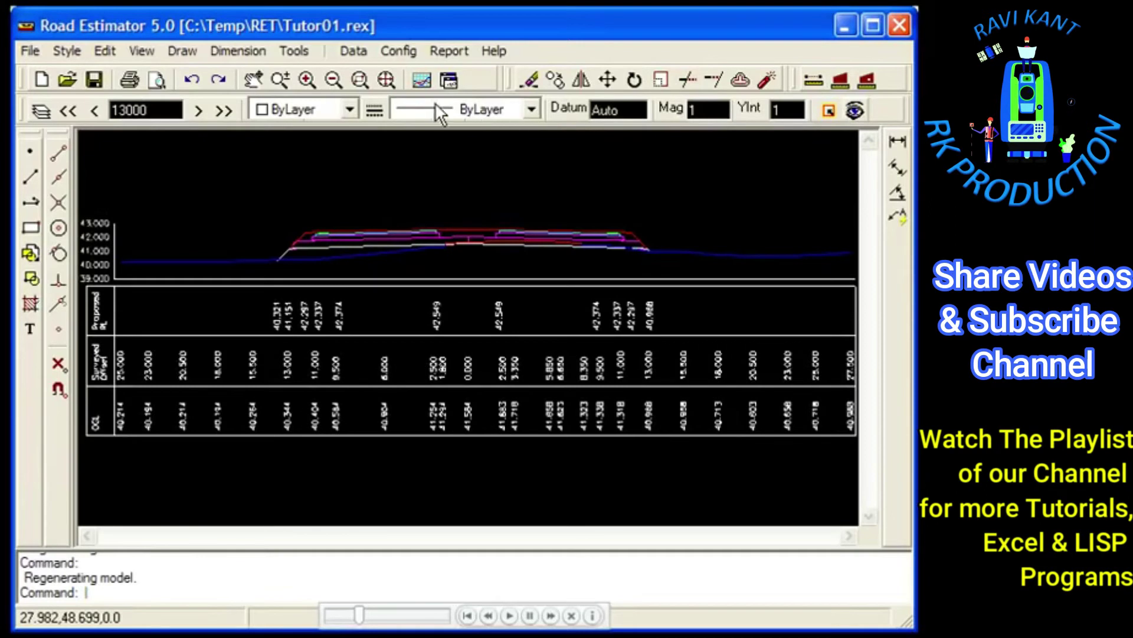
click(362, 81)
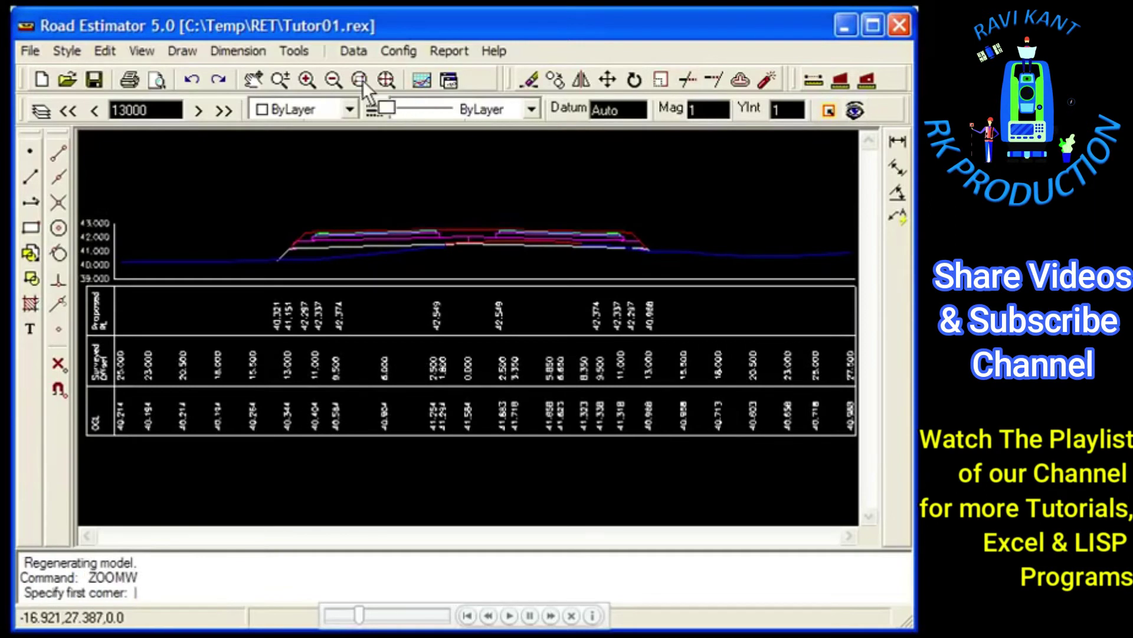
click(172, 335)
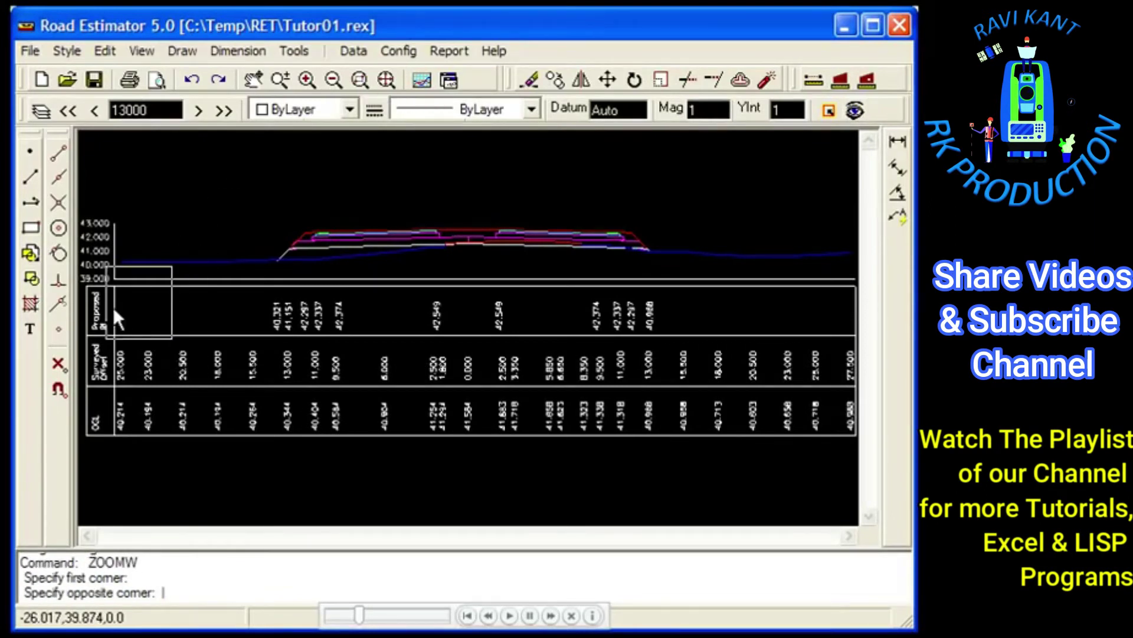
click(106, 267)
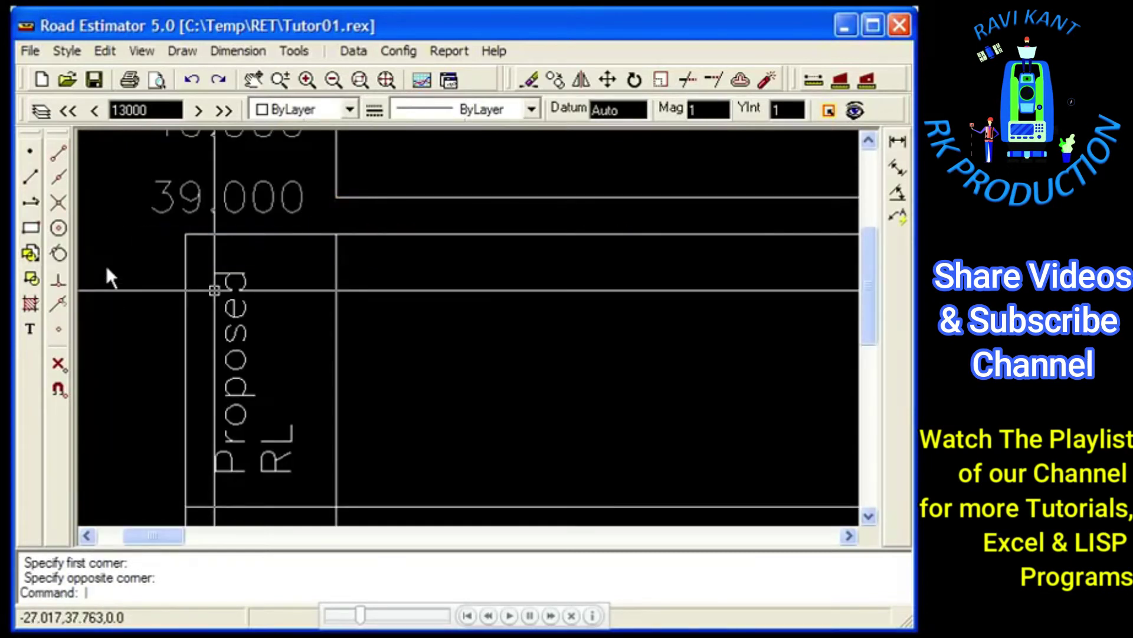
click(278, 82)
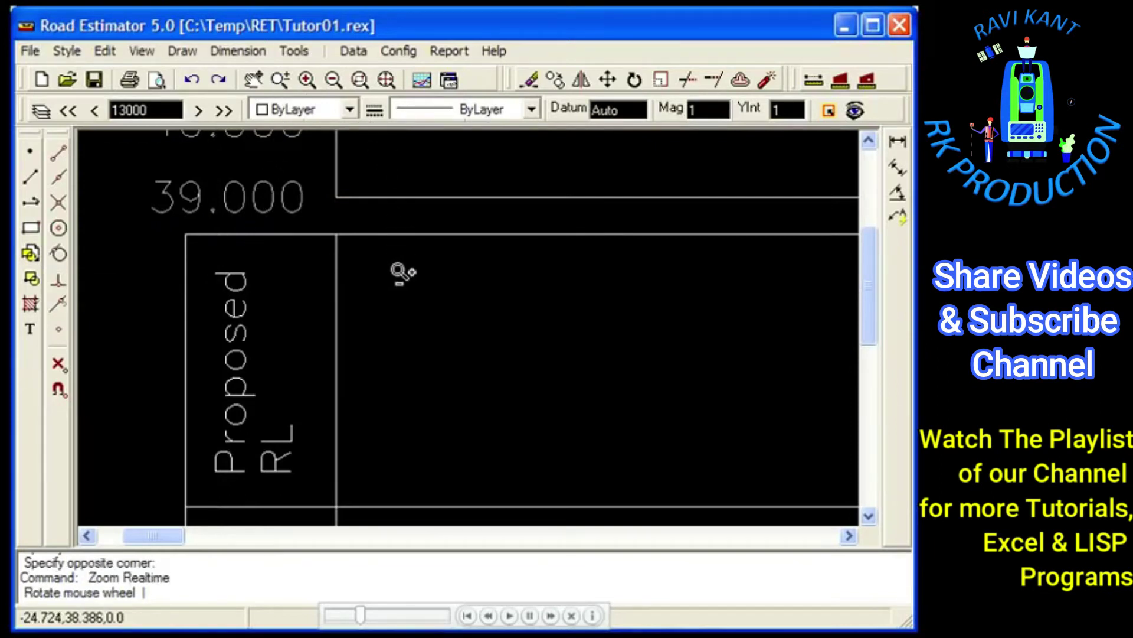
drag(400, 273, 420, 445)
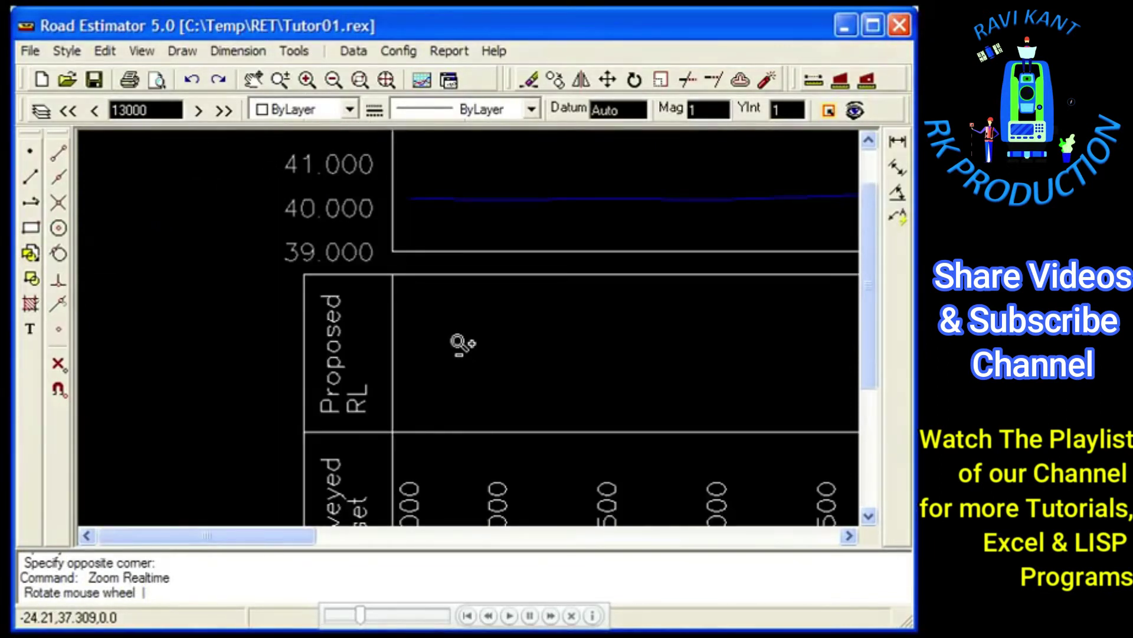
drag(464, 377, 492, 391)
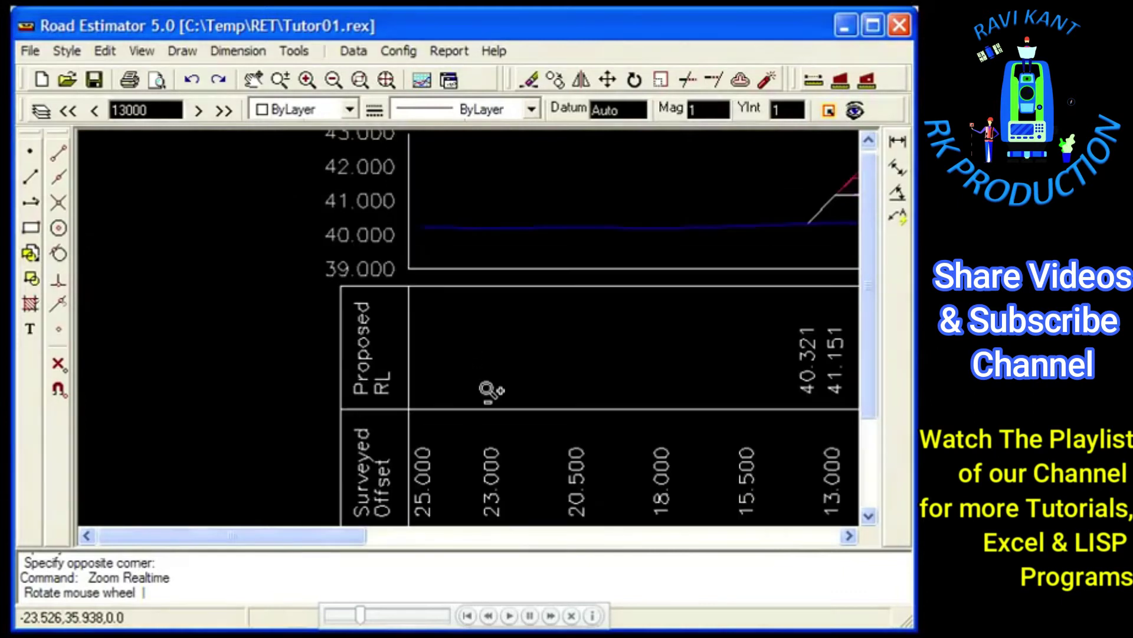
key(Escape)
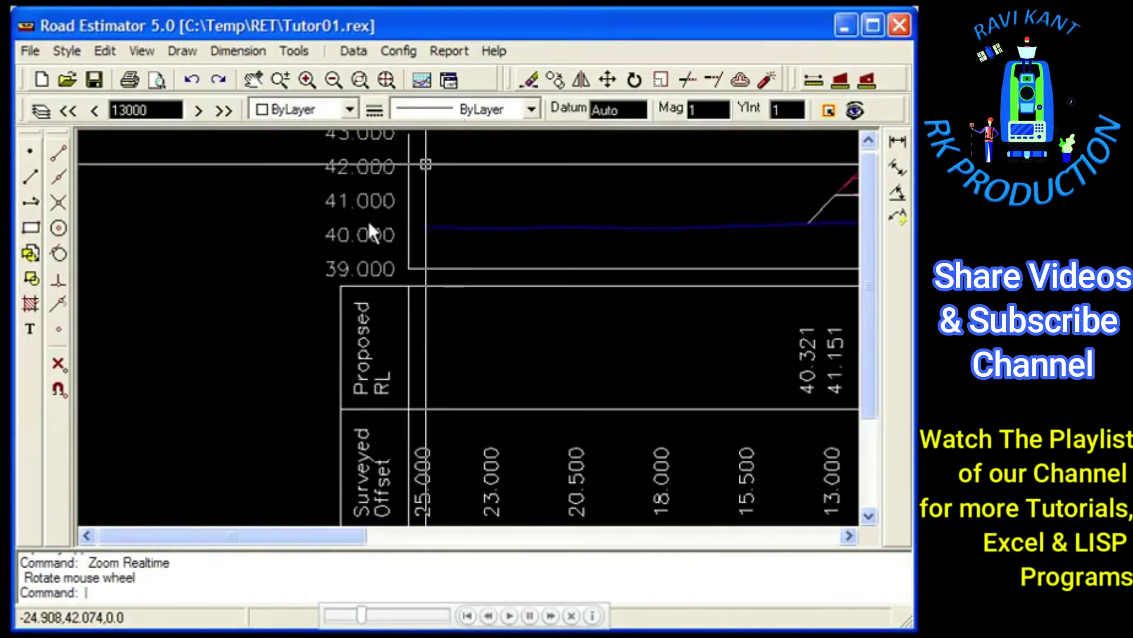
click(253, 79)
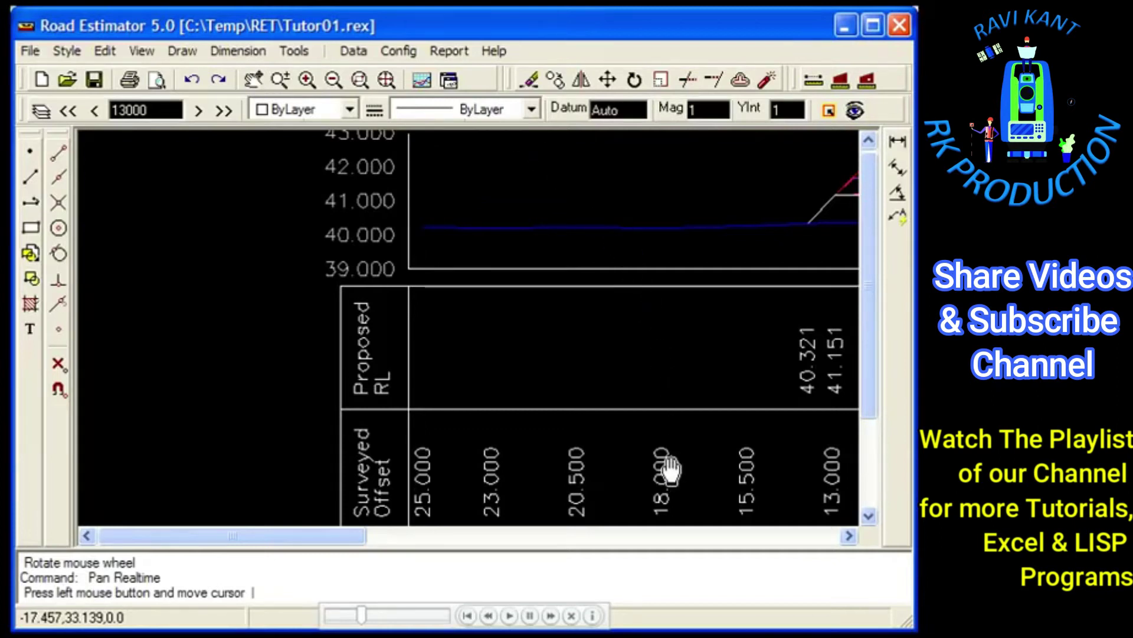
drag(664, 466, 373, 337)
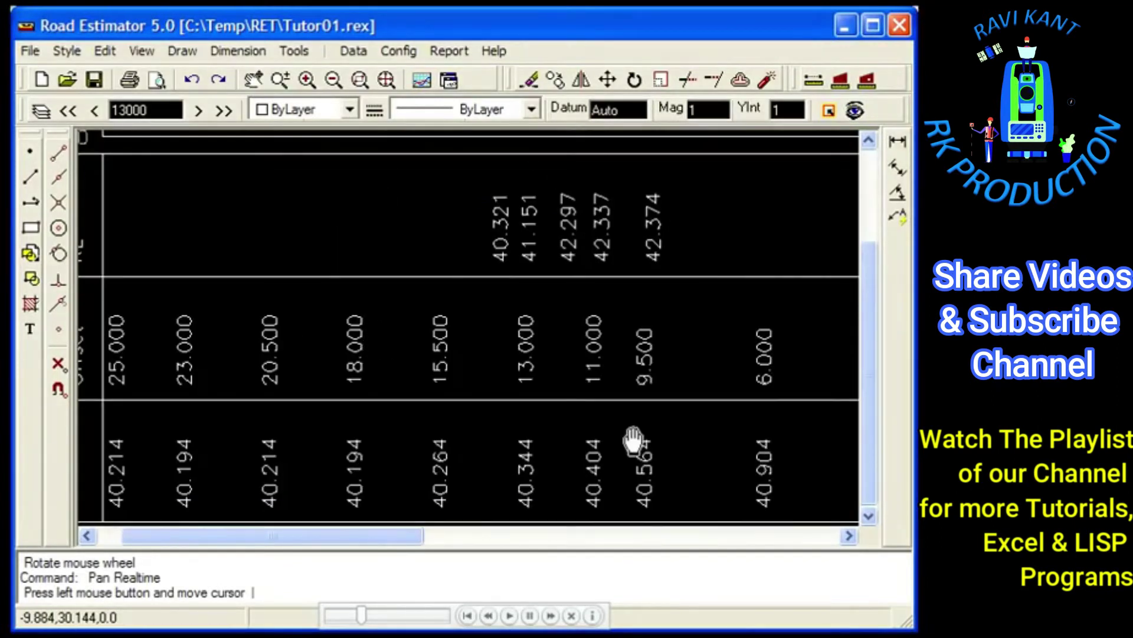
mouse_move(758, 464)
mouse_down()
mouse_move(378, 451)
mouse_move(407, 452)
mouse_up()
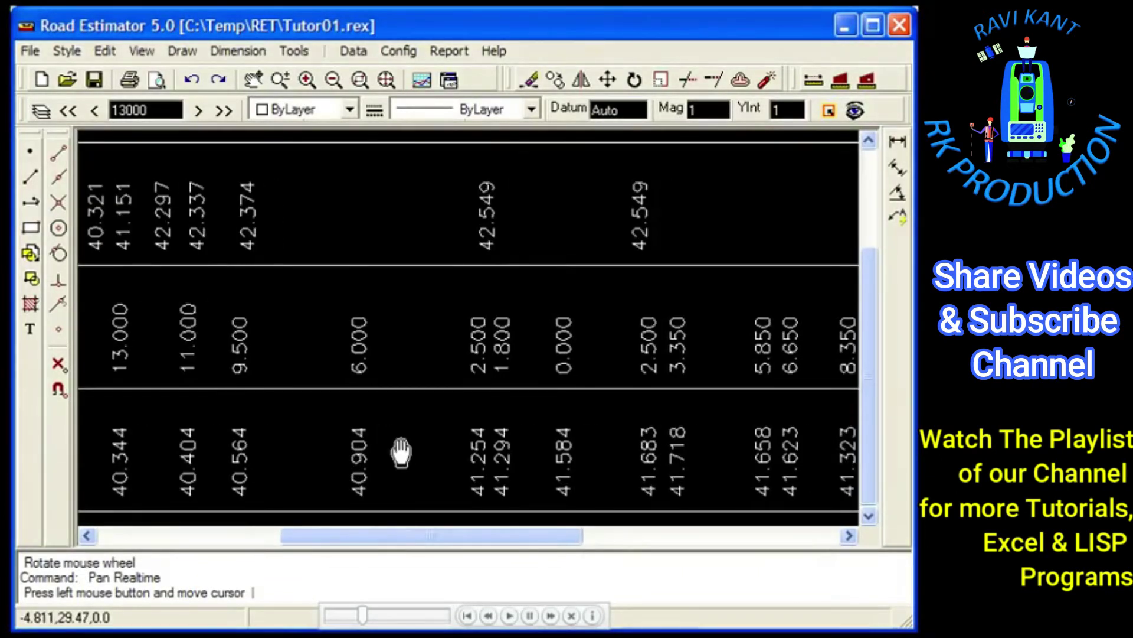
drag(405, 436, 431, 436)
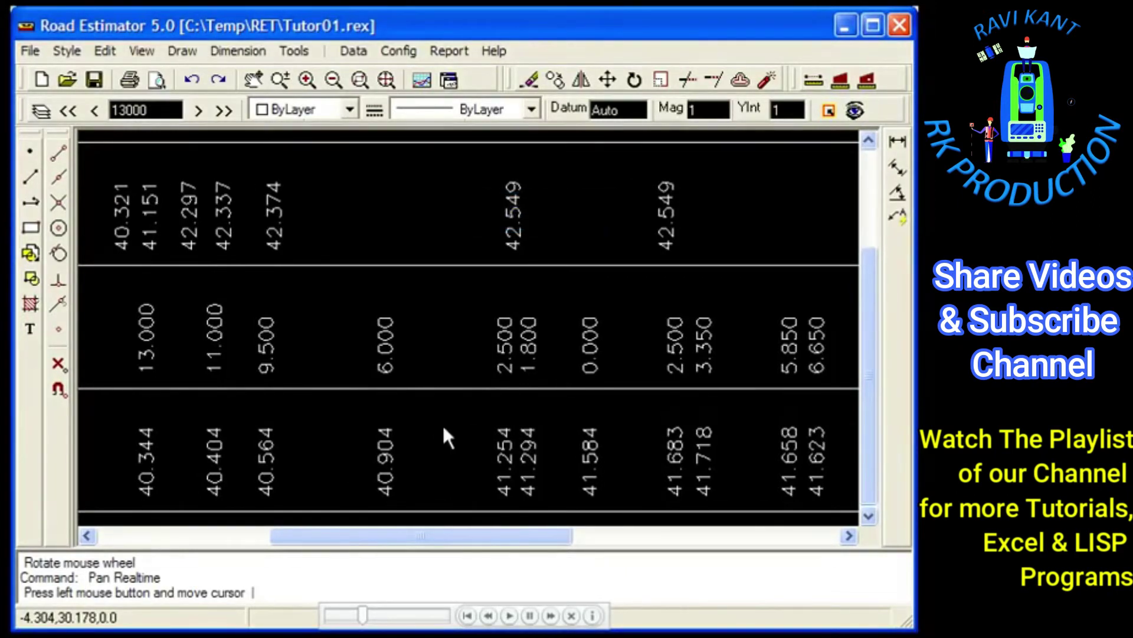
key(Escape)
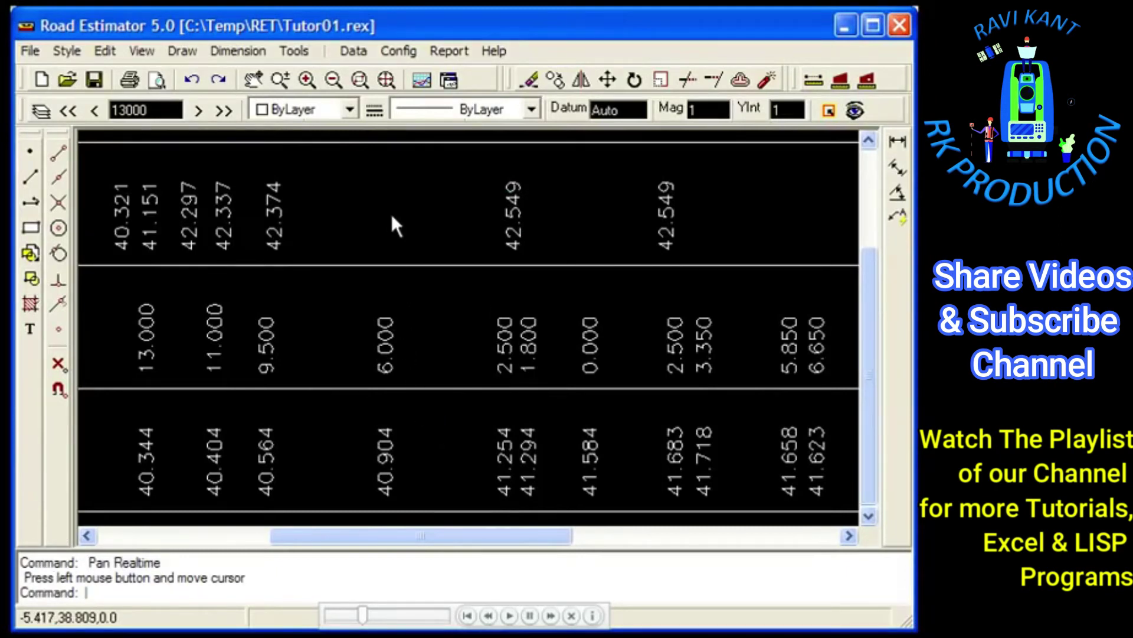
click(388, 79)
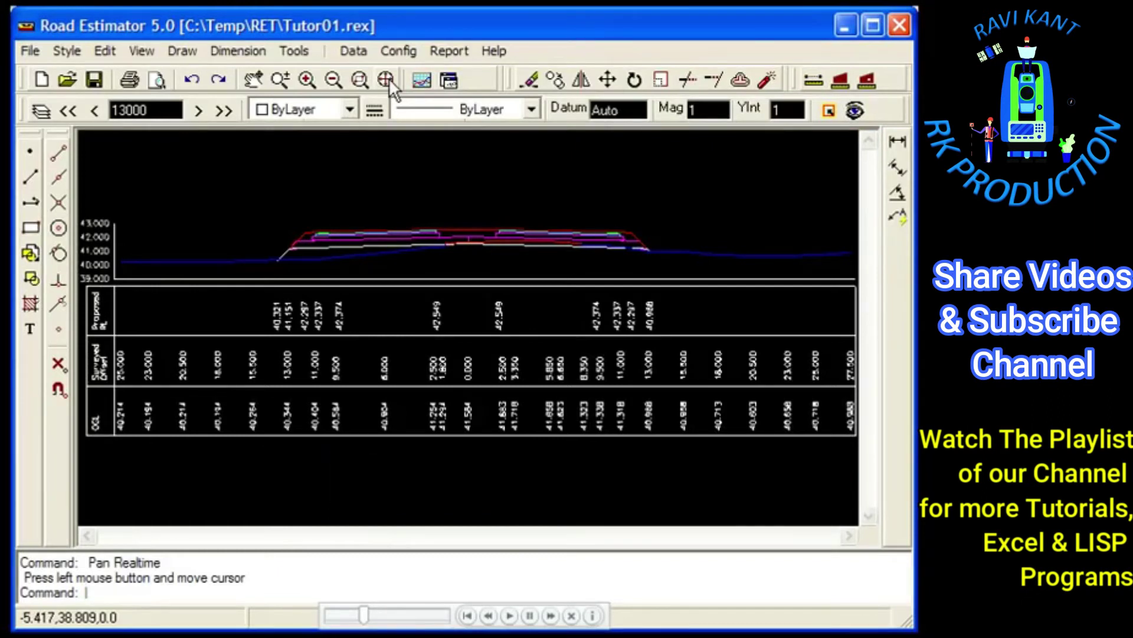
- Tick Show Layer Coordinates in Table for the SG layer of both LCAR and RCAR, saving each
click(354, 51)
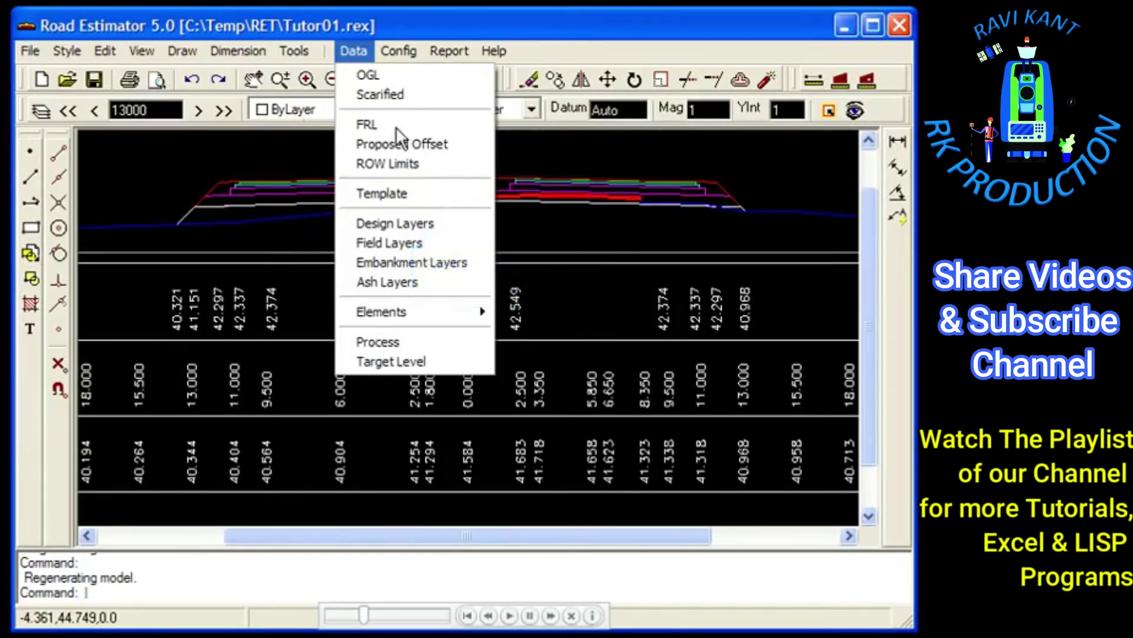
click(401, 225)
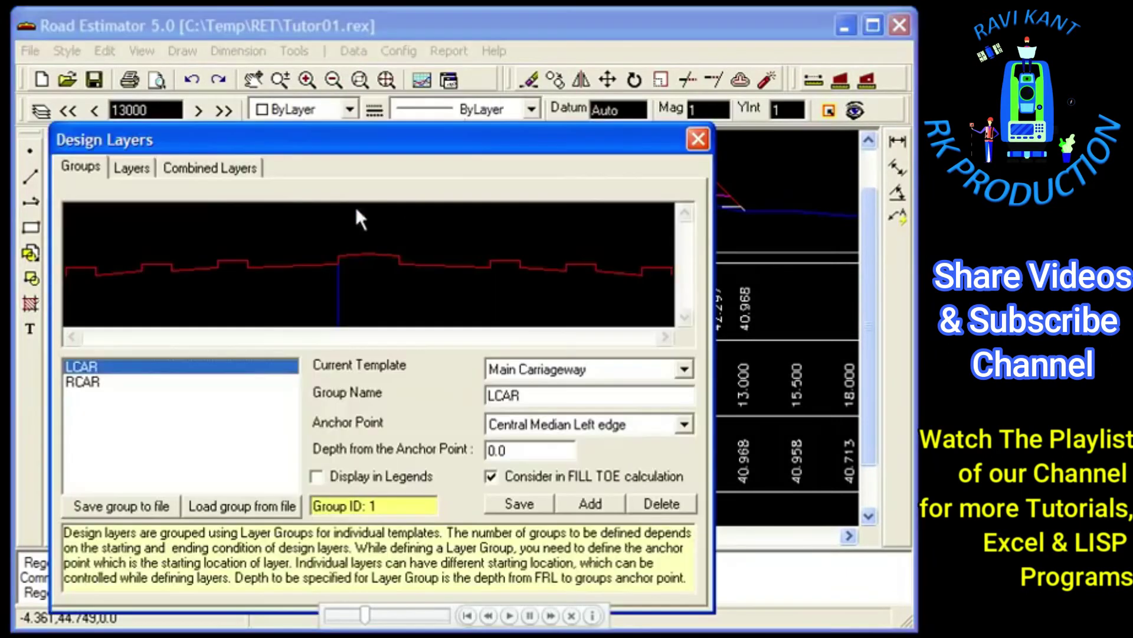
click(143, 166)
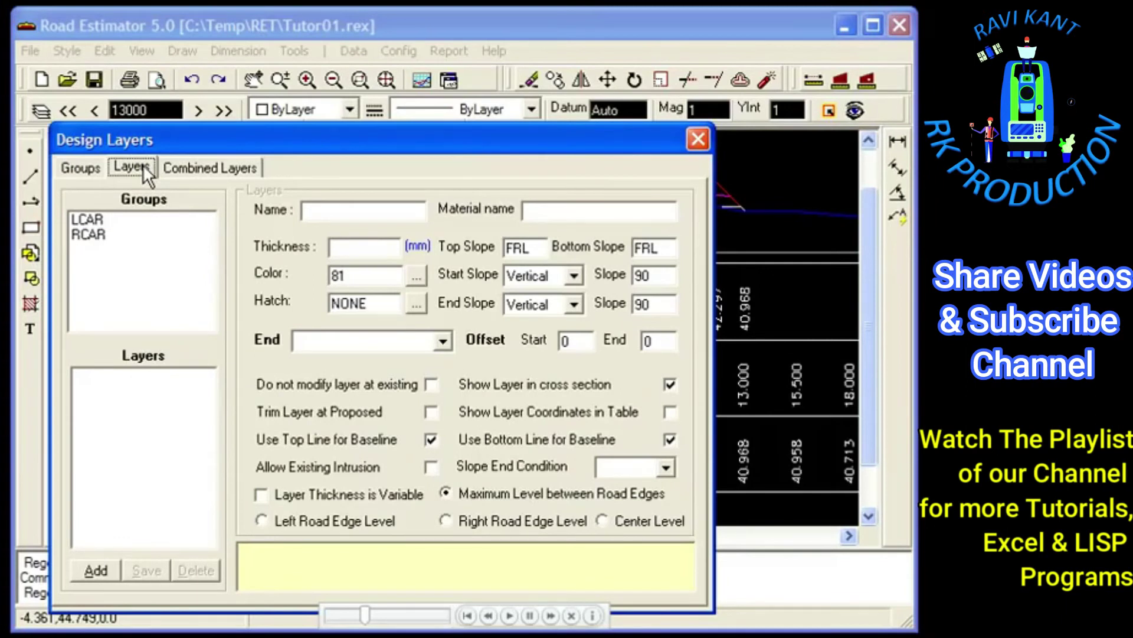
click(122, 221)
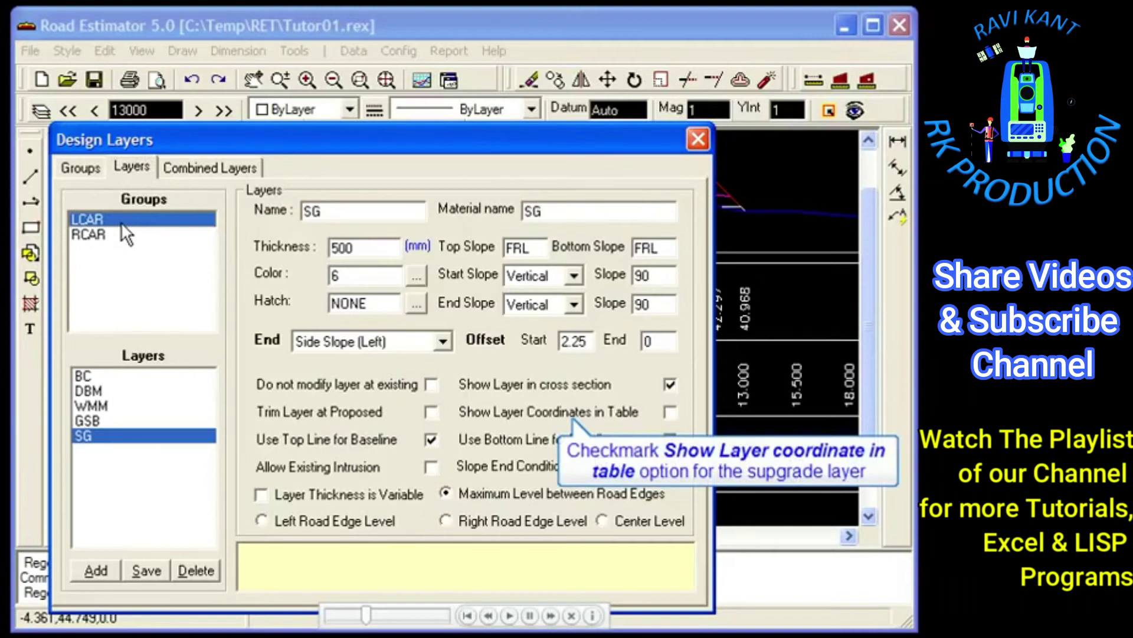
click(669, 412)
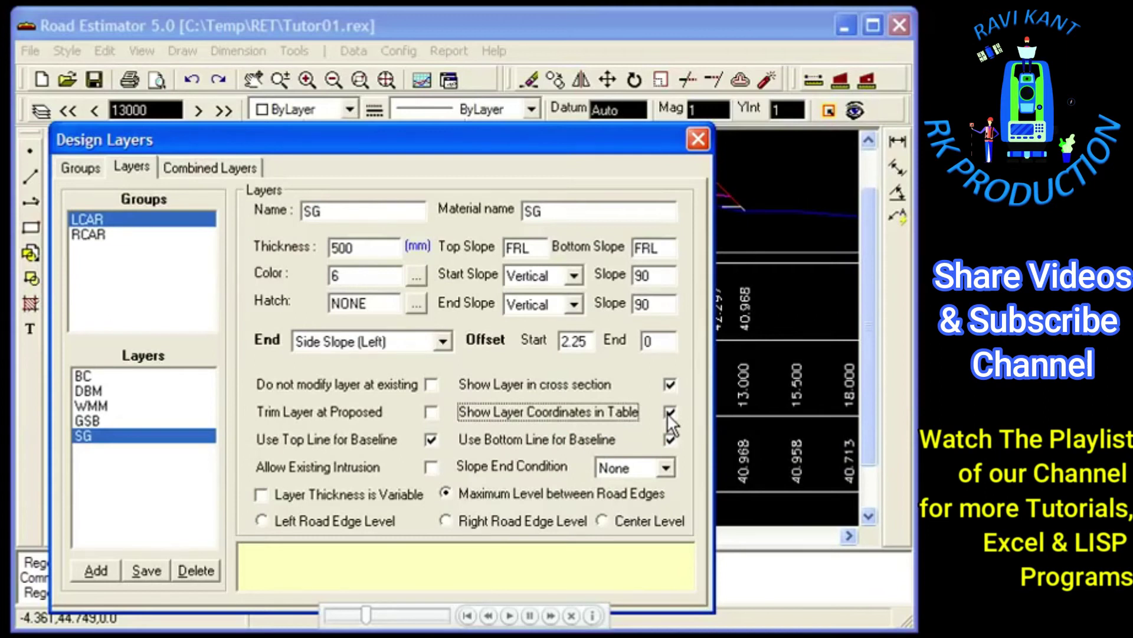
click(146, 567)
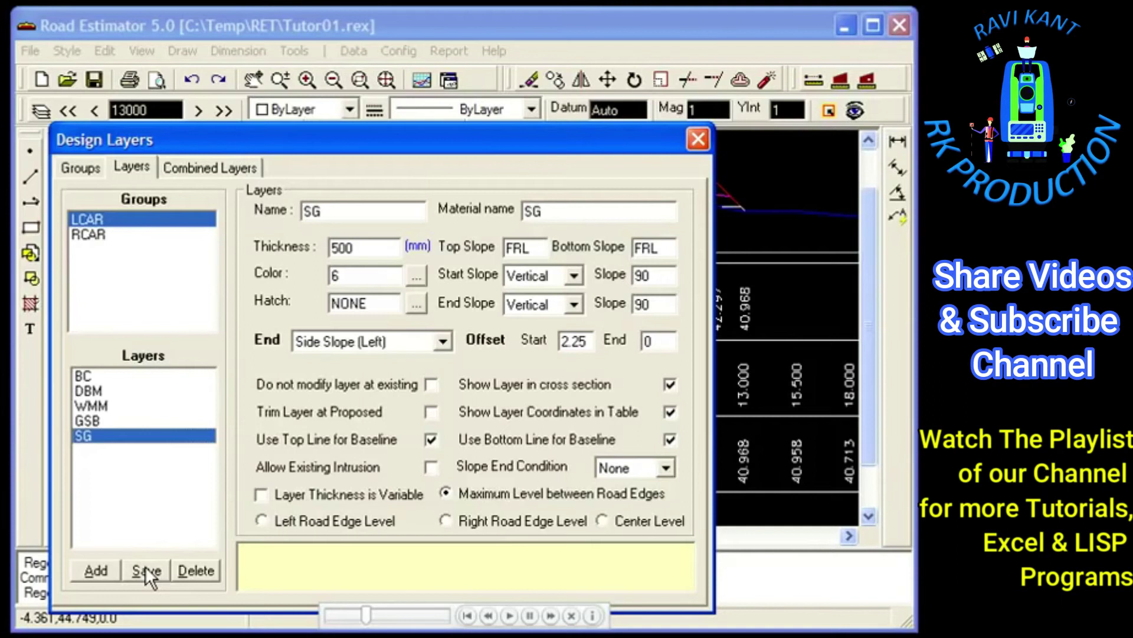
click(90, 235)
click(589, 409)
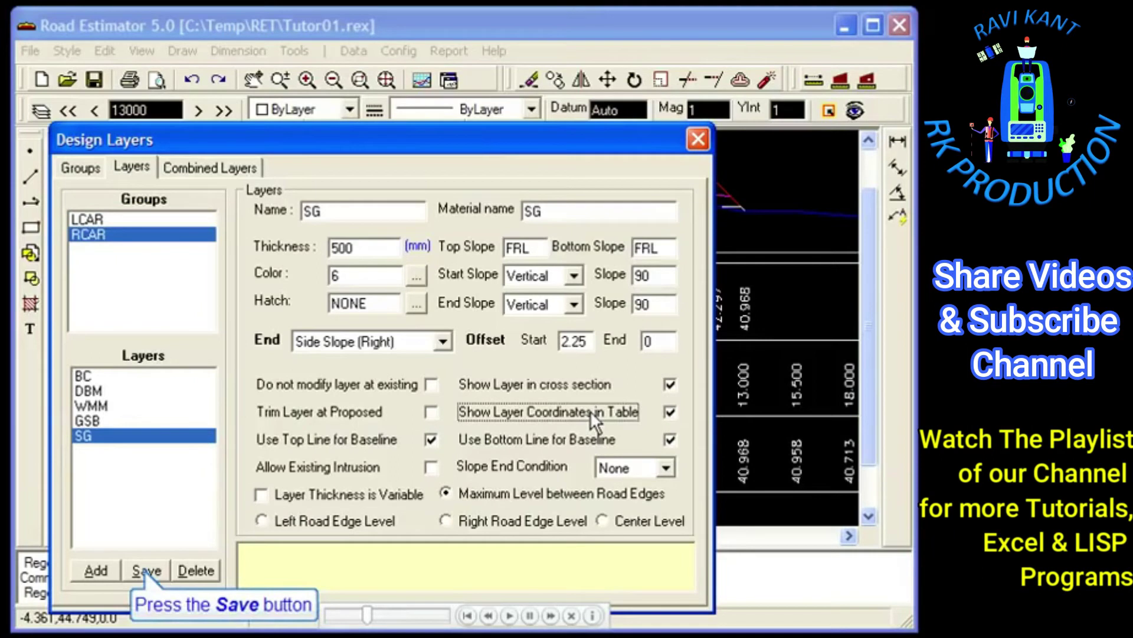
click(160, 567)
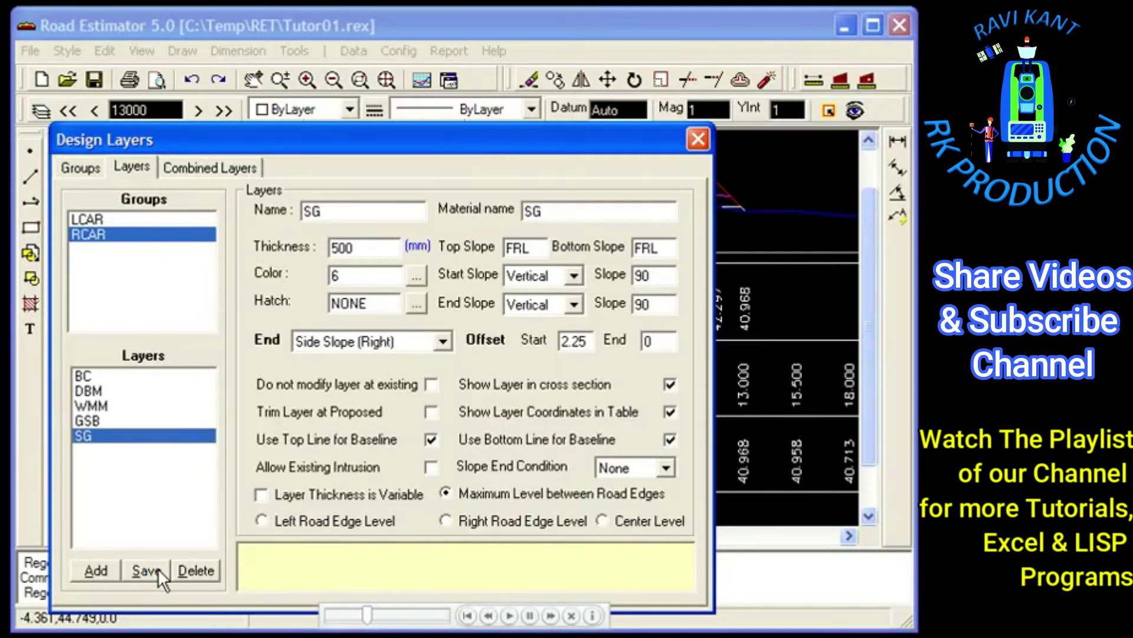
click(698, 140)
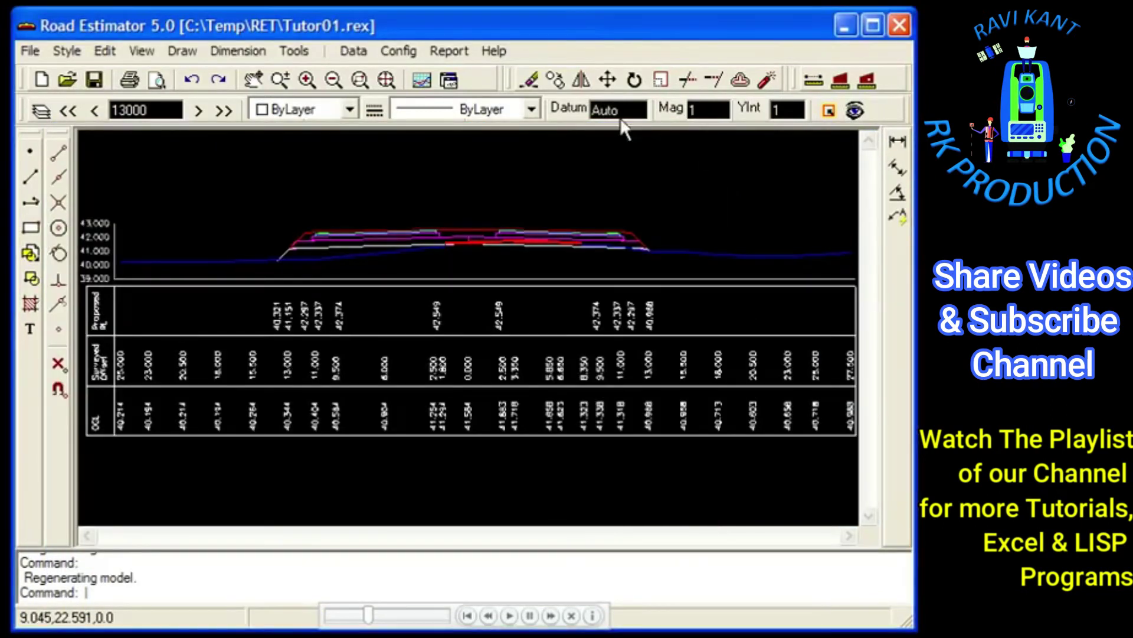
- Add both SG entries from Rows available to the coordinate table's rows
click(384, 45)
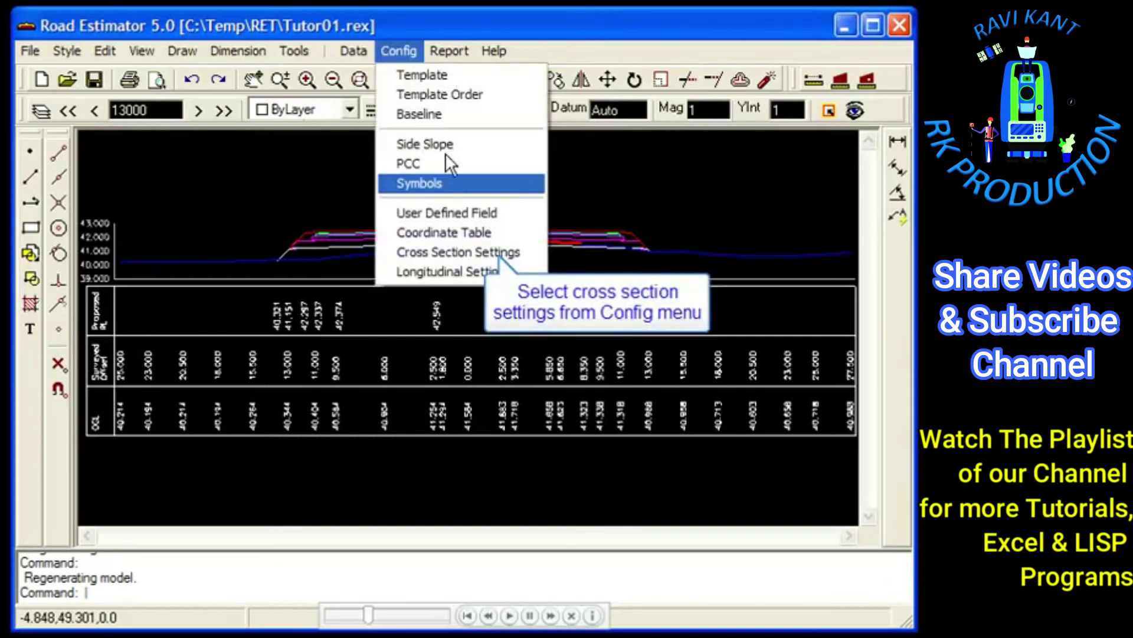
click(452, 246)
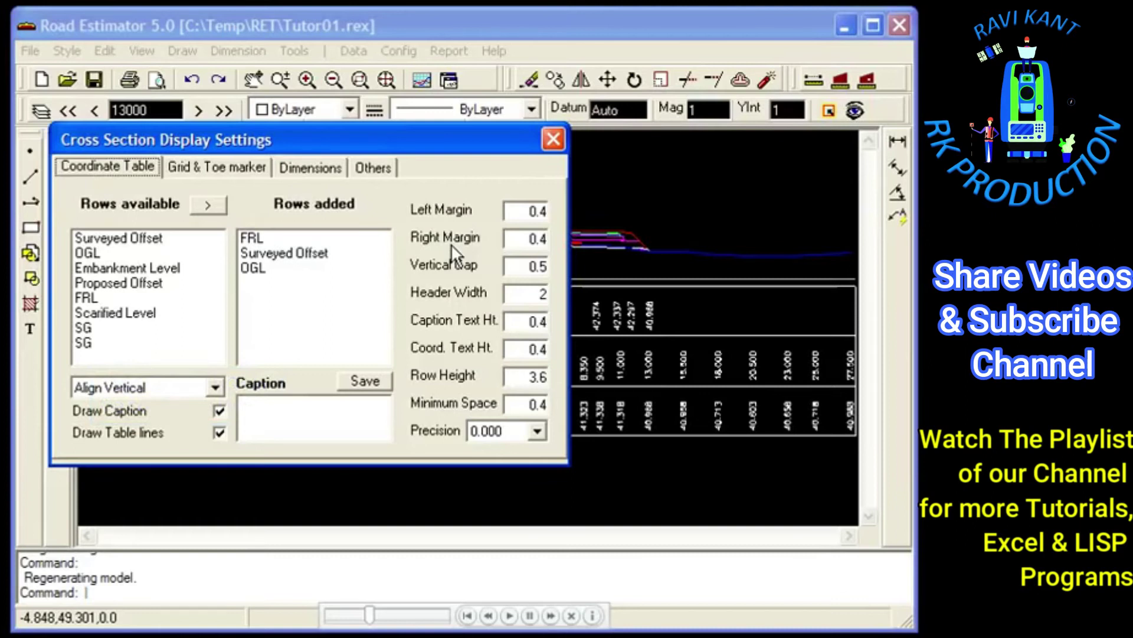
click(95, 327)
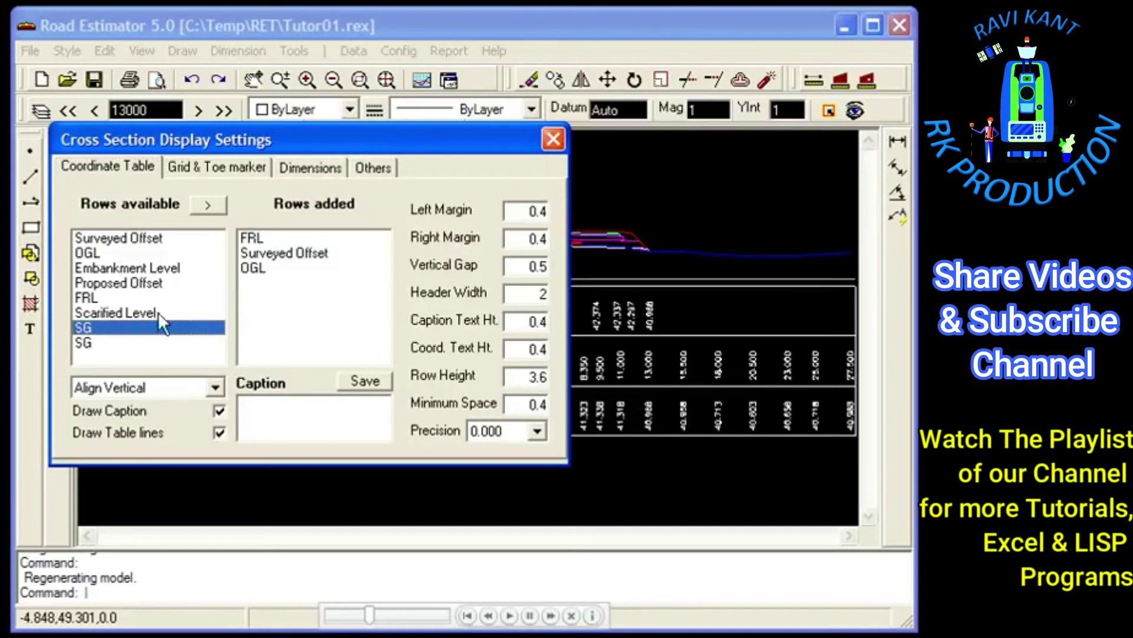
click(204, 206)
click(97, 344)
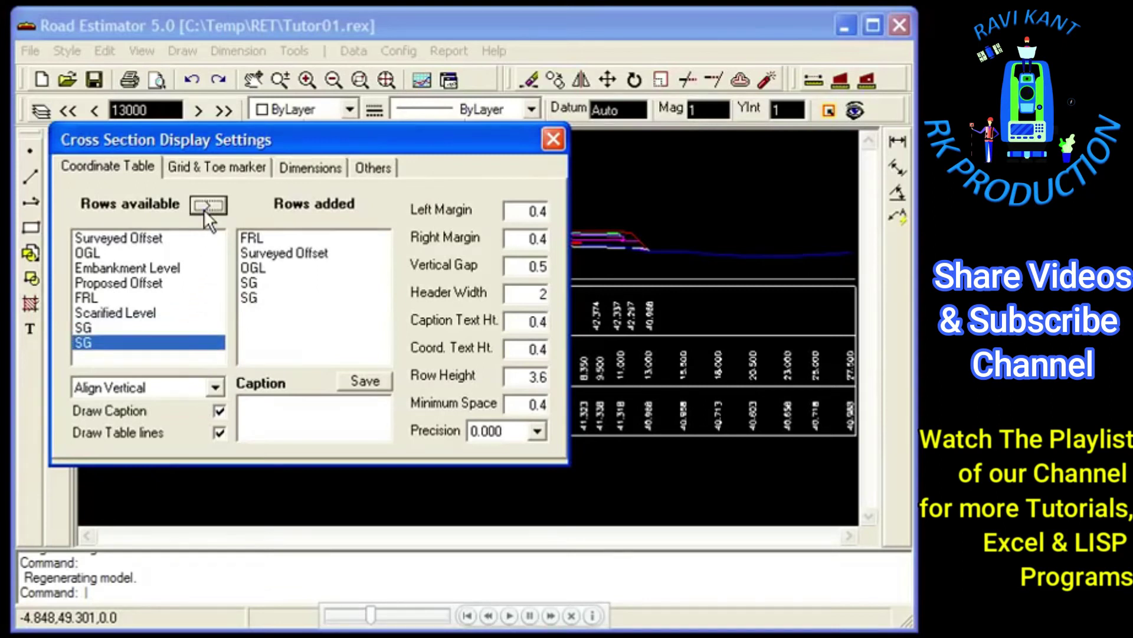
click(273, 283)
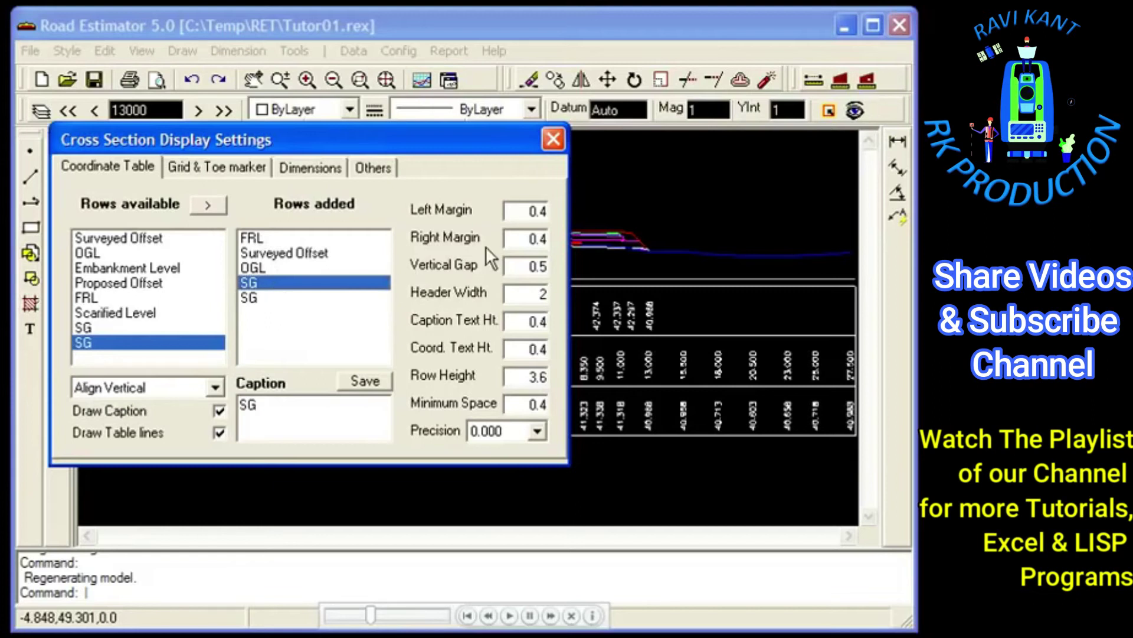
click(552, 143)
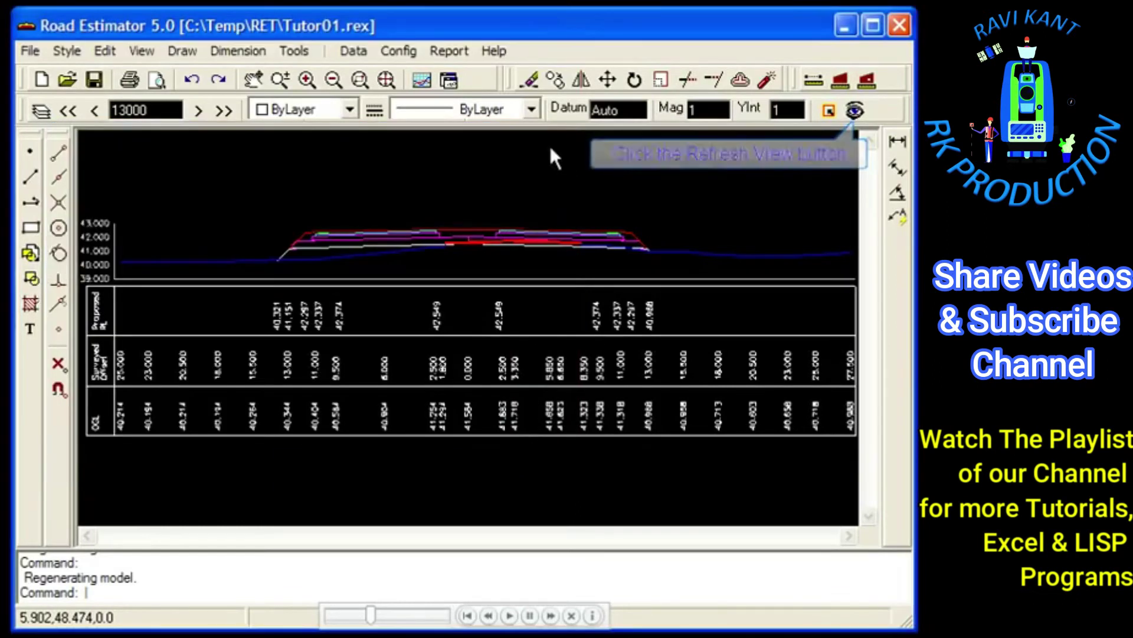
- Refresh the view, then zoom and pan along the two new SG level rows before viewing all
click(854, 111)
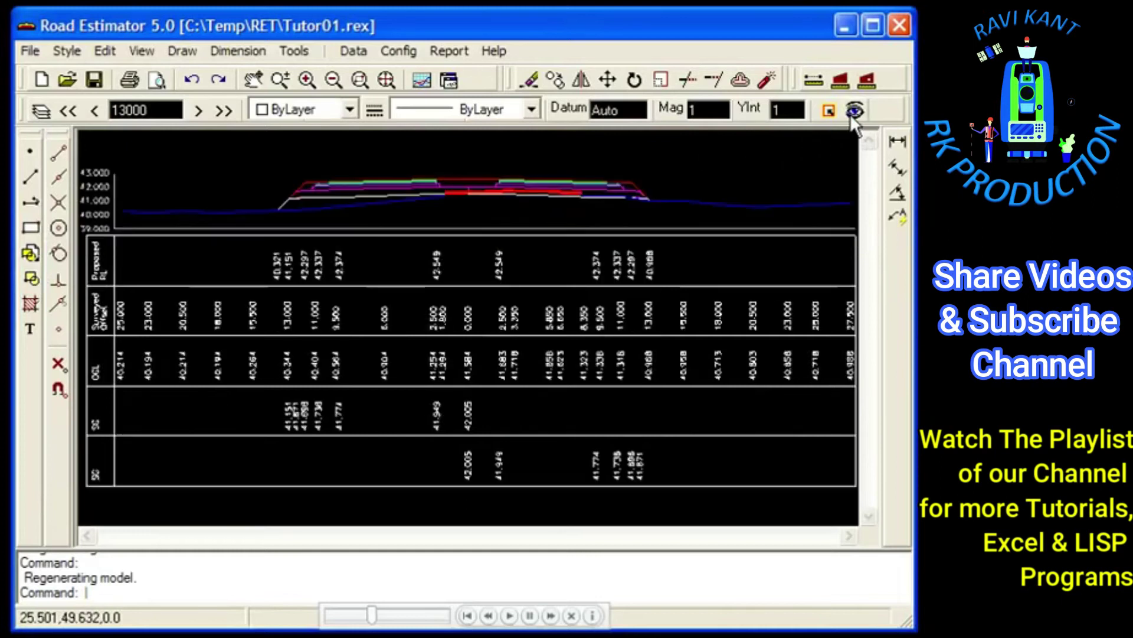
click(358, 80)
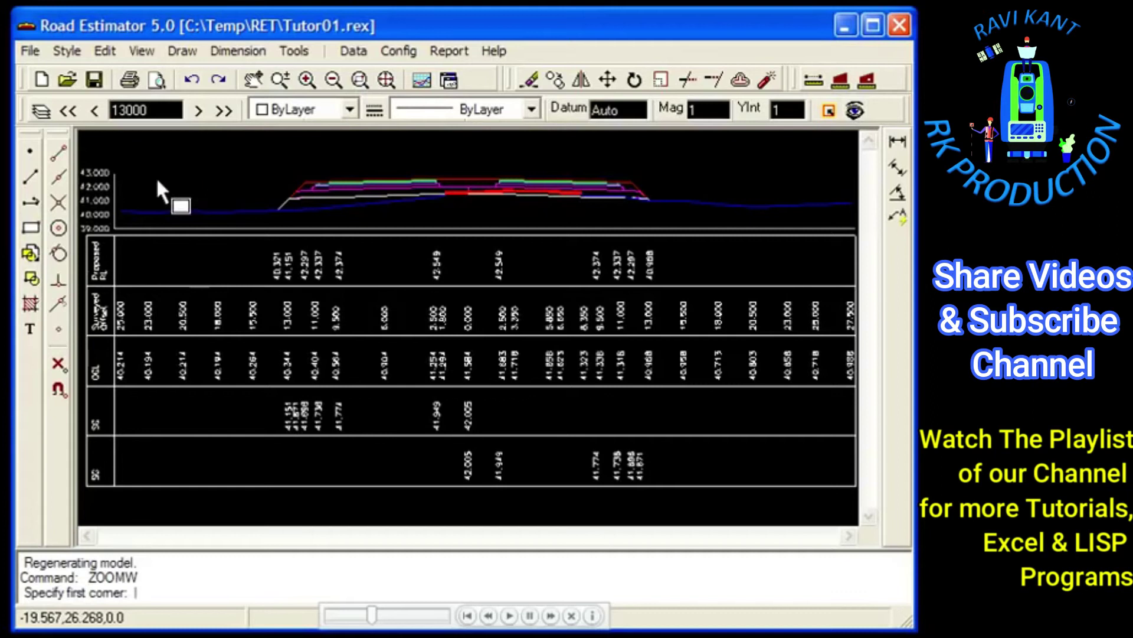
click(87, 497)
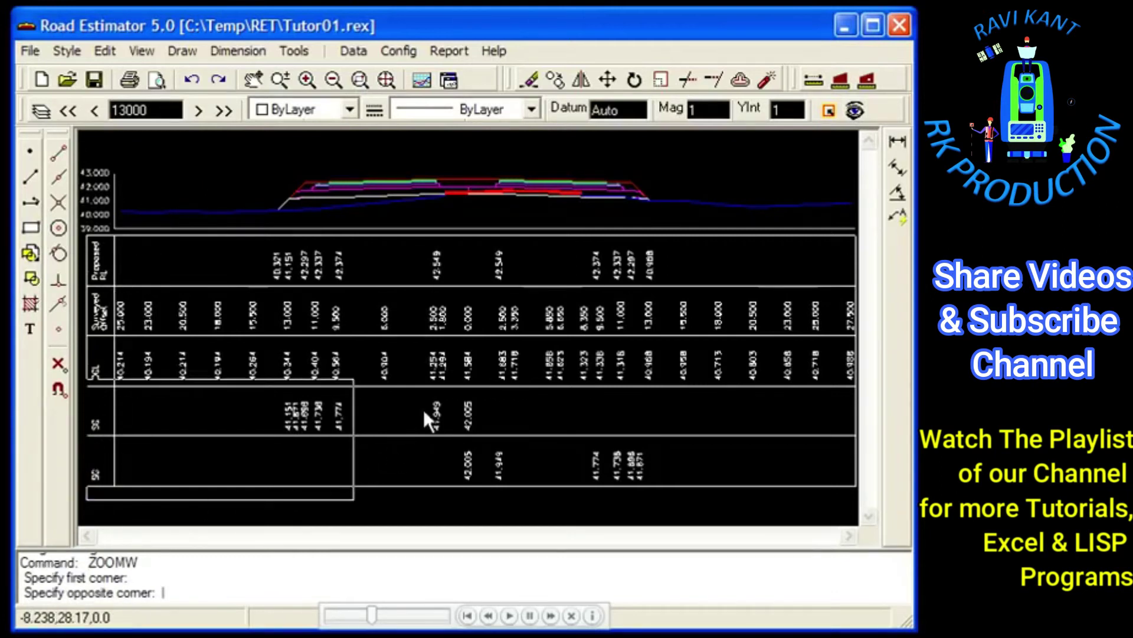
click(431, 376)
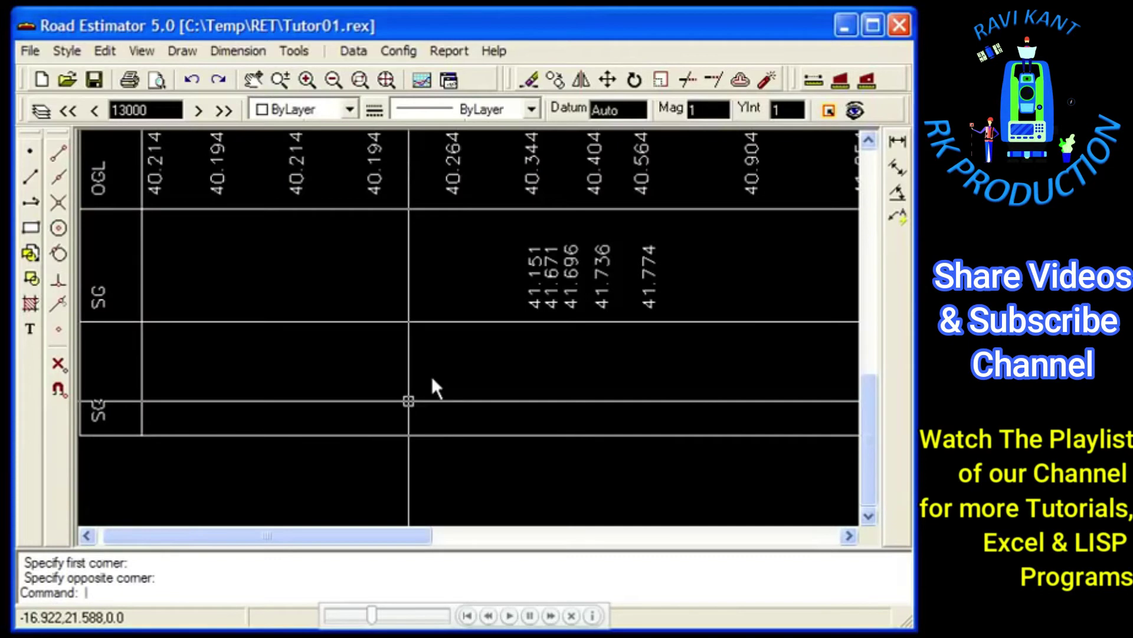
click(251, 80)
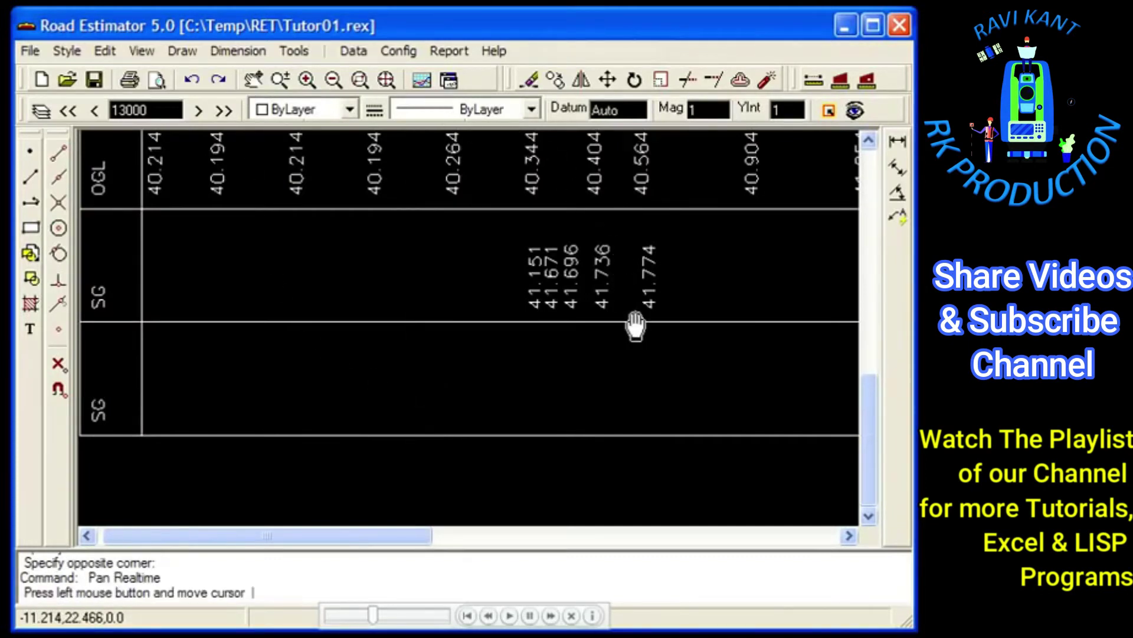
mouse_move(640, 380)
mouse_down()
mouse_move(409, 397)
mouse_move(387, 380)
mouse_move(190, 372)
mouse_up()
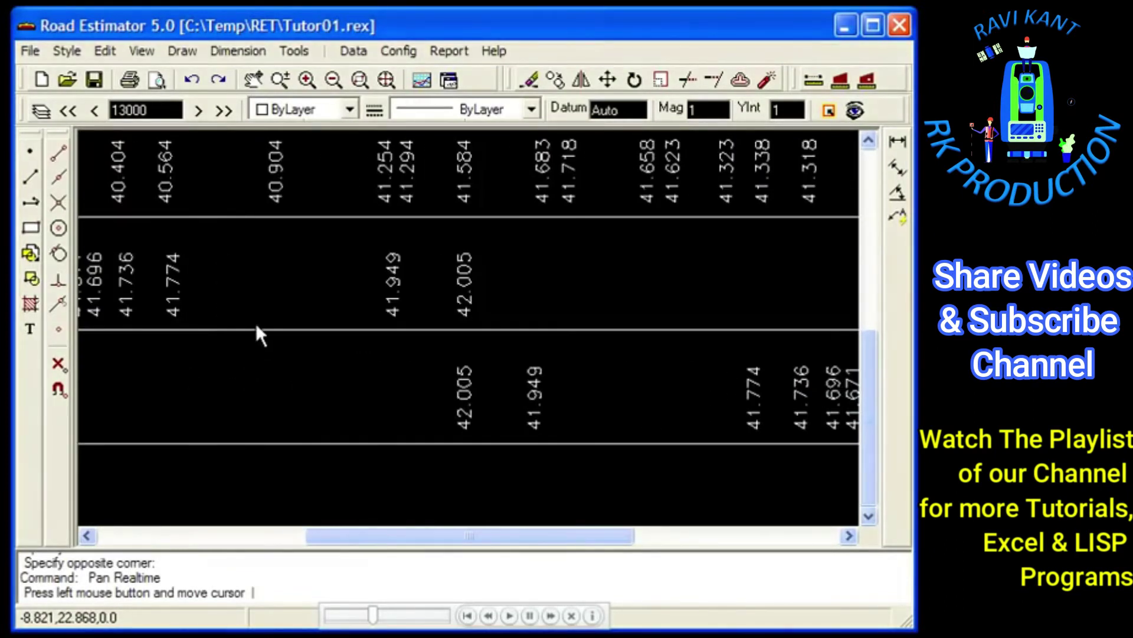
key(Escape)
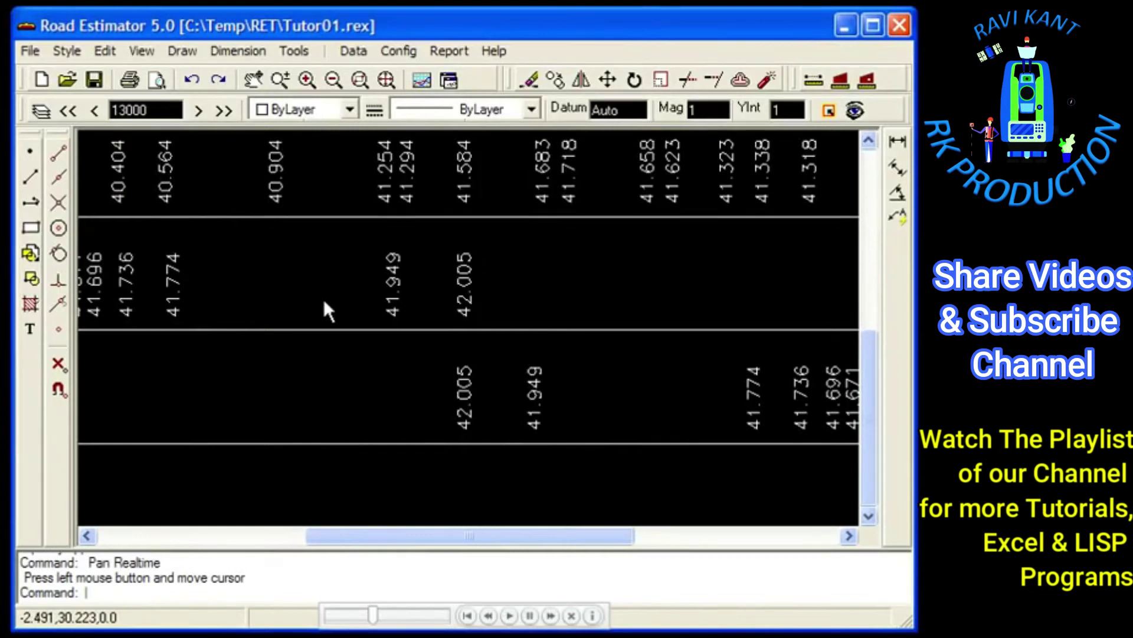
click(387, 81)
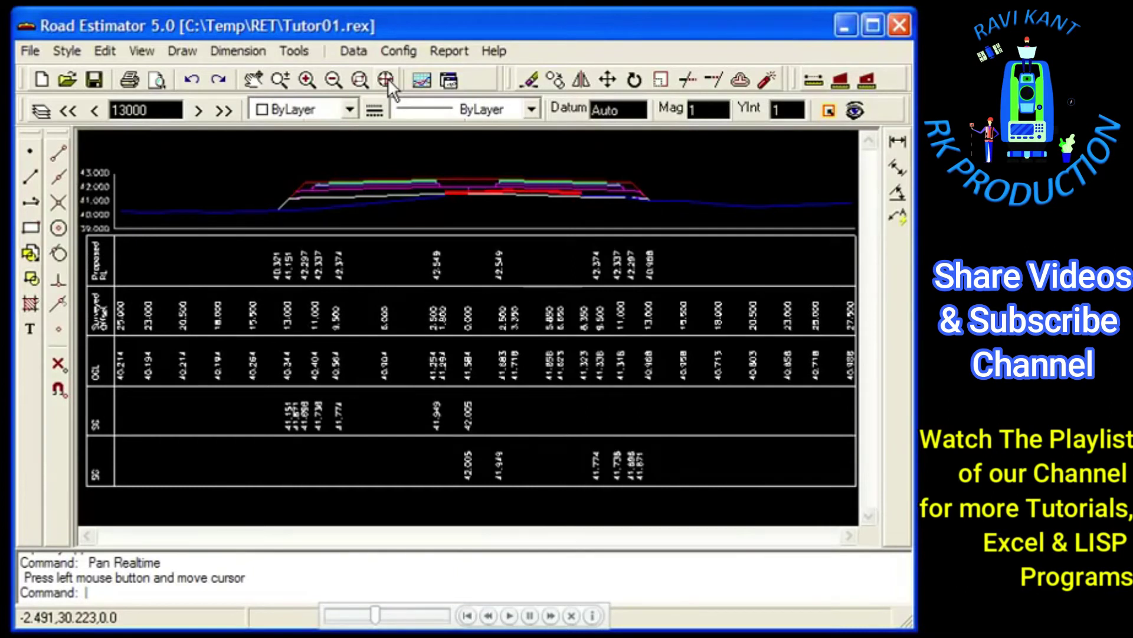
- Create layer-coordinate group 'SG' with header 'Sub/Grade' from the LCAR and RCAR SG-TOP layers
click(396, 55)
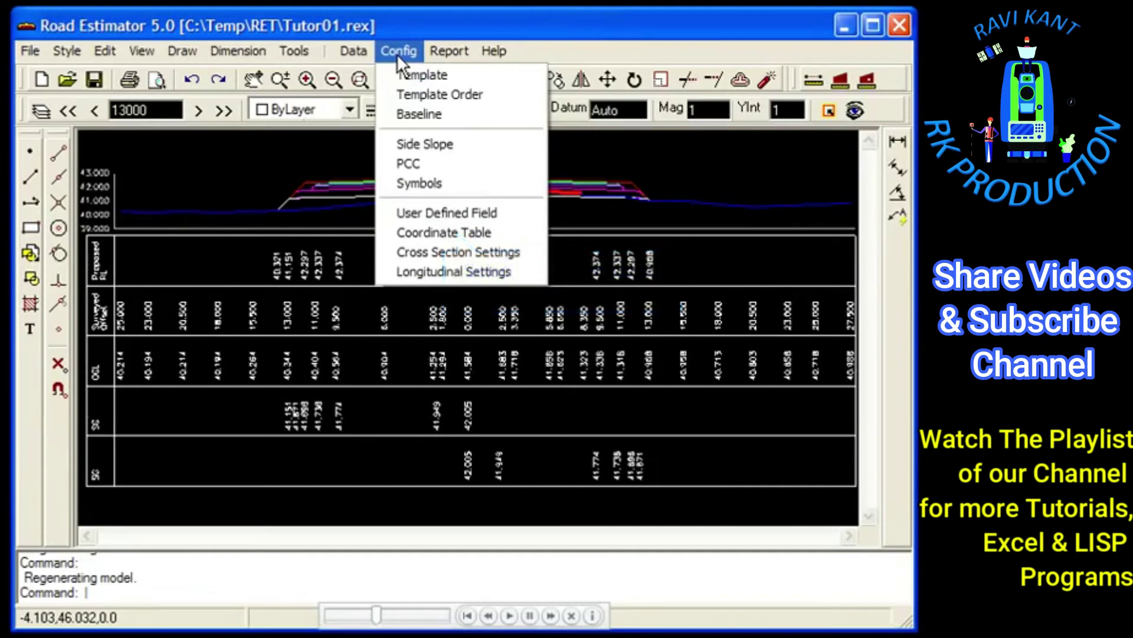
click(430, 235)
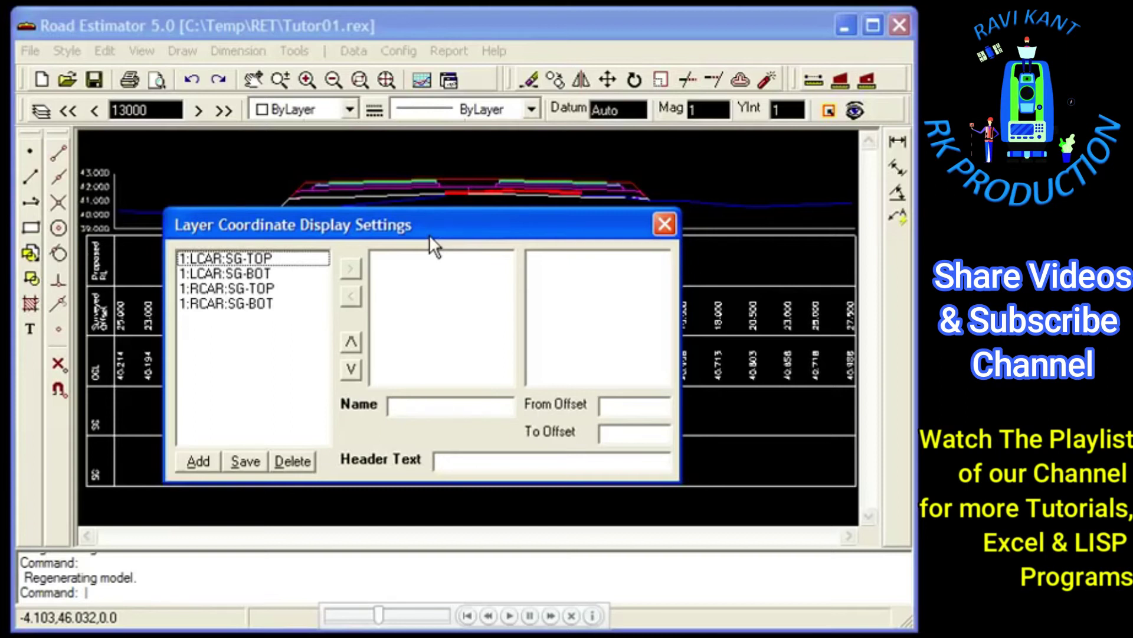
click(203, 461)
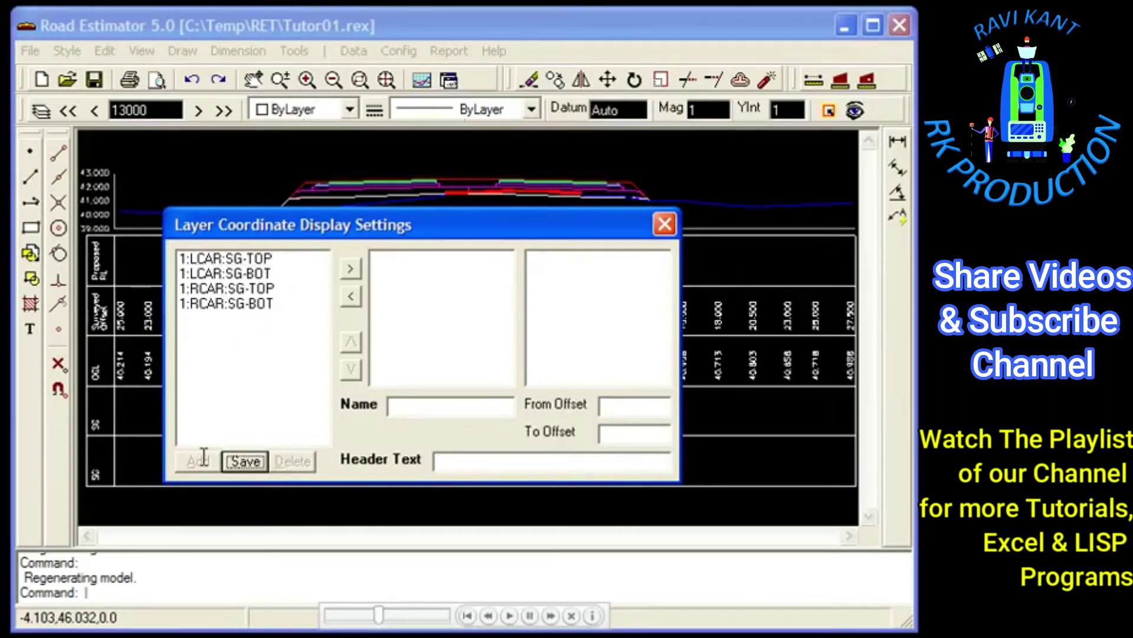
click(406, 406)
text(SG)
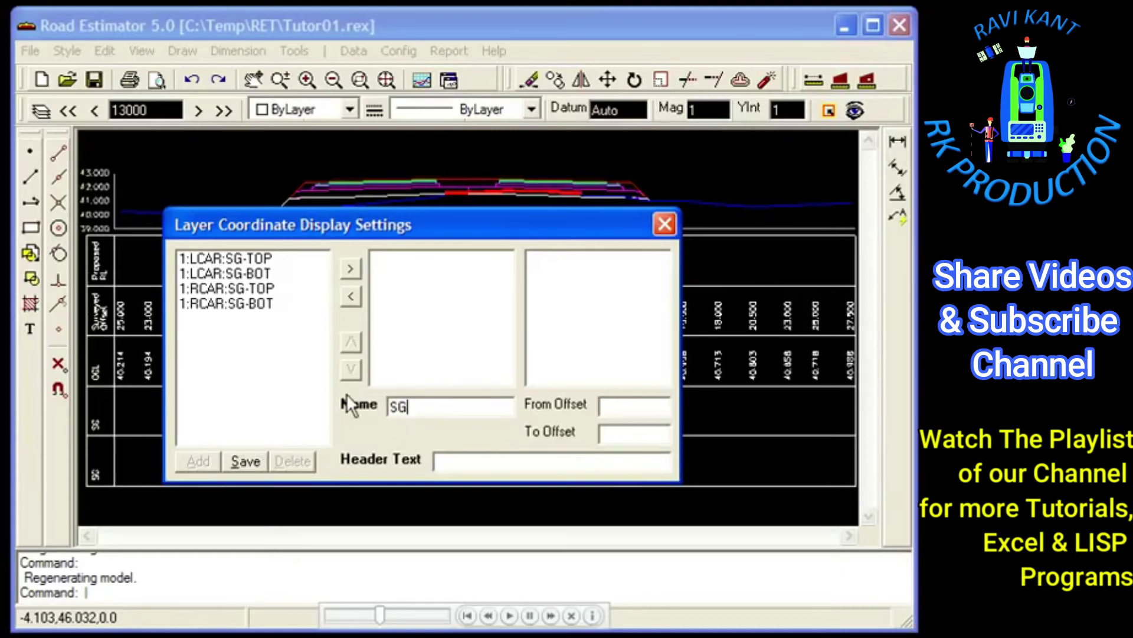
click(263, 260)
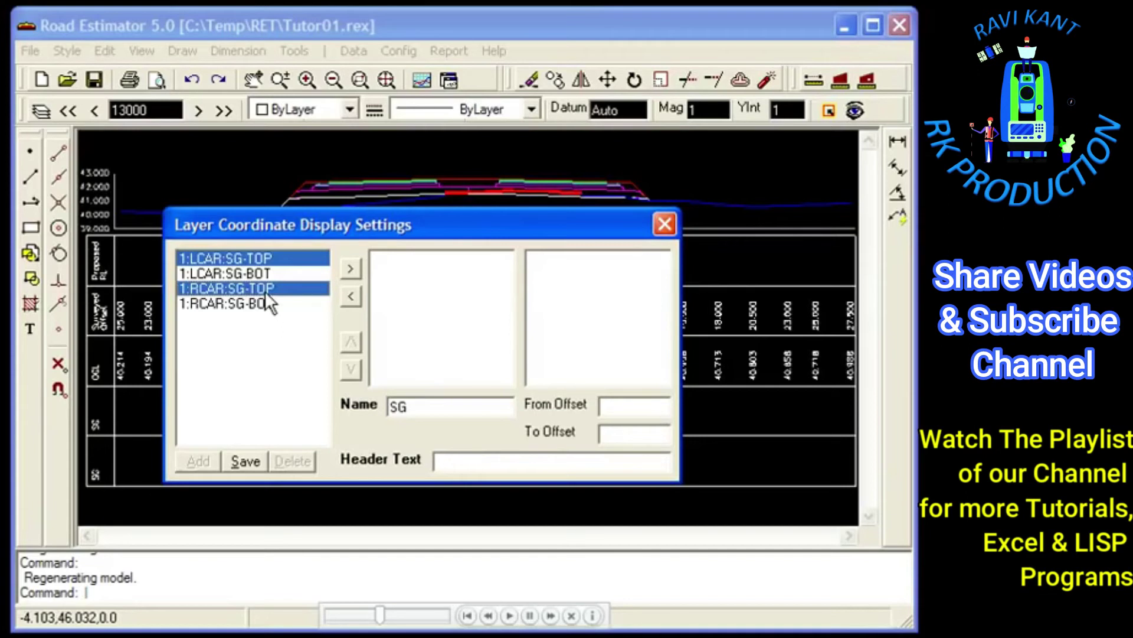
click(350, 267)
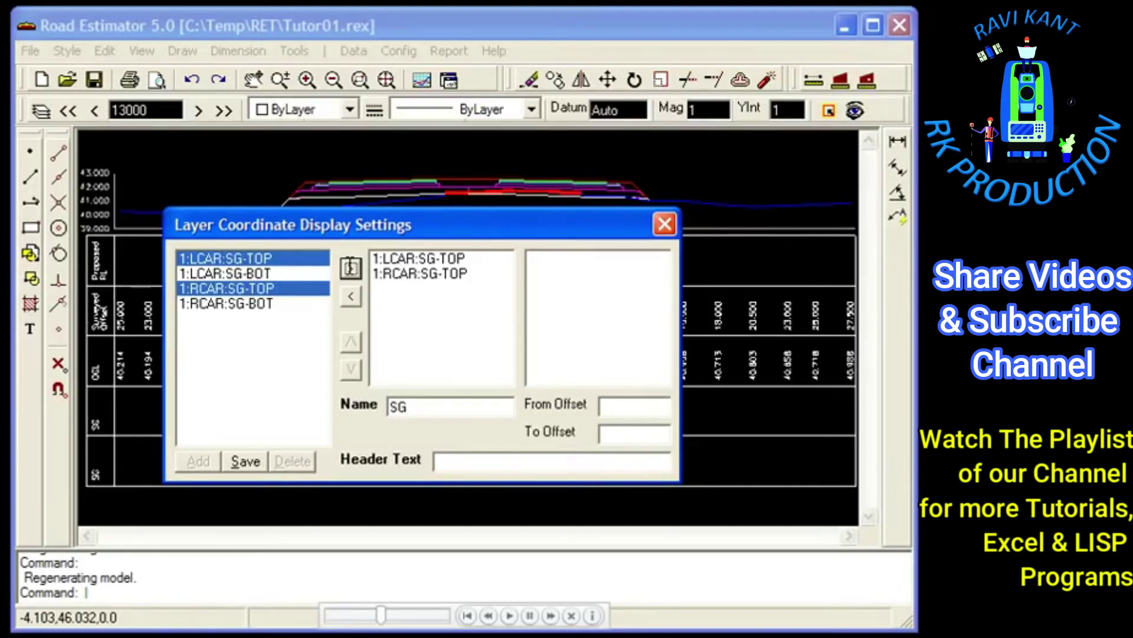
click(449, 462)
text(Sub/Gr)
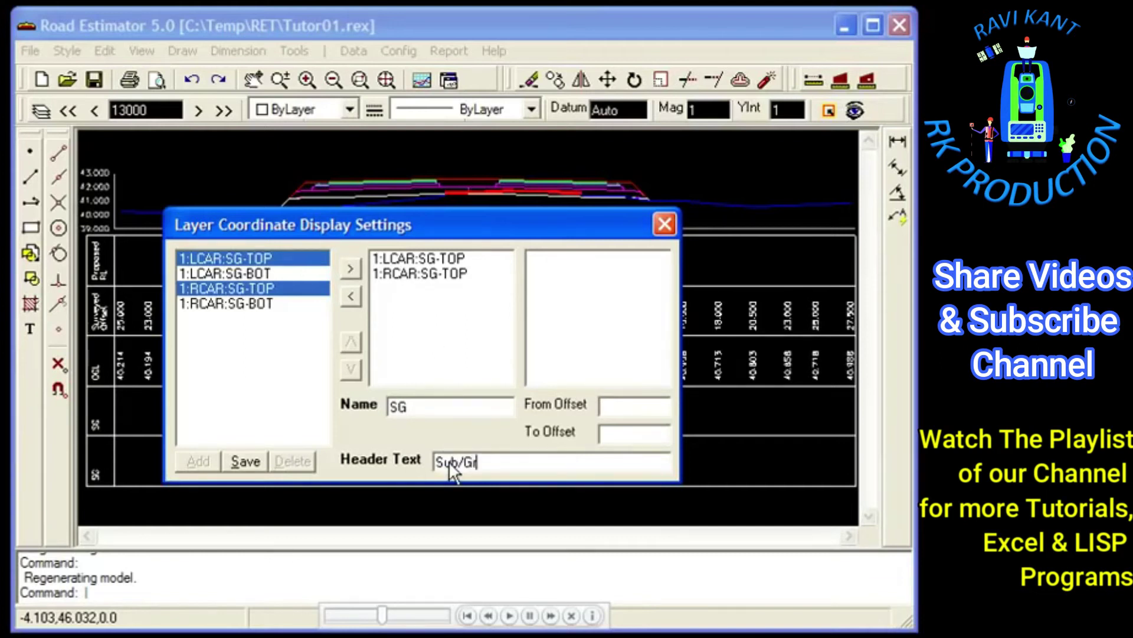
text(ade)
click(240, 458)
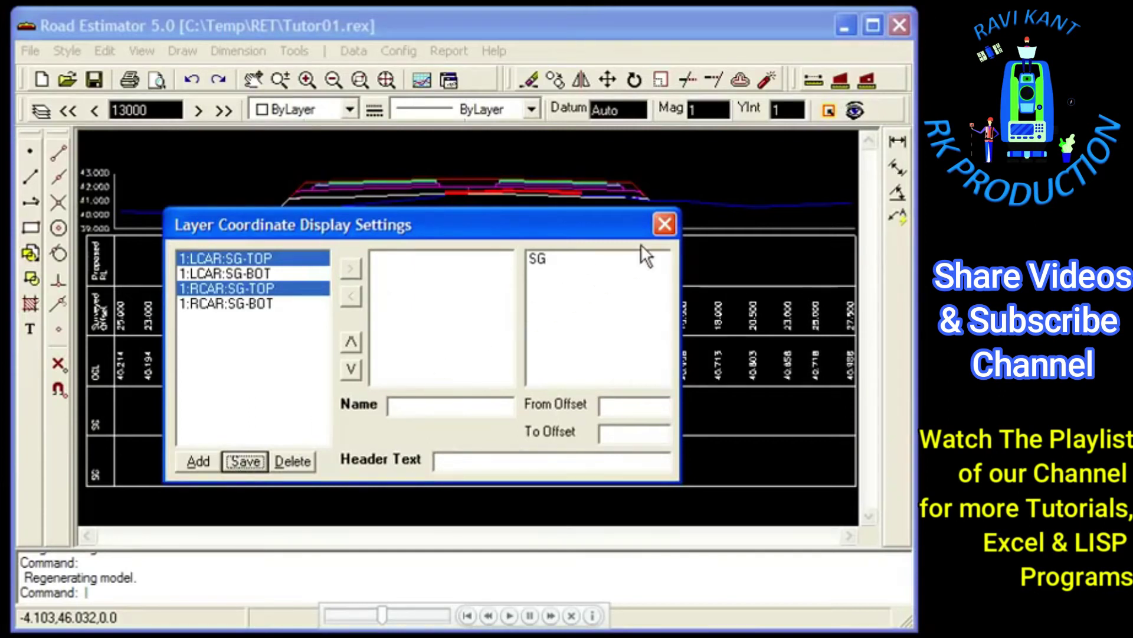
click(664, 223)
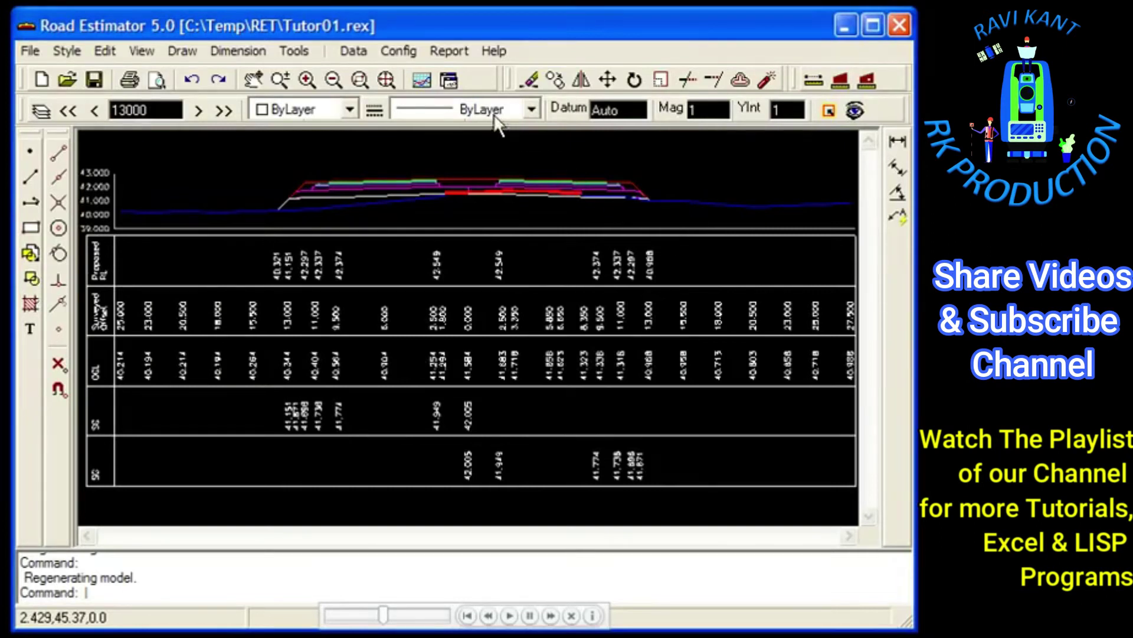
- Replace the two SG rows in Rows added with the single combined SG row
click(401, 52)
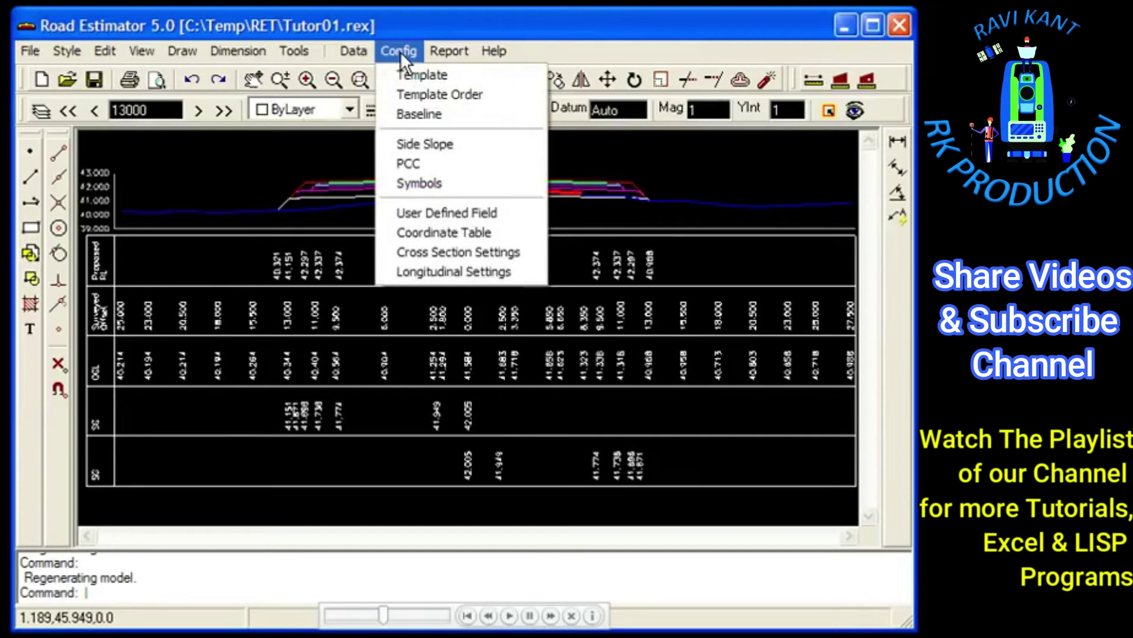
click(448, 250)
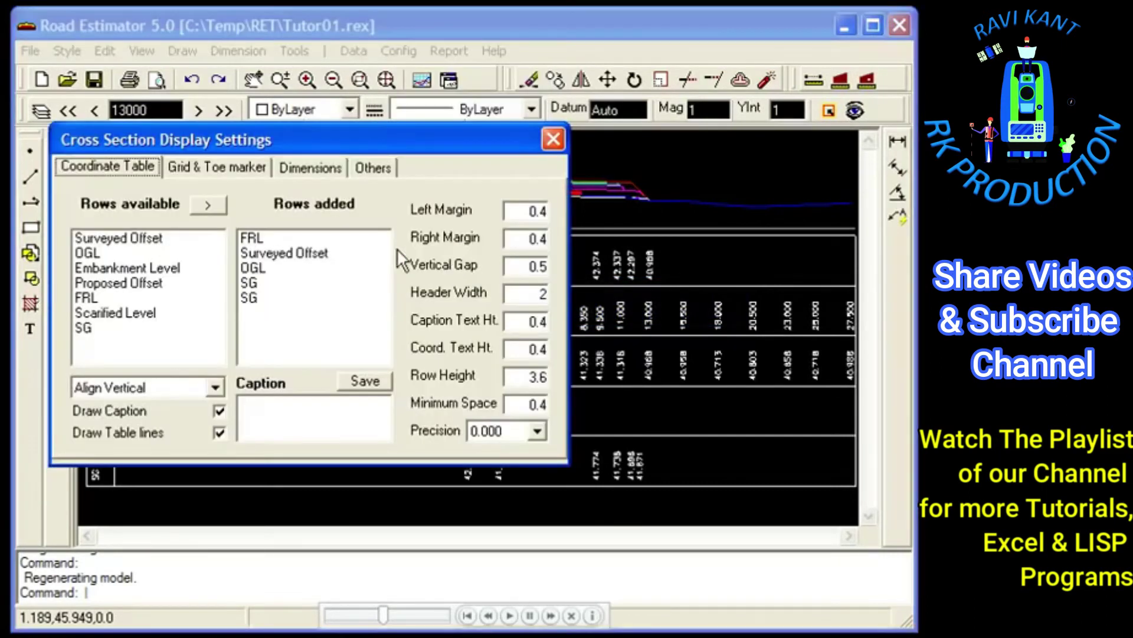
click(289, 284)
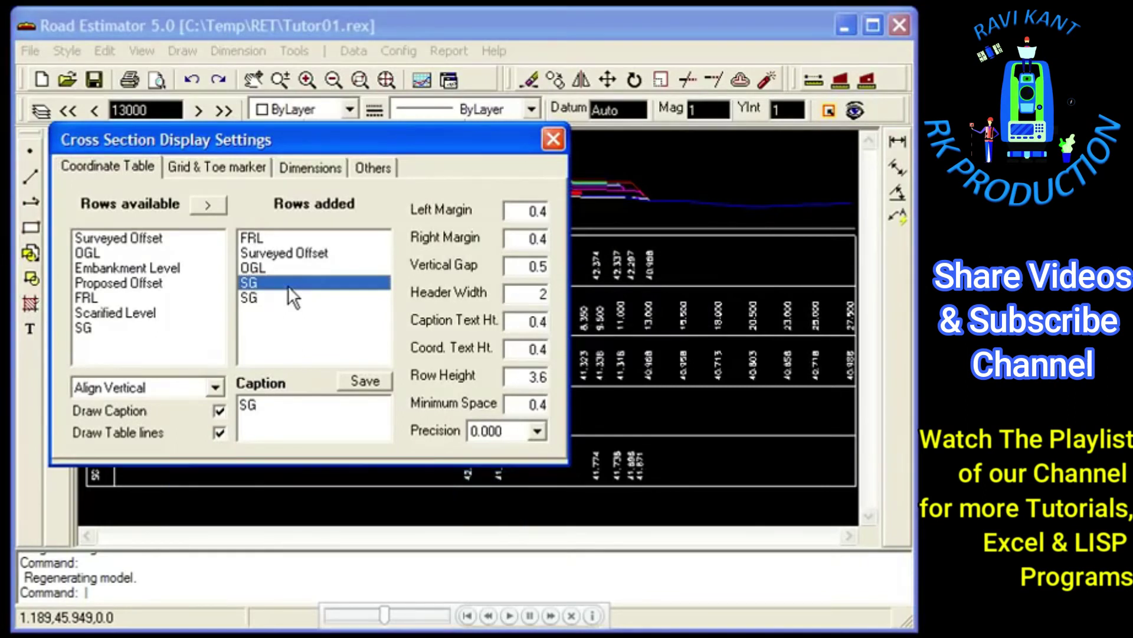
key(Delete)
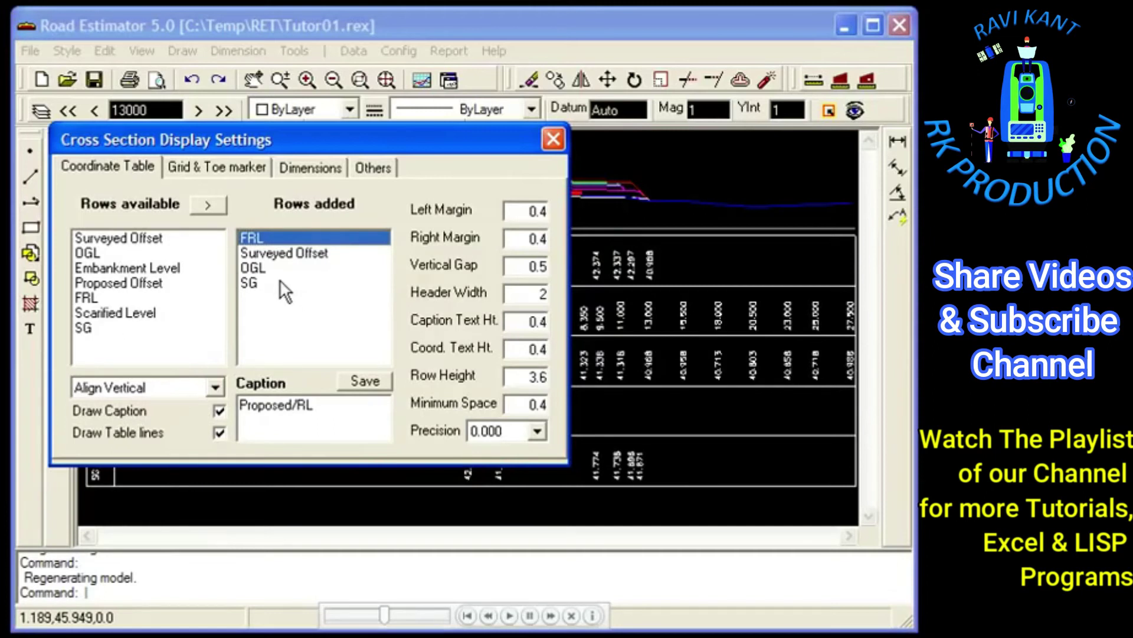
click(280, 281)
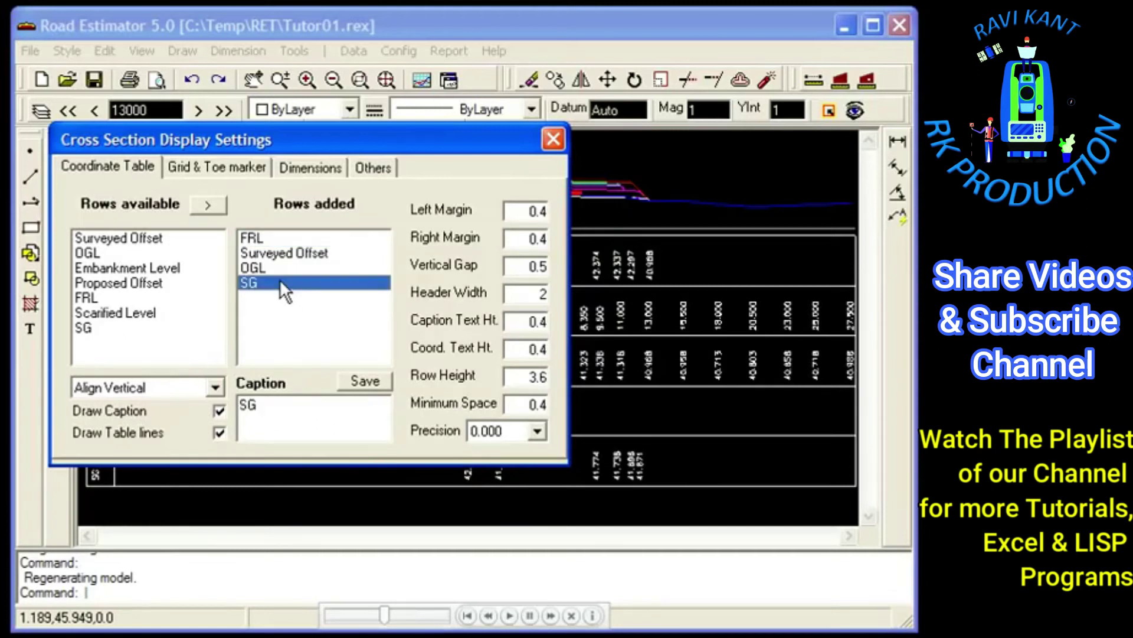
key(Delete)
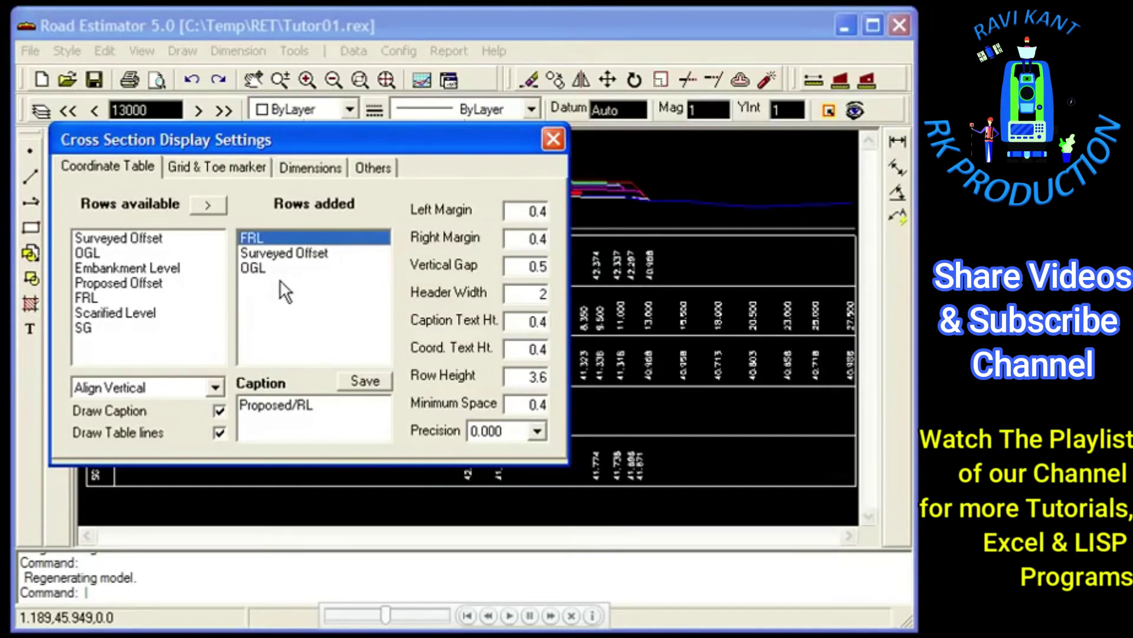
click(87, 328)
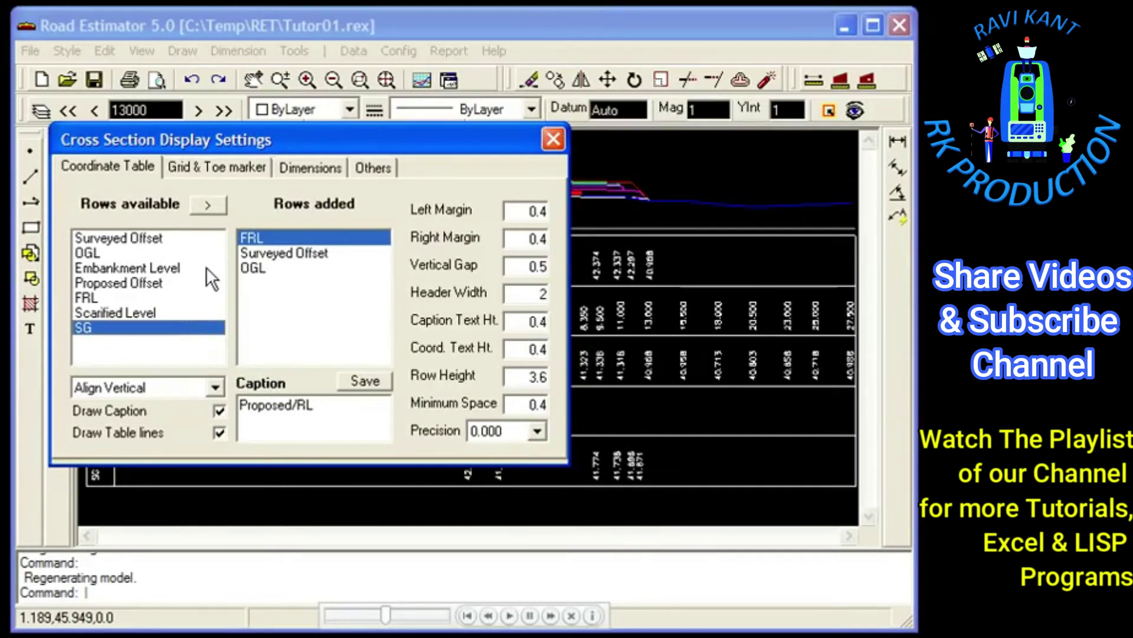
click(217, 211)
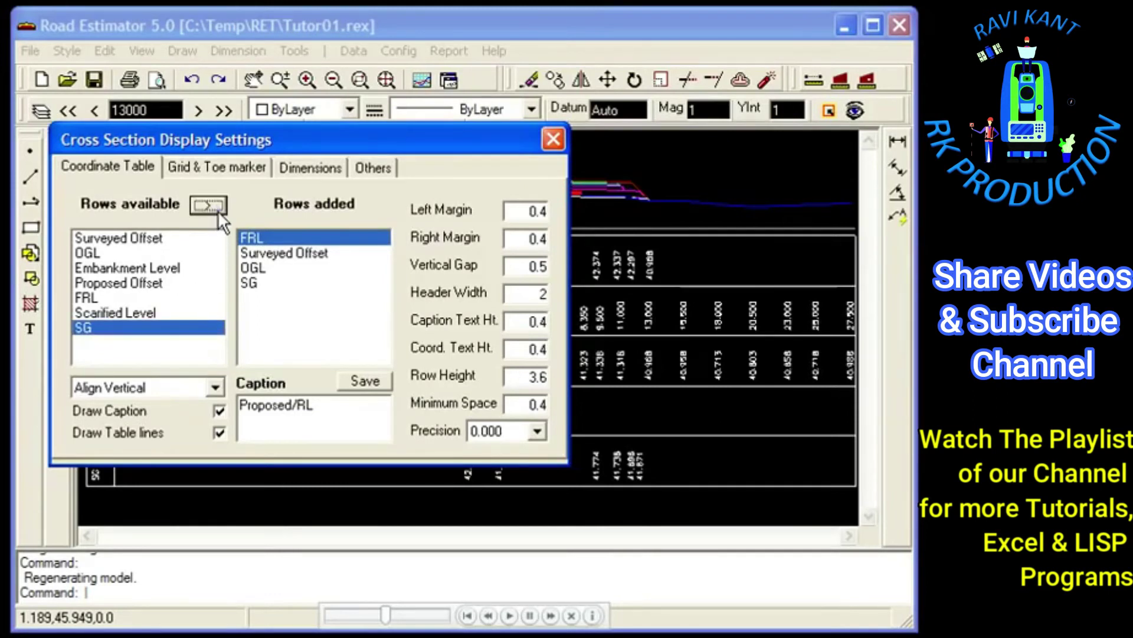
click(553, 140)
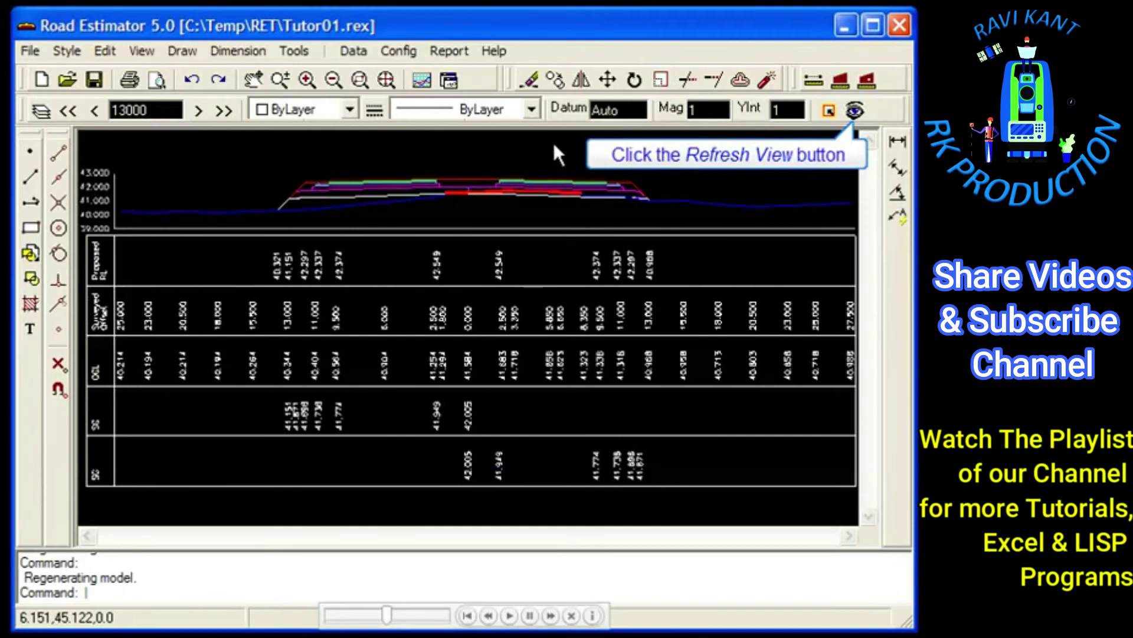
- Refresh the view, zoom in on the single Sub Grade row, then zoom back out
click(856, 114)
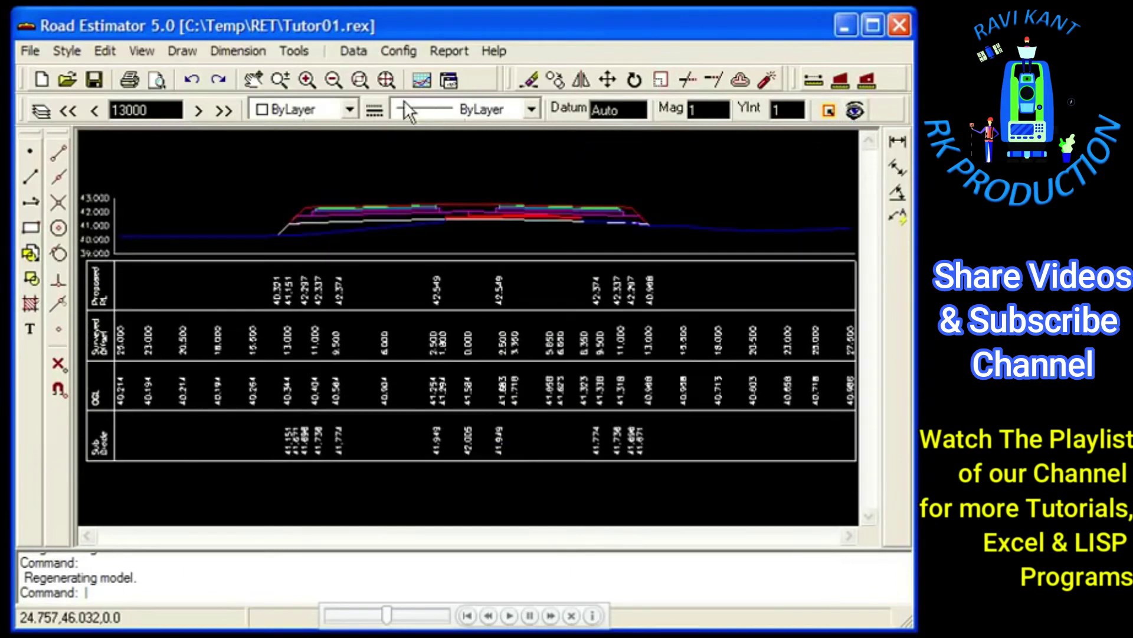
click(358, 81)
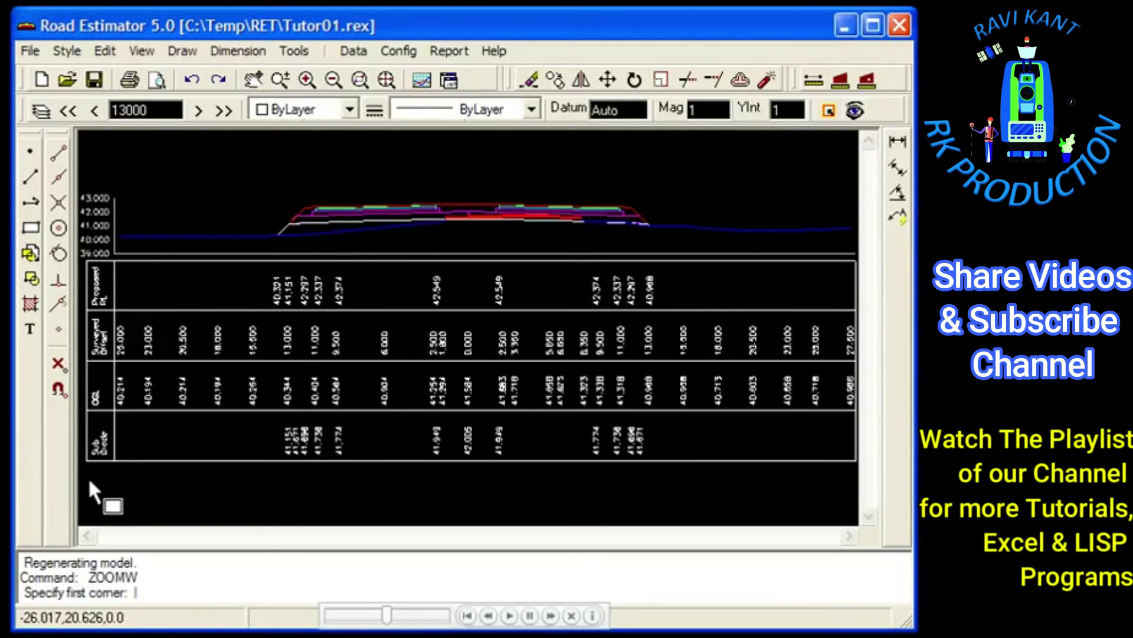
click(555, 372)
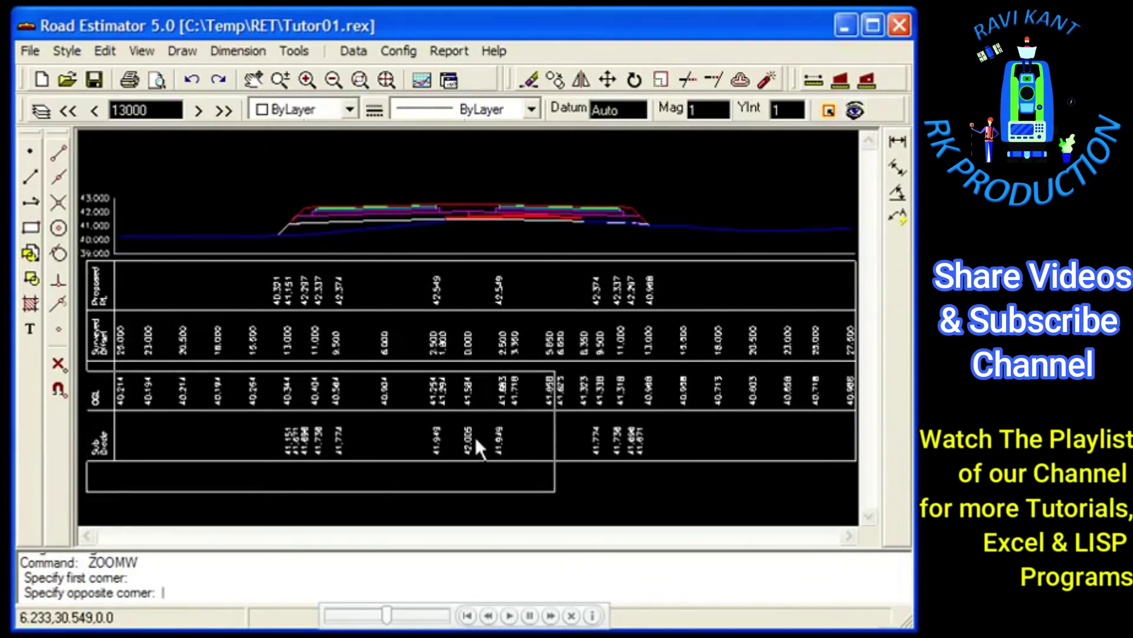
click(529, 372)
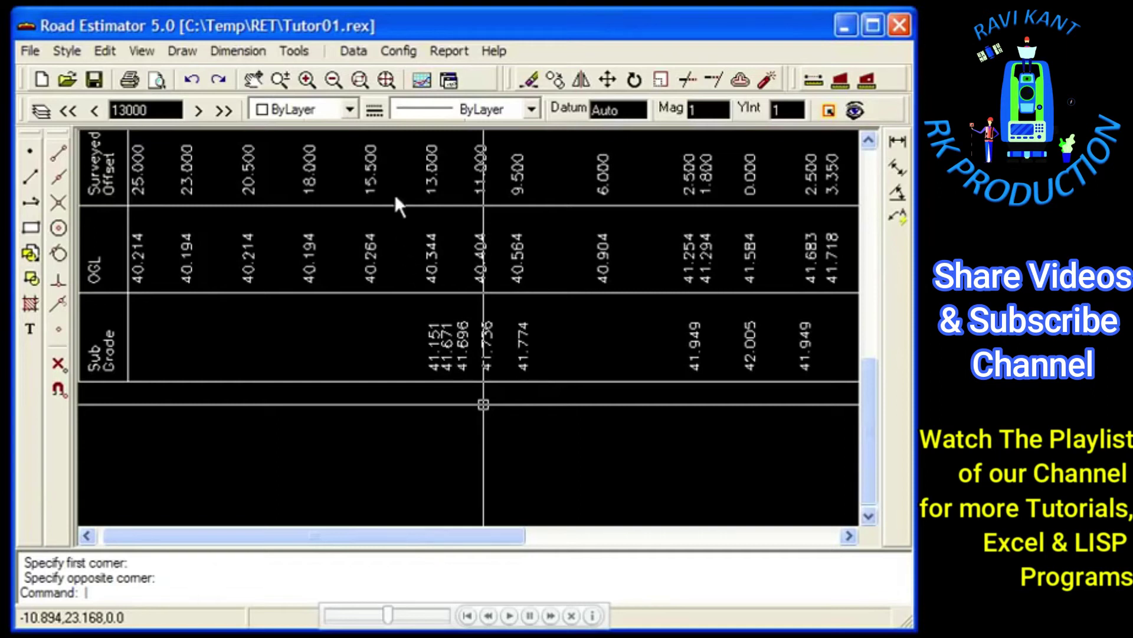
click(388, 82)
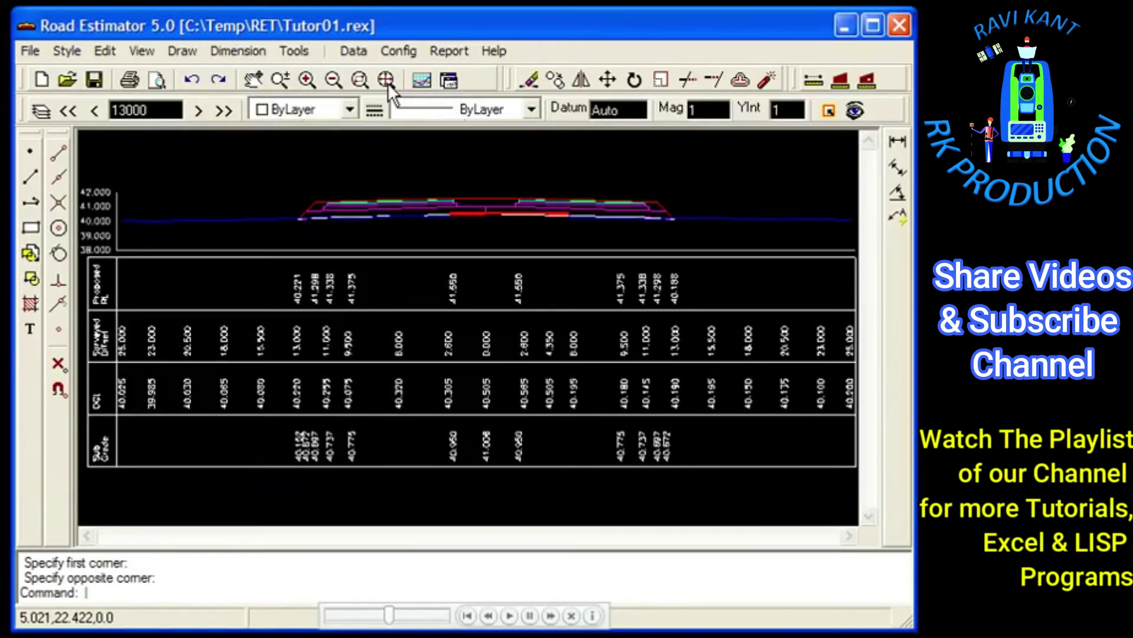
- Start a new dimension set of type Default Concise in the Dimensions settings
click(400, 59)
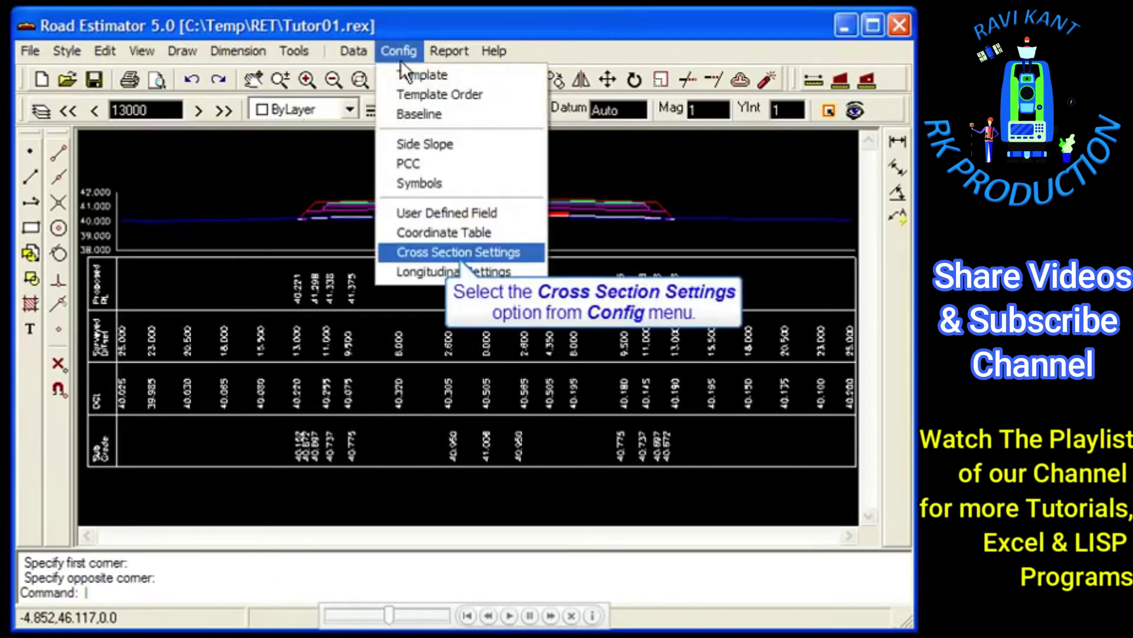
click(448, 258)
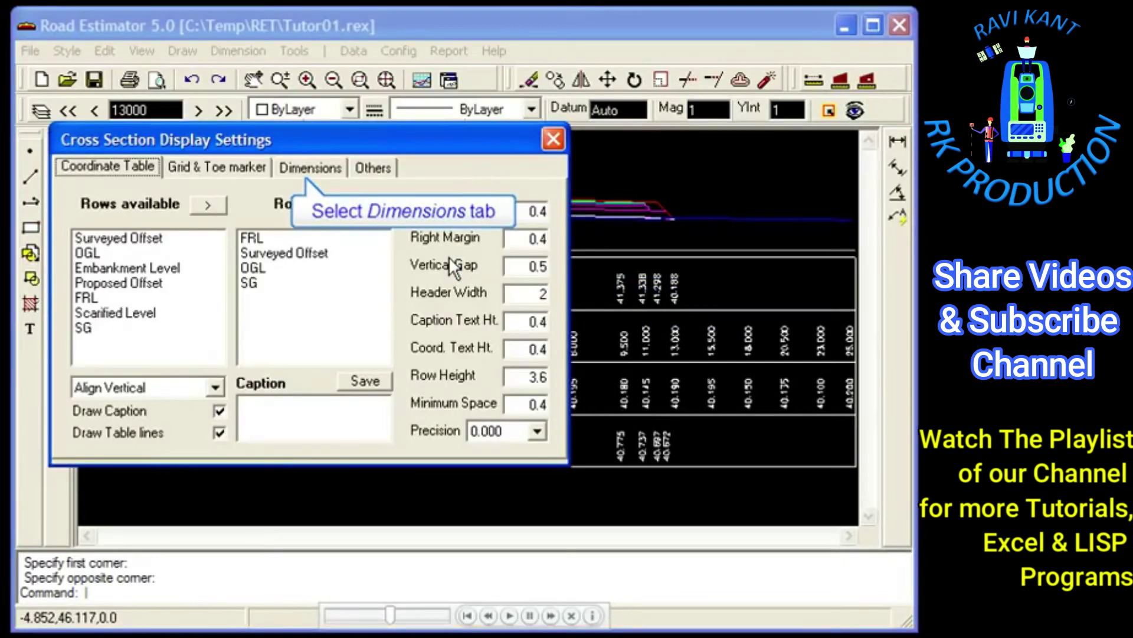
click(334, 171)
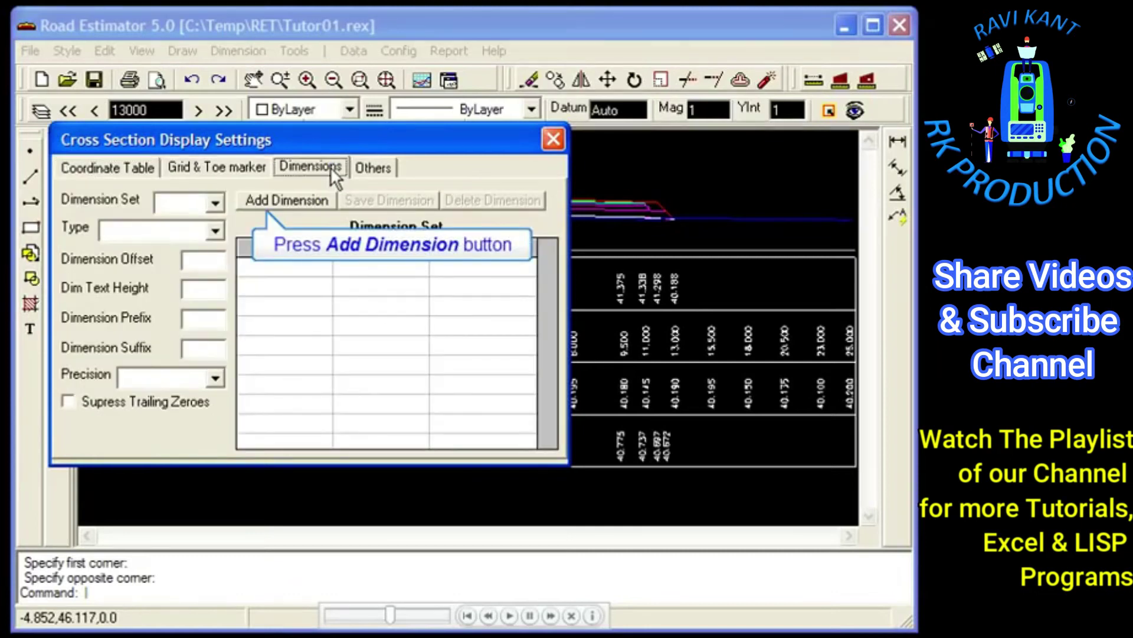
click(302, 201)
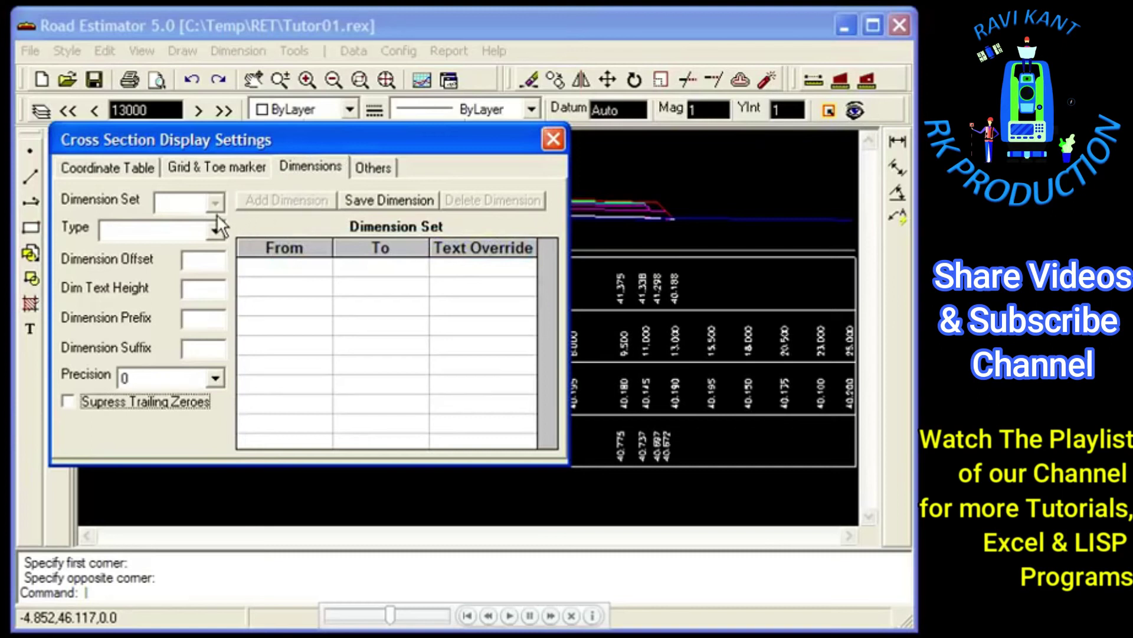
click(204, 235)
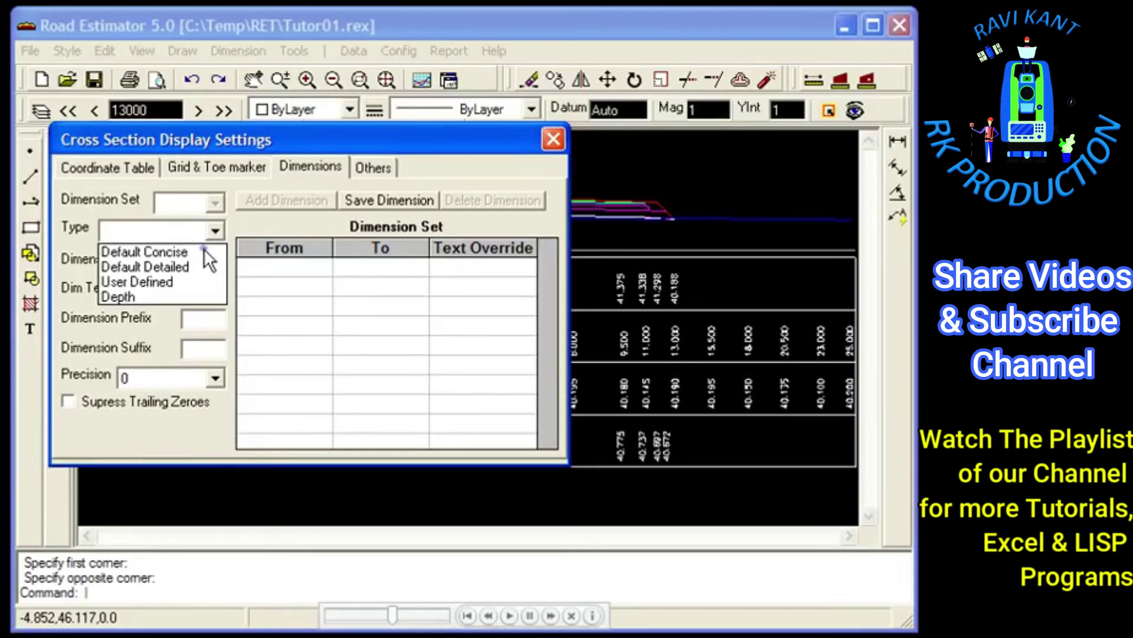
click(204, 251)
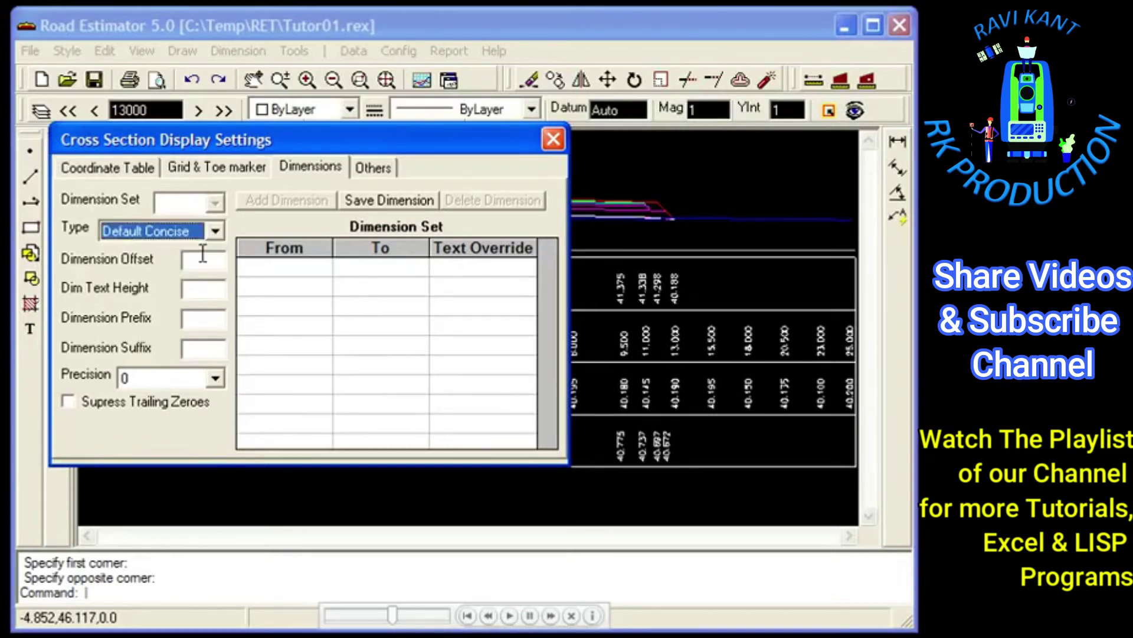
- Give it offset 1.5, text height .2, suffix m and precision 0.00, and save it
click(203, 261)
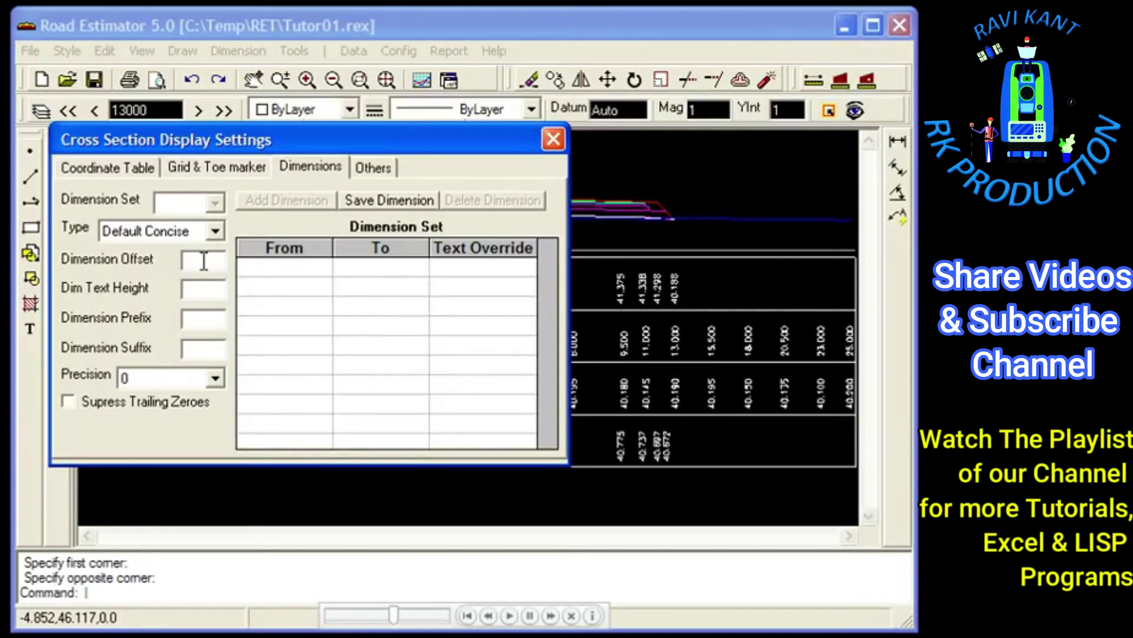
click(203, 261)
text(1.5)
click(196, 293)
text(2)
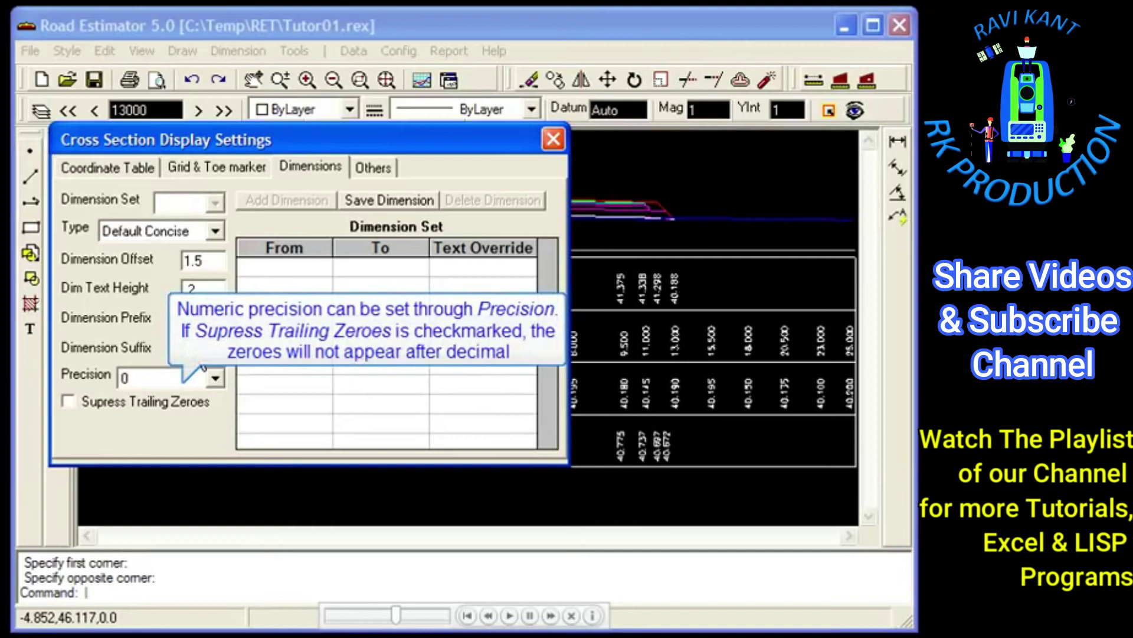
click(195, 348)
text(m)
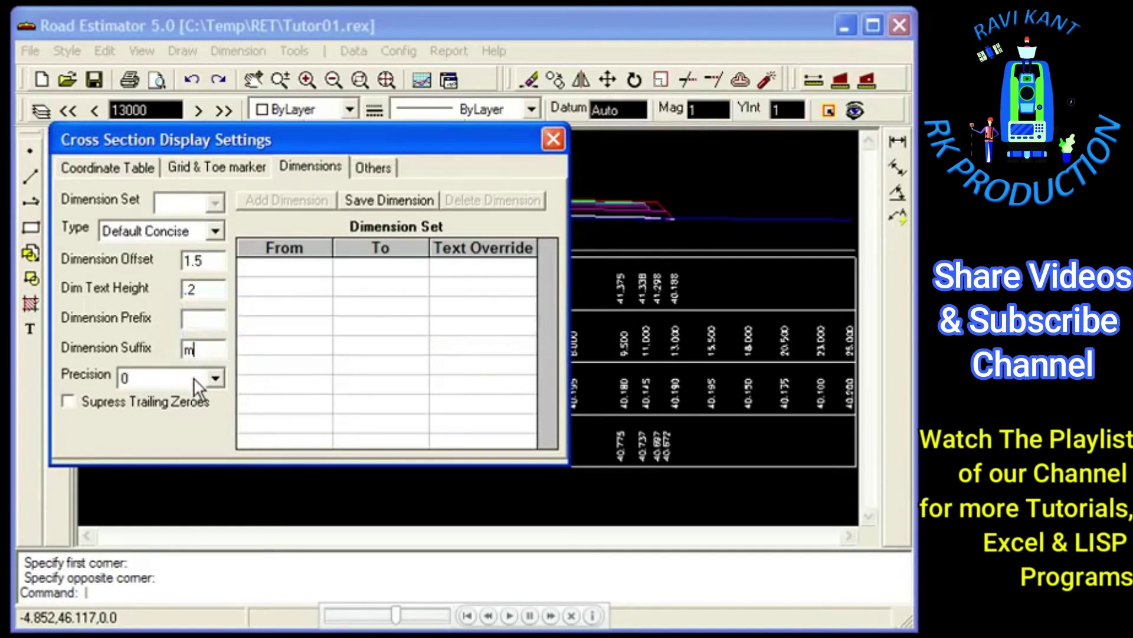
click(193, 381)
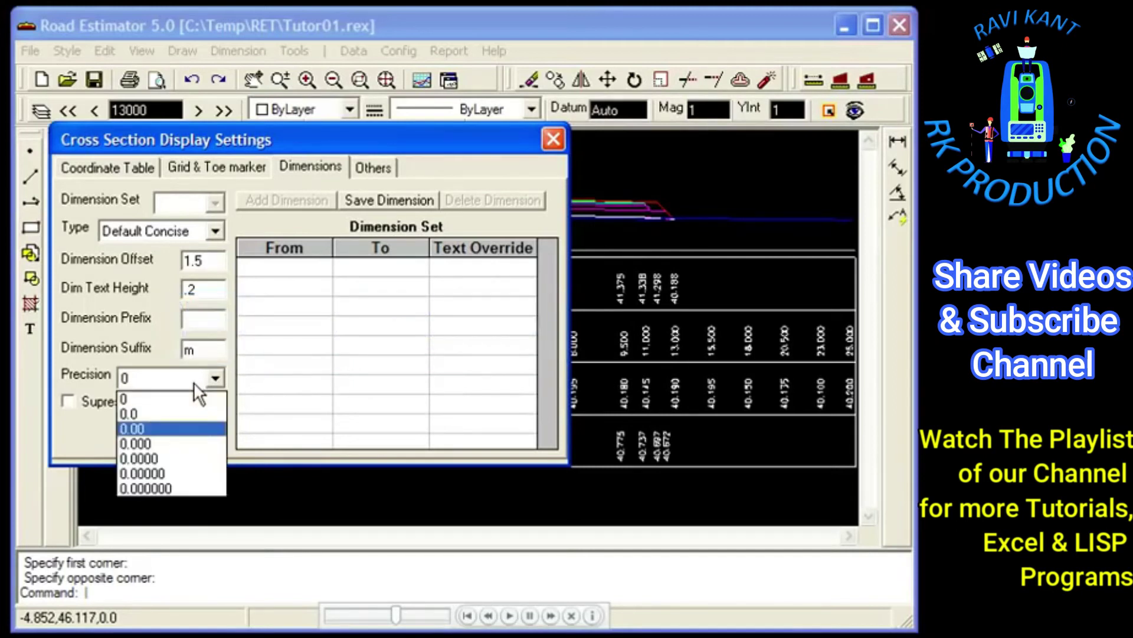
click(177, 430)
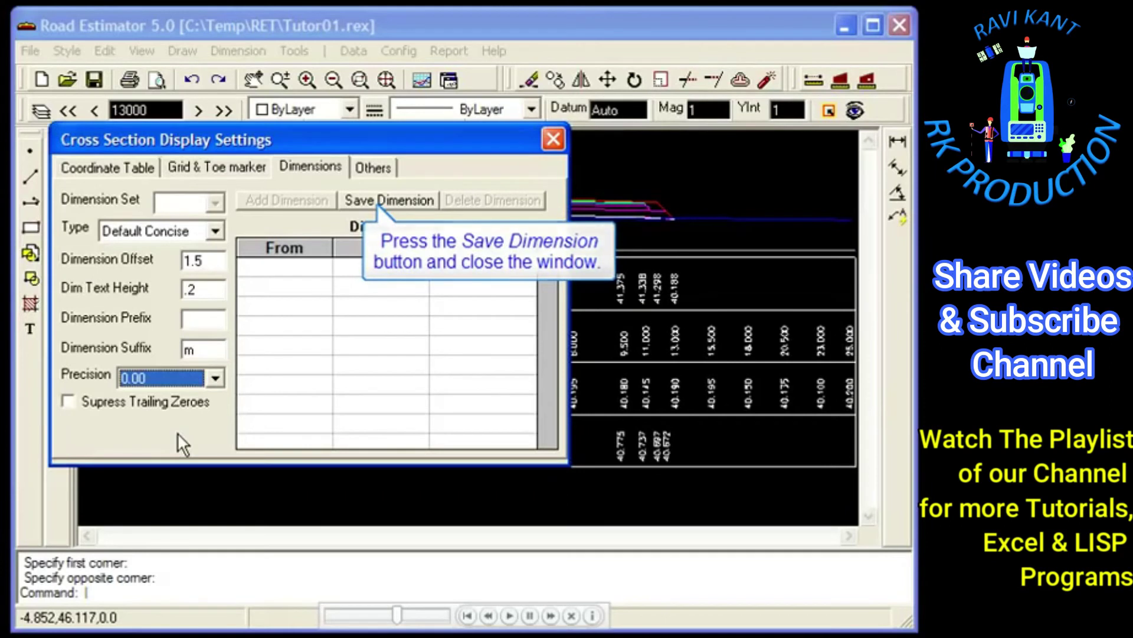
click(375, 205)
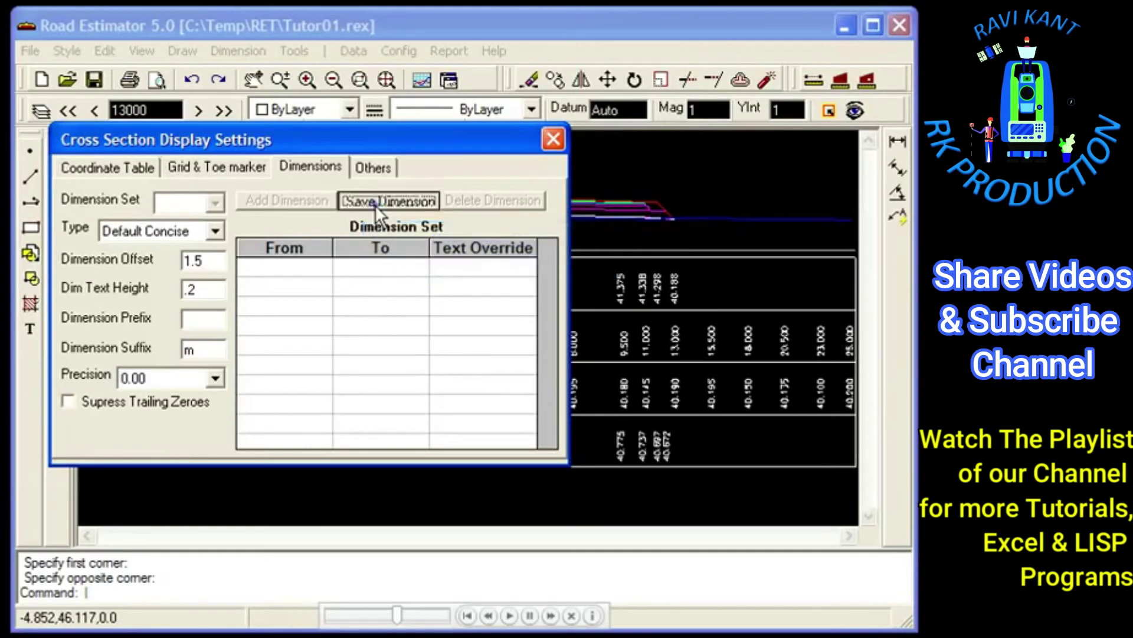
- Refresh the drawing to check the left slope's new dimensions, then bring up the Config menu
click(554, 139)
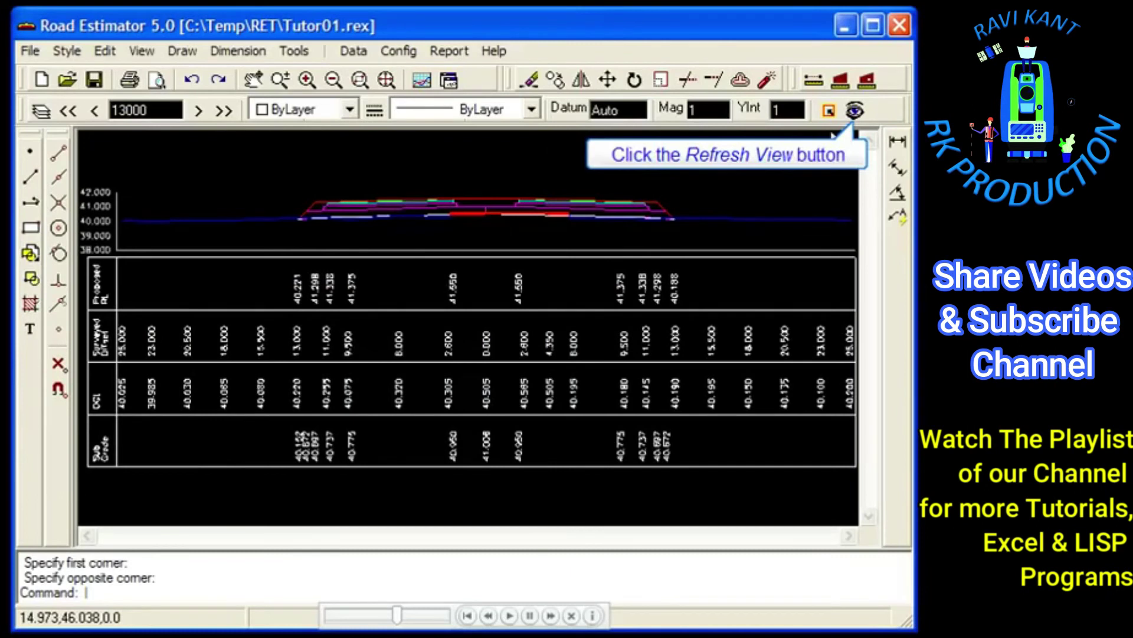
click(855, 111)
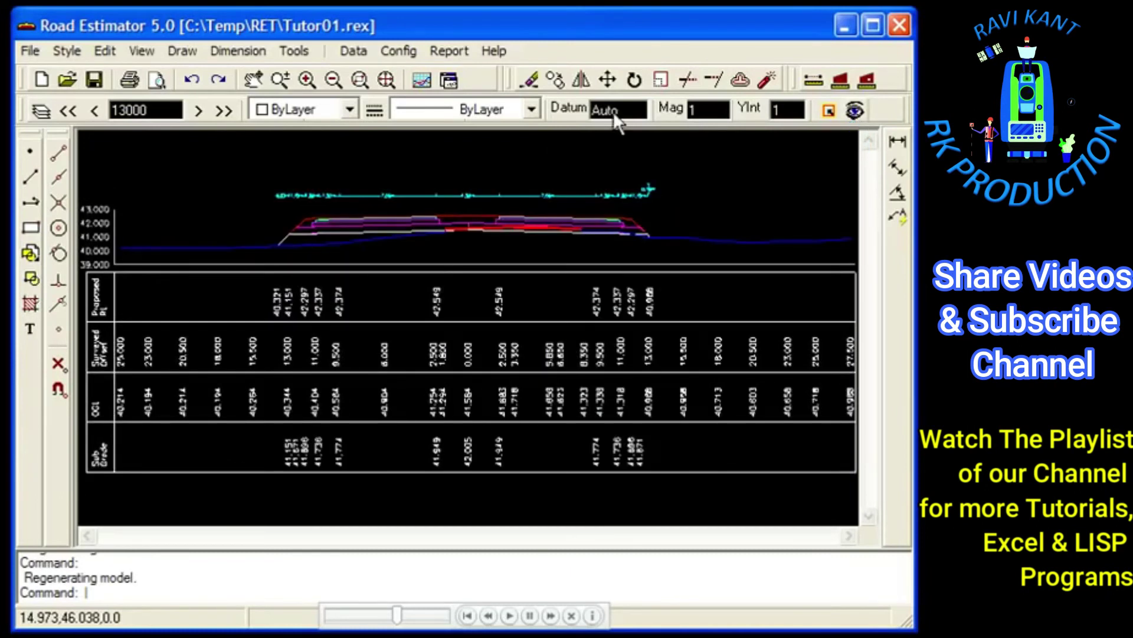
click(361, 83)
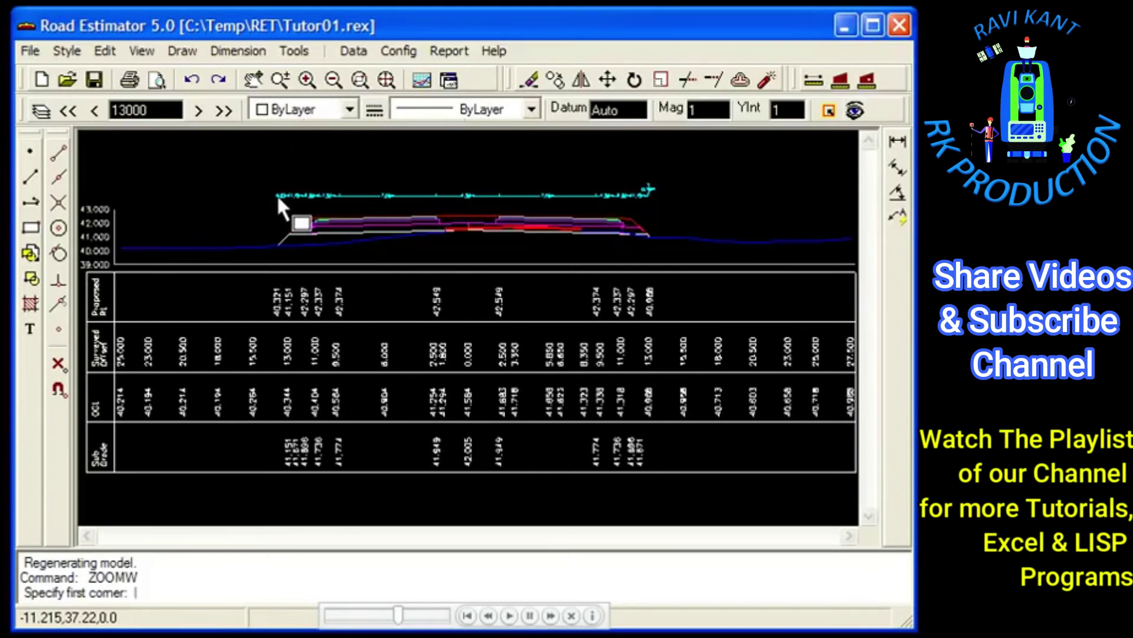
click(271, 291)
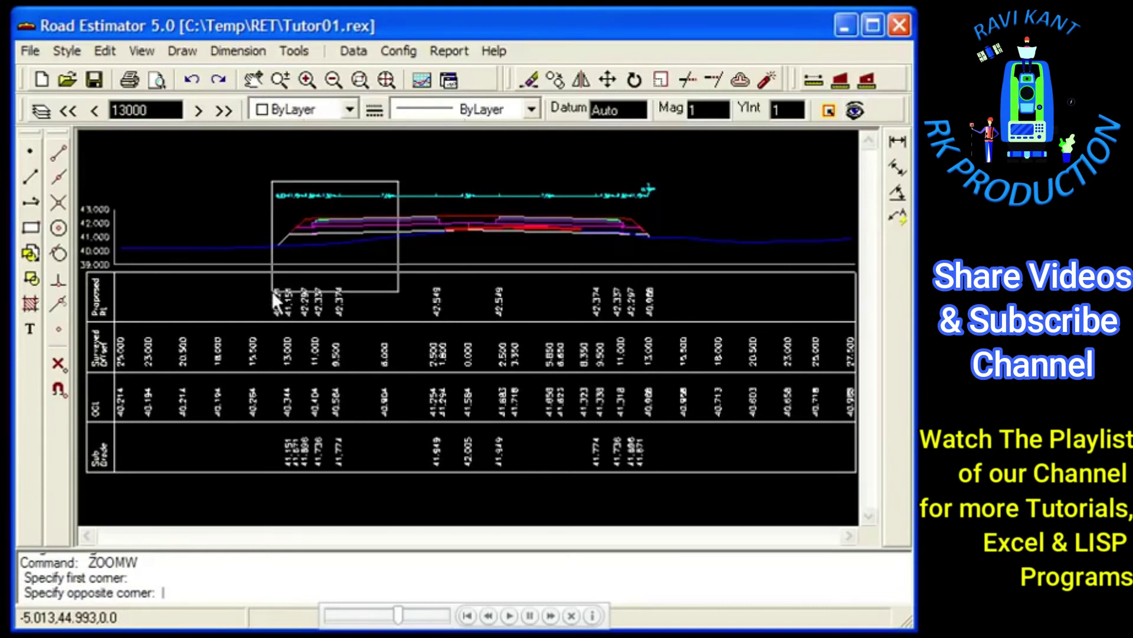
click(494, 171)
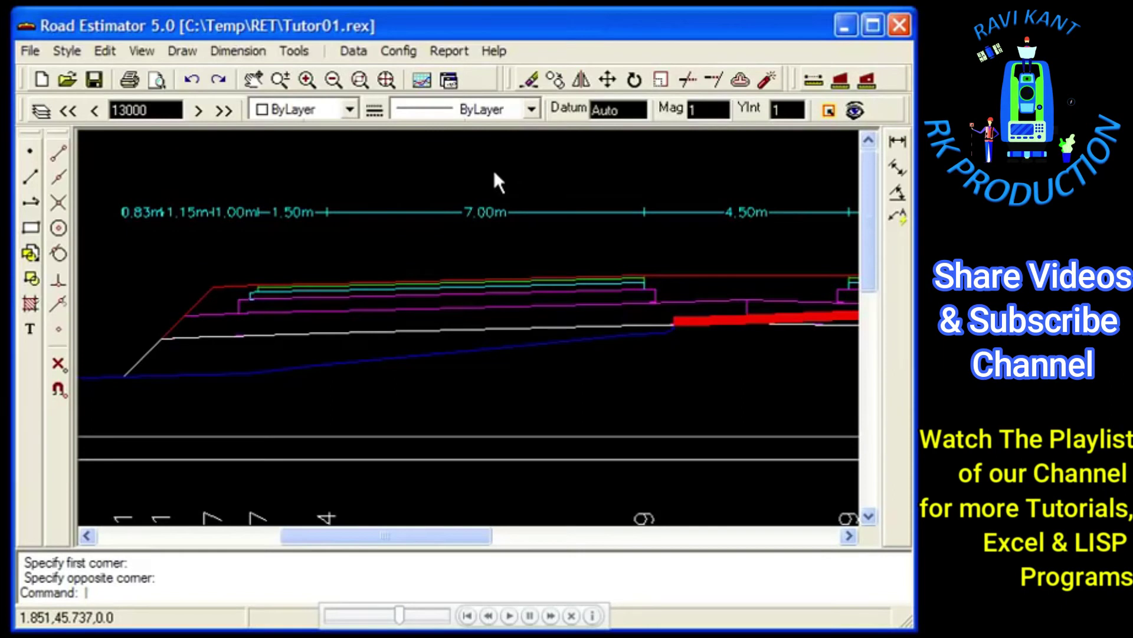
click(387, 85)
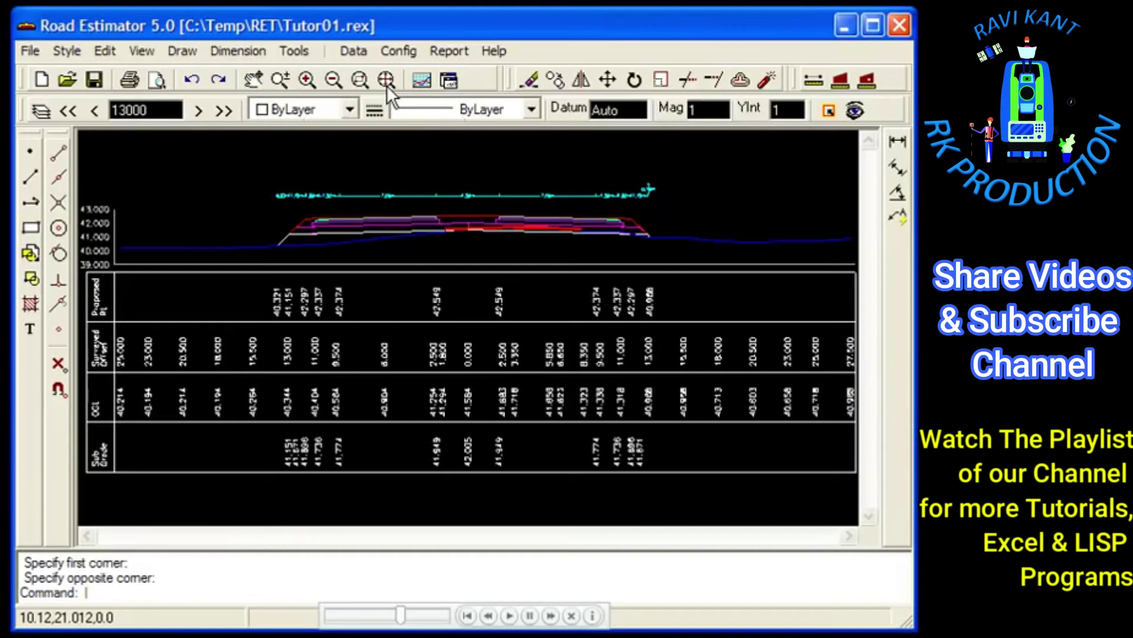
click(400, 51)
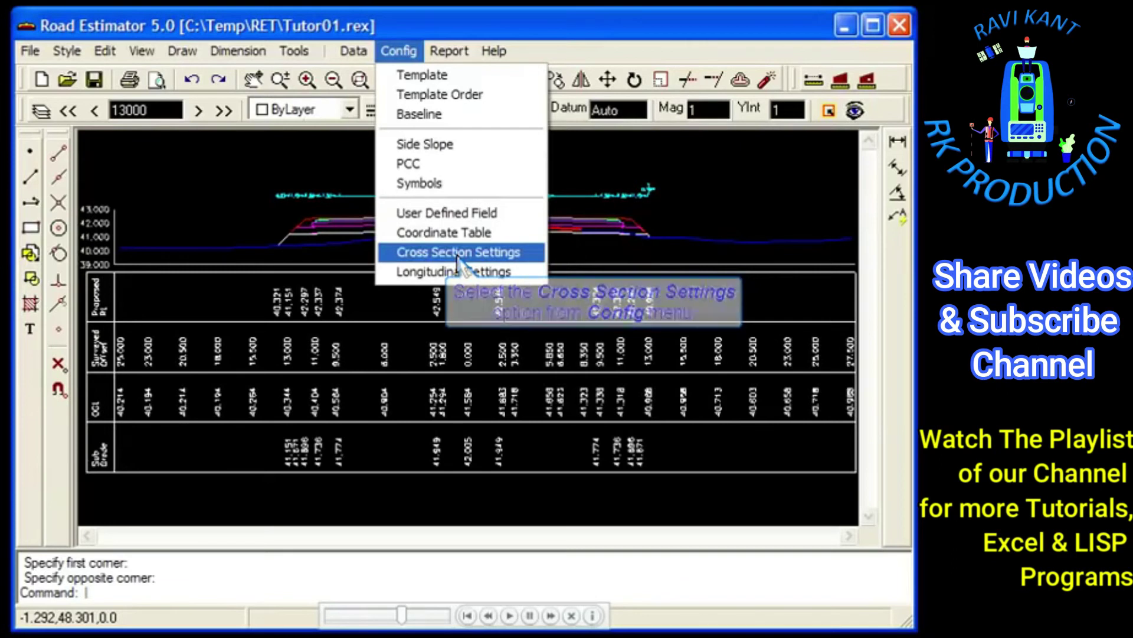
- Add a User Defined dimension set with offset 1 and precision 0.00
click(458, 253)
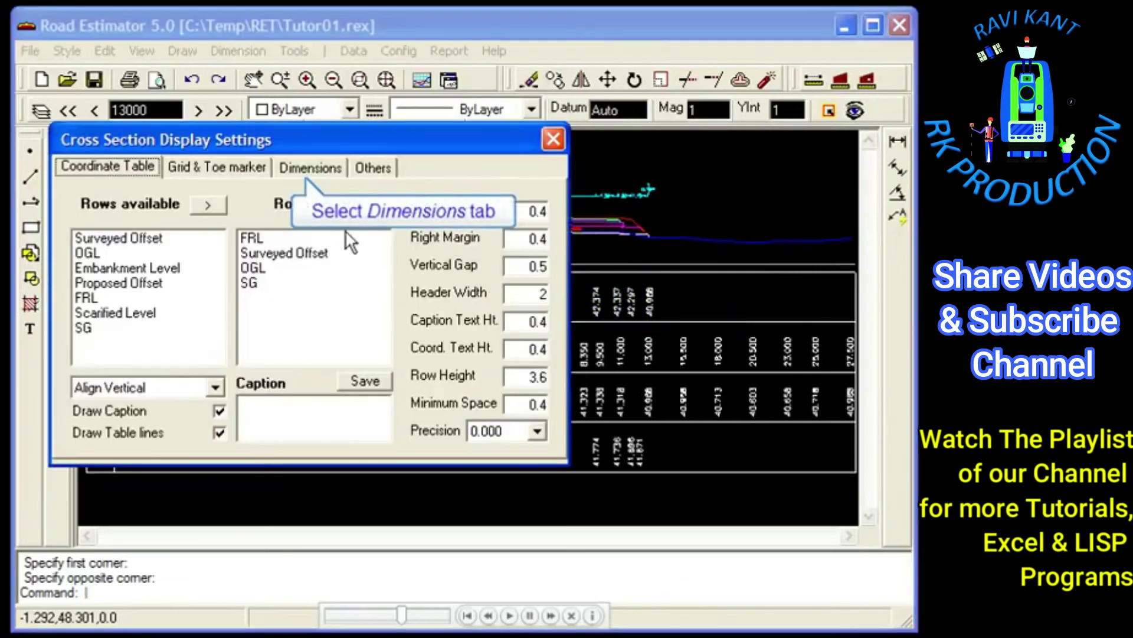
click(312, 167)
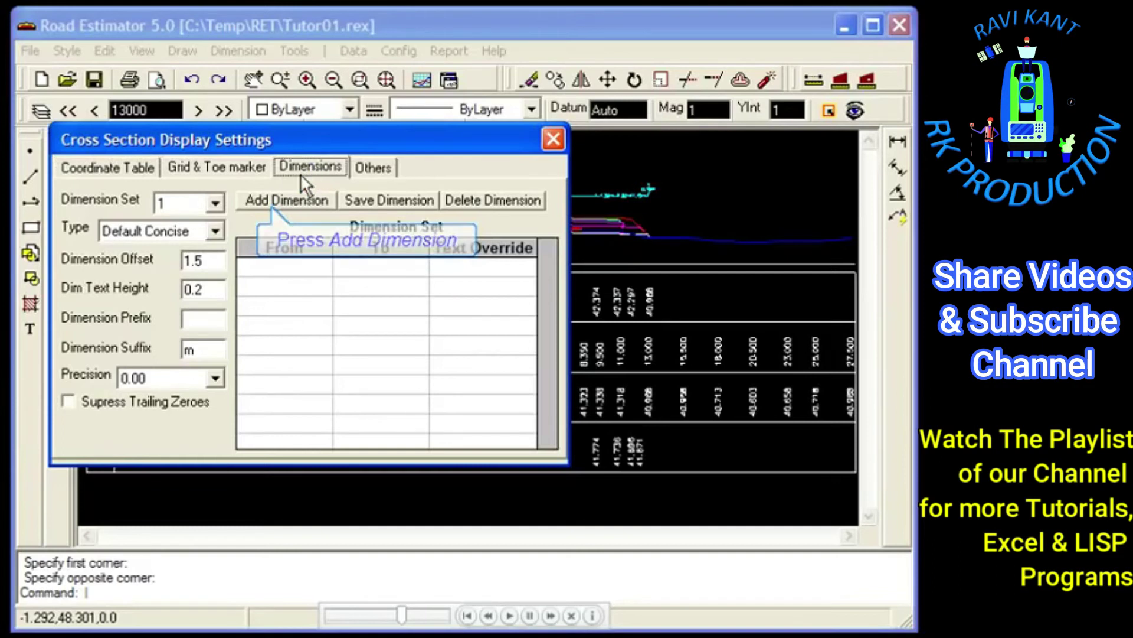
click(297, 199)
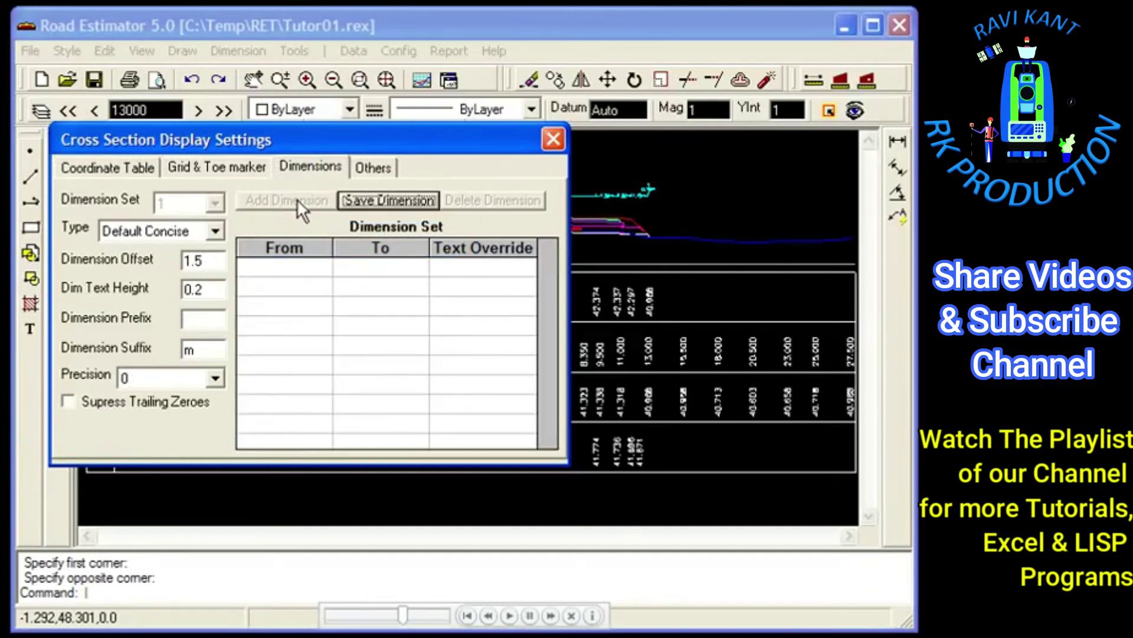
click(214, 229)
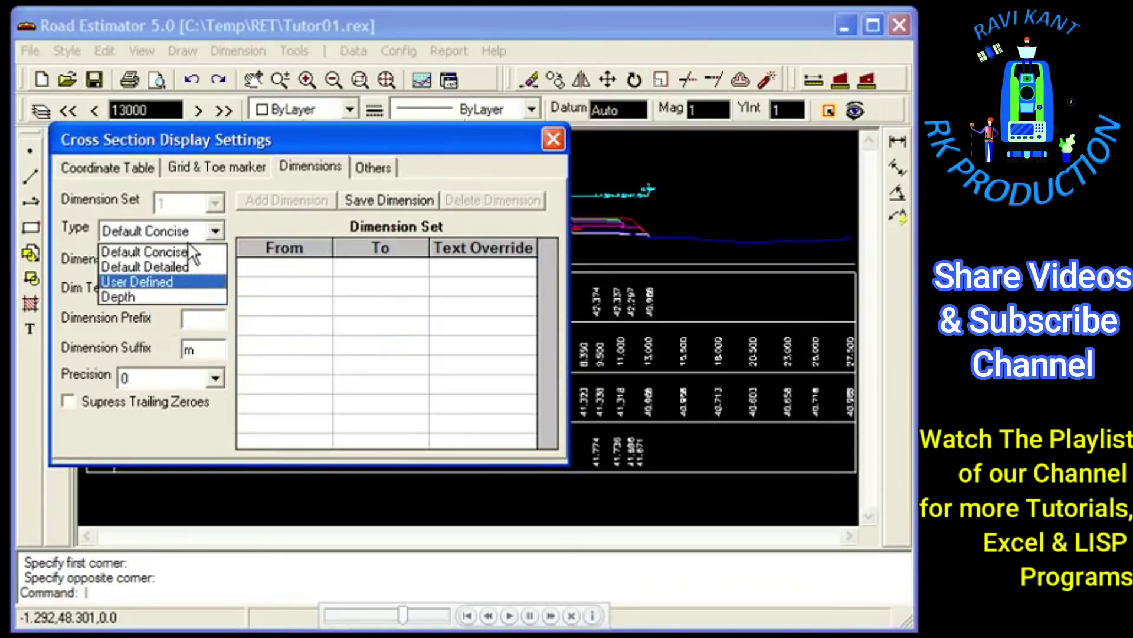
click(181, 287)
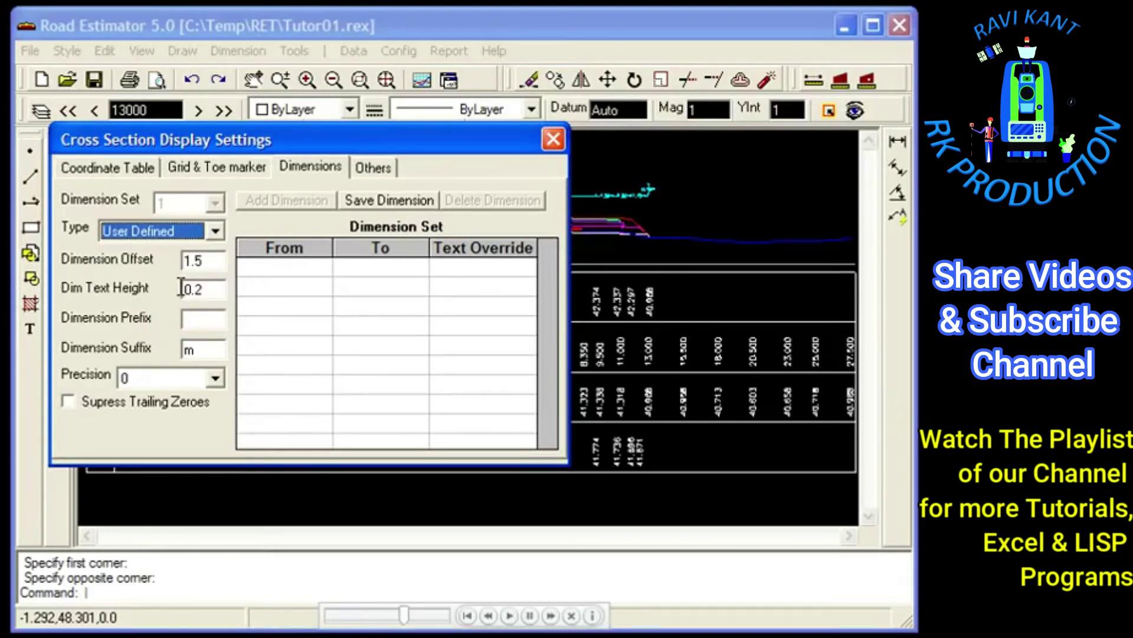
click(208, 262)
key(BackSpace)
key(BackSpace)
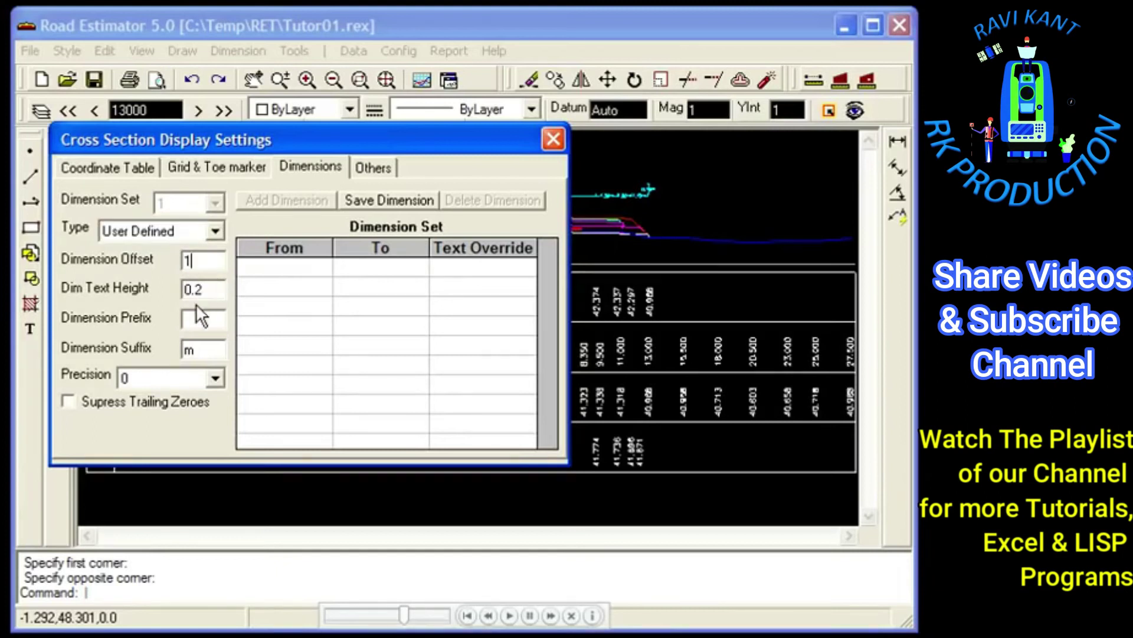
click(195, 382)
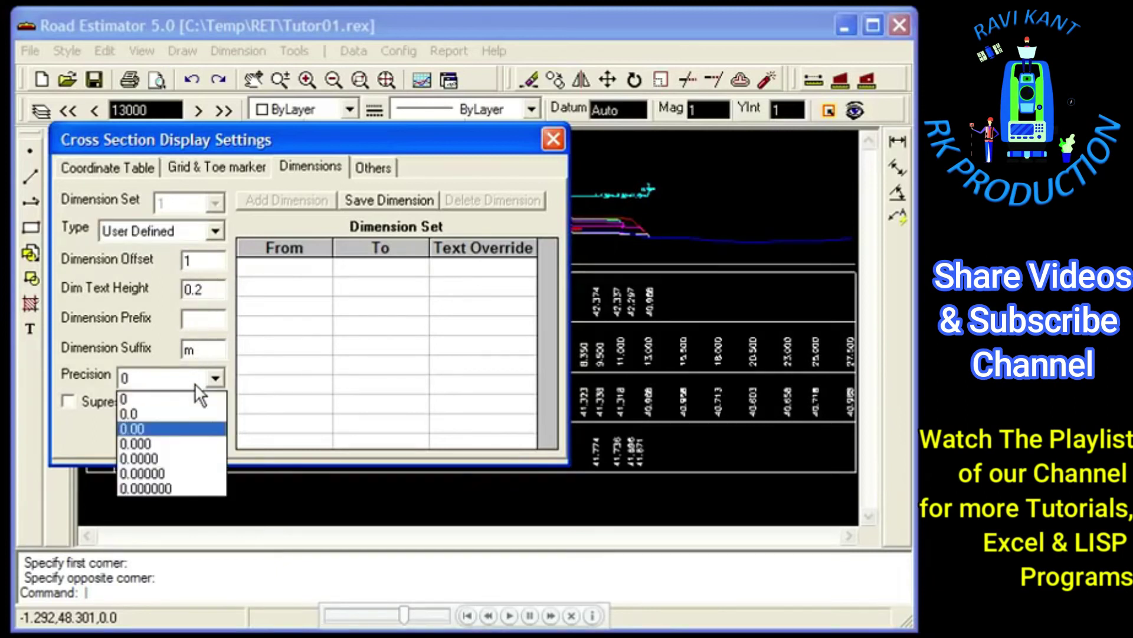
click(180, 431)
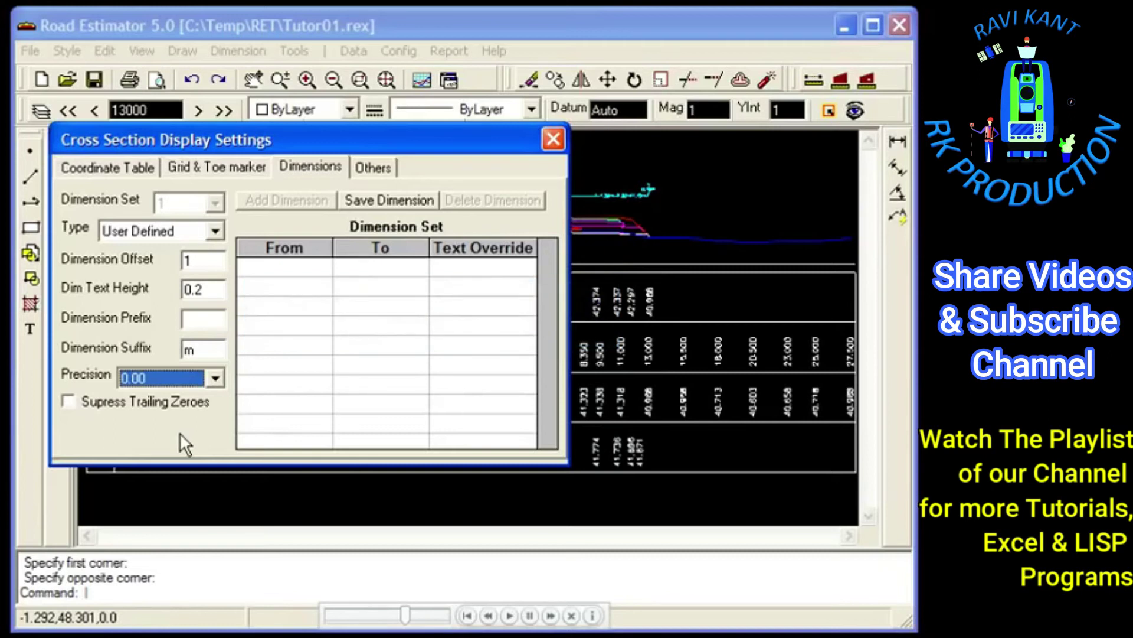
- Define its dimension from LO to RO with text override '<> m' and save the set
click(290, 271)
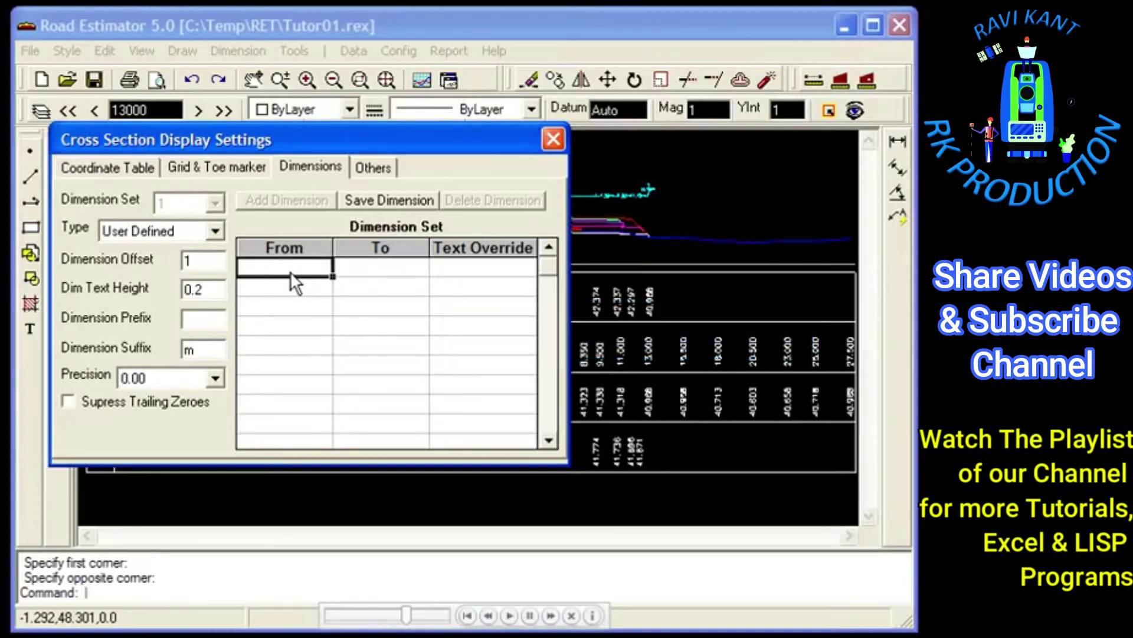
text(L)
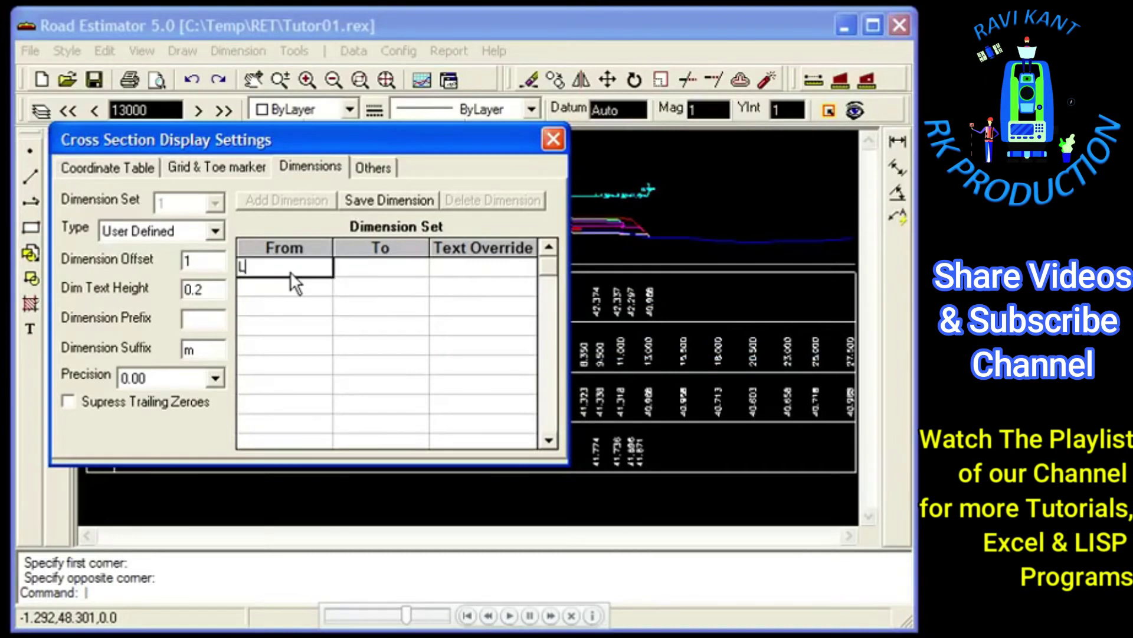
text(O)
key(Tab)
text(RO)
key(Tab)
text(<)
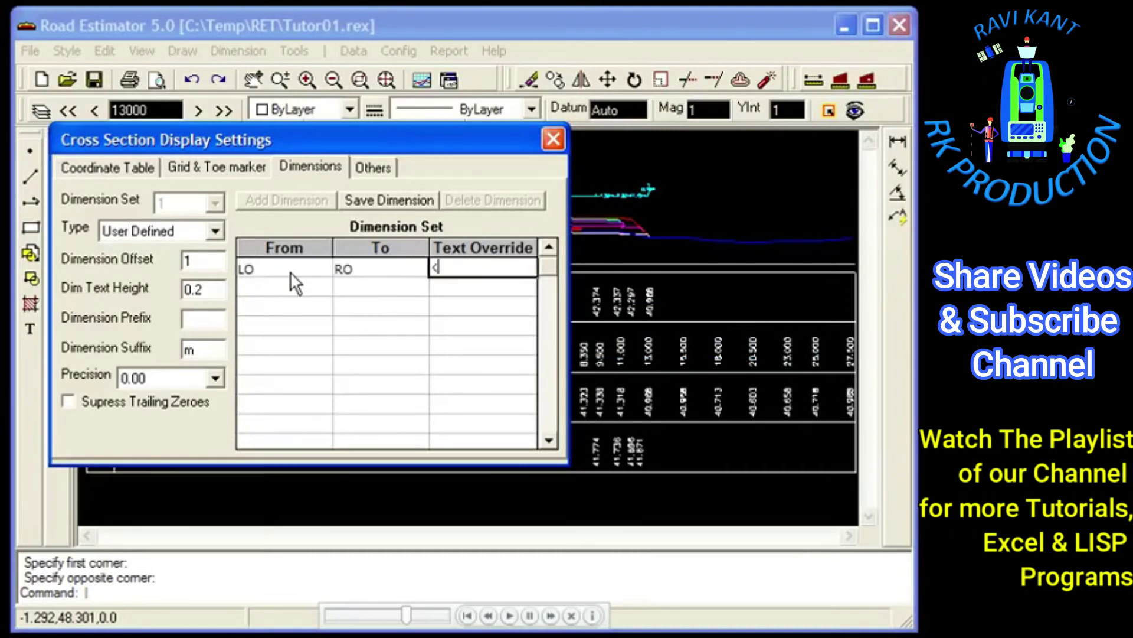
text(> m)
key(Return)
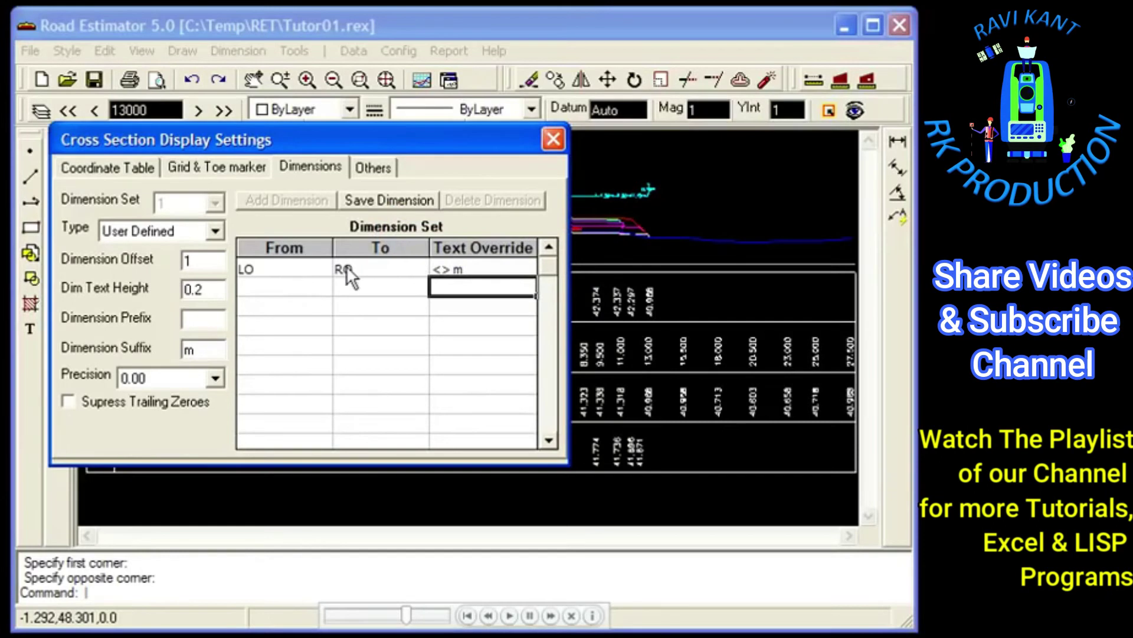
click(374, 201)
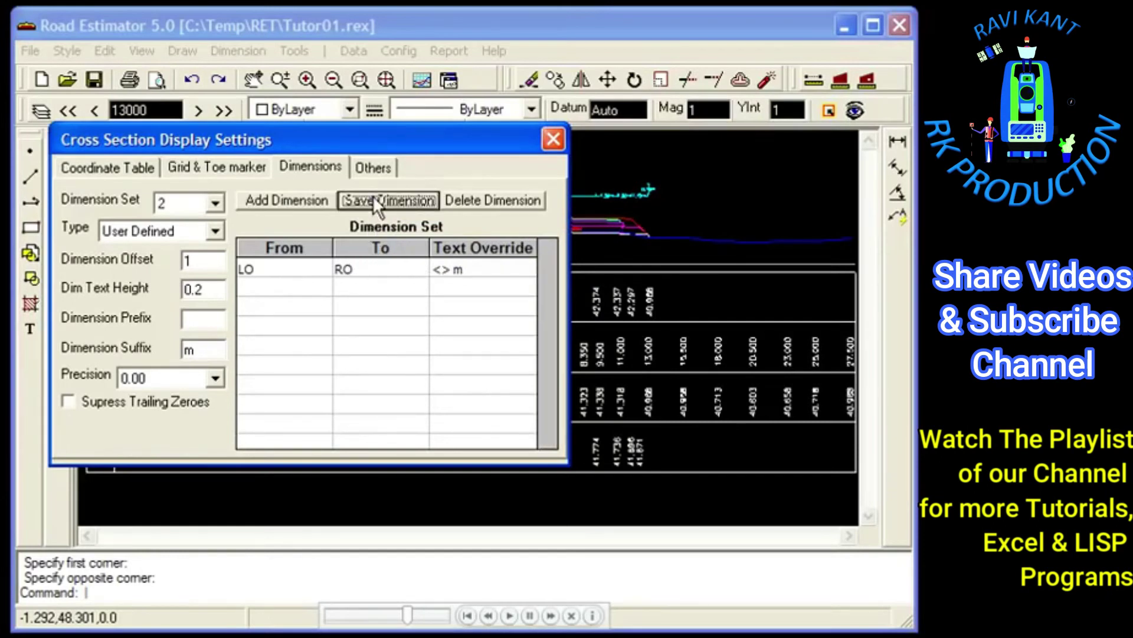
- Refresh the cross-section and zoom into the road top to check the new 9.80 m dimension
click(553, 140)
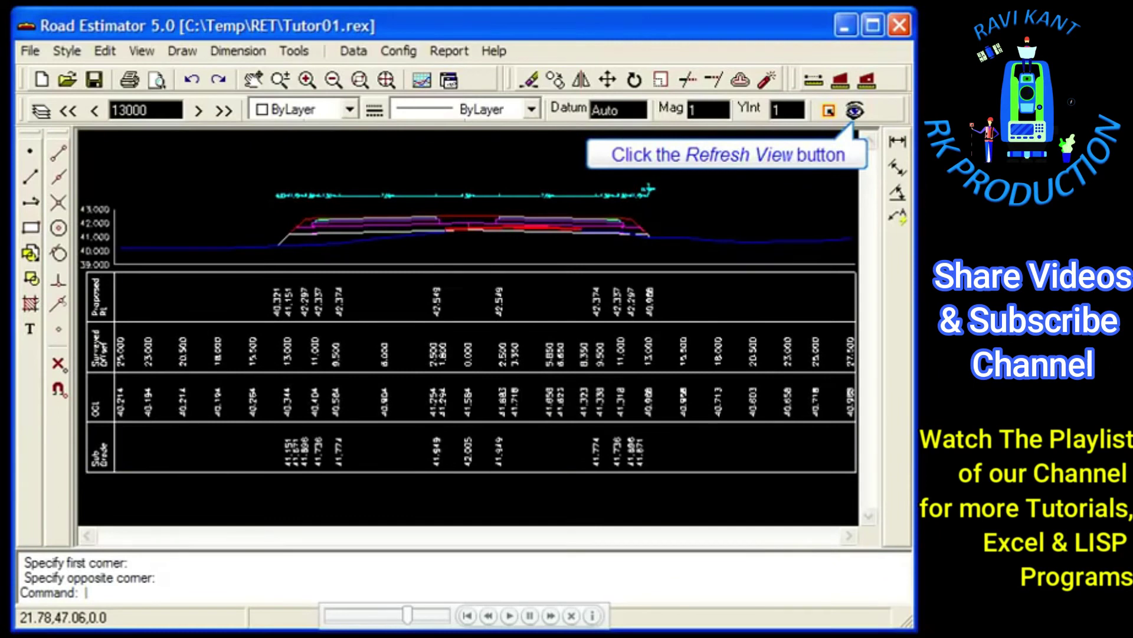
click(854, 110)
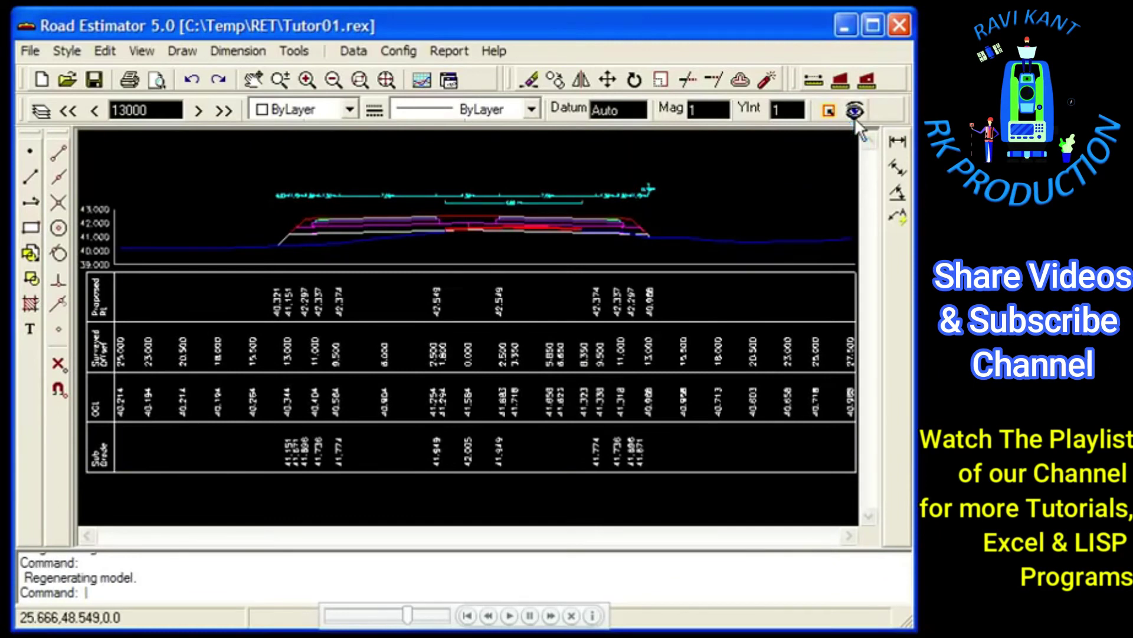
click(360, 83)
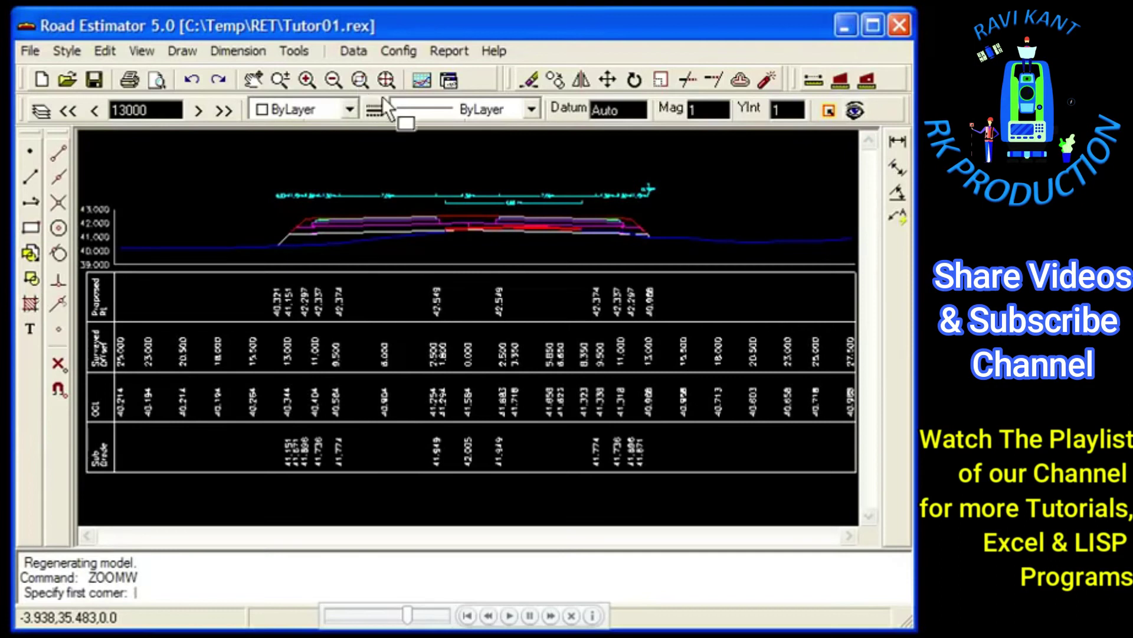
click(413, 292)
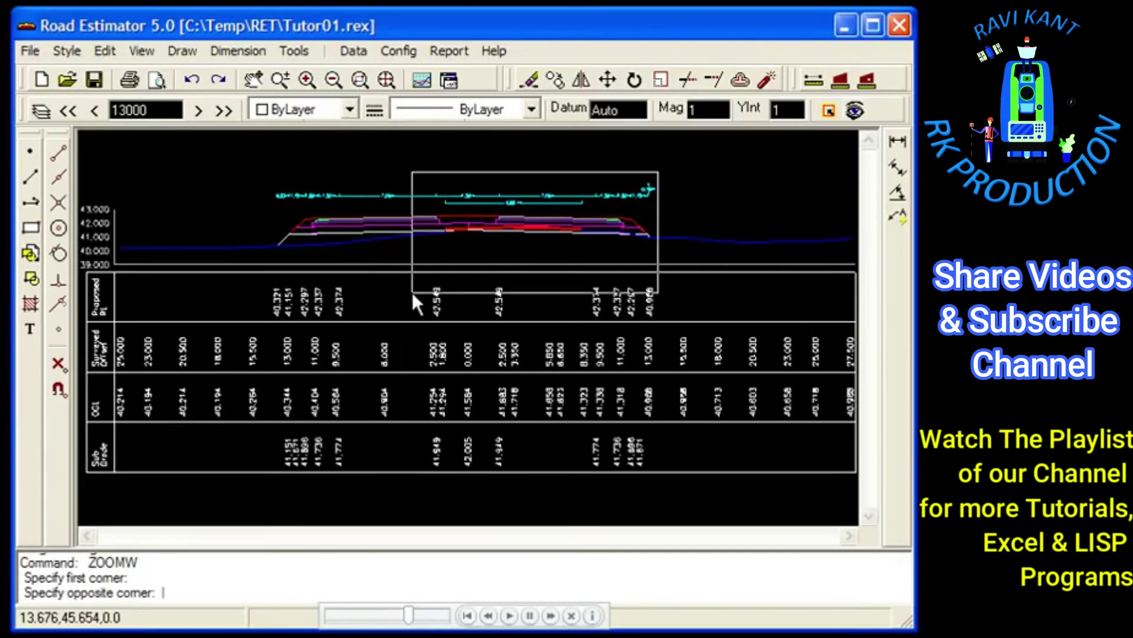
click(659, 175)
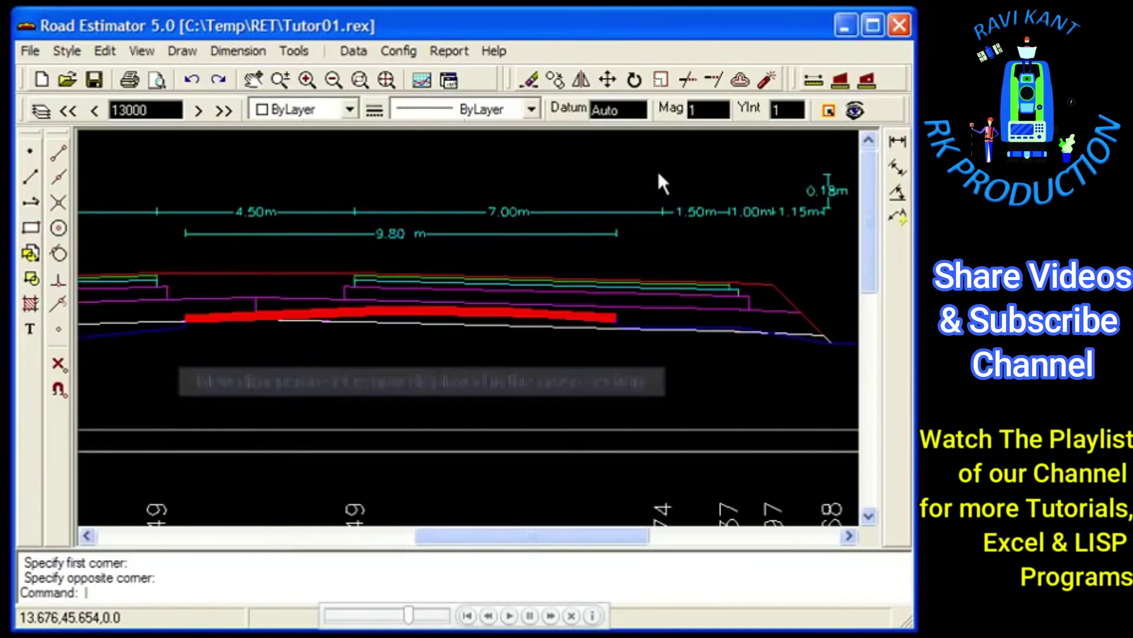
click(386, 80)
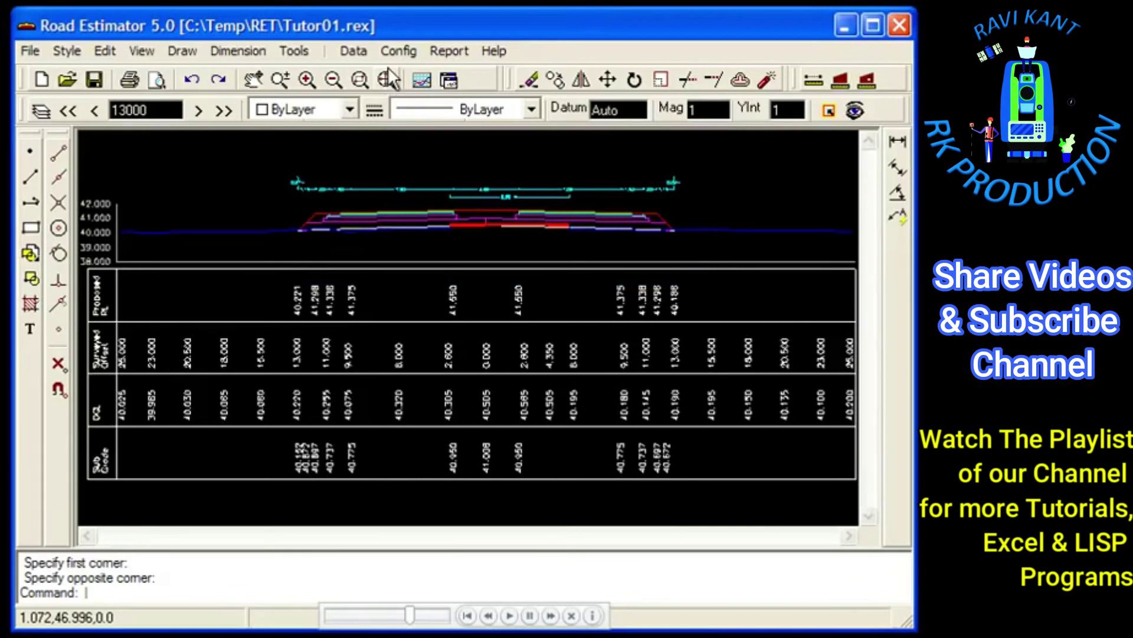
- Tick Display Camber on the Others tab of Cross Section Settings
click(389, 59)
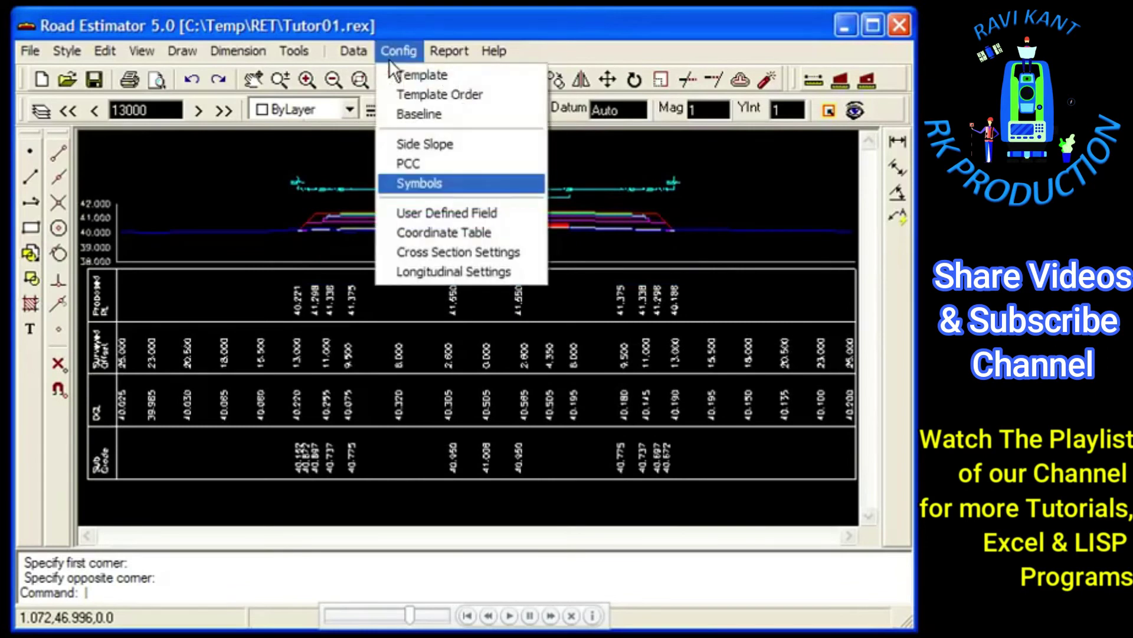
click(423, 250)
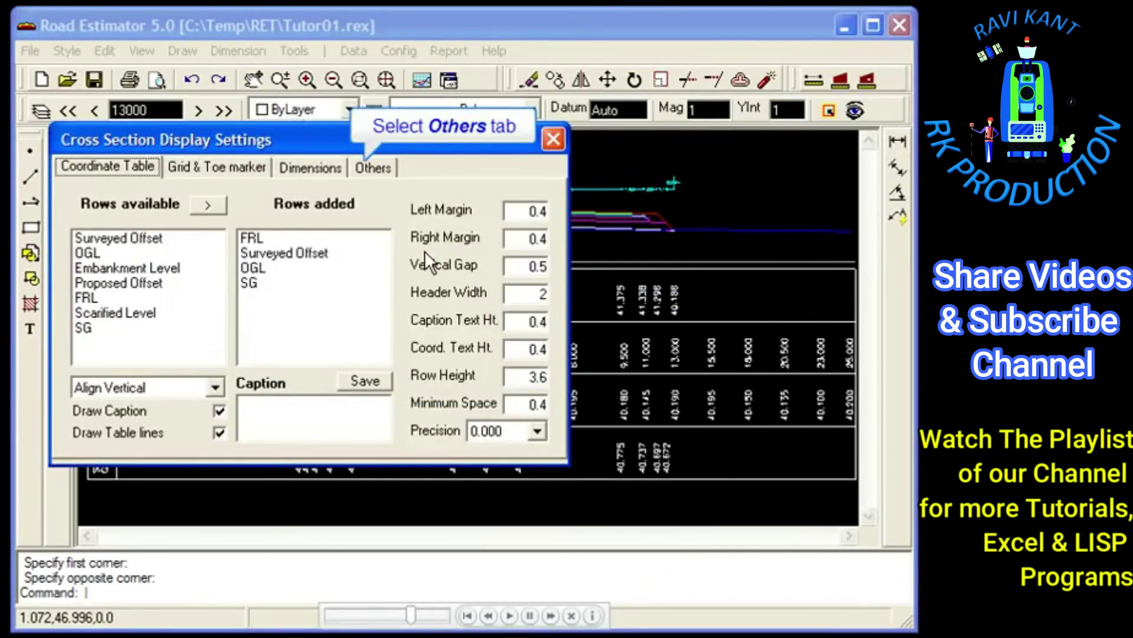
click(360, 171)
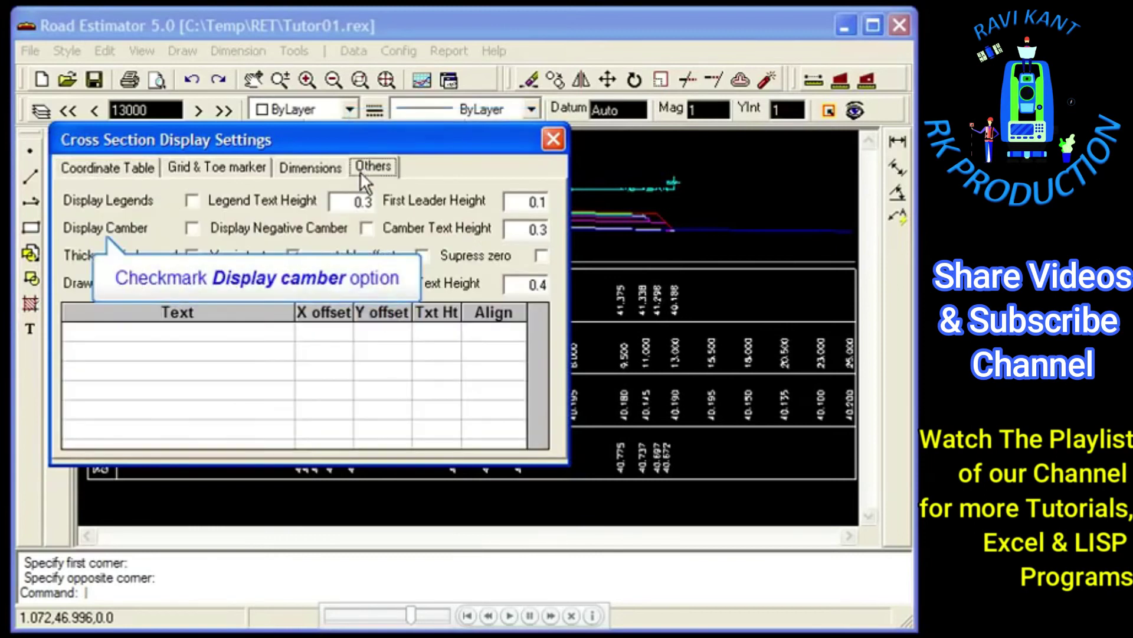
click(191, 230)
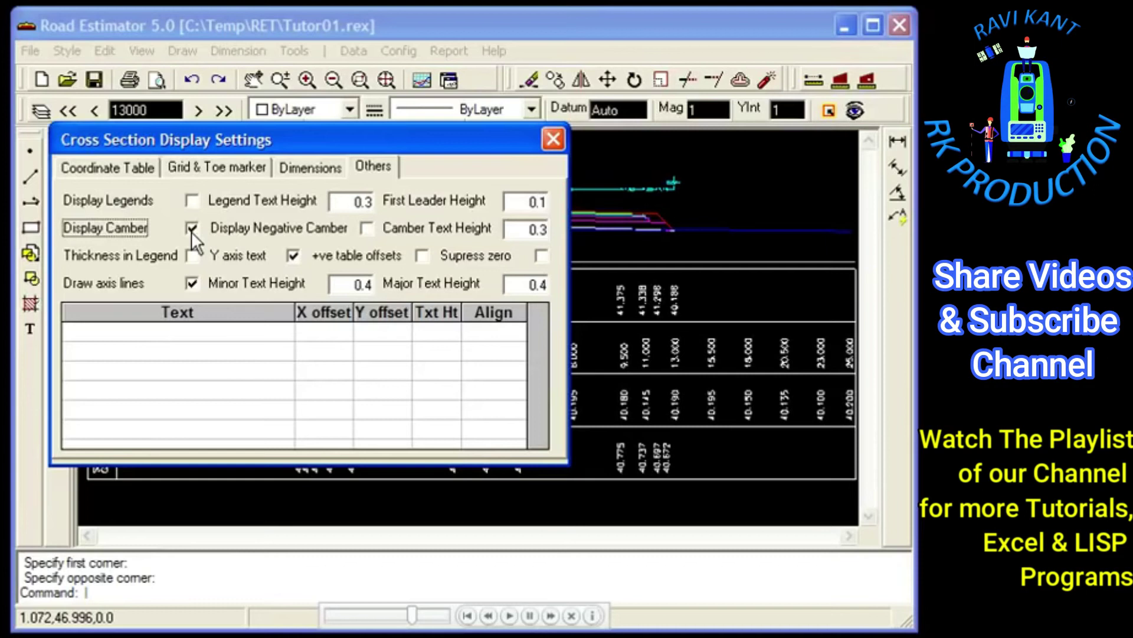
click(560, 143)
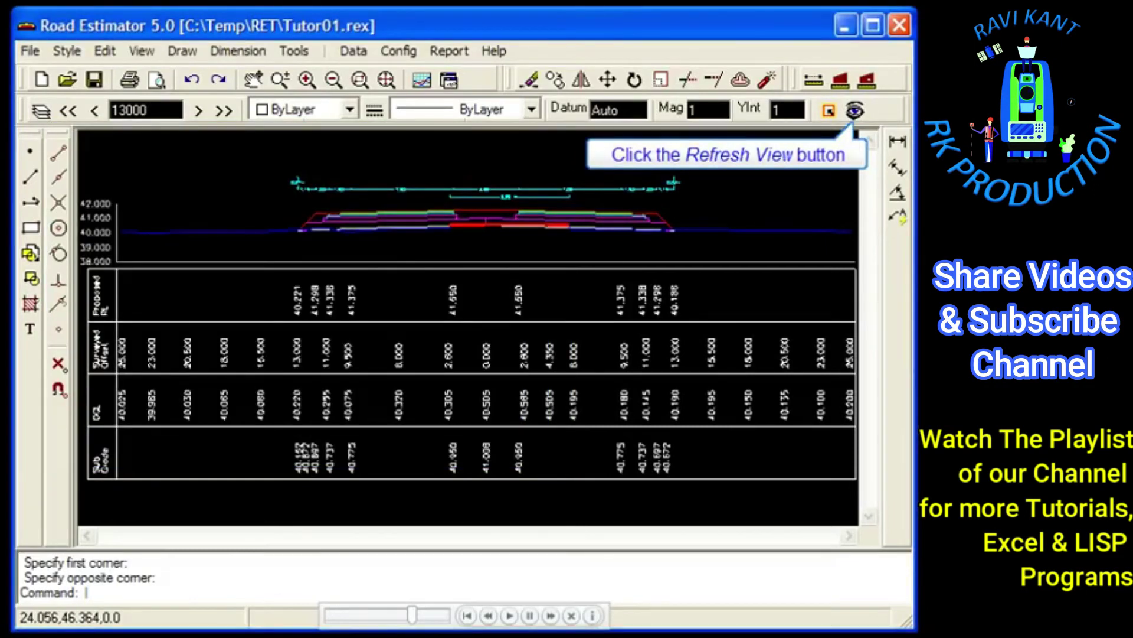
- Refresh the view and zoom on the left slope to check the 4%, 2.5% and 1/1 labels
click(854, 111)
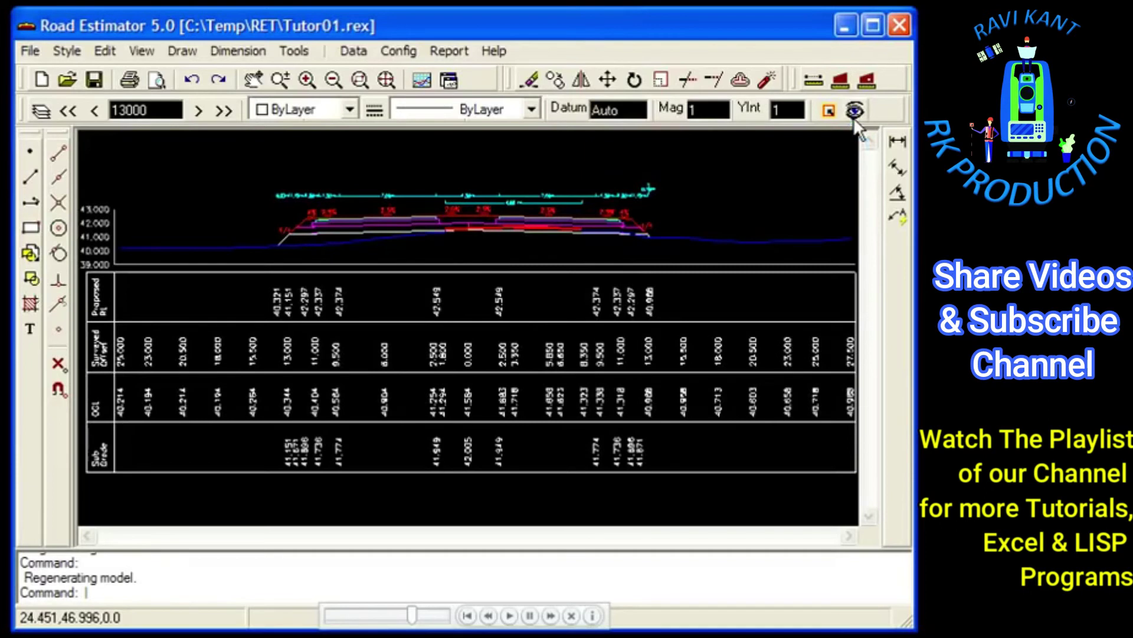
click(366, 81)
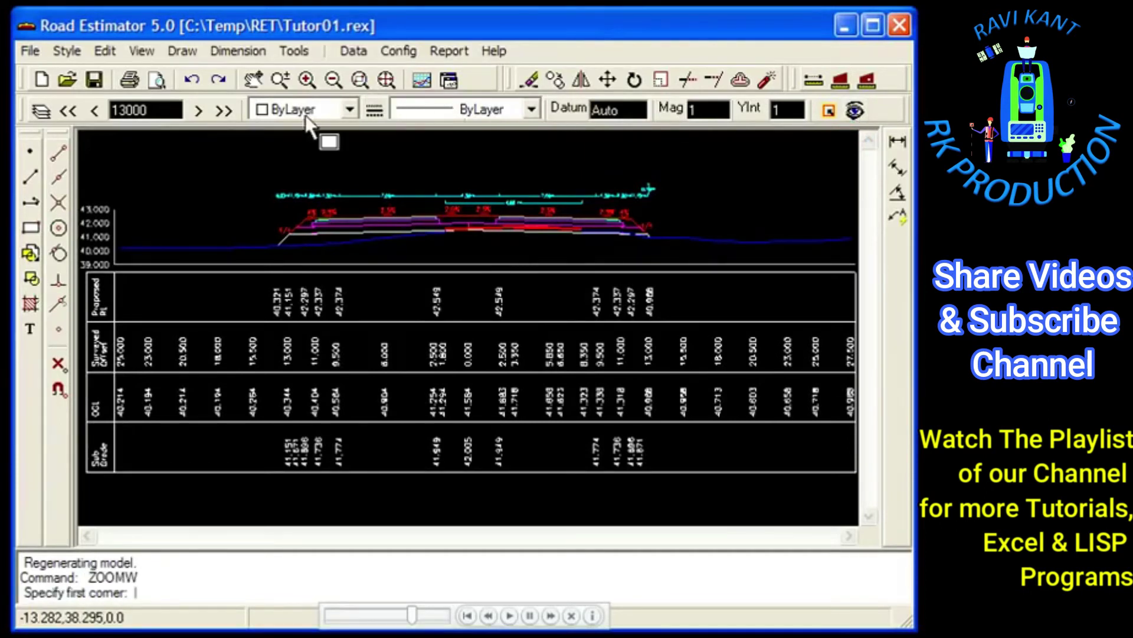
click(418, 186)
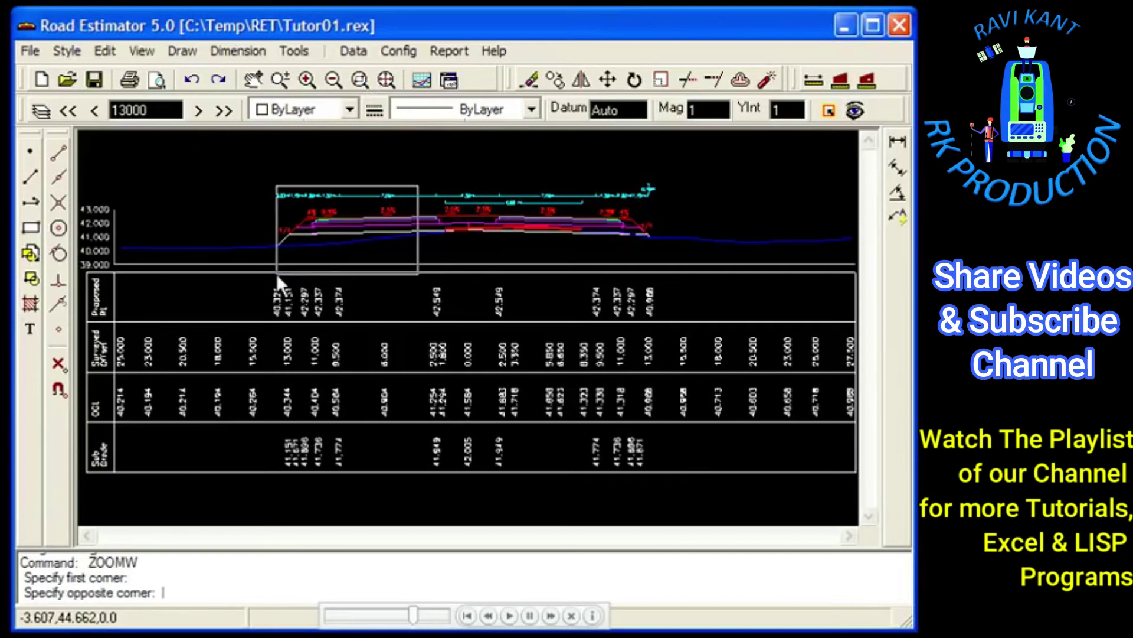
click(417, 187)
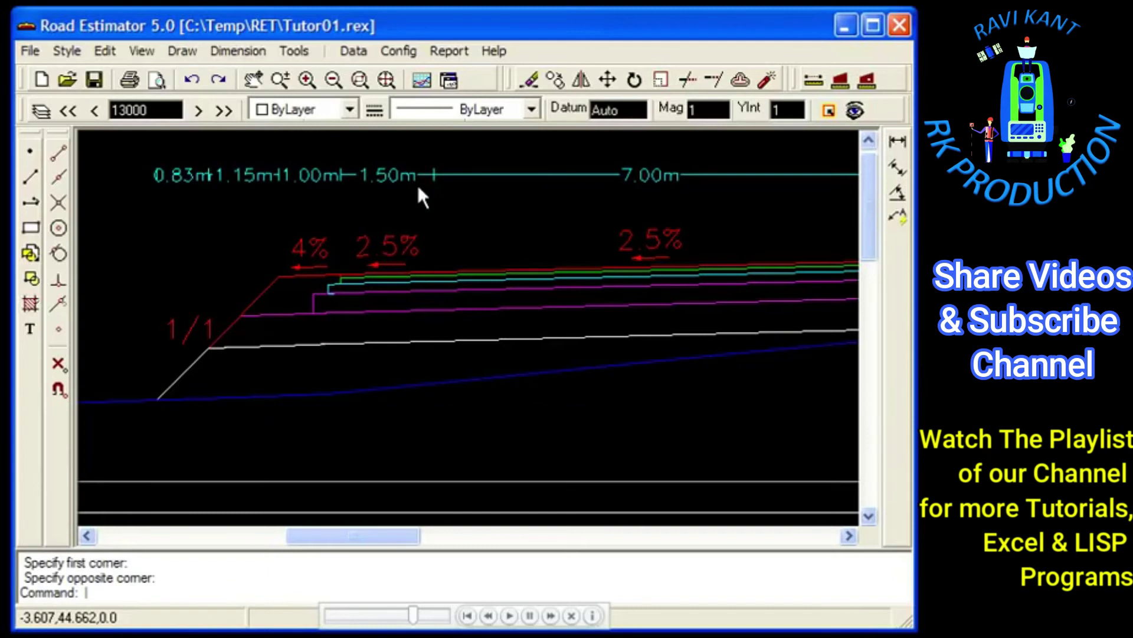
click(386, 81)
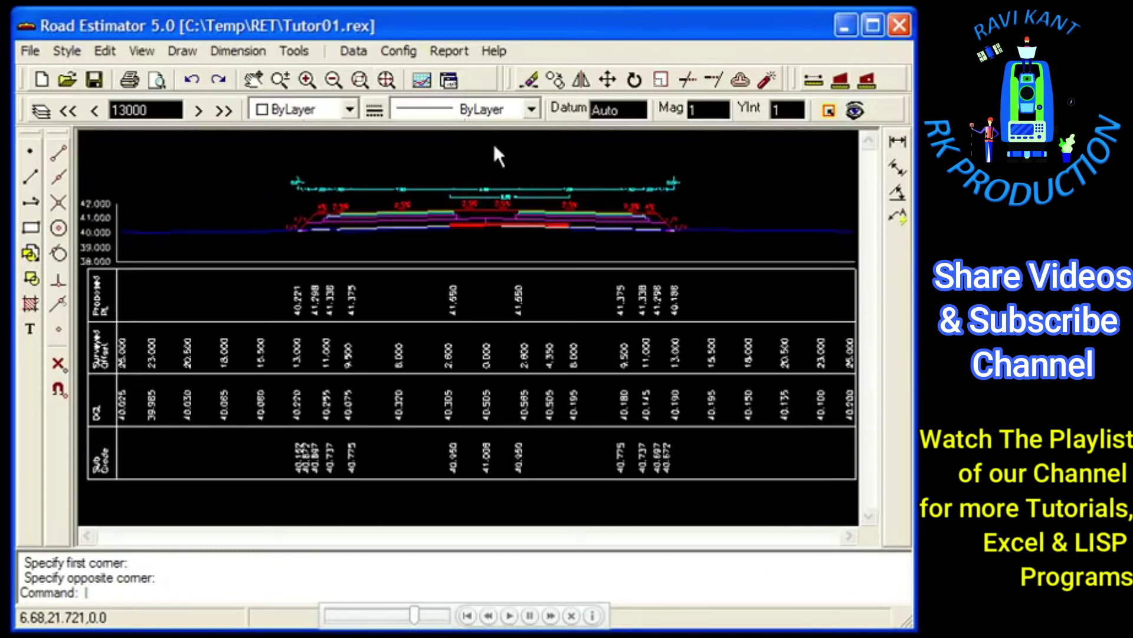
- Start the Add Caption command with the AC alias
text(A)
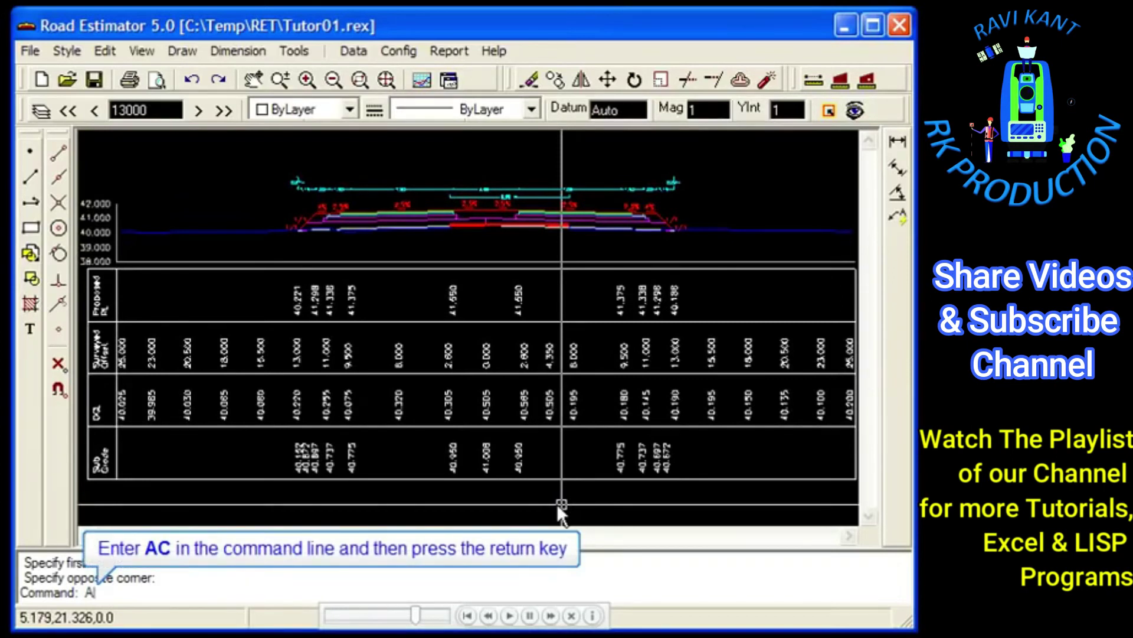
text(C)
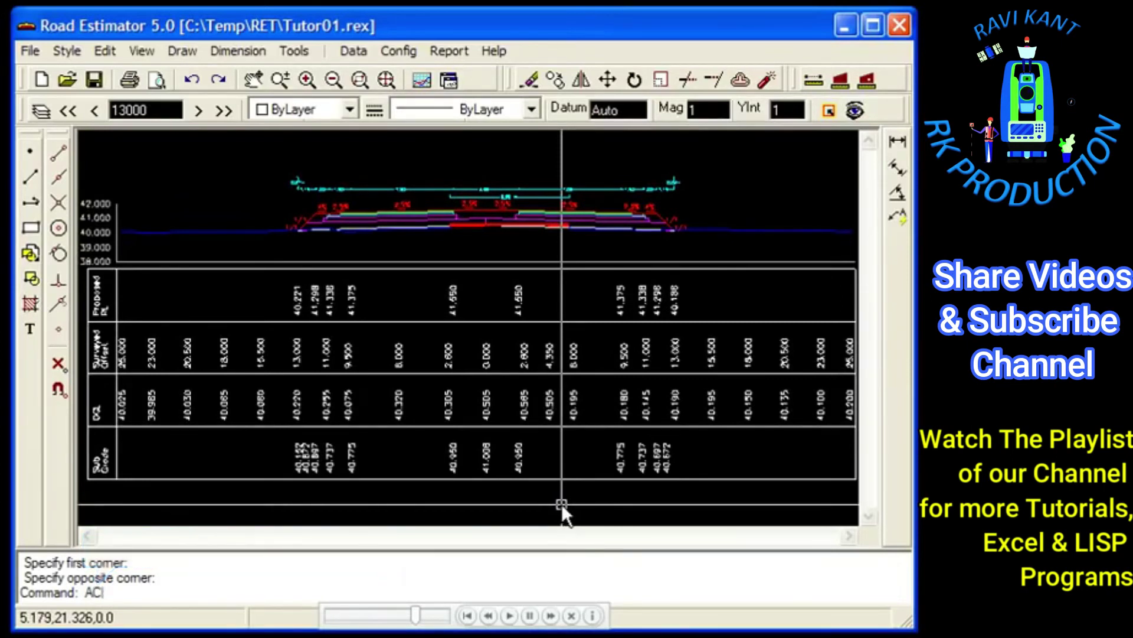
key(Return)
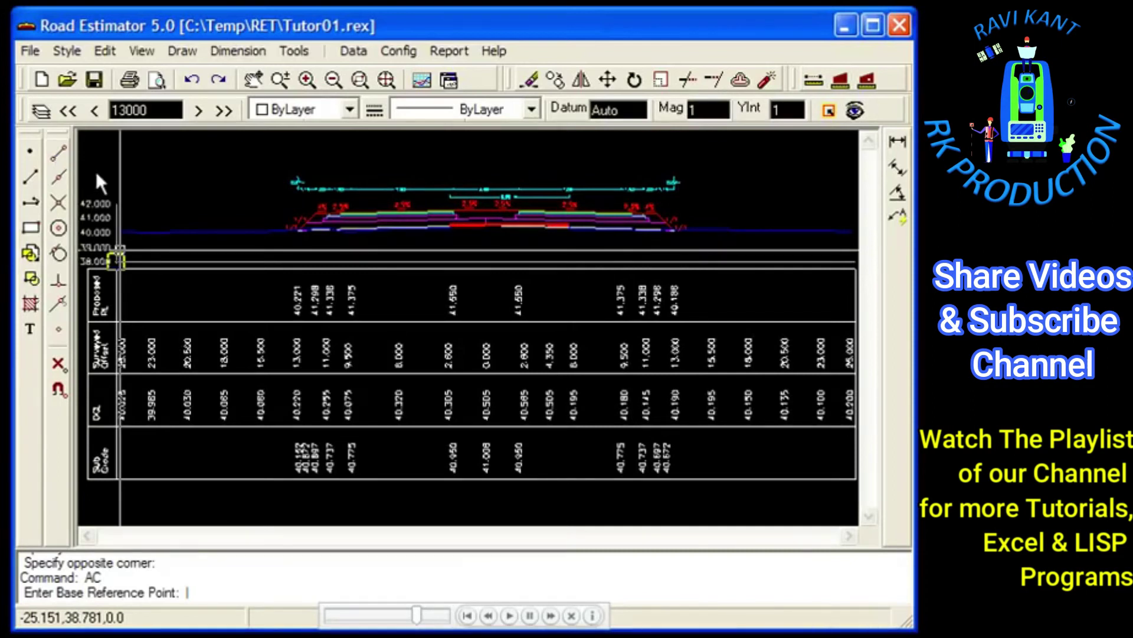
- Pick the table's top-left snap point as base and a spot above the section for the caption
click(119, 259)
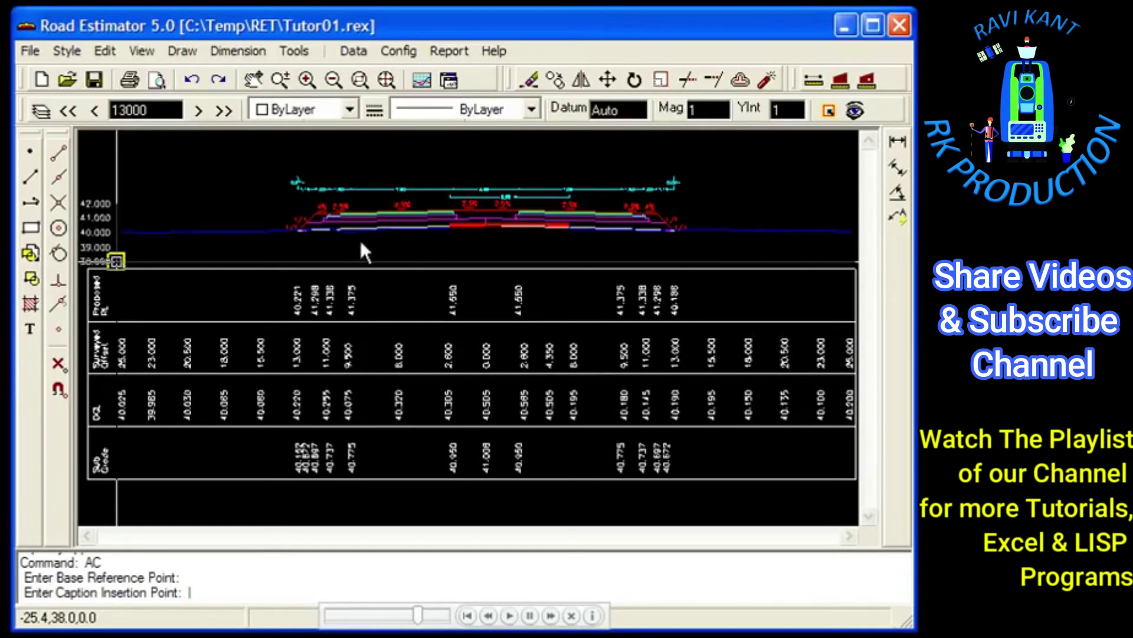
click(483, 169)
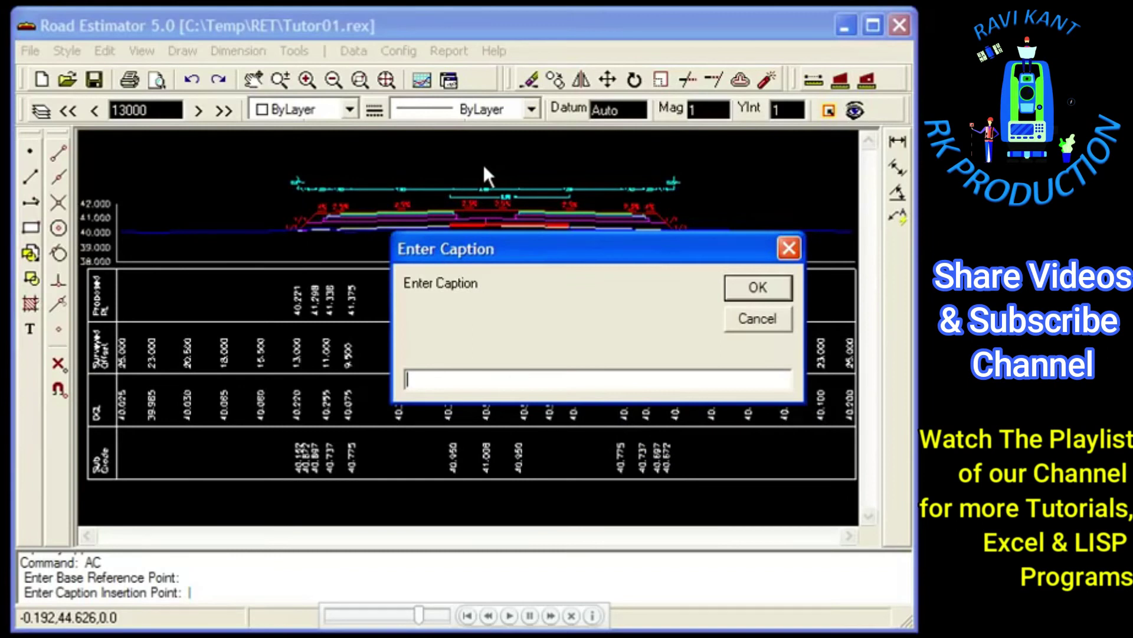
- Enter the caption text 'CHAINAGE @ $CH' and confirm it
text(CHAIN)
text(AGE @ )
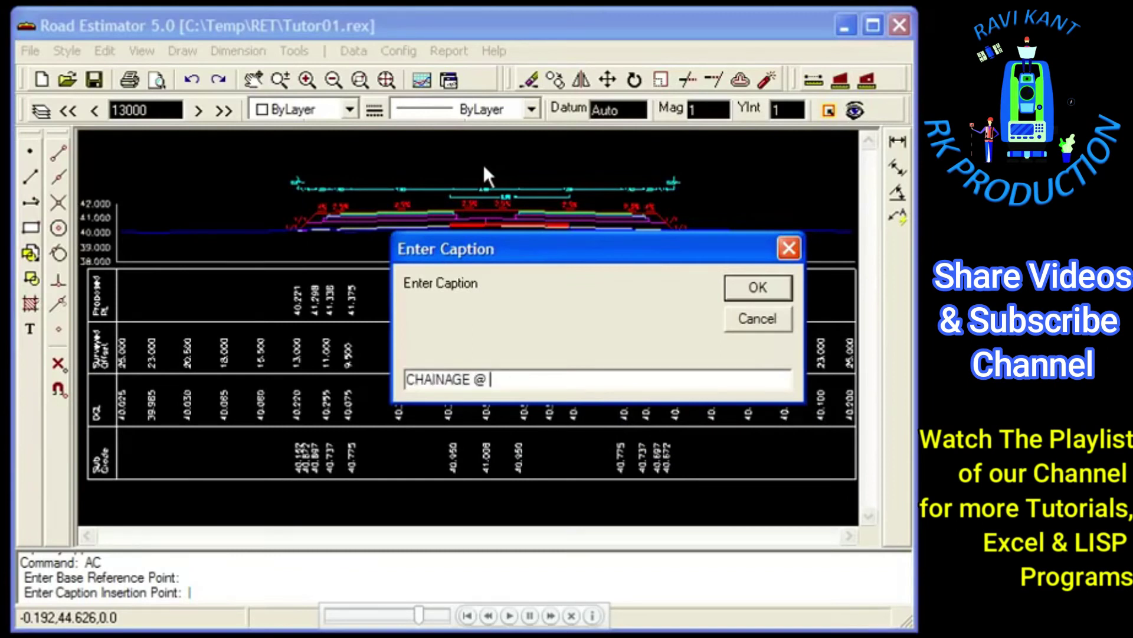
text(CH)
key(Left)
key(Left)
text($)
click(758, 287)
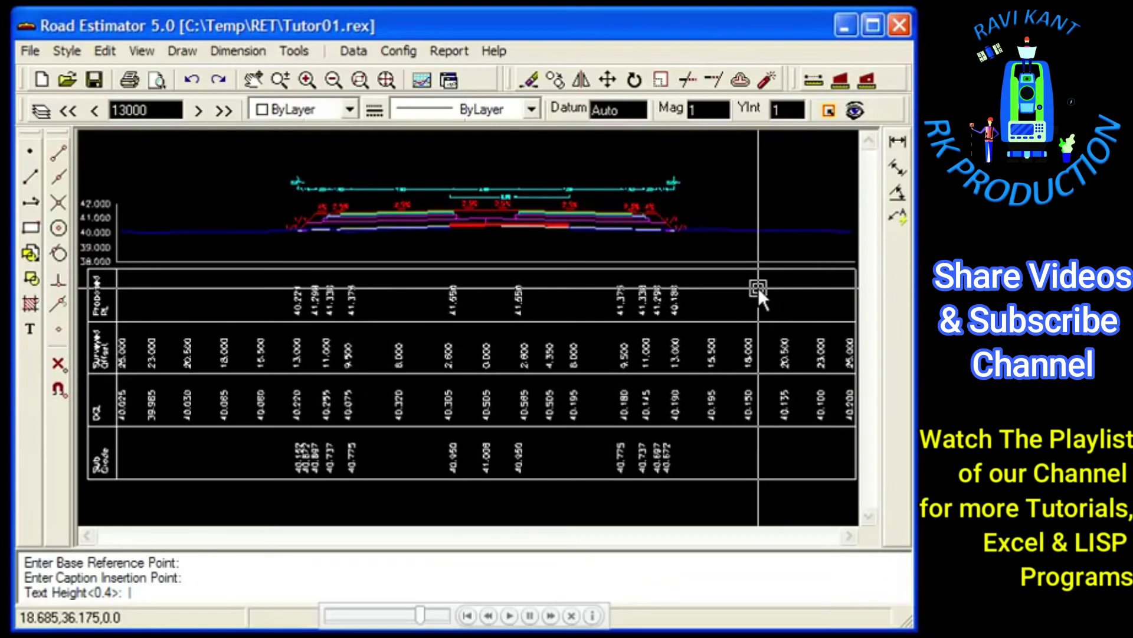
- Give the caption a text height of 0.6 and middle-centre (MC) alignment
text(.6)
key(Return)
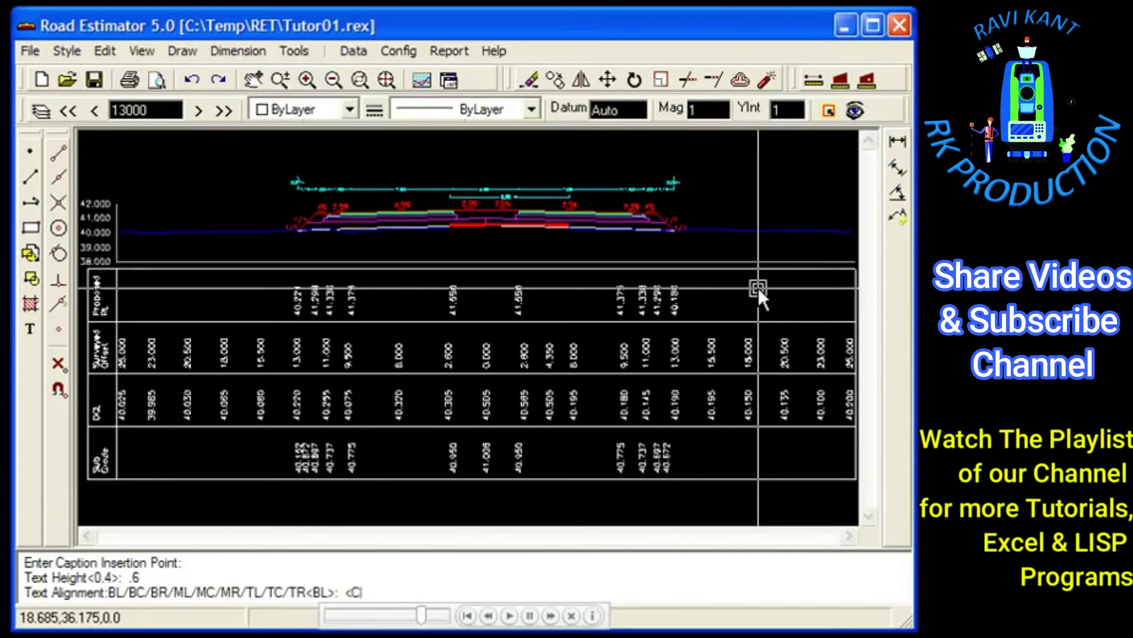
text(MC)
key(Return)
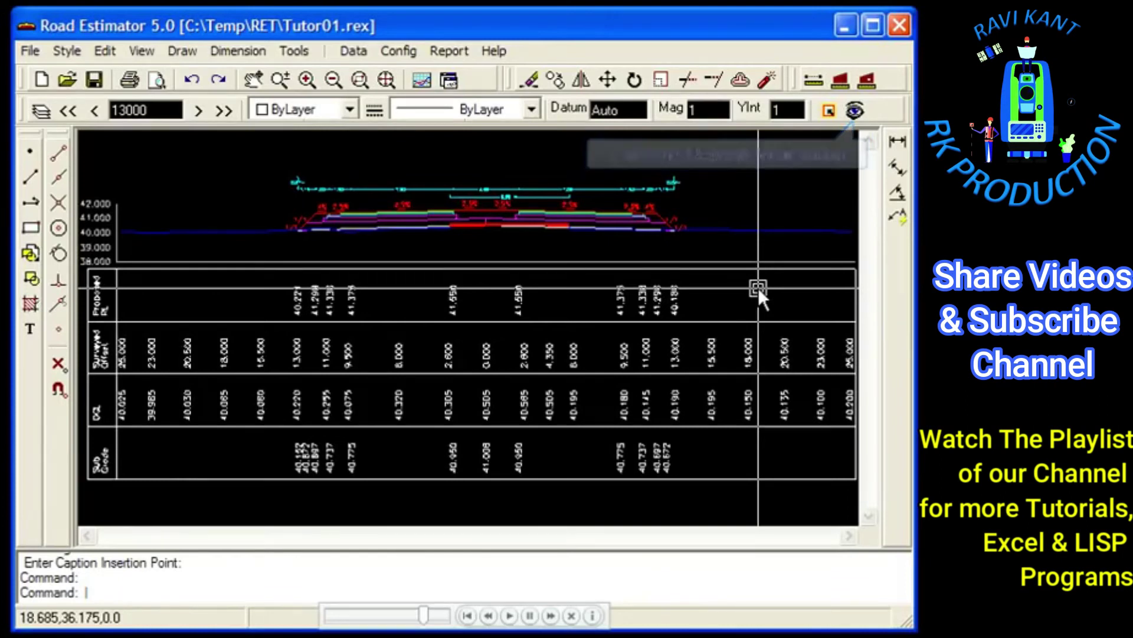
- Regenerate the model to display the 'CHAINAGE @ 13000.000' caption
click(851, 113)
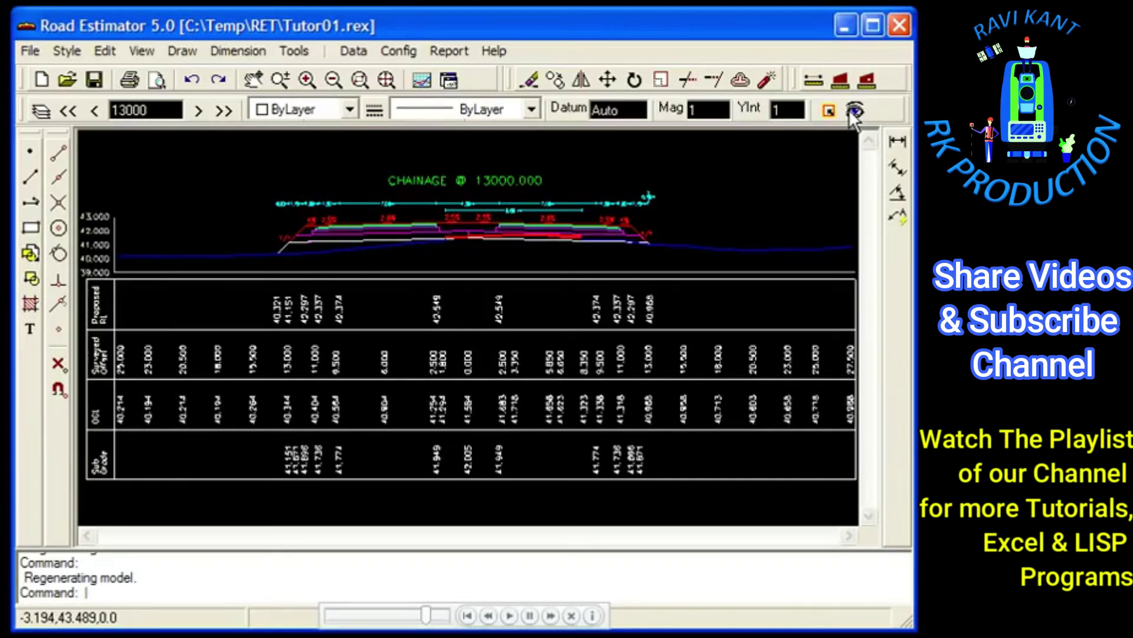
- Change the caption to 'CHAINAGE @ $CHK' with Y offset 6.5 and regenerate
click(389, 49)
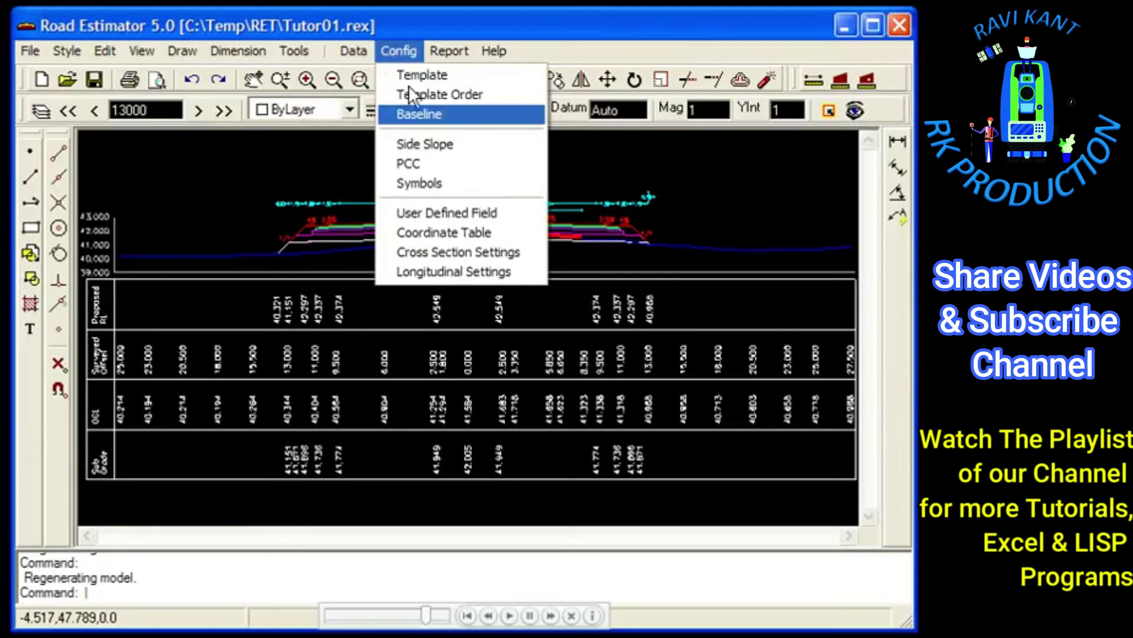
click(419, 253)
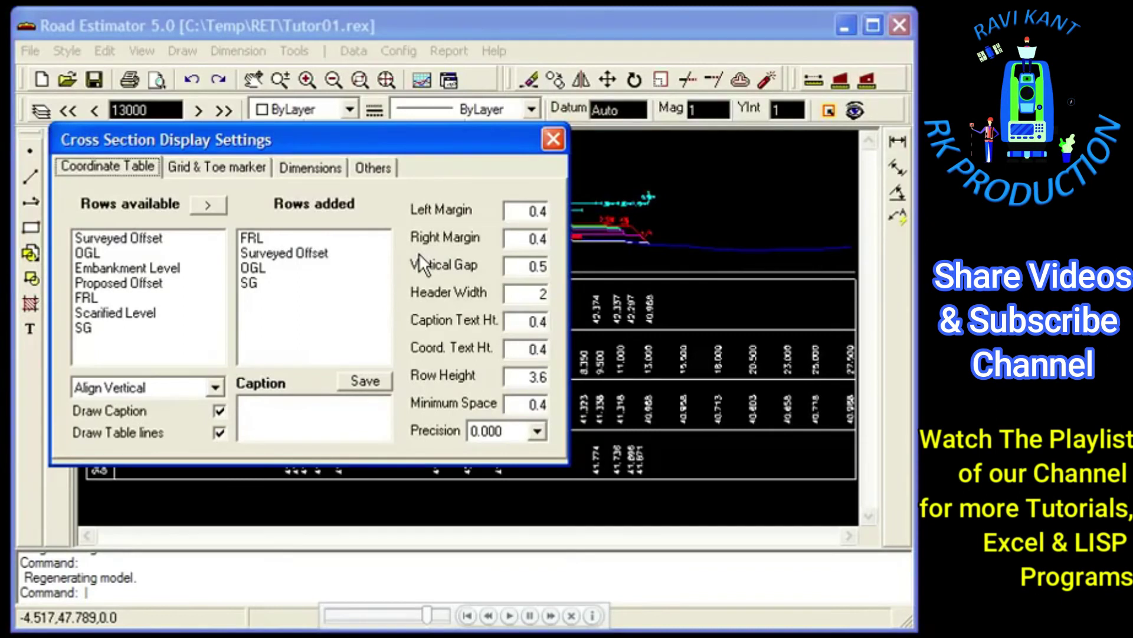
click(372, 169)
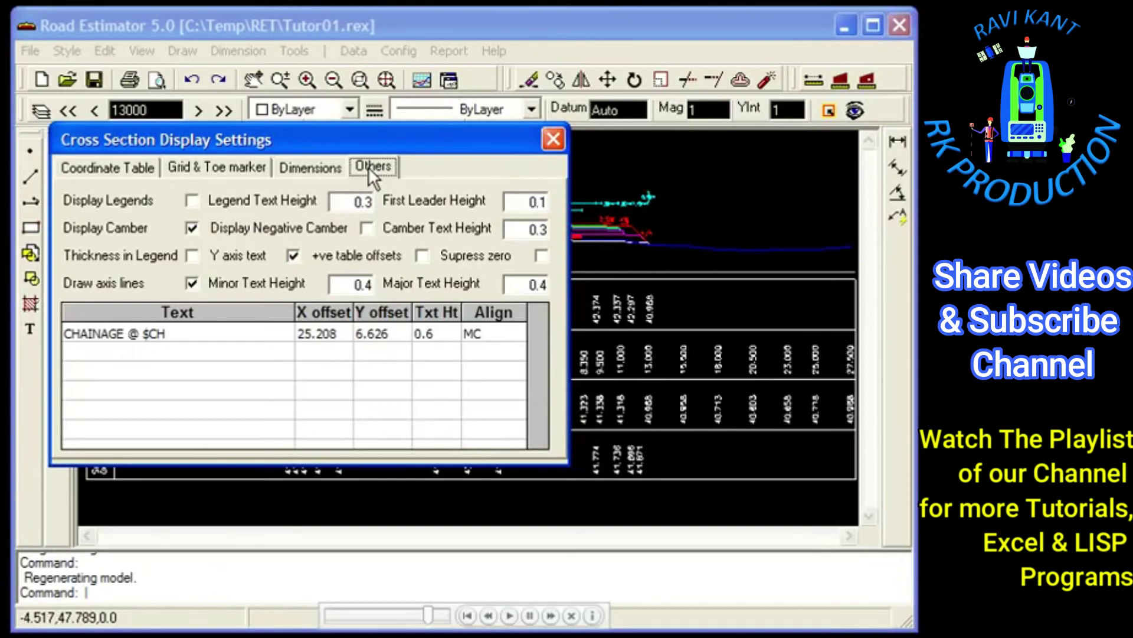
click(225, 334)
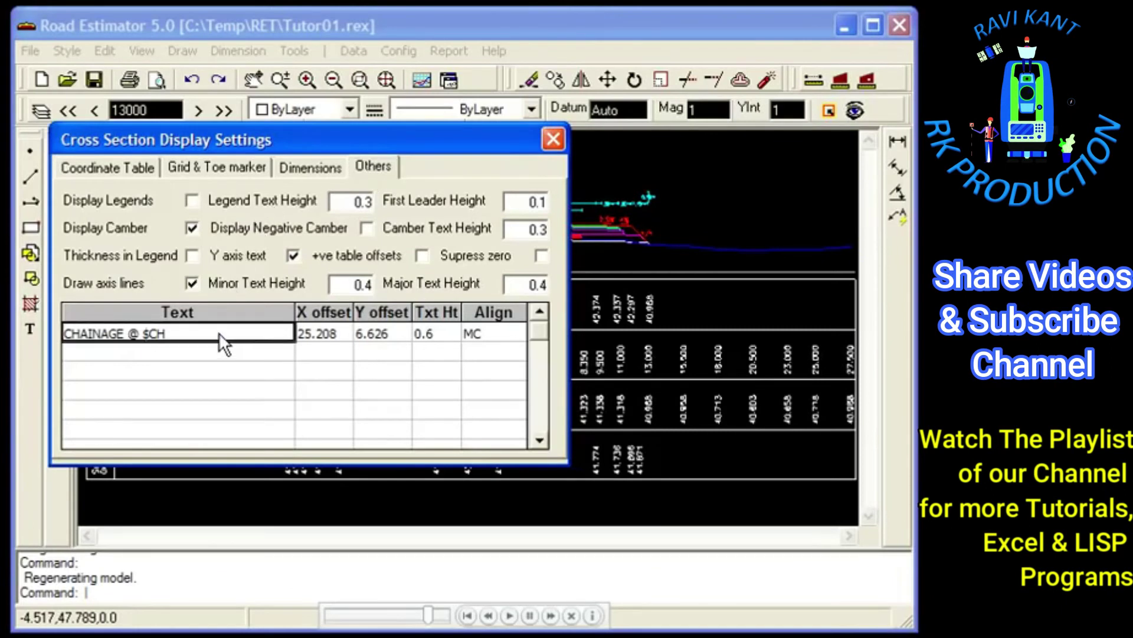
text(K)
key(Tab)
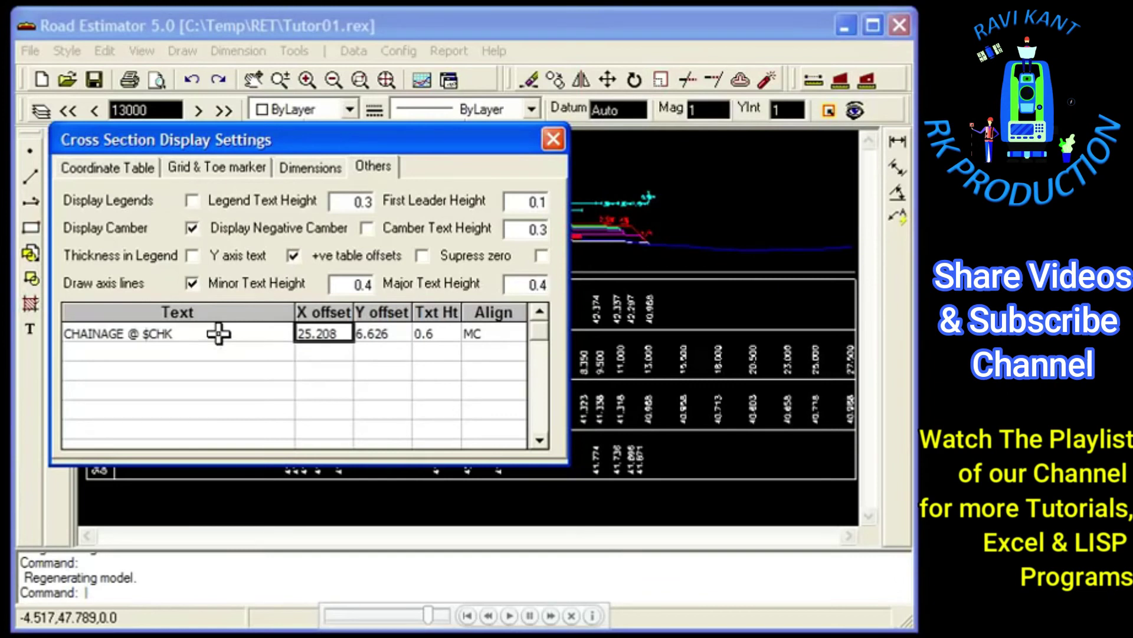
click(395, 335)
text(6.)
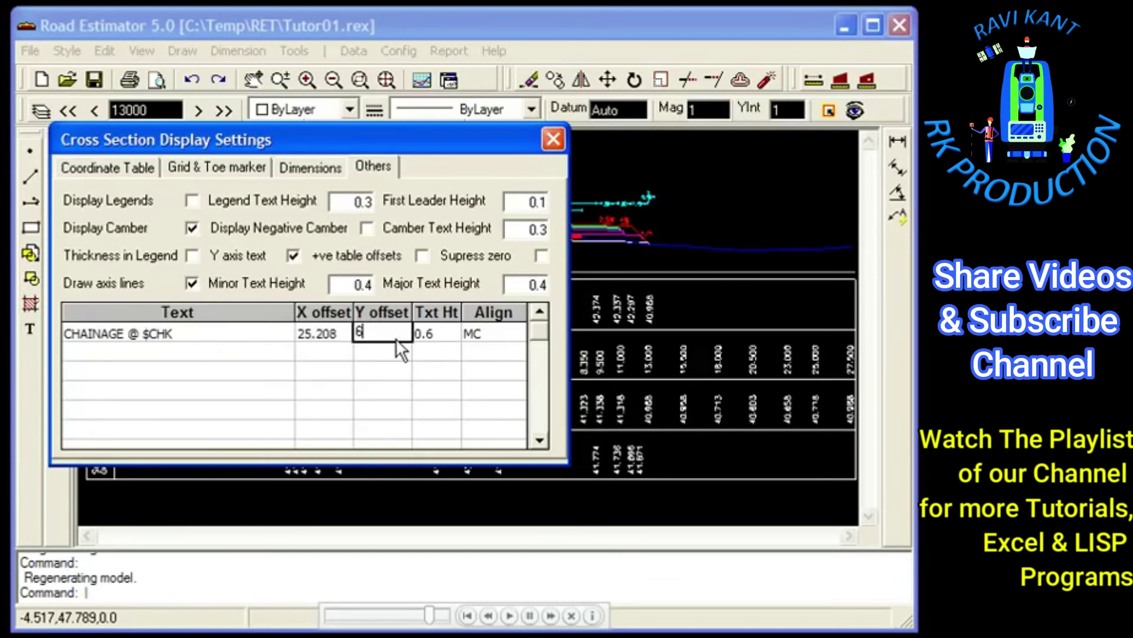
text(5)
key(Tab)
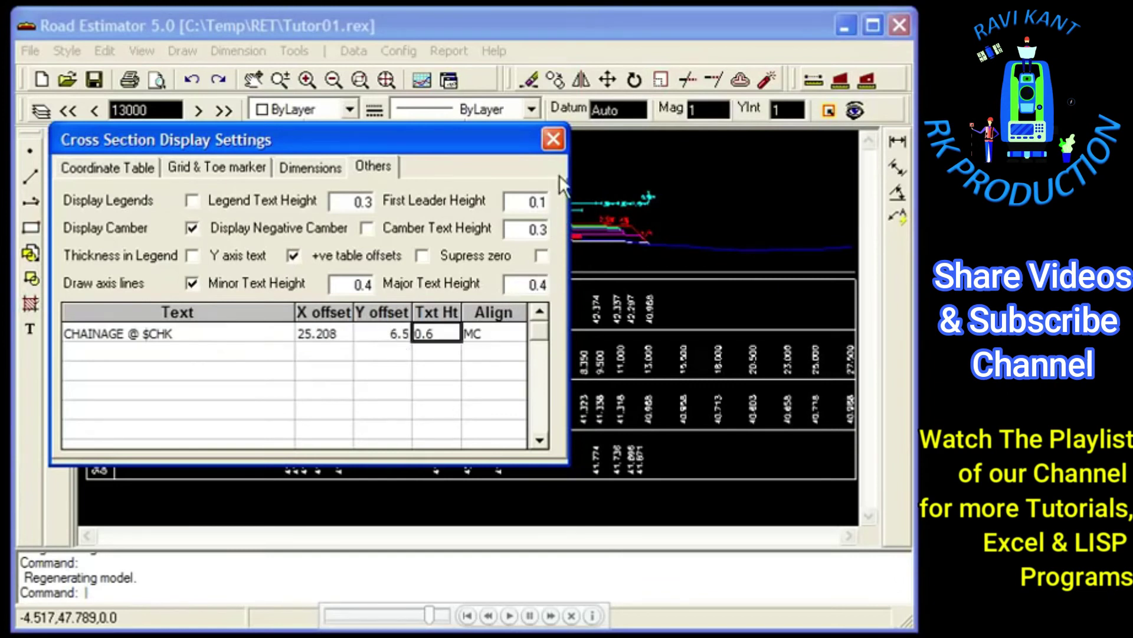
click(561, 139)
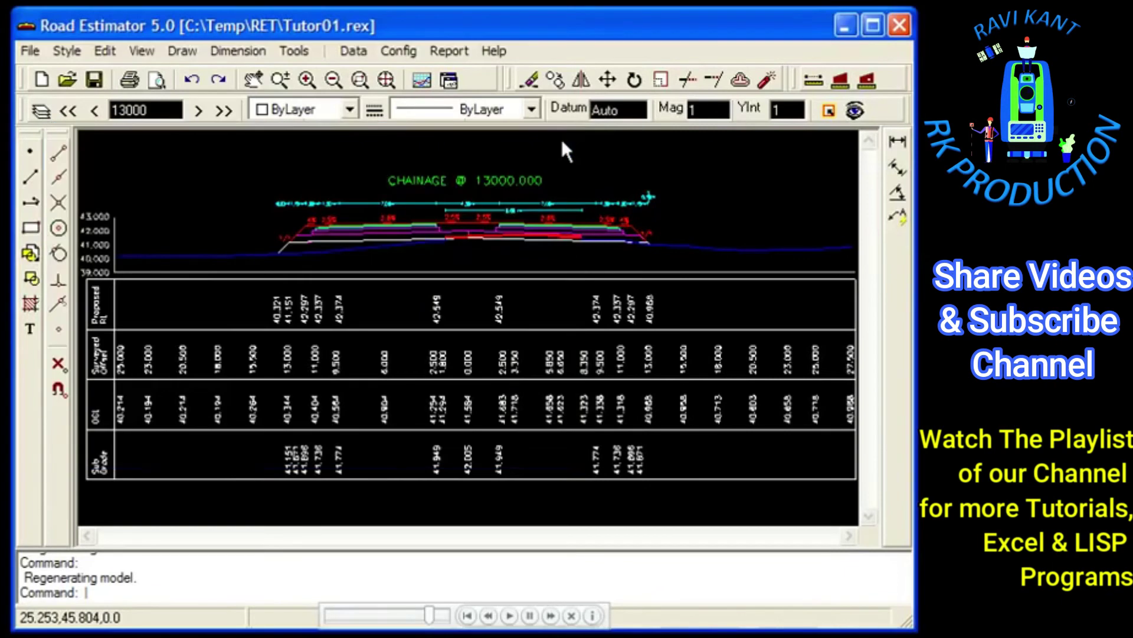
click(856, 112)
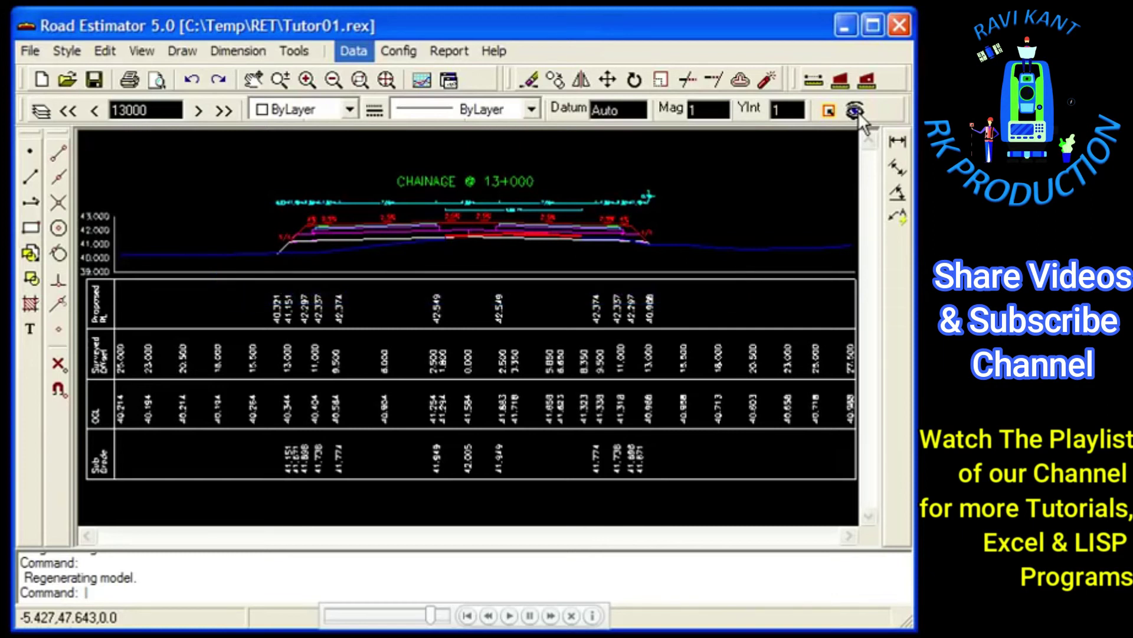
- Enable Display in Legends for the LCAR and RCAR design layer groups, saving each
click(357, 51)
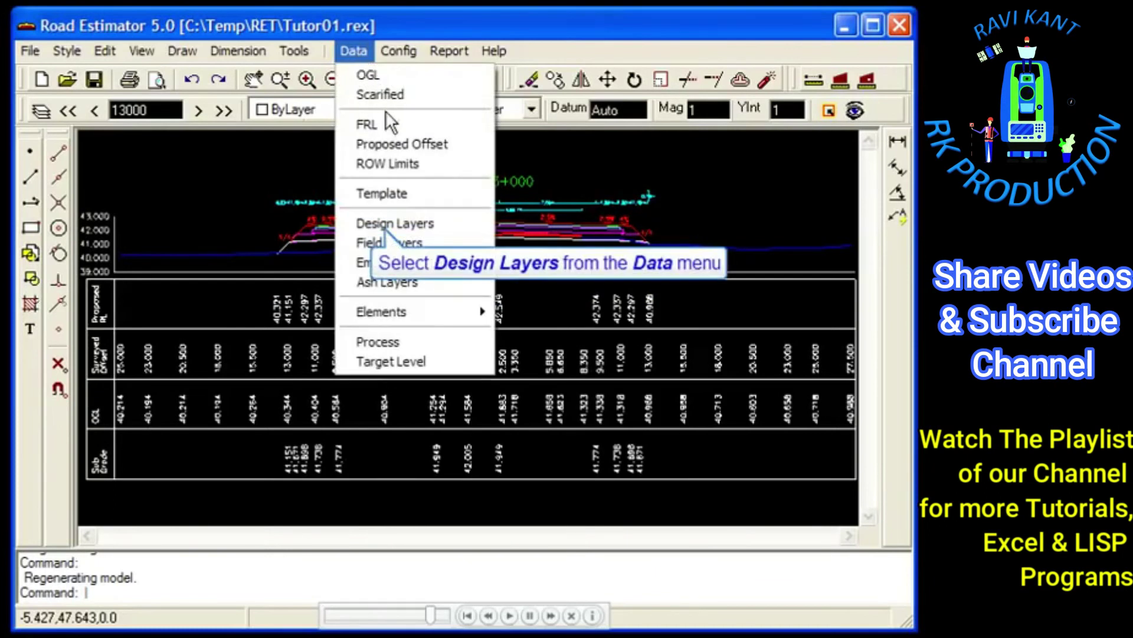
click(391, 224)
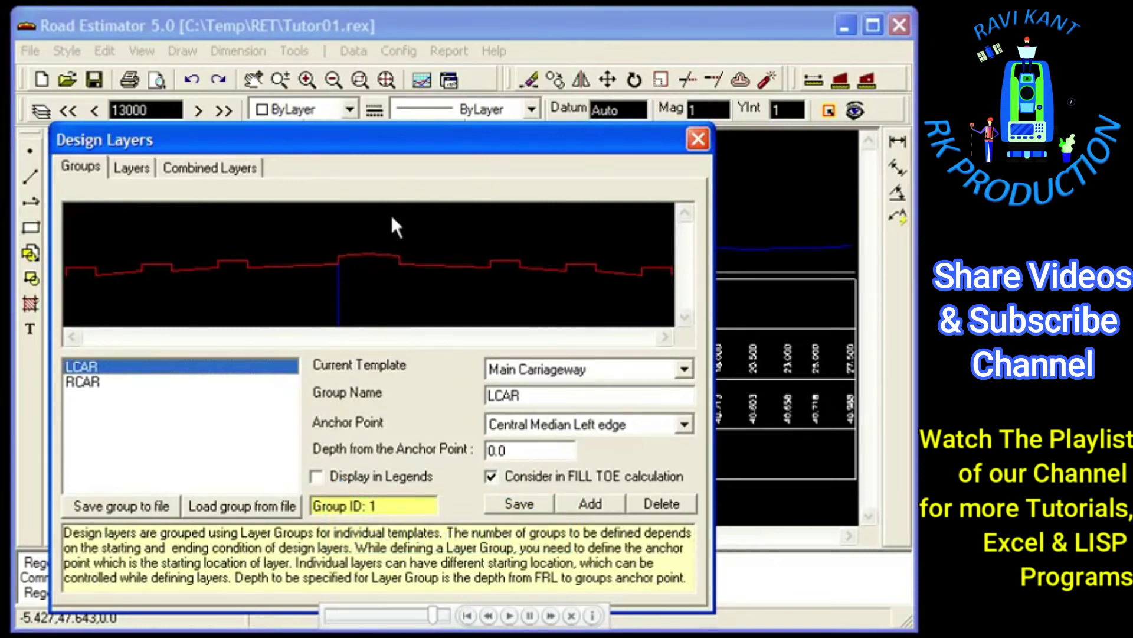
click(375, 477)
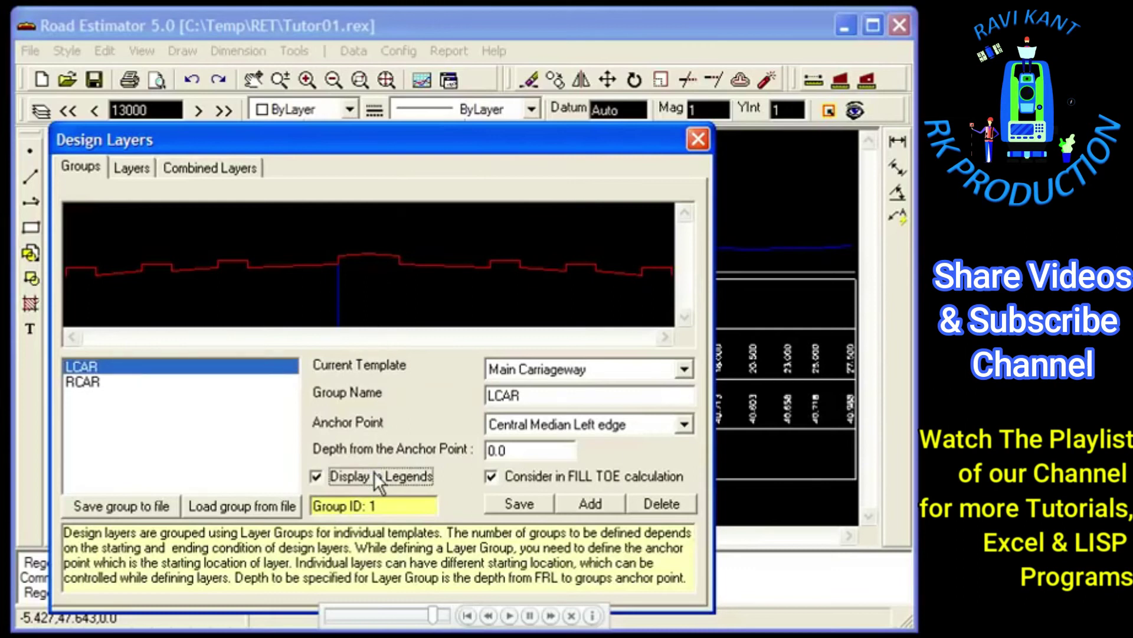
click(528, 499)
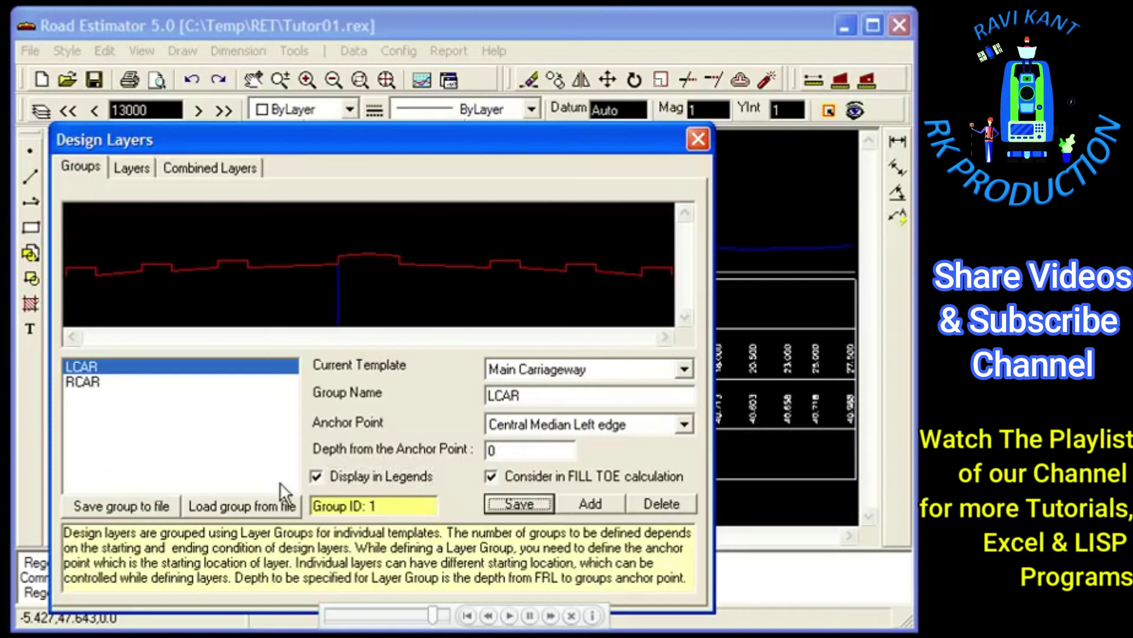
click(135, 379)
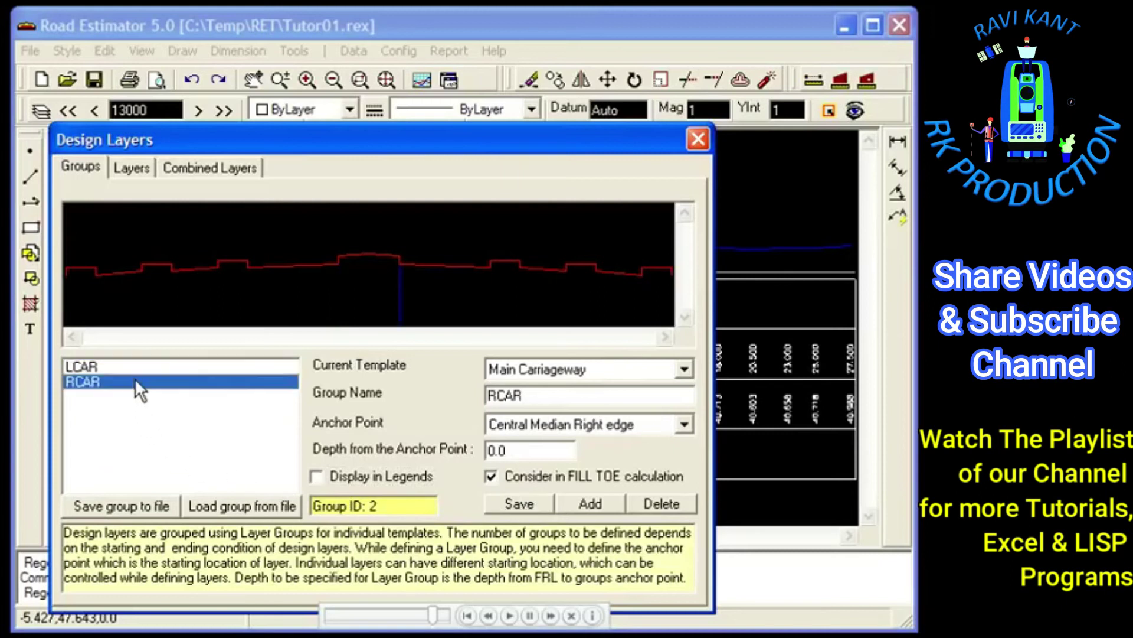
click(392, 475)
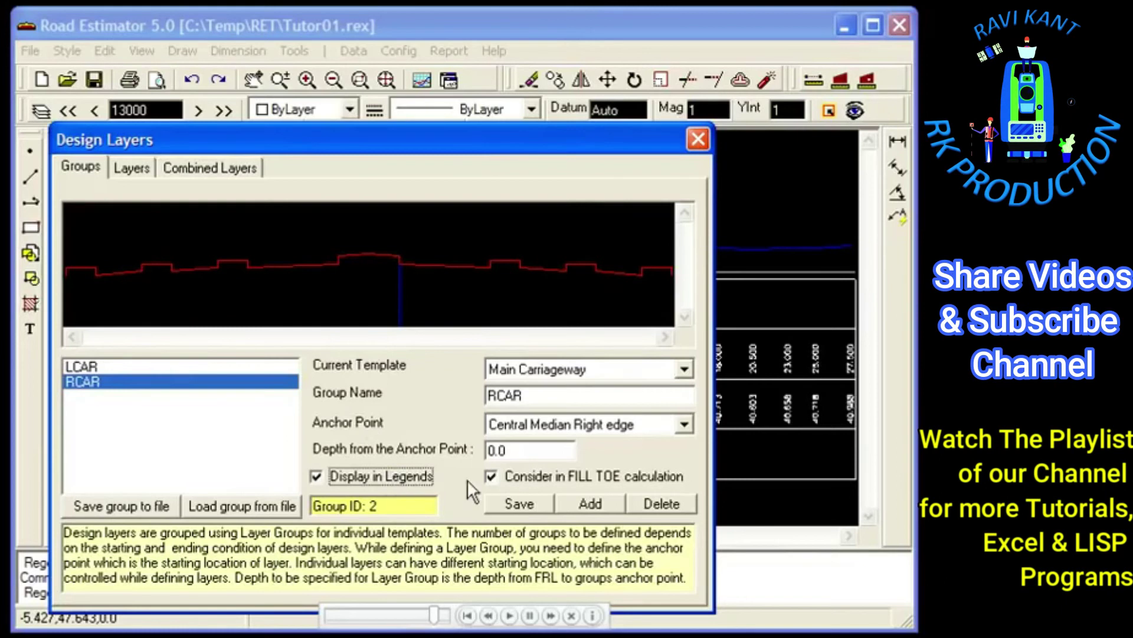
click(506, 506)
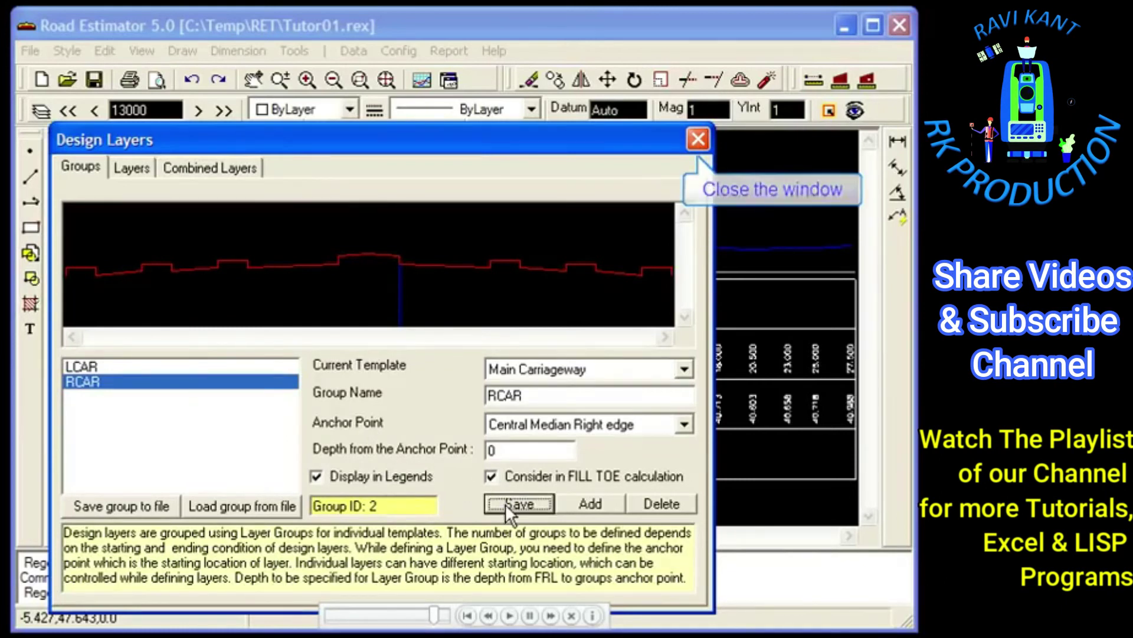
click(697, 141)
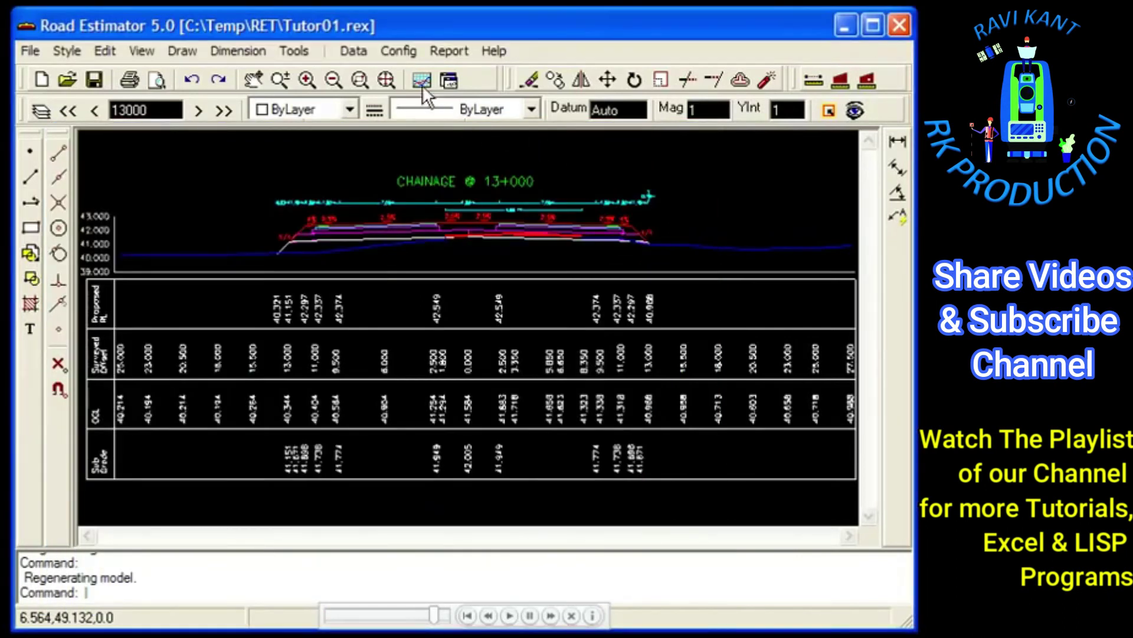
- Tick Display Legends and set First Leader Height to 0.5 in Cross Section Settings
click(411, 52)
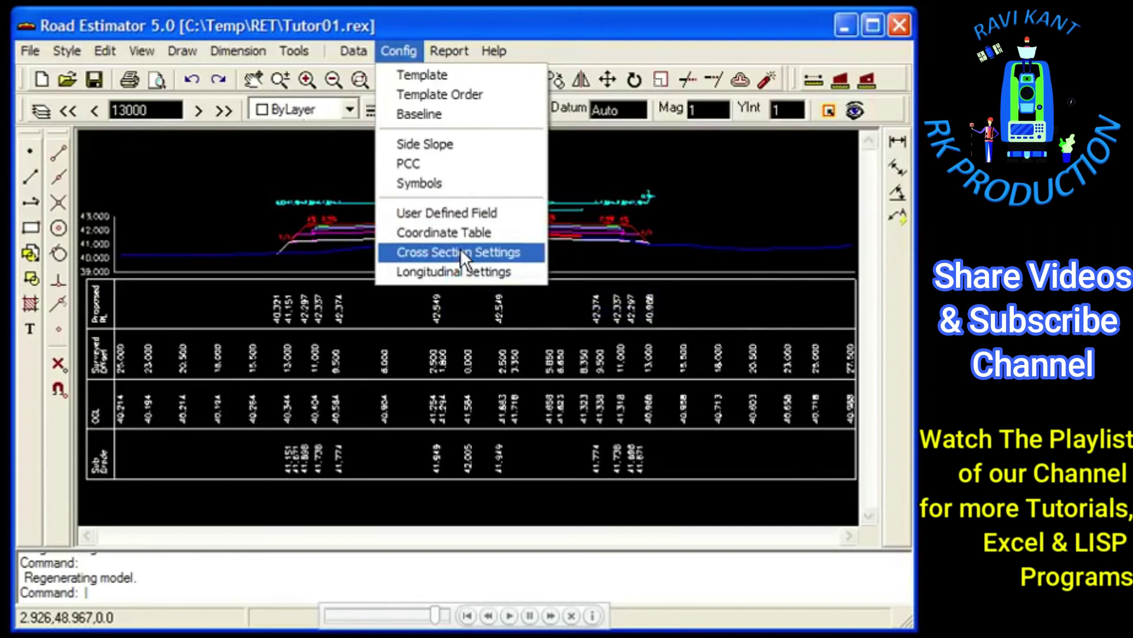
click(459, 253)
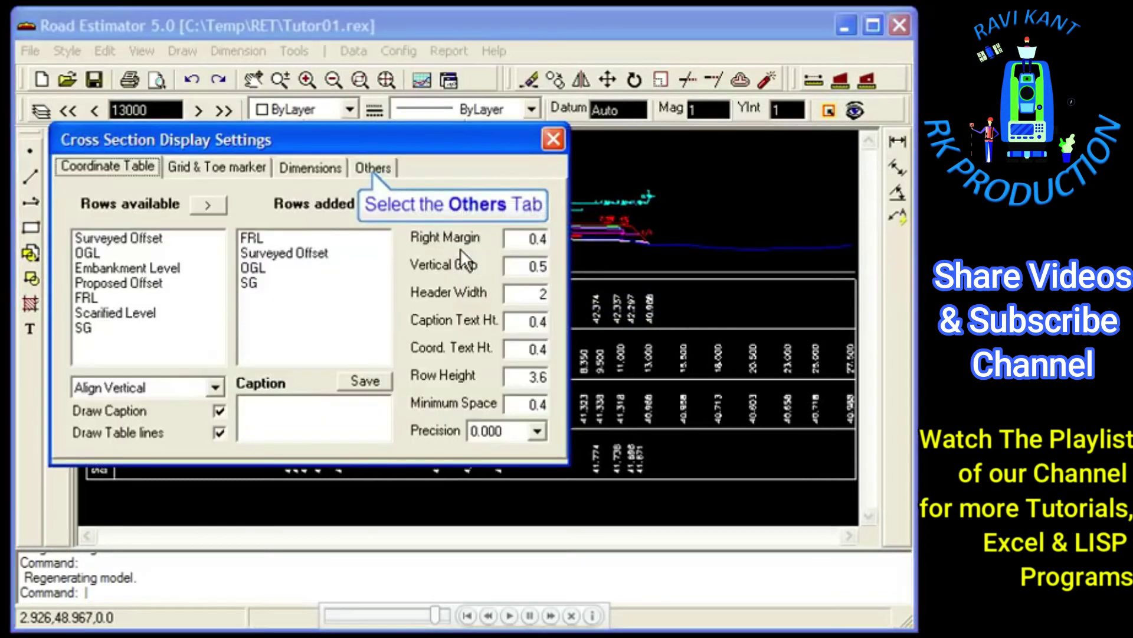
click(360, 170)
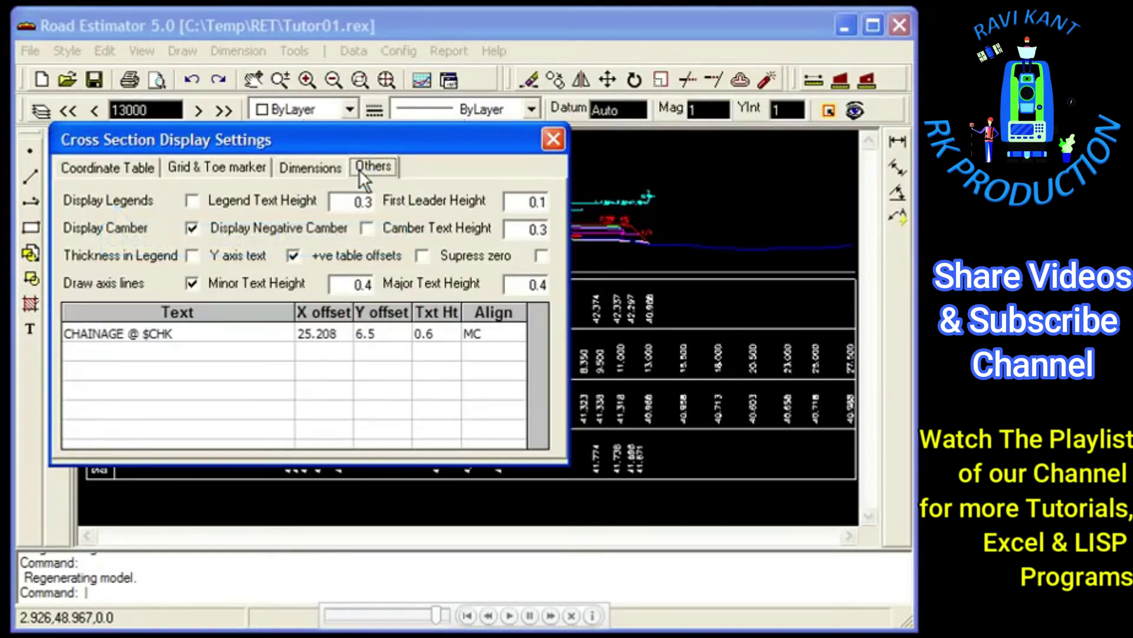
click(193, 201)
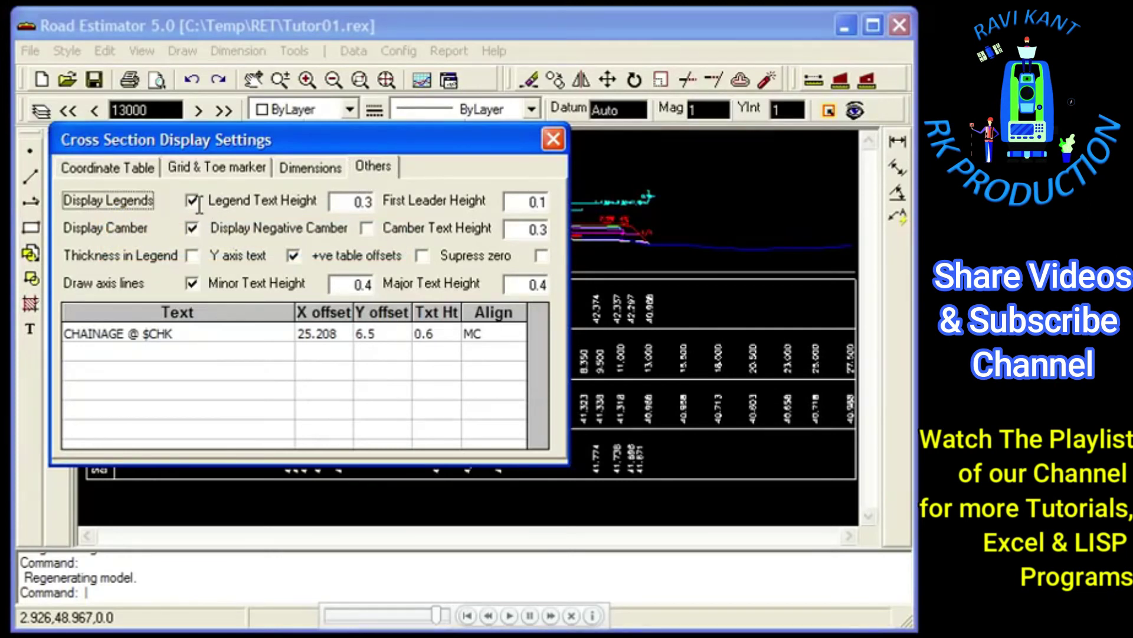
click(543, 203)
key(BackSpace)
text(5)
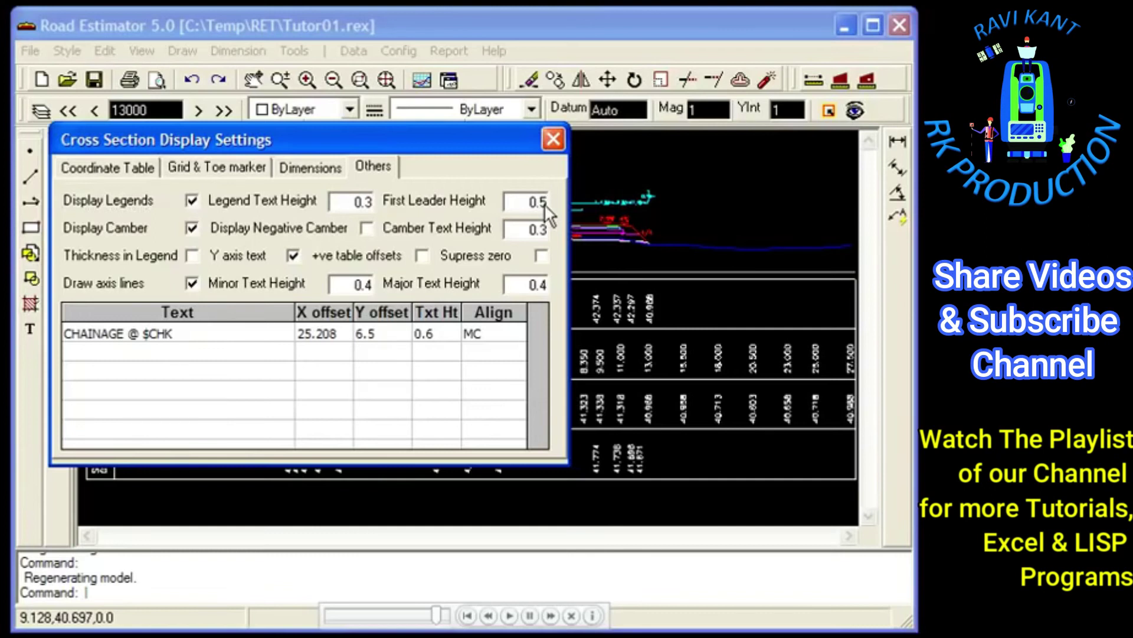
click(548, 148)
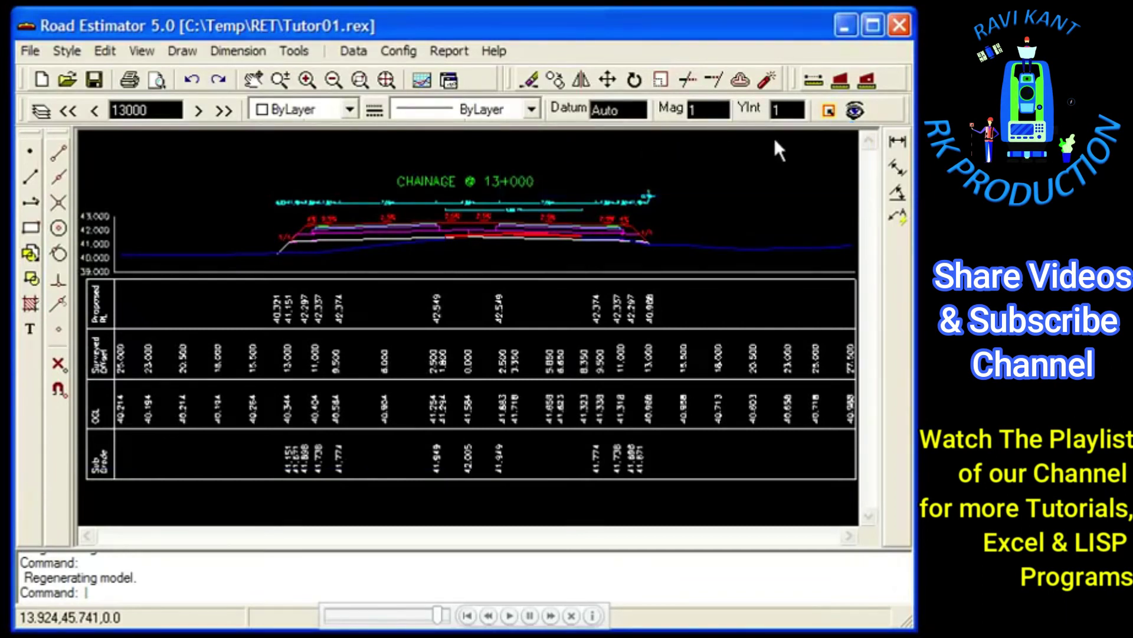
- Reprocess the template data so the 13+000 cross-section regenerates with layer legends
click(855, 111)
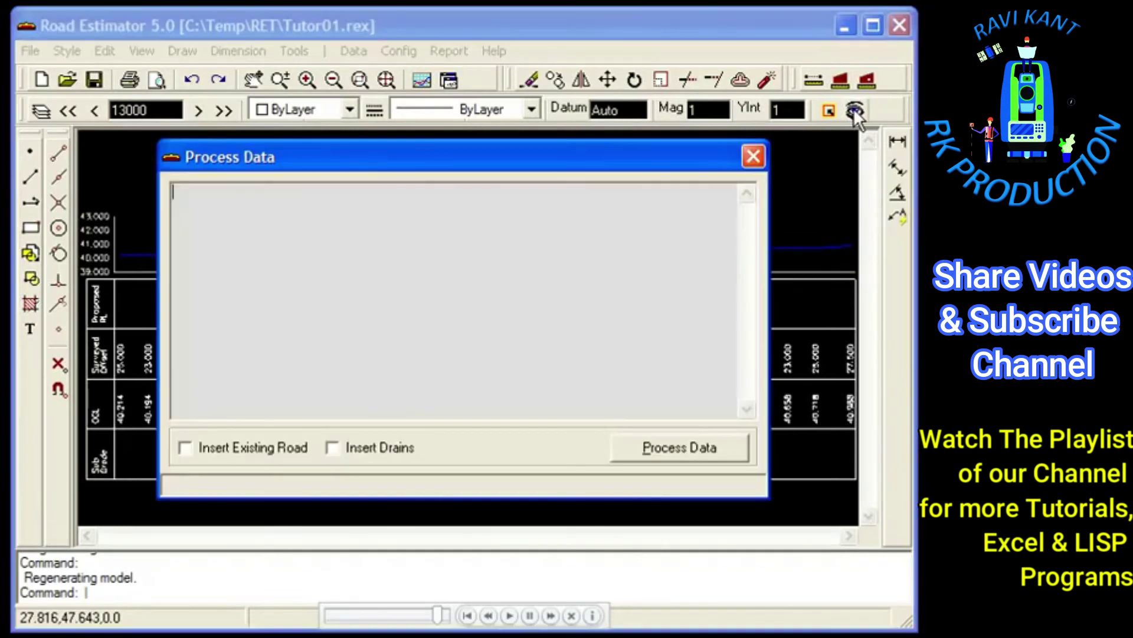
click(688, 452)
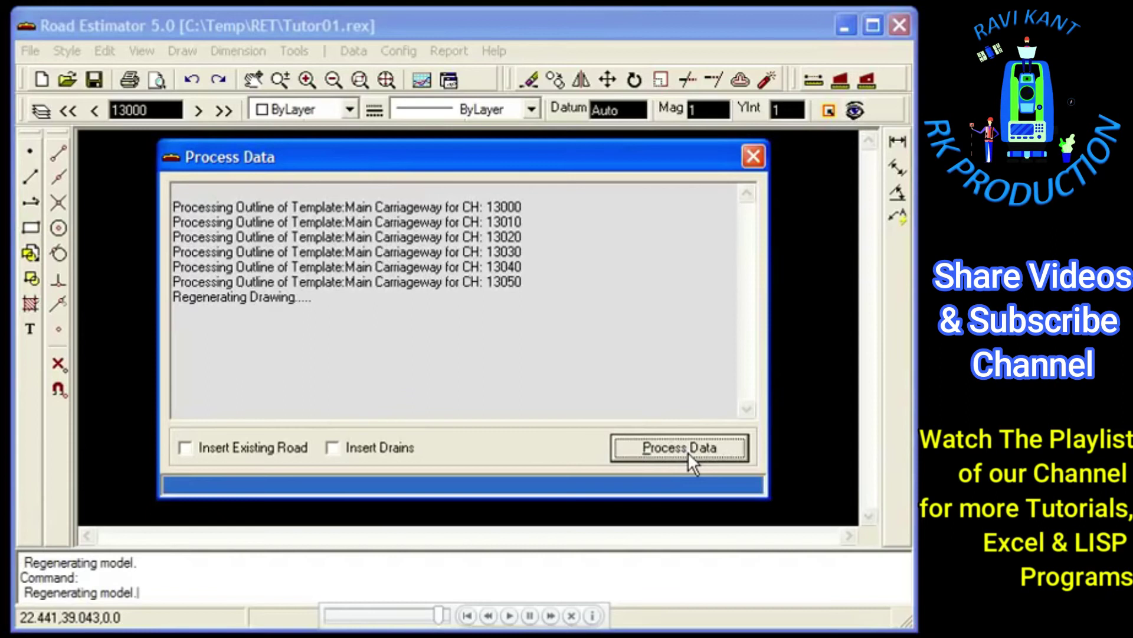
click(753, 156)
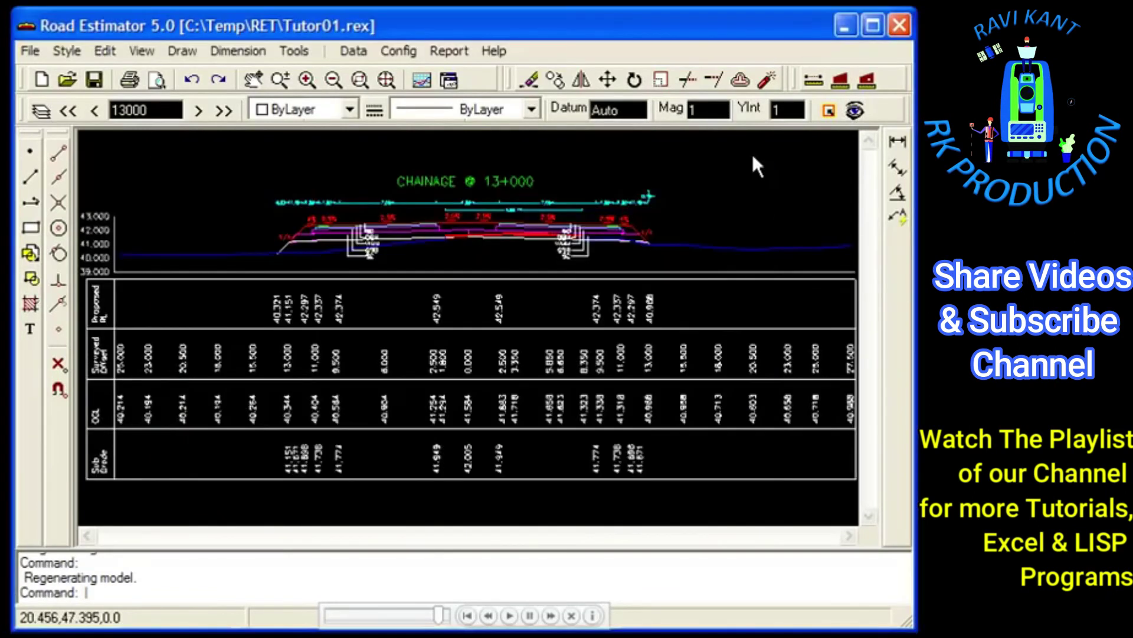
click(362, 82)
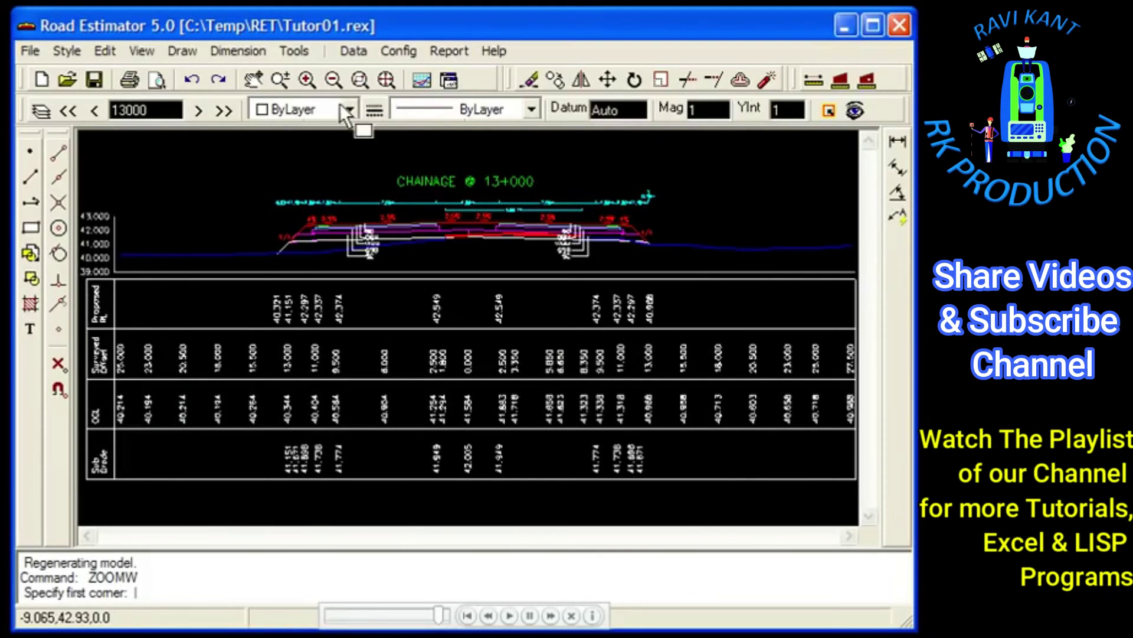
- Zoom in on the left legend to check the BC, DBM, WMM, GSB and SG labels, then return to the full view
click(329, 204)
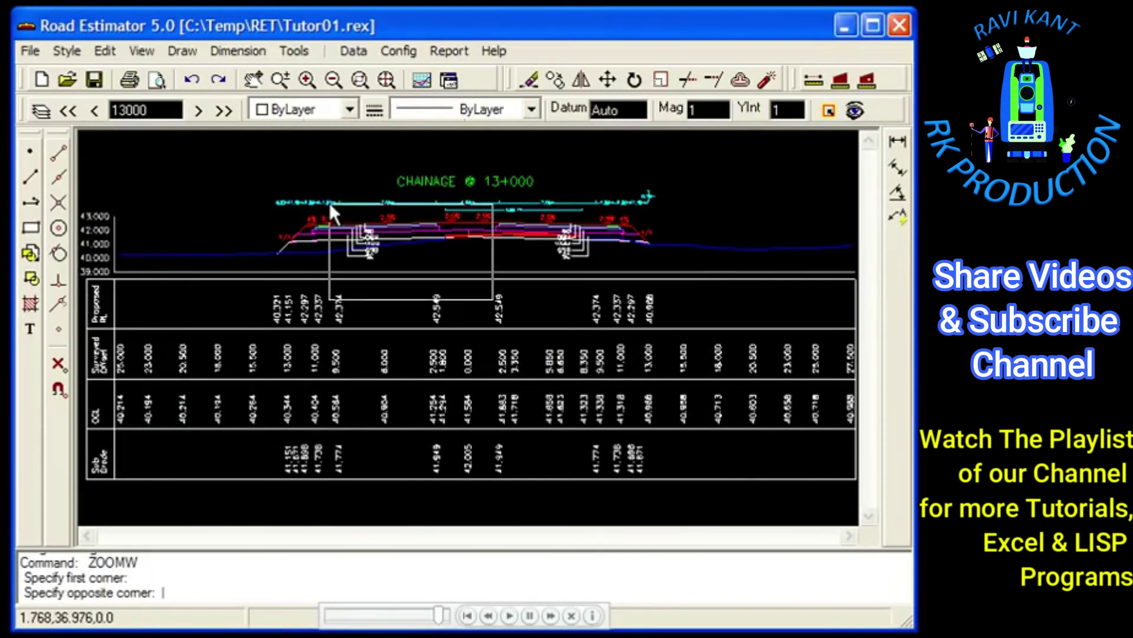
click(491, 298)
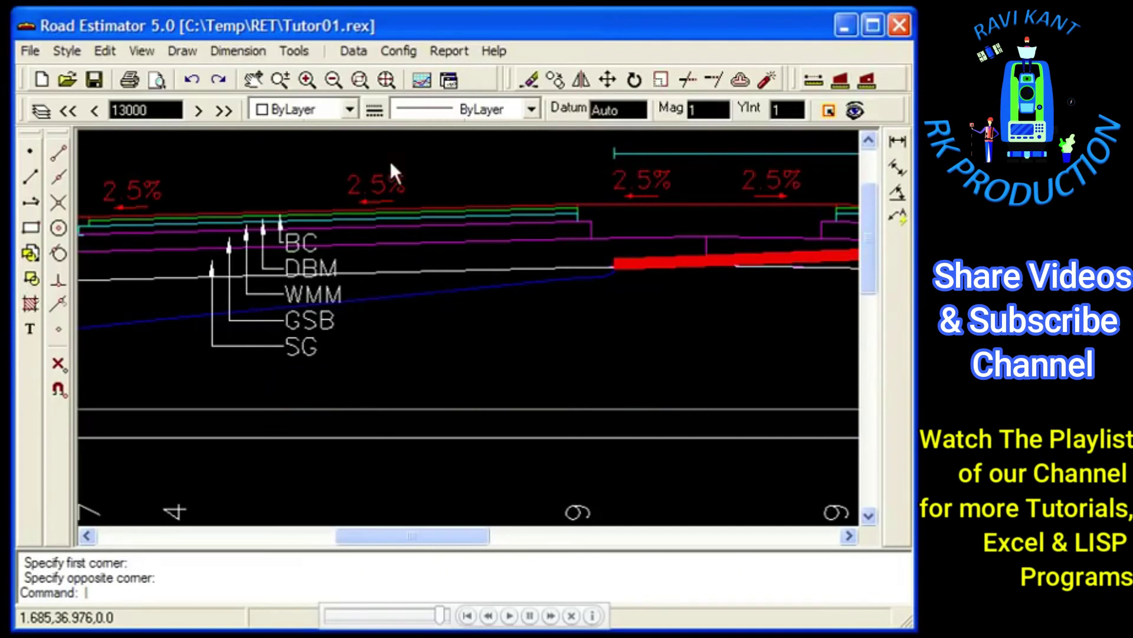
click(386, 76)
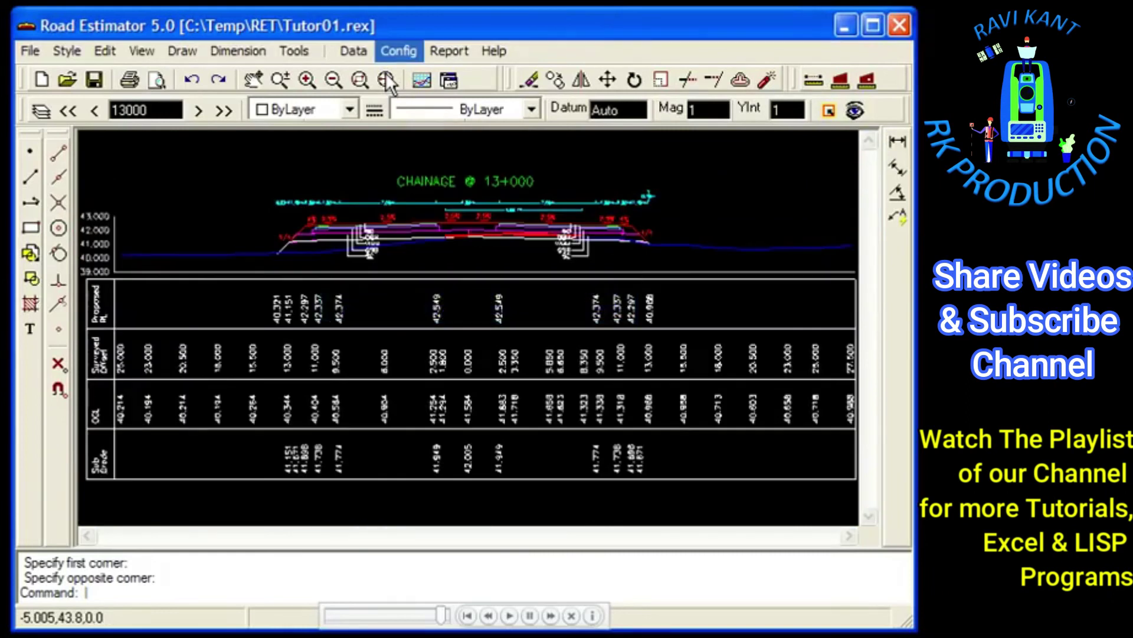
click(396, 48)
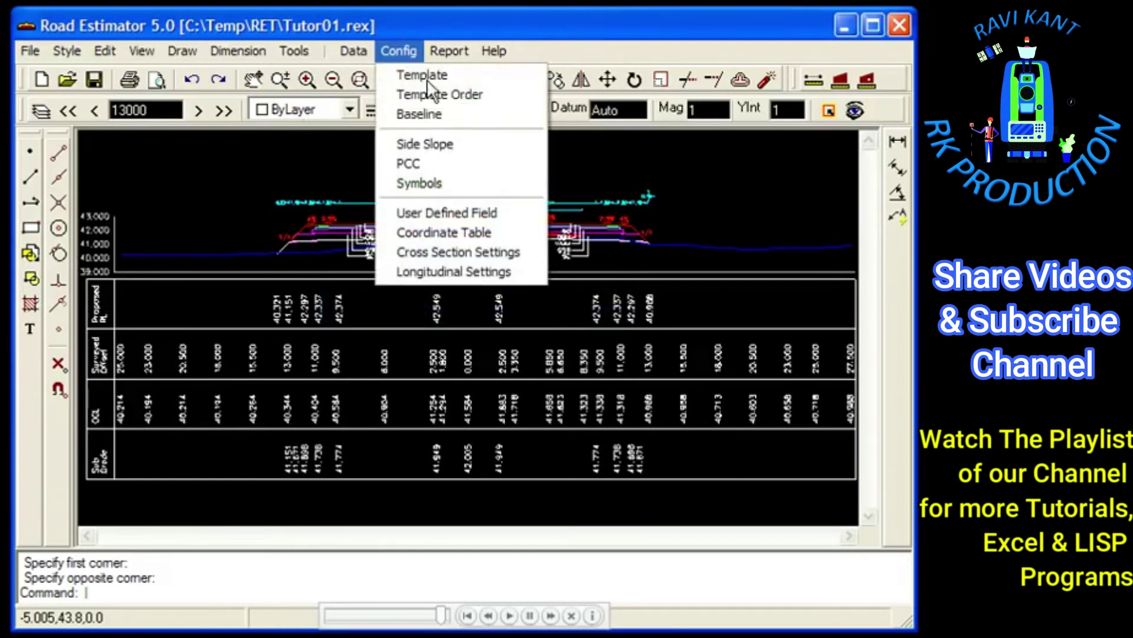
- Tick Thickness in Legend on the Others tab of Cross Section Settings
click(441, 250)
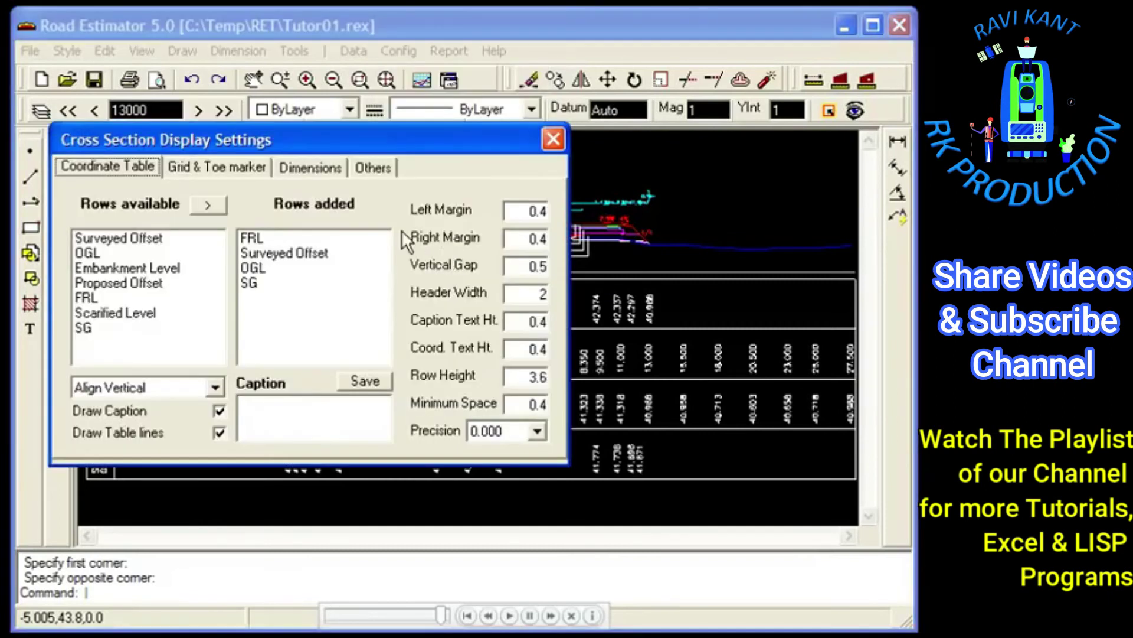
click(381, 166)
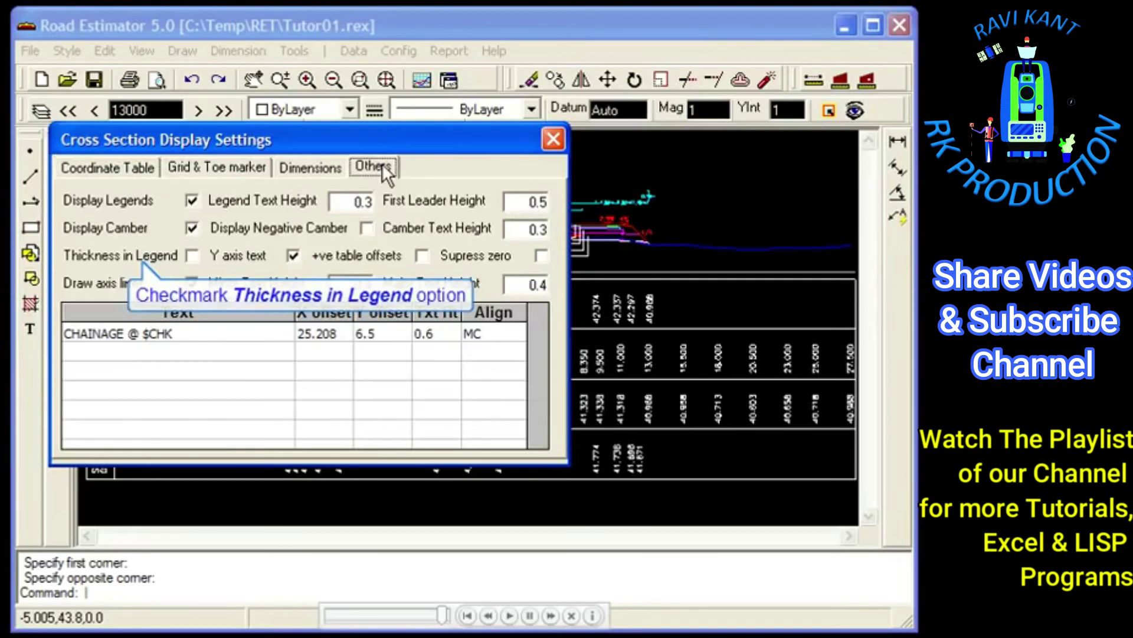
click(192, 256)
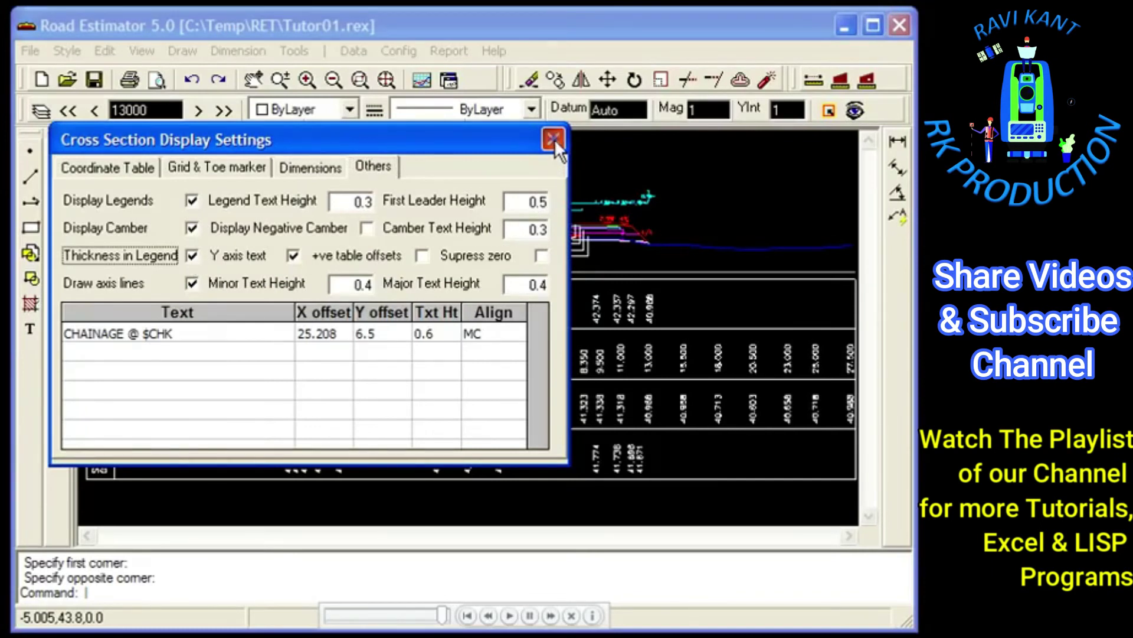
click(553, 139)
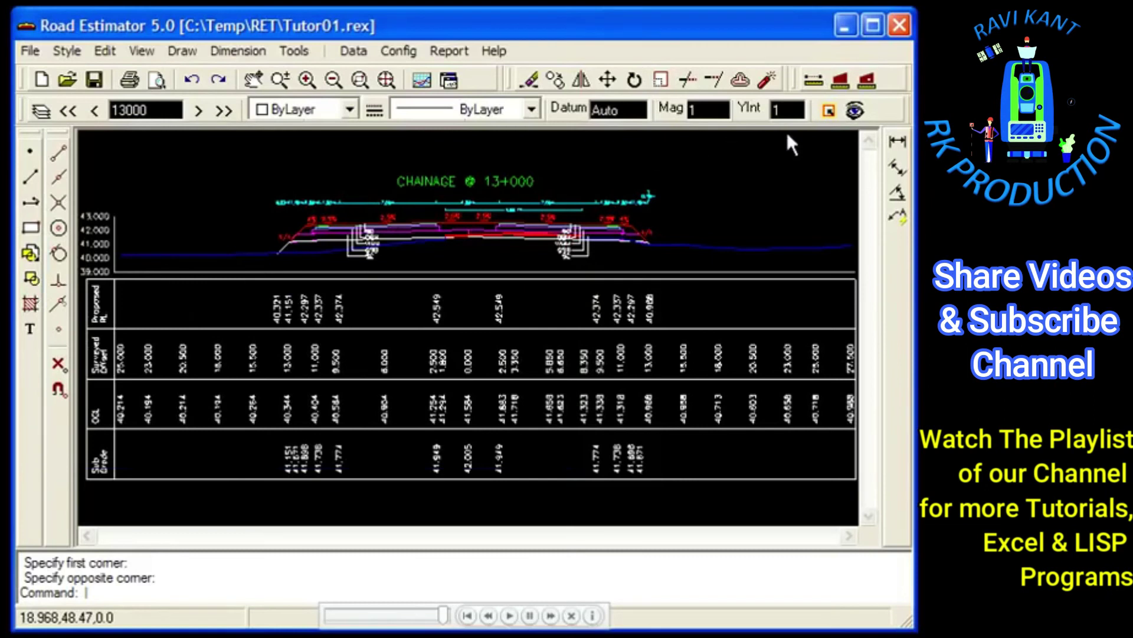
- Regenerate the drawing and zoom on the left legend to verify thicknesses BC TH50 mm through SG TH500 mm
click(855, 112)
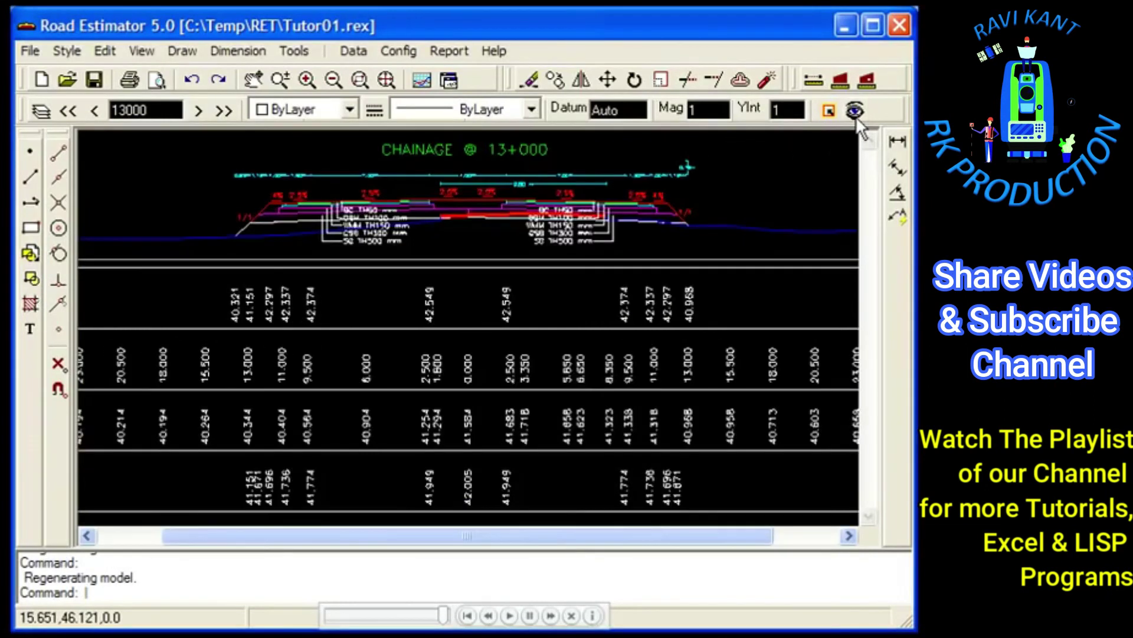
click(364, 81)
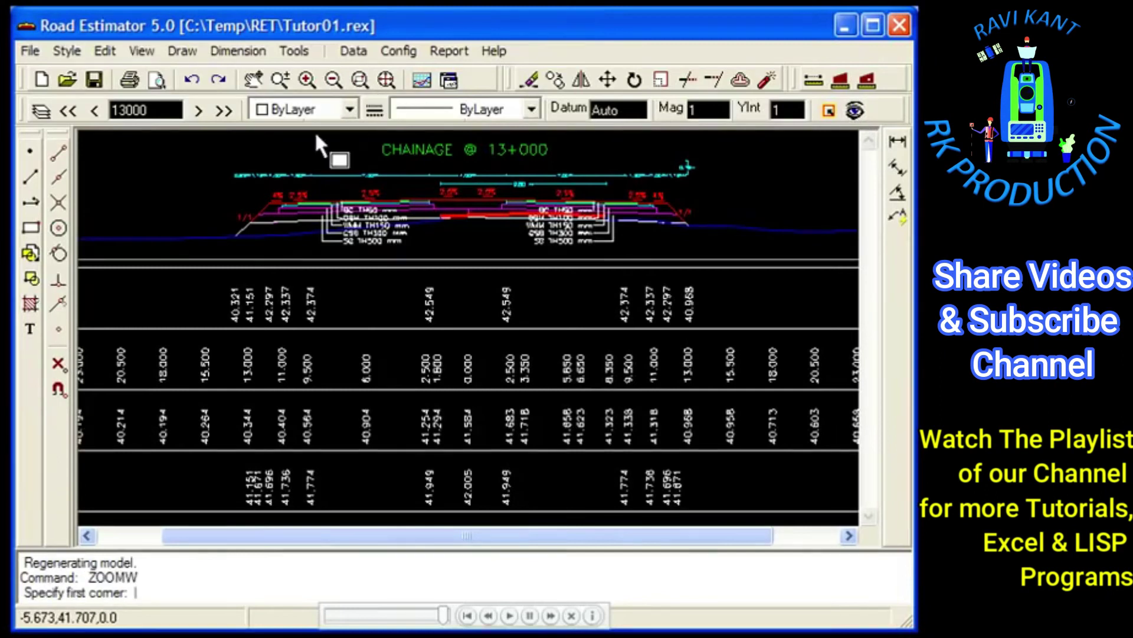
click(301, 274)
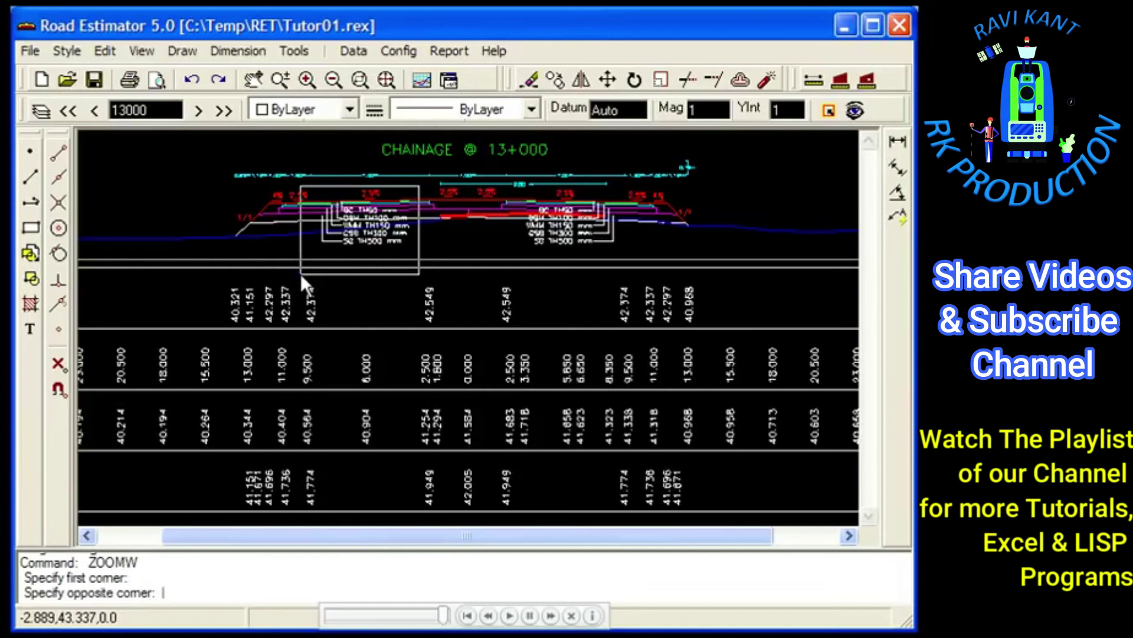
click(420, 187)
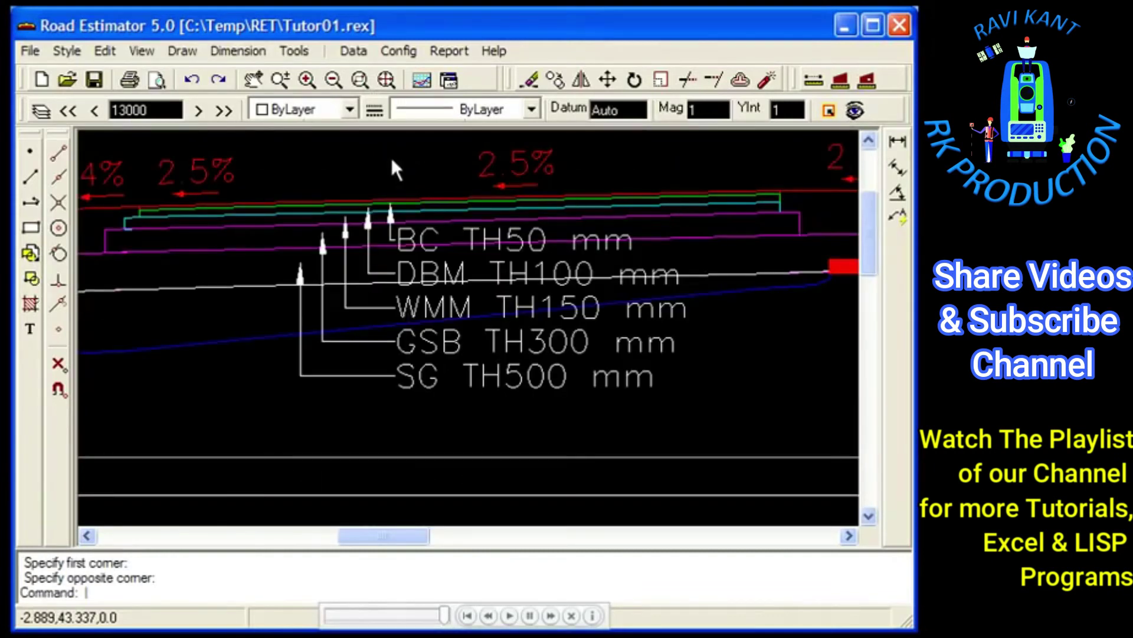
click(384, 84)
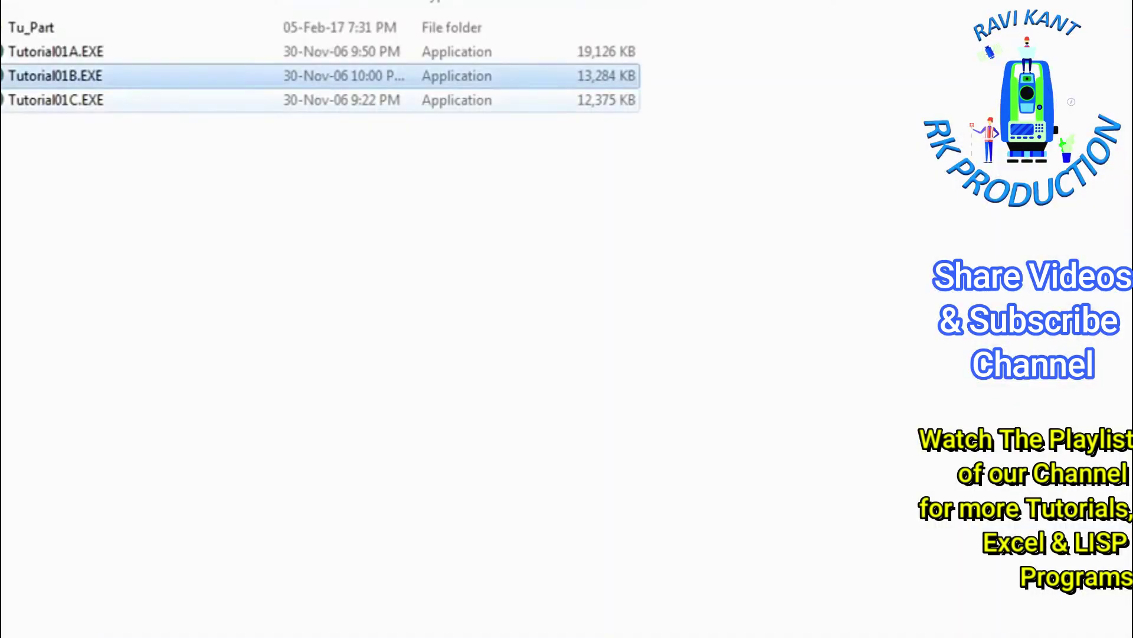
- Run Tutorial01C.EXE from the tutorial folder listing
key(Down)
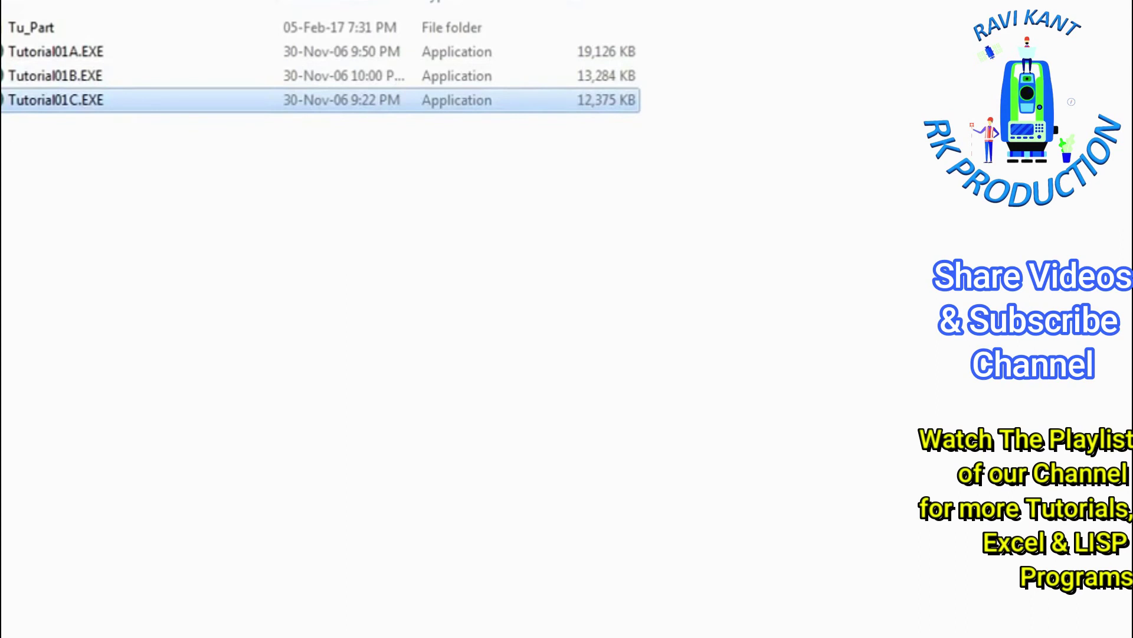
key(Return)
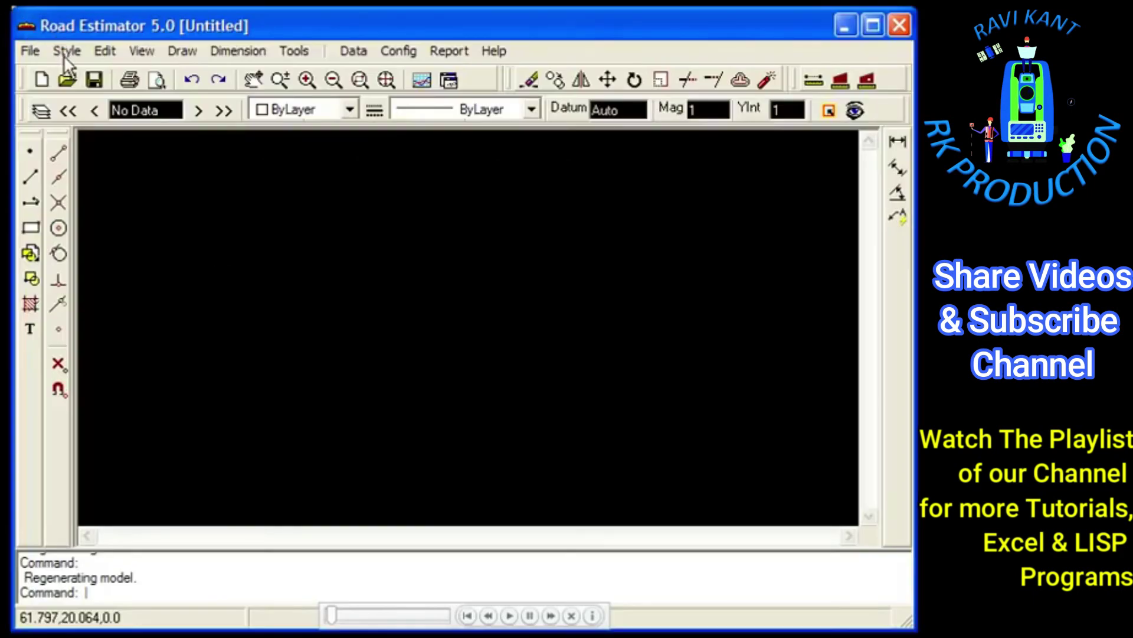
- Open the Tutor01.rex project from the RET folder, showing the 13+000 cross-section
click(66, 83)
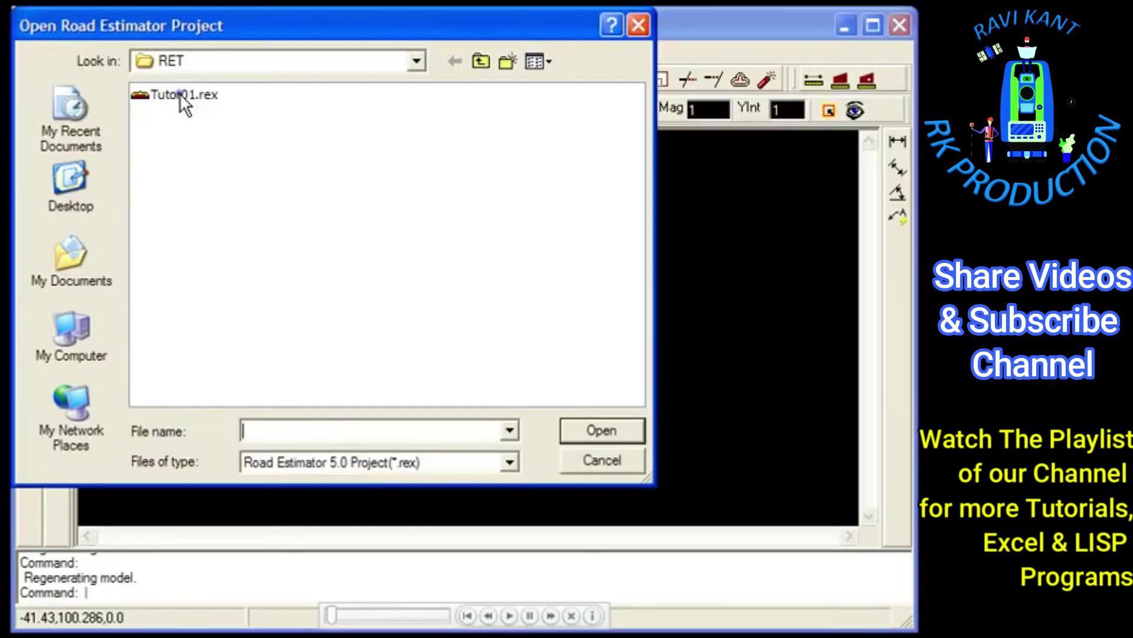
click(179, 95)
click(587, 430)
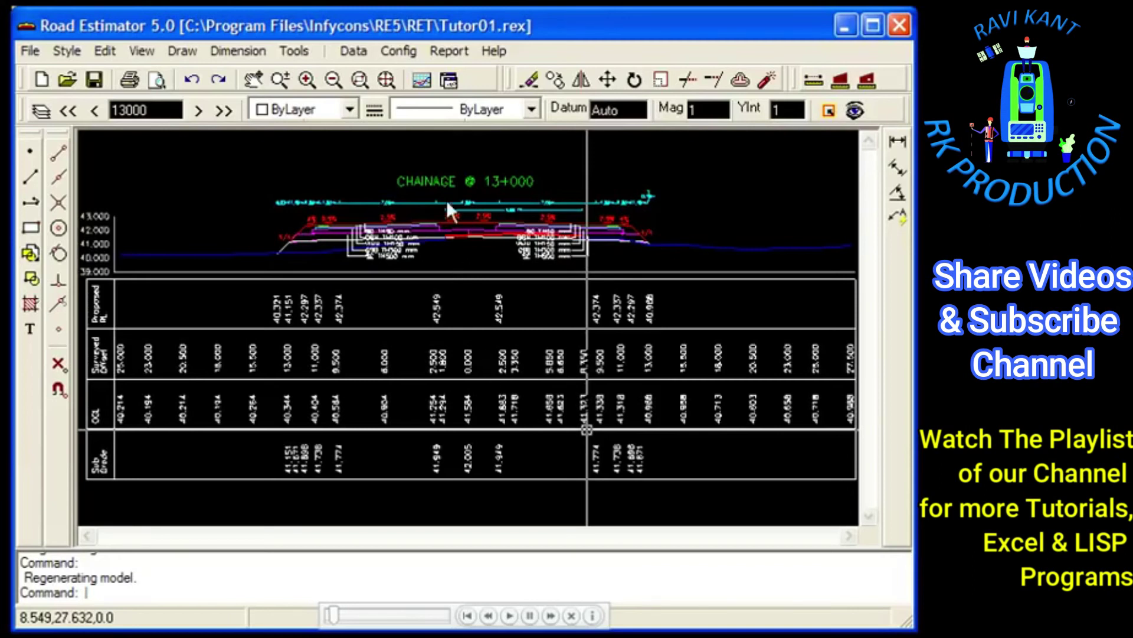
click(439, 51)
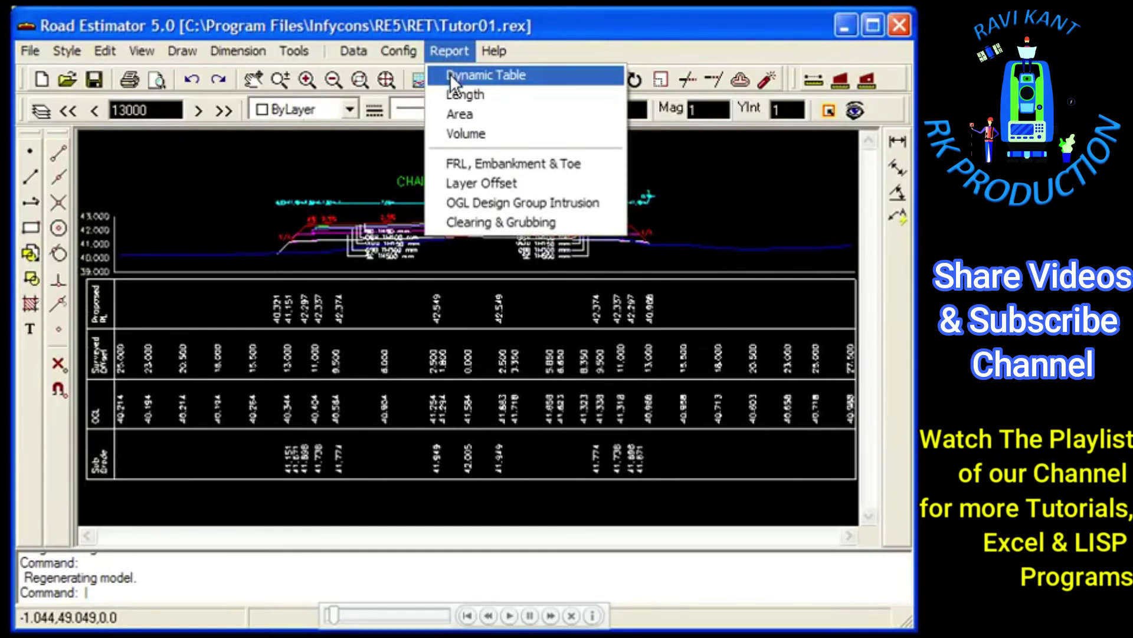
- Create dynamic table TABLE1 with 8 columns, 4 rows and 0.000 precision
click(449, 73)
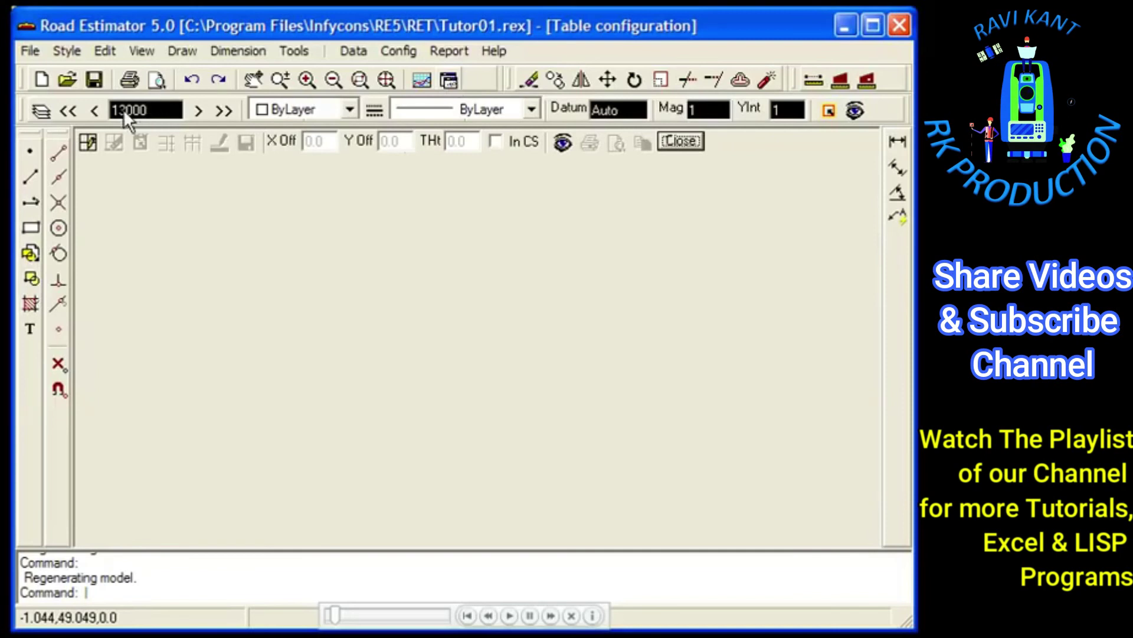
click(90, 145)
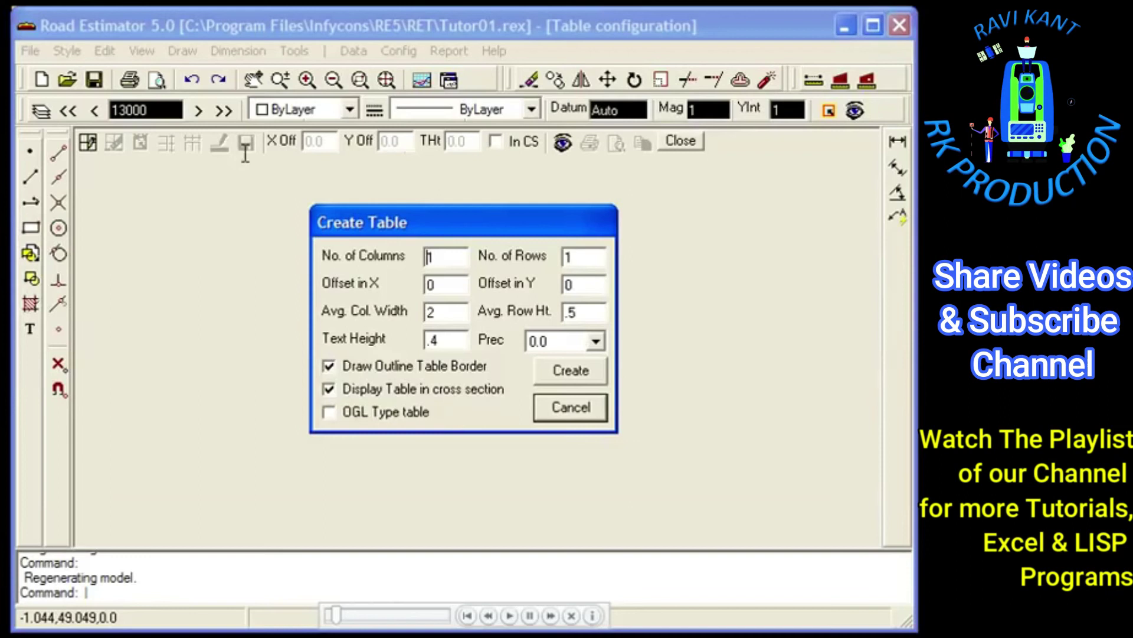
text(8)
double_click(581, 256)
text(4)
click(546, 345)
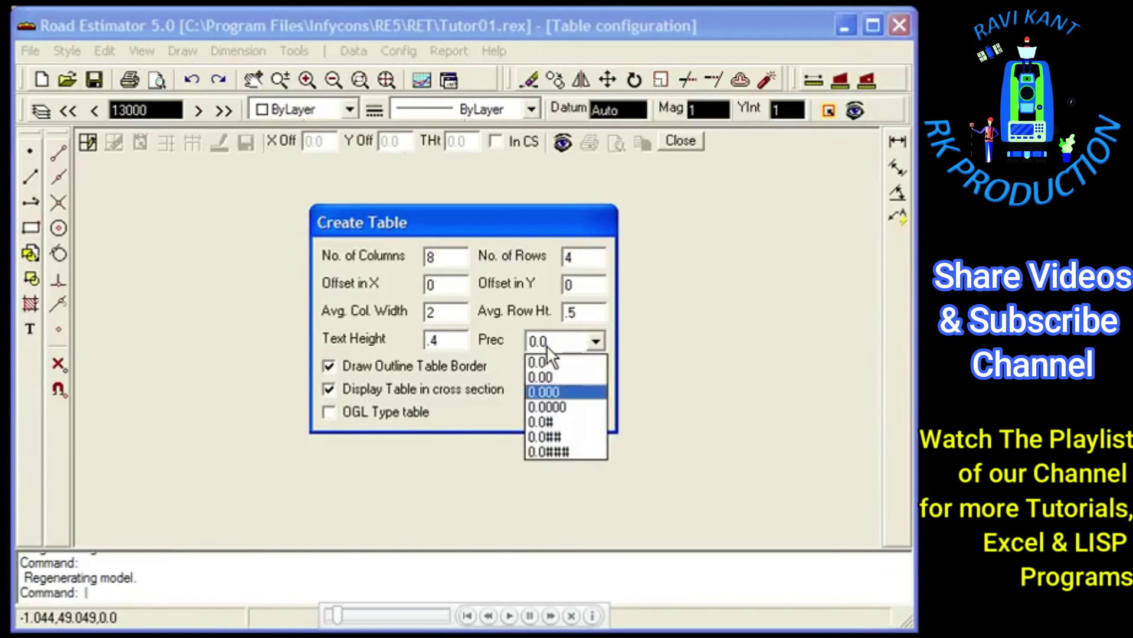
click(562, 392)
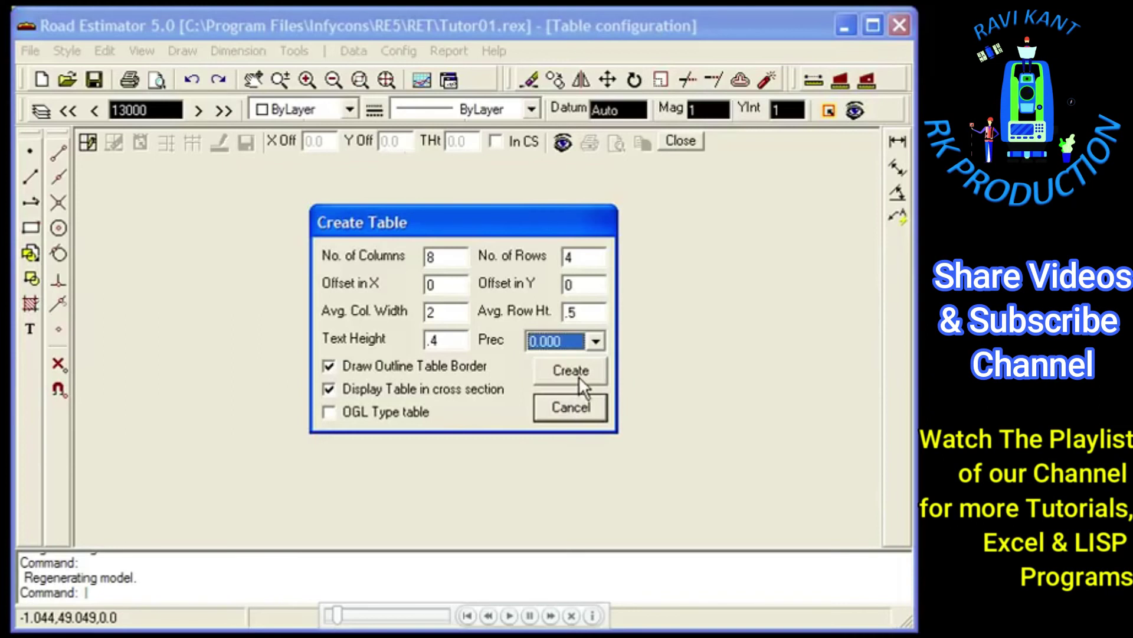
click(577, 372)
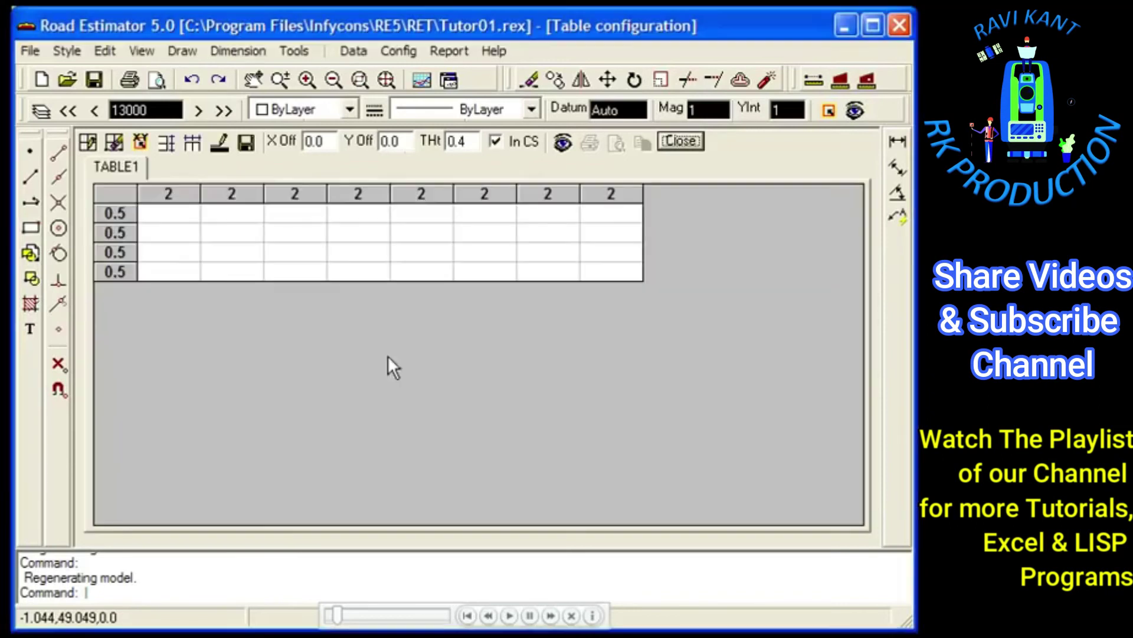
- Enter 'Area Table' as the title in the table's first cell
click(158, 214)
text(Area Table)
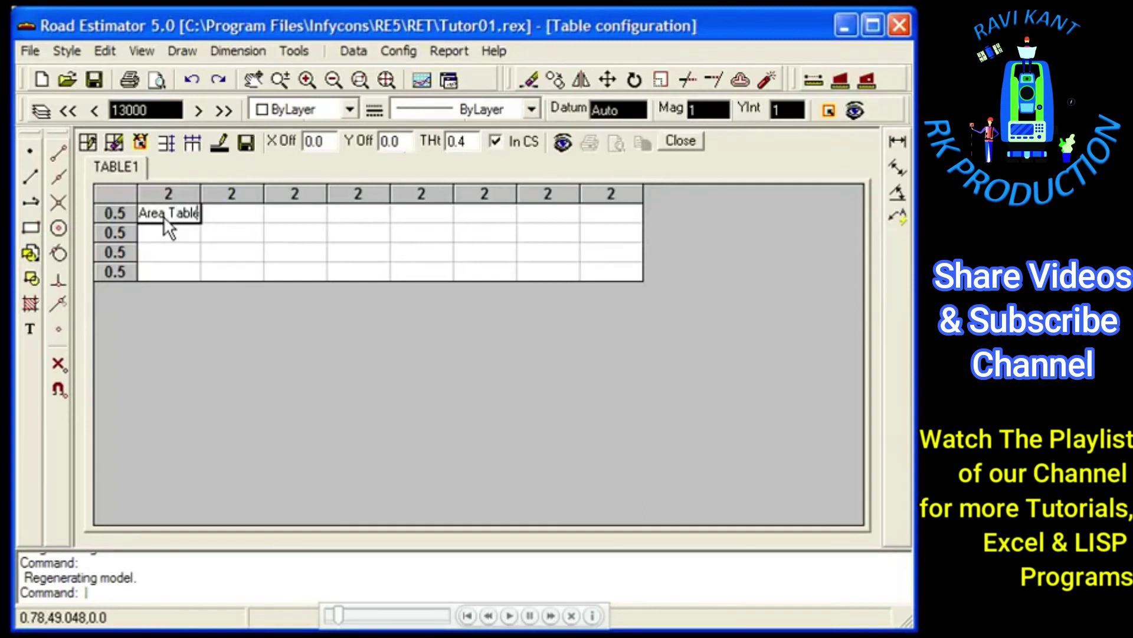
key(Return)
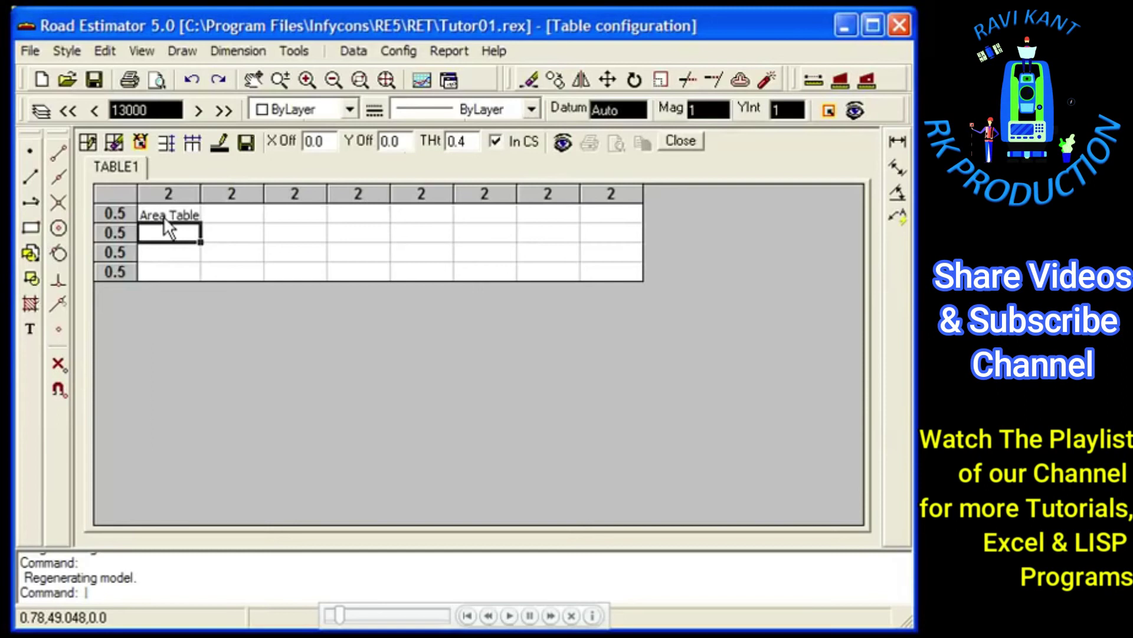
- Fill row 2 with headings Cutting, Filling, BC, DBM, WMM, GSB and SG
key(Tab)
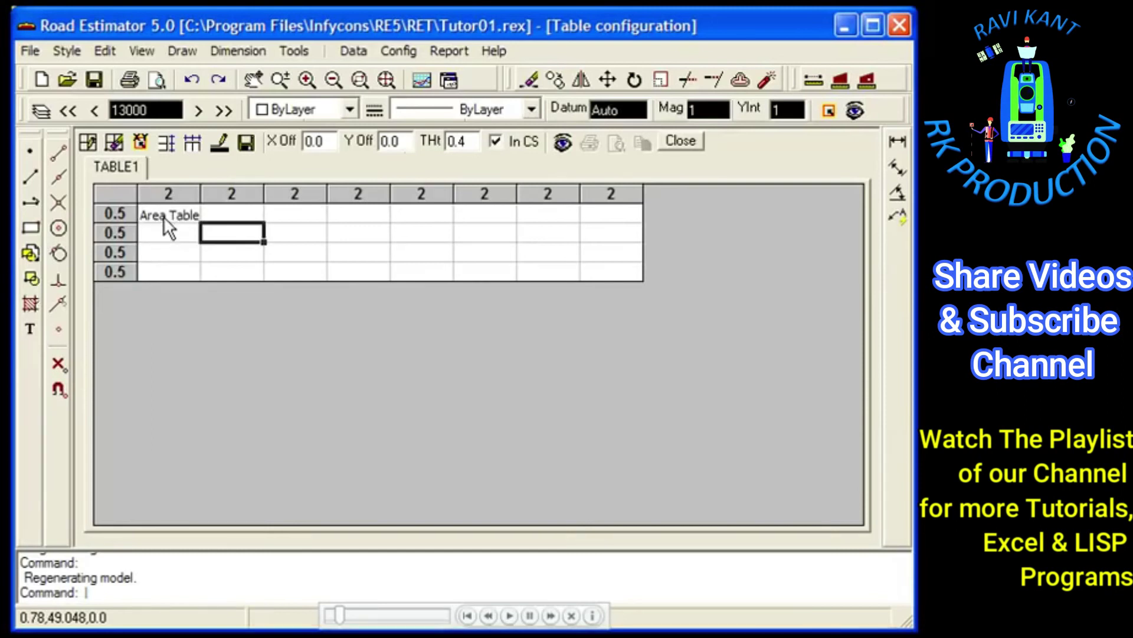
text(Cutting)
key(Tab)
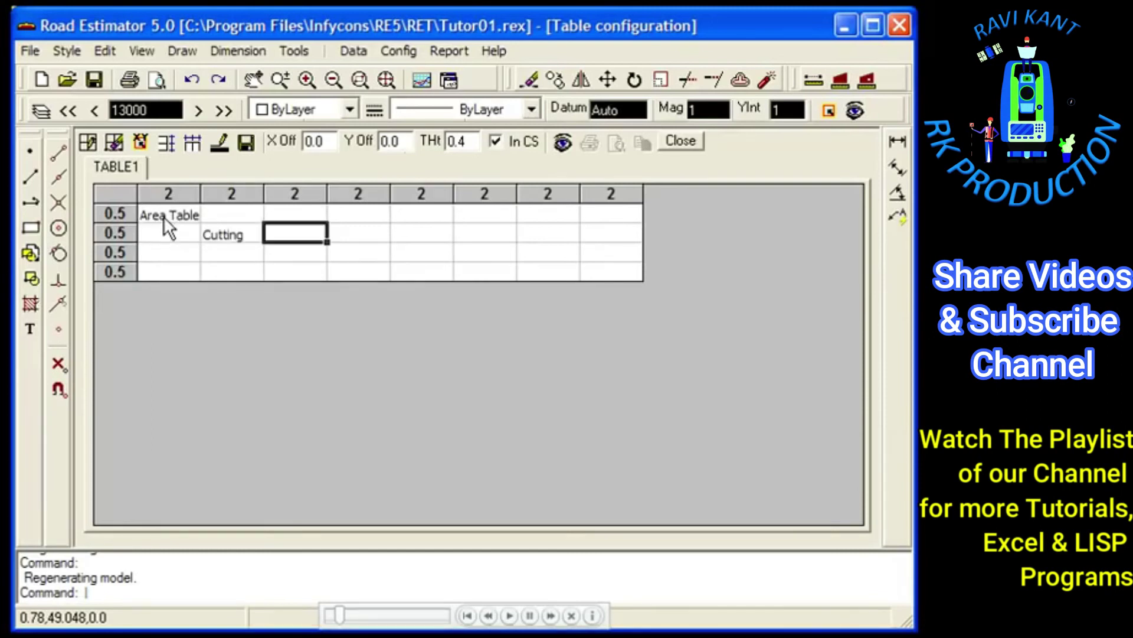
text(Fillin)
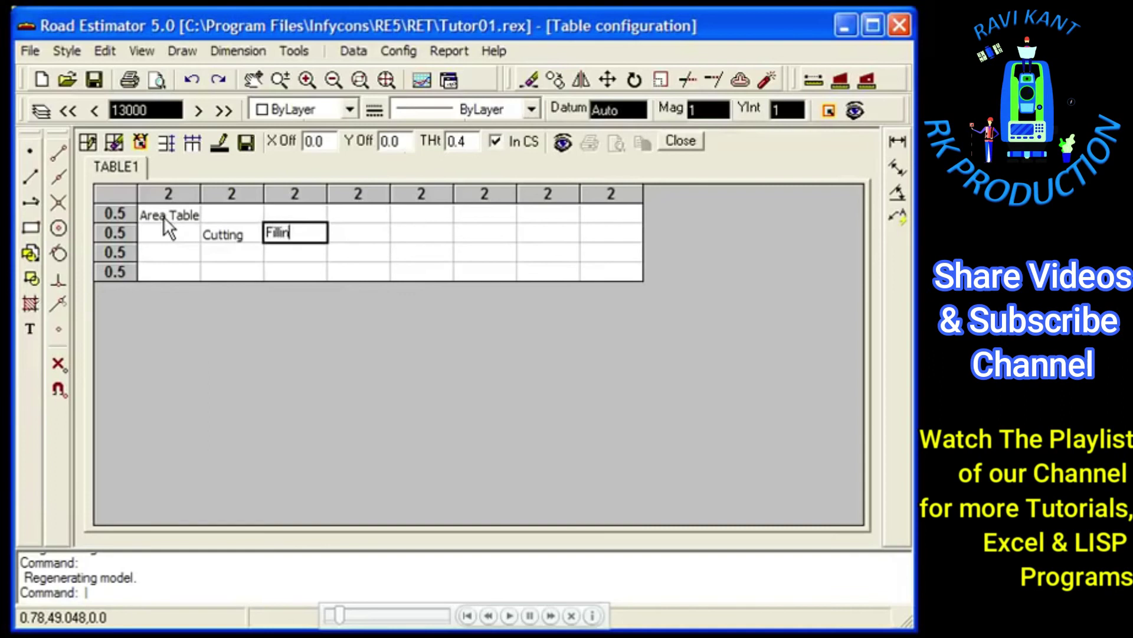
text(g)
key(Tab)
text(BC)
key(Tab)
text(M)
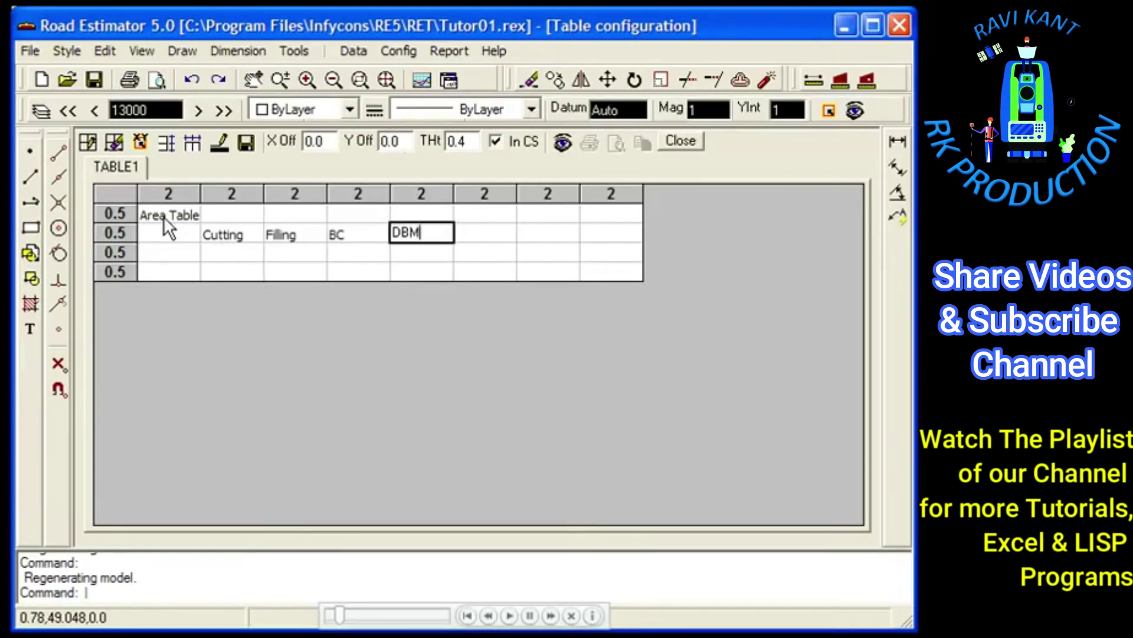
key(Tab)
text(WMM)
key(Tab)
text(GS)
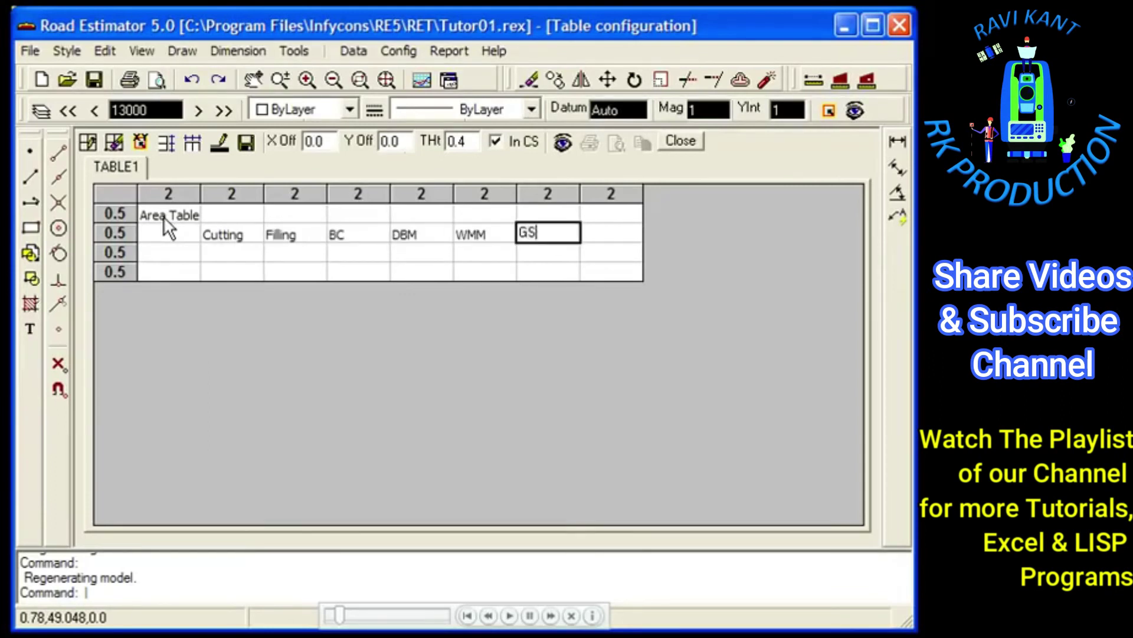
text(B)
key(Tab)
text(SG)
key(Tab)
- Label rows 3 and 4 as Left and Right in the first column
text(L)
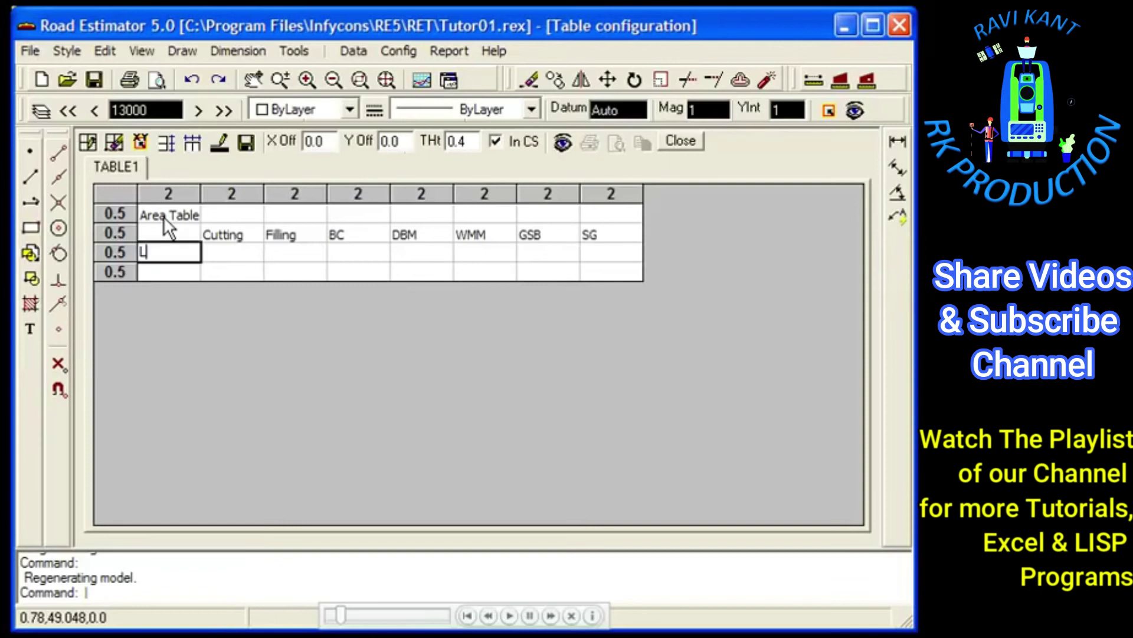
text(eft)
key(Return)
text(Righ)
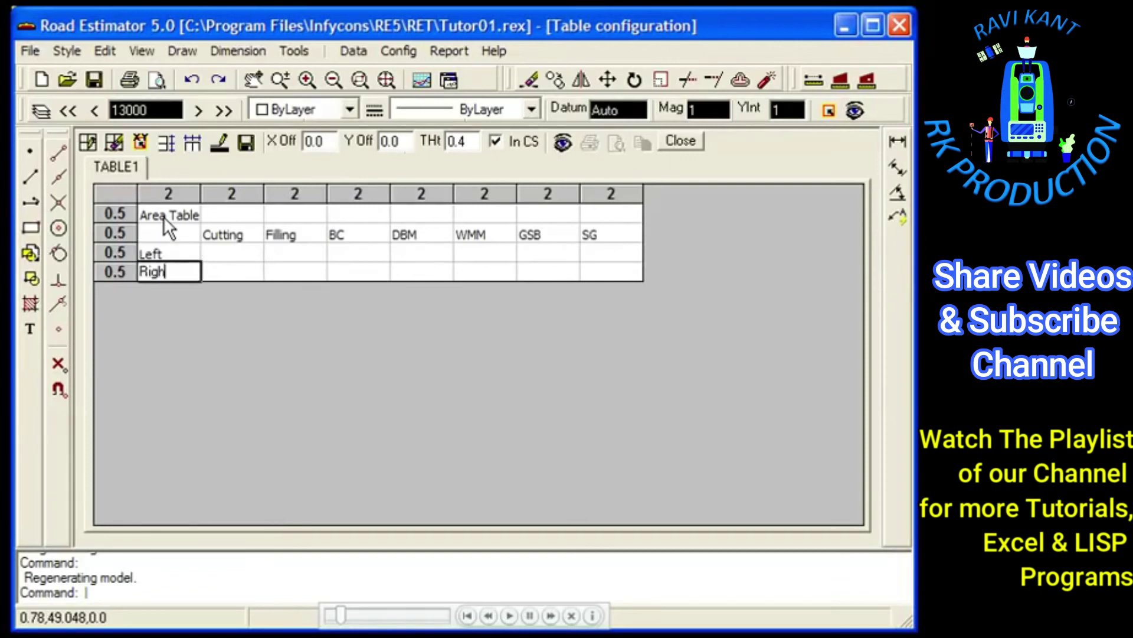
text(t)
key(Tab)
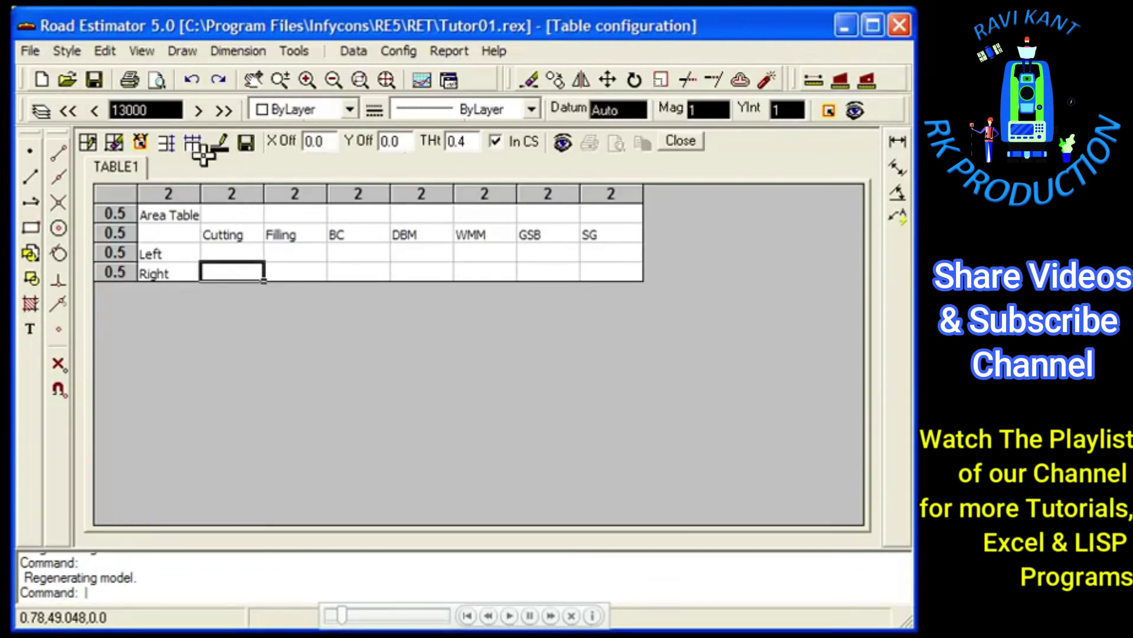
click(154, 218)
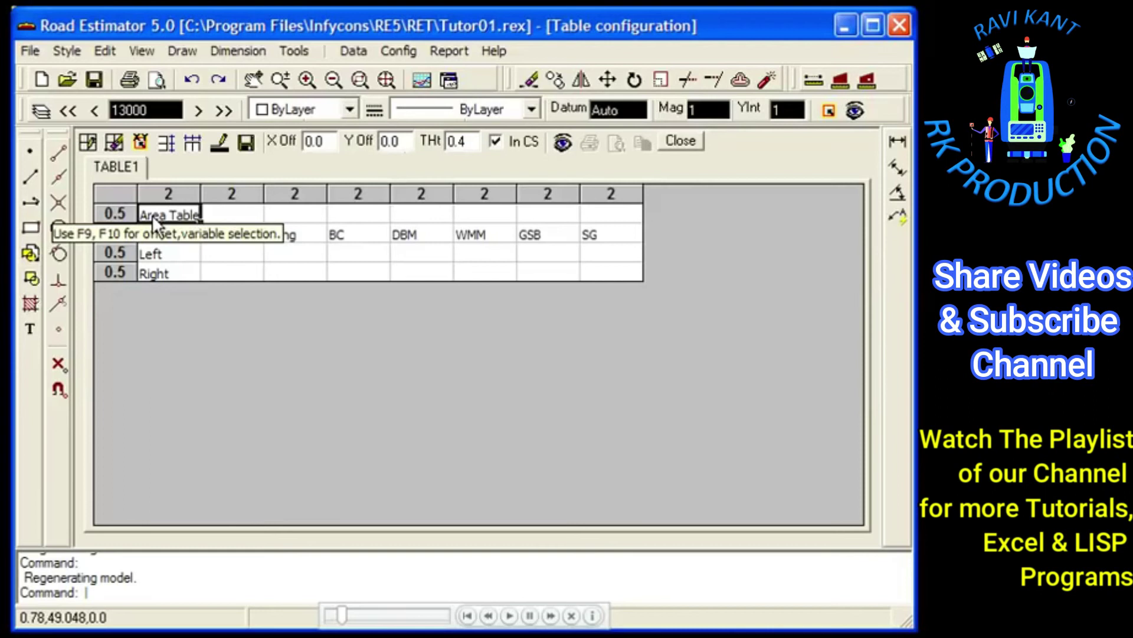
- Try a first-row height of 1, then restore row height to 0.5
click(168, 147)
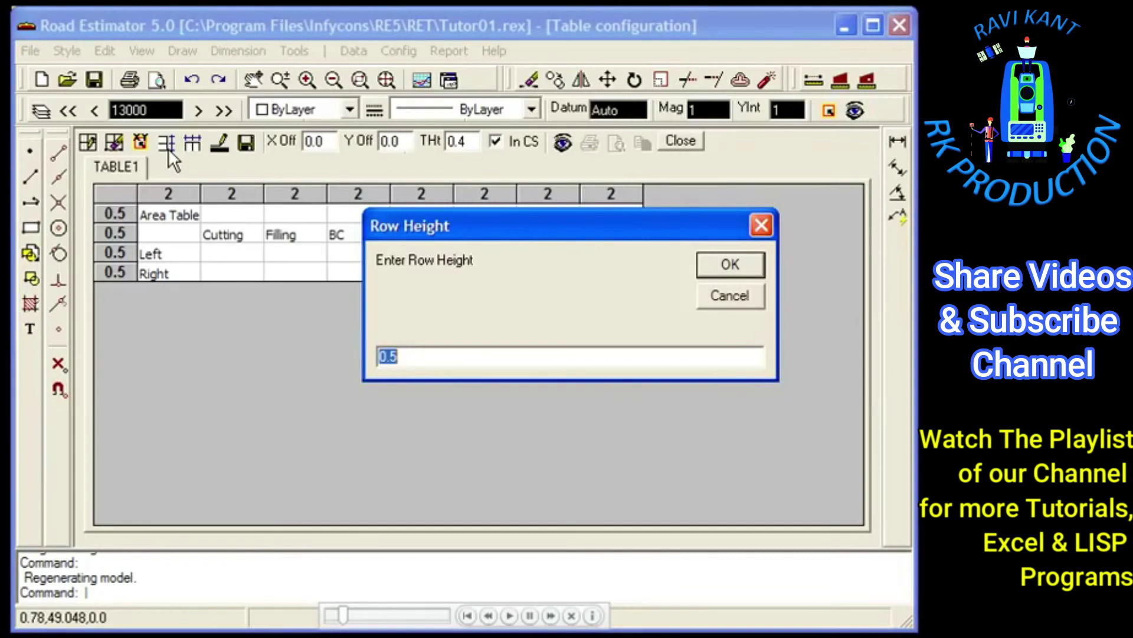
text(1)
click(717, 265)
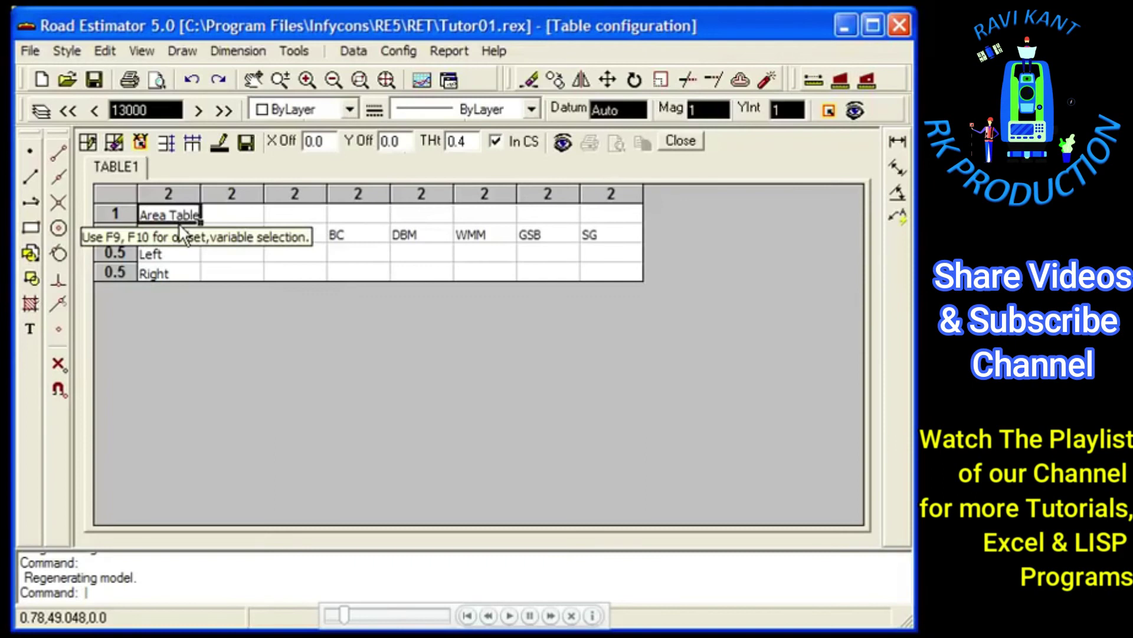
drag(179, 231, 178, 273)
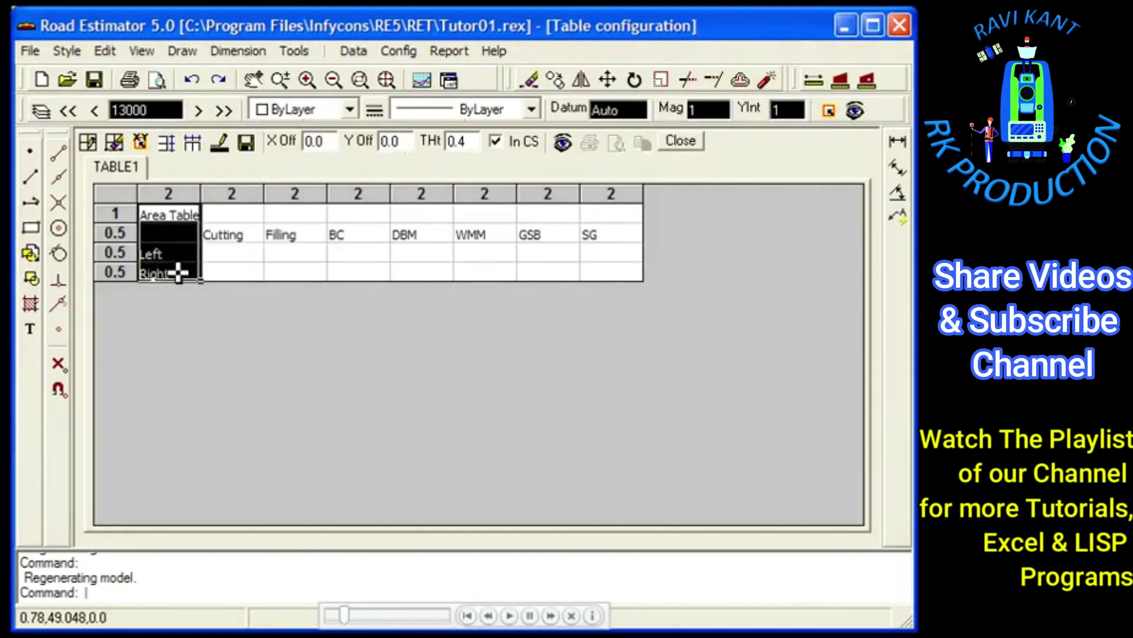
click(162, 146)
text(.5)
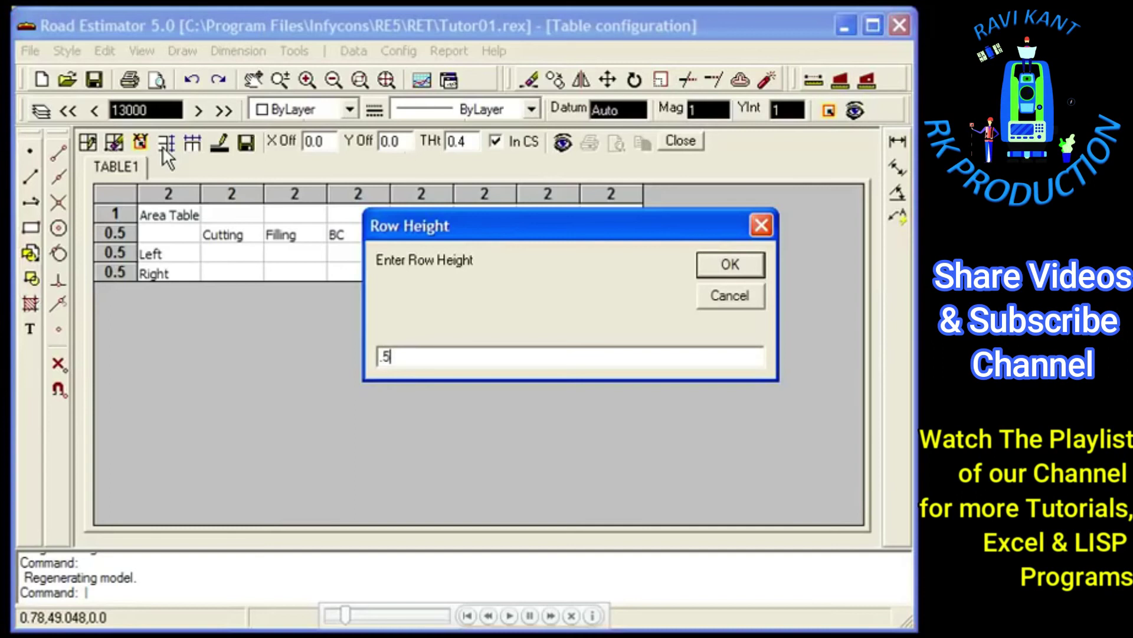
click(734, 265)
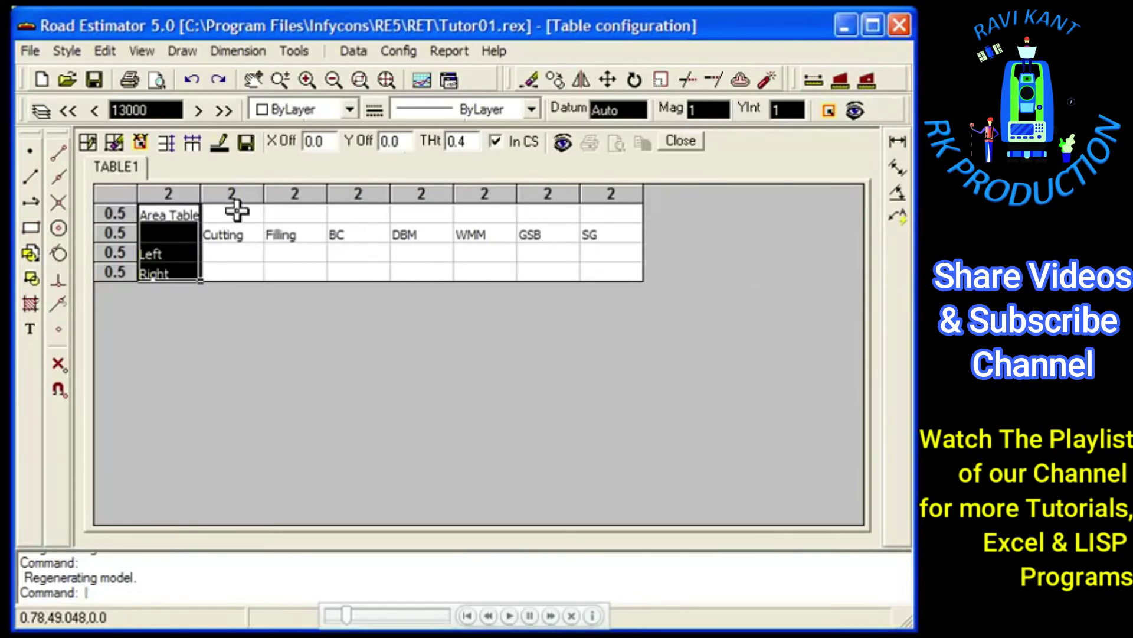
- Set the Cutting and Filling columns to width 2.5
drag(236, 211, 283, 213)
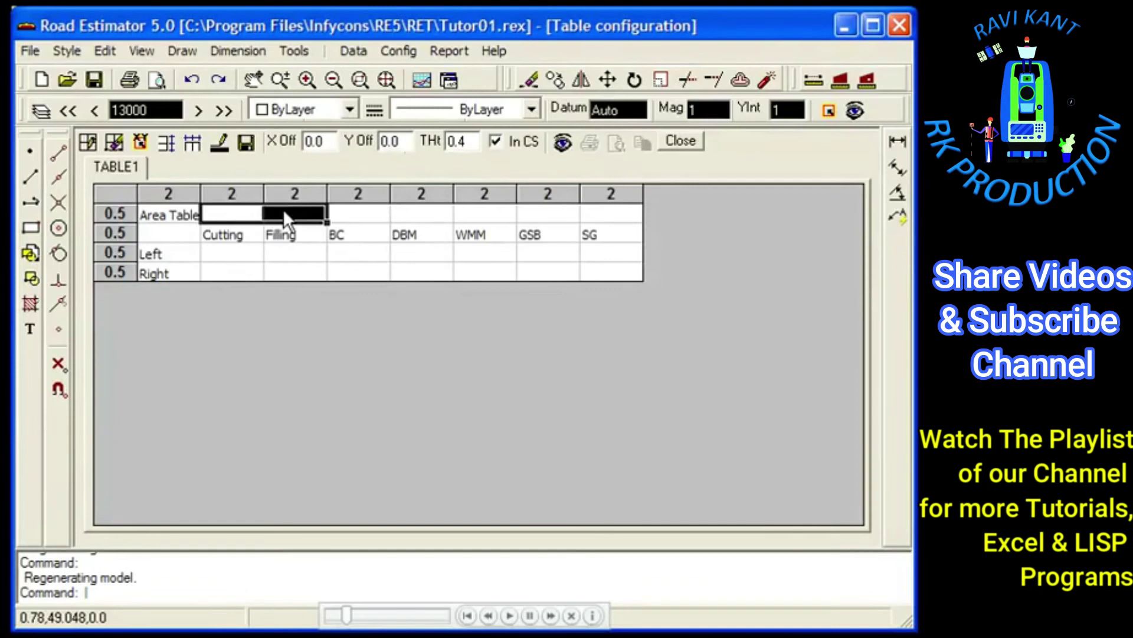
click(193, 146)
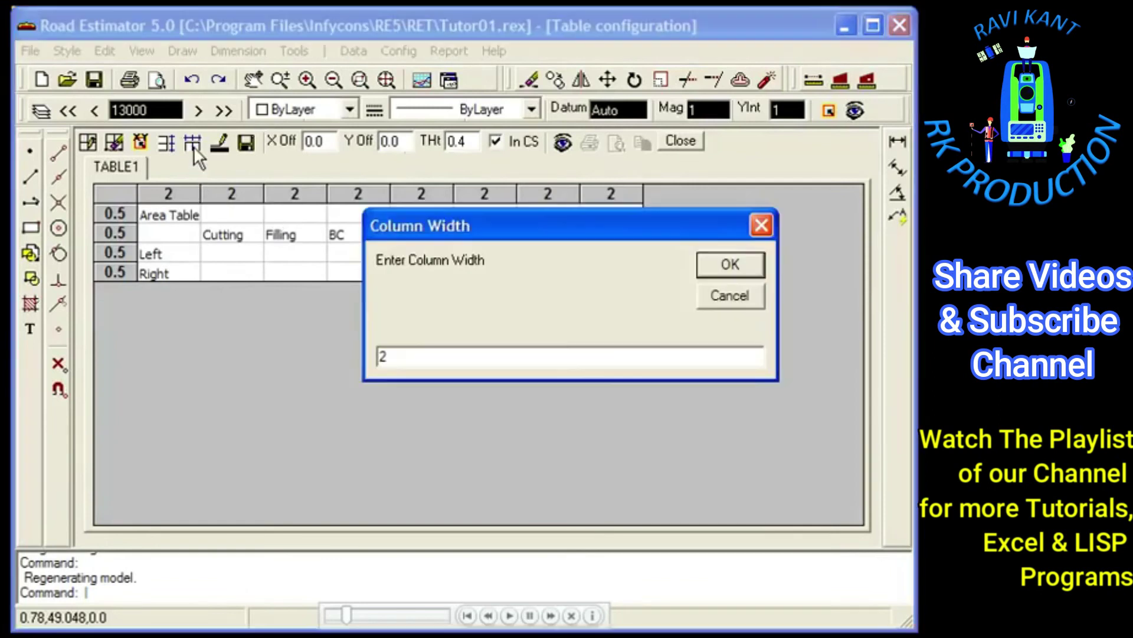
text(2.5)
click(749, 262)
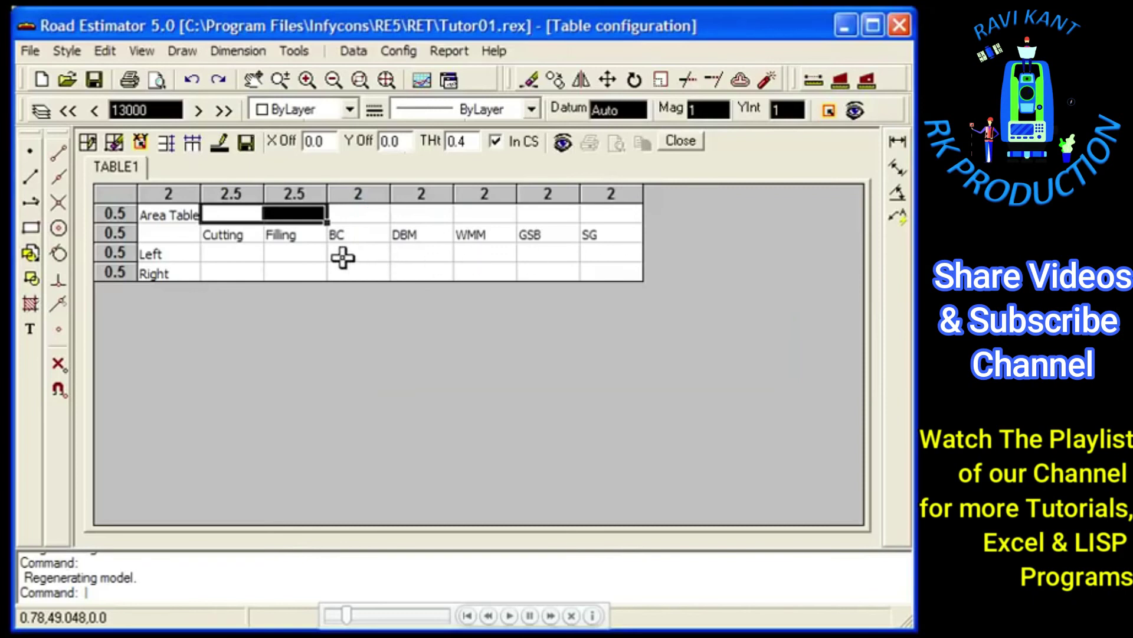
click(234, 253)
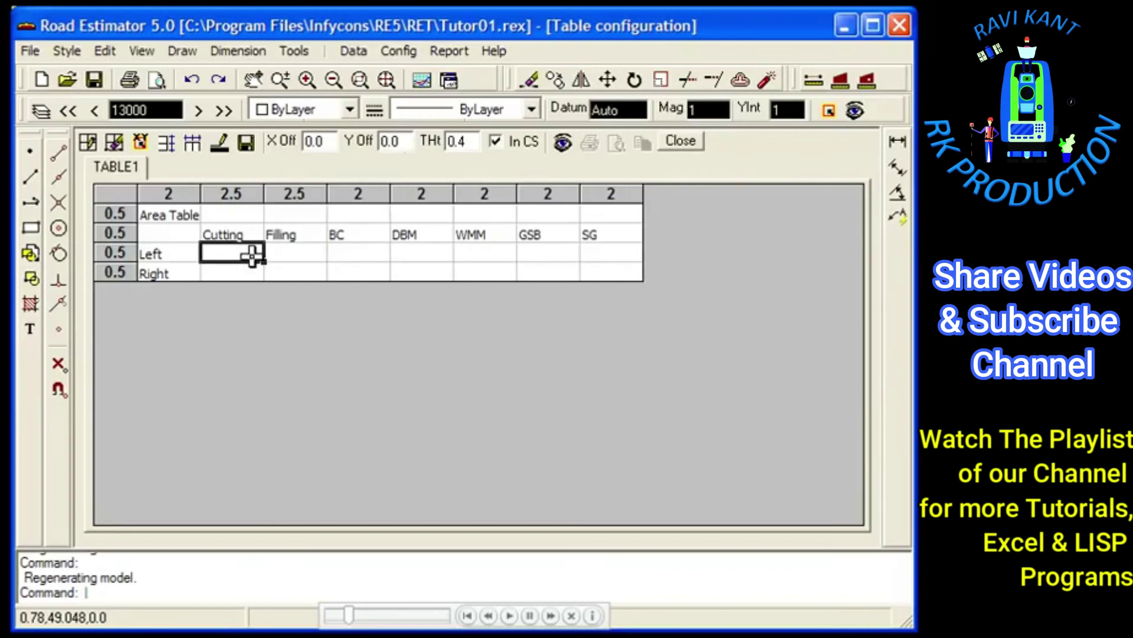
- Link the Left Cutting cell to $LECUT1 and widen the Cutting column to fit
double_click(250, 260)
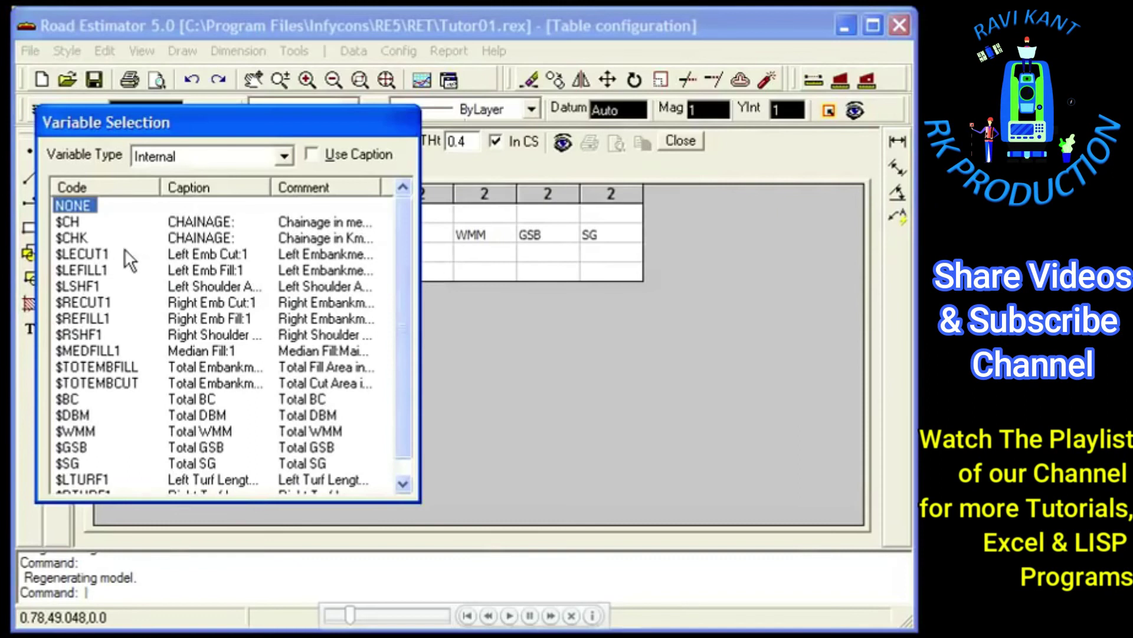
click(95, 255)
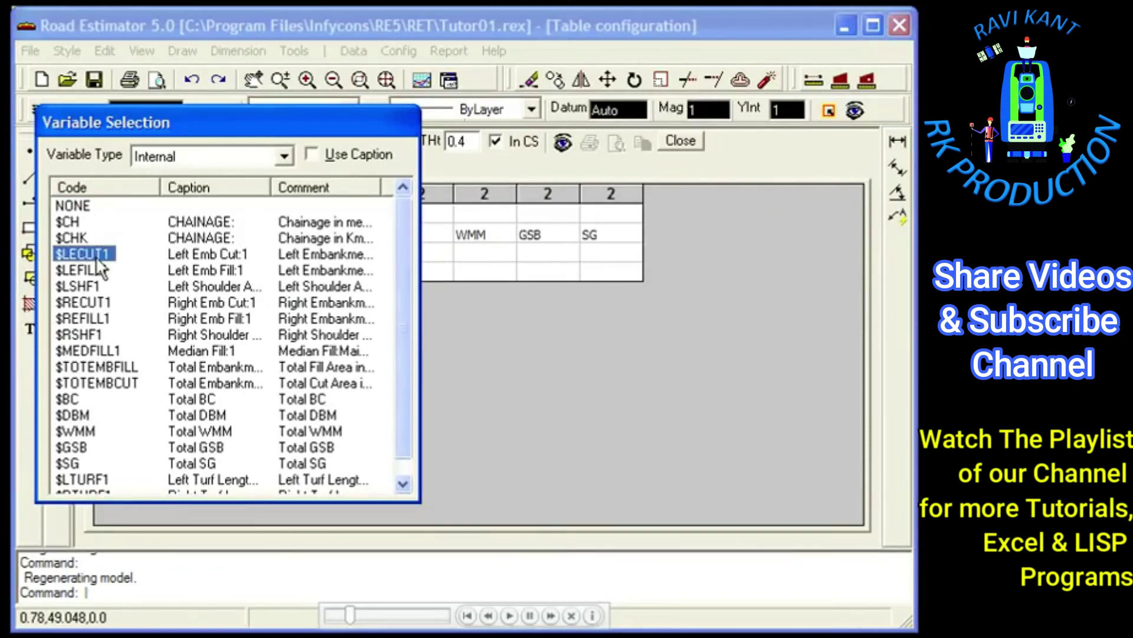
double_click(96, 255)
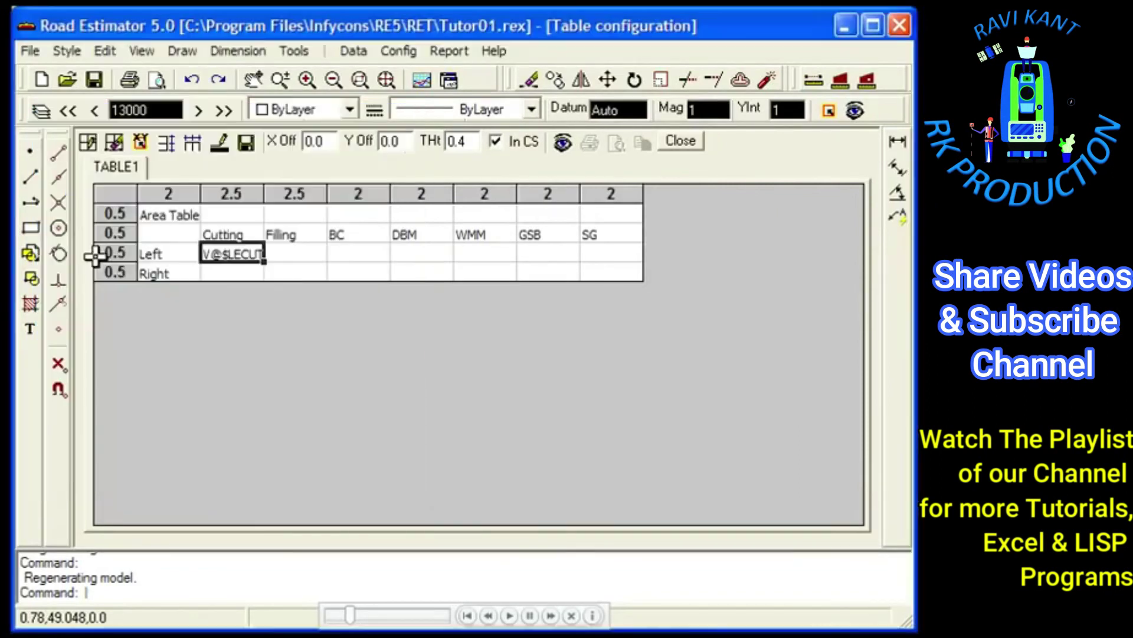
click(223, 274)
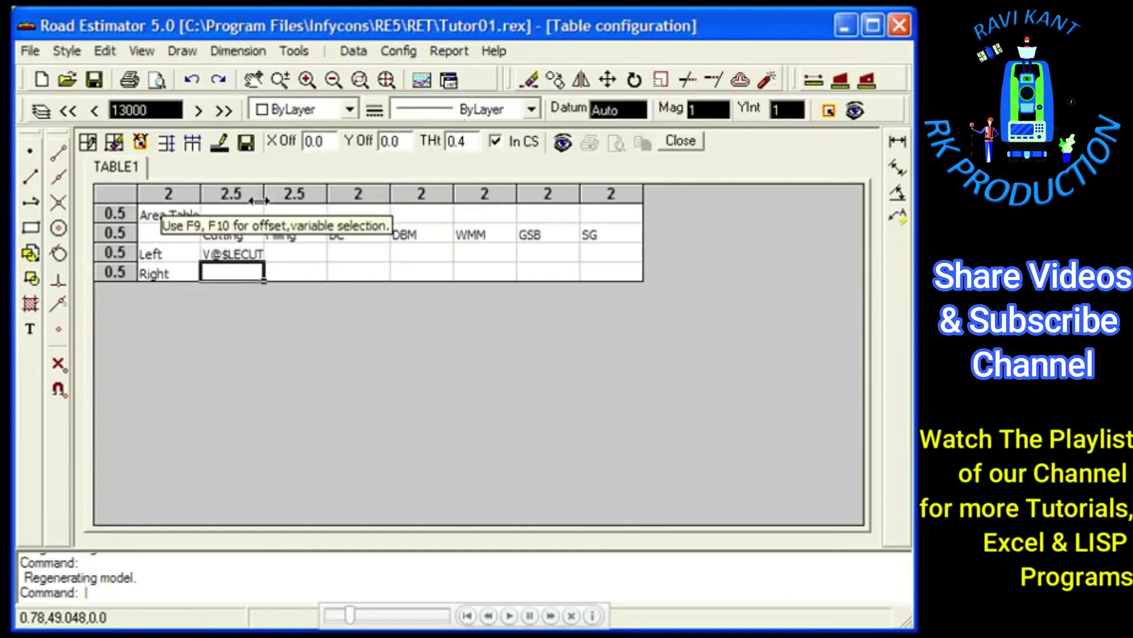
drag(260, 200, 287, 201)
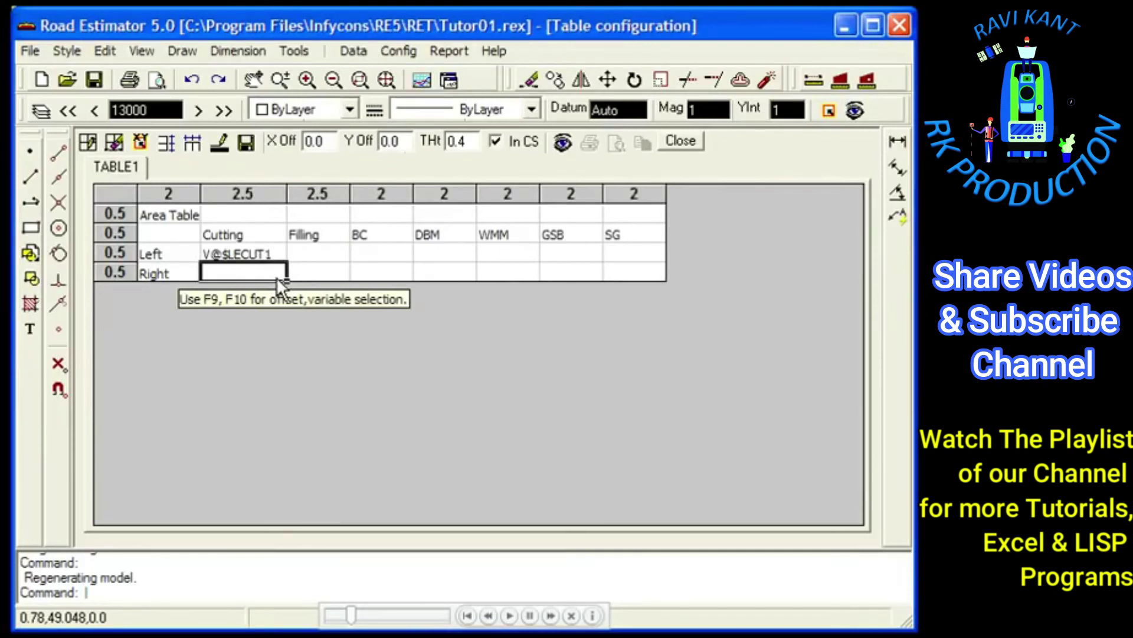
key(F9)
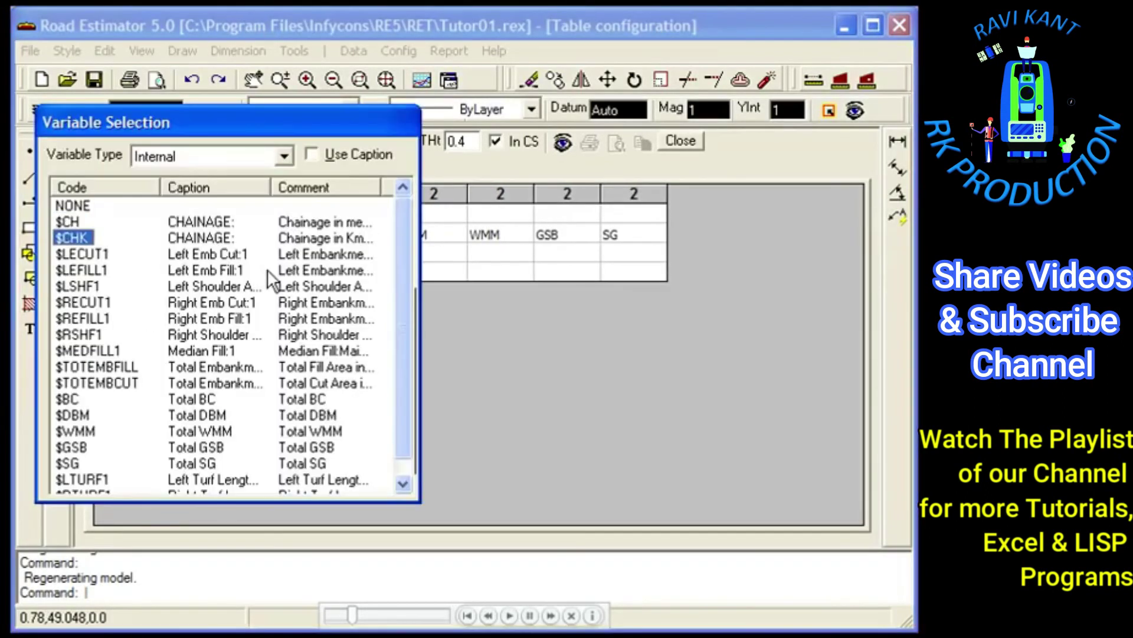
key(Down)
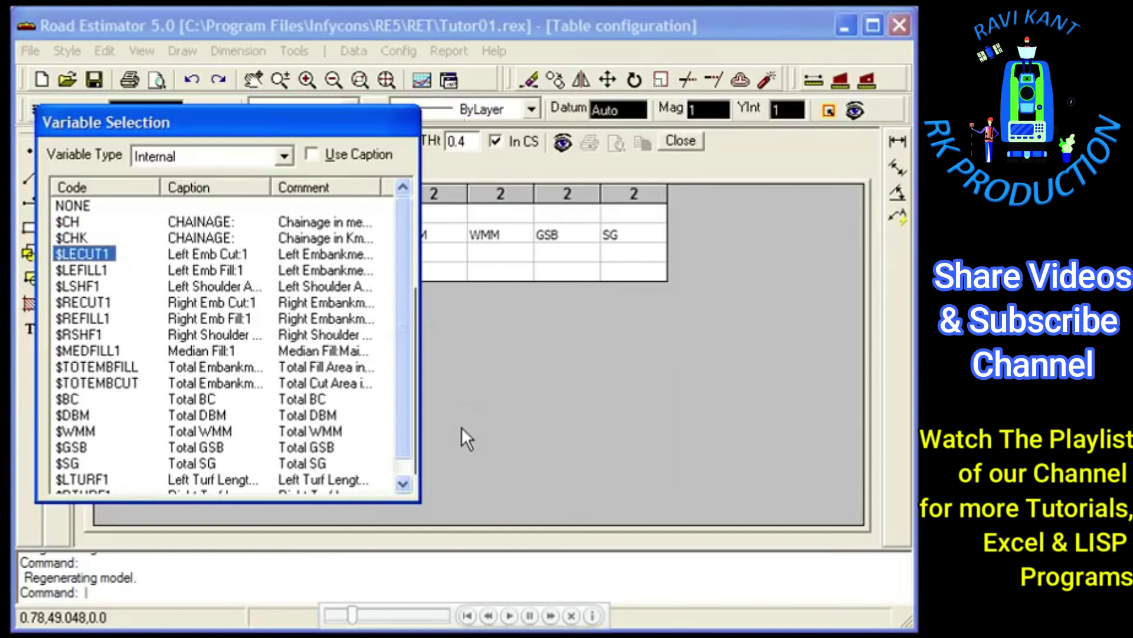
key(Return)
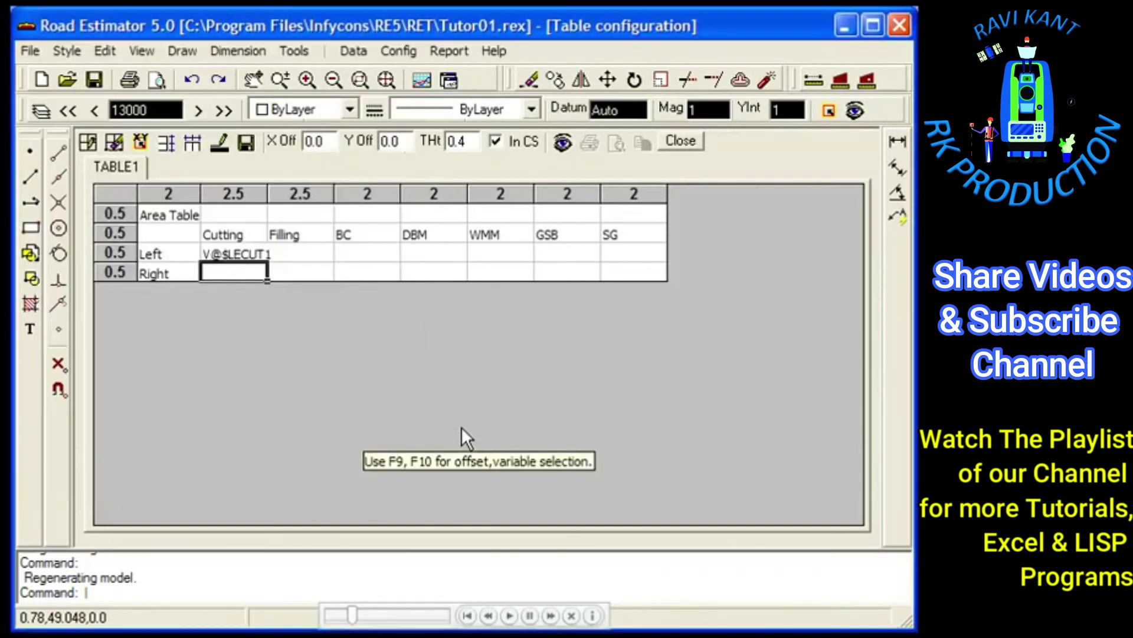
- Link the Right Cutting cell to the $RECUT1 variable
key(F10)
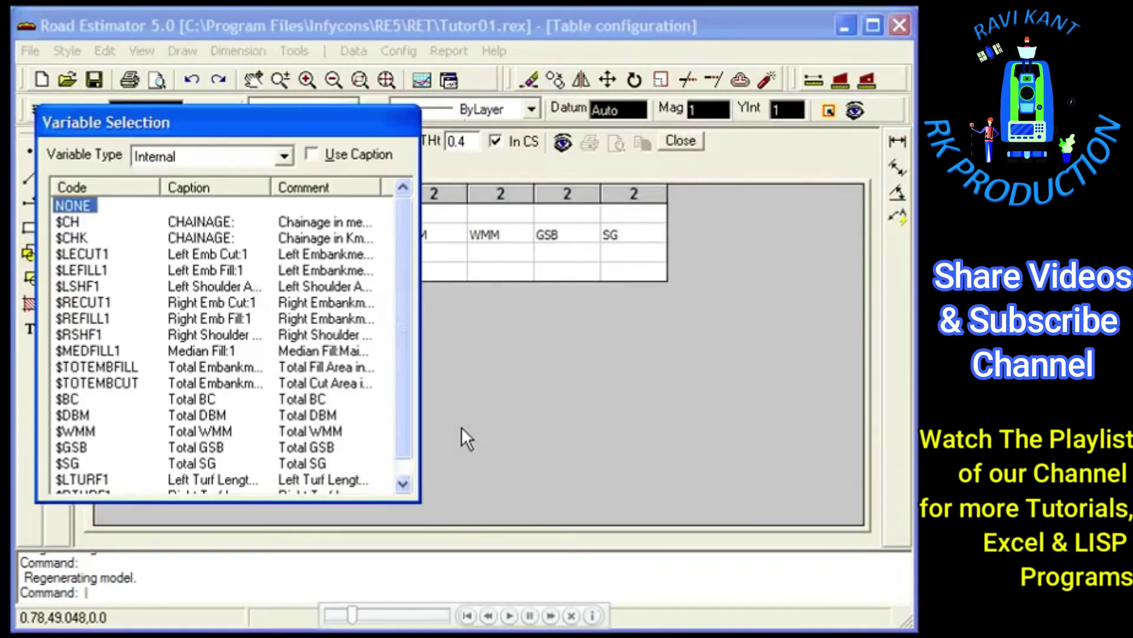
key(Down)
key(Down)
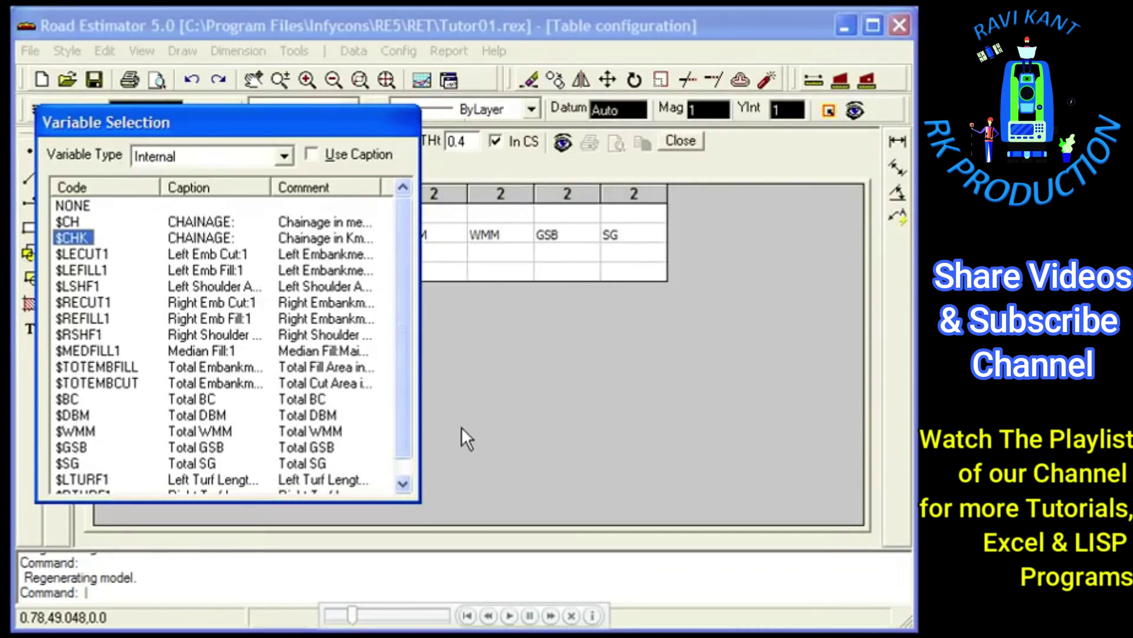
key(Down)
key(Down)
key(Down)
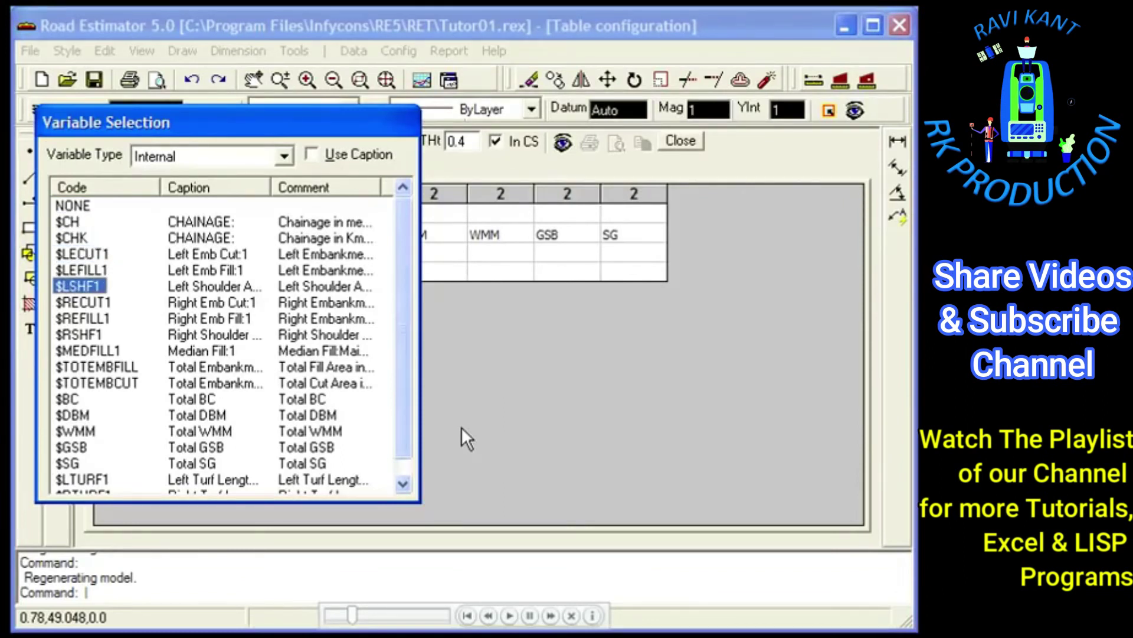
key(Down)
key(Return)
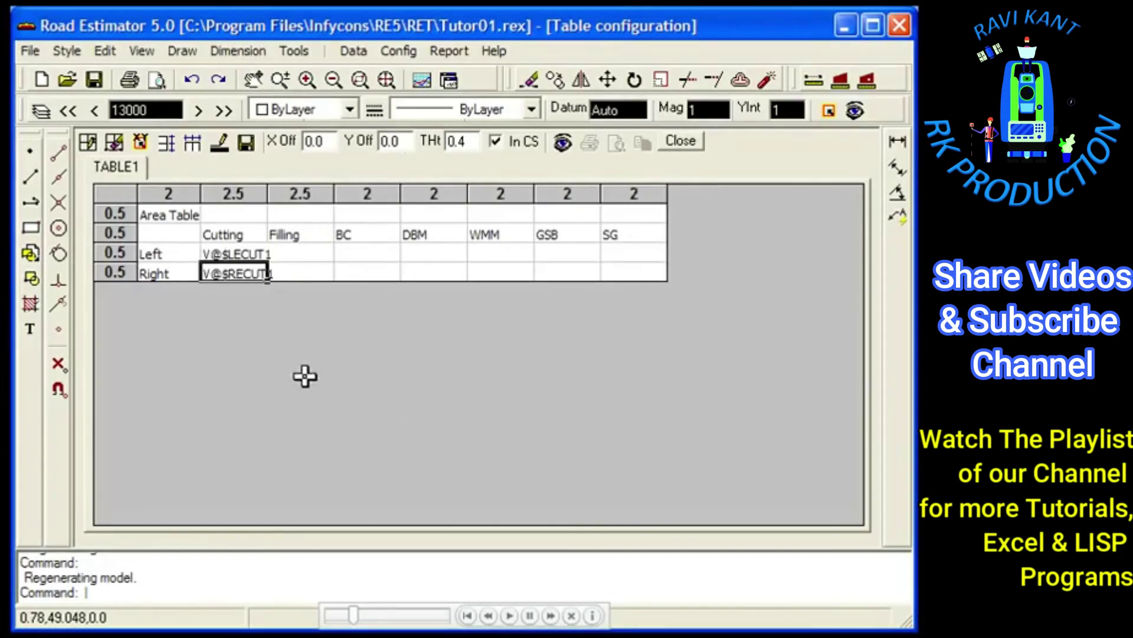
- Widen the Cutting-to-SG columns and select the Left row's Filling cell
mouse_move(236, 210)
mouse_down()
mouse_move(488, 182)
mouse_move(620, 203)
mouse_up()
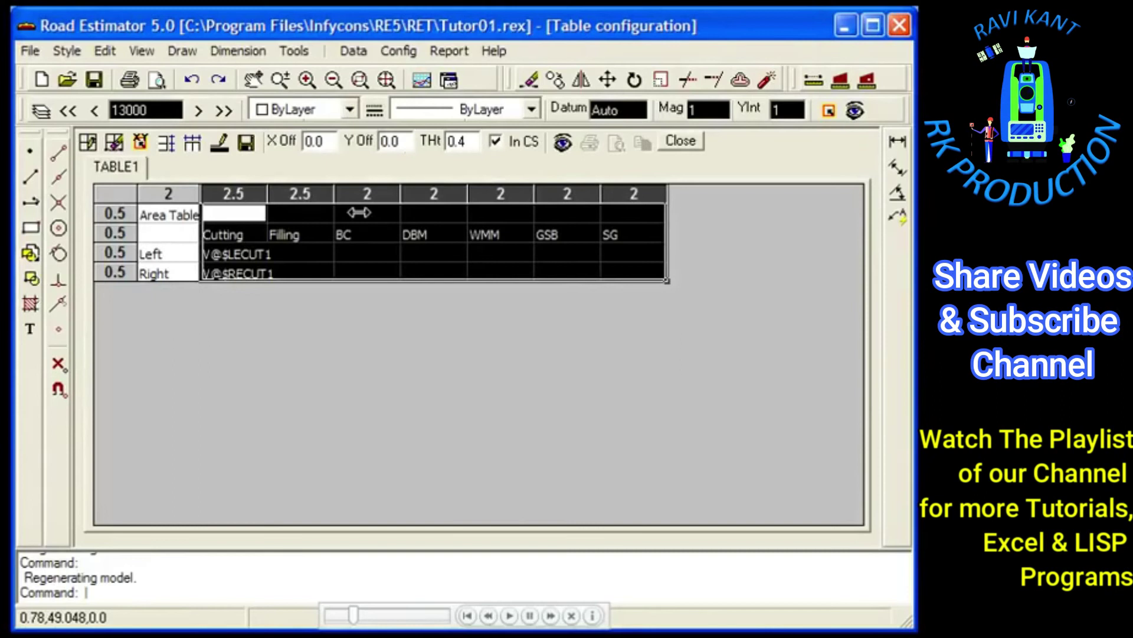
drag(355, 199, 357, 197)
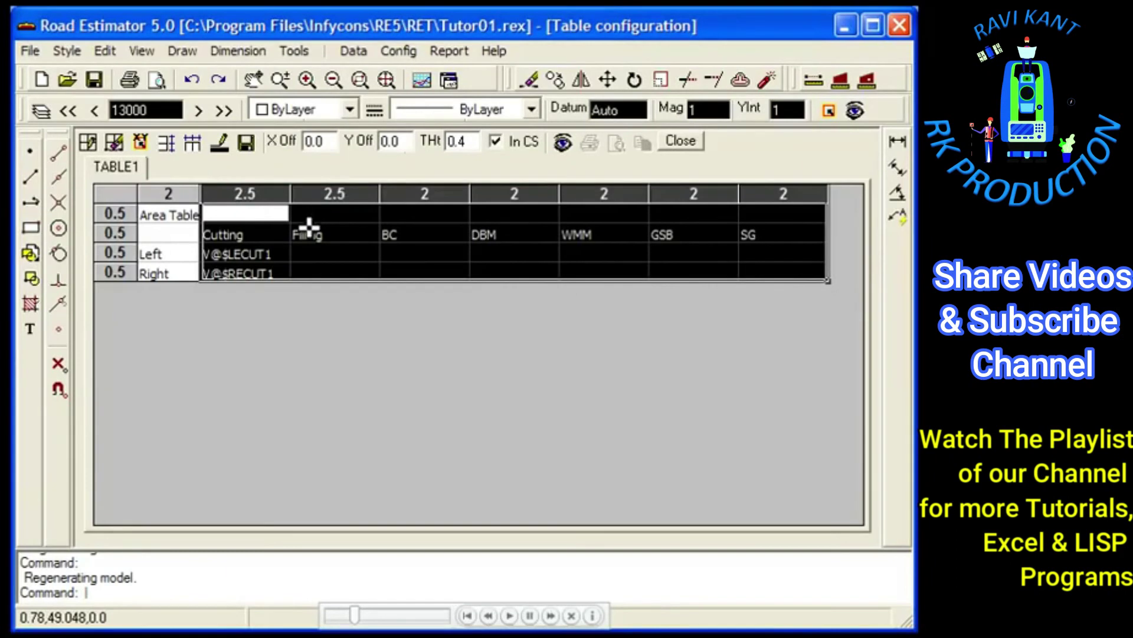
click(305, 257)
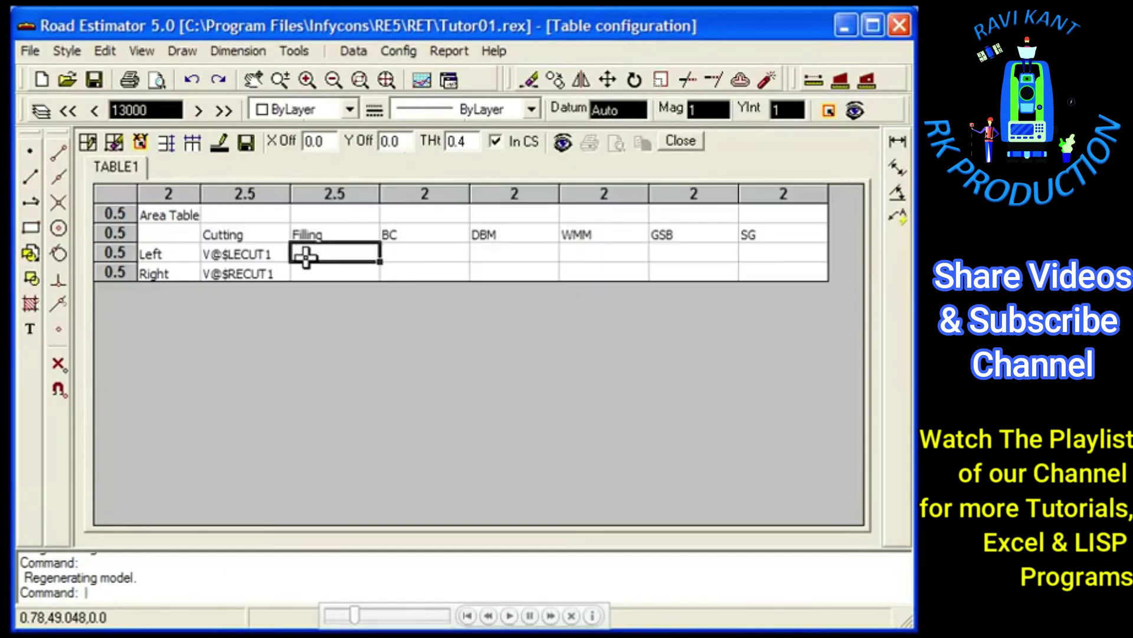
key(Down)
key(Left)
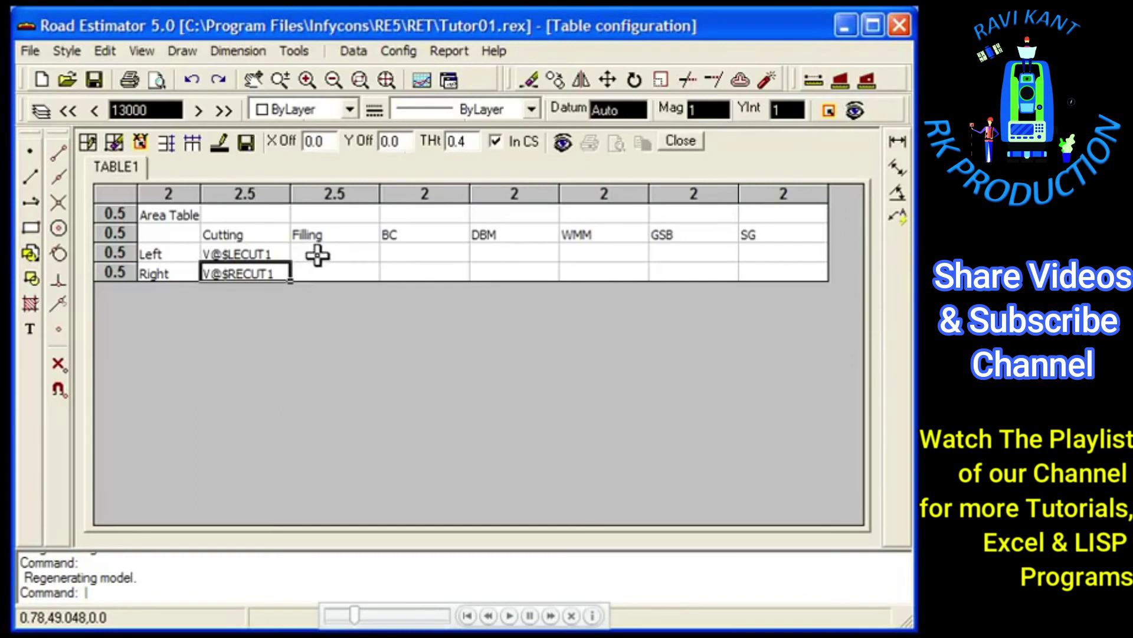
click(319, 254)
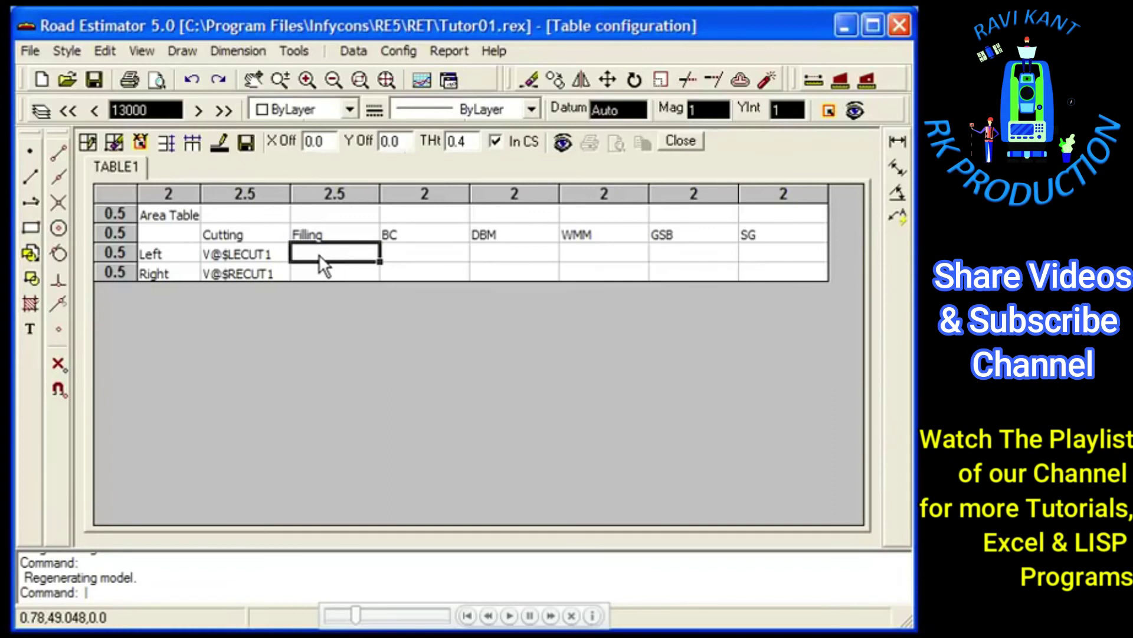
- Enter V@$LEFILL1, V@$1:1:BC and V@$1:1:DBM in the Left row's Filling, BC and DBM cells
text(V@$LEFI)
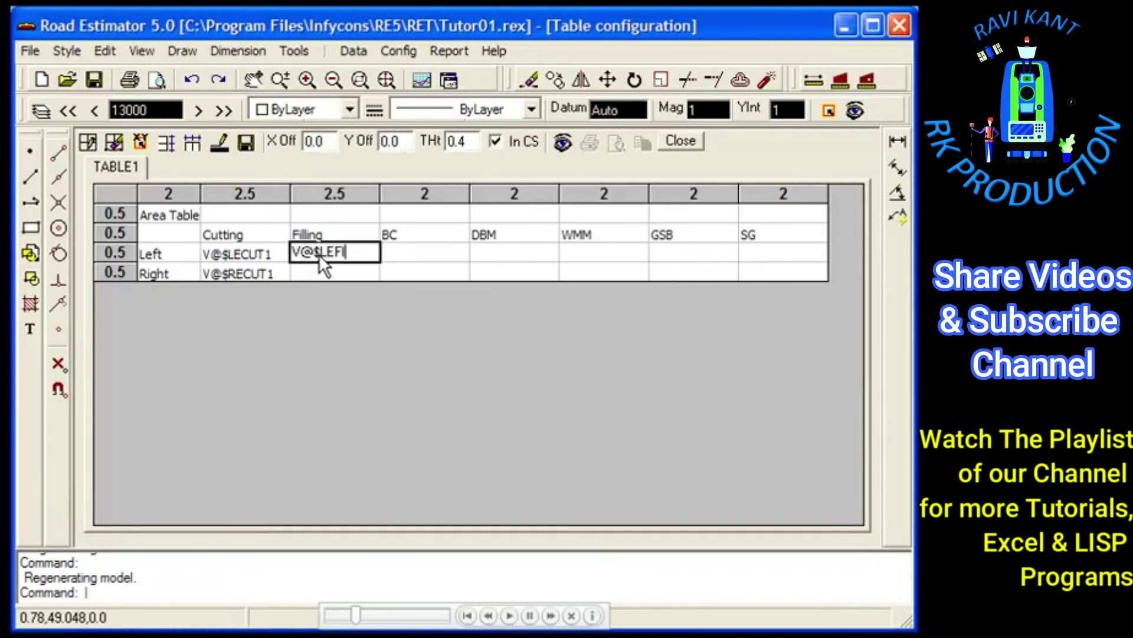
text(LL1)
key(Tab)
text(V@)
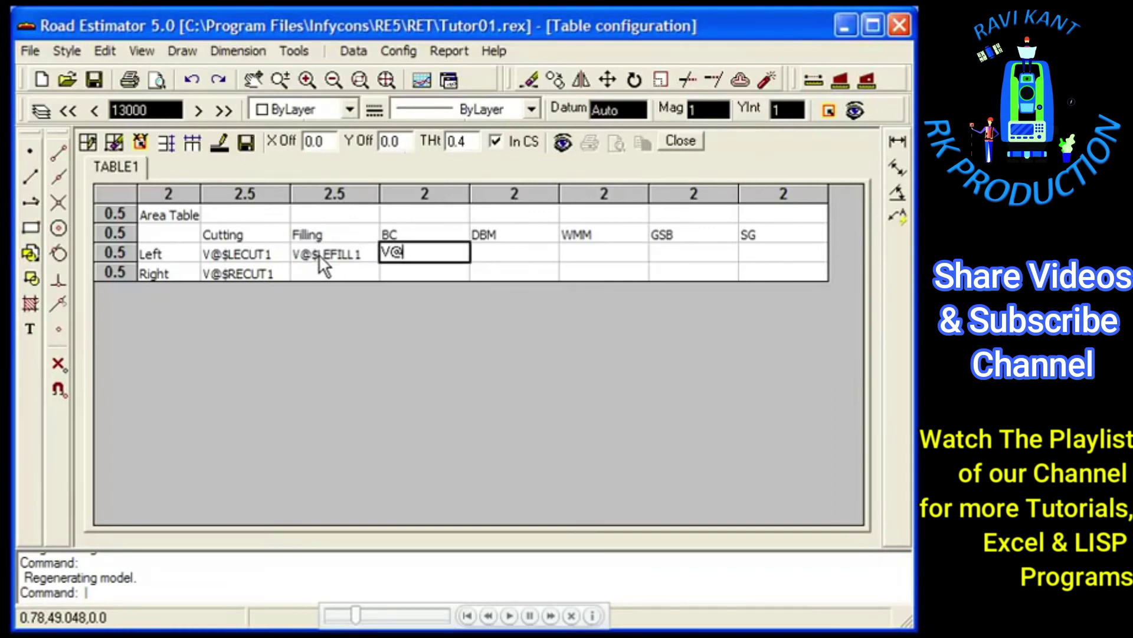
text($1:1:BC)
key(Tab)
text(V@$1:1)
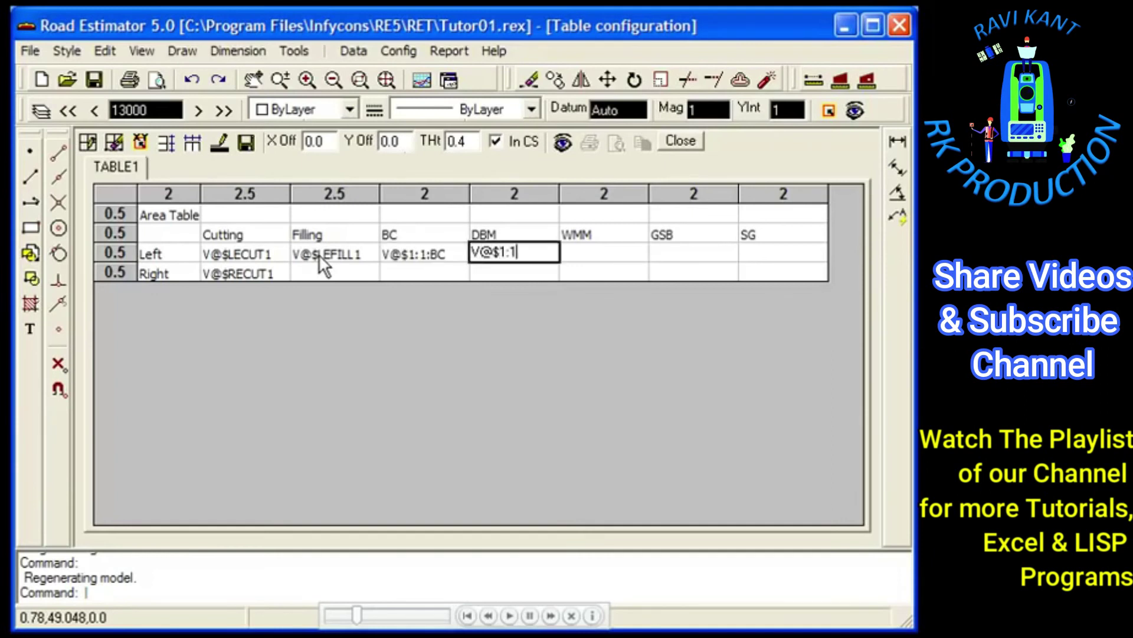
text(:DBM)
key(Tab)
- Enter V@$1:1:WMM, V@$1:1:GSB and V@$1:1:SG in the Left row's WMM, GSB and SG cells
text(V@)
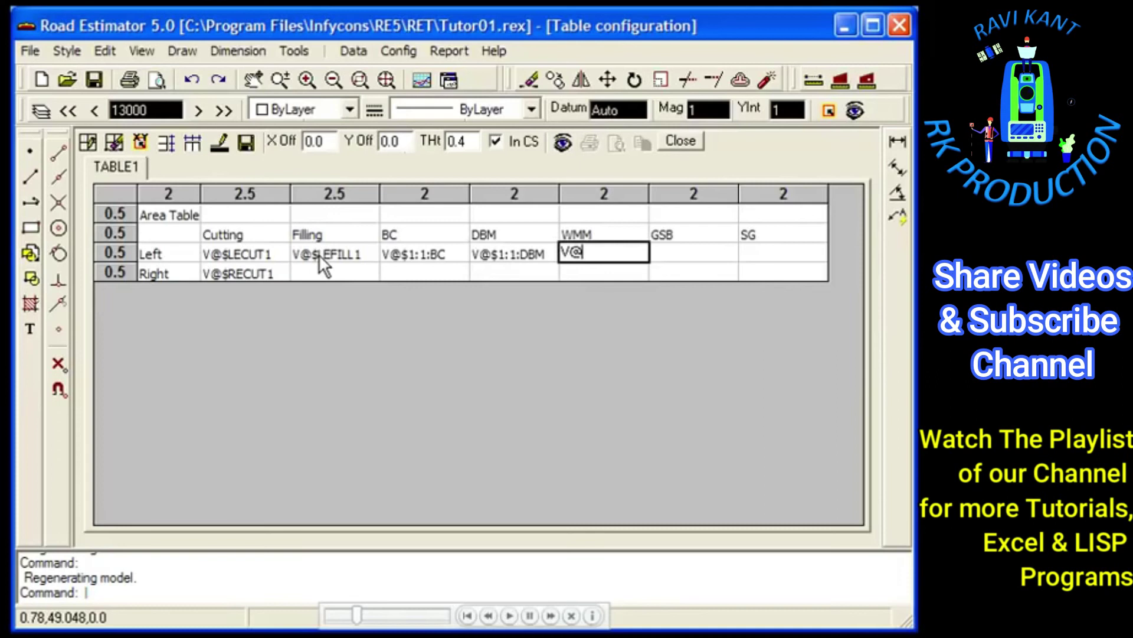
text($1:1:W)
text(MM)
key(Tab)
text(V@$1)
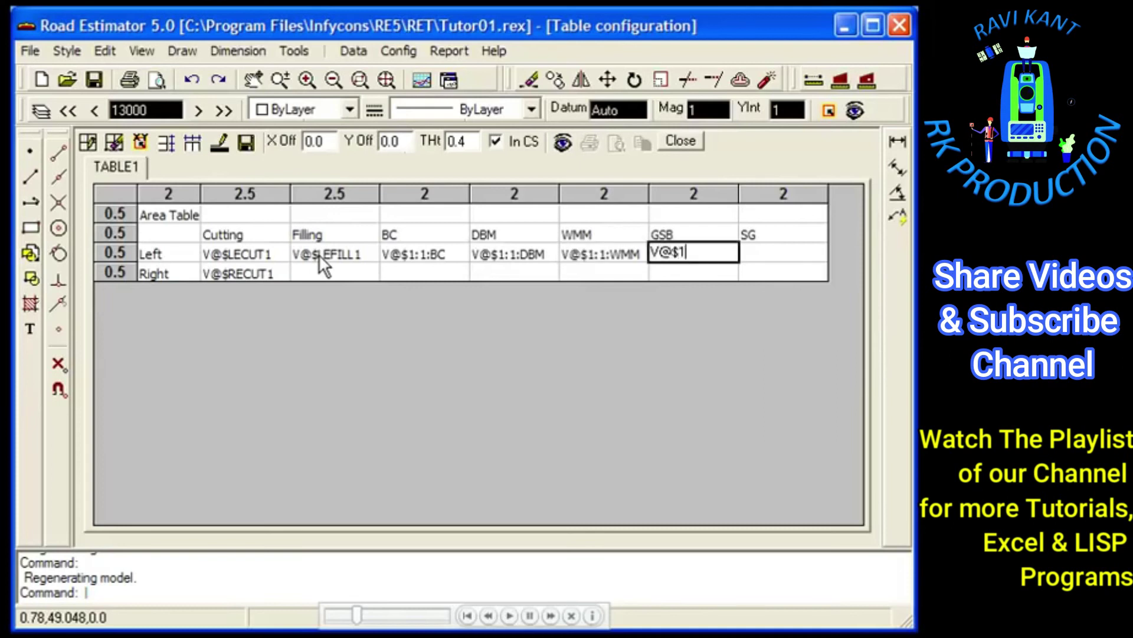
text(:1:g)
key(BackSpace)
text(GSB)
key(Tab)
text(V@)
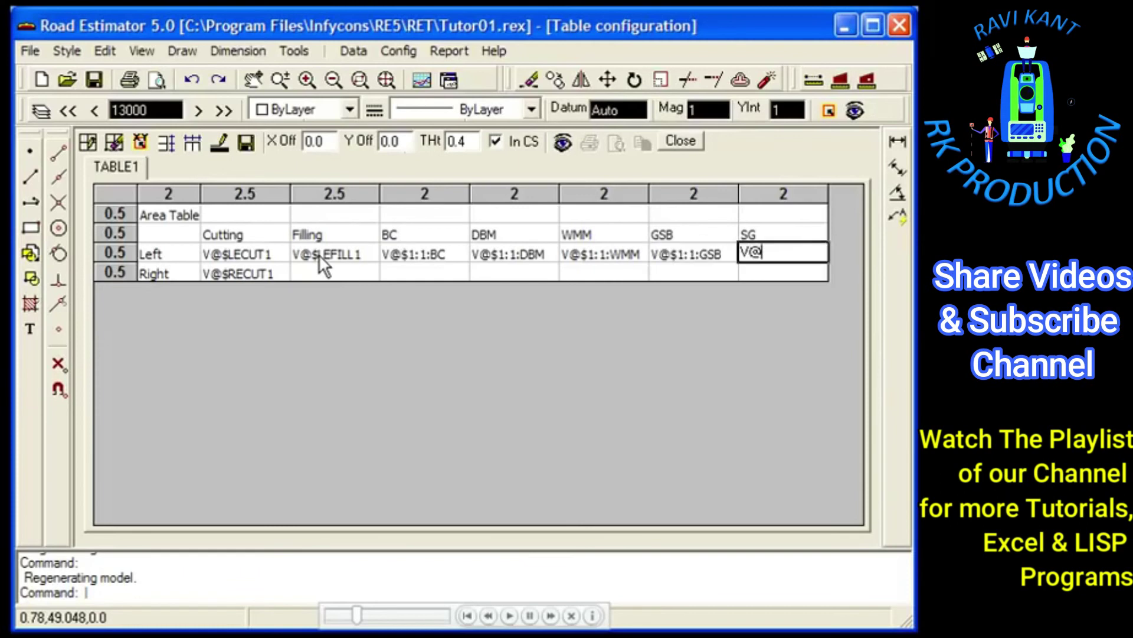
text($1:1:SG)
key(Tab)
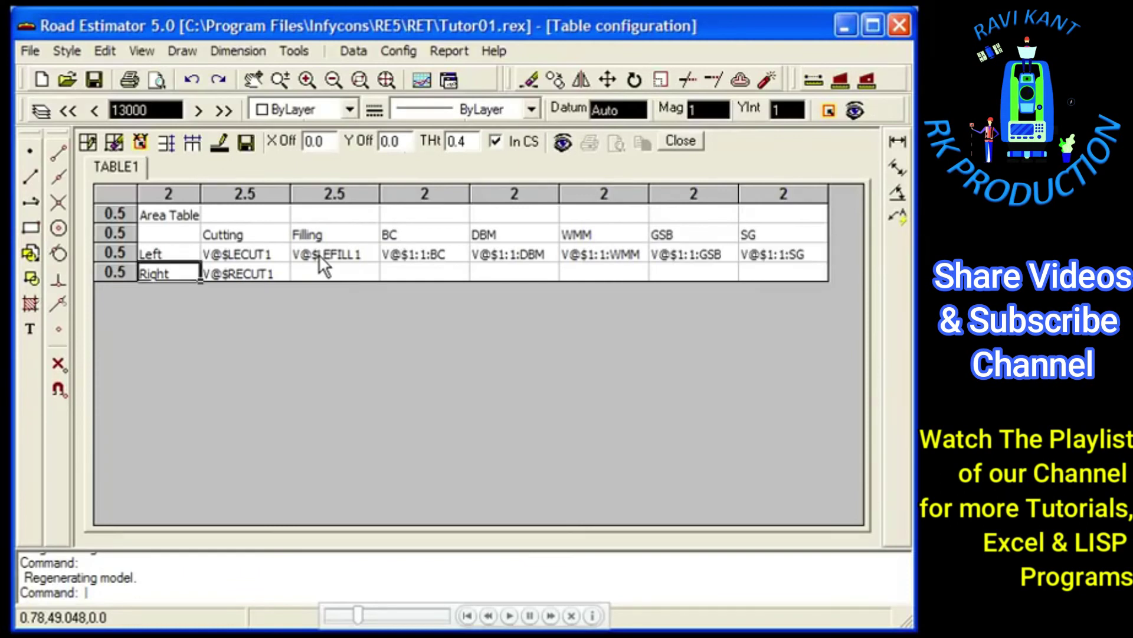
- Copy the Left row's references from Filling through SG into the Right row
click(319, 257)
key(shift+End)
key(ctrl+c)
key(Down)
key(ctrl+v)
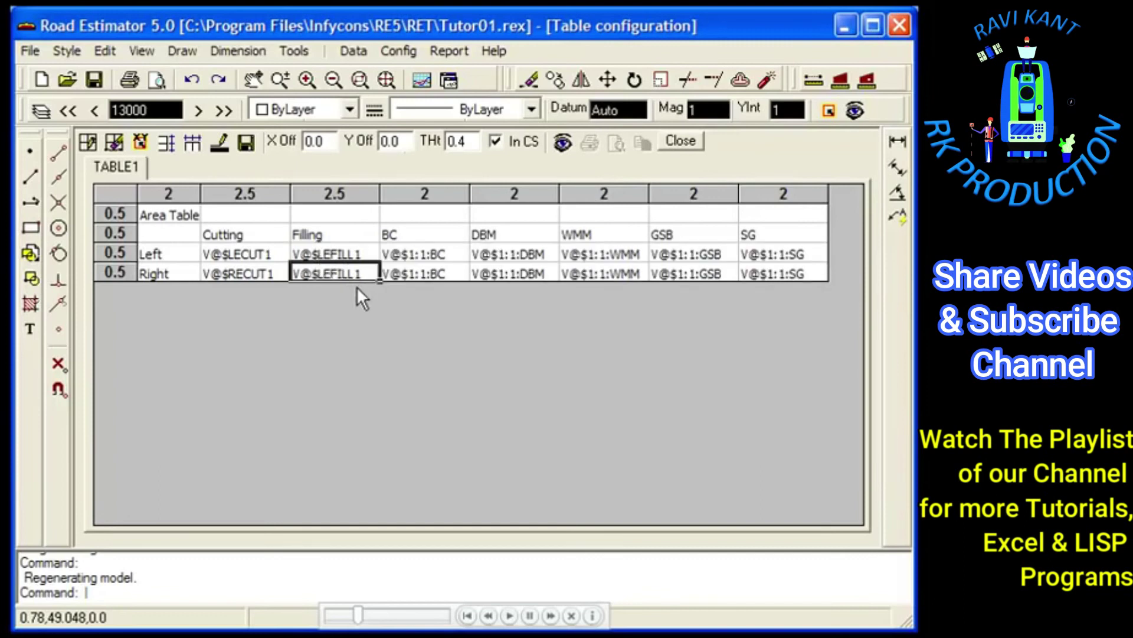
- Change the Right Filling reference to V@$REFILL1 and BC to V@$1:2:BC
key(F2)
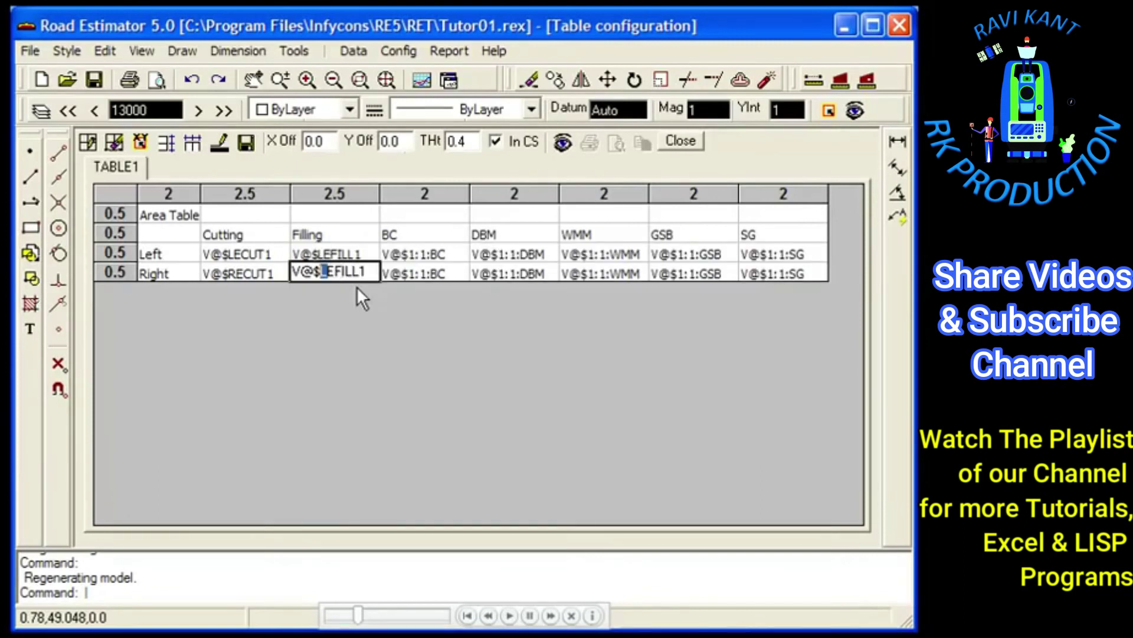
text(R)
key(Tab)
key(F2)
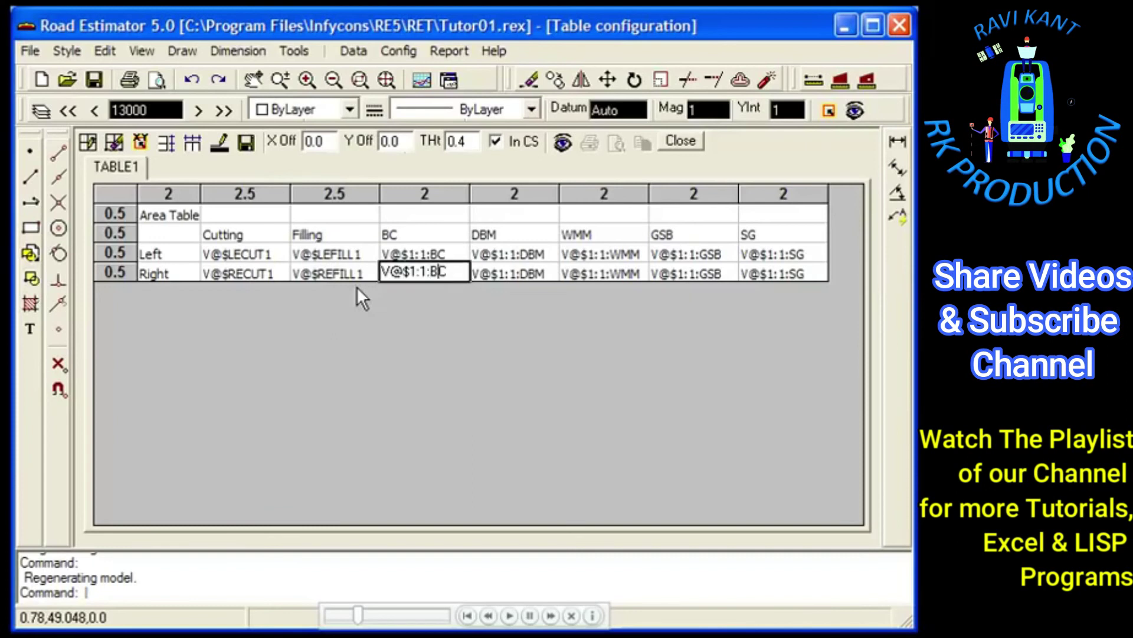
key(Left)
key(Left)
key(Left)
key(shift+Left)
text(2)
key(Tab)
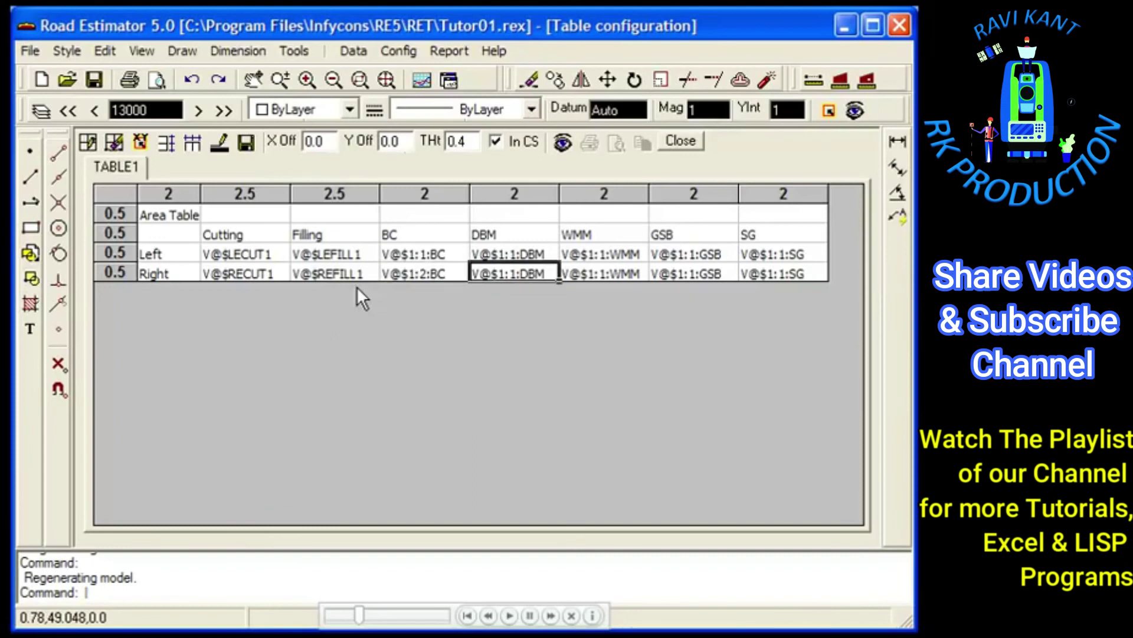
- Change the Right DBM and WMM references to V@$1:2:DBM and V@$1:2:WMM
key(F2)
key(Left)
key(Left)
key(Left)
key(shift+Left)
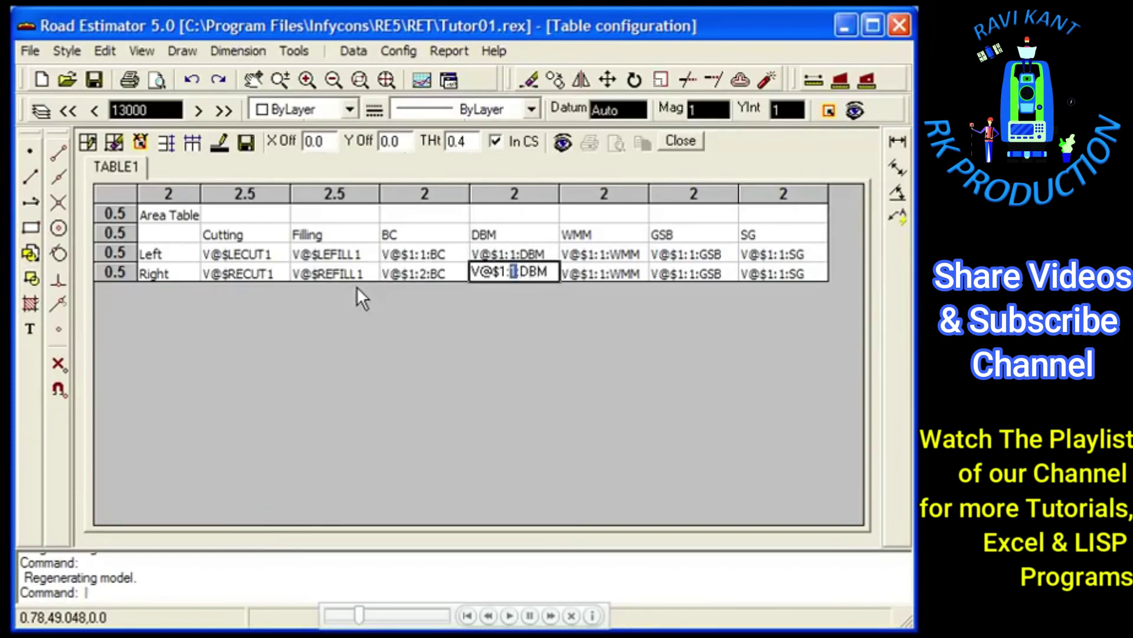
text(2)
key(Tab)
key(F2)
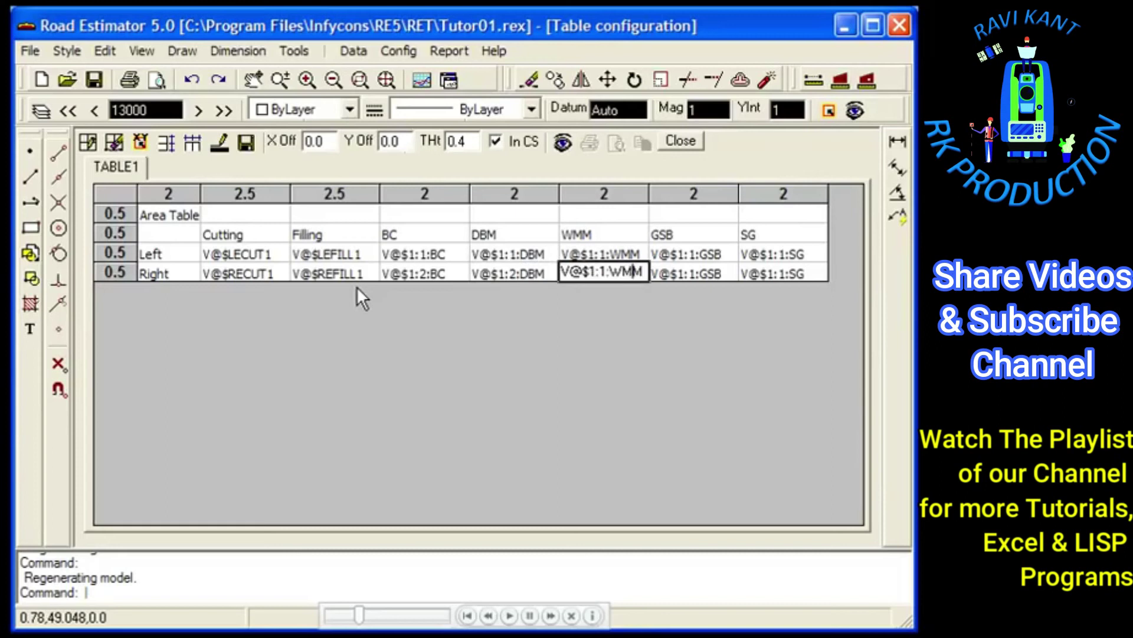
key(Left)
key(Left)
- Change the Right GSB and SG references to V@$1:2:GSB and V@$1:2:SG
key(Left)
key(Left)
key(shift+Left)
text(2)
key(Tab)
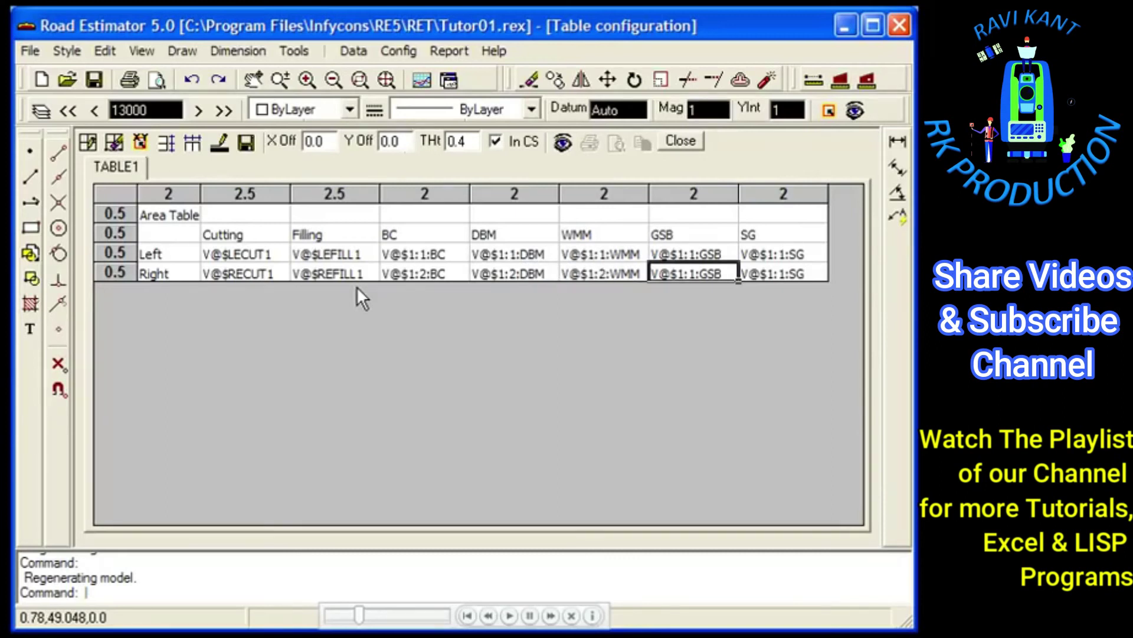
key(F2)
key(Left)
key(Left)
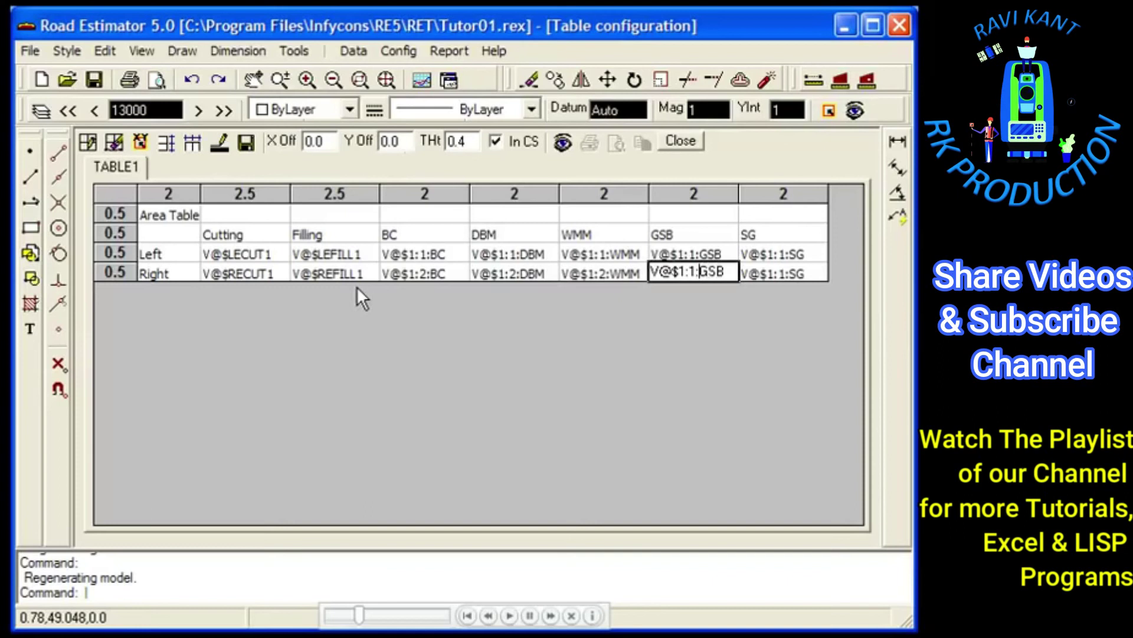
key(Left)
key(Left)
key(shift+Left)
text(2)
key(Tab)
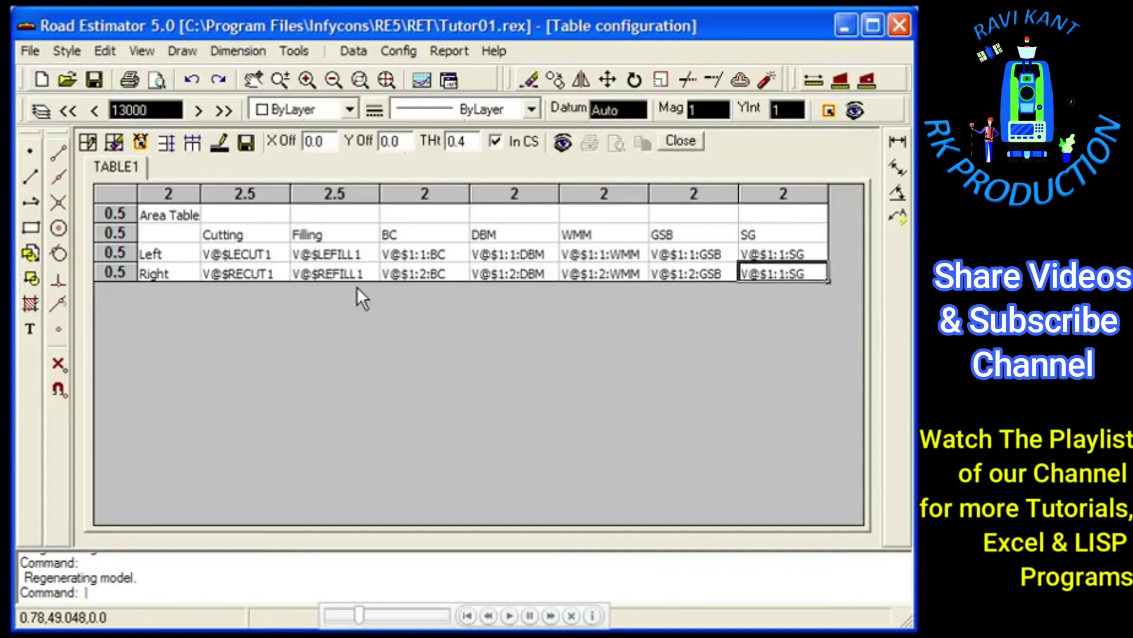
key(F2)
key(Left)
key(Left)
key(Left)
key(shift+Left)
text(2)
key(Tab)
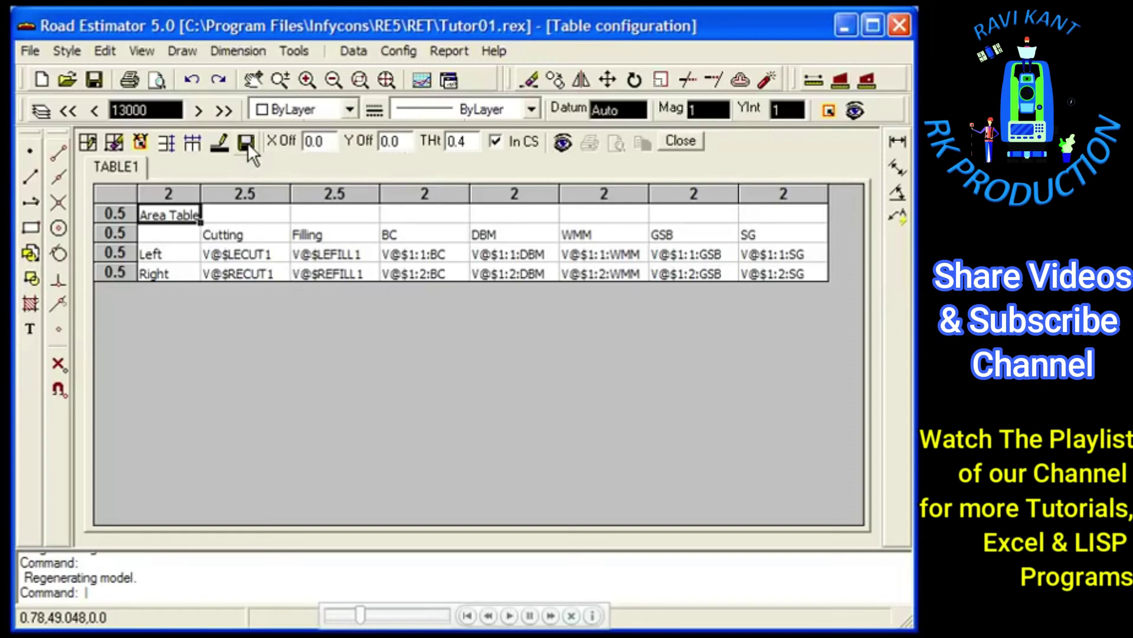
click(558, 146)
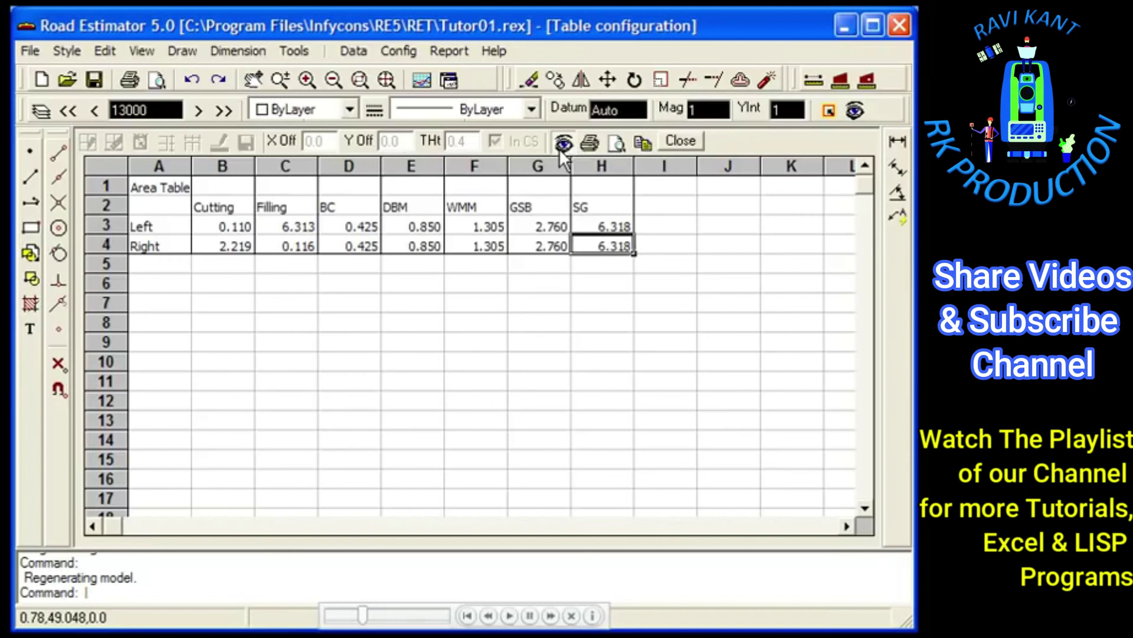
click(562, 145)
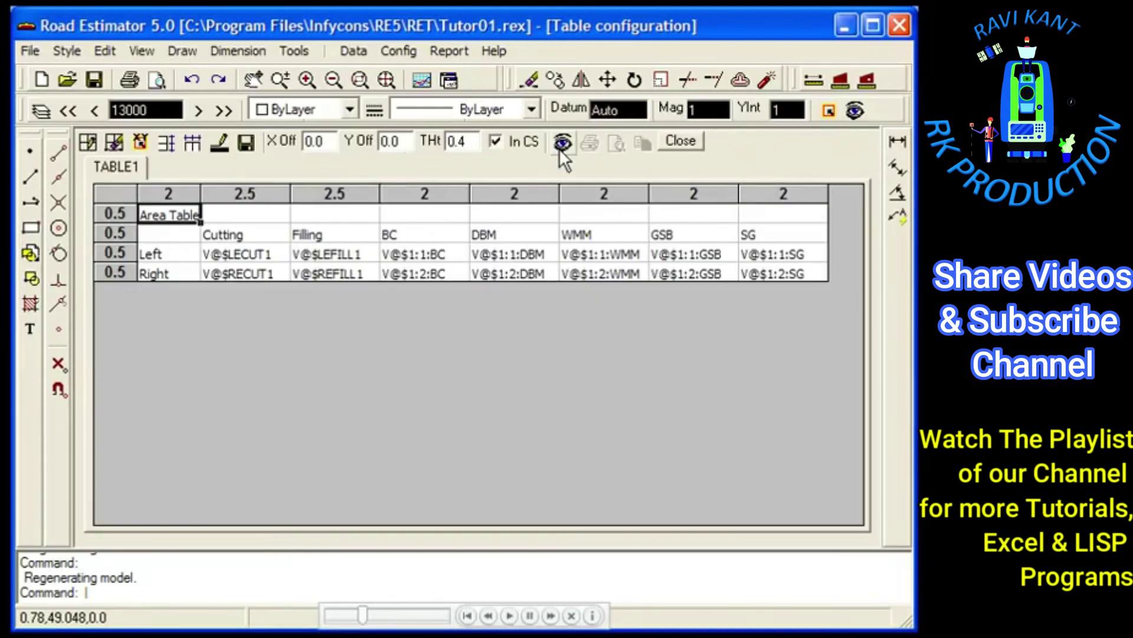
- Add border lines under the title, heading and Left rows, then preview the computed table
click(218, 149)
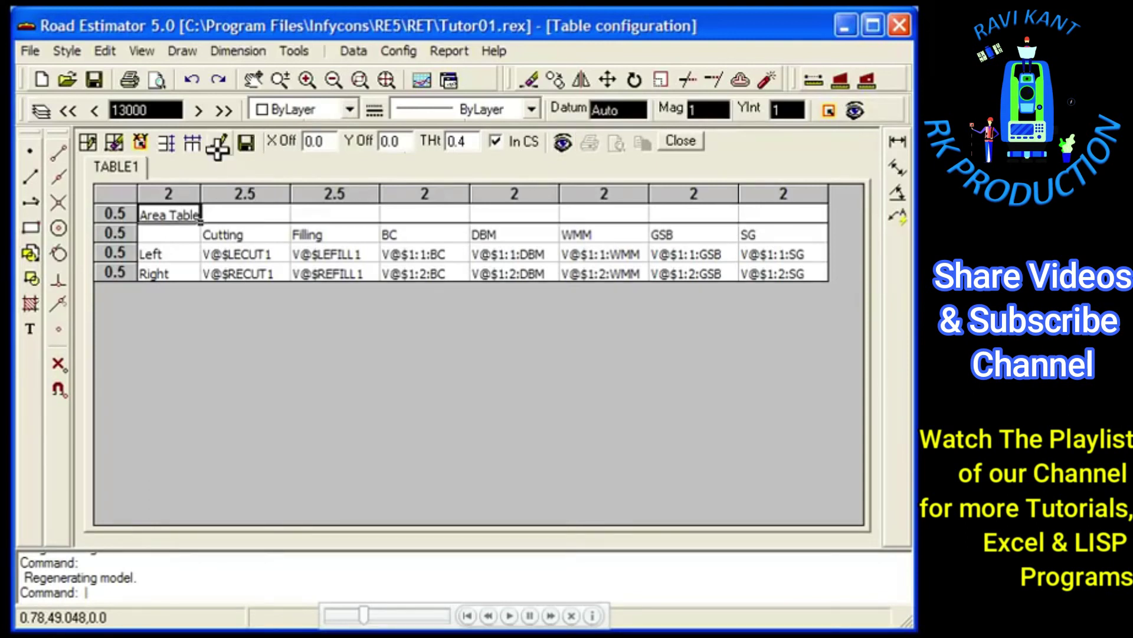
click(180, 236)
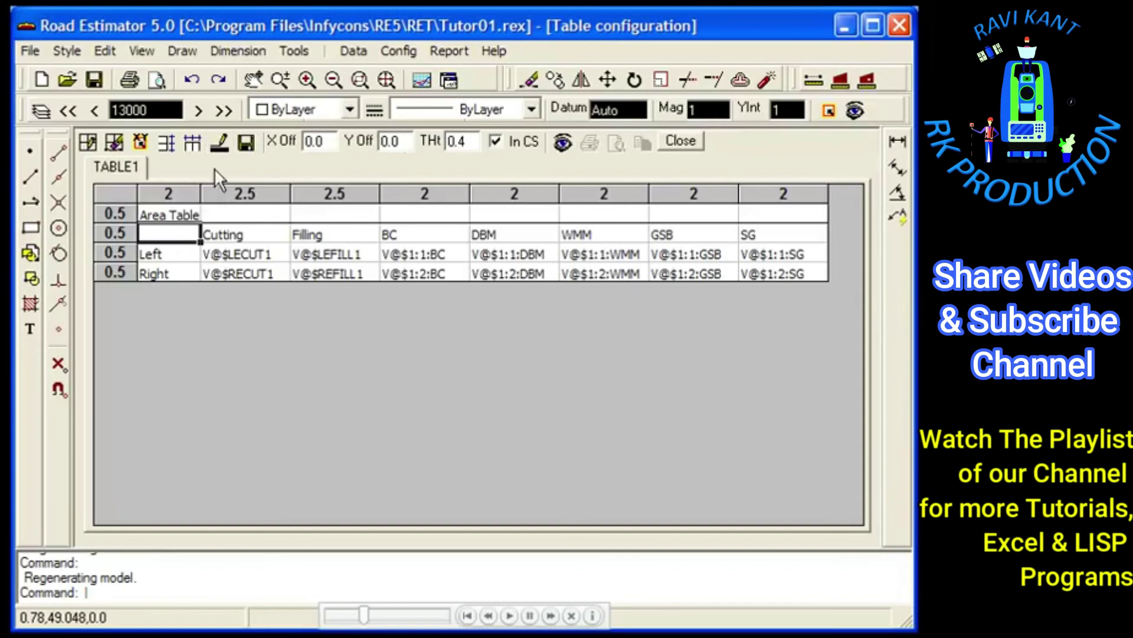
click(217, 147)
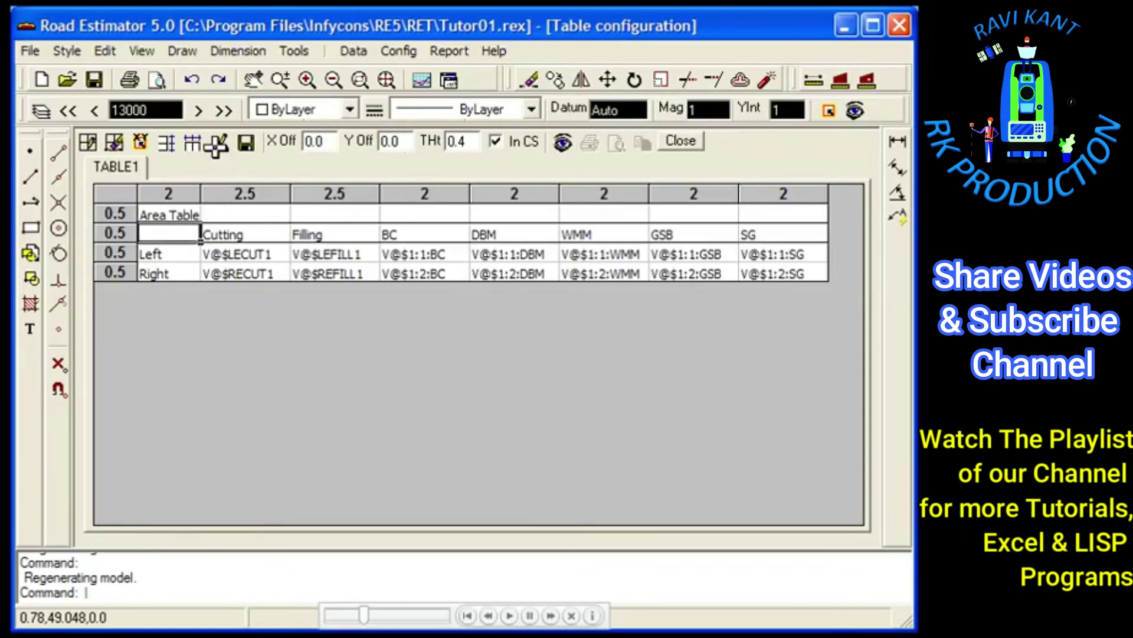
click(187, 258)
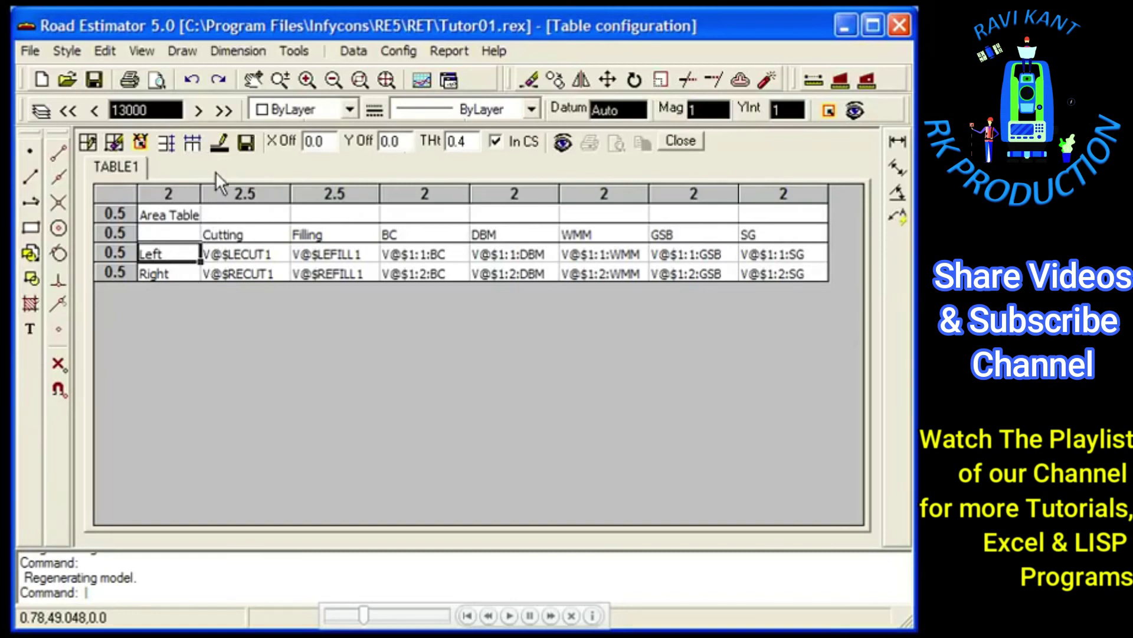
click(218, 147)
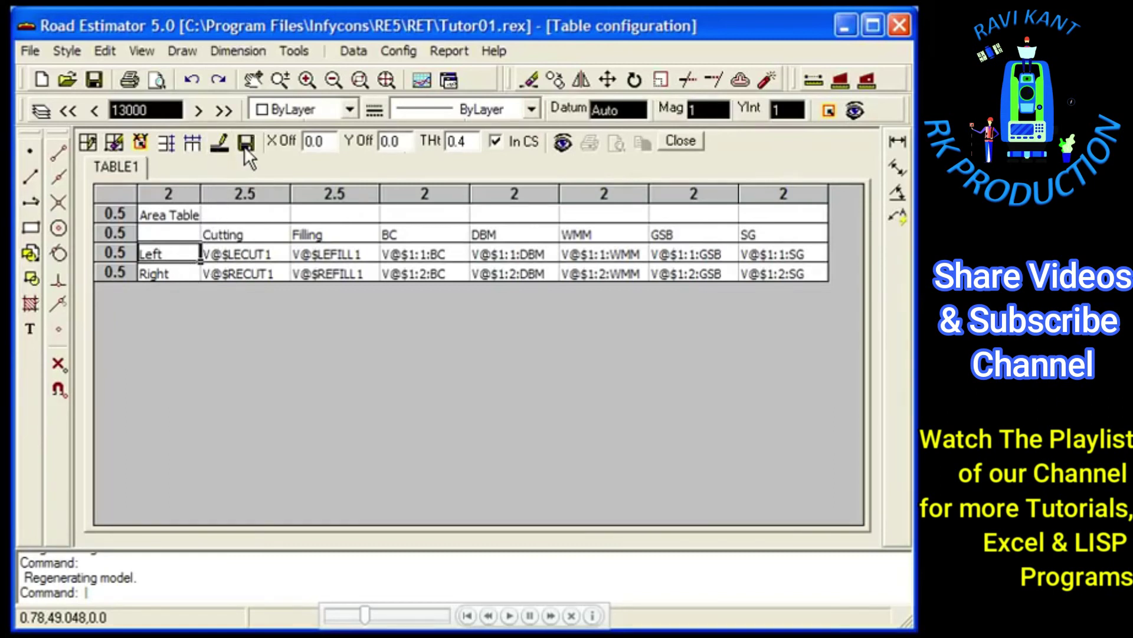
click(563, 147)
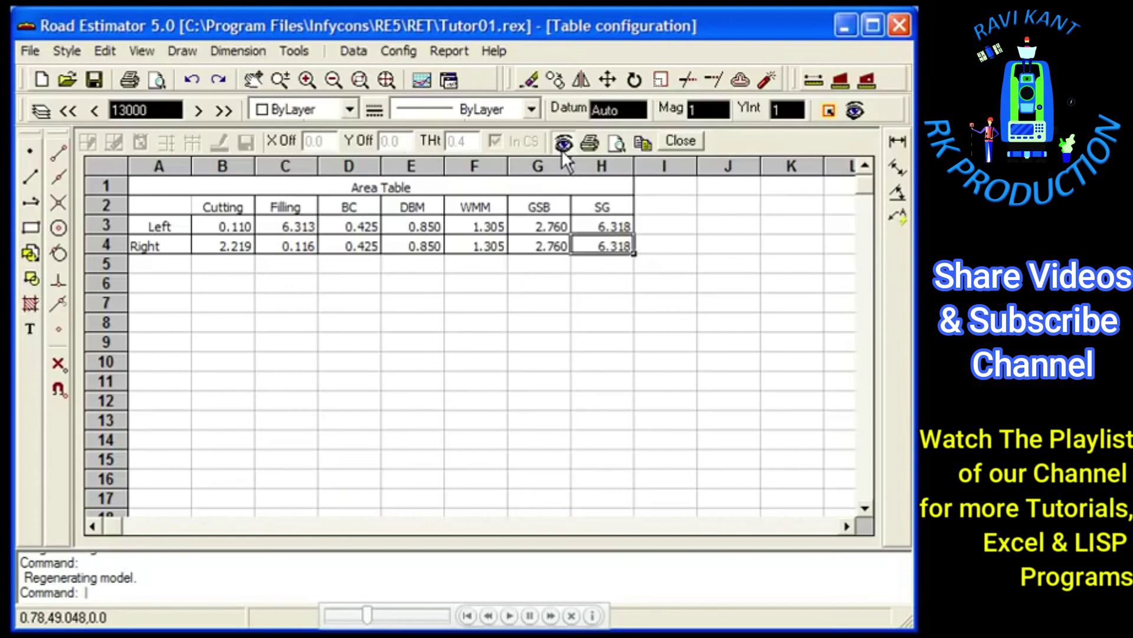
- Relabel the Area Table's Right row as <C>Right and preview the computed values
click(562, 148)
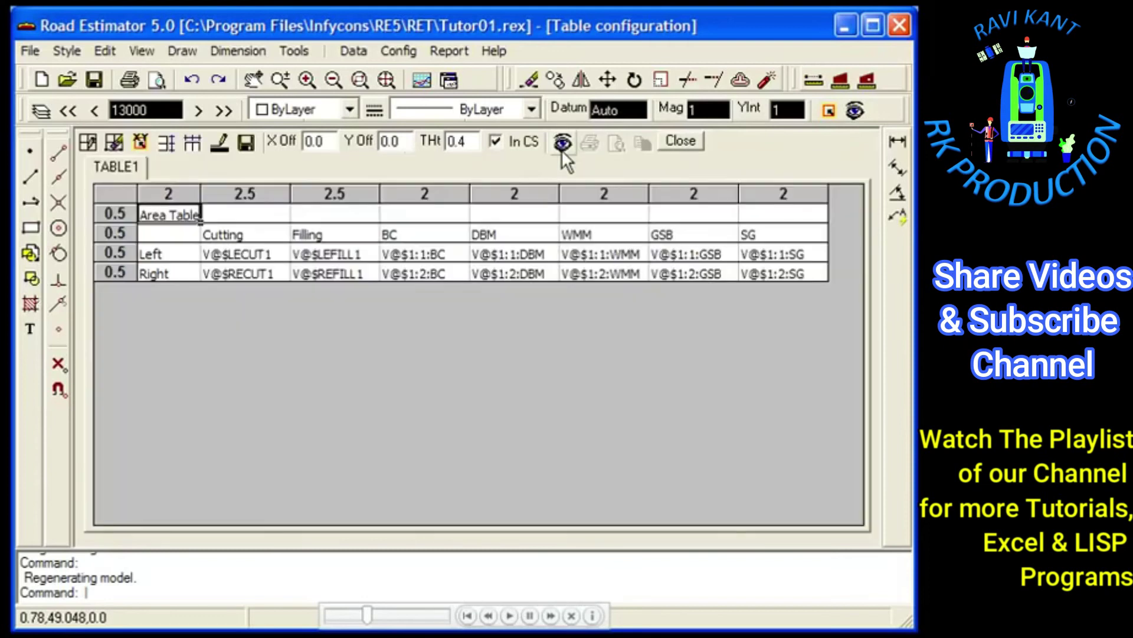
key(End)
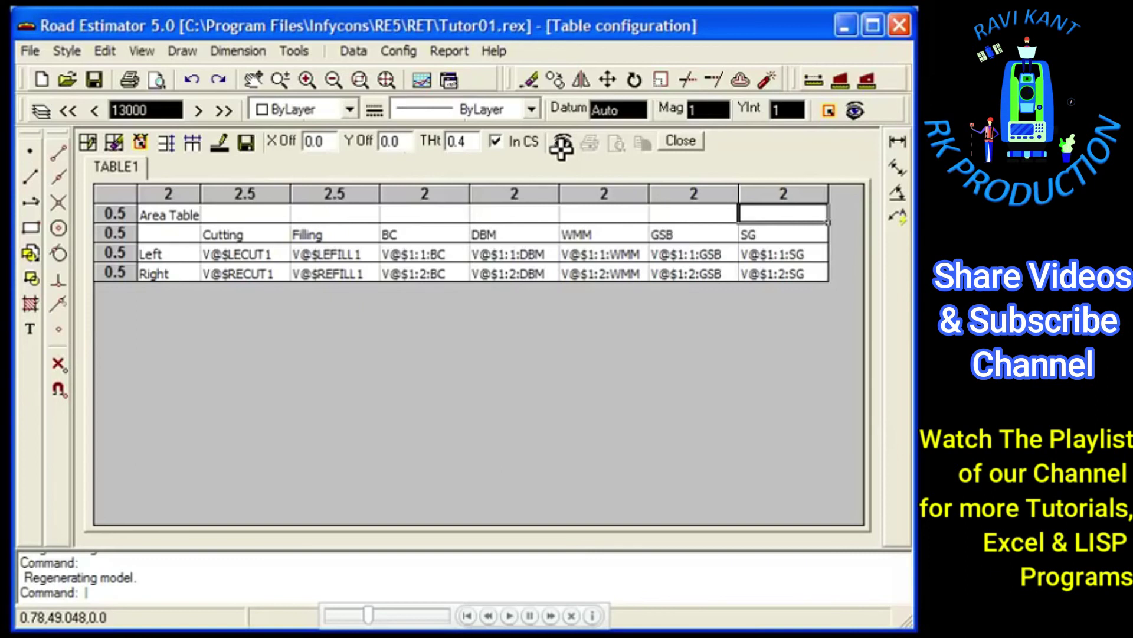
click(171, 275)
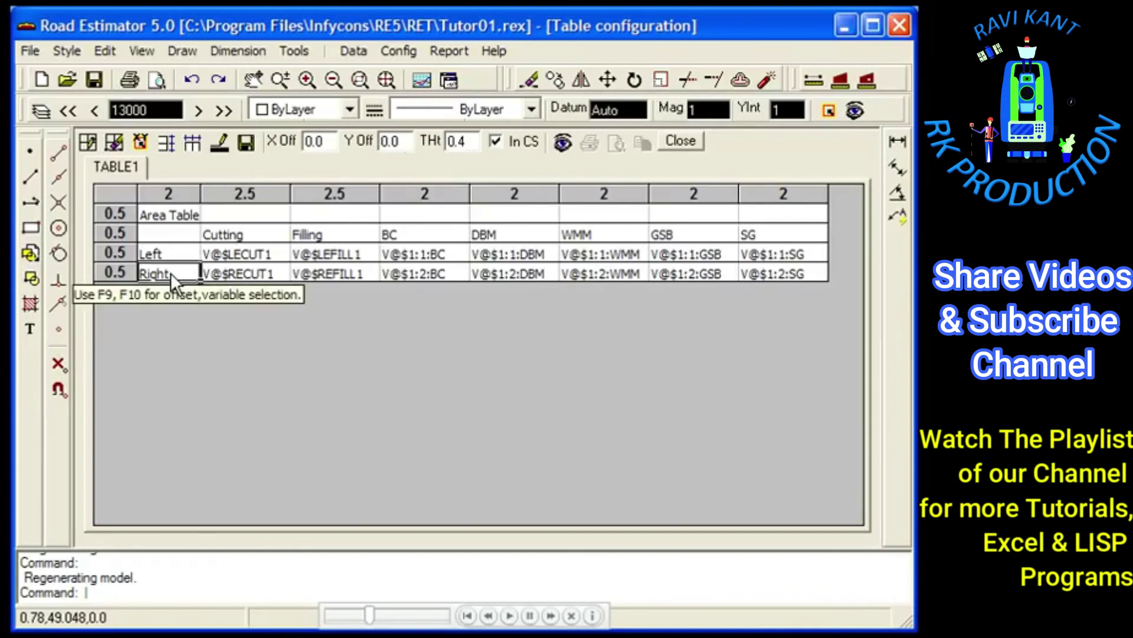
click(171, 273)
text(<C)
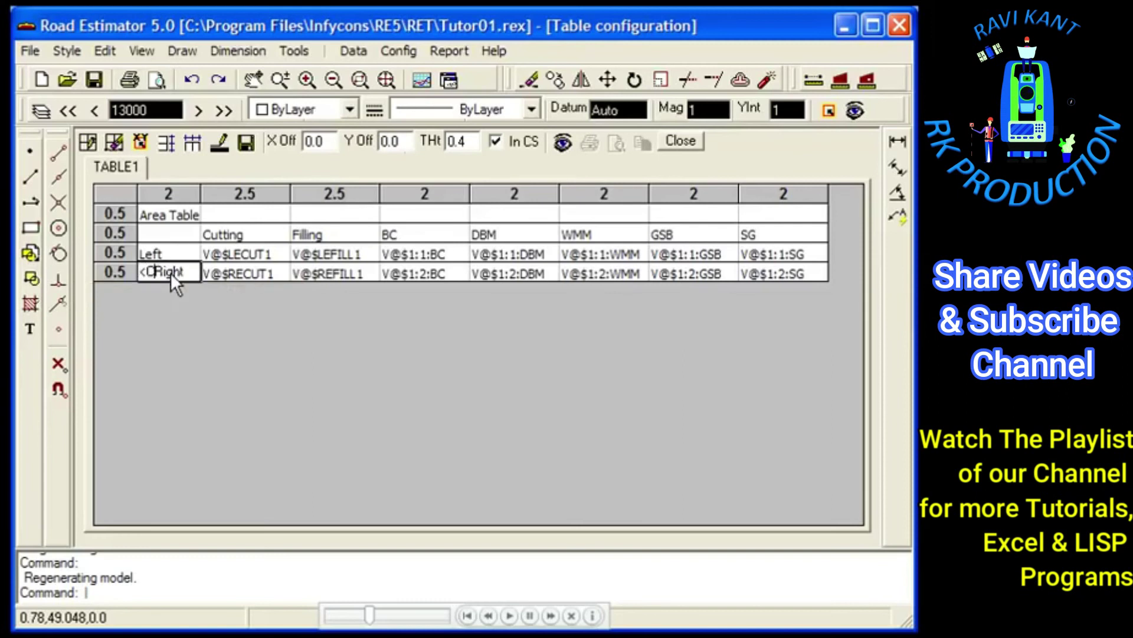
text(>)
key(Tab)
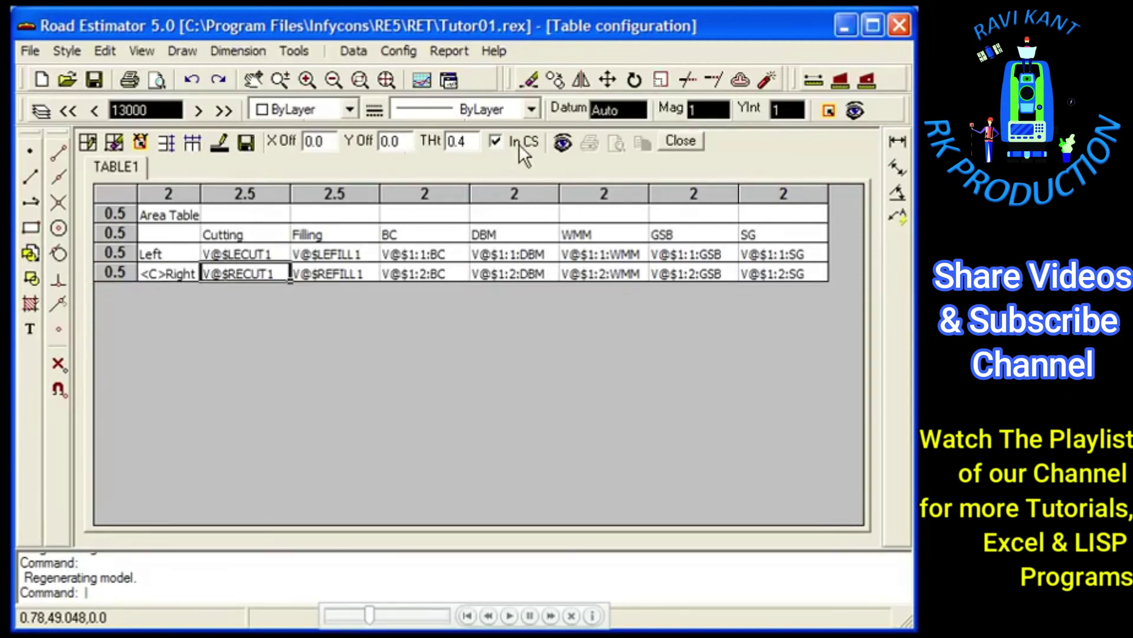
click(564, 145)
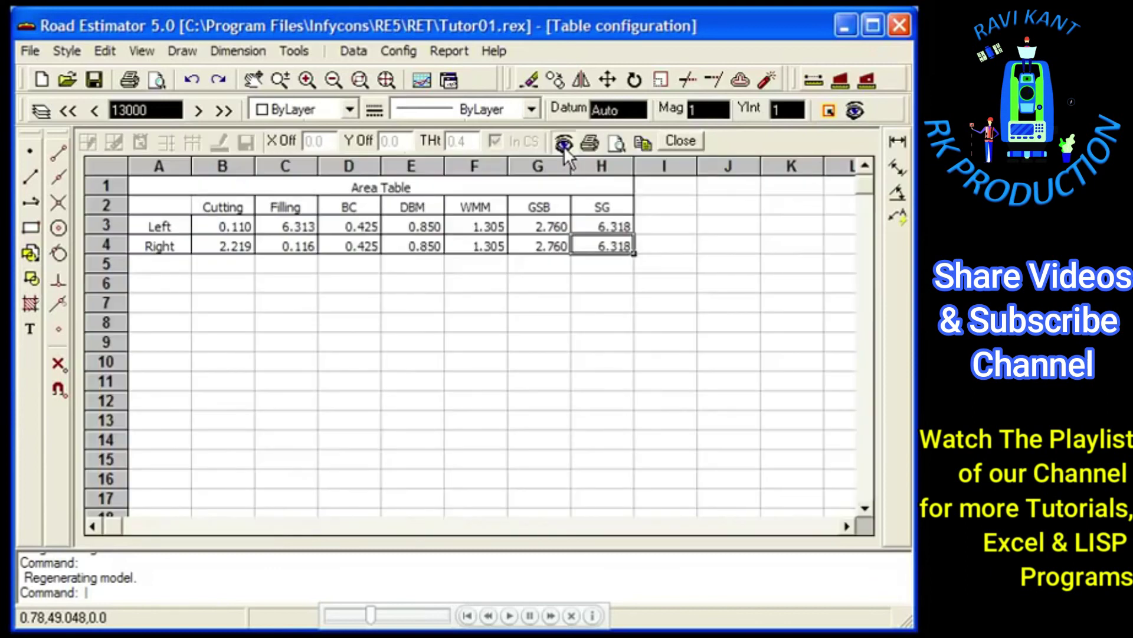
click(564, 144)
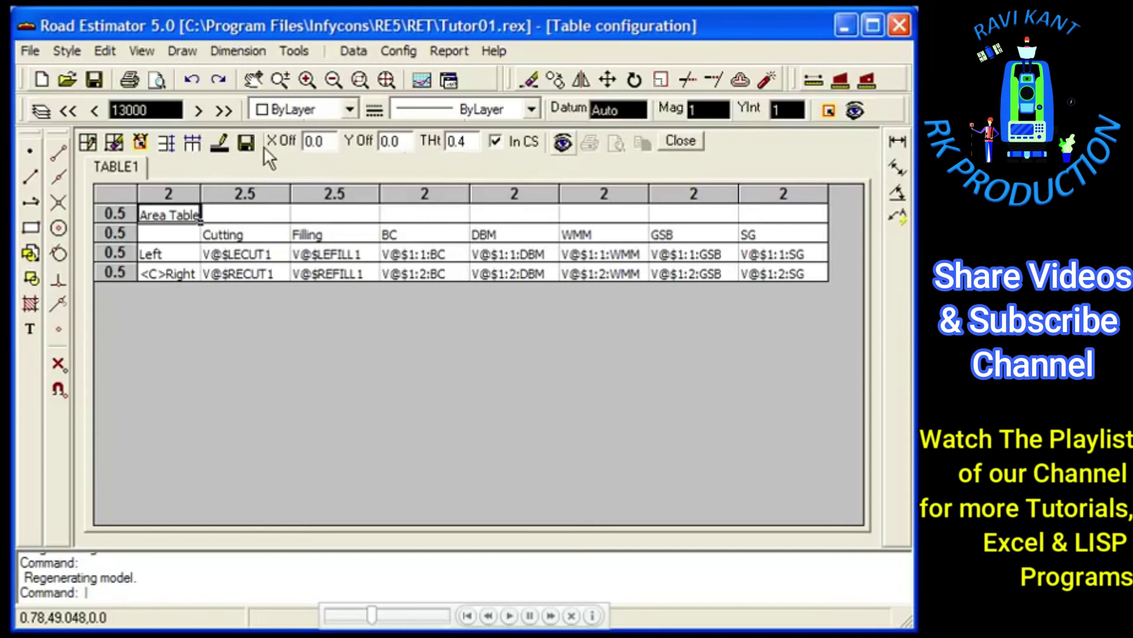
- Place the Area Table at the picked upper-left point with X offset 0 and Y offset 7
click(144, 143)
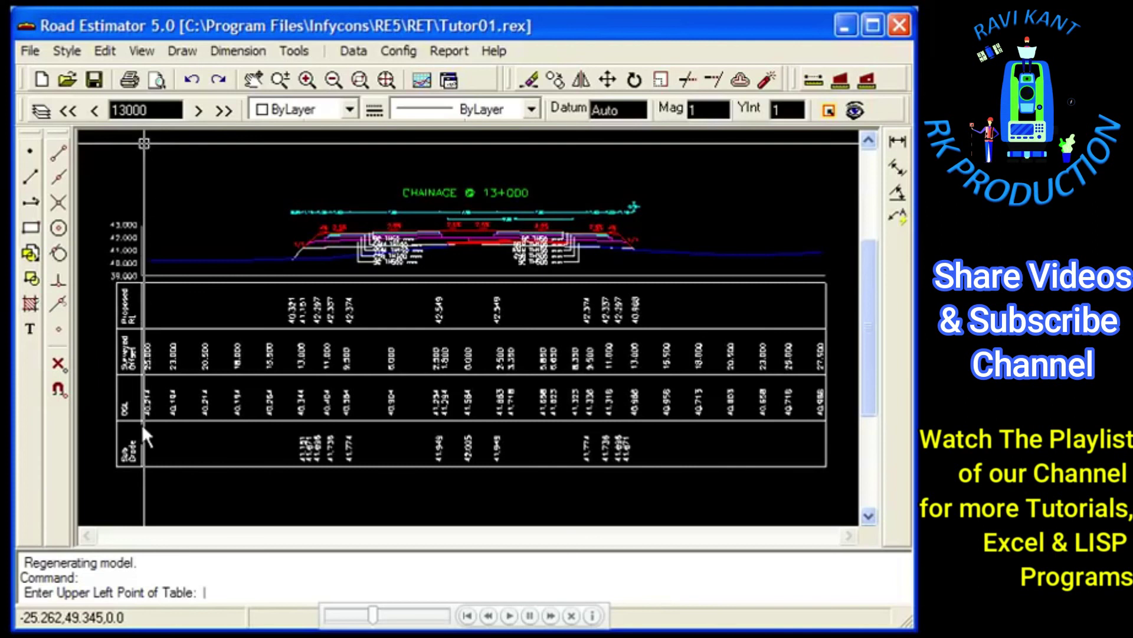
click(141, 488)
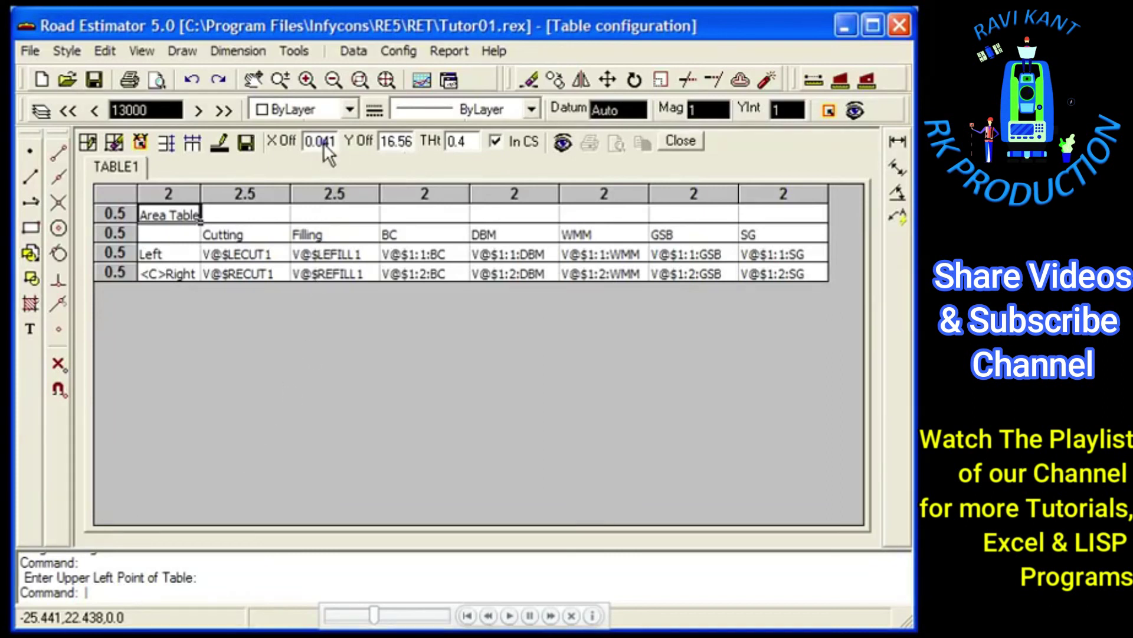
text(0)
key(Tab)
text(7)
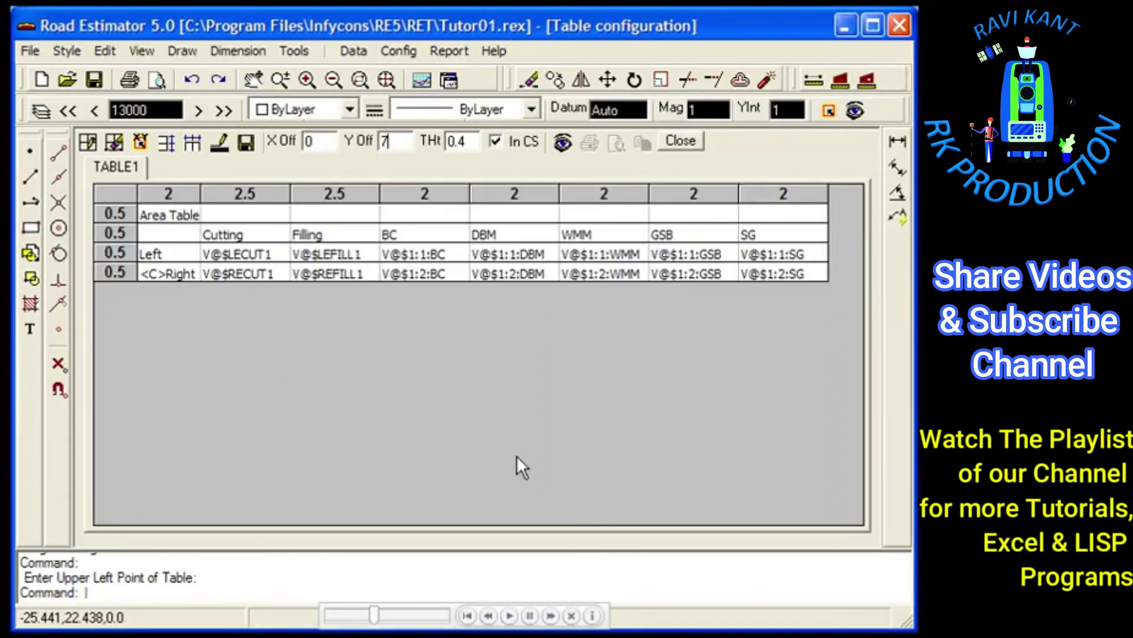
key(Tab)
key(Return)
click(667, 143)
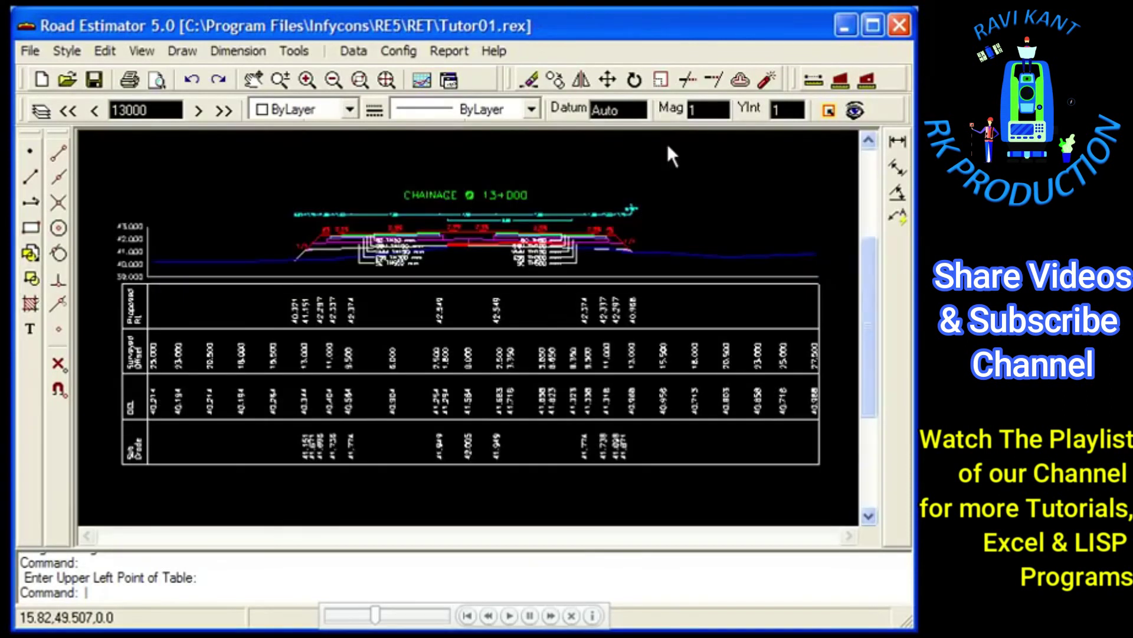
- Regenerate the drawing, zoom in on the placed Area Table, then zoom back to the full cross-section
click(855, 111)
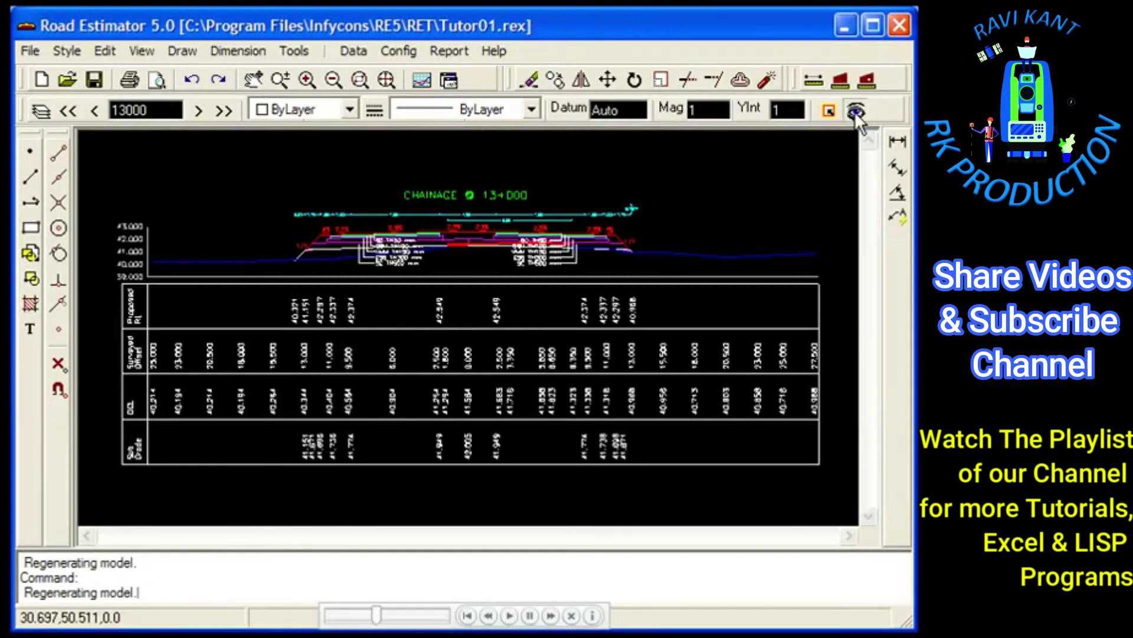
click(360, 84)
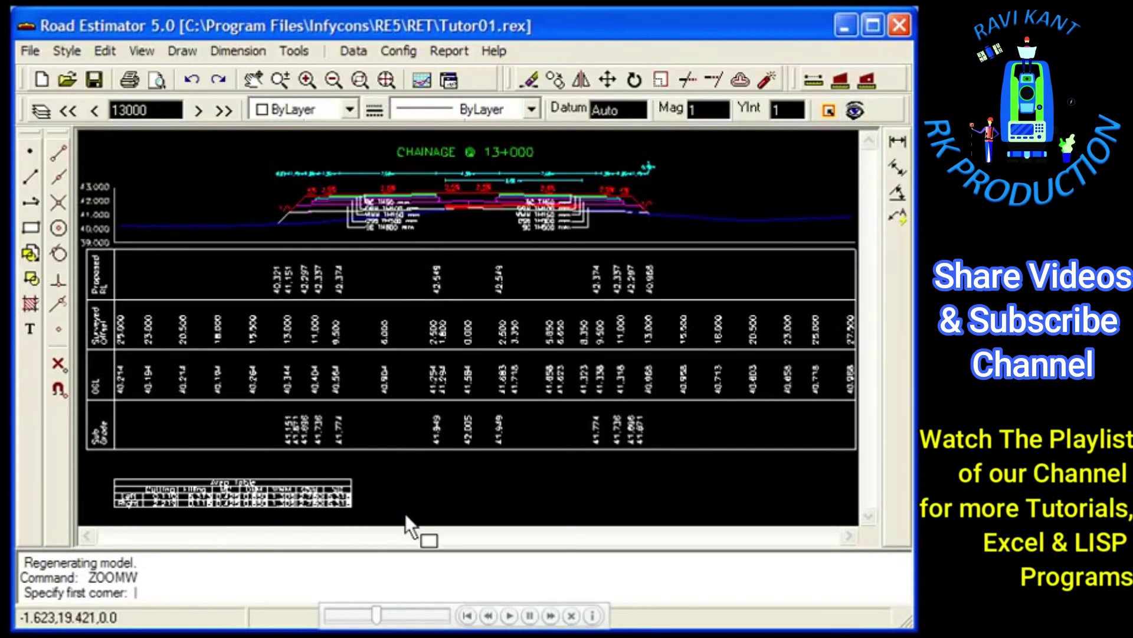
click(367, 515)
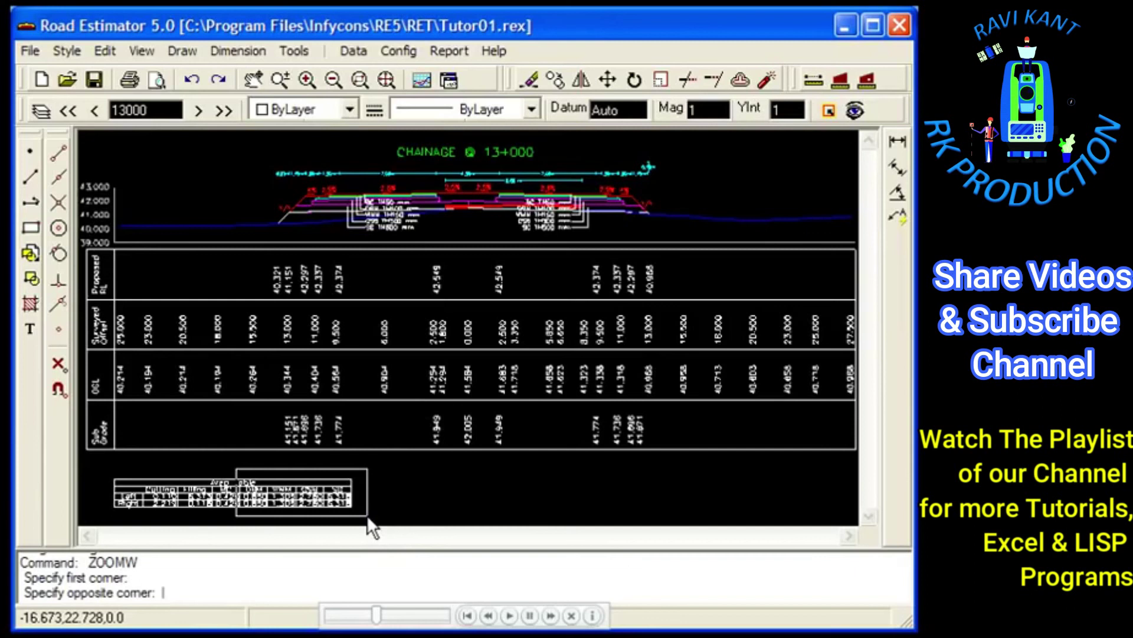
click(96, 469)
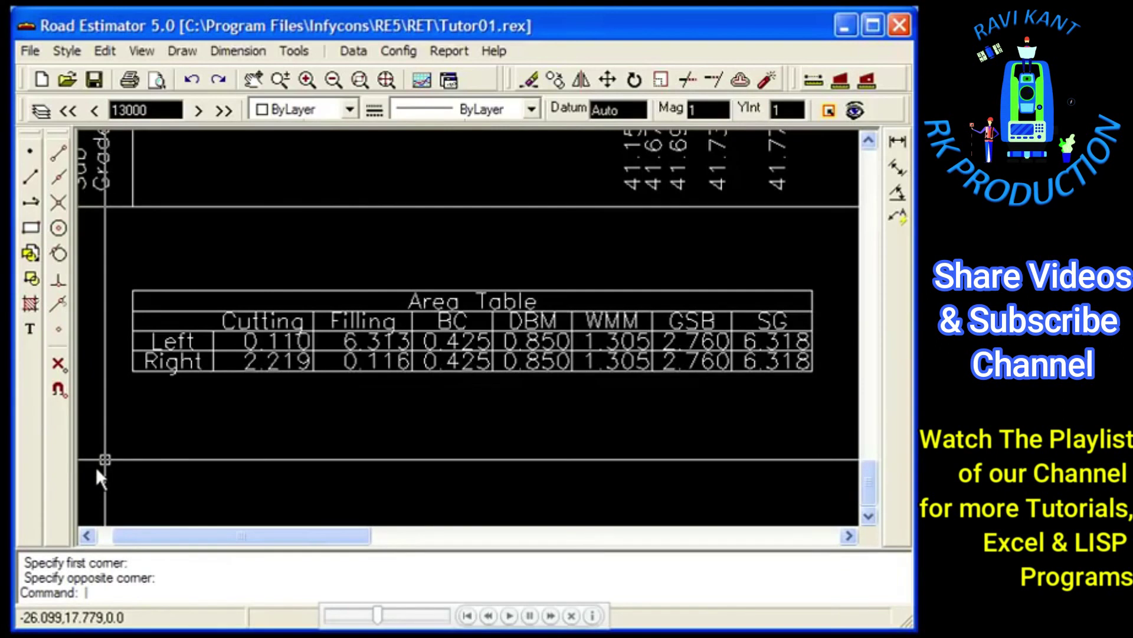
click(387, 81)
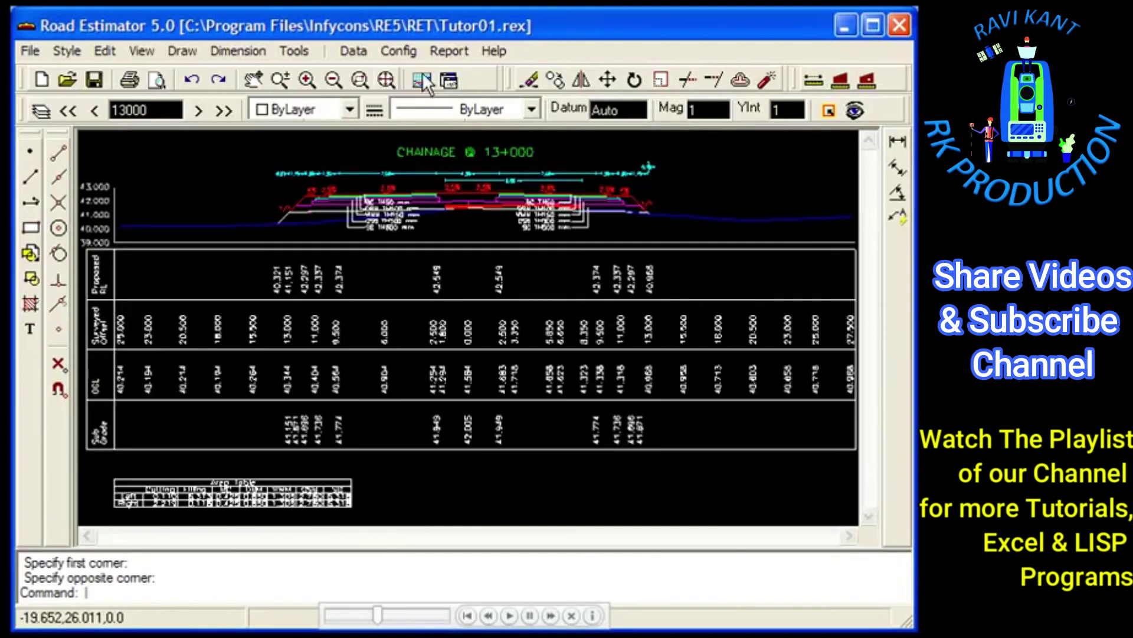
click(437, 51)
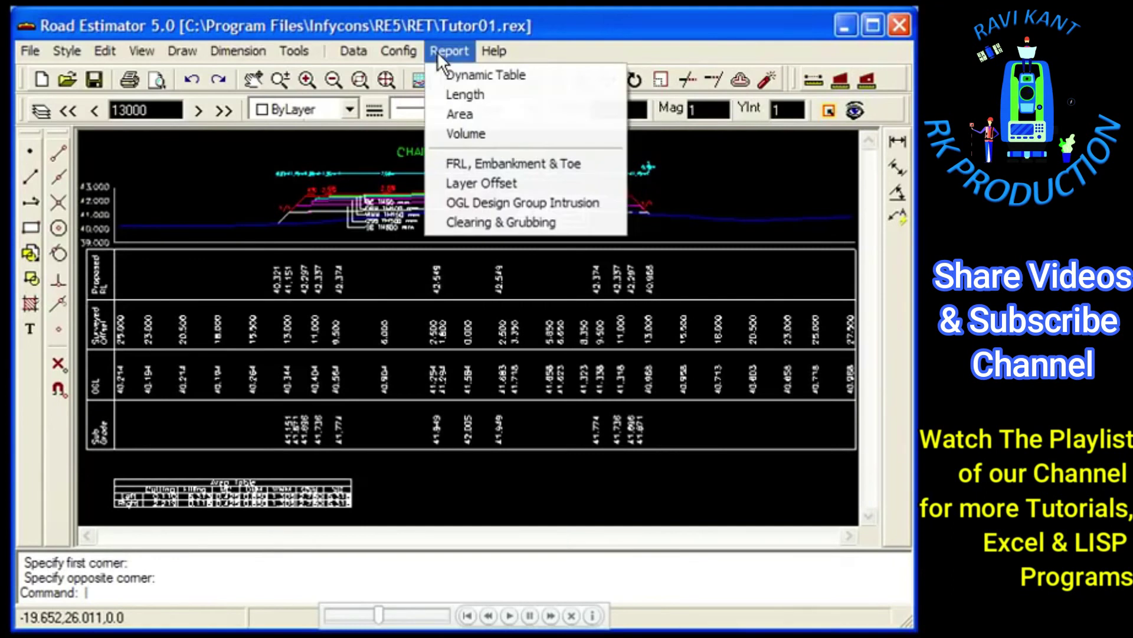
- In the Dynamic Table setup, set every Area Table column width to 3.5
key(Down)
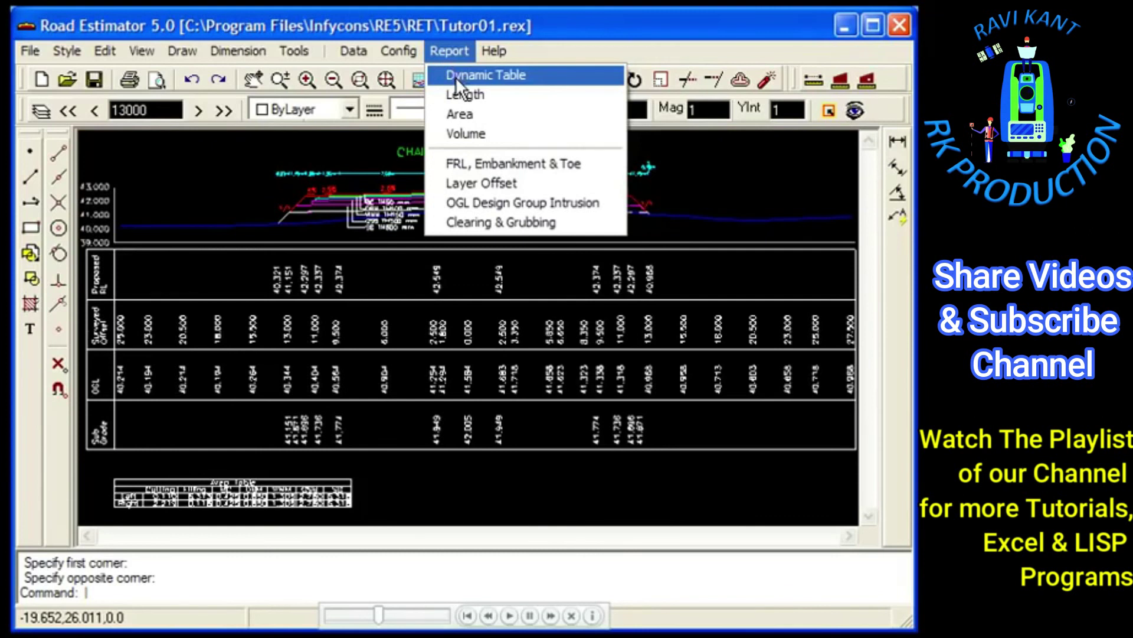
click(456, 77)
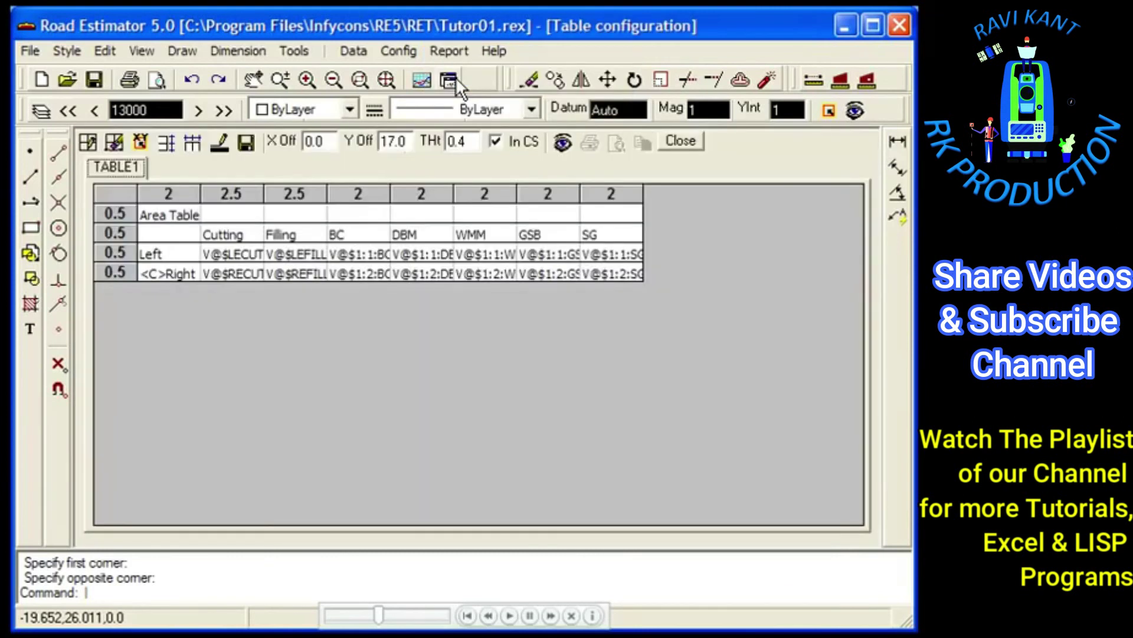
click(182, 215)
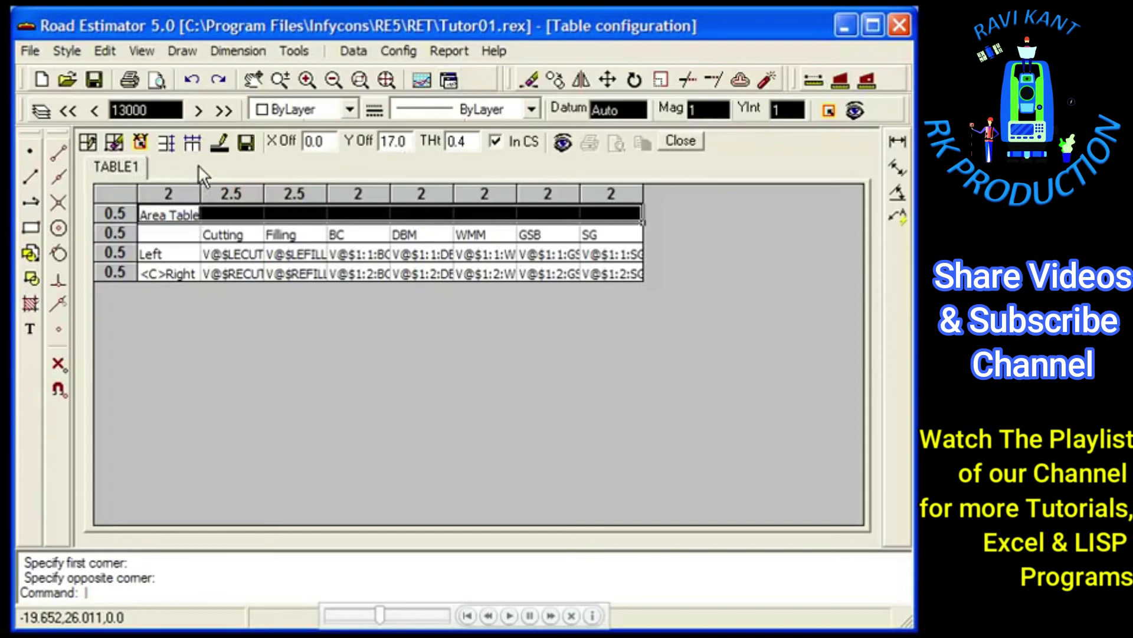
click(199, 148)
text(3.5)
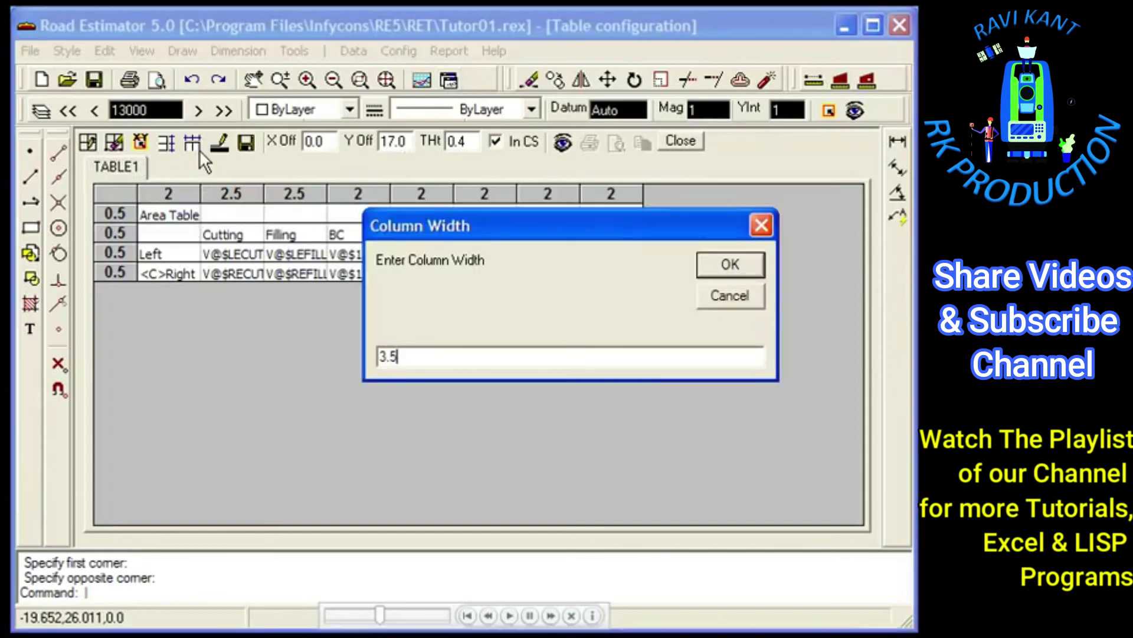
key(Return)
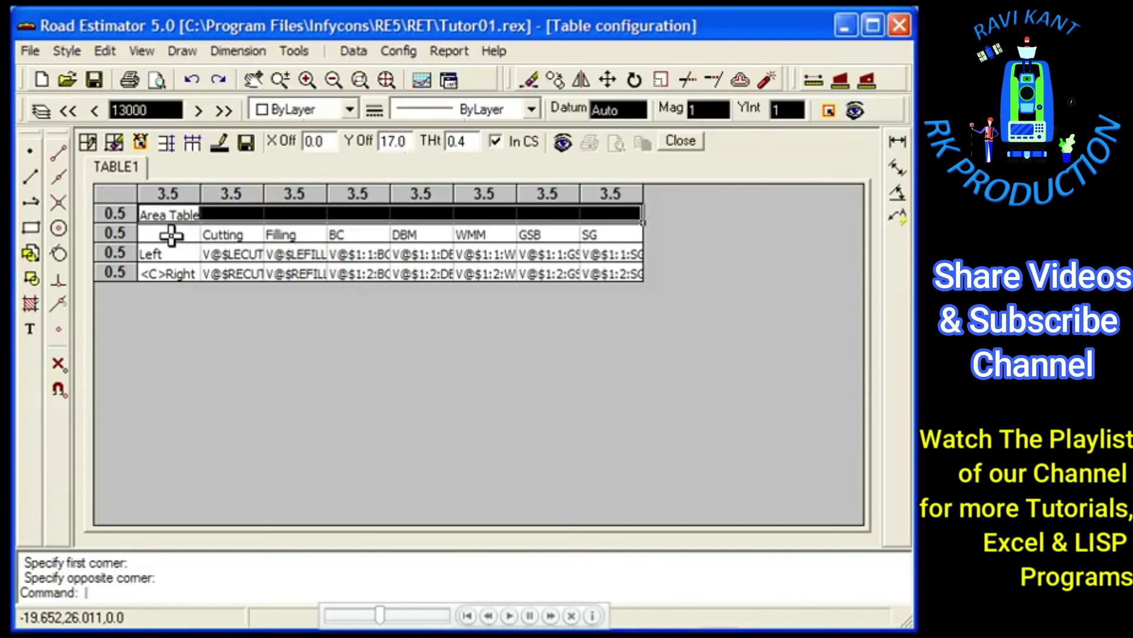
- Set the Area Table row height to 1 and close the table setup
drag(169, 237, 171, 266)
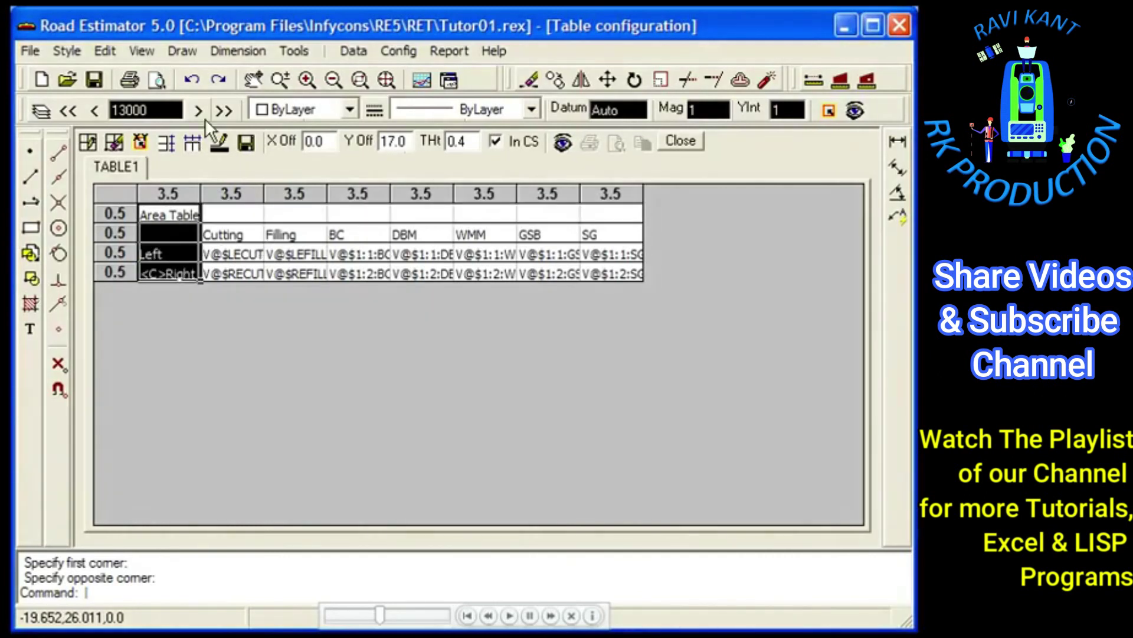
click(168, 142)
text(1)
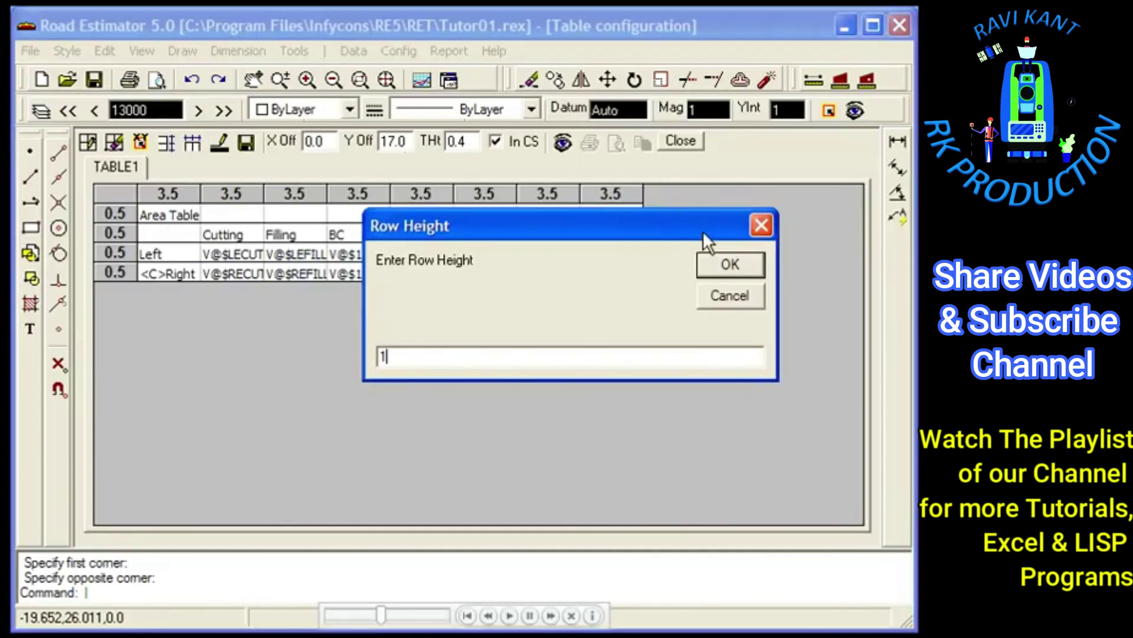
click(714, 266)
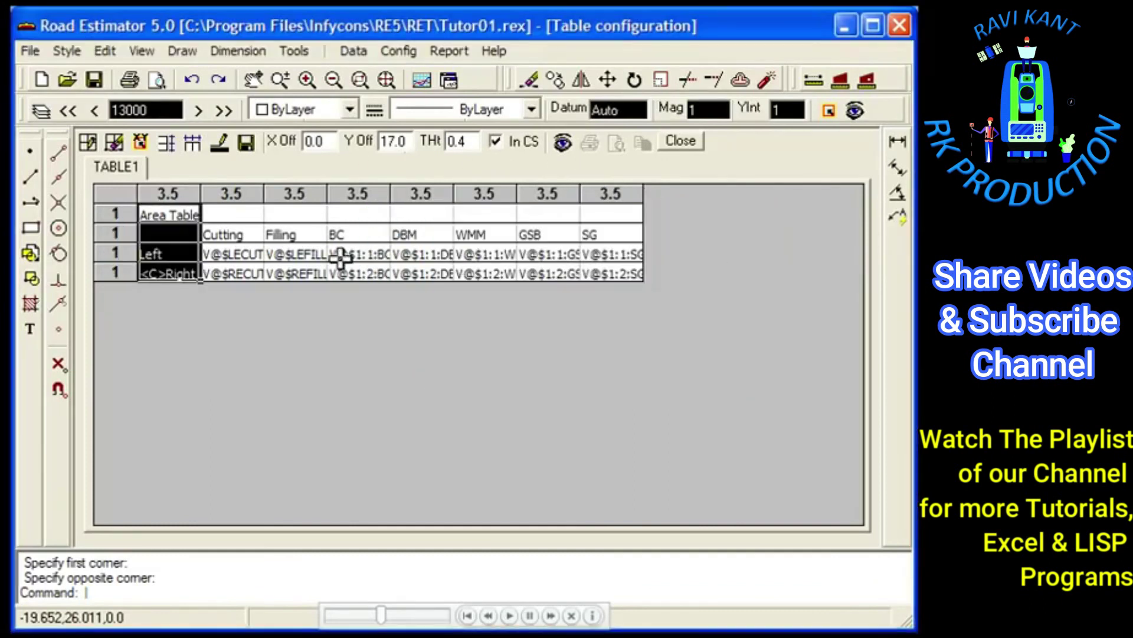
click(175, 233)
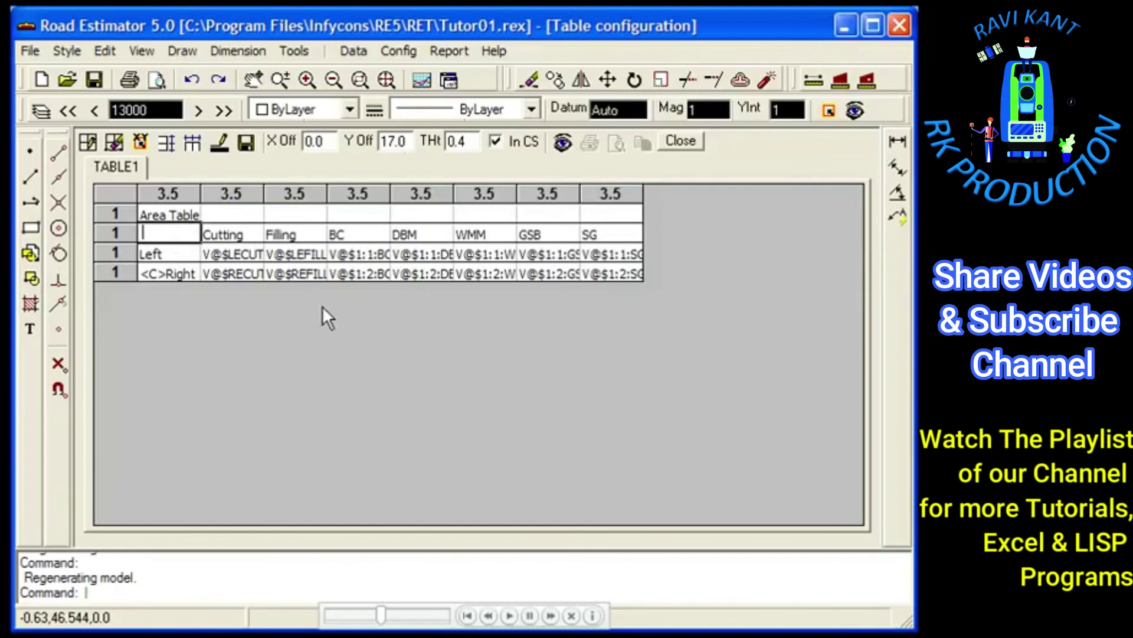
key(Down)
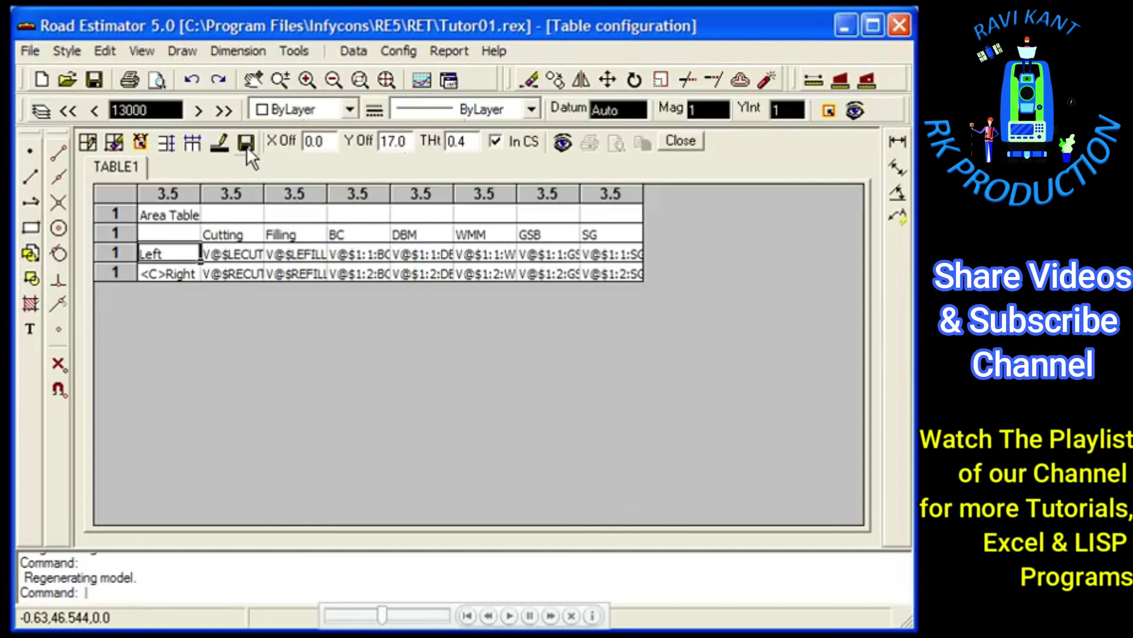
click(670, 143)
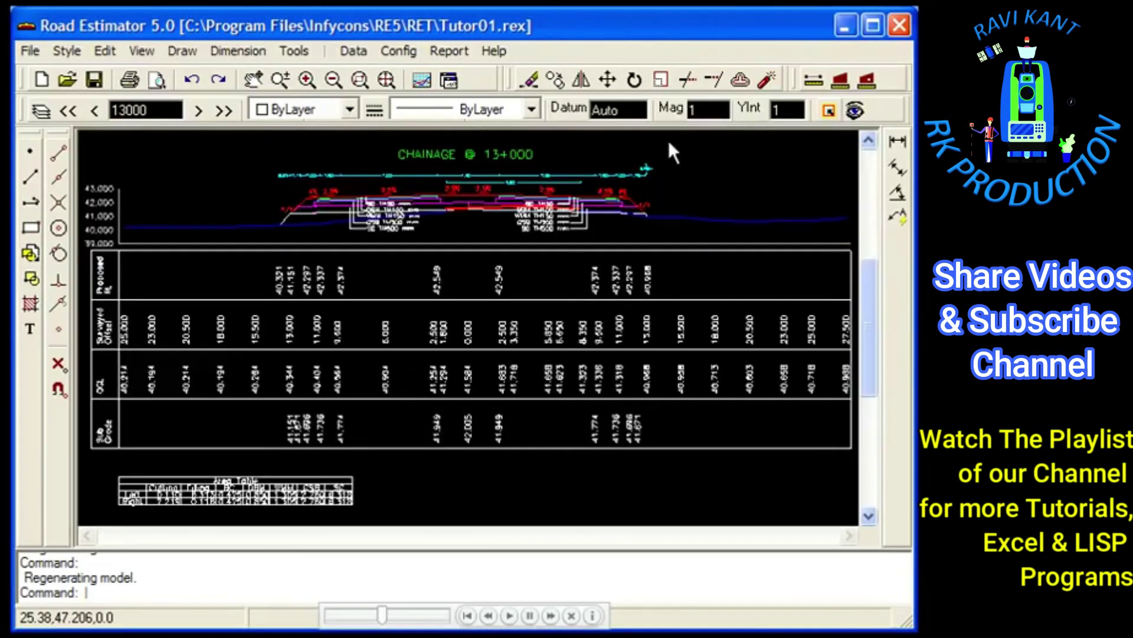
- Regenerate and zoom in to check the resized Area Table, then step to chainage 13+050
click(854, 111)
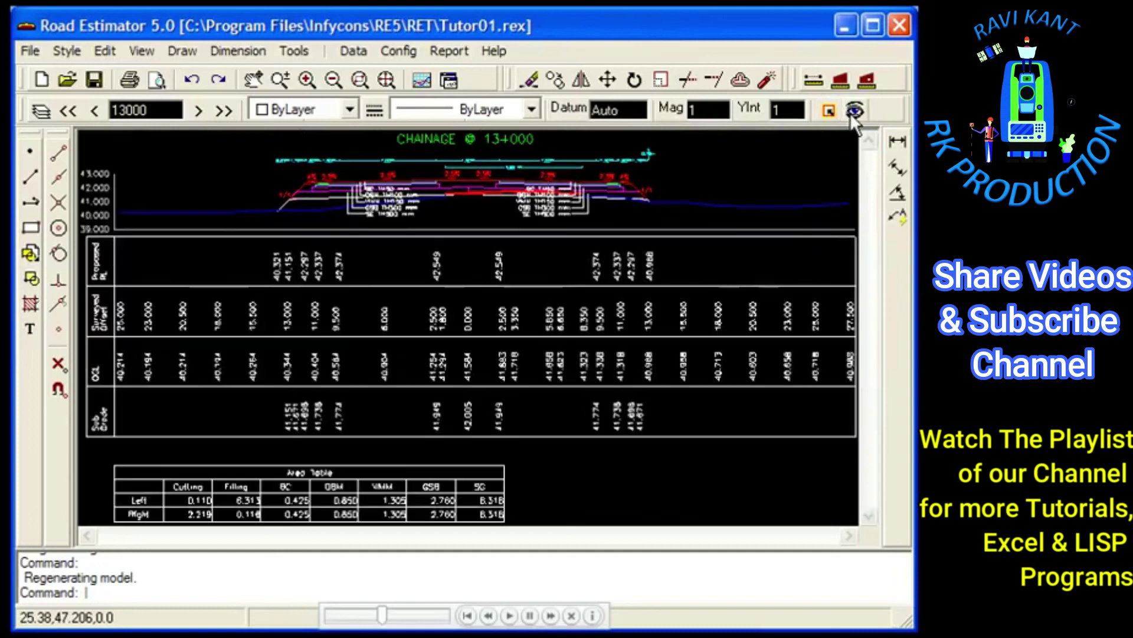
click(359, 82)
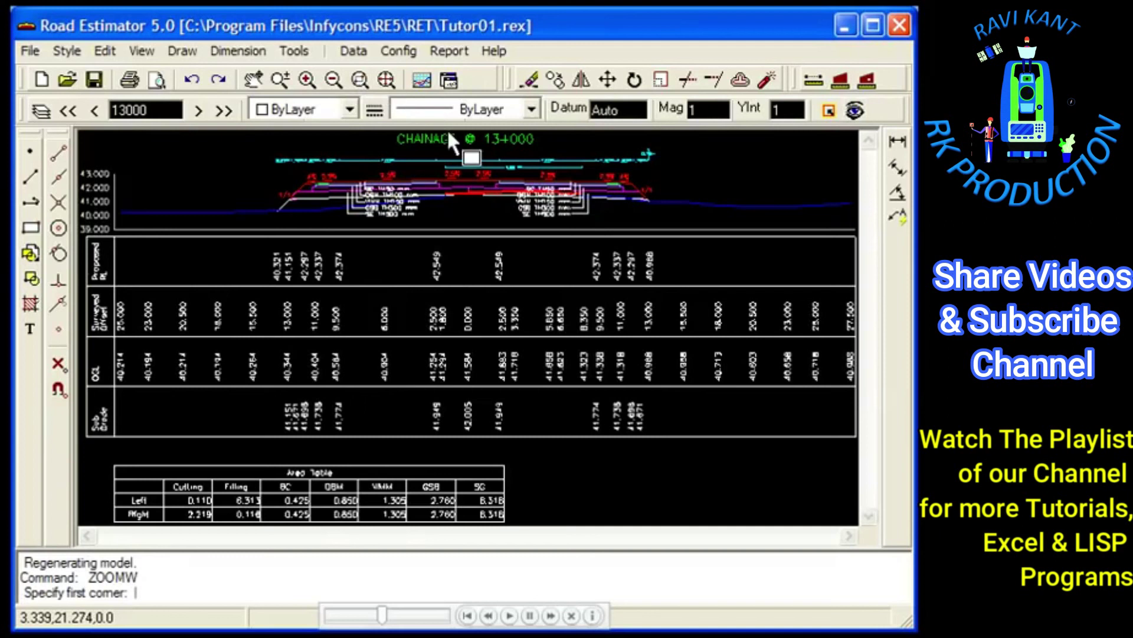
click(522, 515)
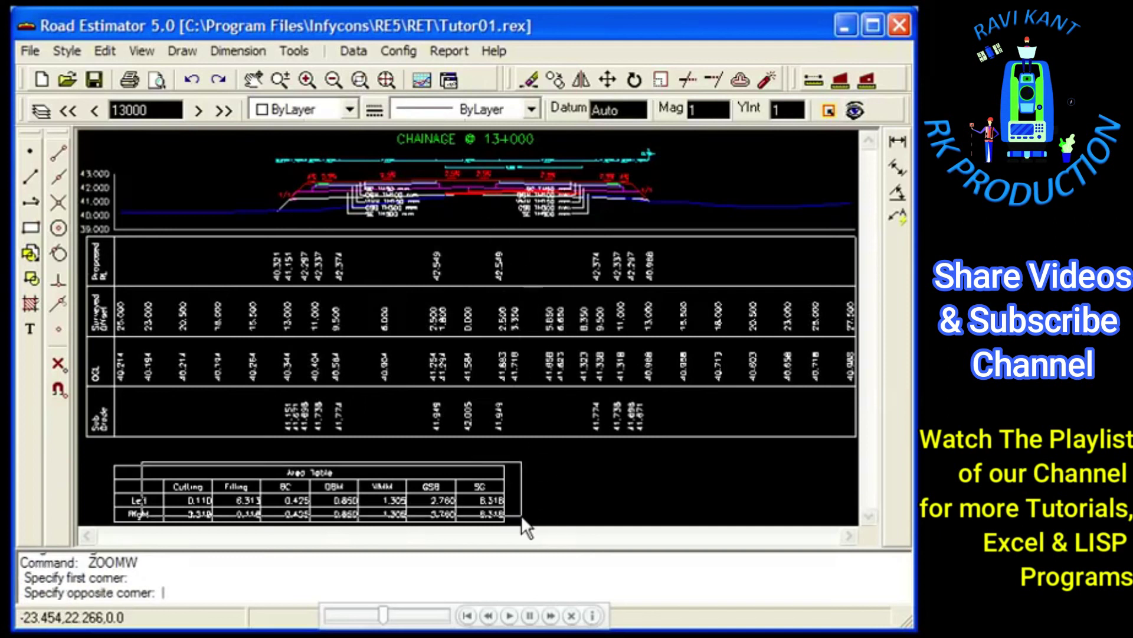
click(98, 464)
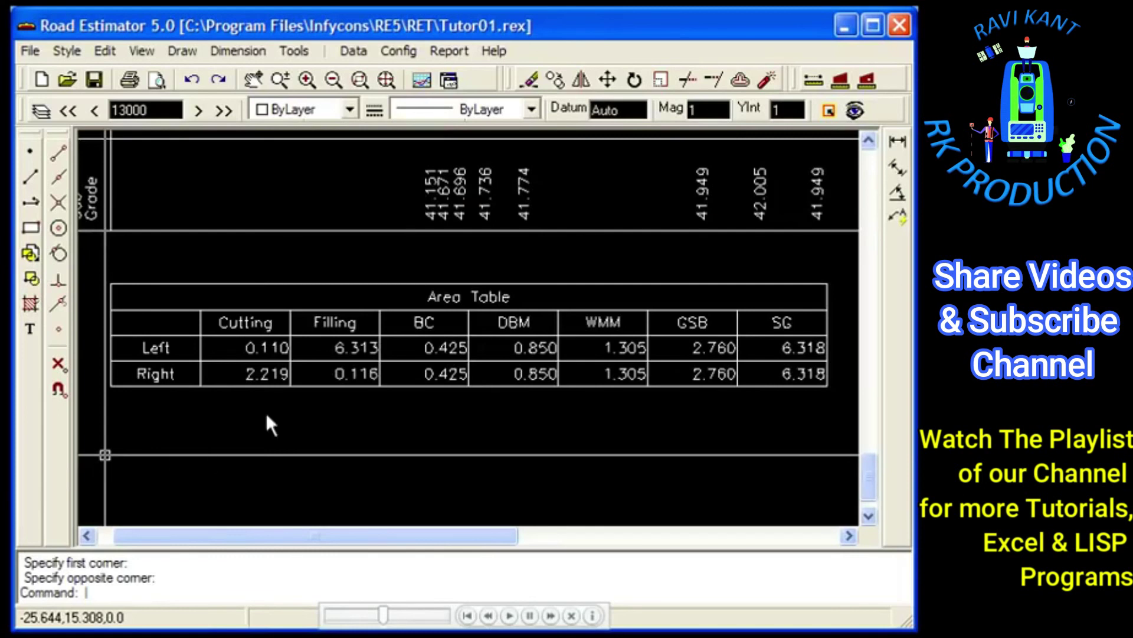
click(385, 83)
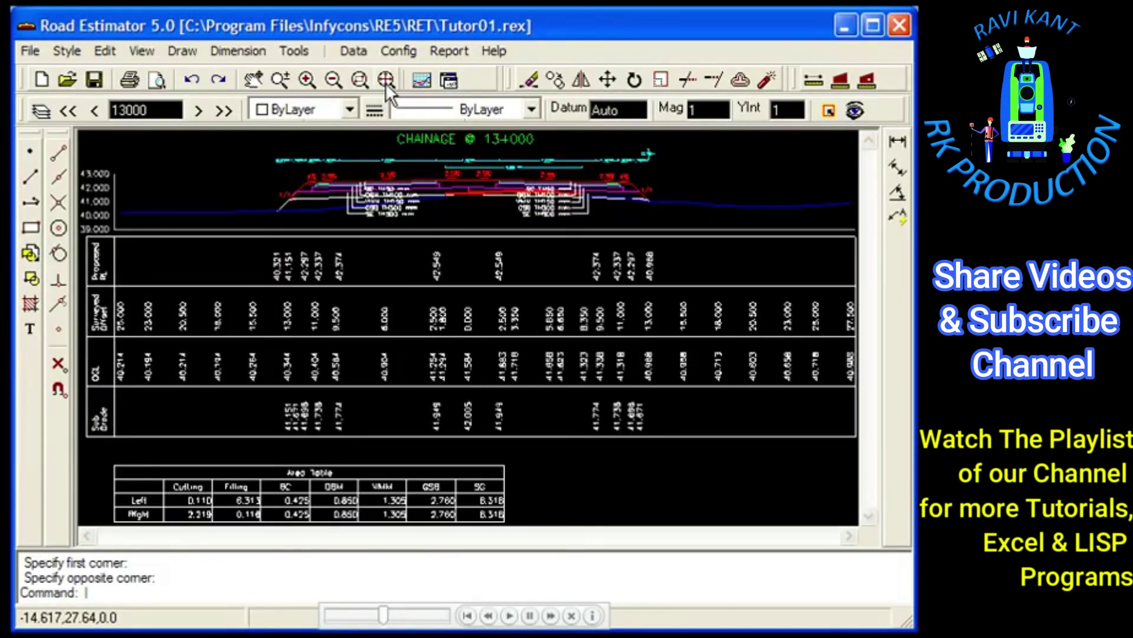
key(Page_Down)
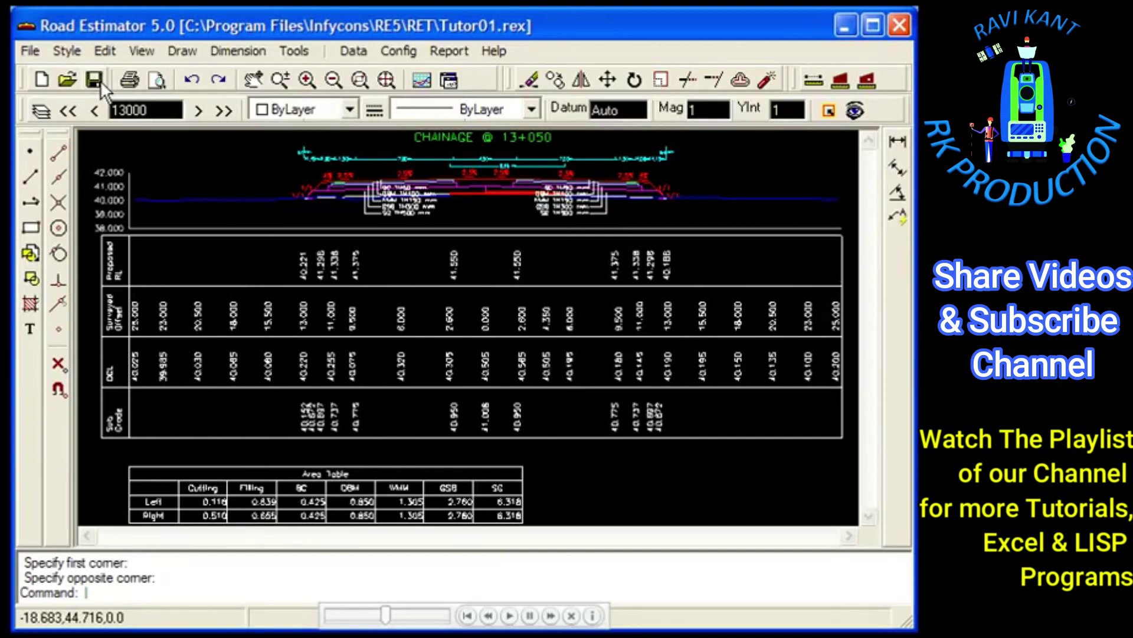
- Back on 13+000, zoom out, select the whole cross-section and copy it with CBCOPY
click(334, 81)
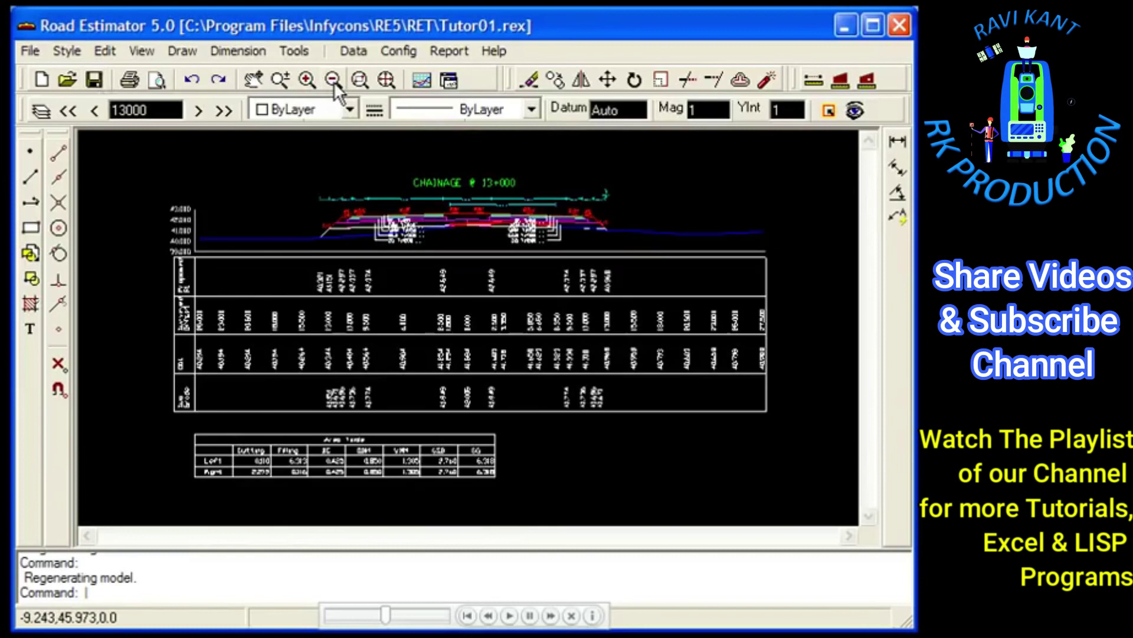
click(334, 80)
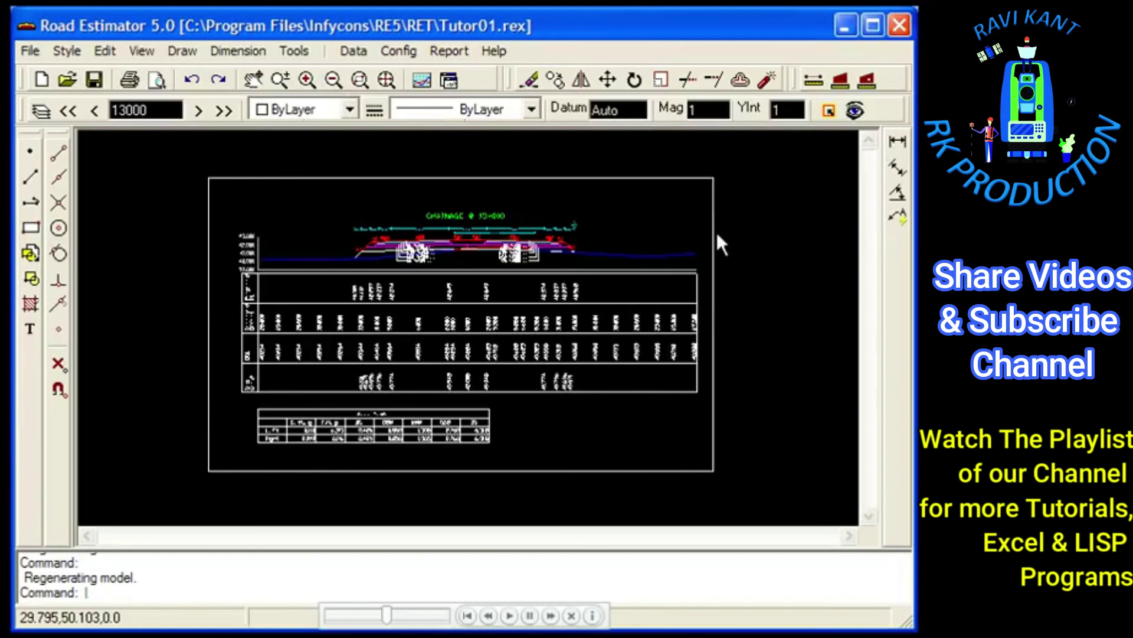
click(721, 176)
key(ctrl+c)
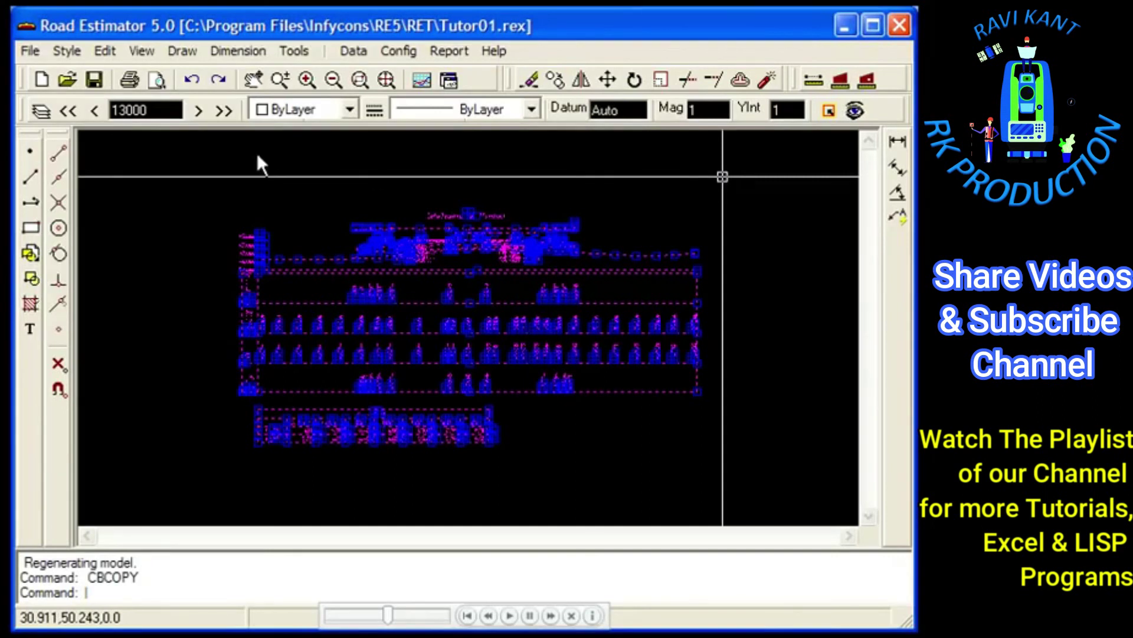
click(30, 52)
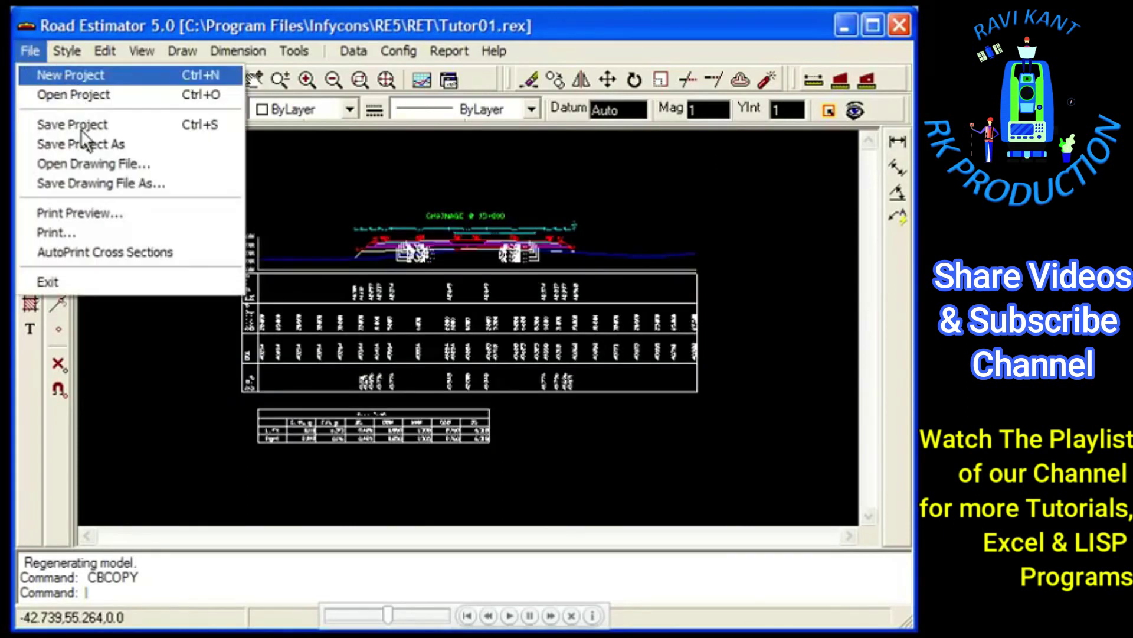
- Open T1-A4-Landscape.APD from the RE5 Template folder
click(83, 168)
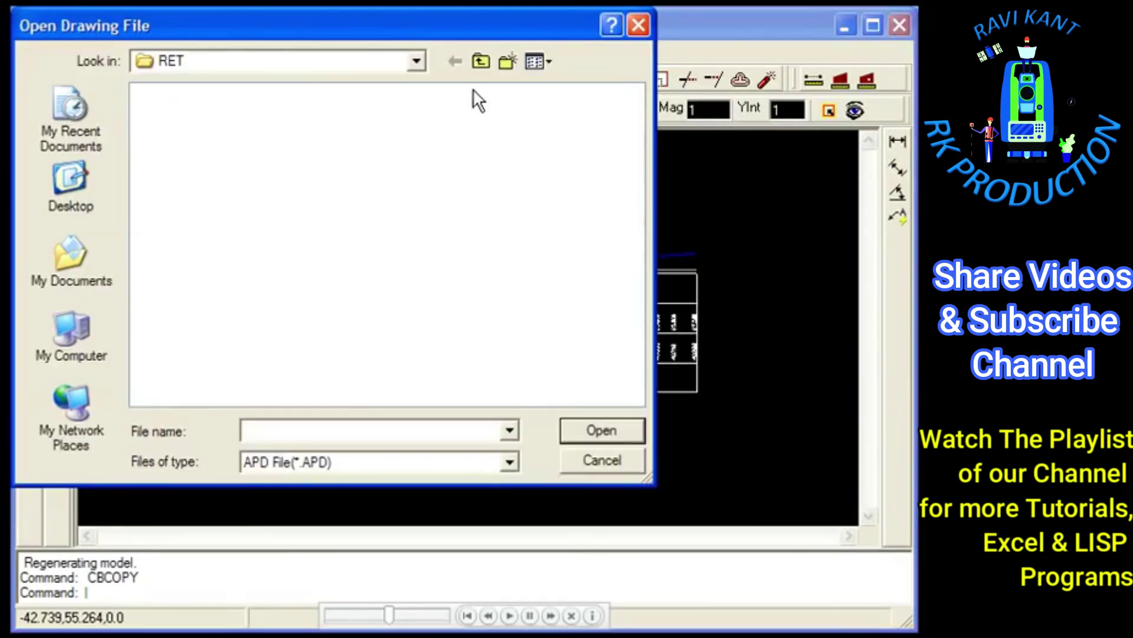
click(481, 62)
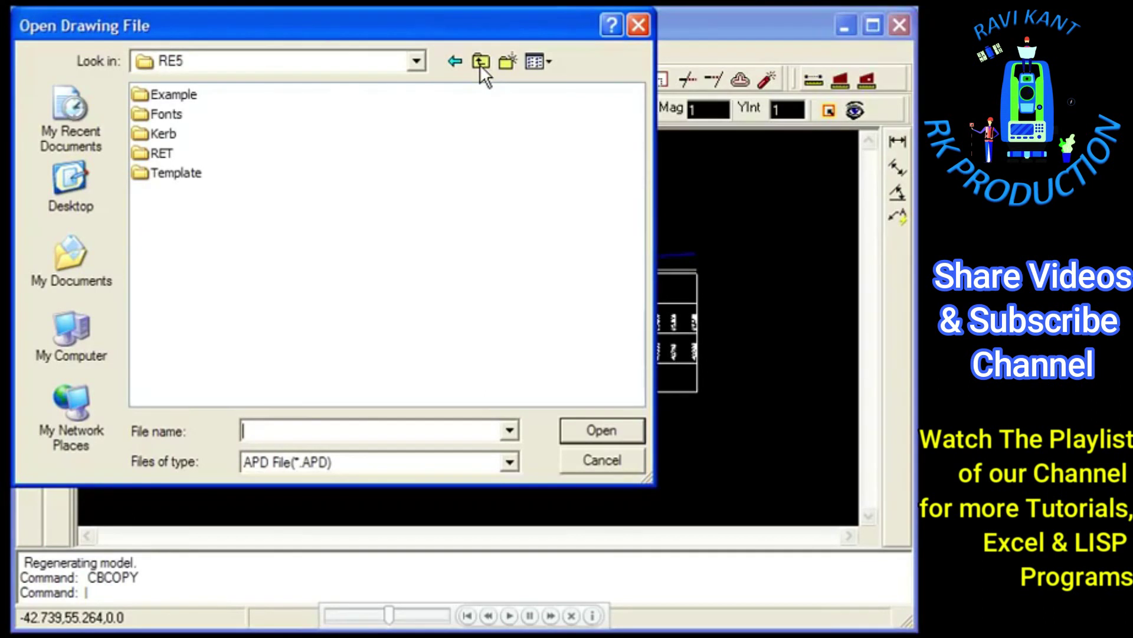
double_click(172, 176)
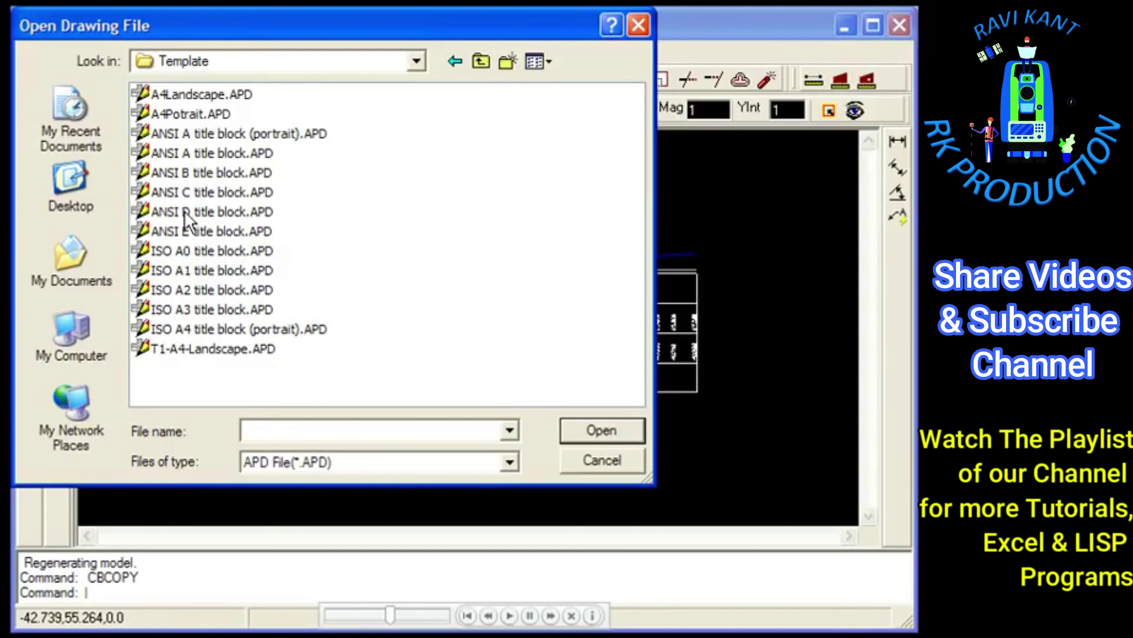
click(191, 350)
click(586, 427)
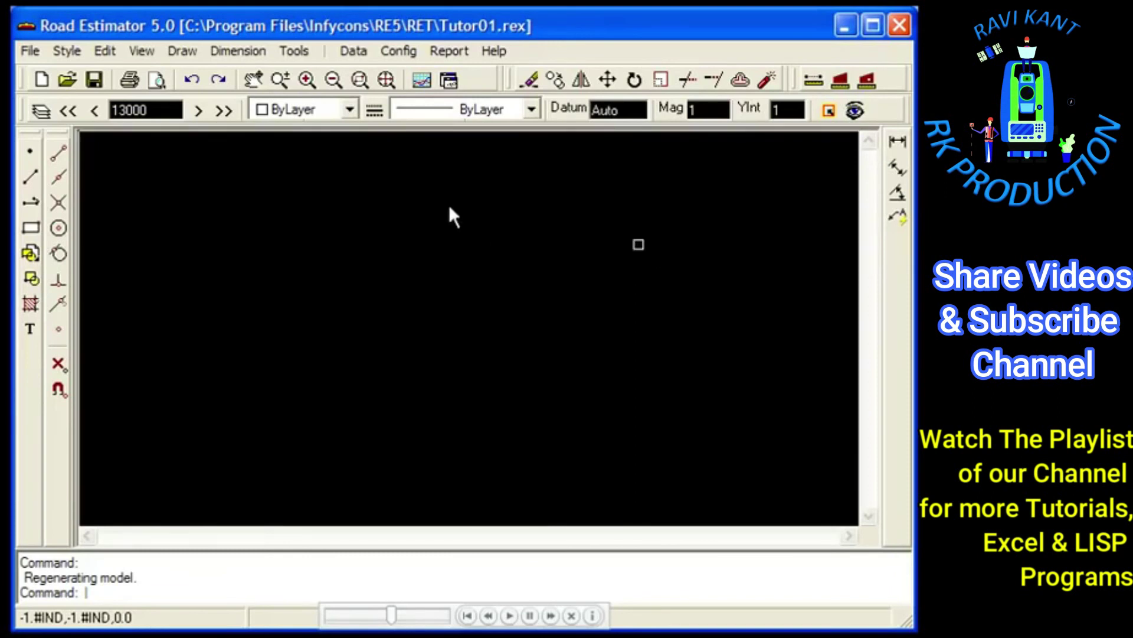
- Zoom to the full template sheet, then zoom in on the title block's left end
click(385, 85)
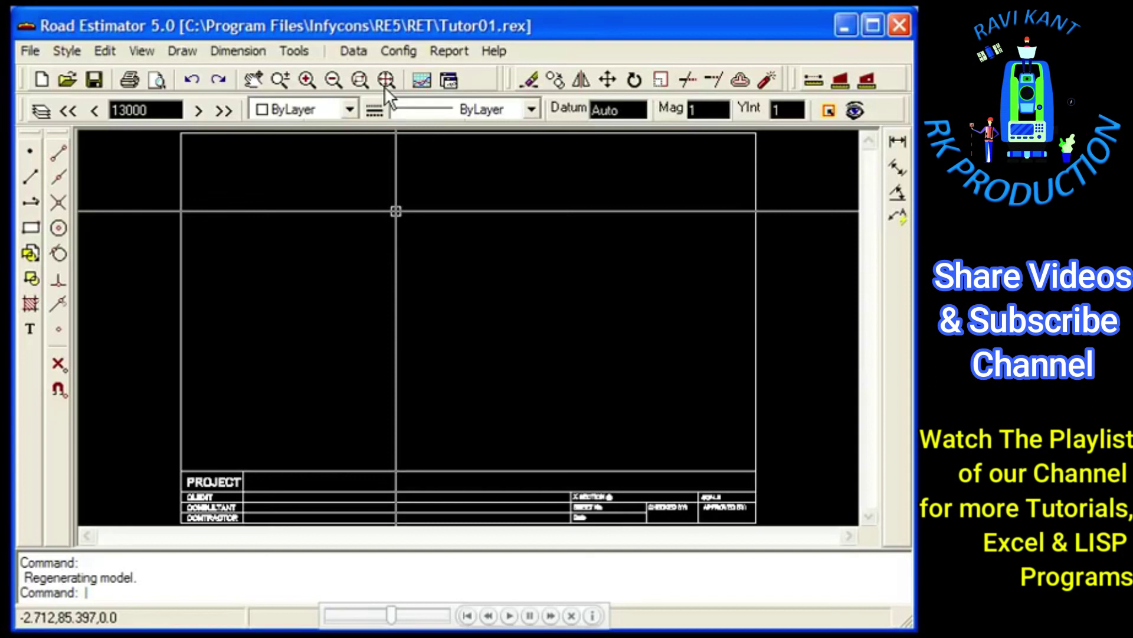
click(330, 82)
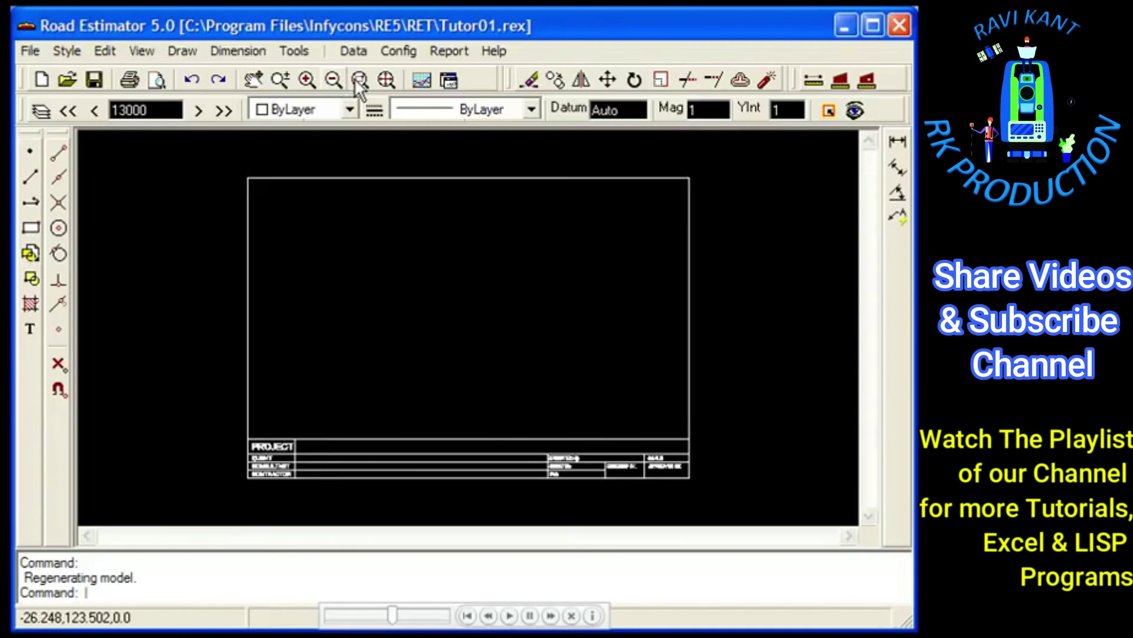
click(357, 80)
click(228, 437)
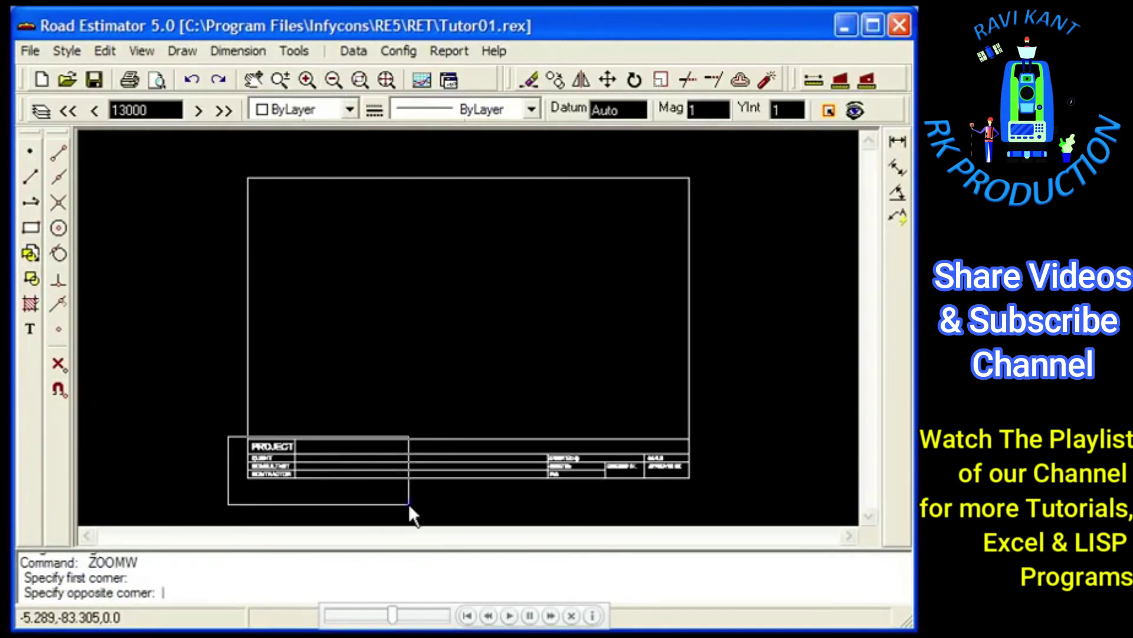
click(409, 504)
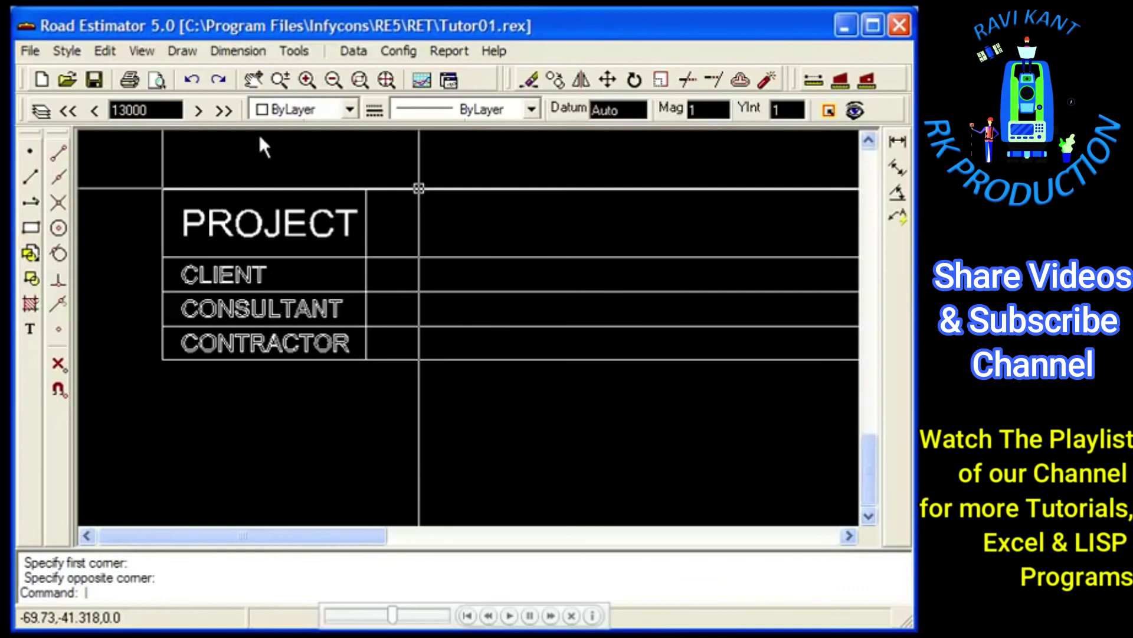
- Pan right along the title block's X-SECTION, SHEET No, CHECKED BY and APPROVED BY fields, then paste the cross-section
click(254, 80)
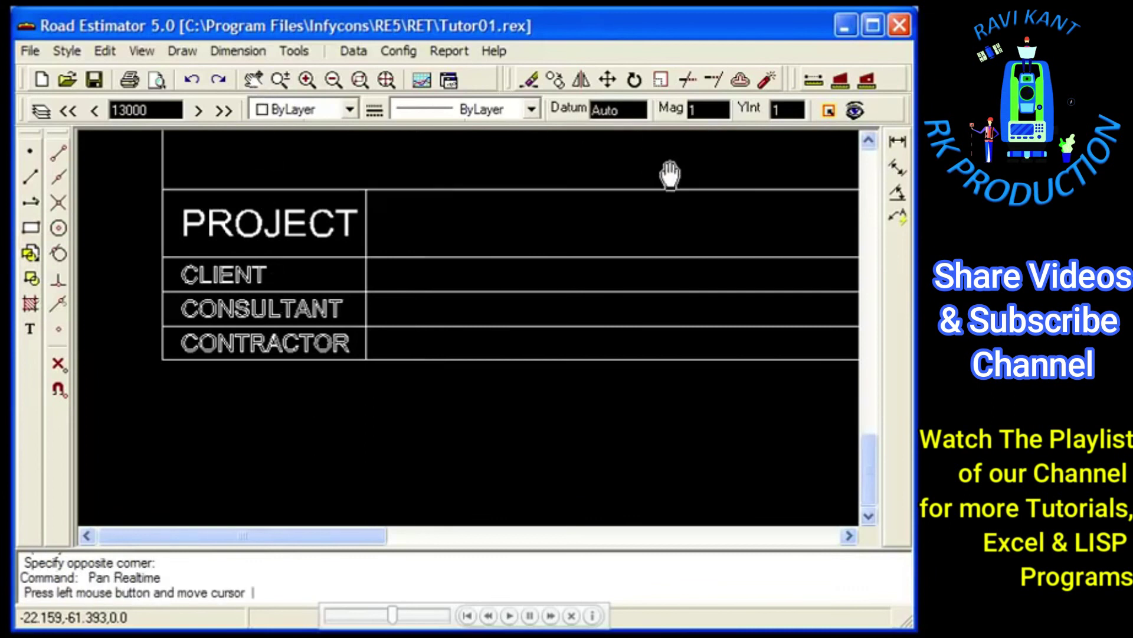
drag(743, 330, 509, 328)
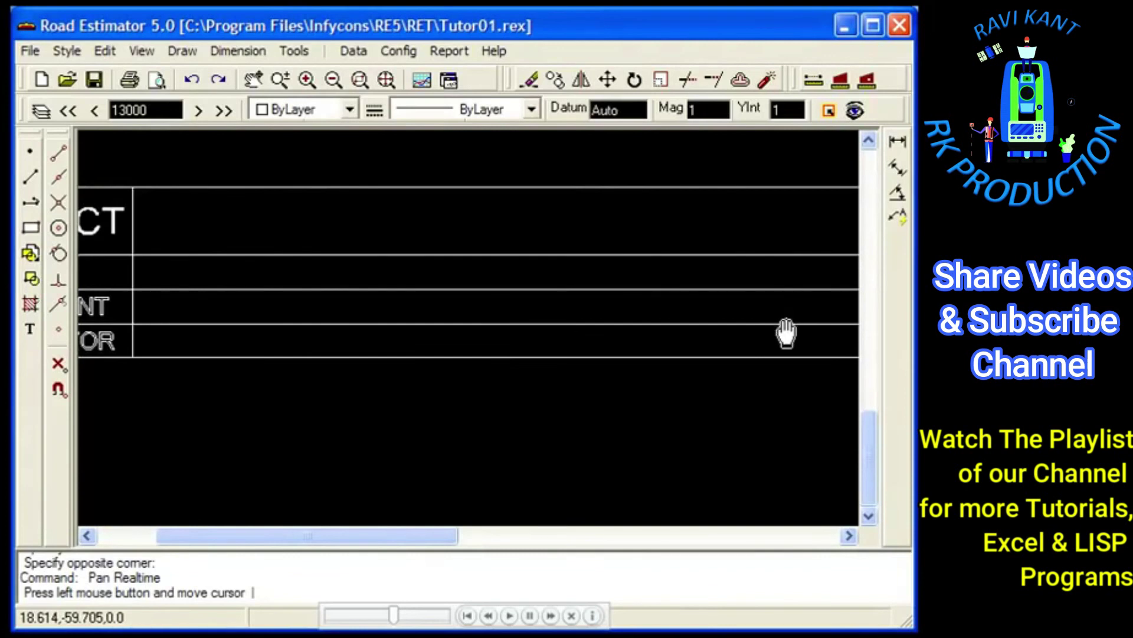
drag(786, 334, 496, 346)
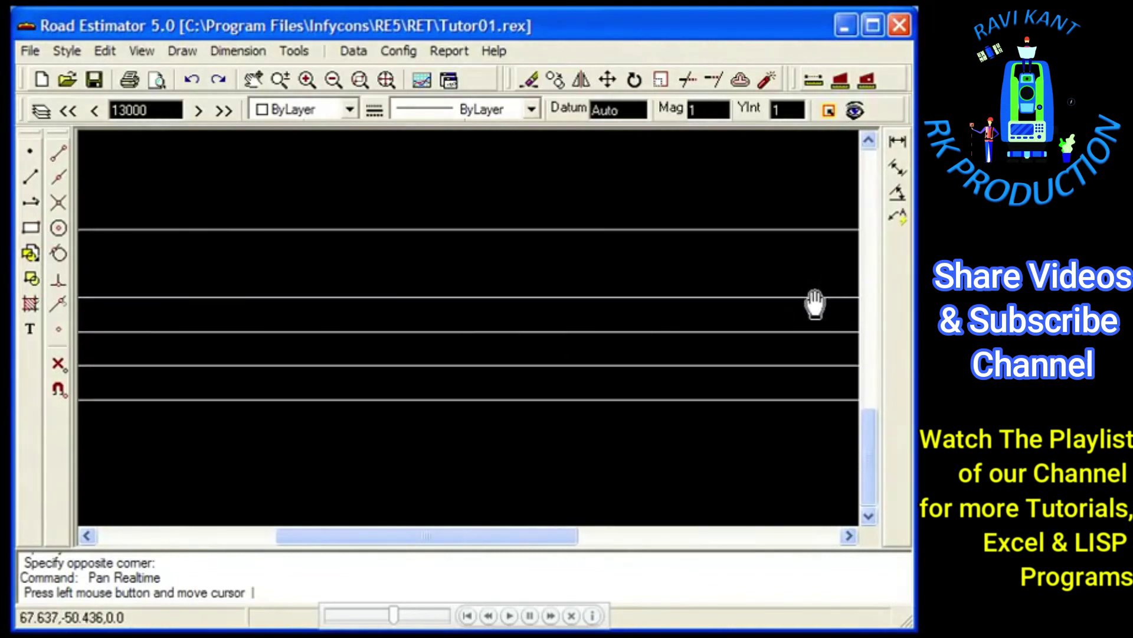
drag(816, 308, 486, 353)
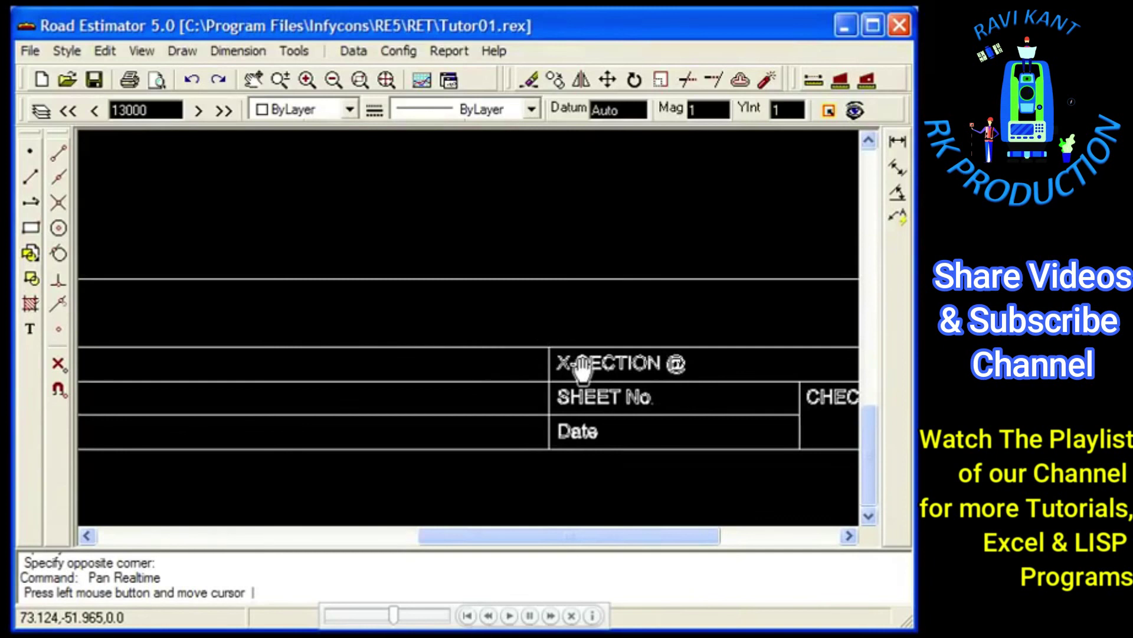
drag(582, 367, 383, 324)
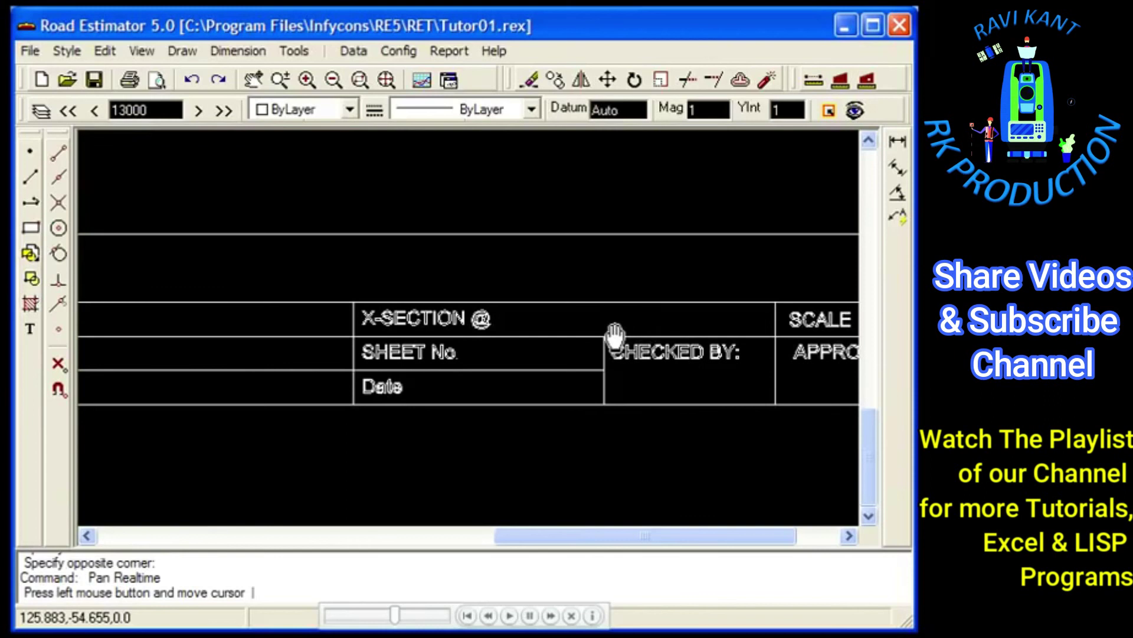
drag(614, 330, 415, 322)
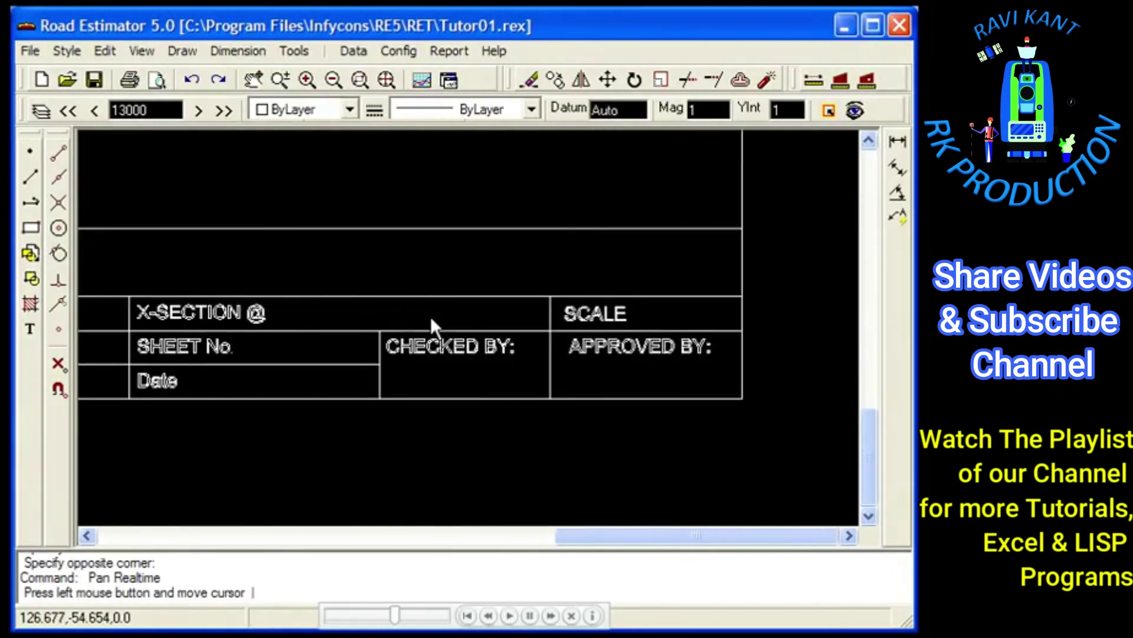
key(Escape)
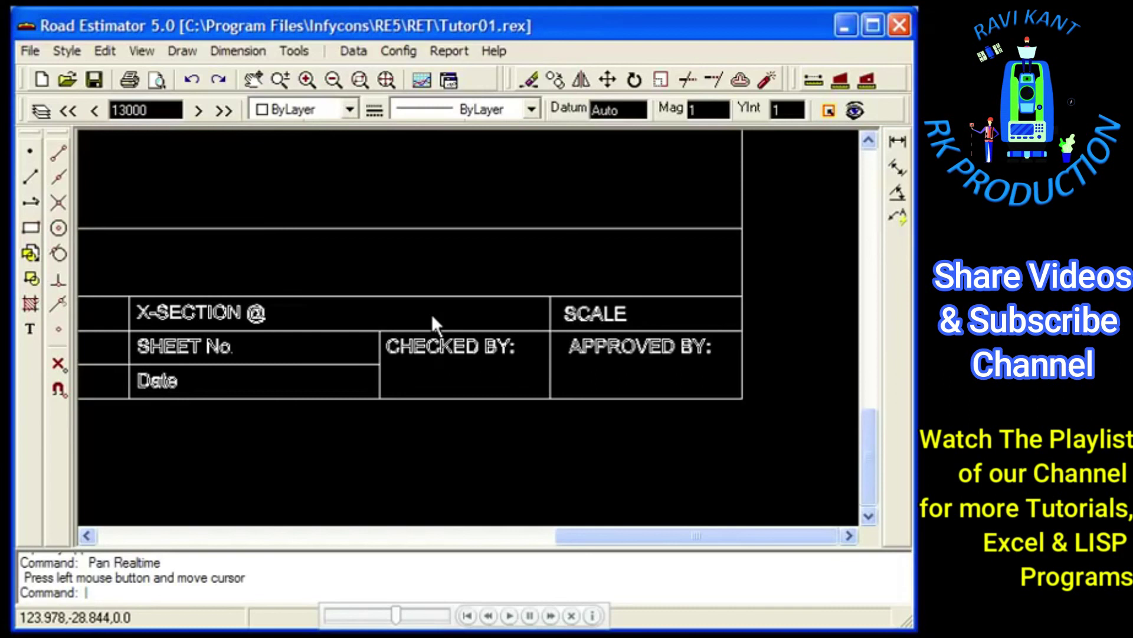
key(ctrl+v)
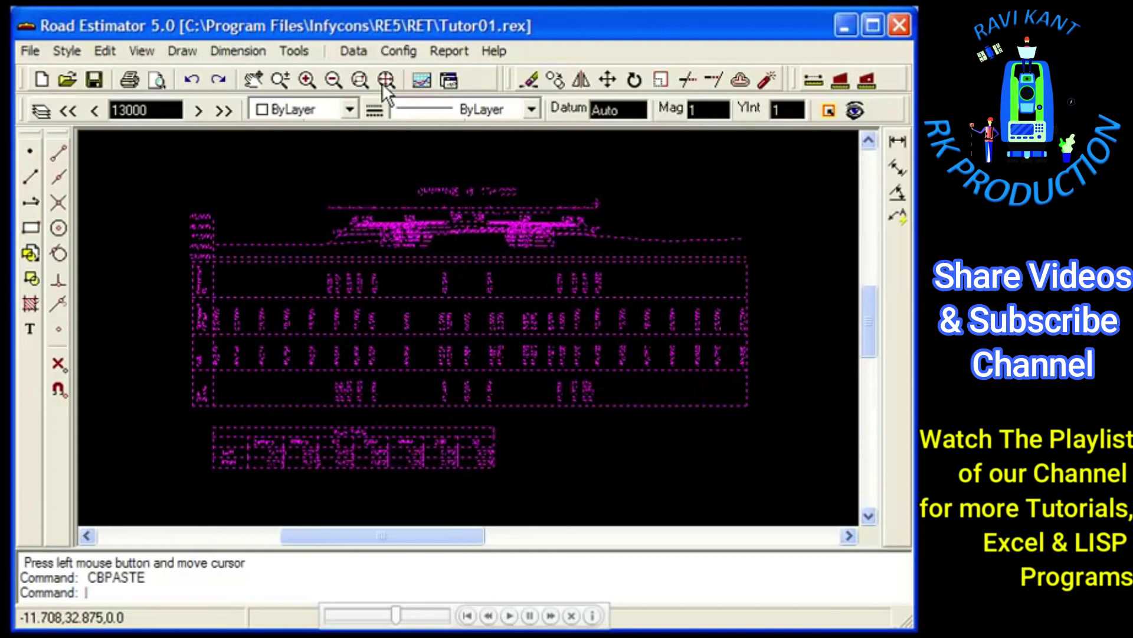
- Deselect the pasted cross-section and zoom out to see the whole A4 sheet
right_click(302, 191)
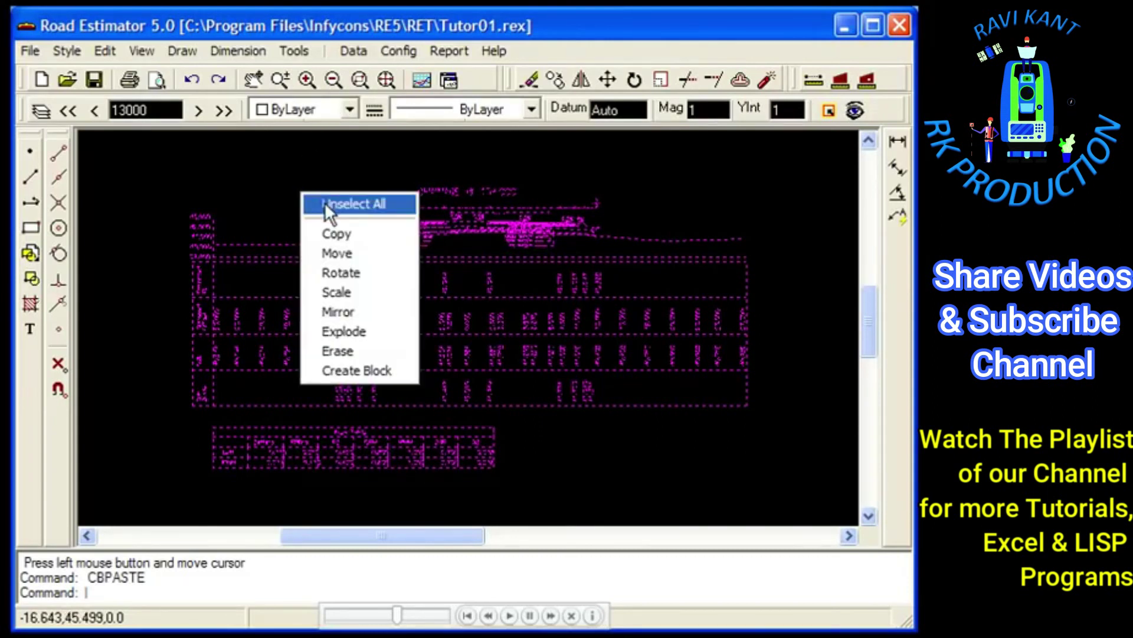
click(328, 207)
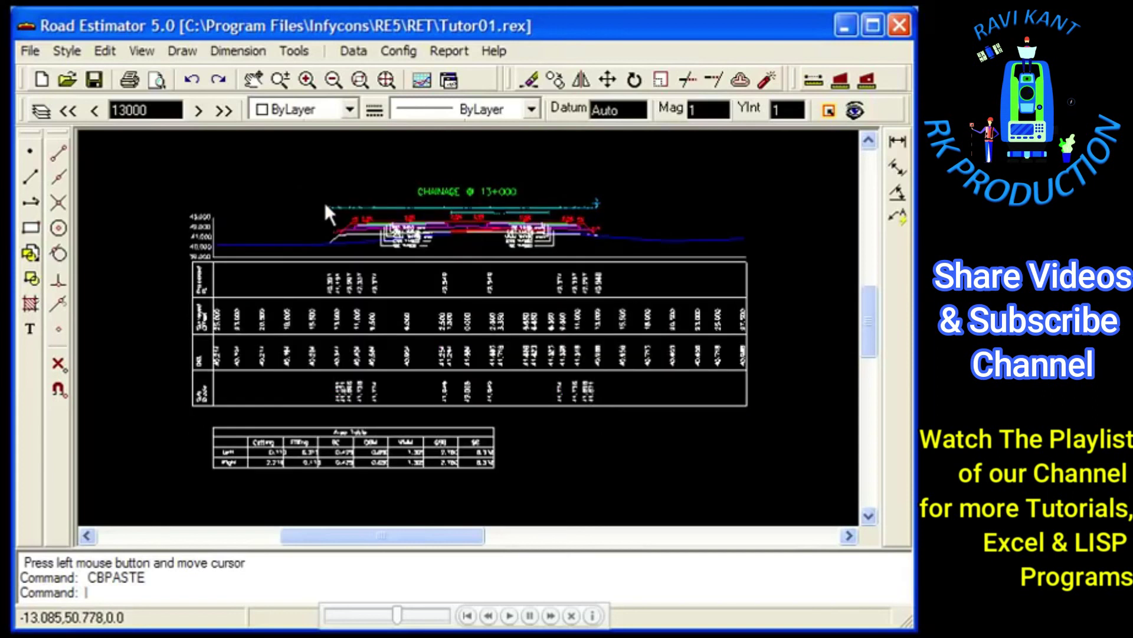
click(386, 79)
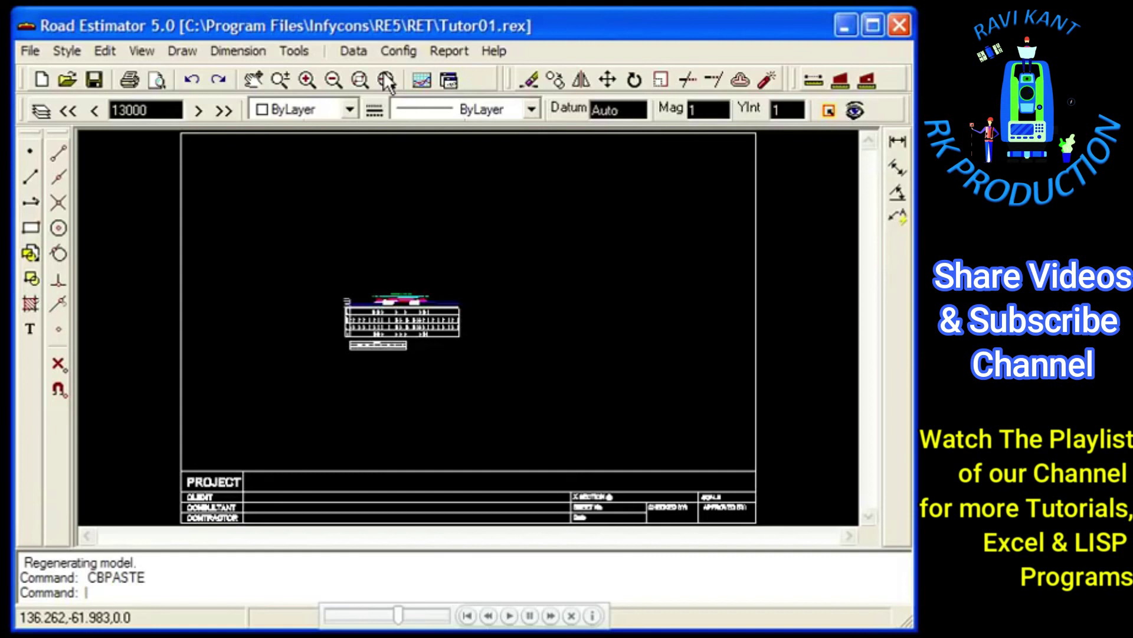
click(332, 80)
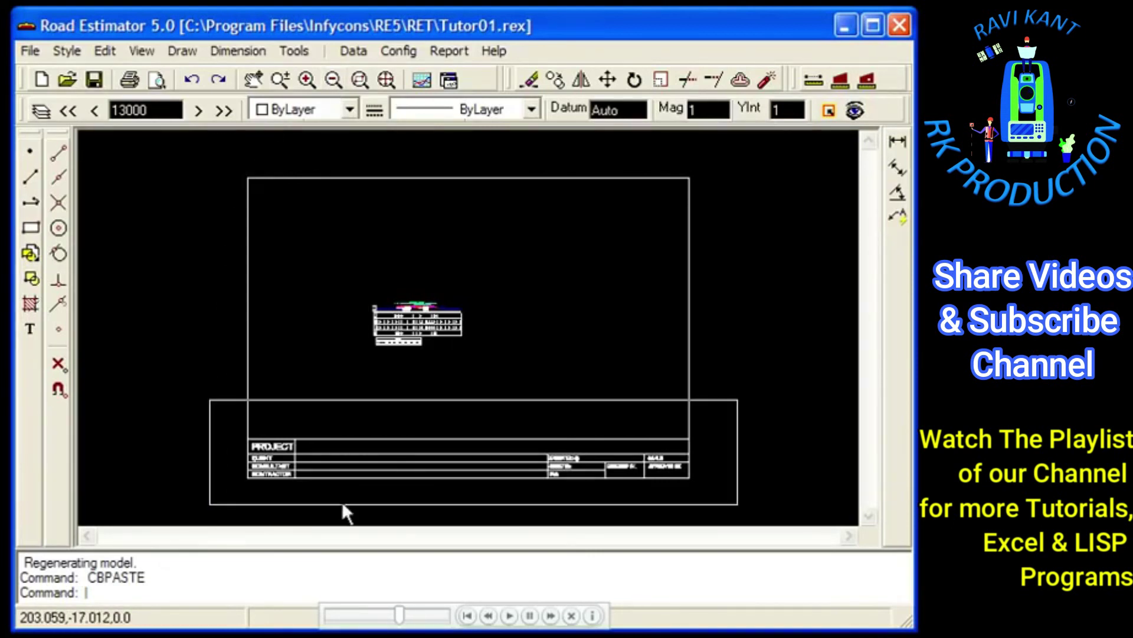
- Move the A4 sheet frame and title block to the right with the M command
click(739, 400)
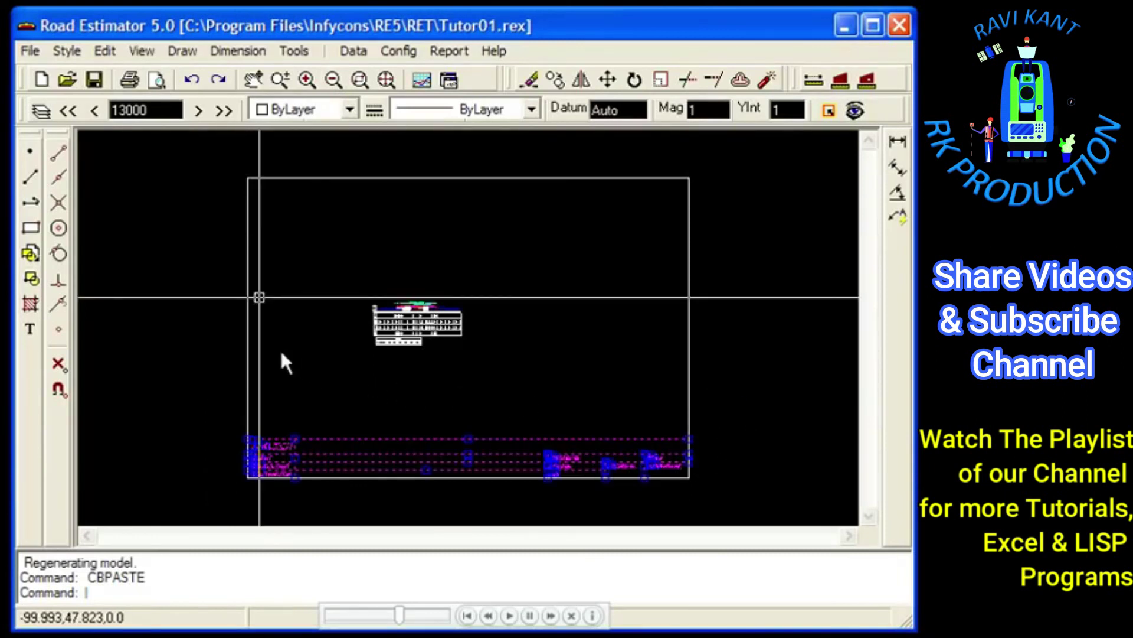
text(M)
key(Return)
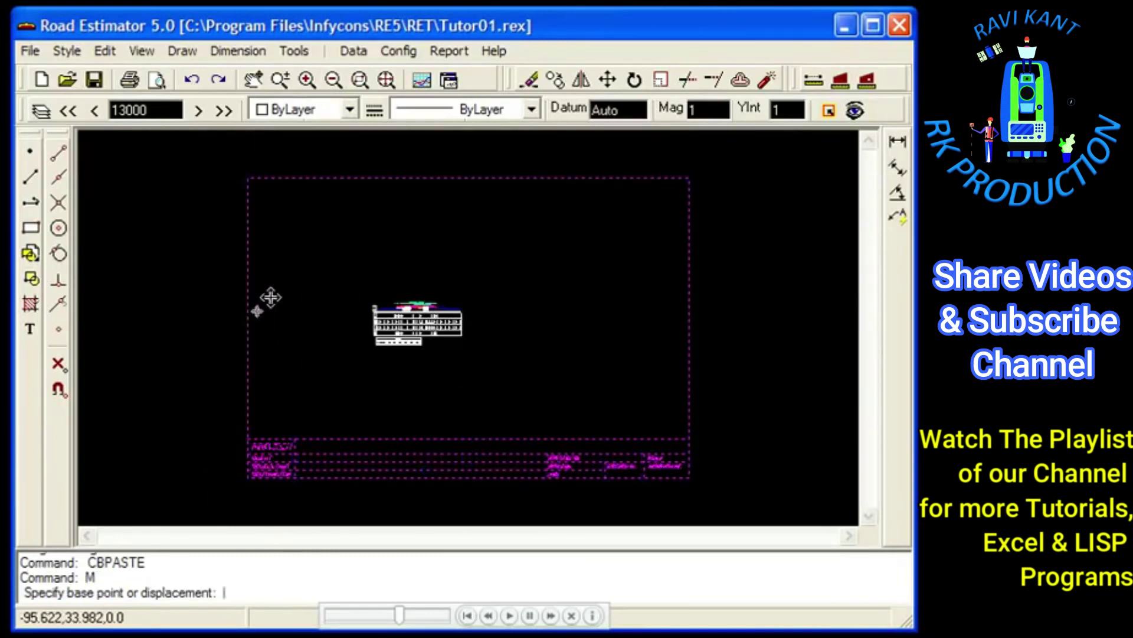
click(271, 338)
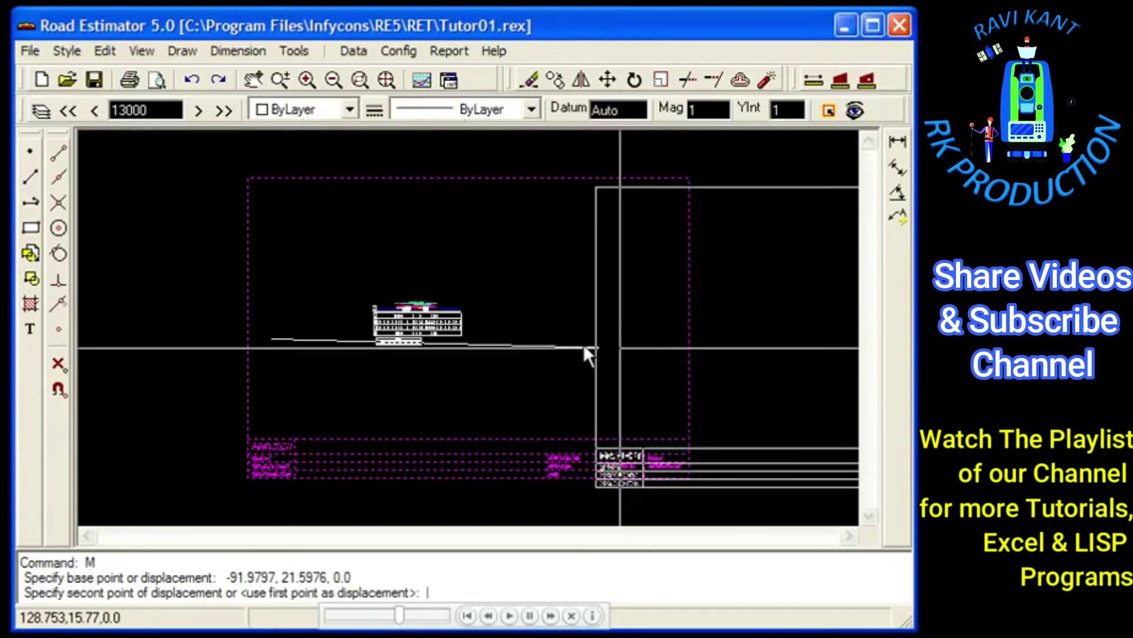
click(599, 350)
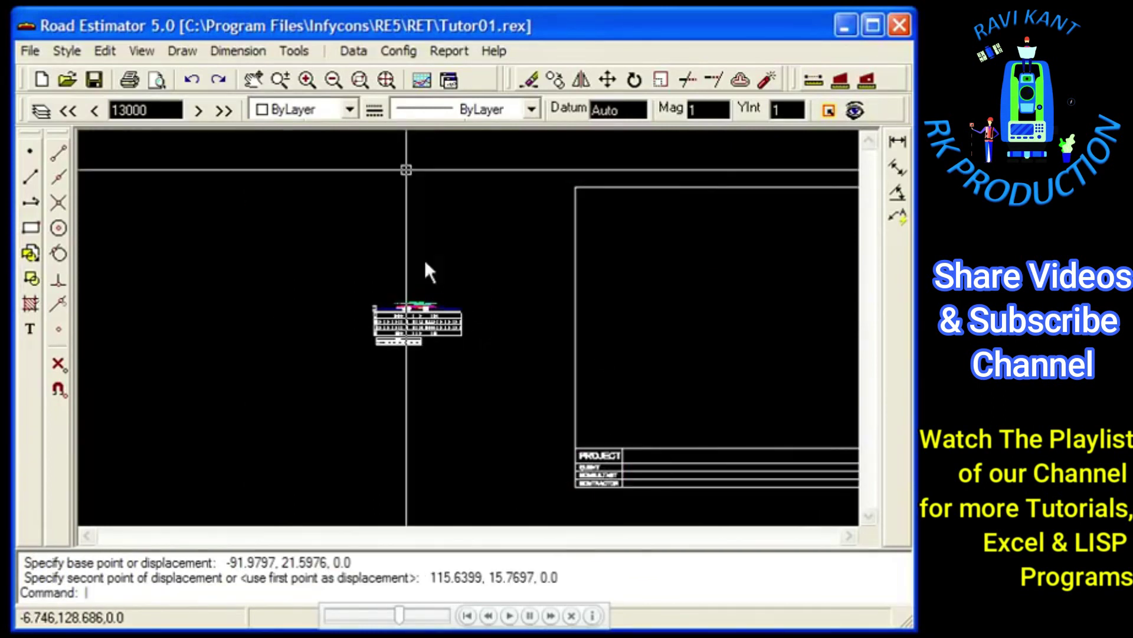
- Zoom out to show everything and begin a selection window around the title block
click(388, 86)
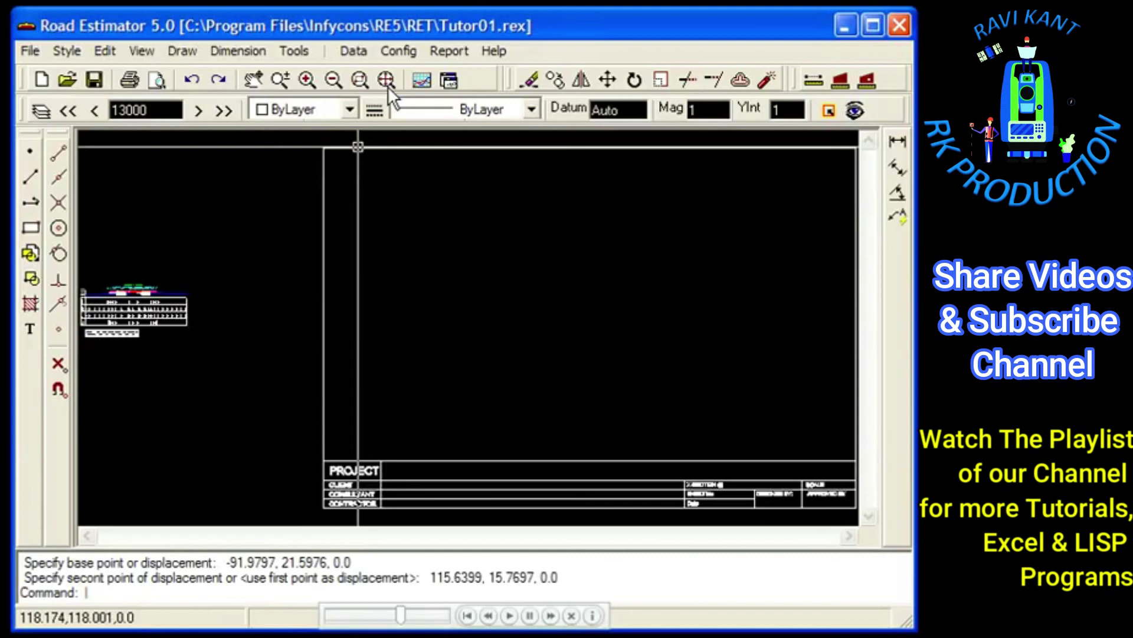
click(329, 81)
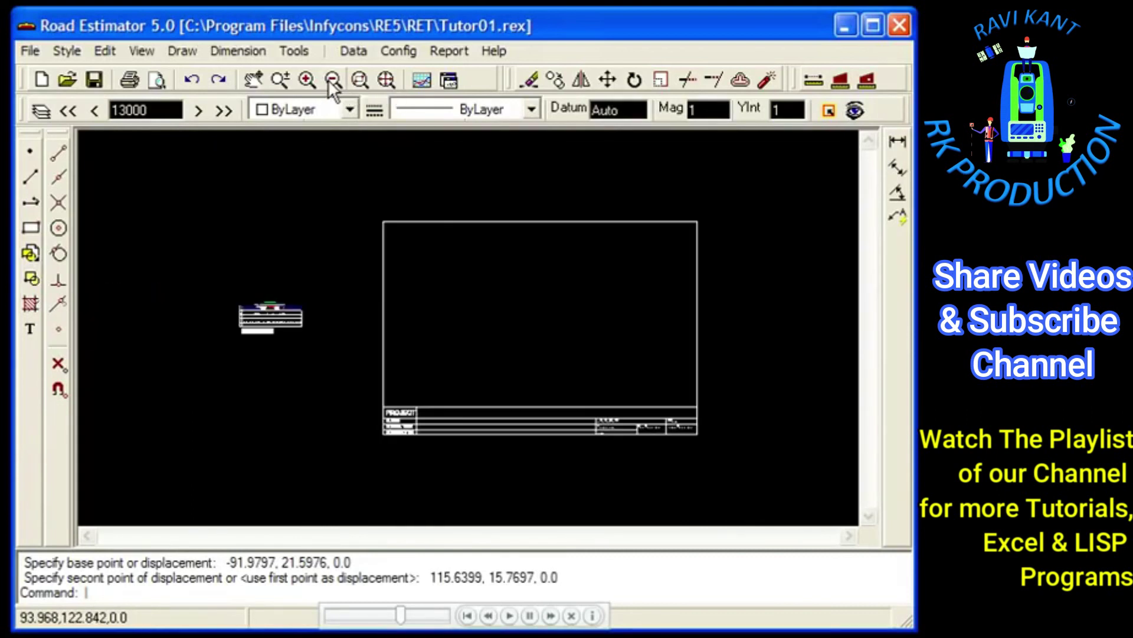
click(361, 471)
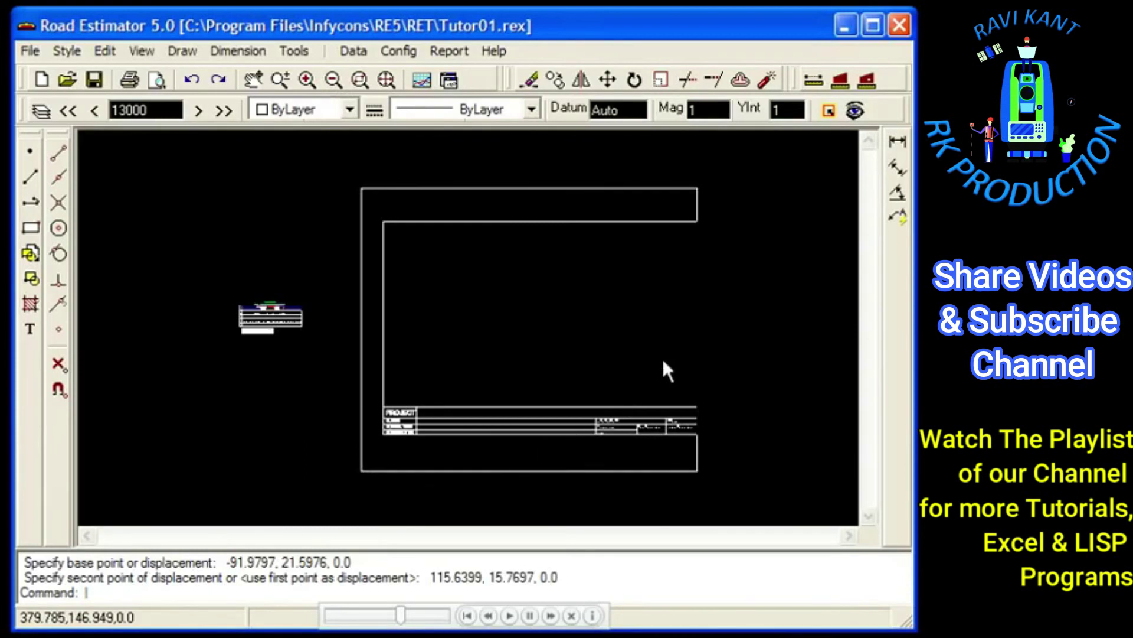
- Scale the selected A4 frame and title block by 0.25 from a picked base point, then reselect it
click(713, 187)
text(SC)
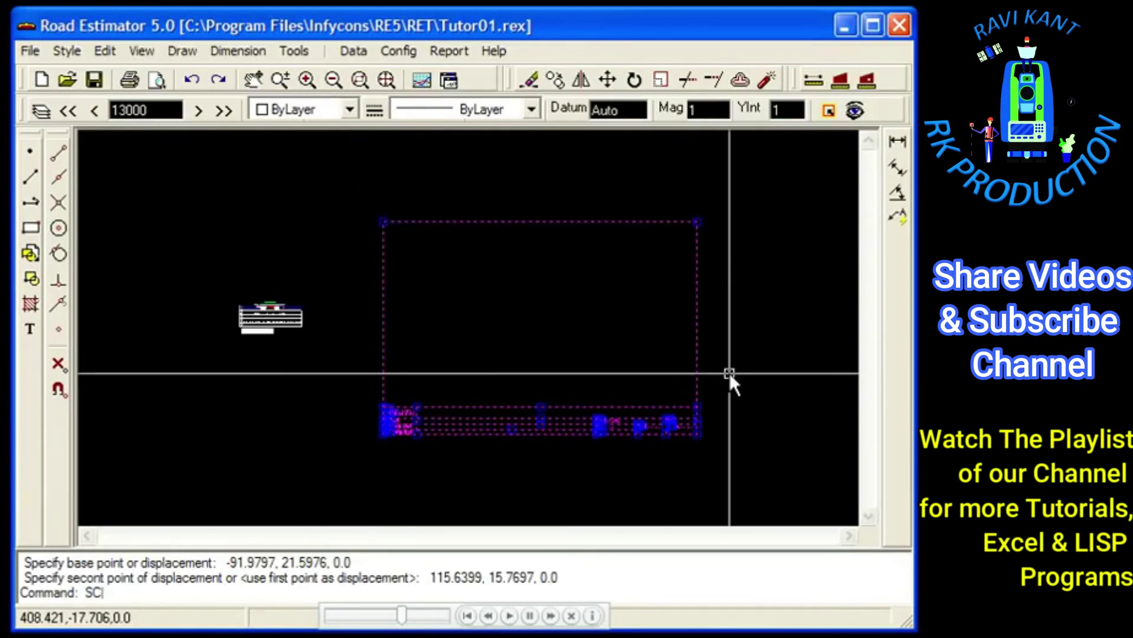
key(Return)
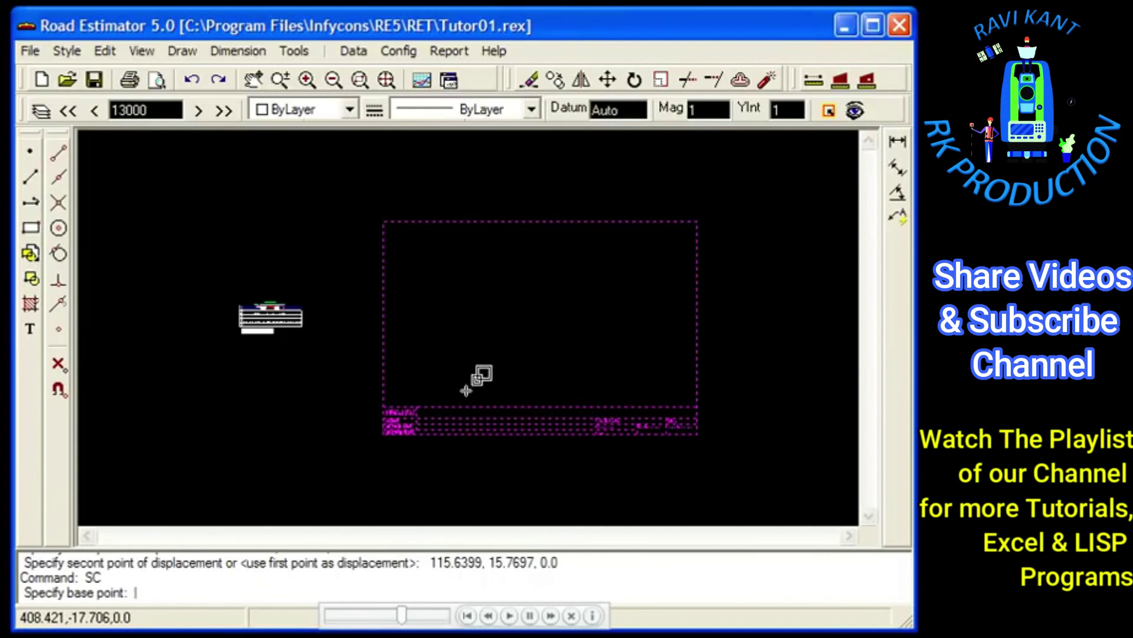
click(374, 444)
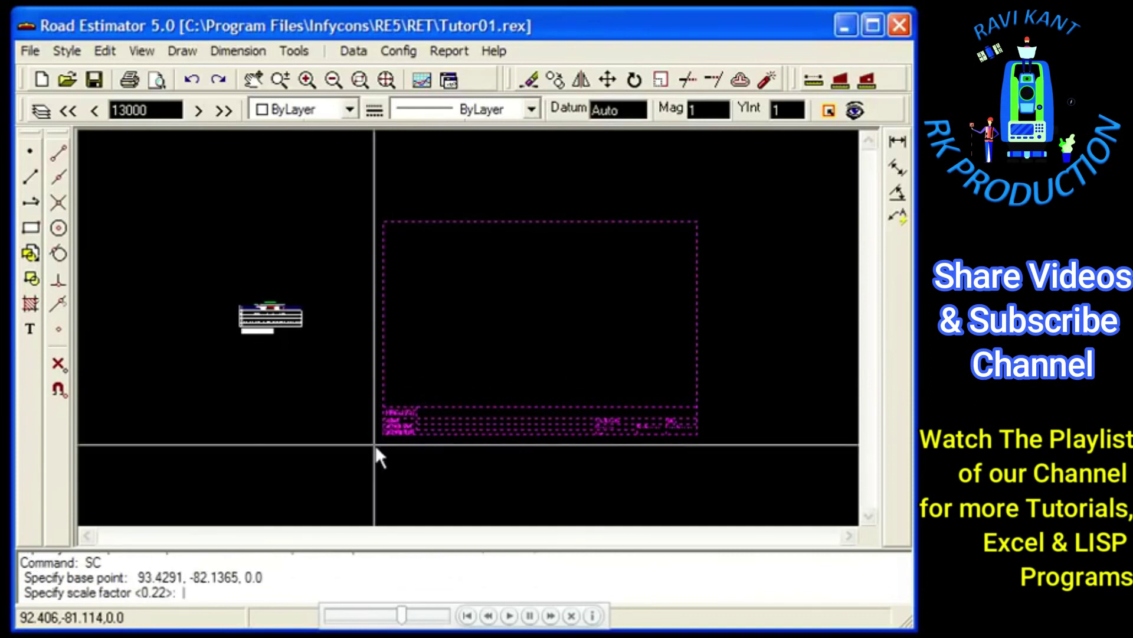
text(.25)
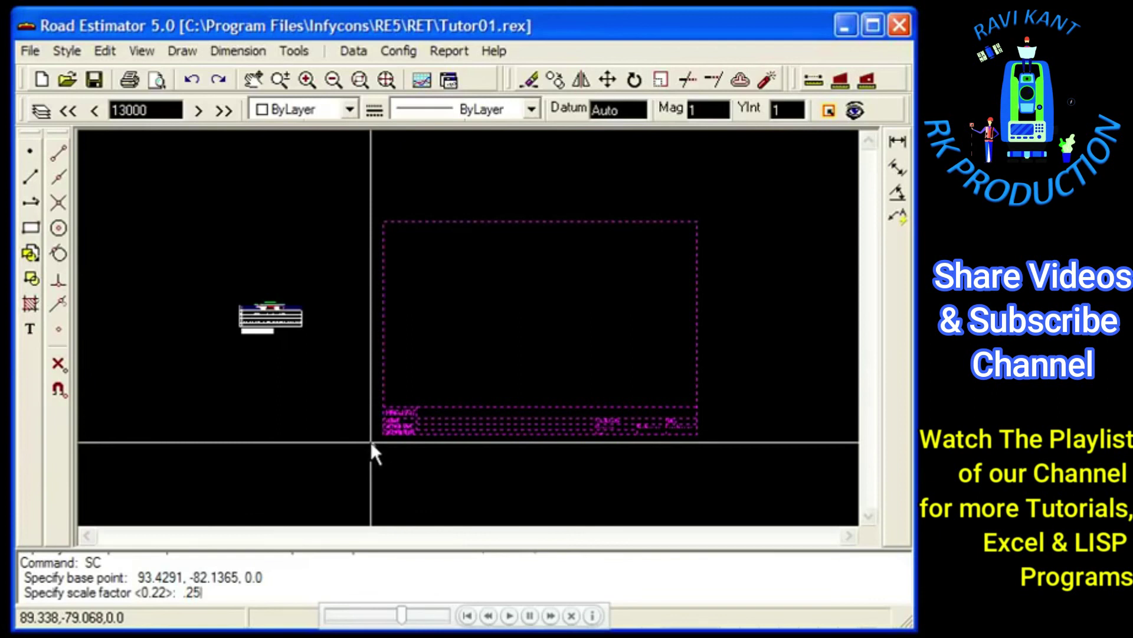
key(Return)
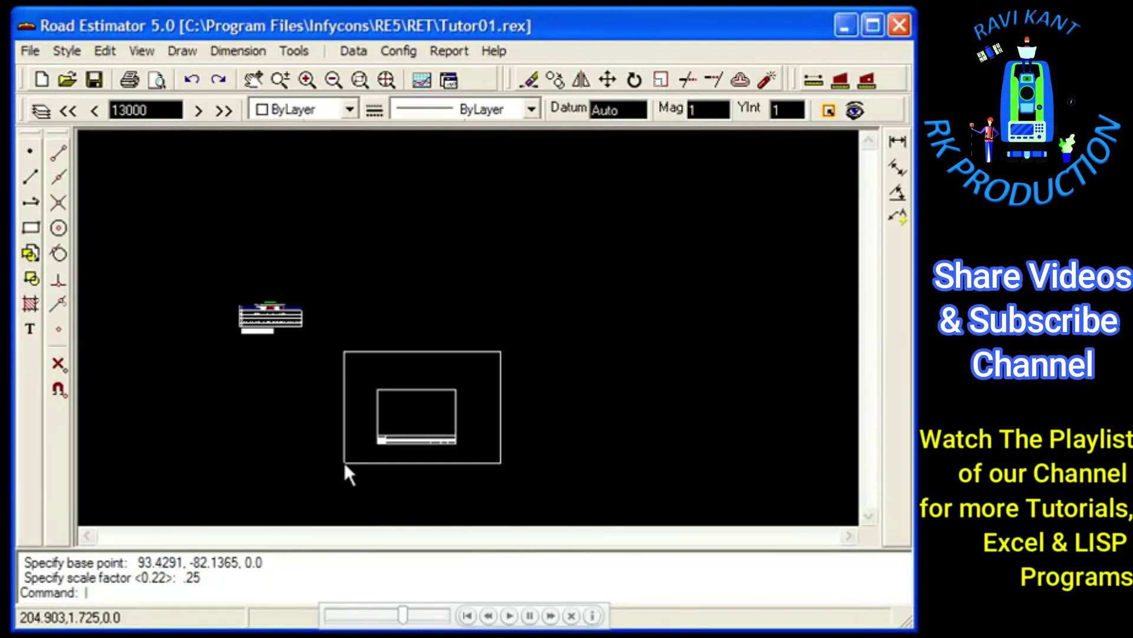
click(497, 357)
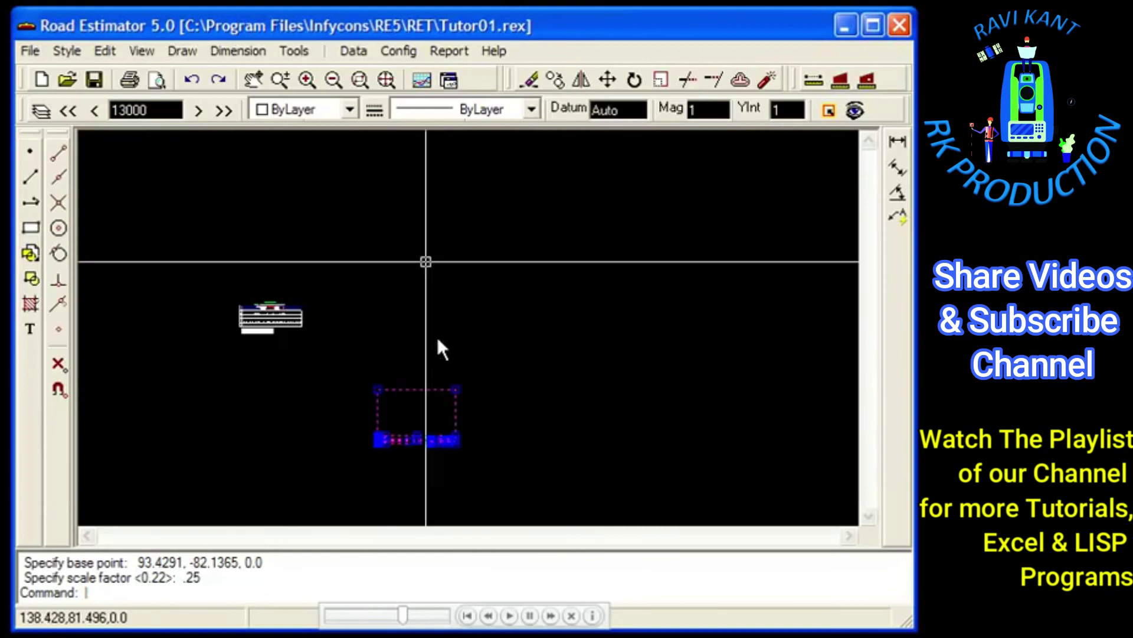
click(359, 85)
text(M)
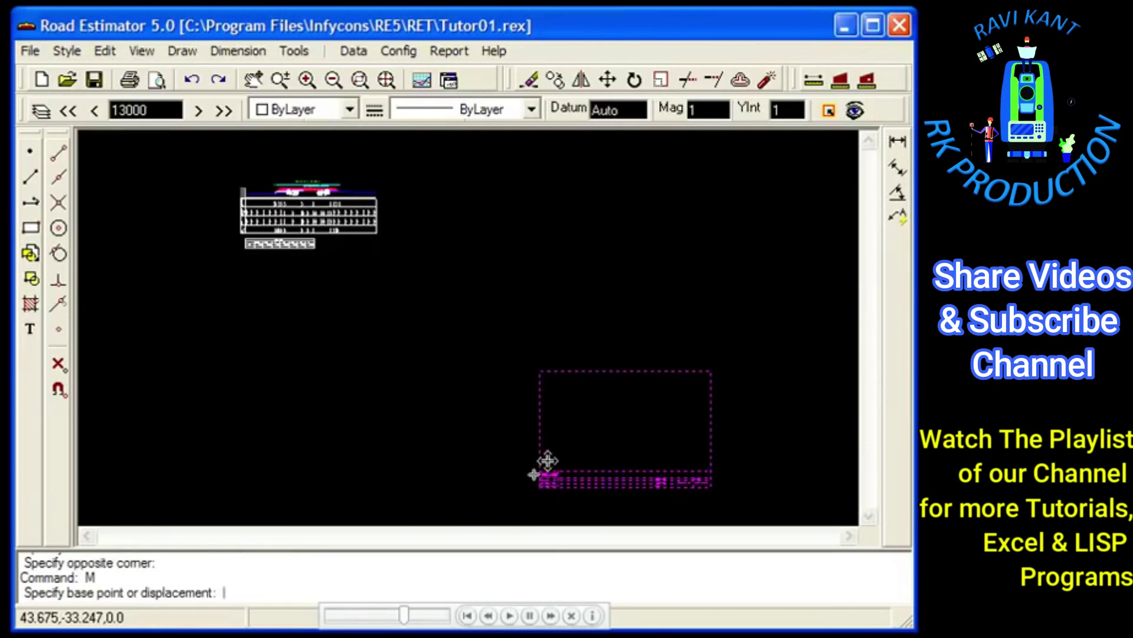
- Move the shrunken title block by its lower-left corner around the 13+000 cross-section and zoom in
click(538, 477)
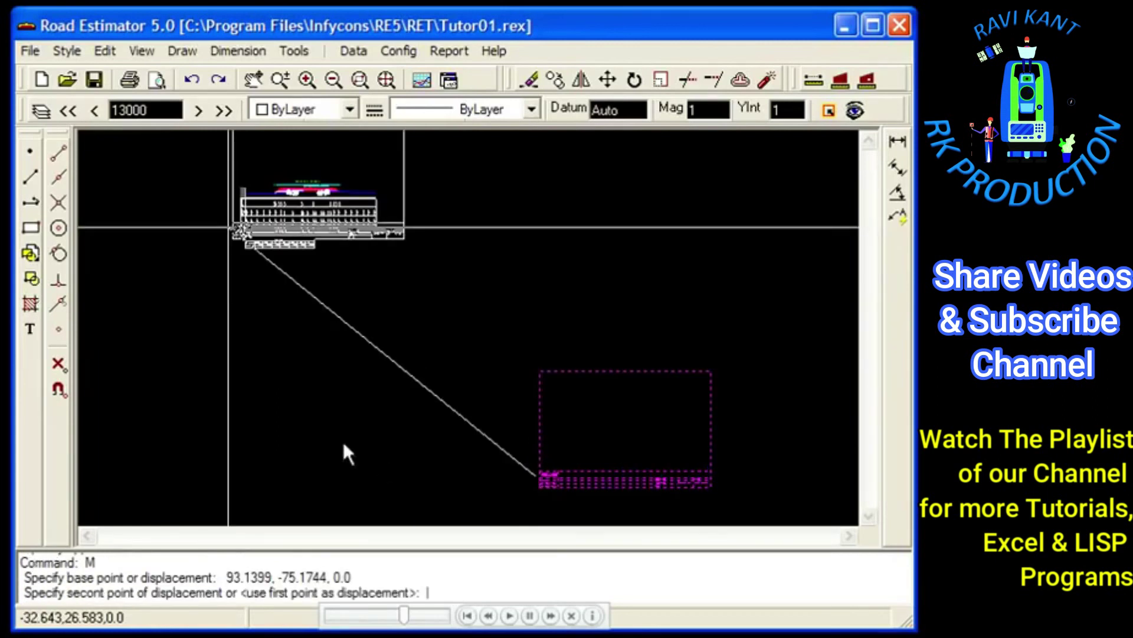
click(232, 269)
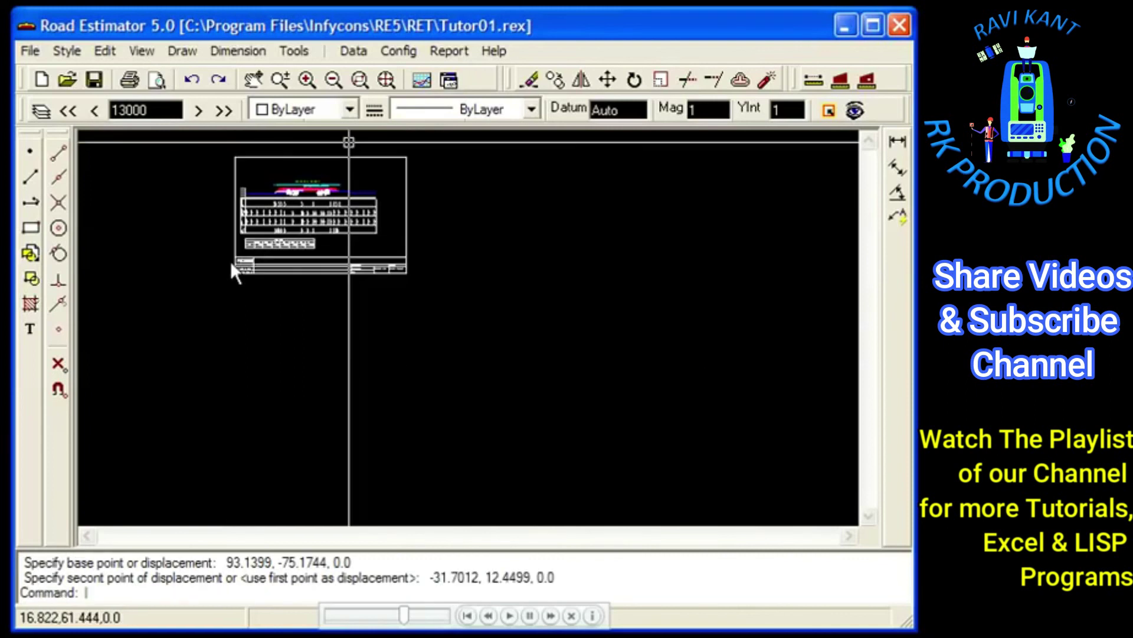
click(358, 81)
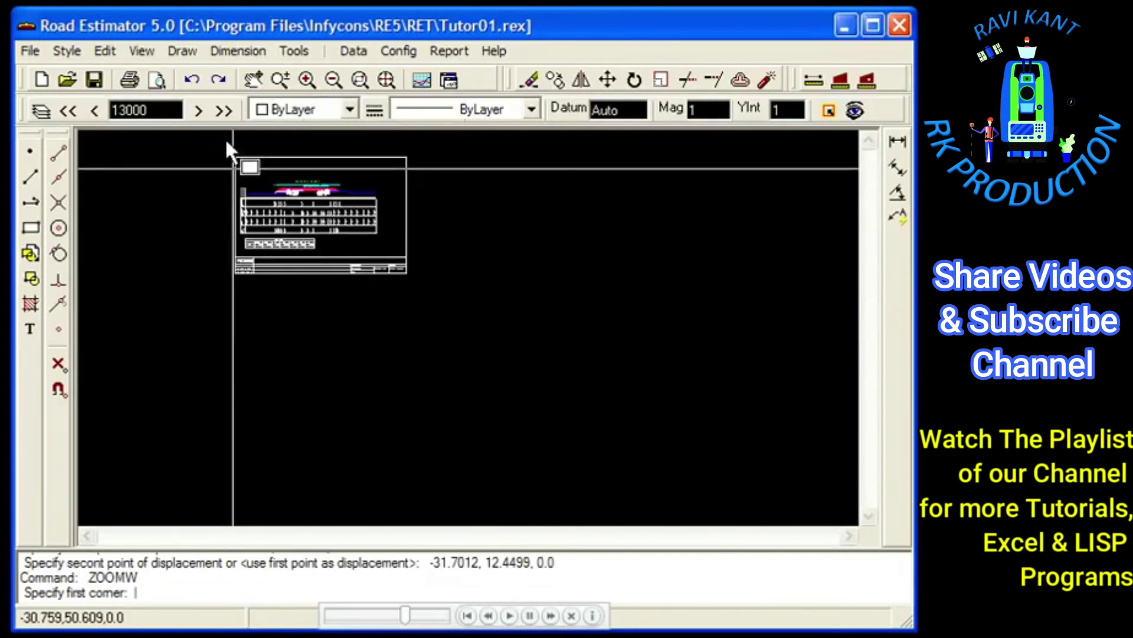
click(220, 171)
click(354, 254)
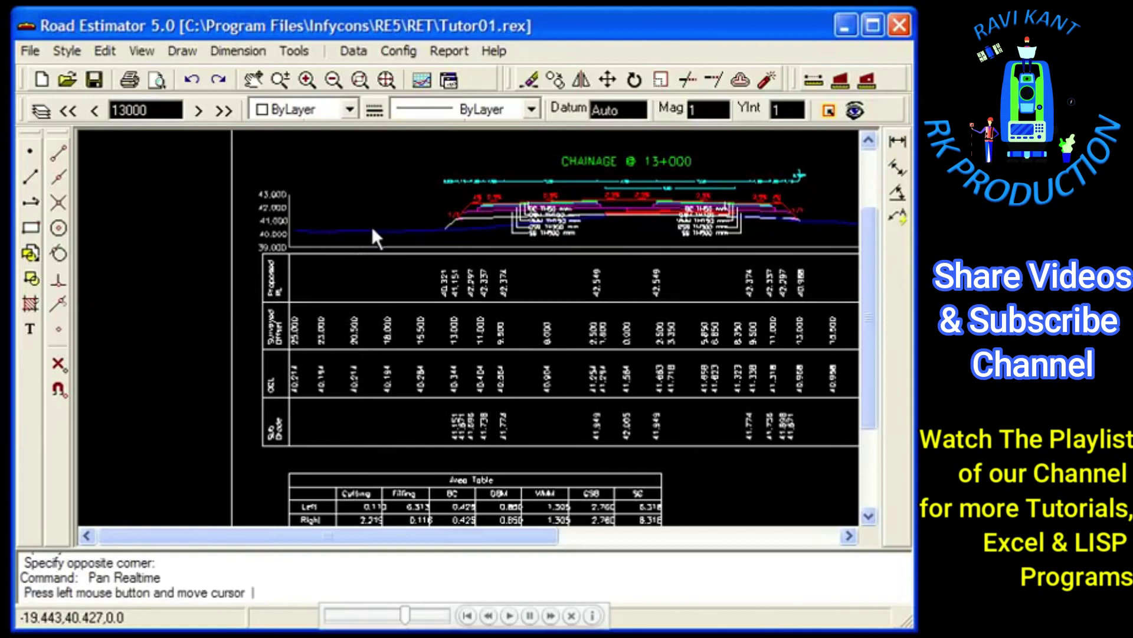
drag(404, 265, 476, 211)
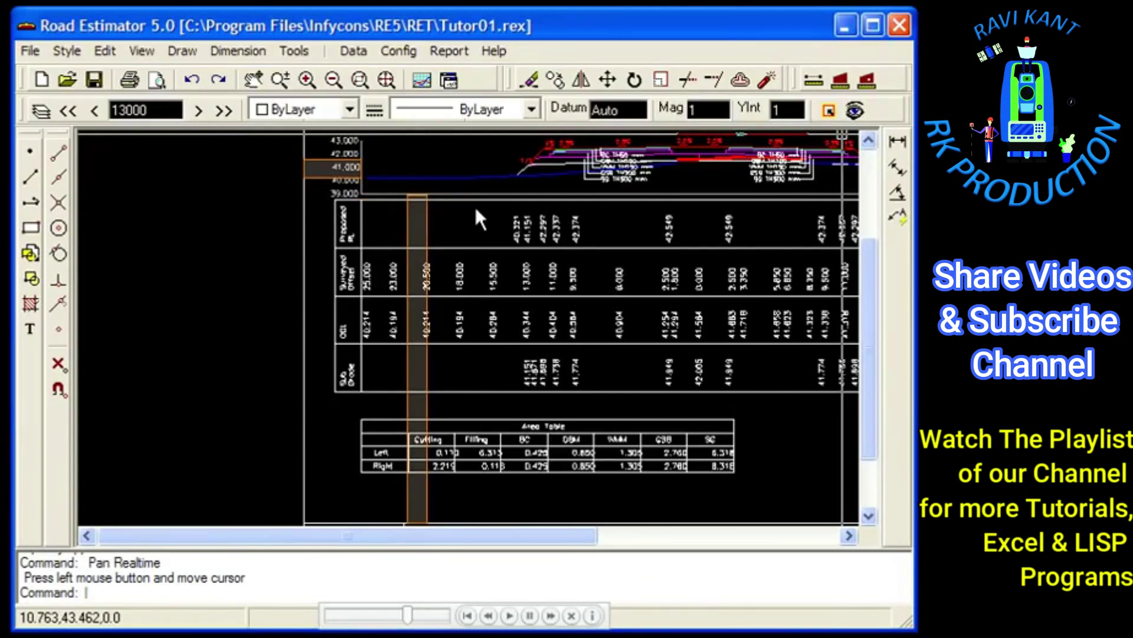
- Add a 4.32 horizontal dimension from the profile corner to the sheet's left border
click(897, 145)
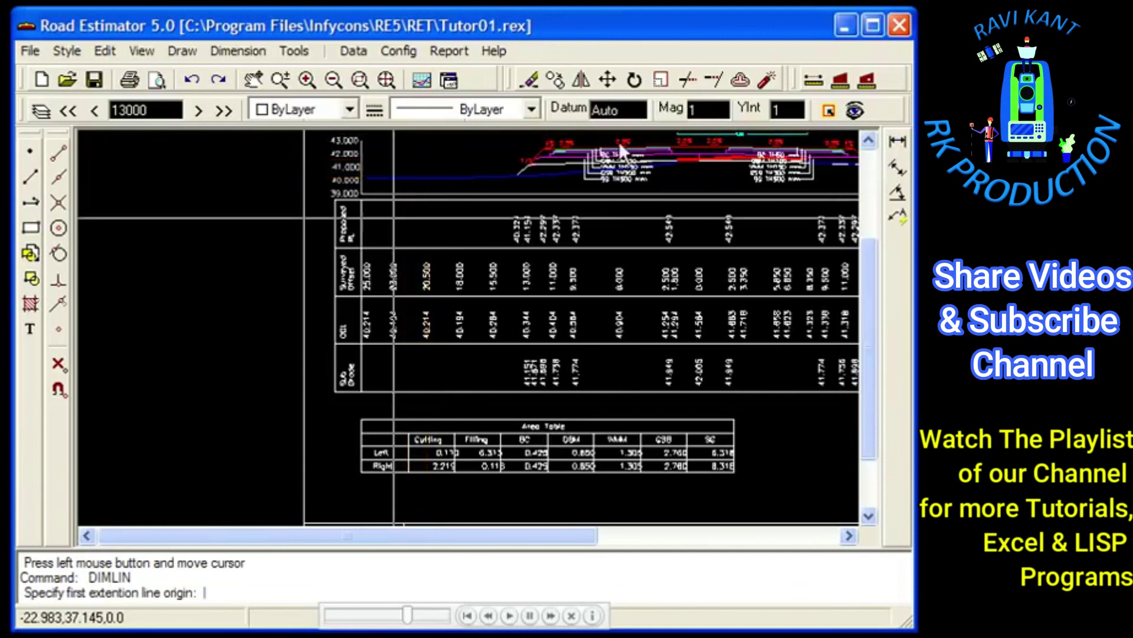
click(60, 149)
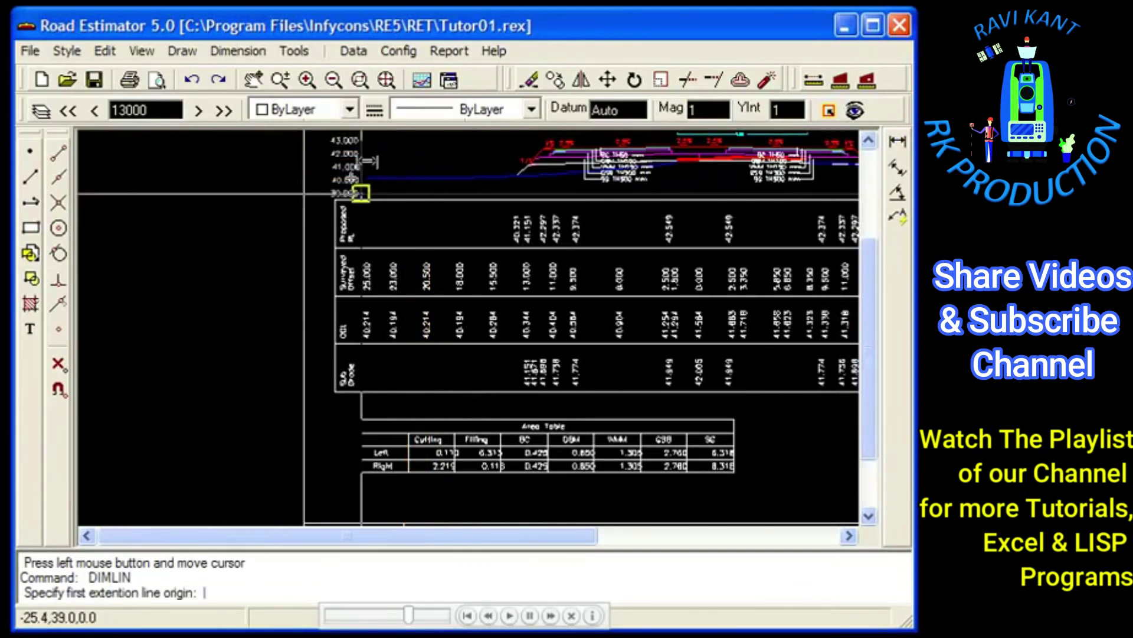
click(361, 193)
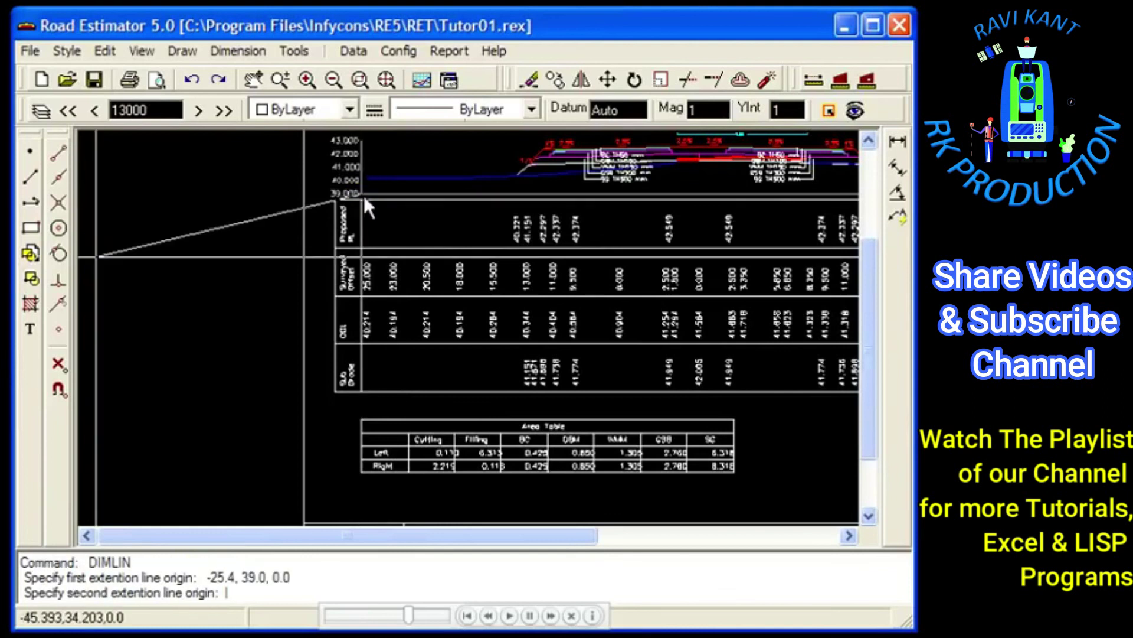
click(57, 284)
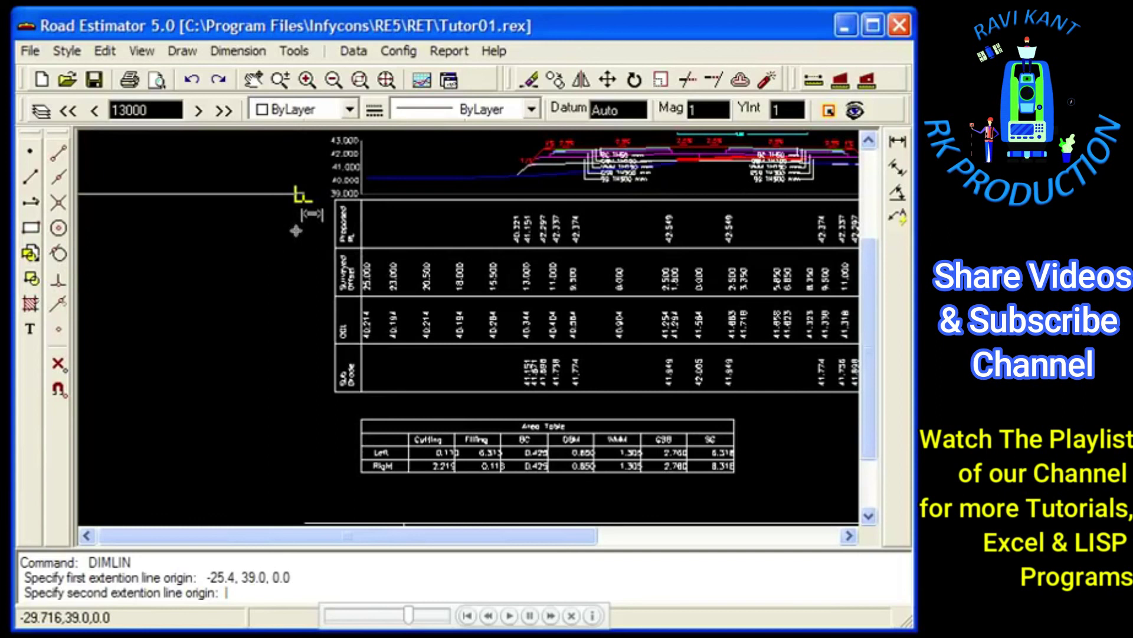
click(305, 197)
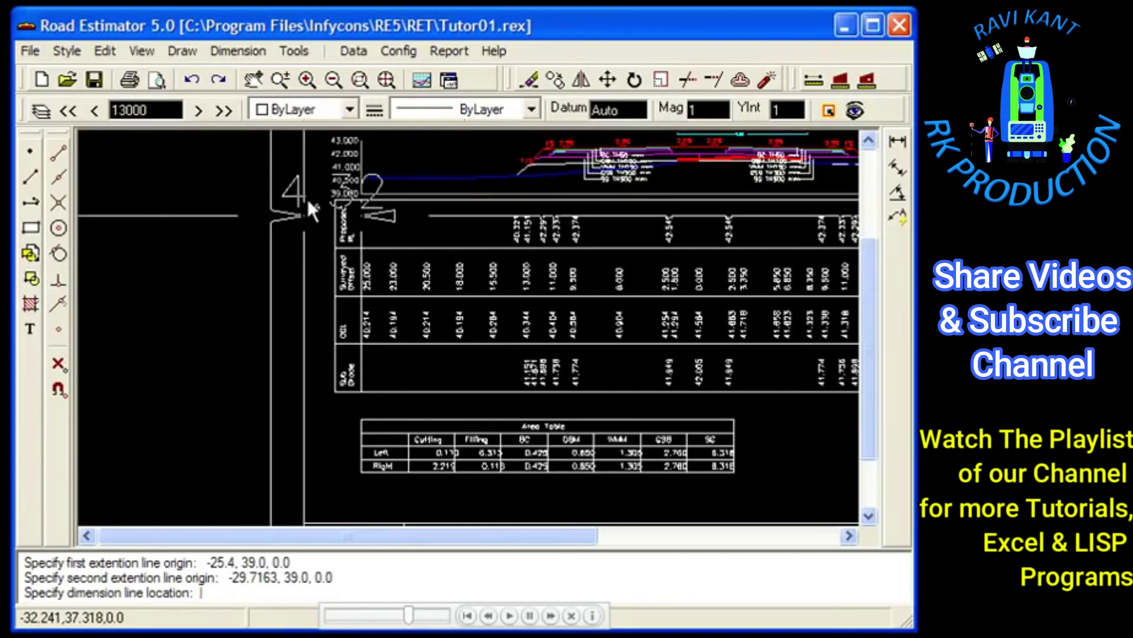
click(273, 265)
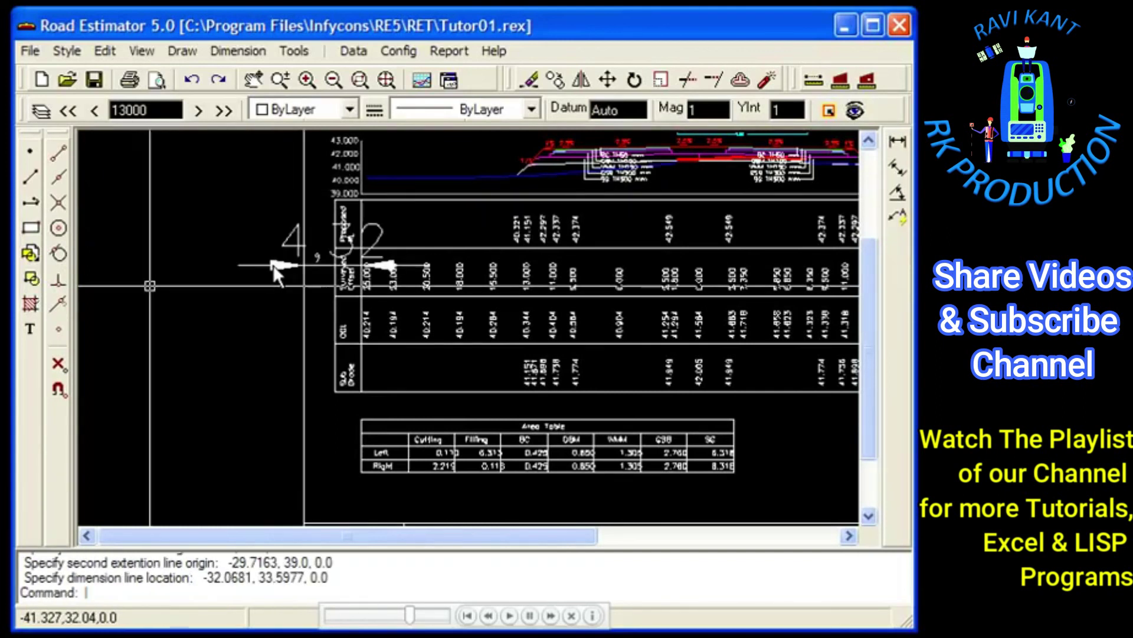
- Add a 24.81 vertical dimension from the profile corner to the title-block table
click(897, 140)
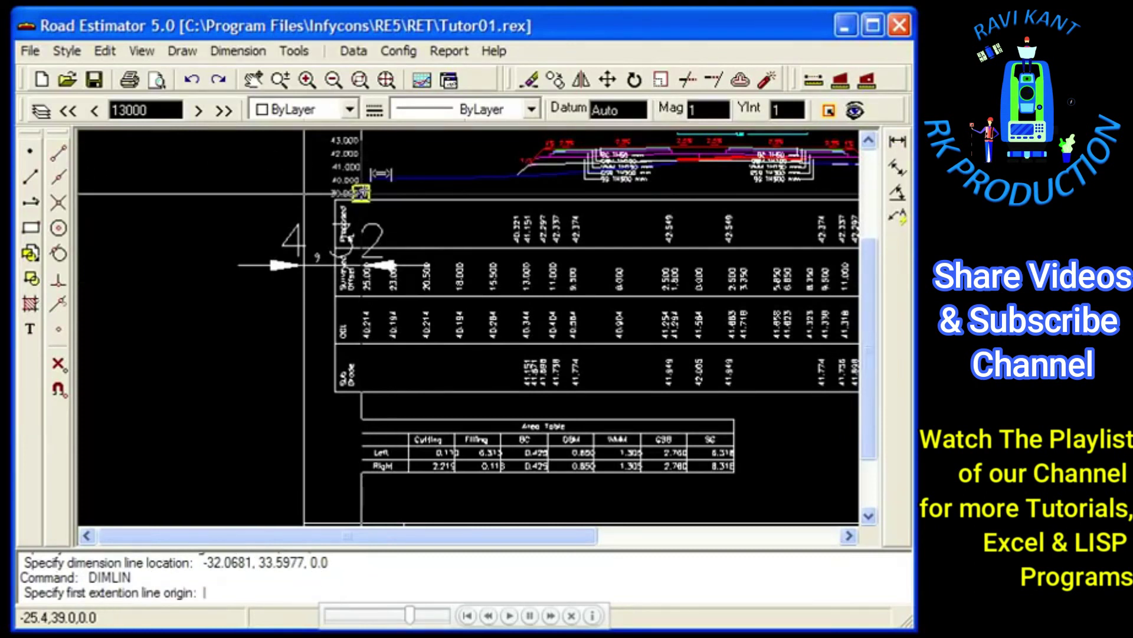
click(361, 193)
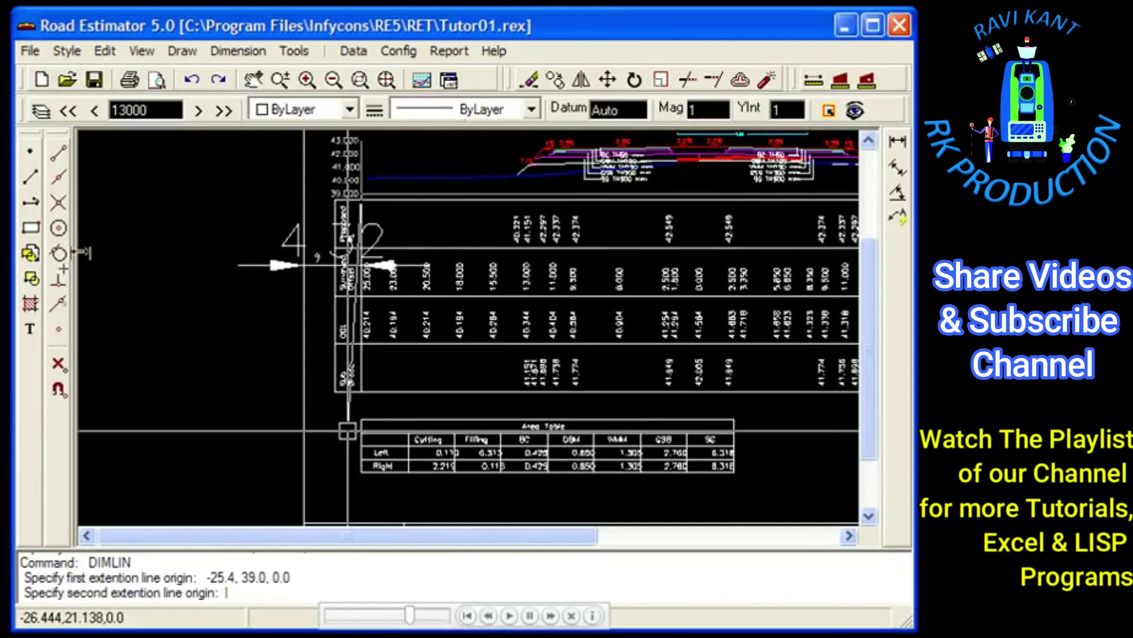
click(354, 522)
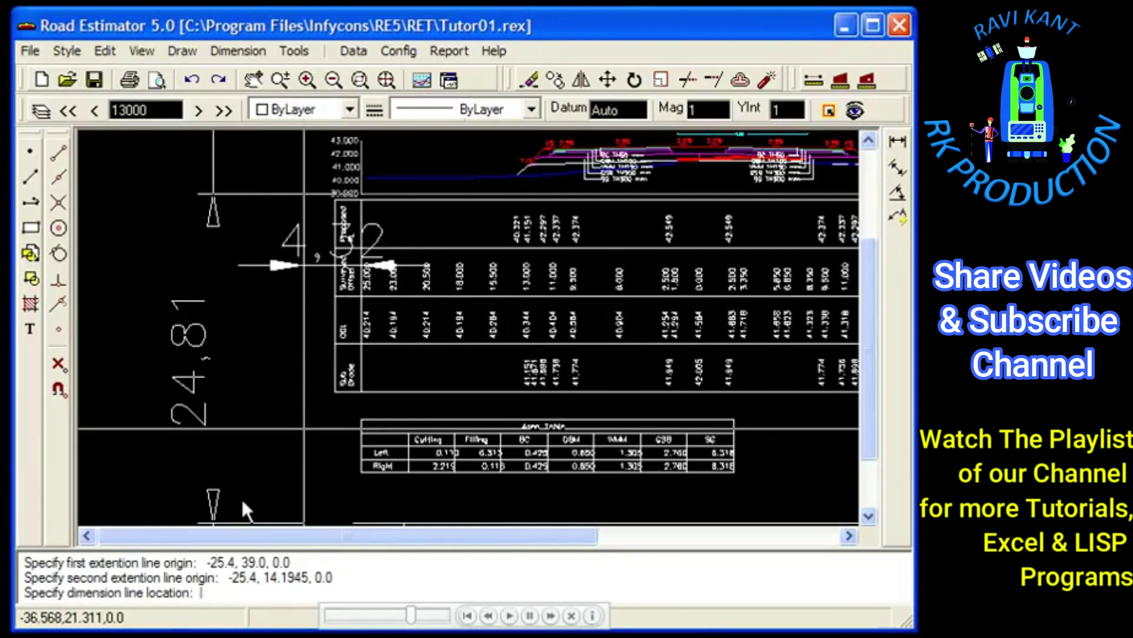
click(196, 429)
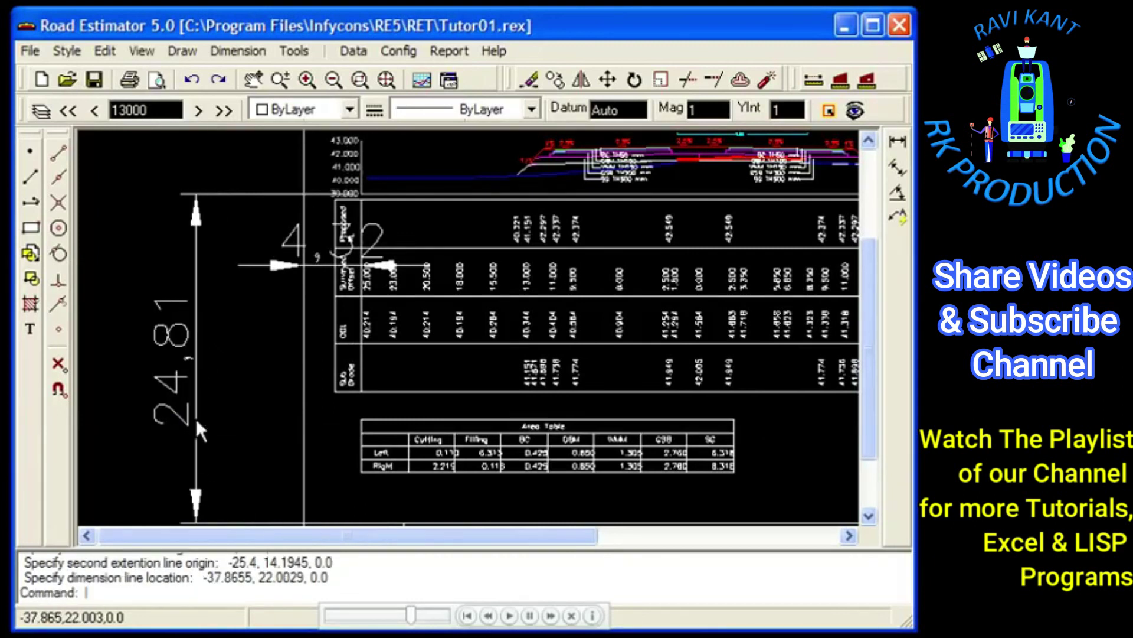
click(333, 80)
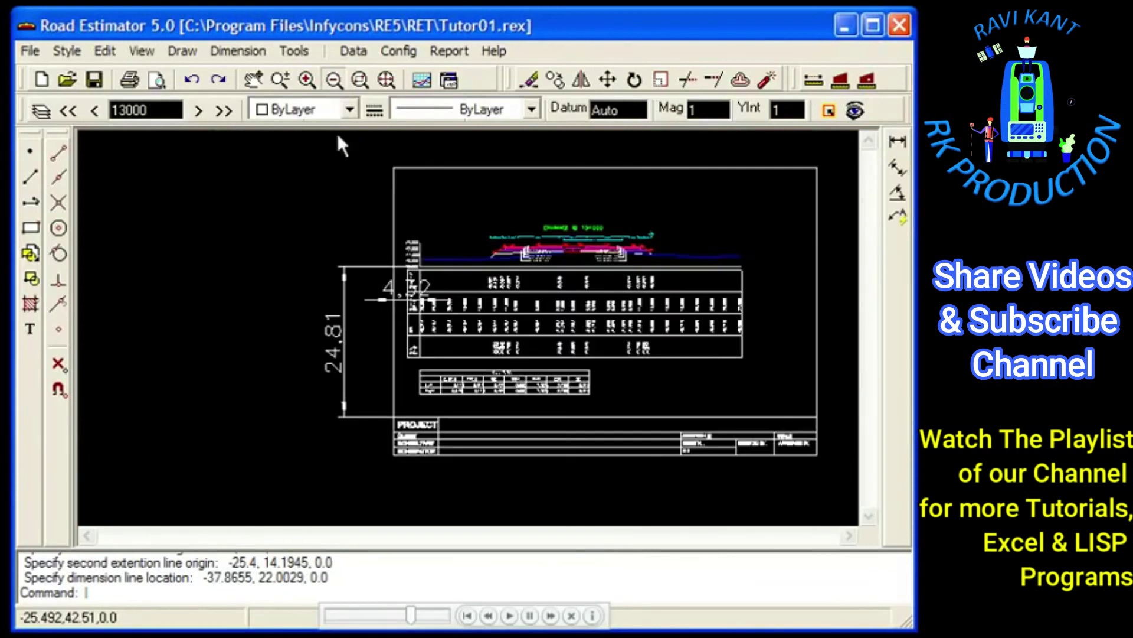
- Move the sheet, cross-section and dimensions so the profile corner lands at 0,0
scroll(340, 391, down, 1)
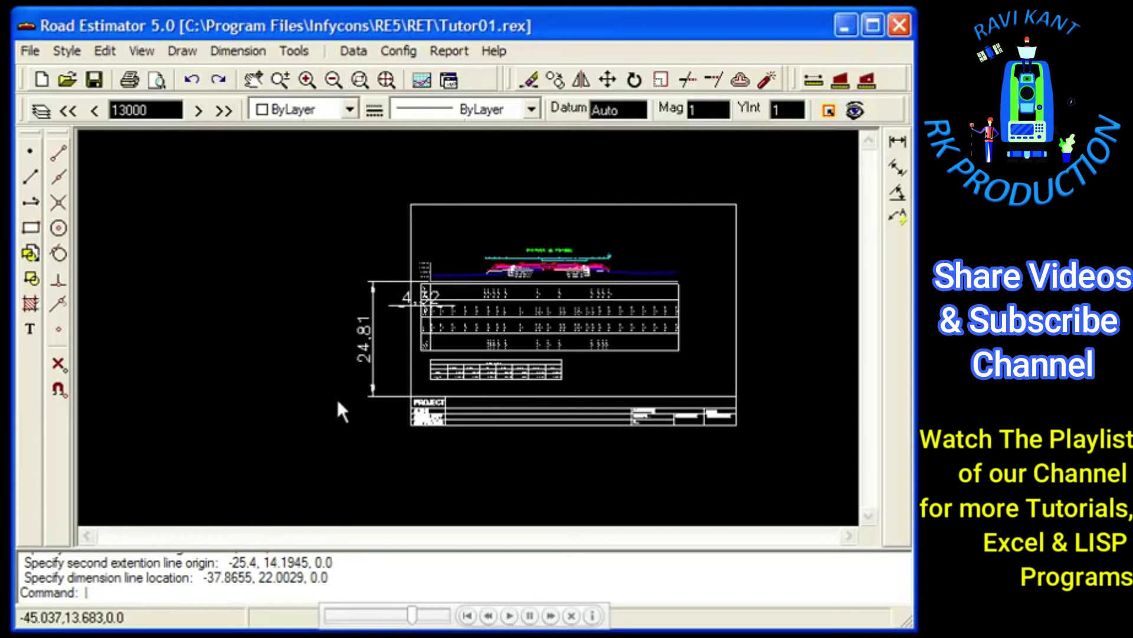
key(Delete)
key(ctrl+z)
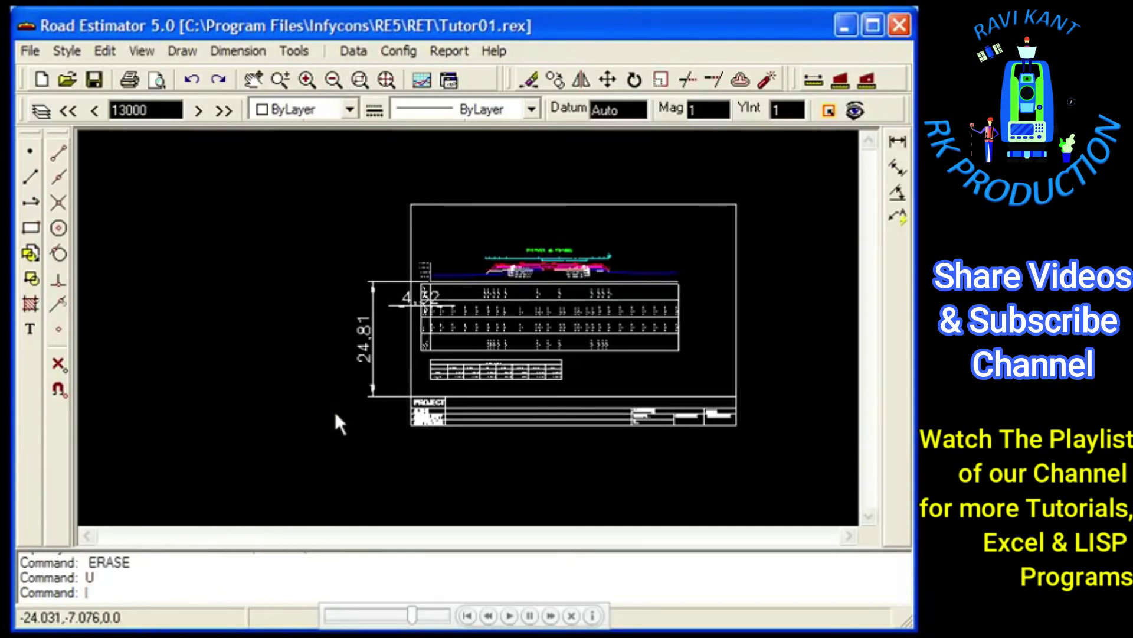
click(334, 455)
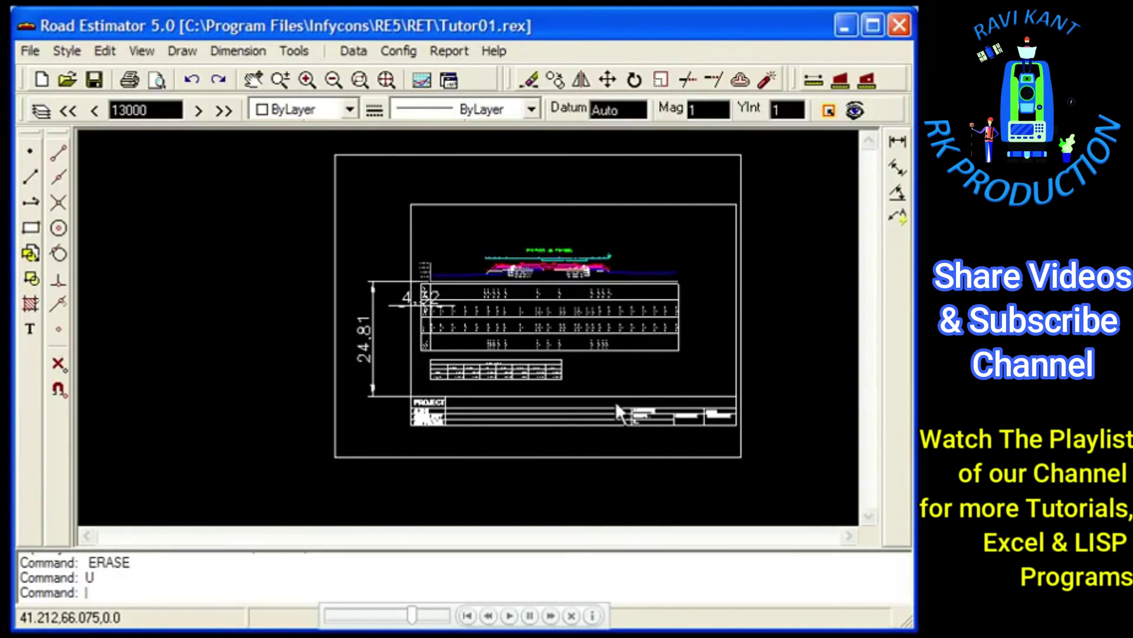
click(754, 157)
text(M)
key(Return)
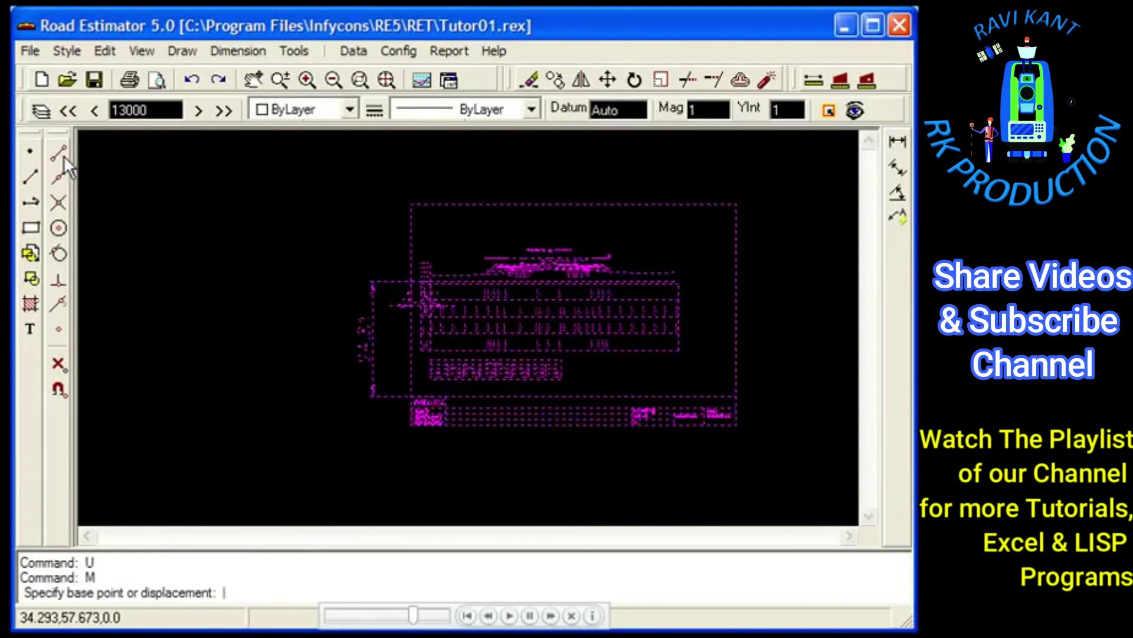
click(431, 282)
text(0,)
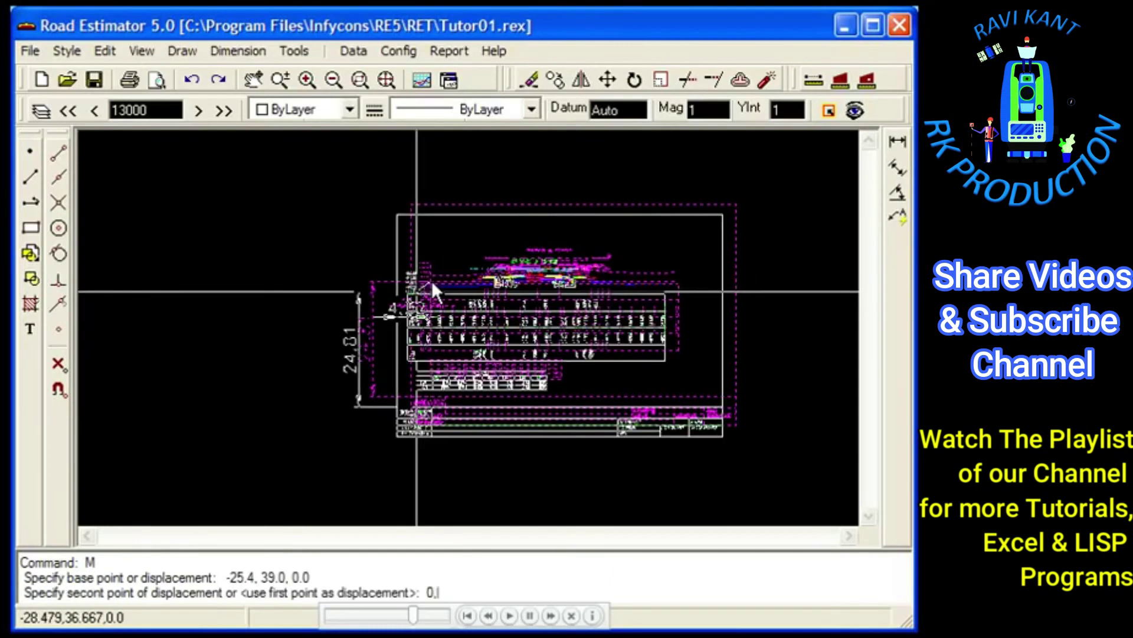
text(0)
key(Return)
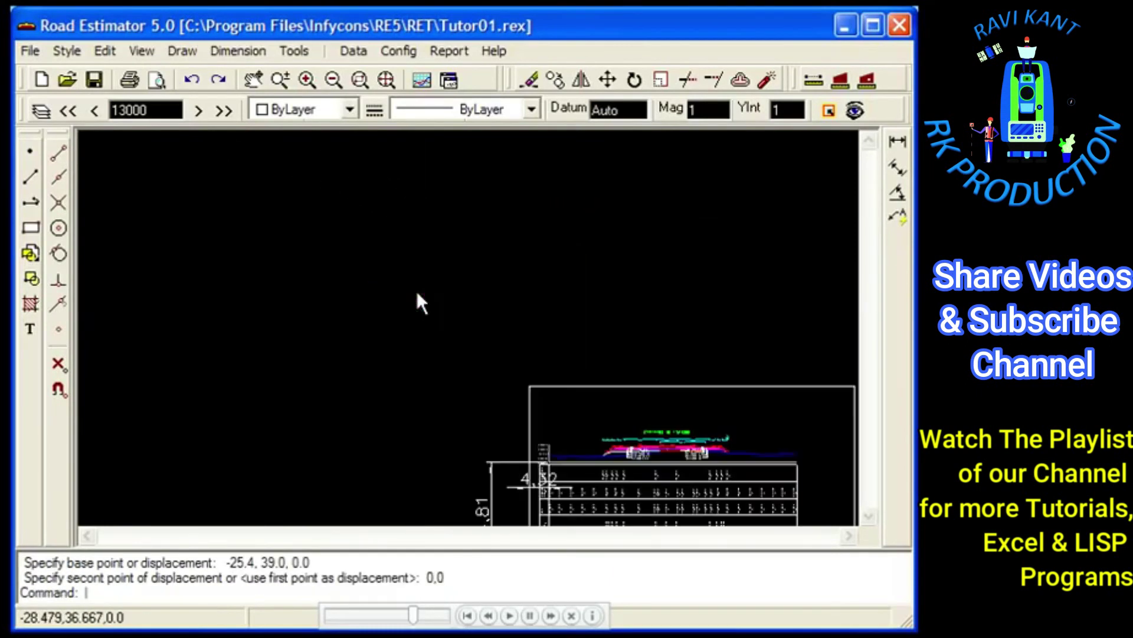
click(390, 79)
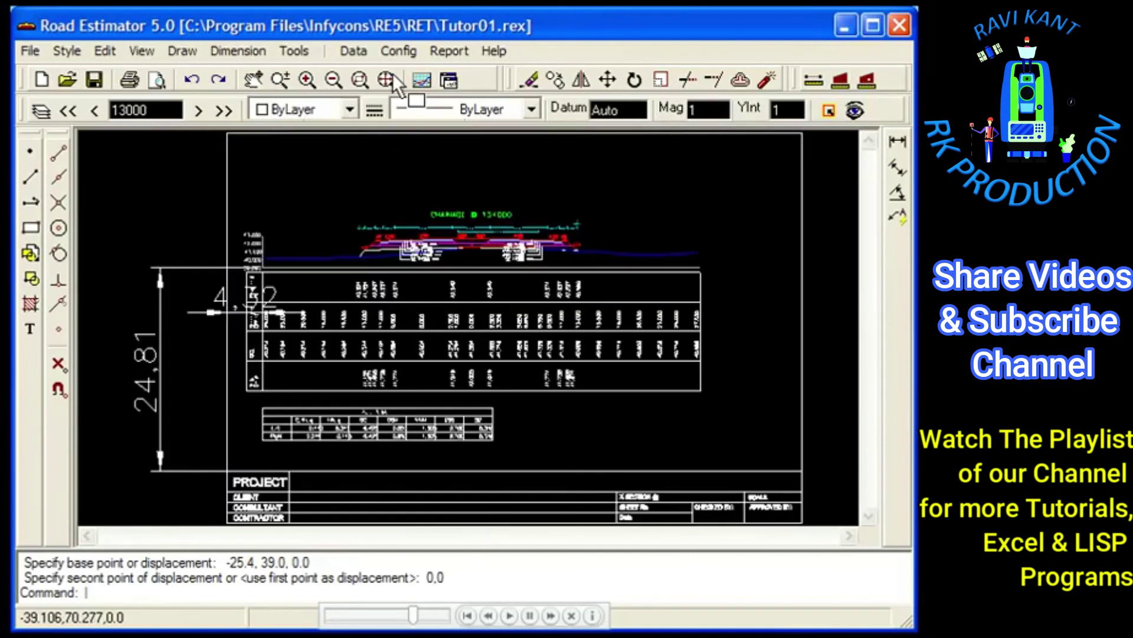
- Erase the 24.81 vertical and 4.12 horizontal dimensions
click(332, 80)
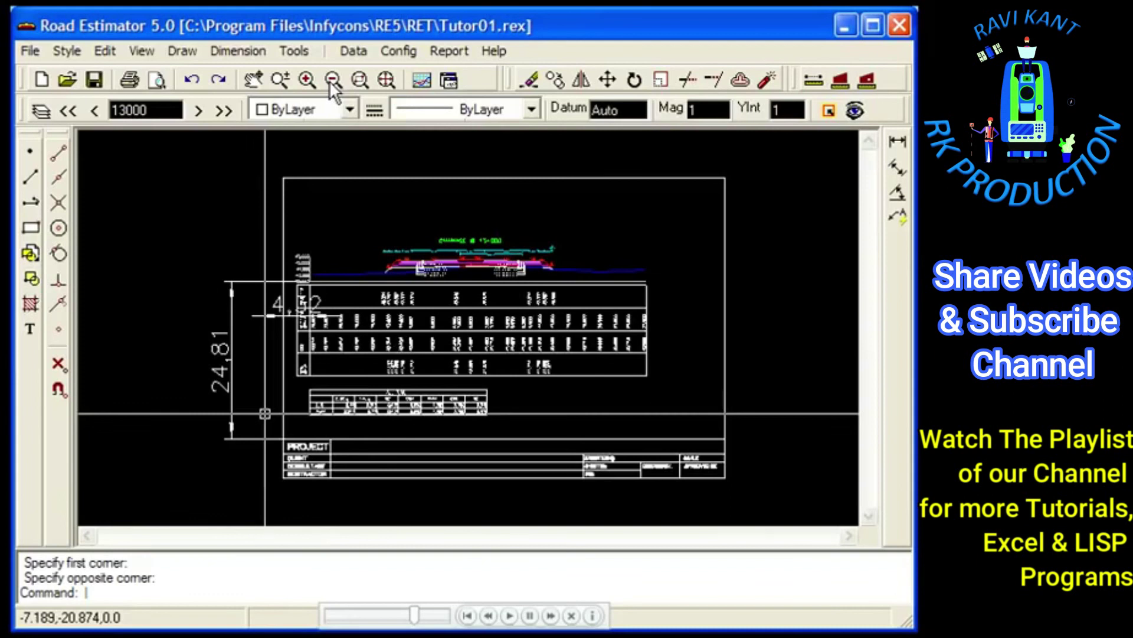
click(233, 372)
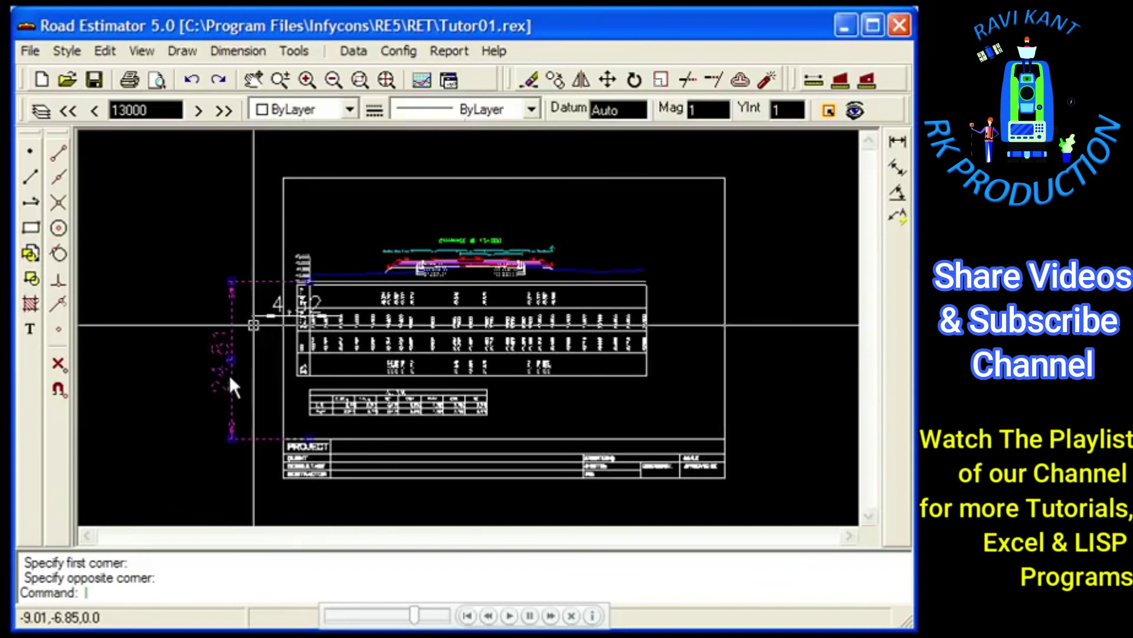
click(260, 316)
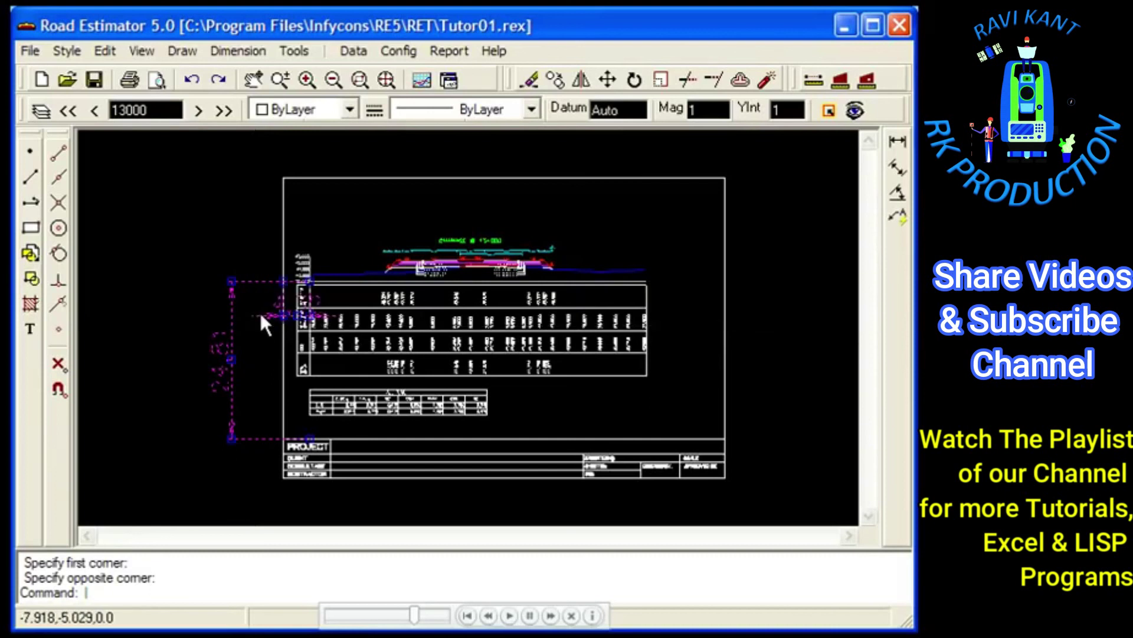
key(Delete)
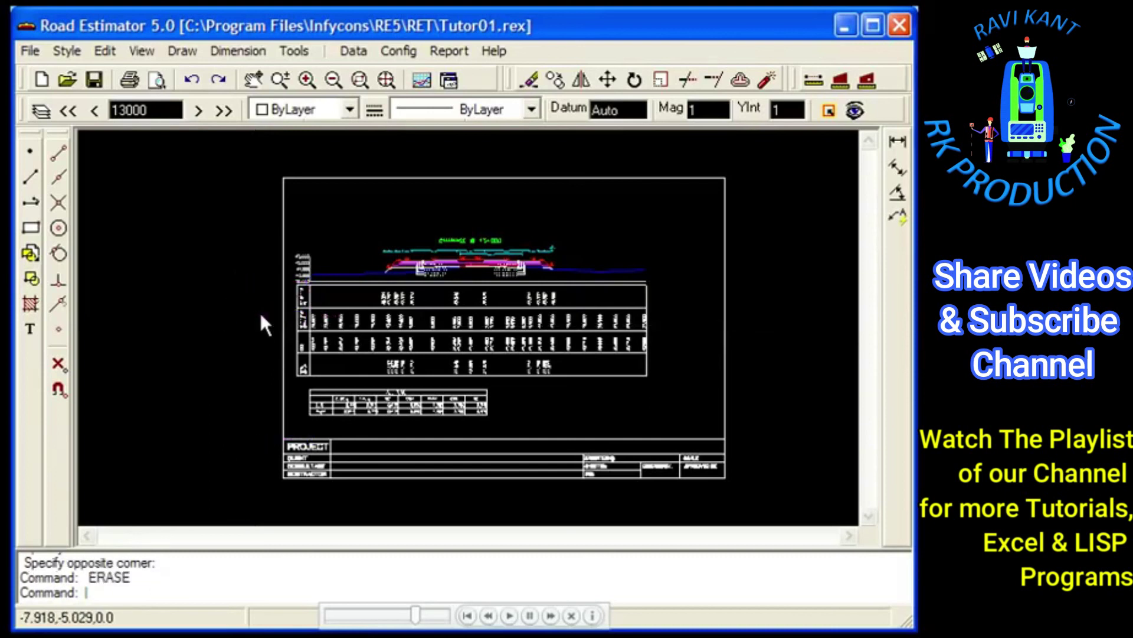
- Erase the cross-section objects and confirm removing the chainage caption from all chainages
click(207, 425)
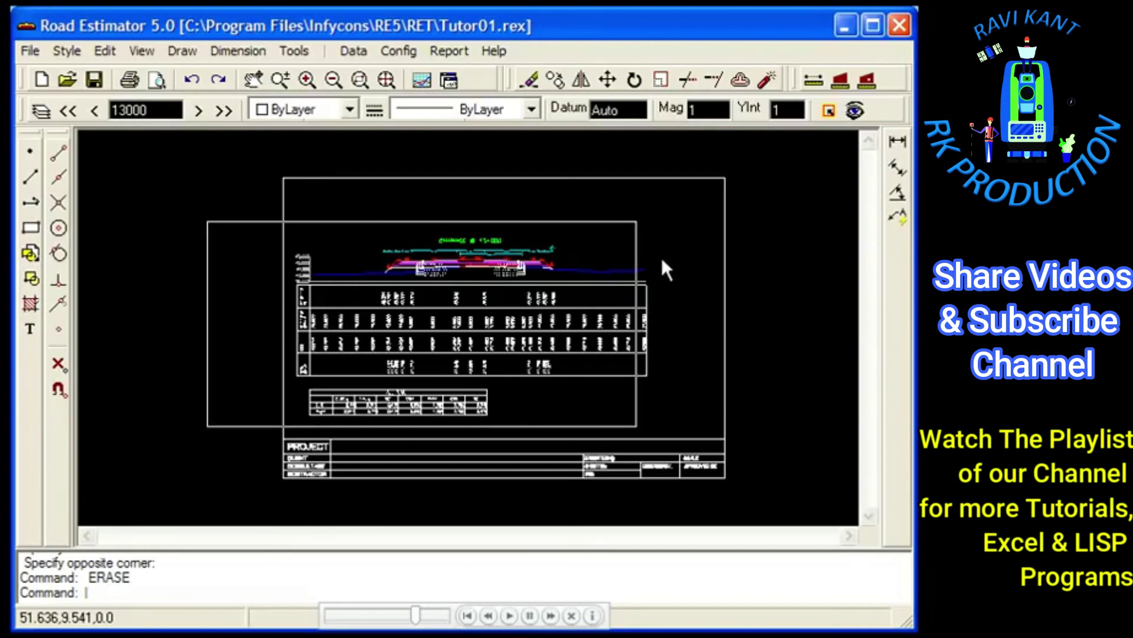
click(671, 208)
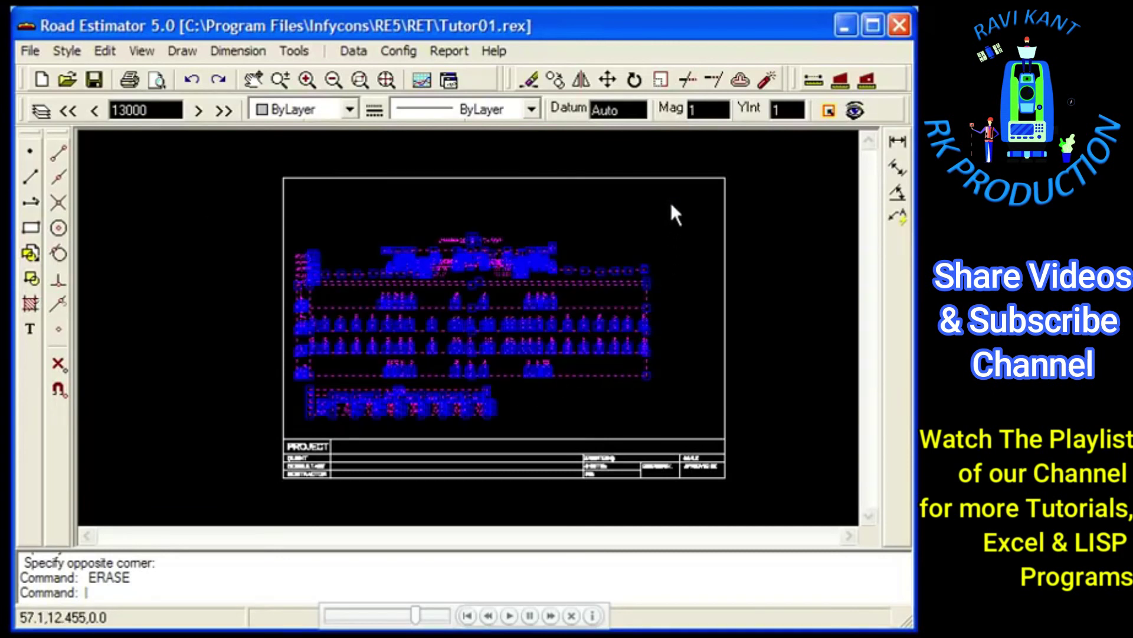
key(Delete)
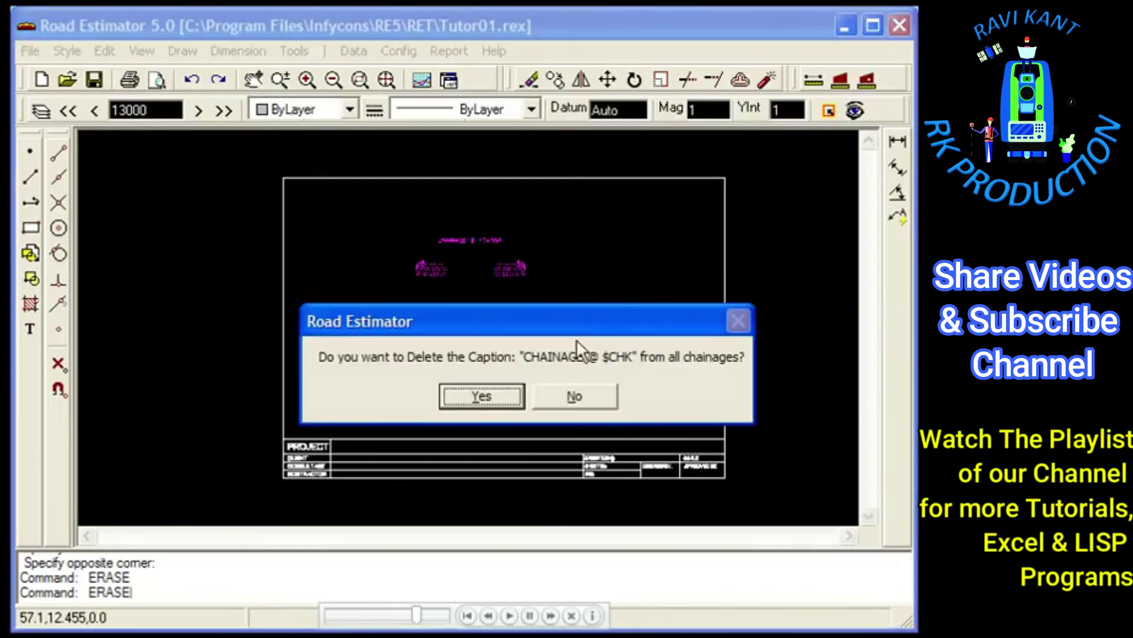
click(572, 396)
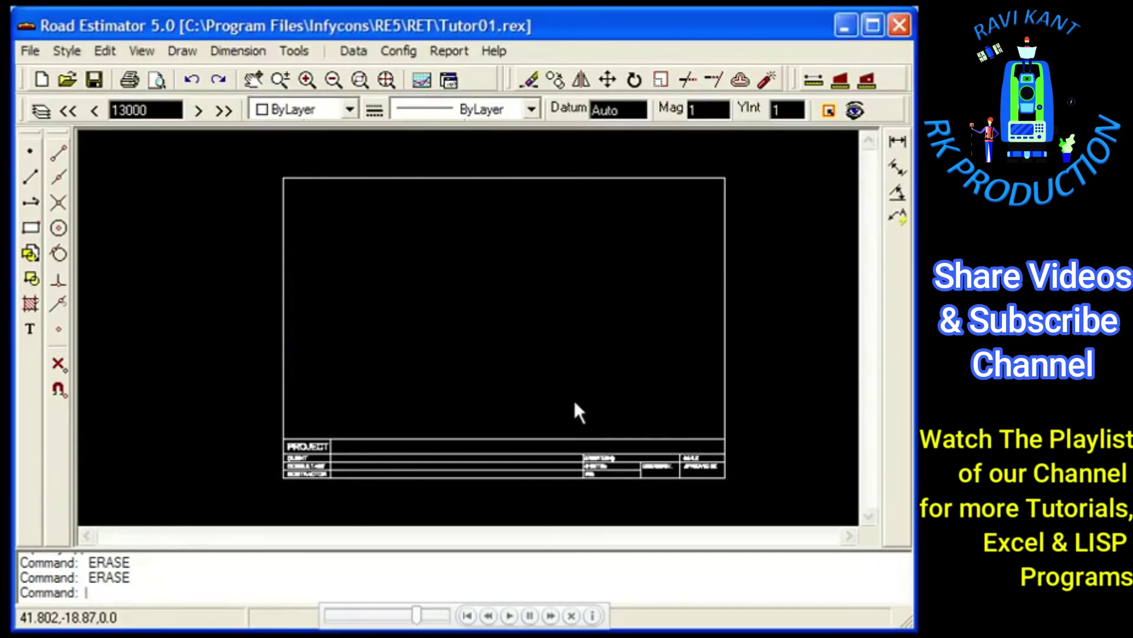
- Save the empty A4 frame as template T1-A4-Scaled.APD via Save Drawing File As
click(389, 83)
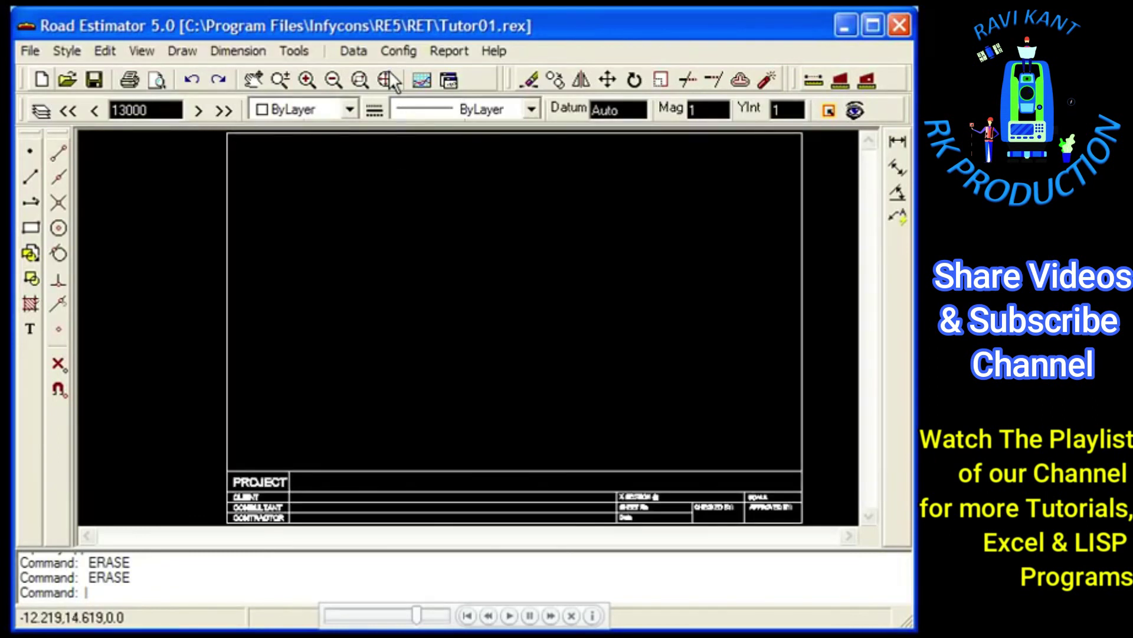
click(33, 52)
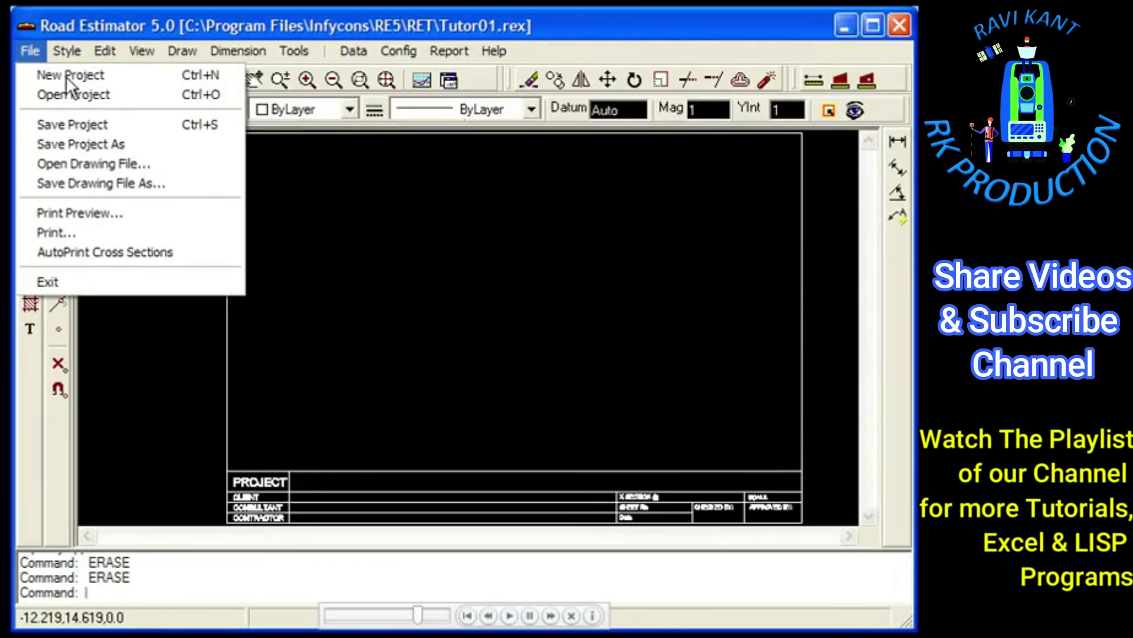
click(79, 183)
text(T1-A4-)
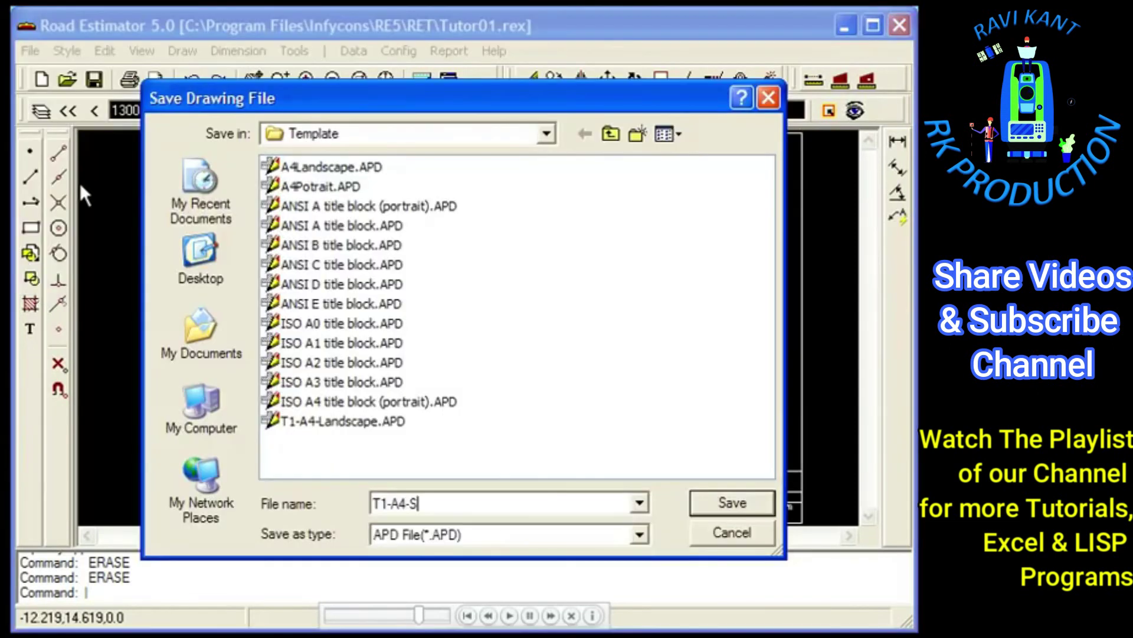
text(Scaled)
click(721, 501)
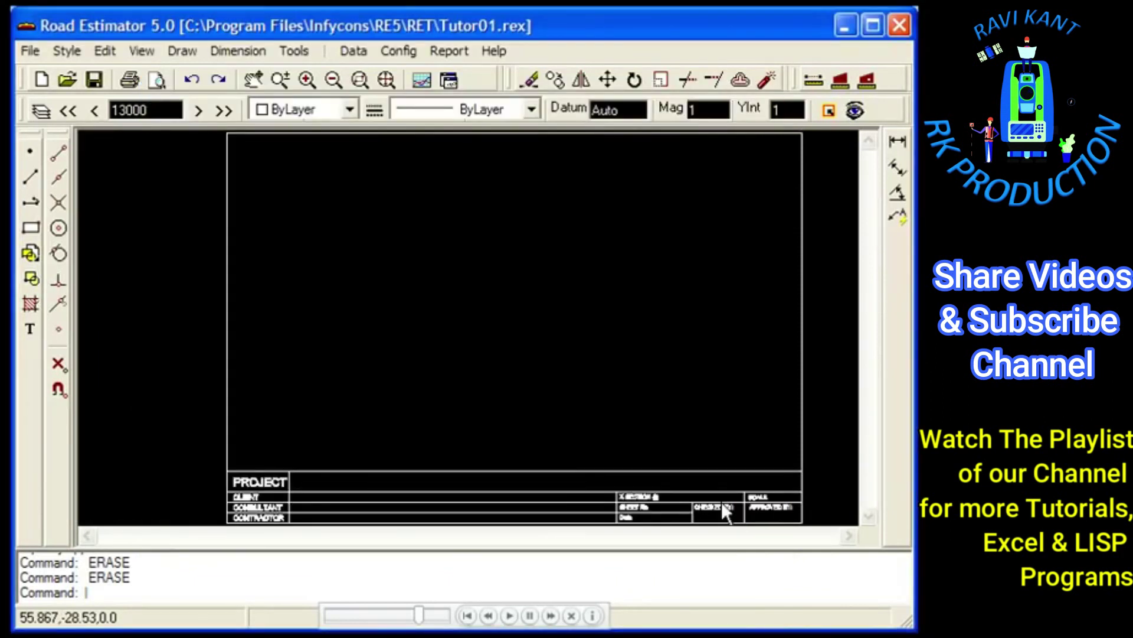
click(65, 81)
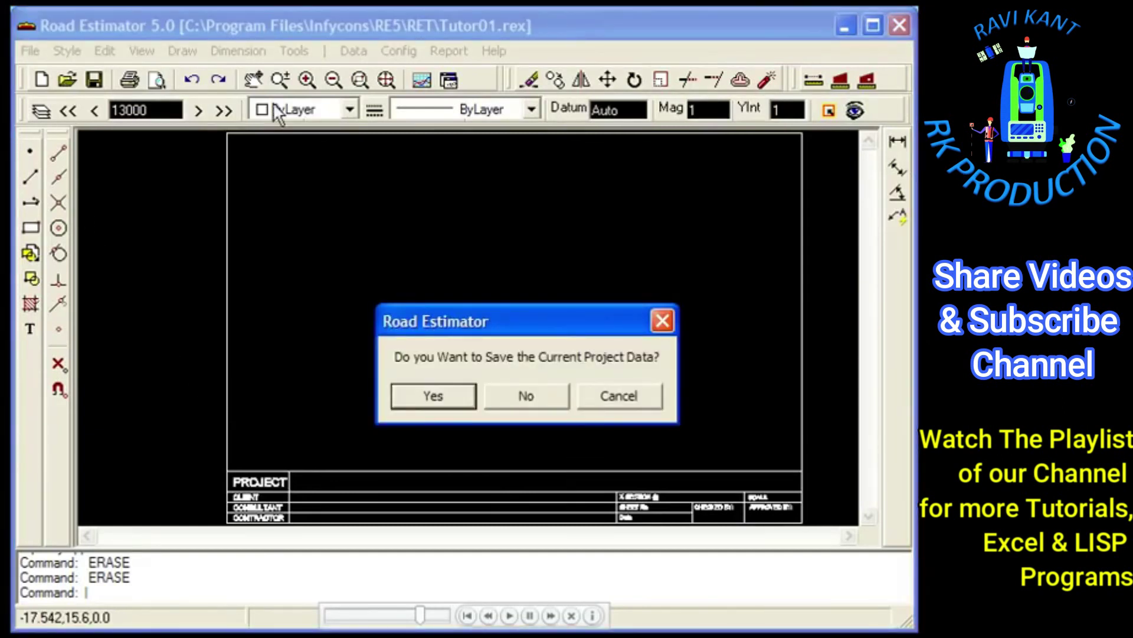
- Discard unsaved project data and open Tutor01.rex from the RE5\RET folder
click(527, 394)
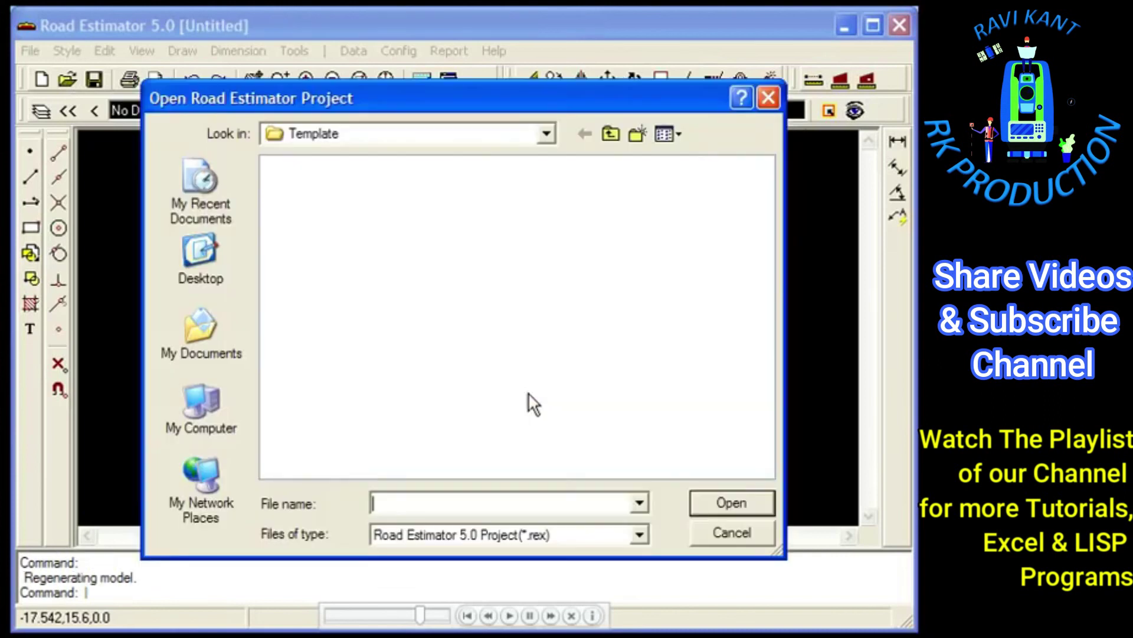
click(612, 134)
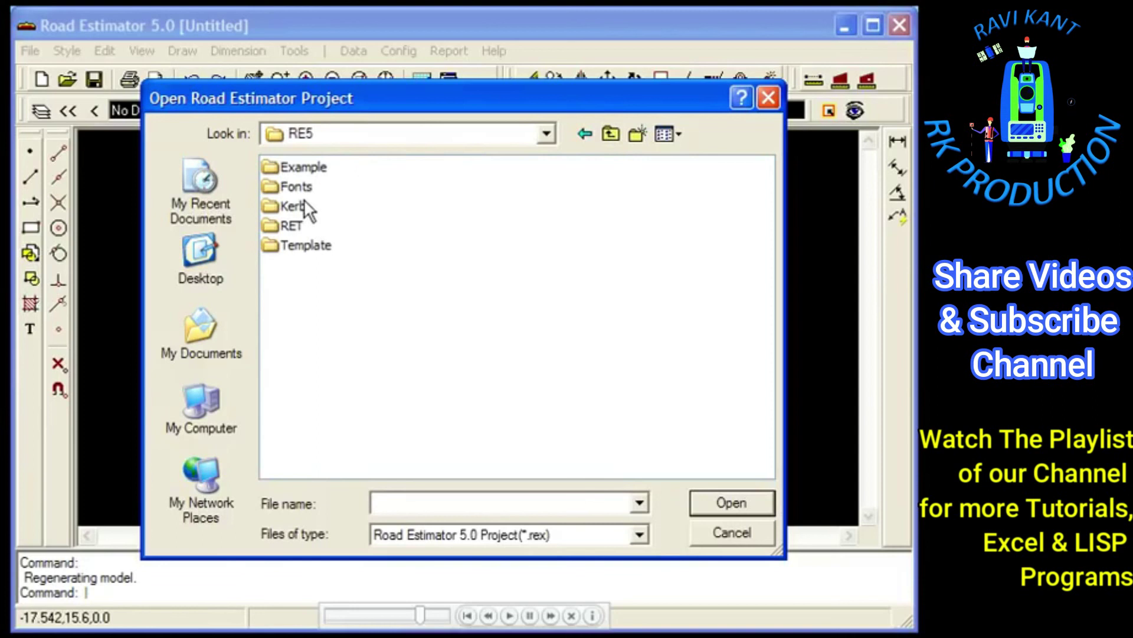
double_click(299, 226)
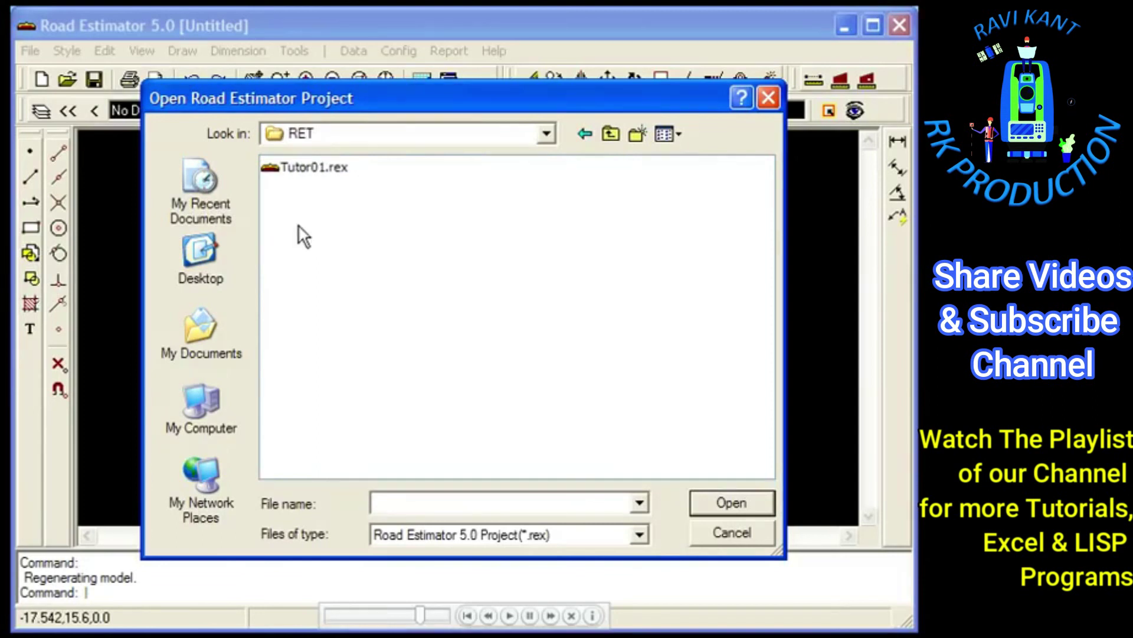
double_click(302, 170)
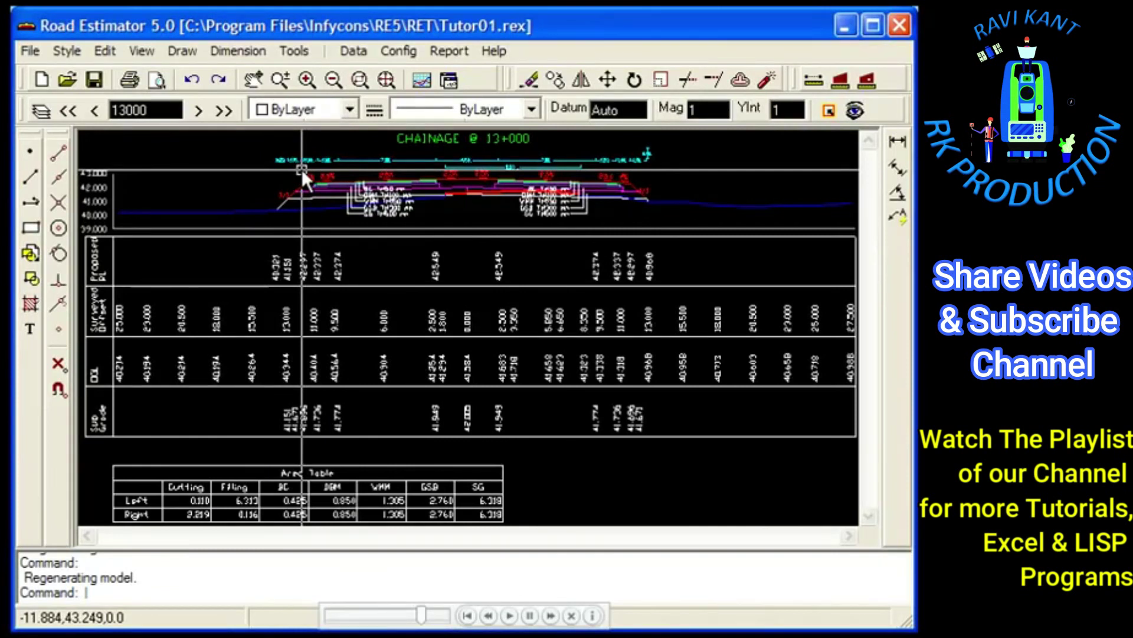
- Attach template T1-A4-Scaled at scale 1 using AT, then regenerate the drawing
text(AT)
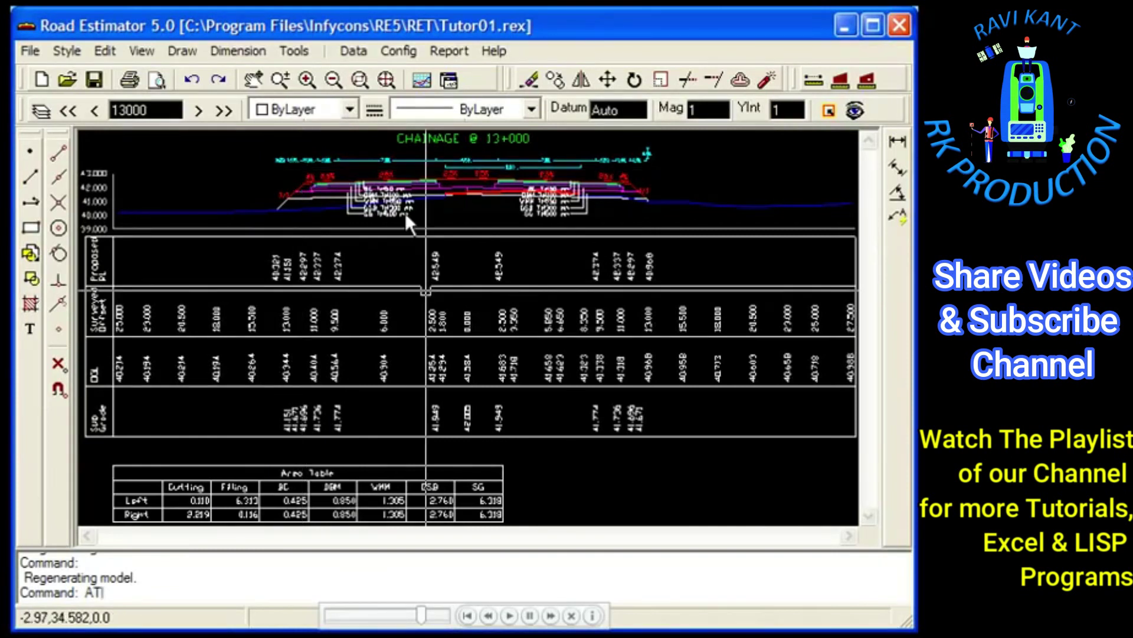
key(Return)
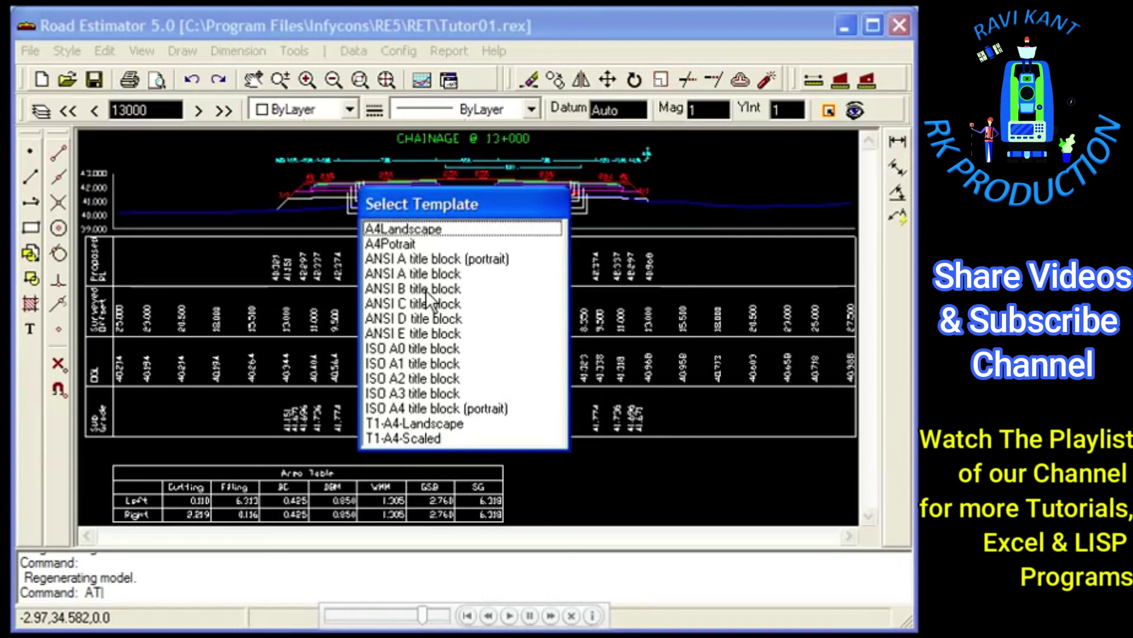
click(435, 442)
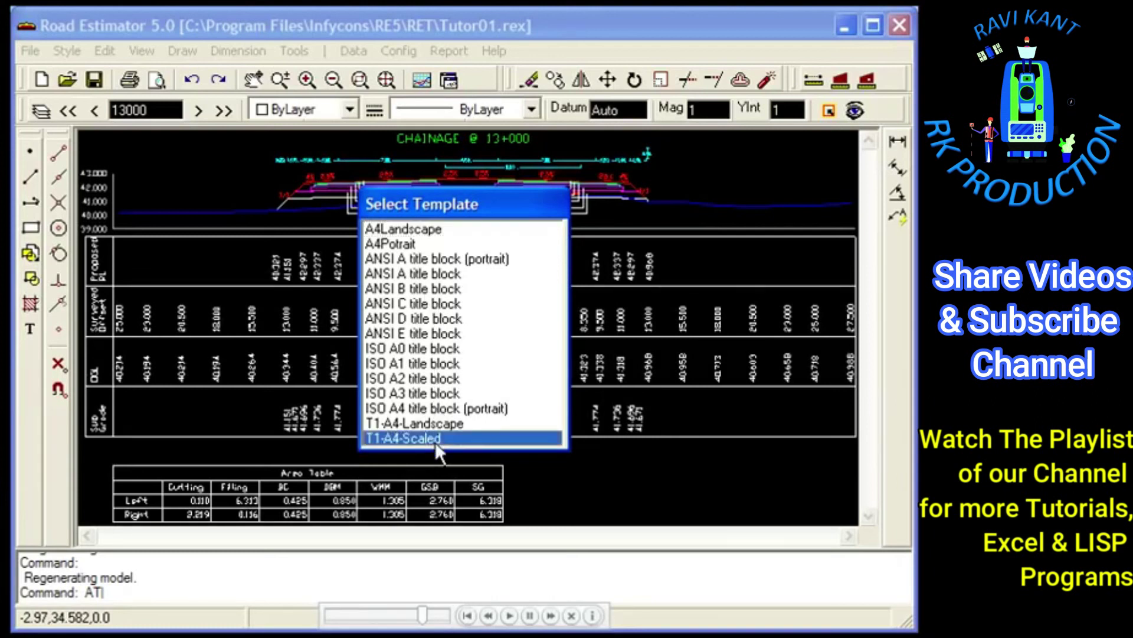
double_click(435, 438)
text(1)
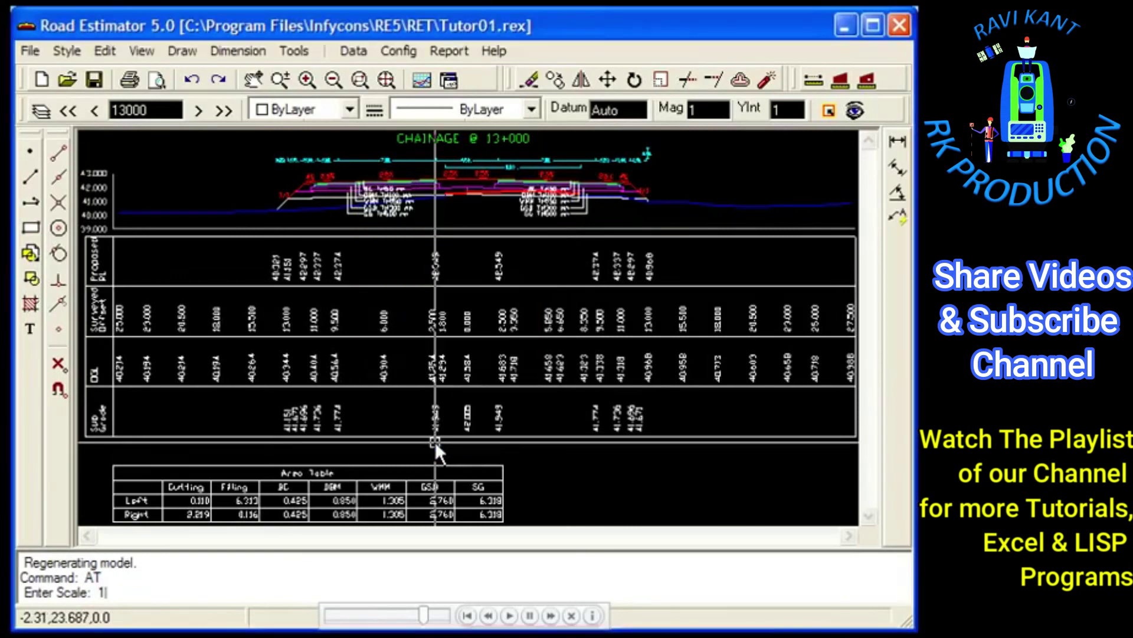
key(Return)
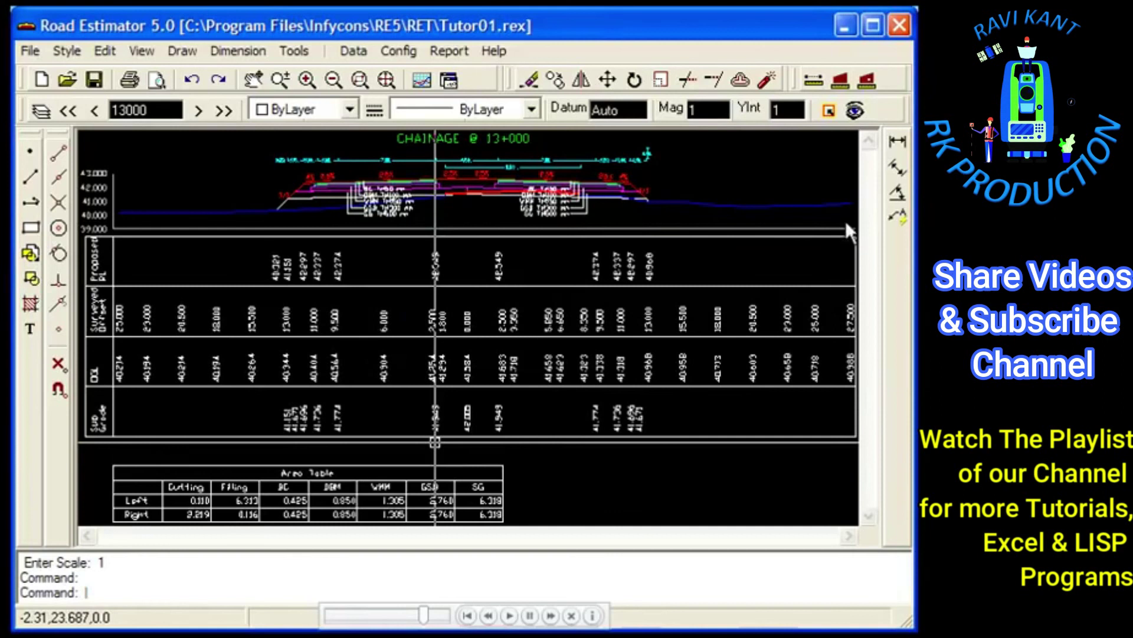
click(857, 114)
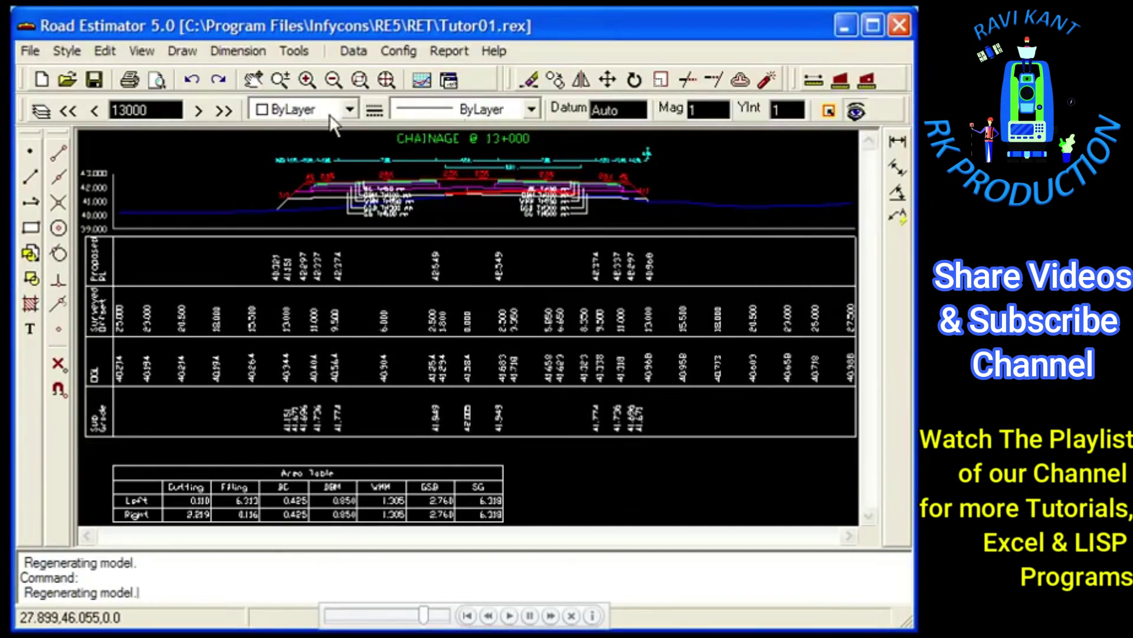
- Advance through chainages 13+010 and 13+020 to 13+030 with the next-chainage button
click(200, 115)
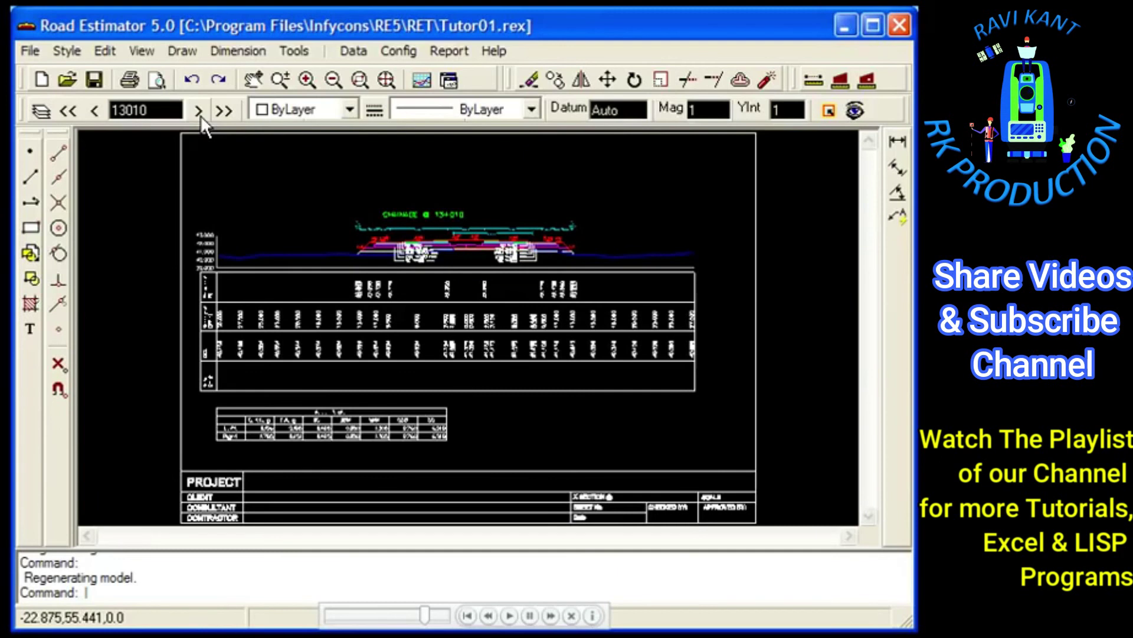
click(200, 115)
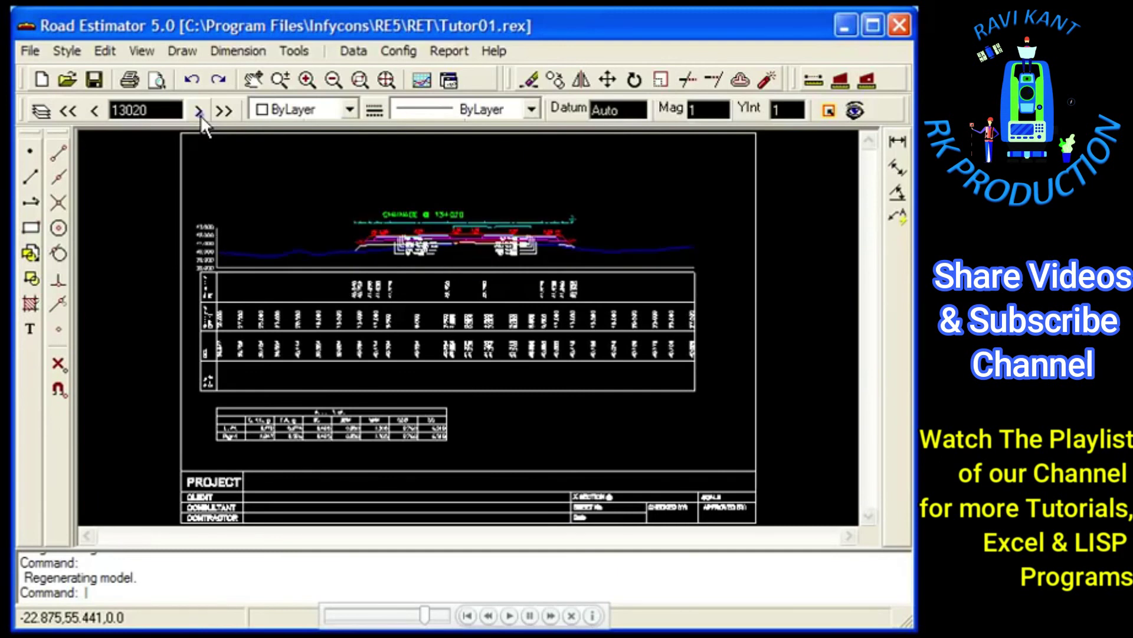
click(200, 116)
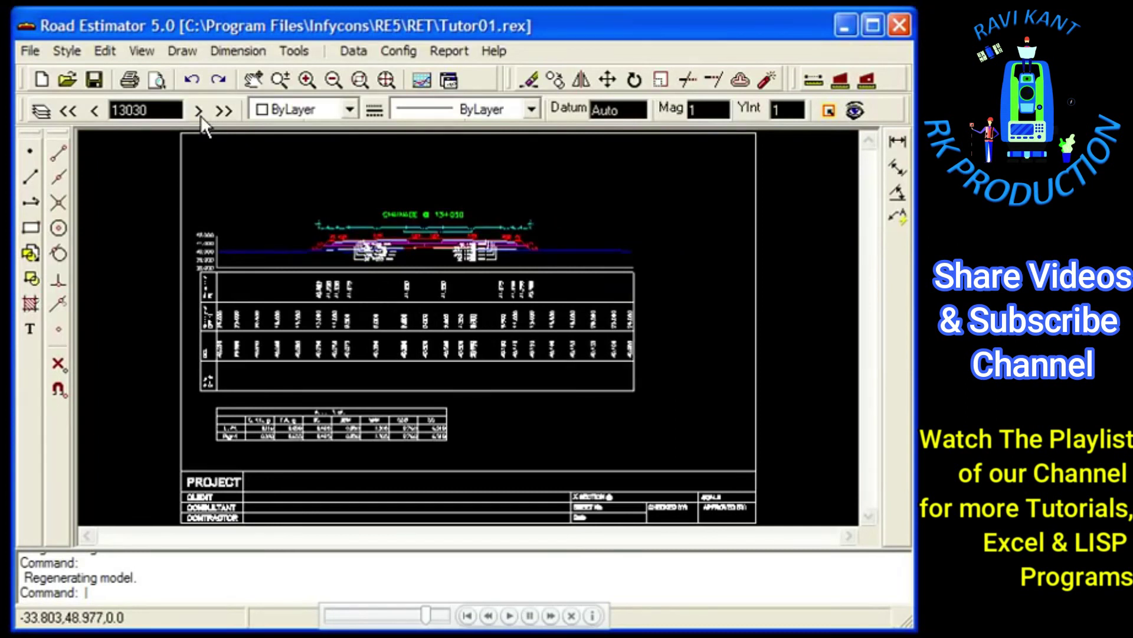
click(31, 51)
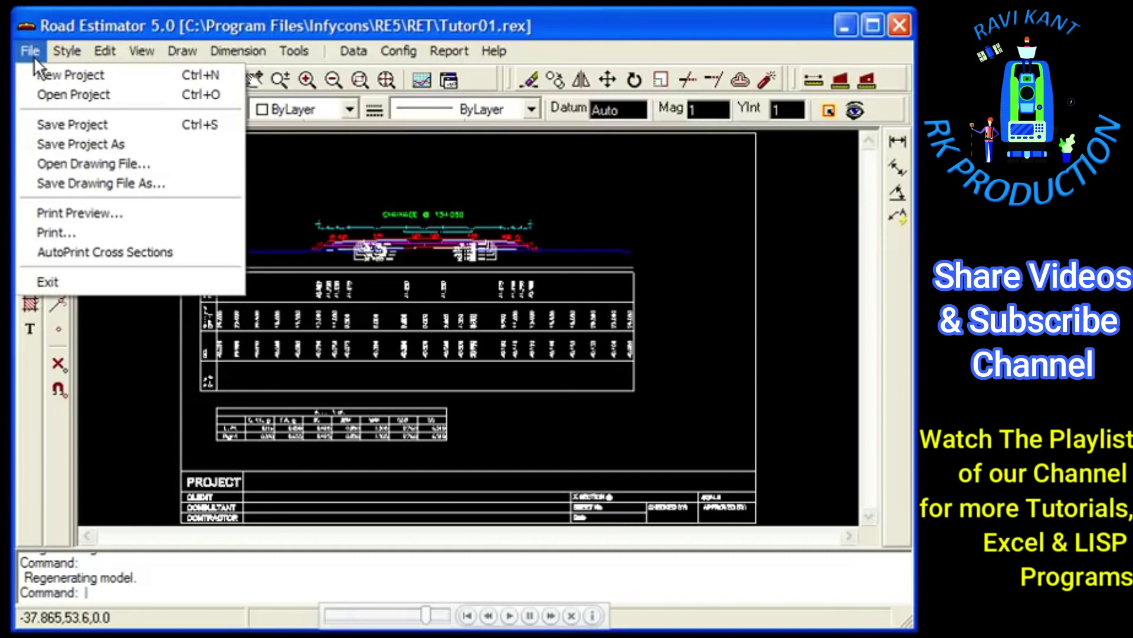
- Show the print preview of chainage 13+030's framed A4 sheet
click(118, 232)
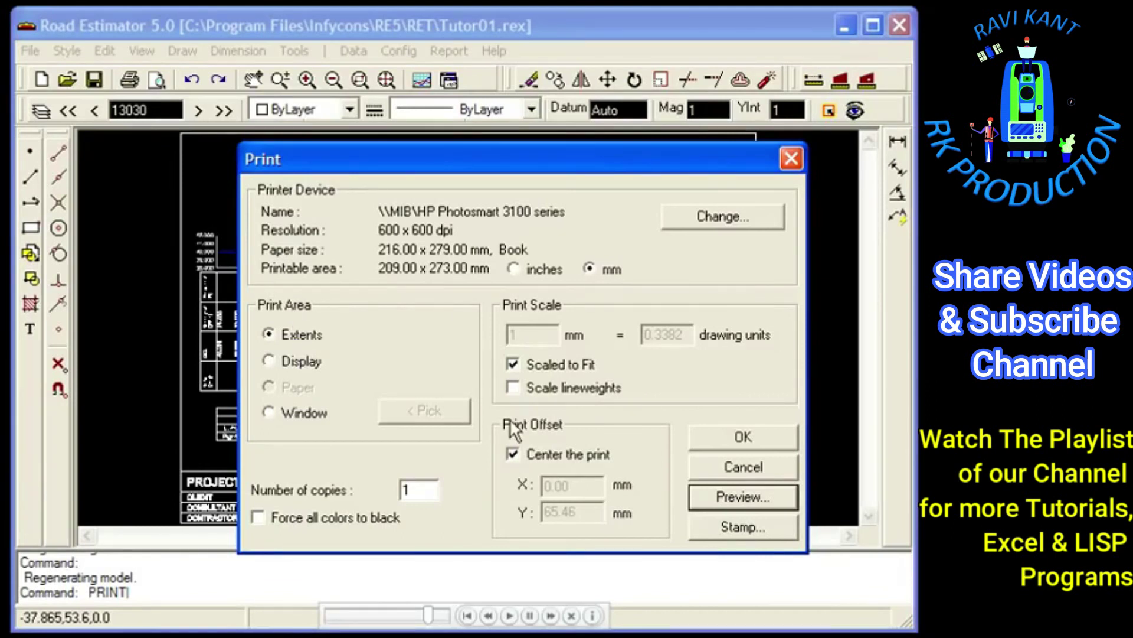
click(708, 490)
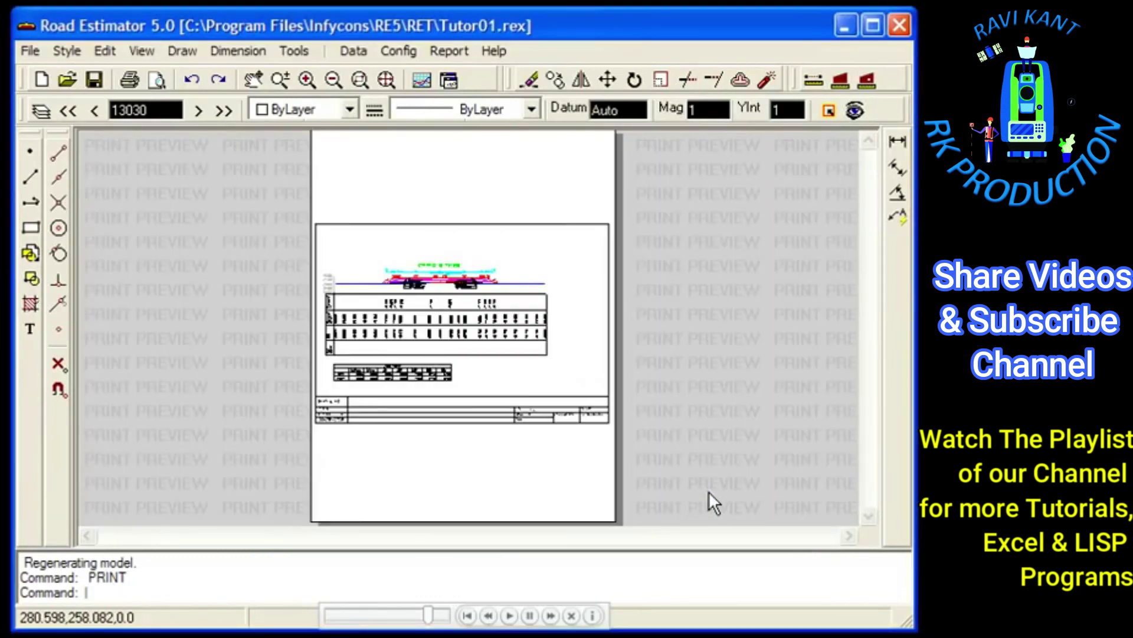
right_click(511, 344)
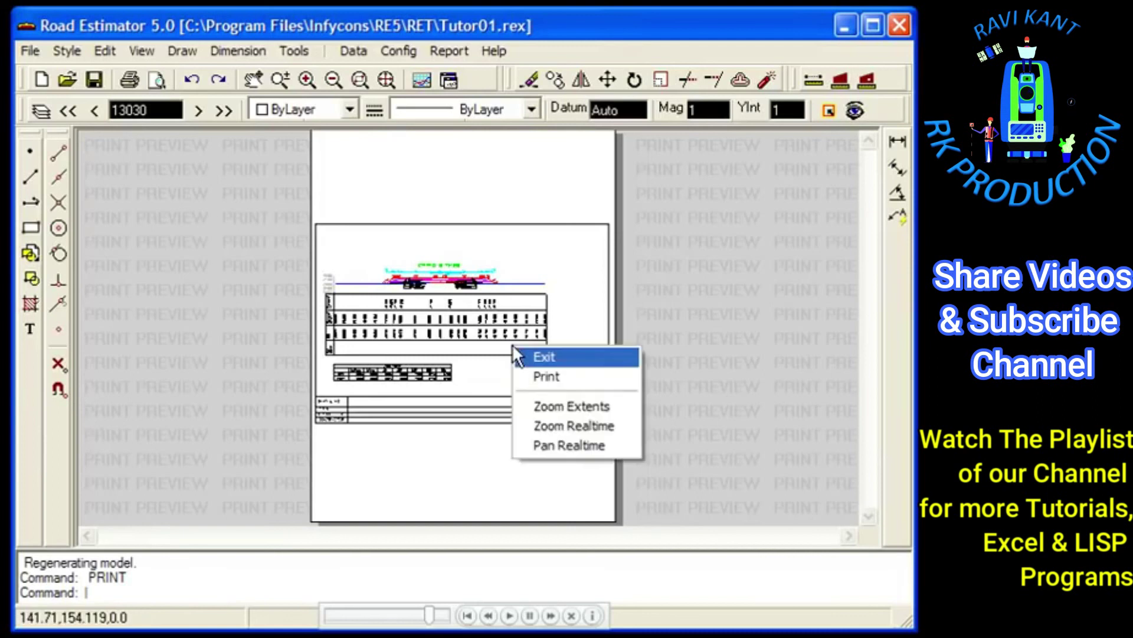